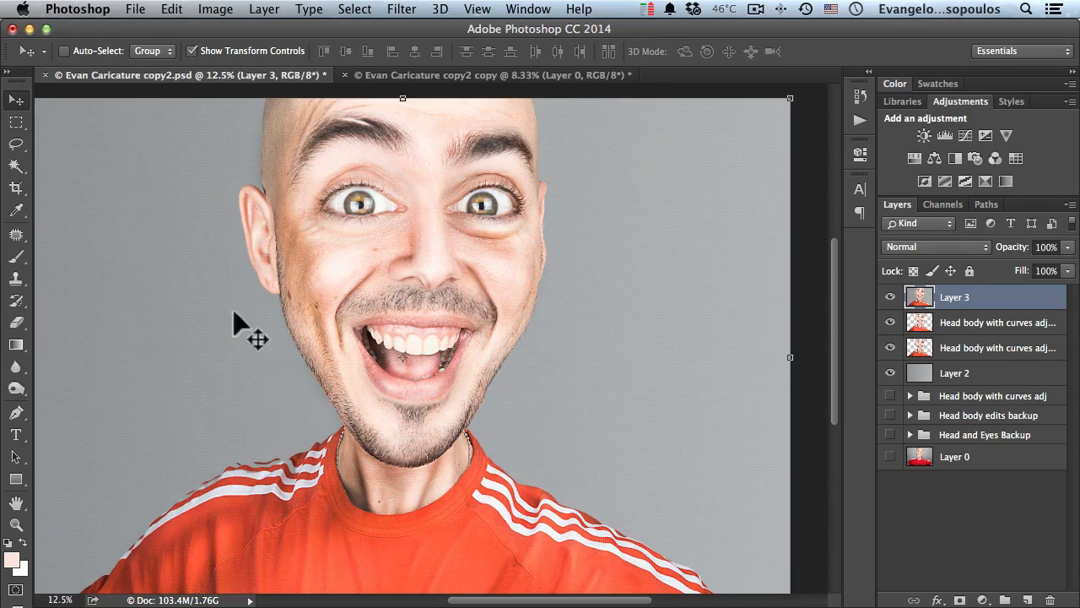
Examine the finished caricature up close and compare it with the original photo on Layer 0
key("space")
left_click(404, 253, "alt")
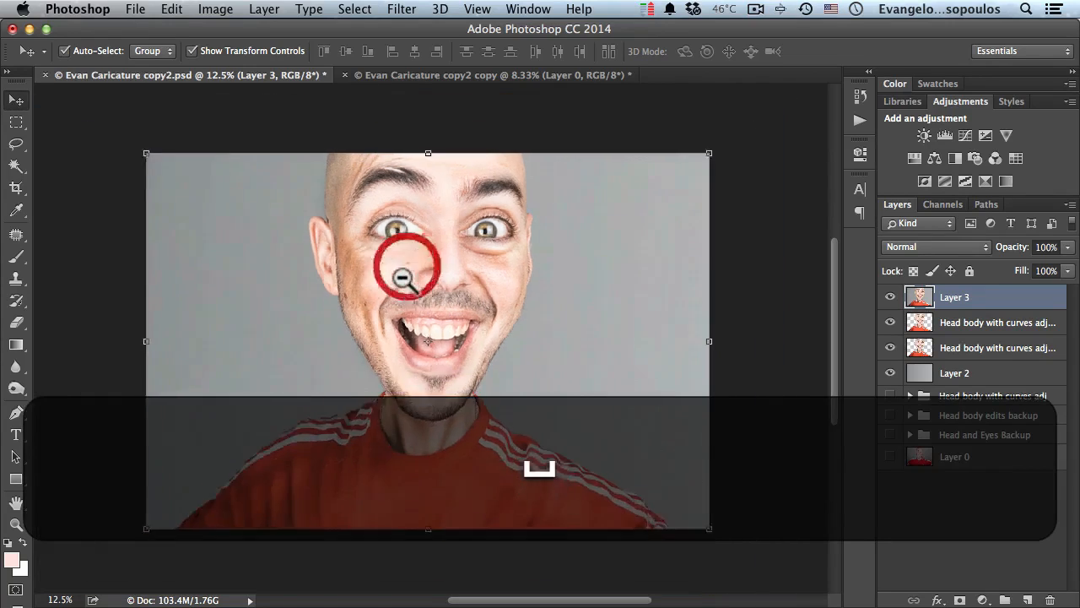
left_click(393, 283, "super")
left_click(389, 286, "super")
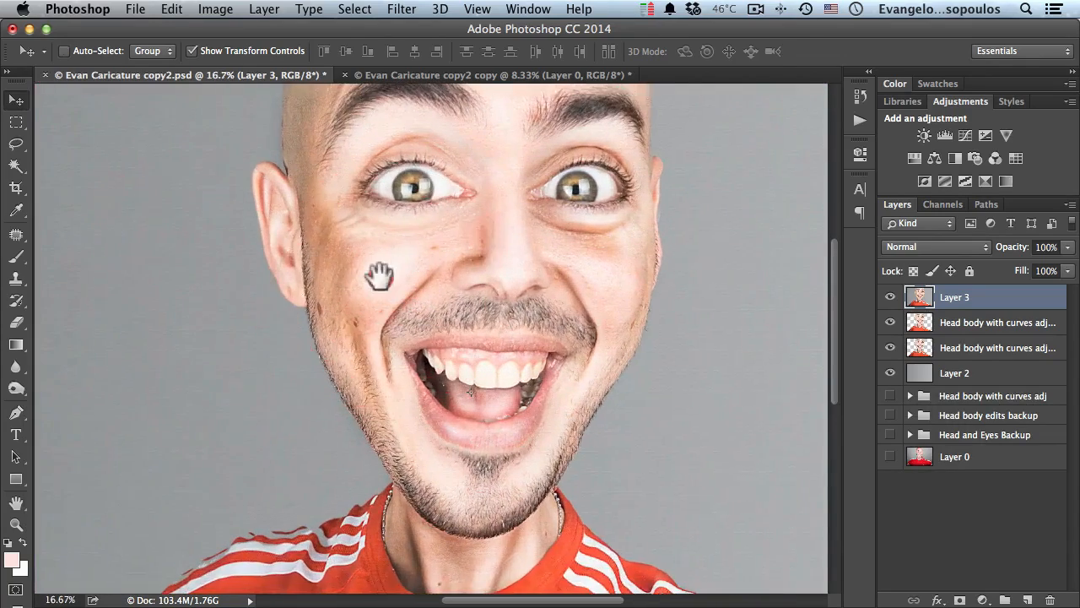
left_click_drag(379, 278, 343, 319)
key("space")
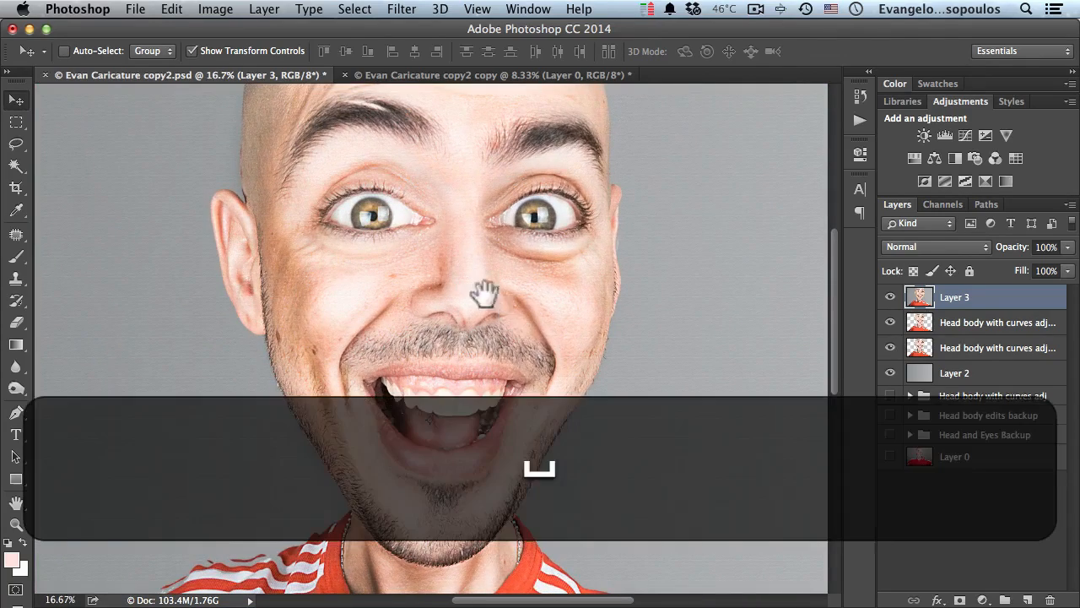
left_click(477, 287, "alt")
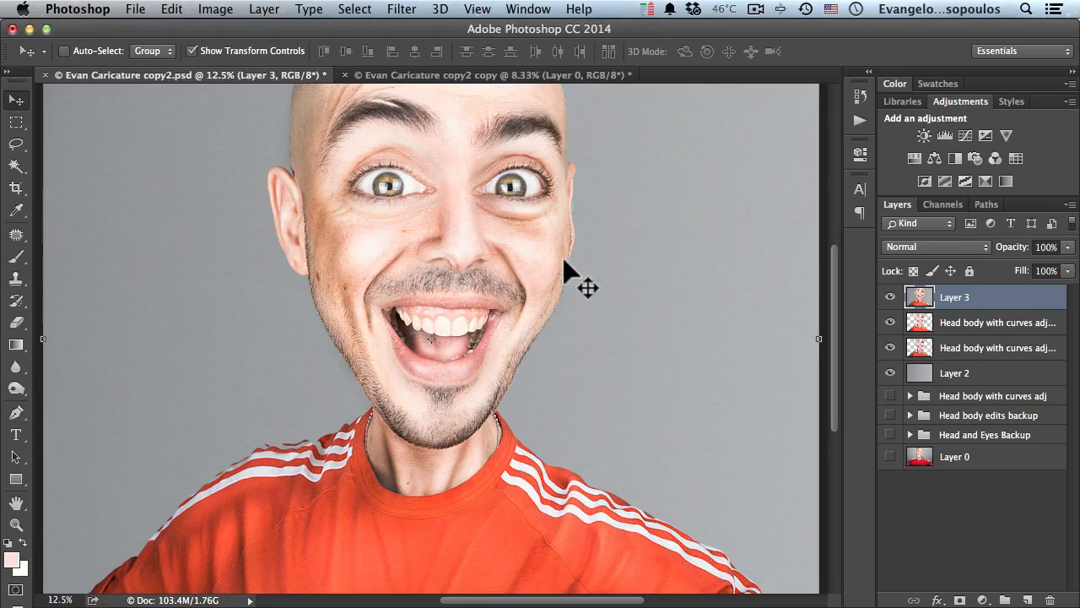
left_click(890, 457, "alt")
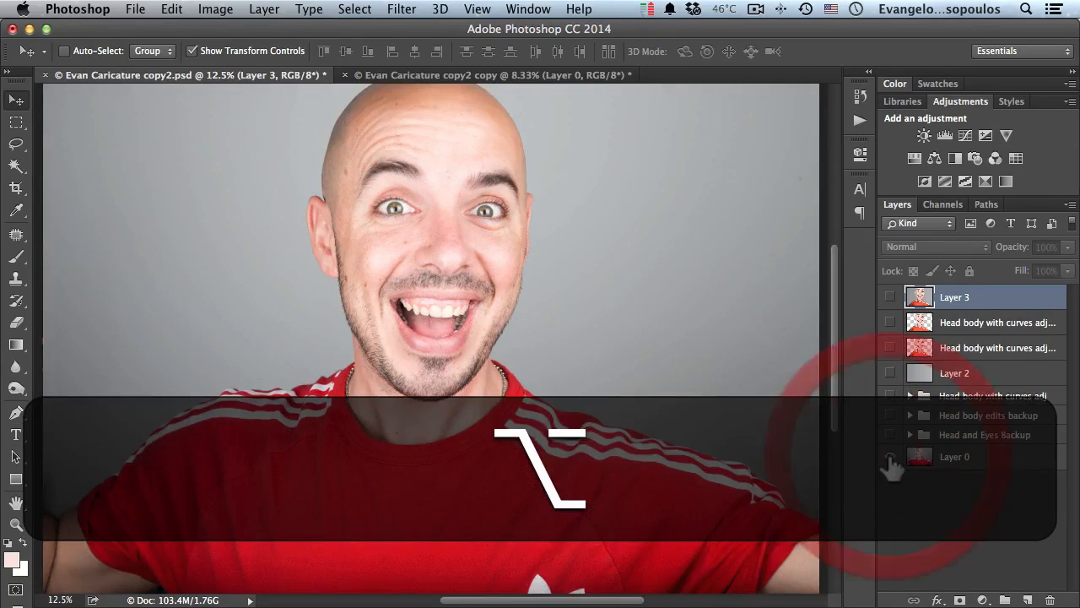
left_click(891, 458, "alt")
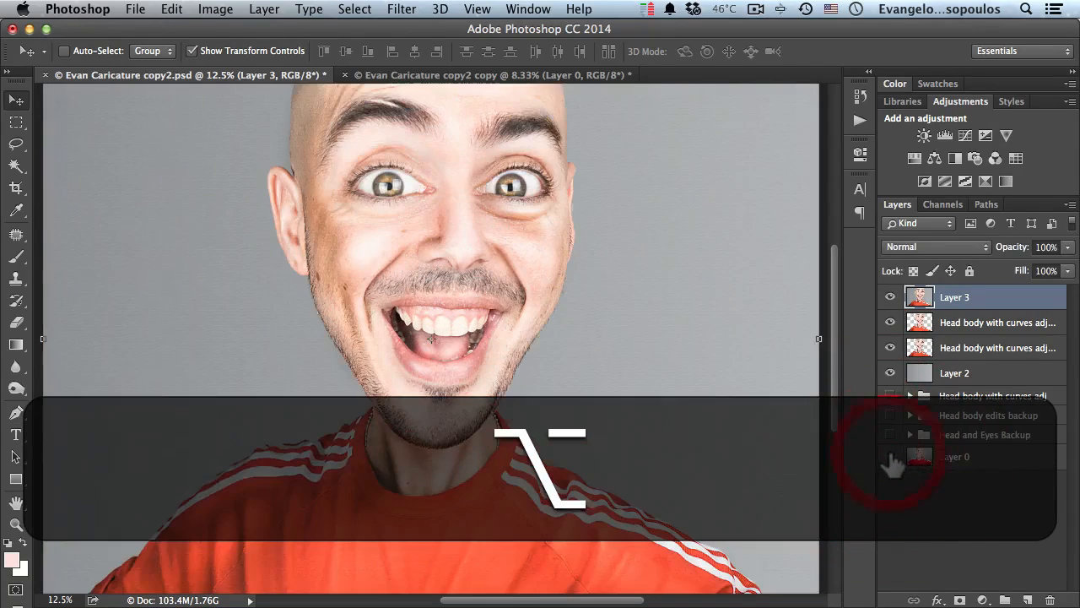
left_click(891, 458, "alt")
left_click(892, 457, "alt")
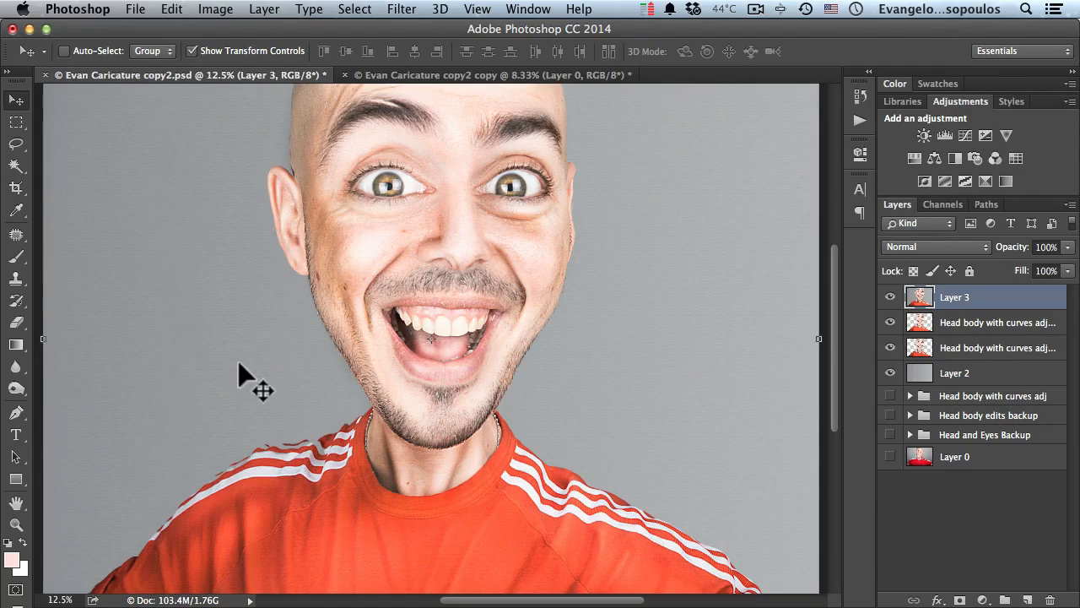
Switch to the copied document containing only the original photo and examine the man's face and eyes up close
left_click(408, 75)
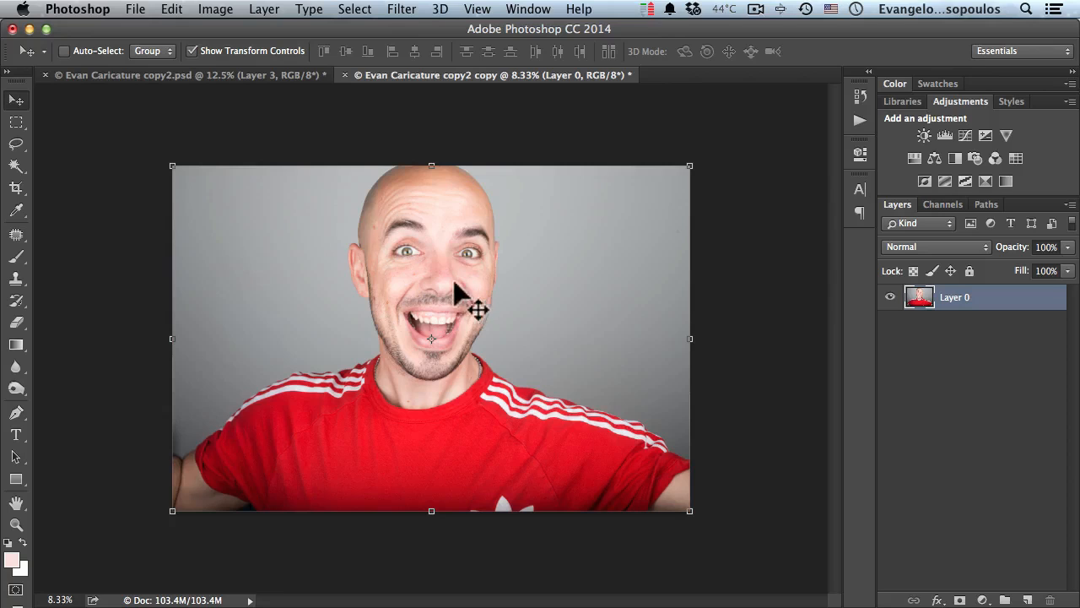
key("space")
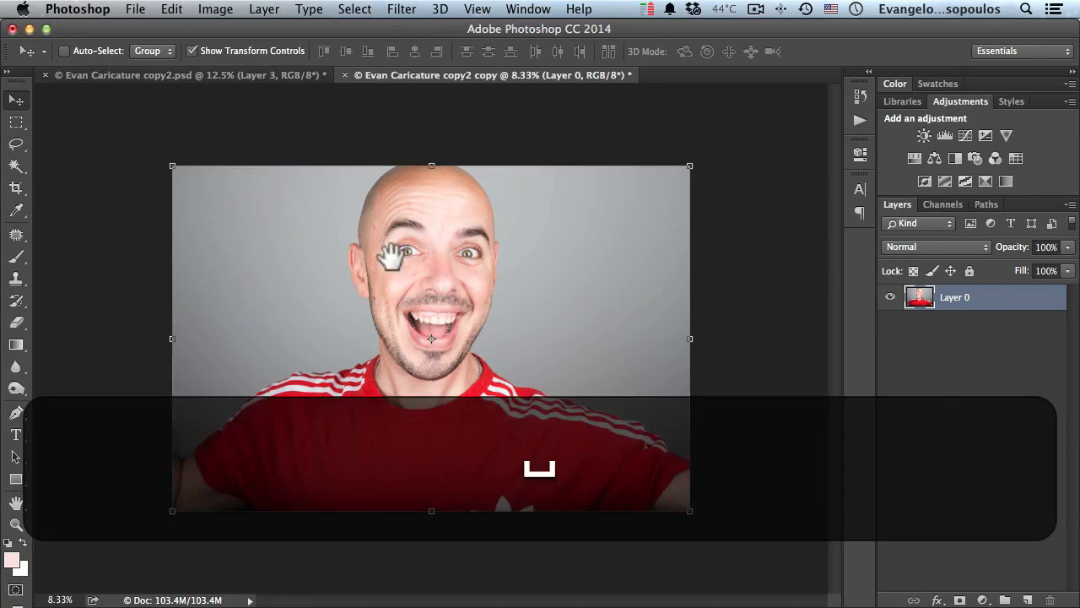
left_click(408, 249, "super")
left_click(393, 255, "super")
left_click(393, 258, "super")
left_click(393, 261, "super")
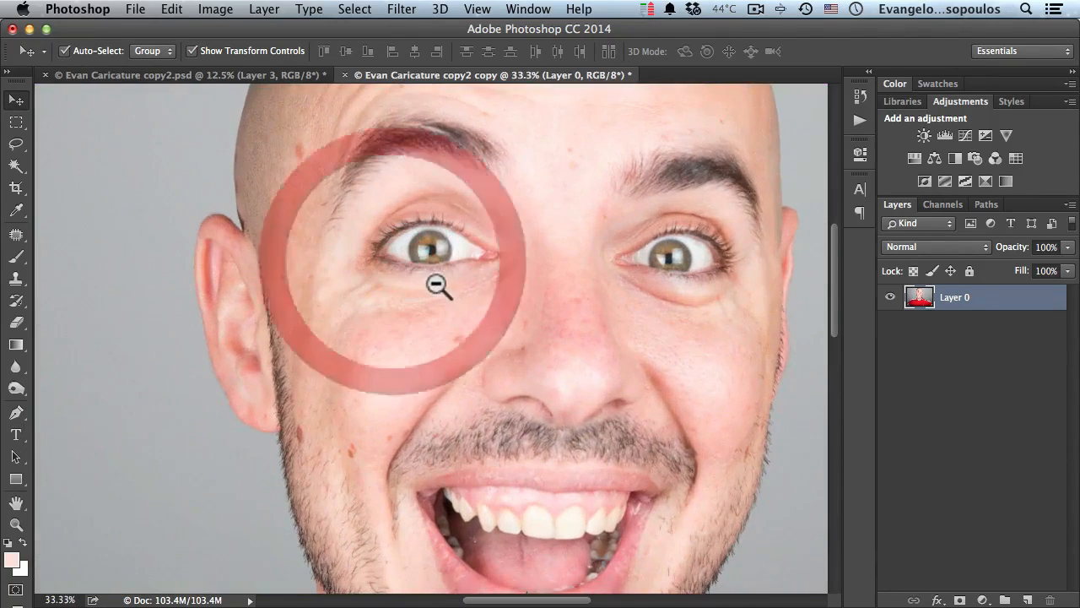
left_click(437, 282, "alt+super")
left_click(429, 284, "alt+super")
left_click(415, 299, "alt+super")
left_click(417, 294, "super")
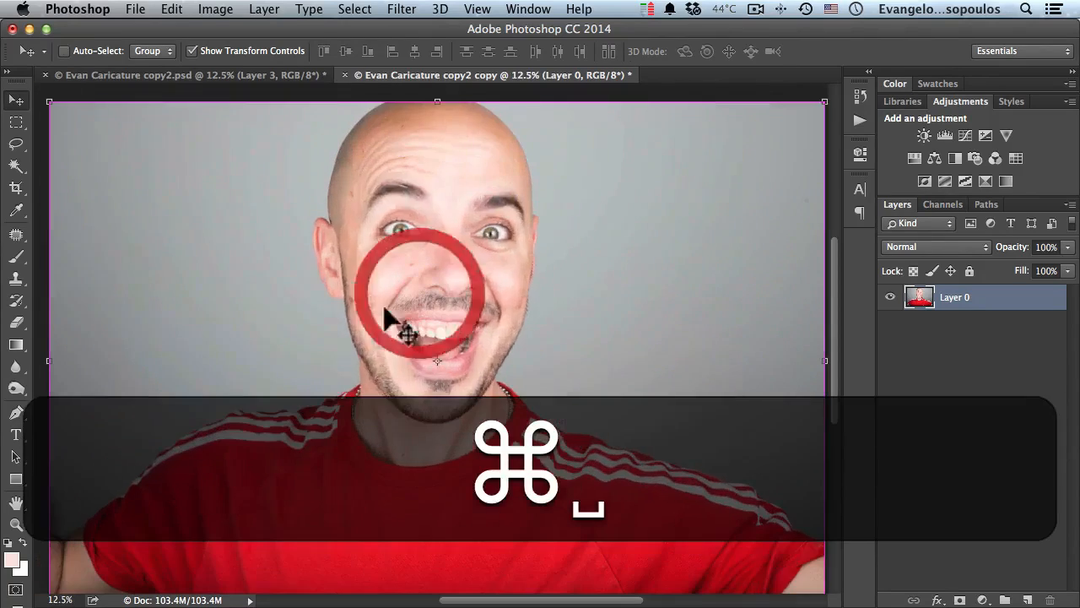
Compare the finished caricature's head and body proportions with the original photo in the other document
left_click(247, 78)
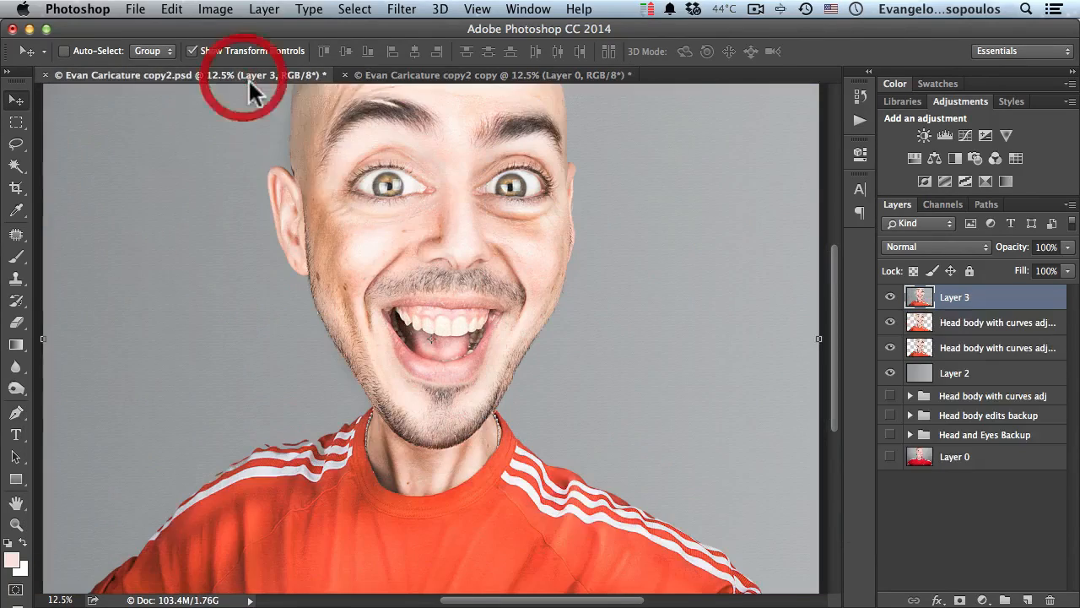
left_click(359, 249, "alt+super")
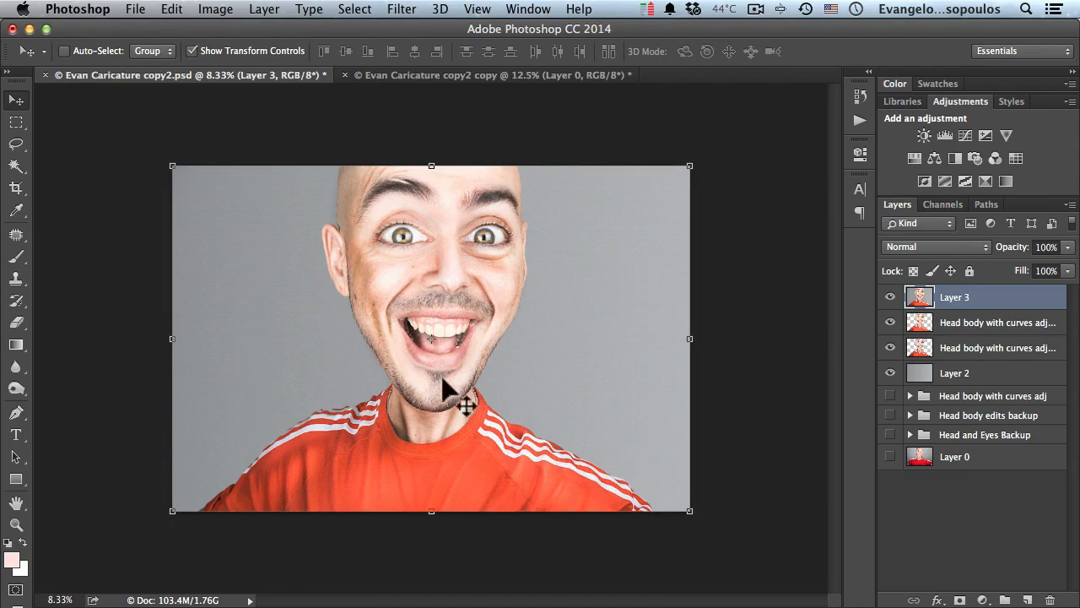
left_click(413, 76)
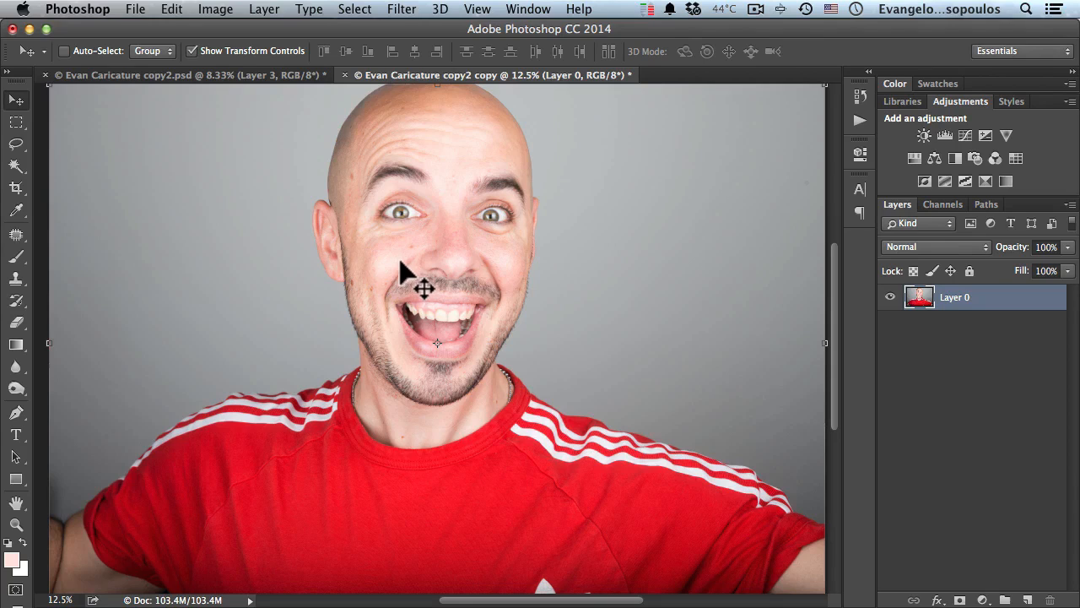
left_click(238, 74)
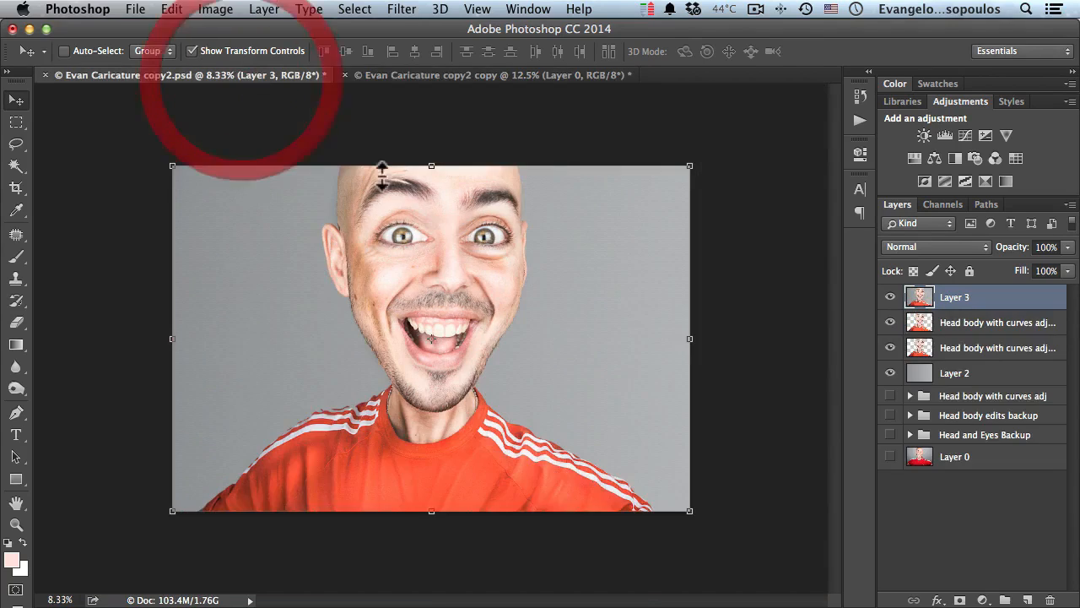
left_click(442, 267, "super")
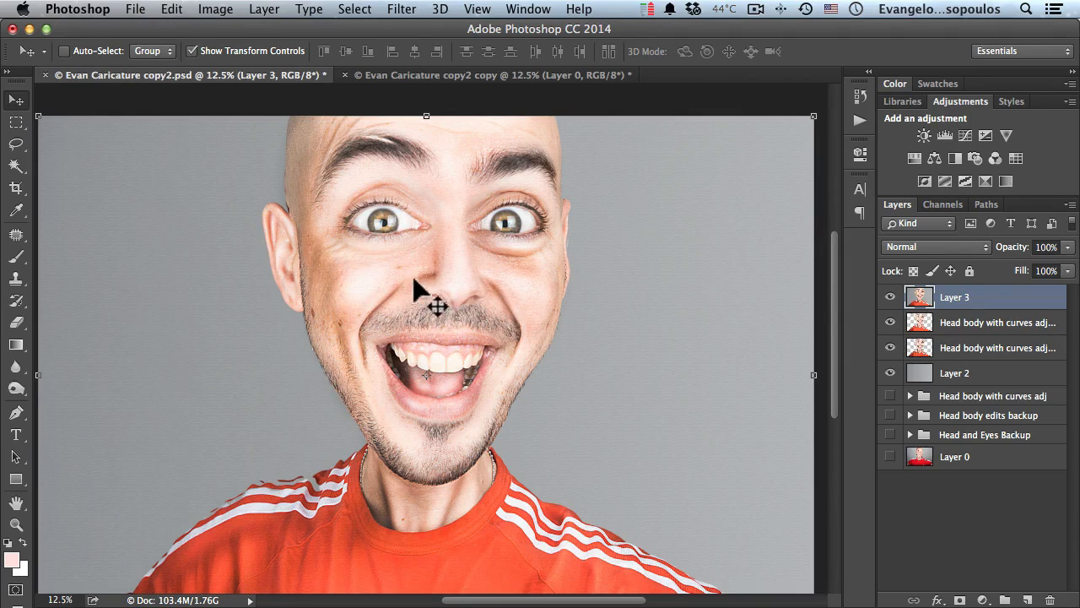
In the original photo's document, select the grey background beside the man's ear and striped shoulder with the Magic Wand at tolerance 32, undoing the last addition
left_click(416, 74)
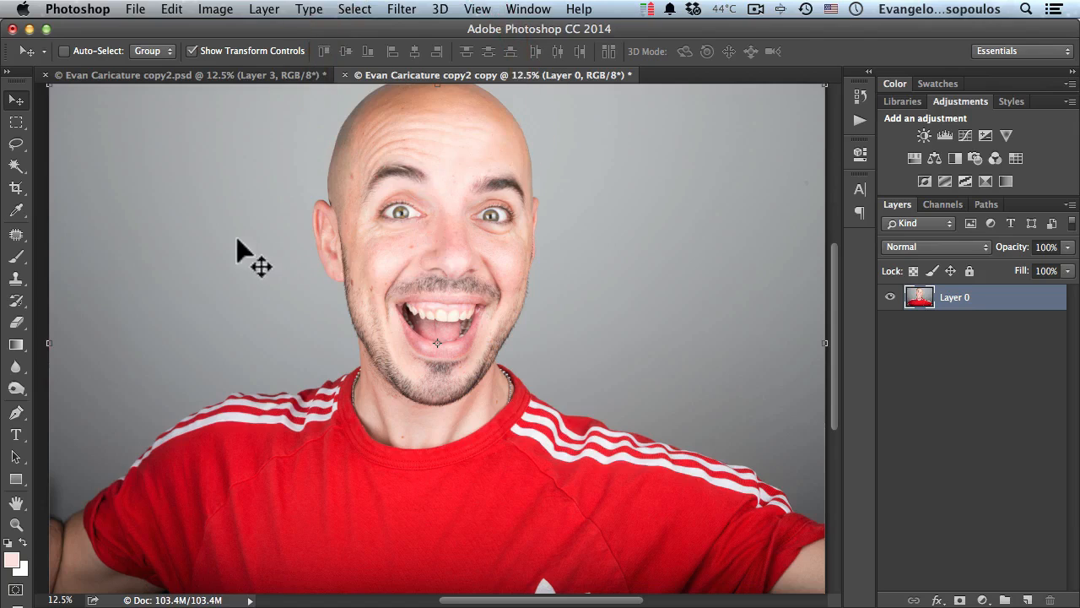
left_click_drag(345, 248, 287, 295)
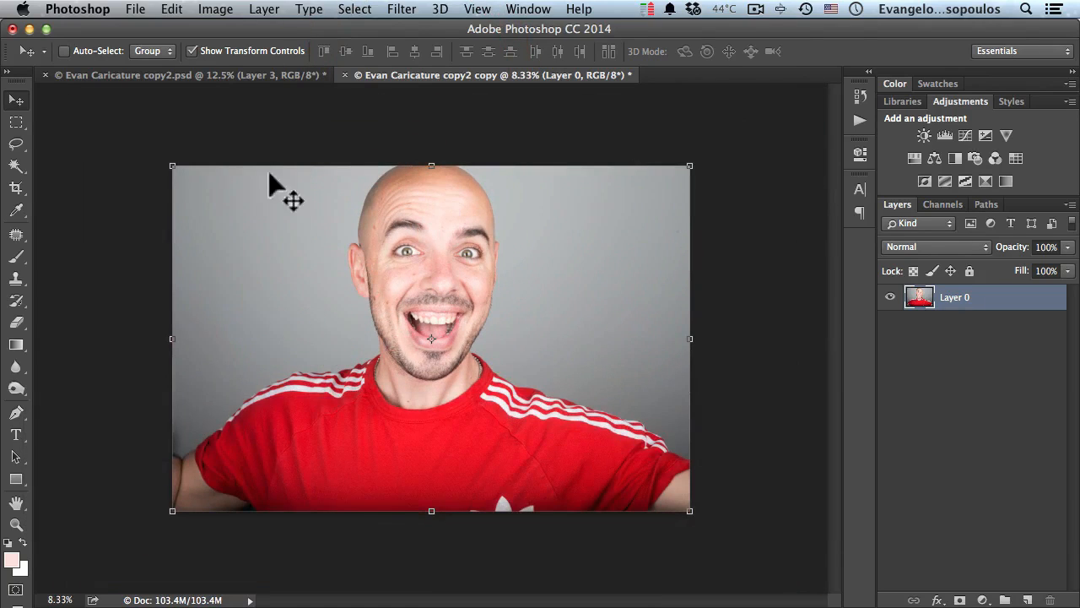
left_click(16, 166)
left_click(275, 233)
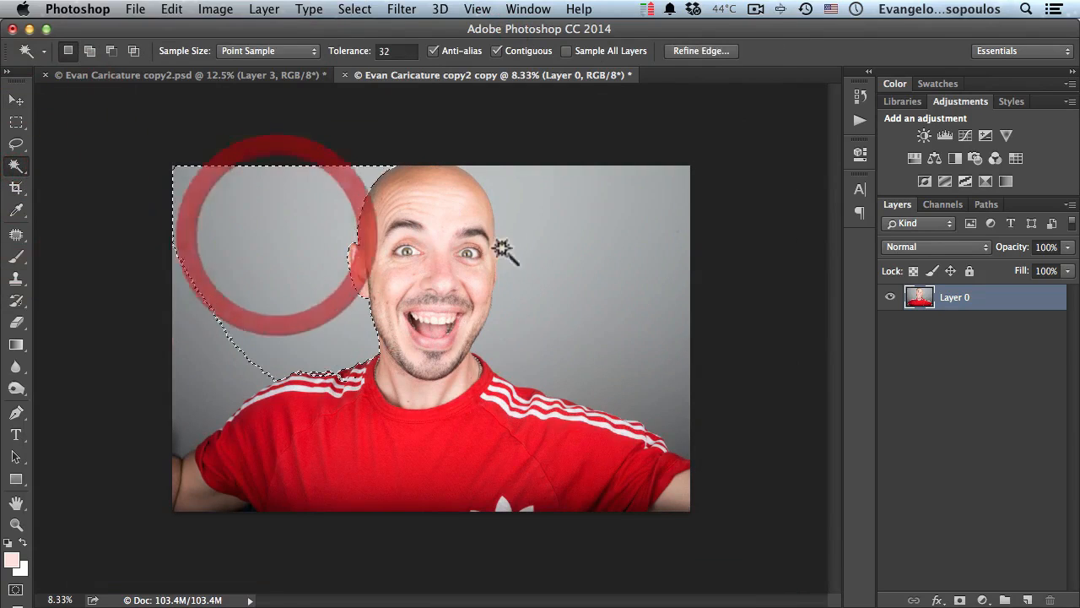
key("shift")
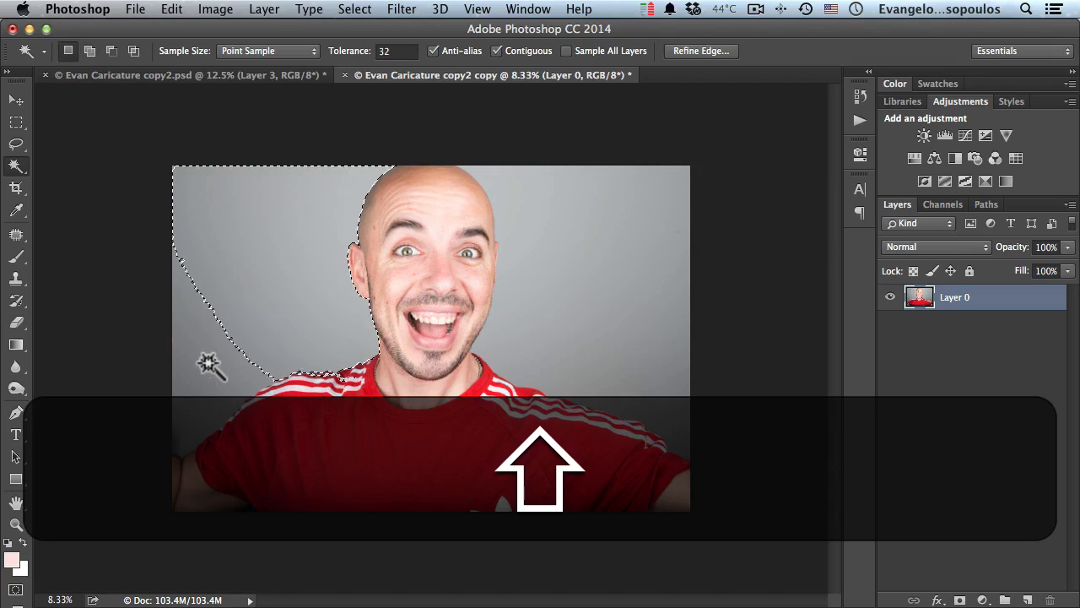
left_click(206, 365, "shift")
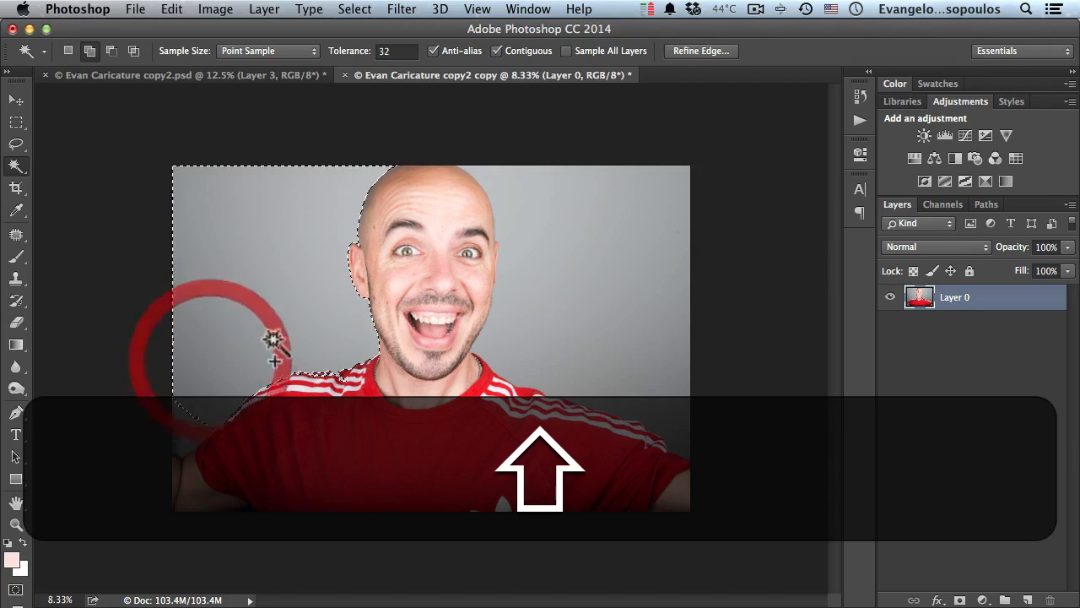
left_click(180, 431, "shift")
left_click(178, 448, "shift")
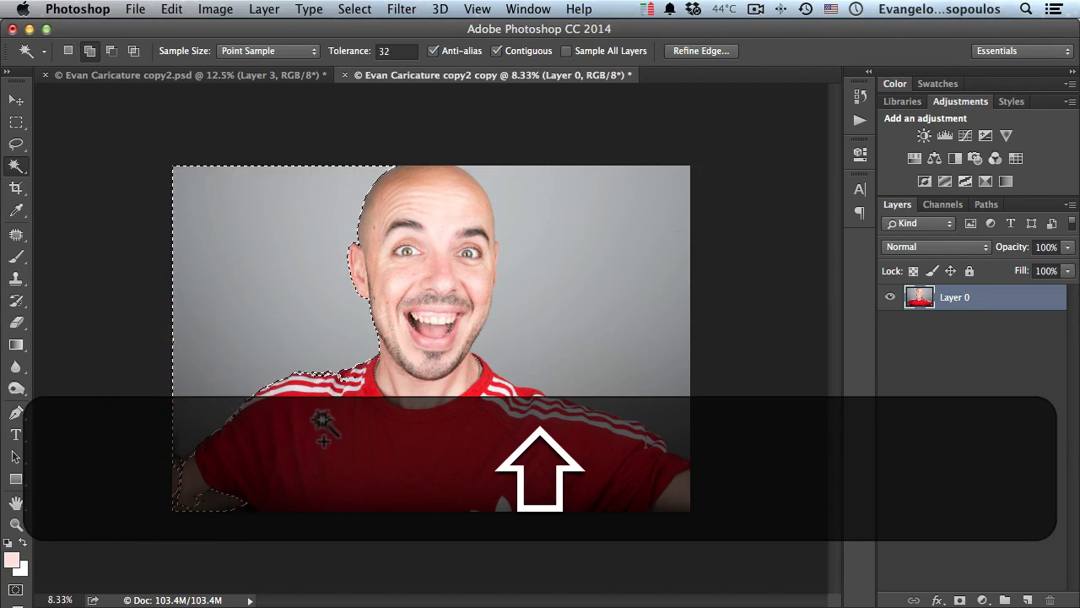
key("super+z")
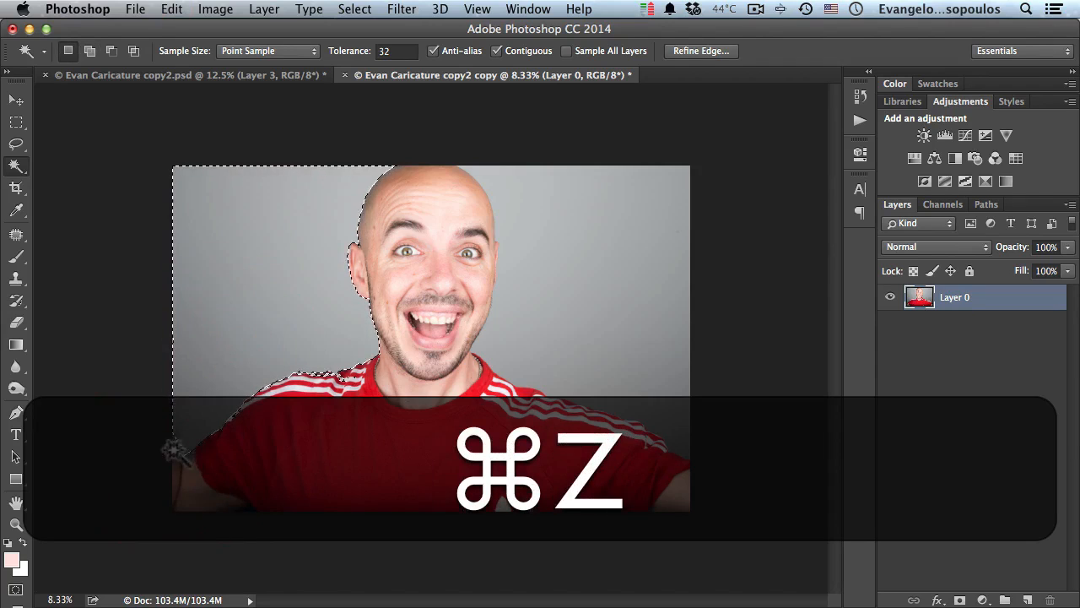
Add the grey background on the other side of the man, down to his arm, to the Magic Wand selection
key("shift")
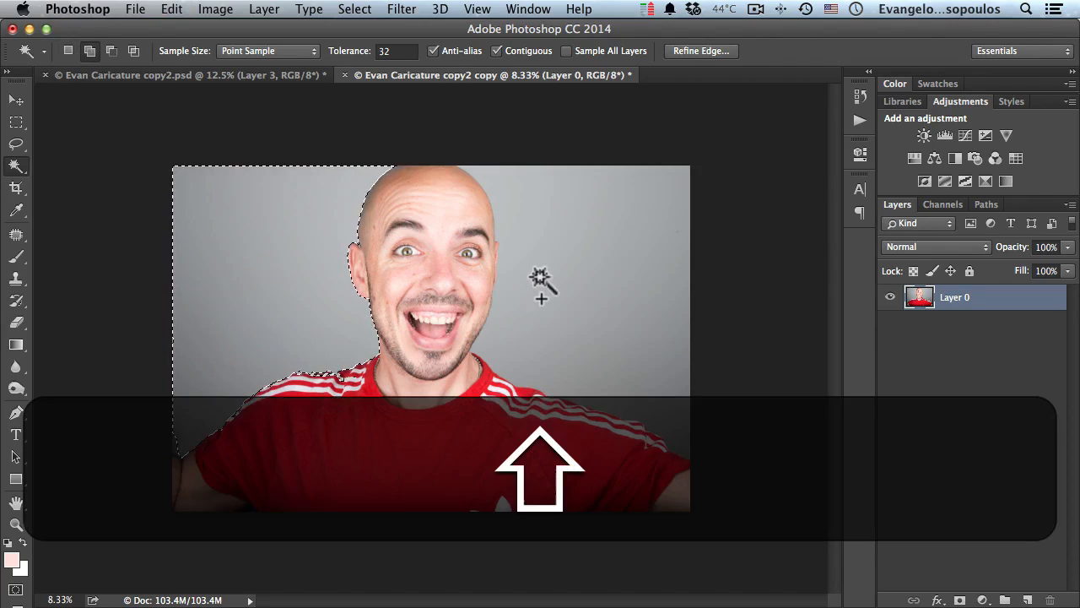
left_click(560, 260, "shift")
left_click(647, 365, "shift")
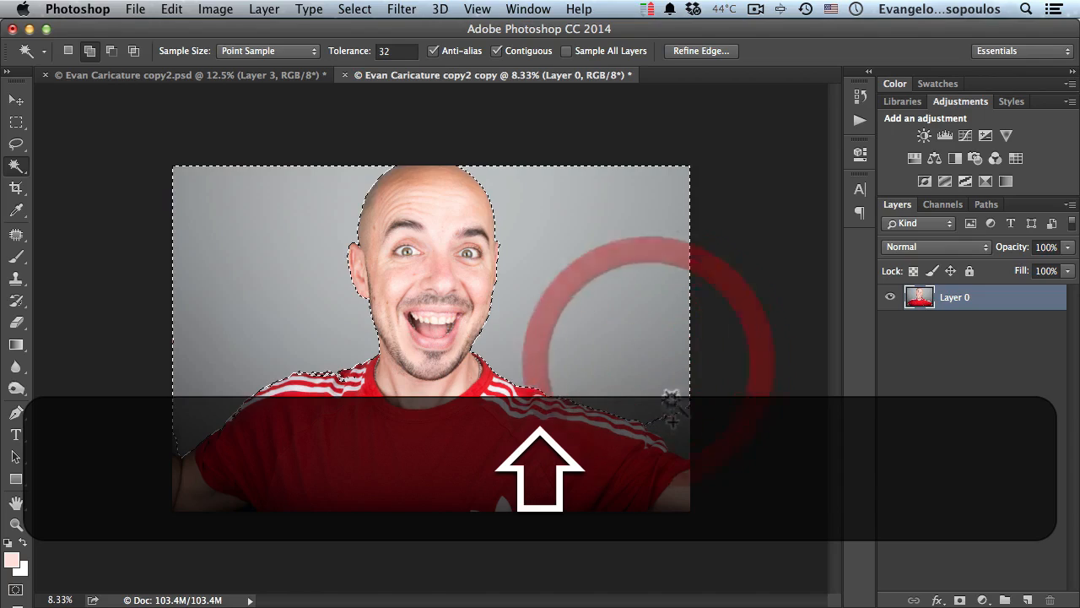
left_click(685, 432, "shift")
Subtract the white shirt stripes on the shoulder near the neck from the background selection with the Lasso tool
key("super+space")
left_click(428, 296, "super")
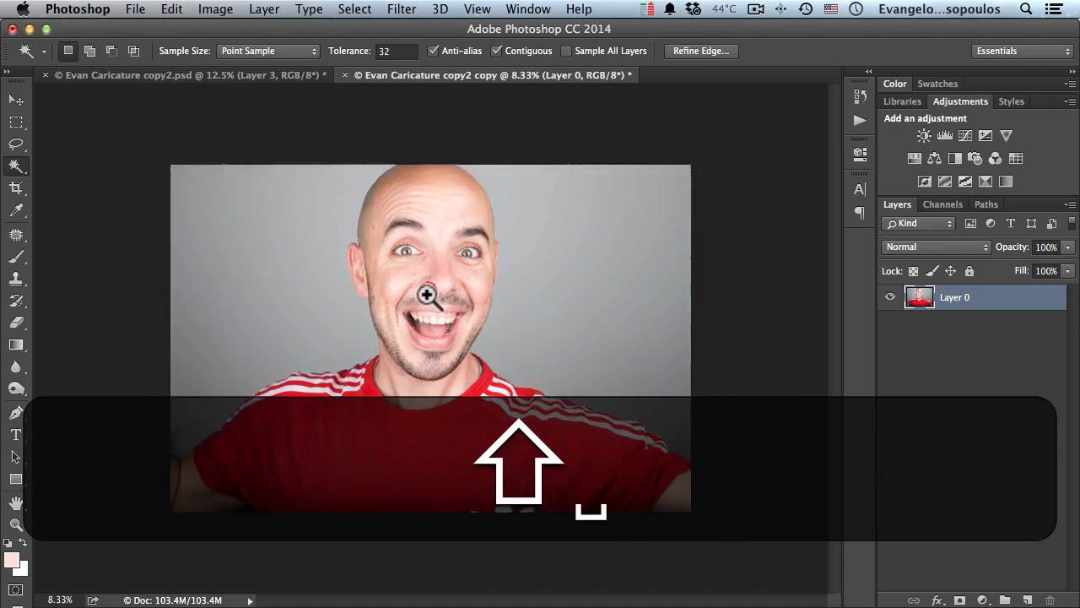
left_click(315, 410, "super")
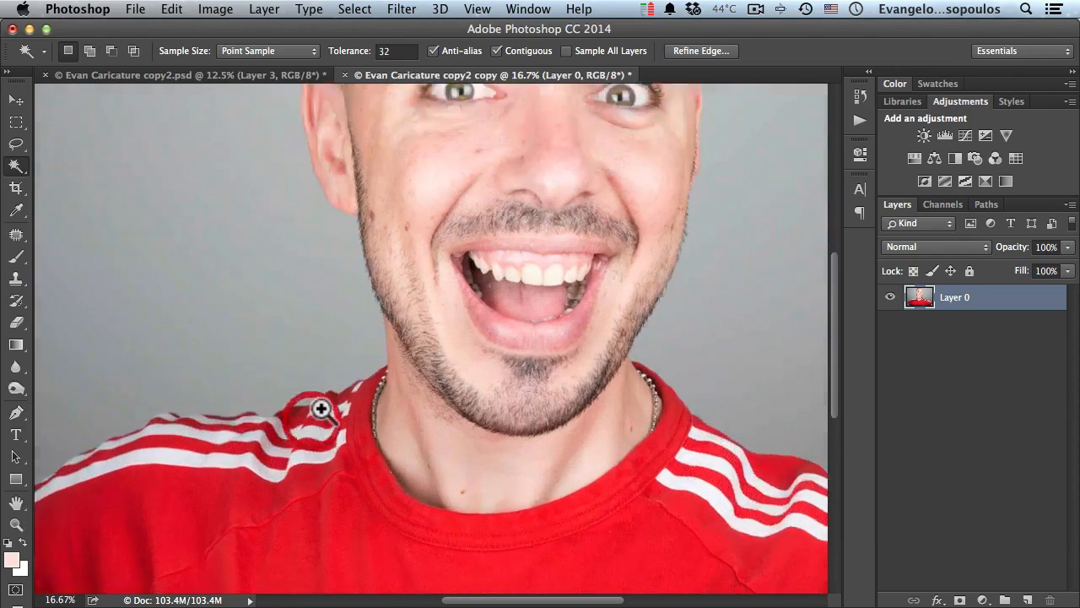
left_click_drag(355, 398, 372, 504)
left_click_drag(357, 378, 412, 249)
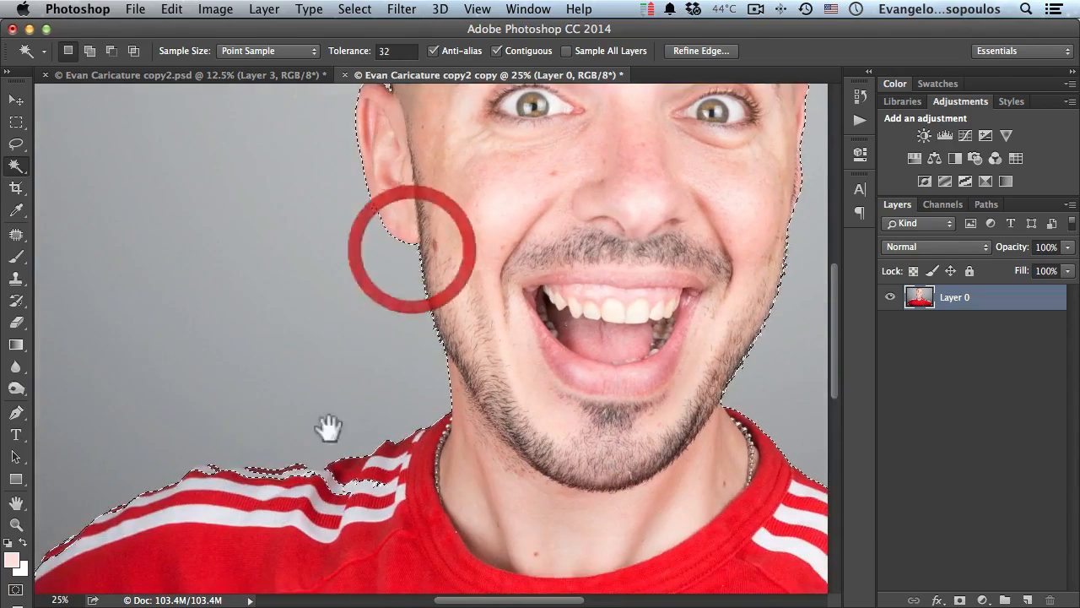
left_click(314, 471, "super")
left_click(316, 484, "super")
left_click_drag(299, 489, 492, 418)
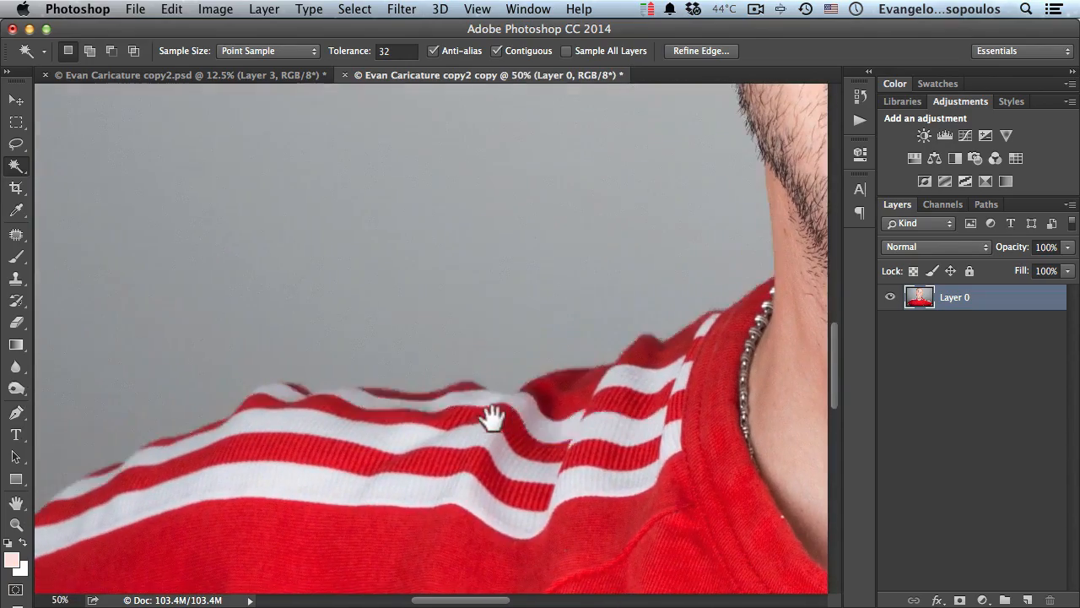
left_click(15, 147)
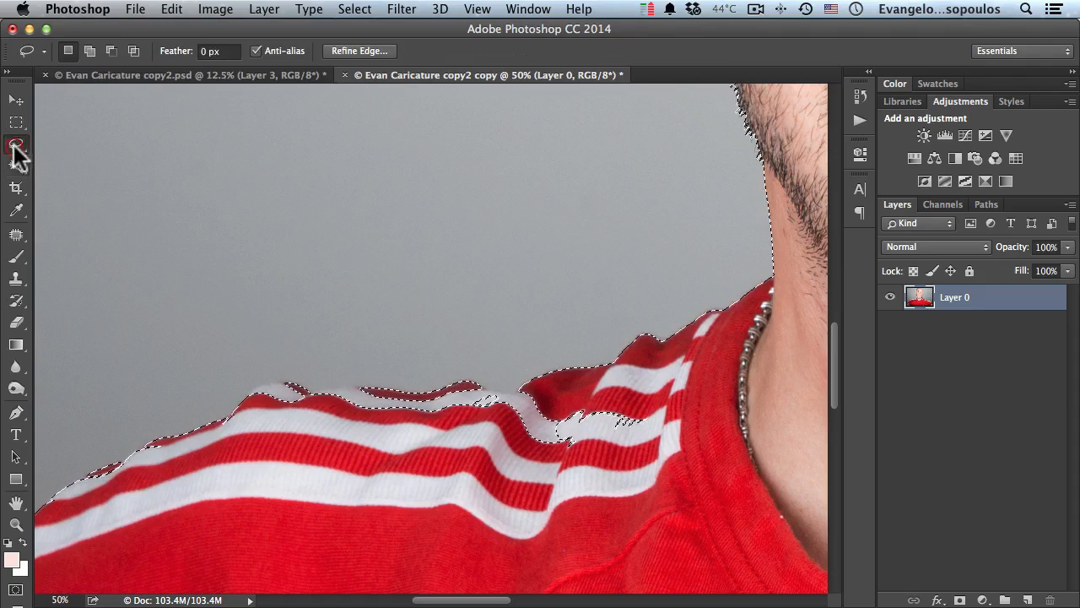
key("alt")
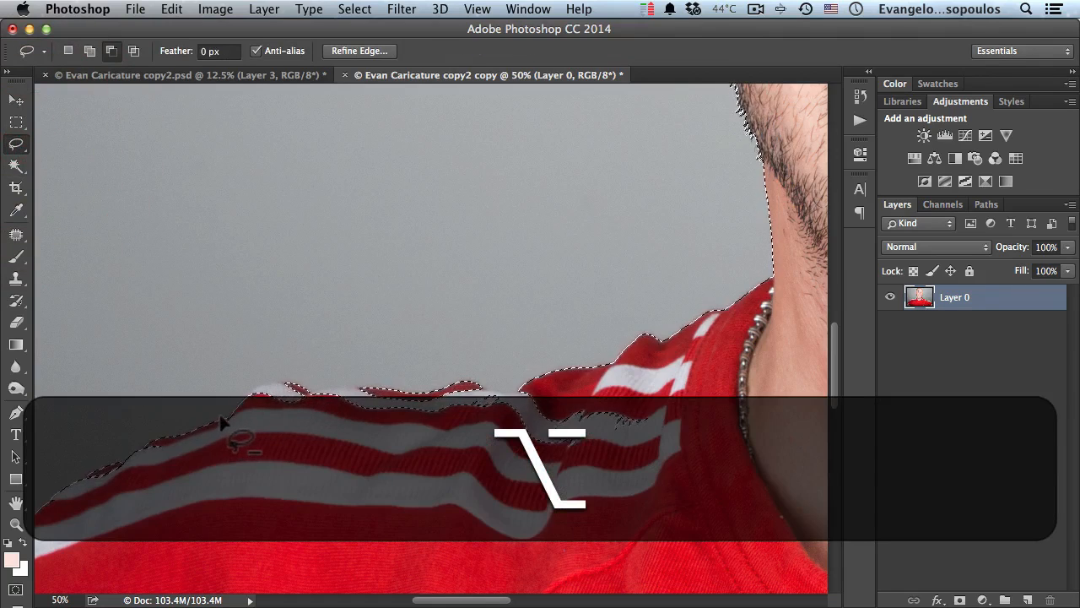
mouse_move(232, 419)
left_mouse_down()
mouse_move(270, 381)
mouse_move(433, 390)
mouse_move(471, 382)
mouse_move(524, 389)
left_mouse_up()
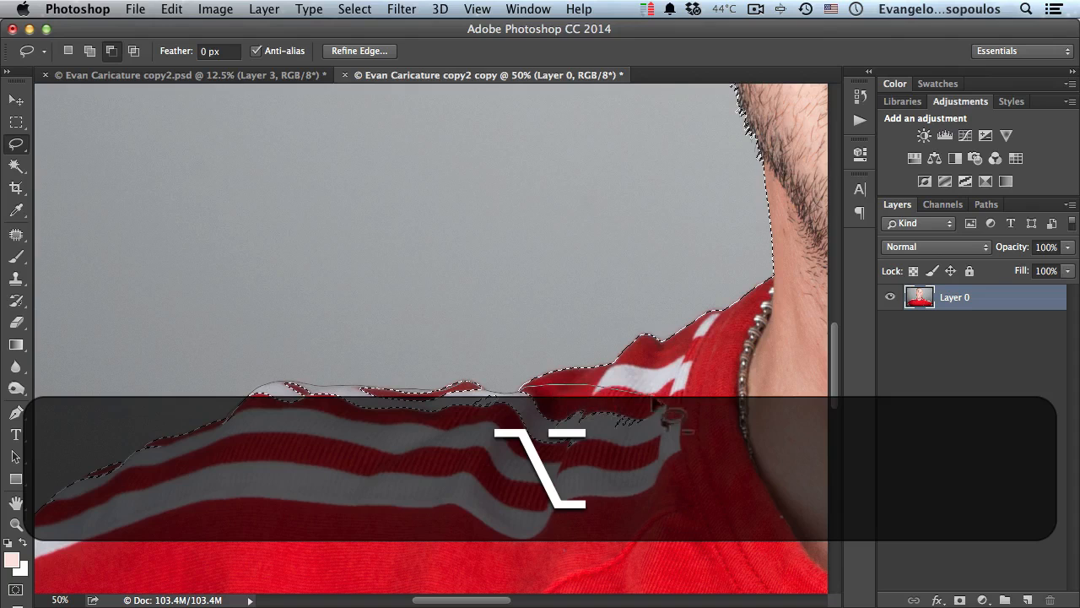
mouse_move(606, 500)
left_mouse_down()
mouse_move(472, 511)
mouse_move(339, 503)
left_mouse_up()
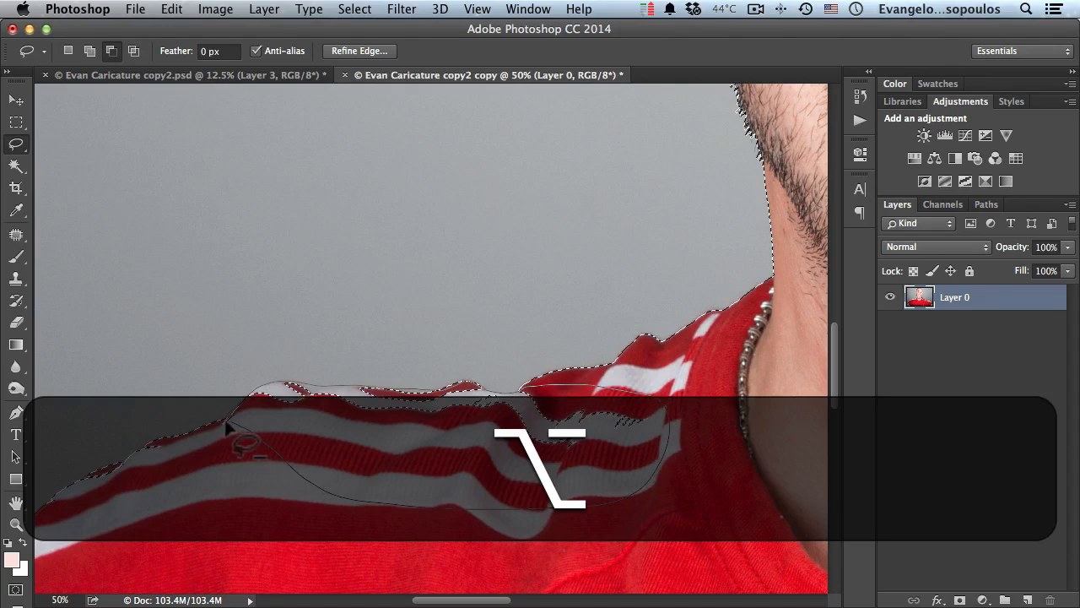
left_click_drag(226, 421, 228, 422)
Subtract the remaining white stripes along the outer shoulder and sleeve from the background selection with the Lasso tool
left_click(388, 432, "alt")
mouse_move(286, 463)
left_mouse_down()
mouse_move(403, 297)
mouse_move(428, 279)
mouse_move(462, 339)
left_mouse_up()
left_click(366, 322, "super")
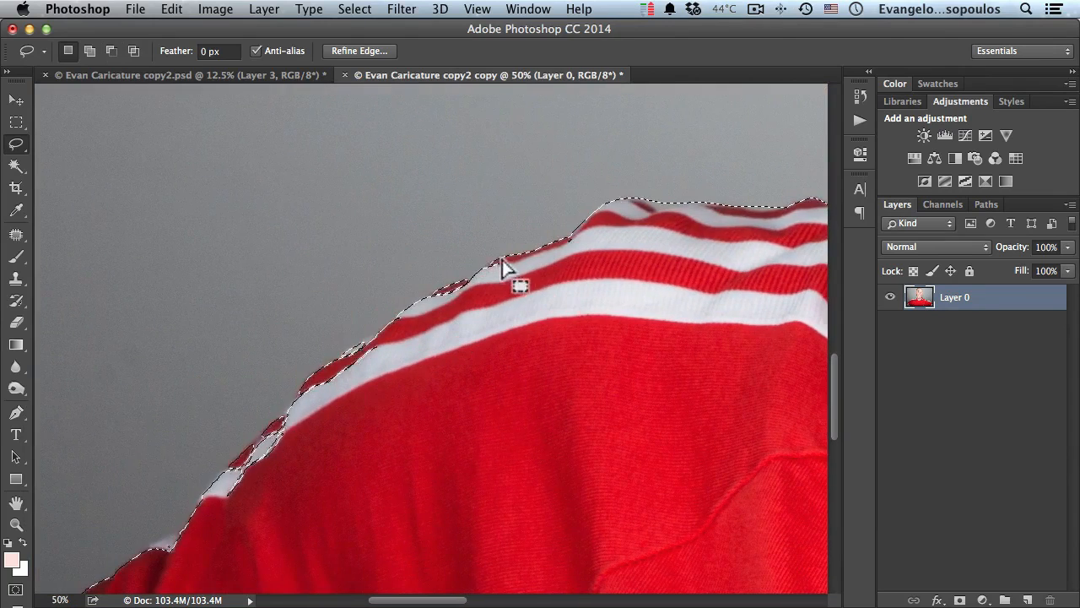
mouse_move(517, 259)
left_mouse_down()
mouse_move(406, 306)
mouse_move(324, 358)
mouse_move(229, 468)
mouse_move(368, 398)
mouse_move(509, 300)
mouse_move(511, 283)
left_mouse_up()
mouse_move(278, 436)
left_mouse_down()
mouse_move(593, 202)
mouse_move(604, 207)
left_mouse_up()
mouse_move(511, 303)
left_mouse_down()
mouse_move(473, 324)
mouse_move(500, 339)
mouse_move(526, 322)
left_mouse_up()
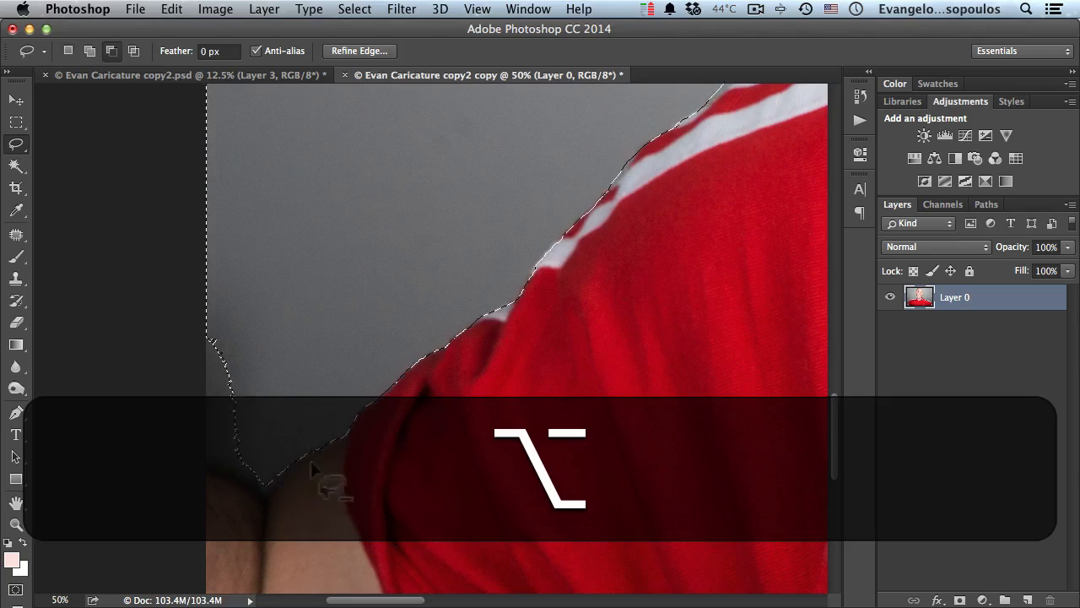
Add the dark background corner between the photo's edge and the raised arm to the selection with the Lasso tool
key("shift")
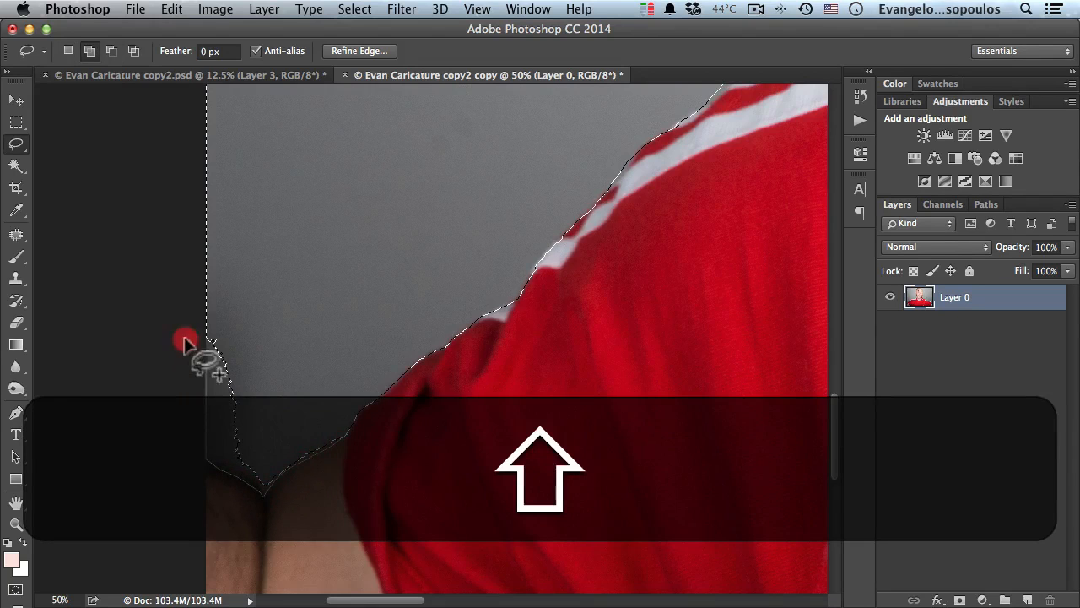
left_click(513, 356, "alt")
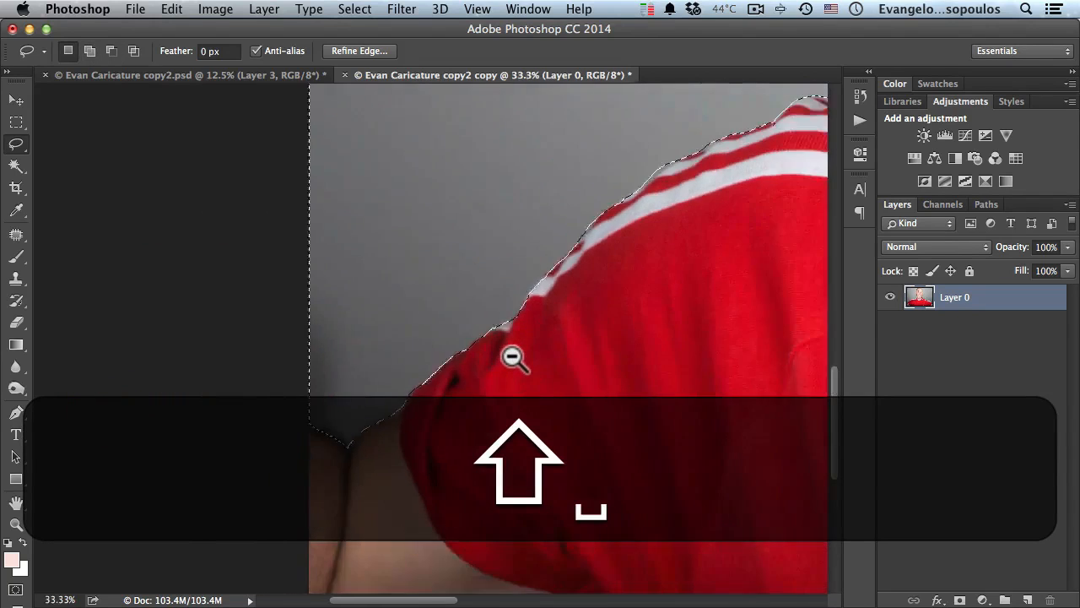
left_click(513, 357, "alt")
left_click(513, 357, "alt")
Inspect the selection edge along the other shoulder, the jaw, the ears and the top of the head
left_click_drag(474, 382, 295, 434)
mouse_move(468, 321)
left_mouse_down()
mouse_move(295, 369)
mouse_move(262, 364)
left_mouse_up()
left_click_drag(485, 366, 281, 314)
left_click(561, 382, "super")
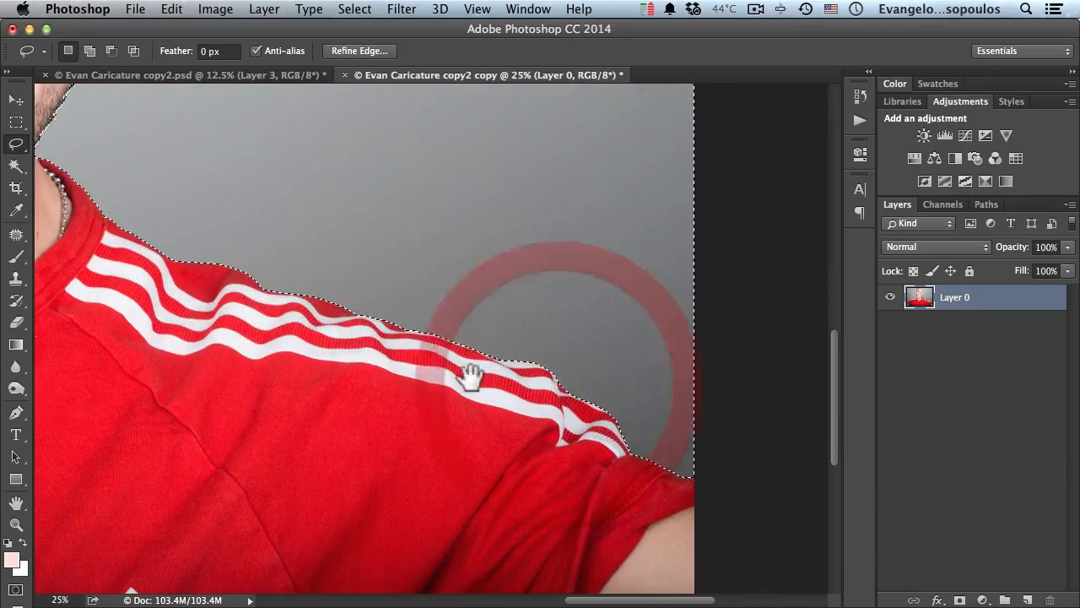
left_click_drag(373, 321, 572, 402)
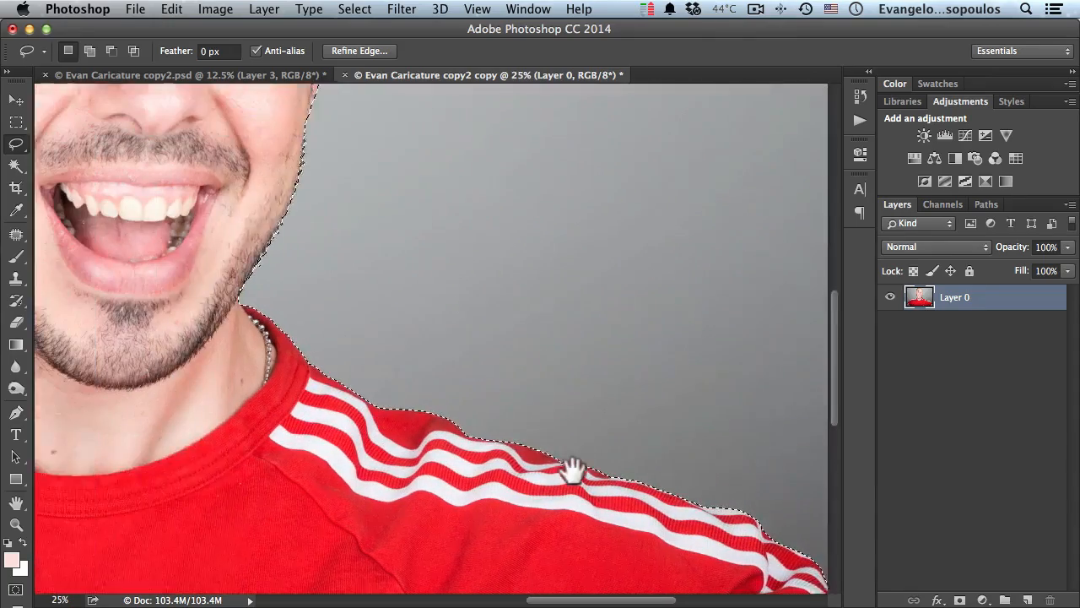
left_click_drag(386, 332, 498, 430)
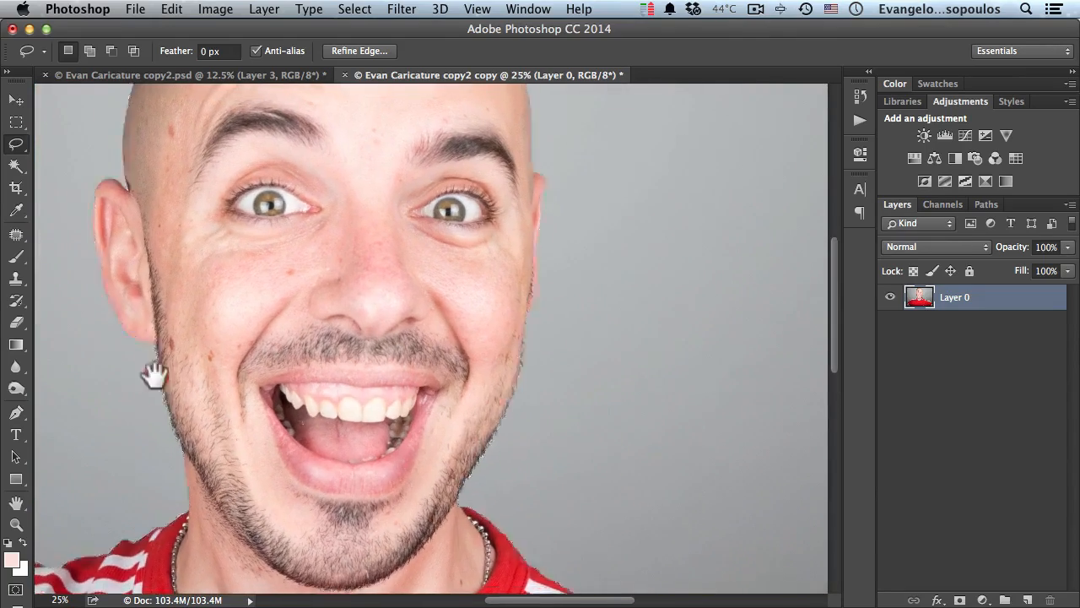
left_click_drag(152, 366, 174, 415)
left_click(583, 251, "super")
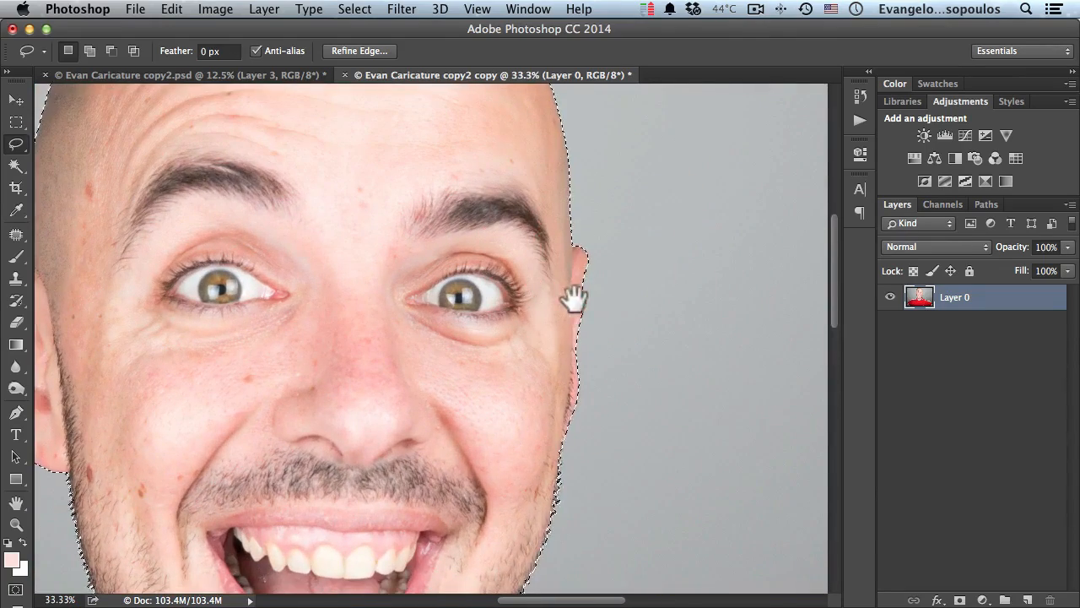
left_click_drag(574, 295, 596, 458)
left_click_drag(386, 309, 533, 396)
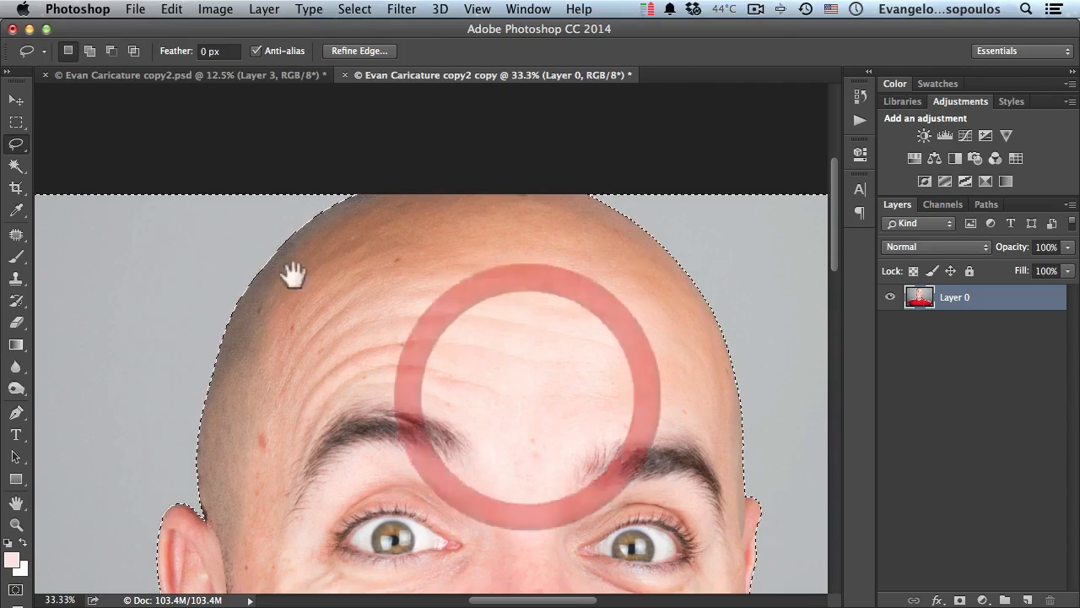
left_click(451, 335, "alt+super")
left_click(422, 380, "alt+super")
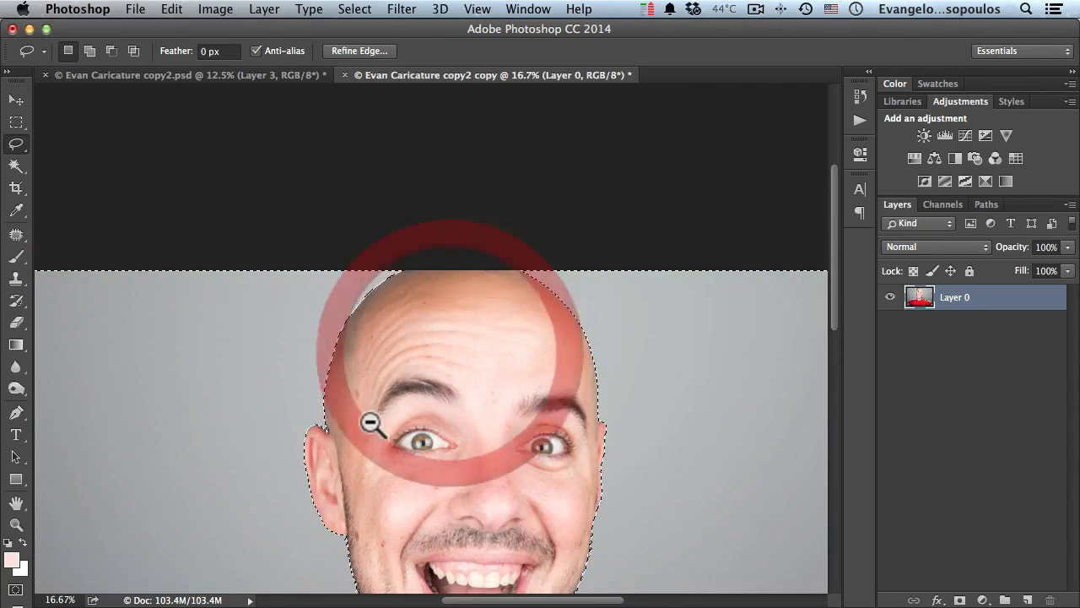
left_click(372, 414, "alt+super")
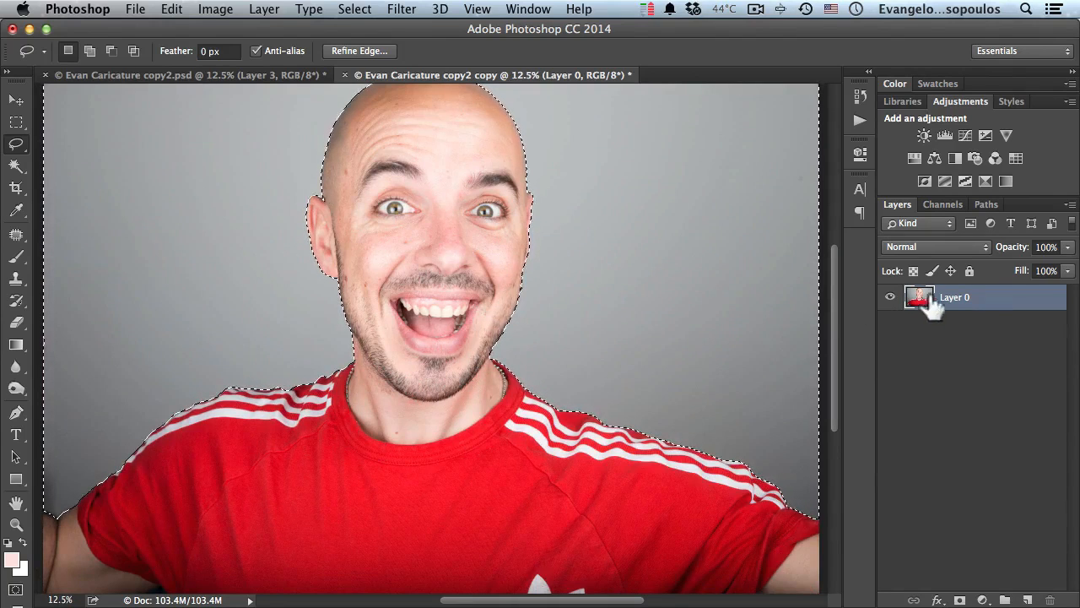
Duplicate Layer 0 and create a layer group named "Back up folder" directly above the original layer
left_click_drag(928, 303, 1027, 600)
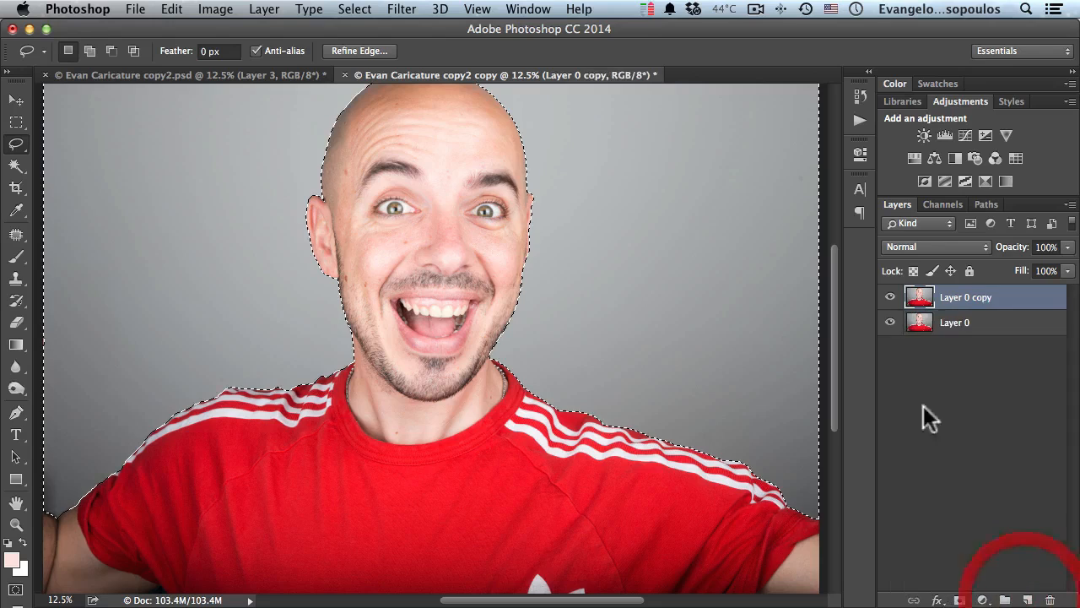
left_click(948, 331)
left_click(1004, 599)
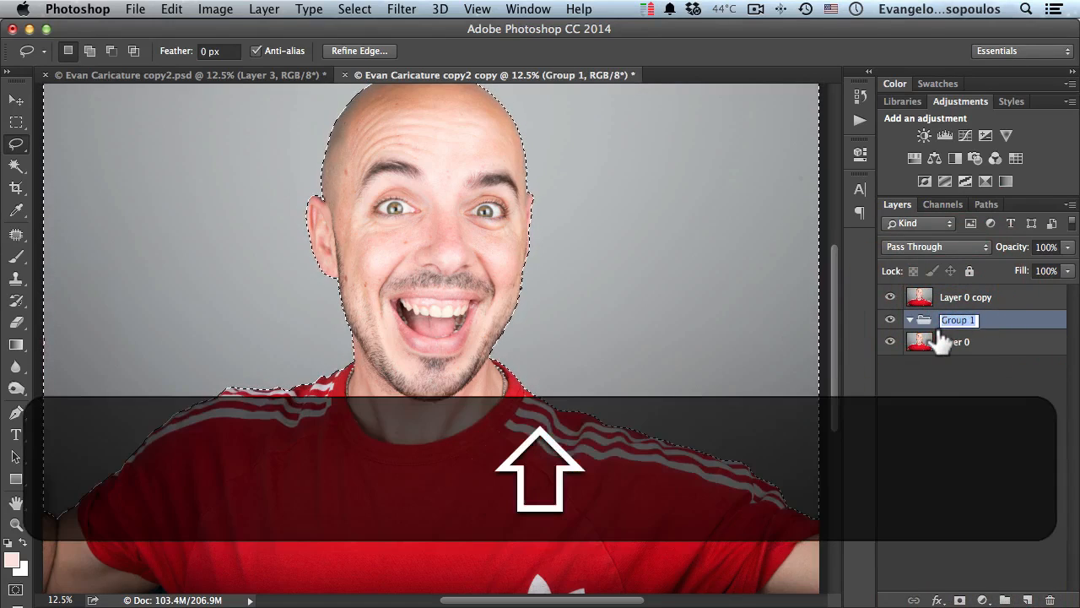
type("Bav")
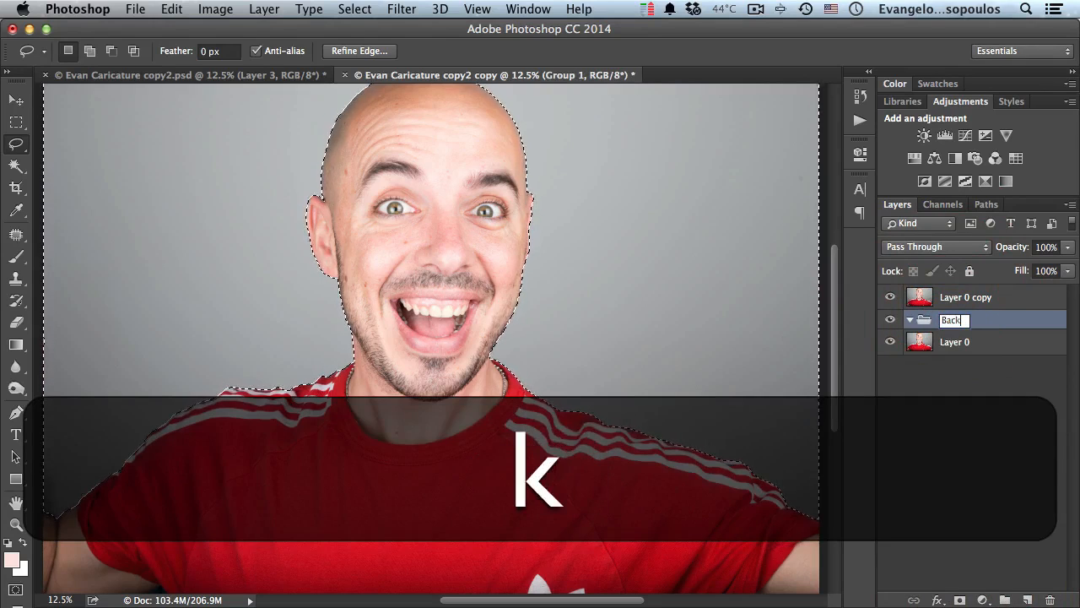
type("k")
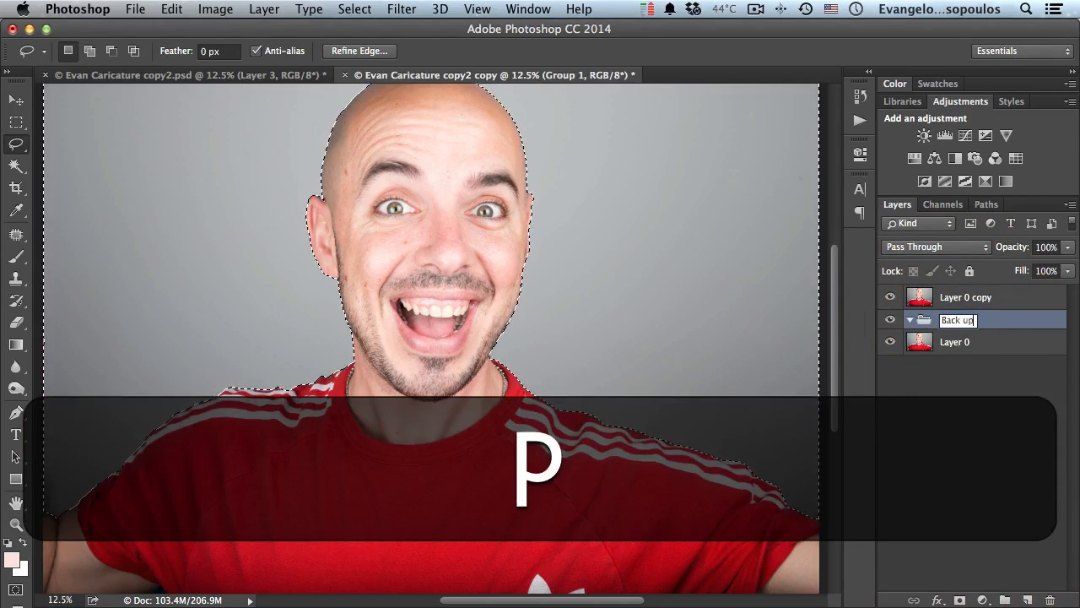
type(" up")
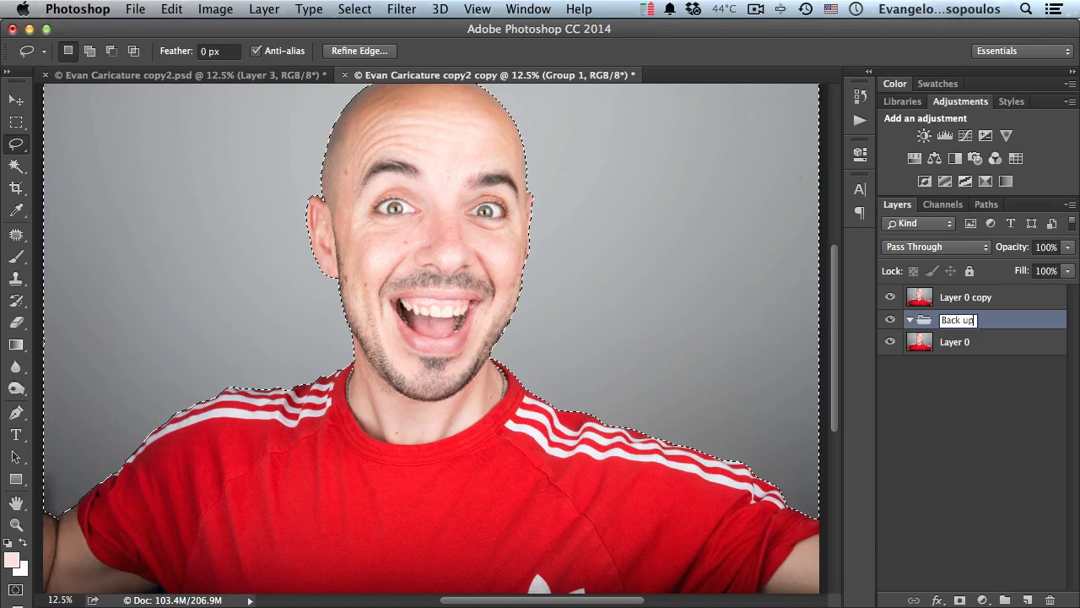
type(" folder")
key("Return")
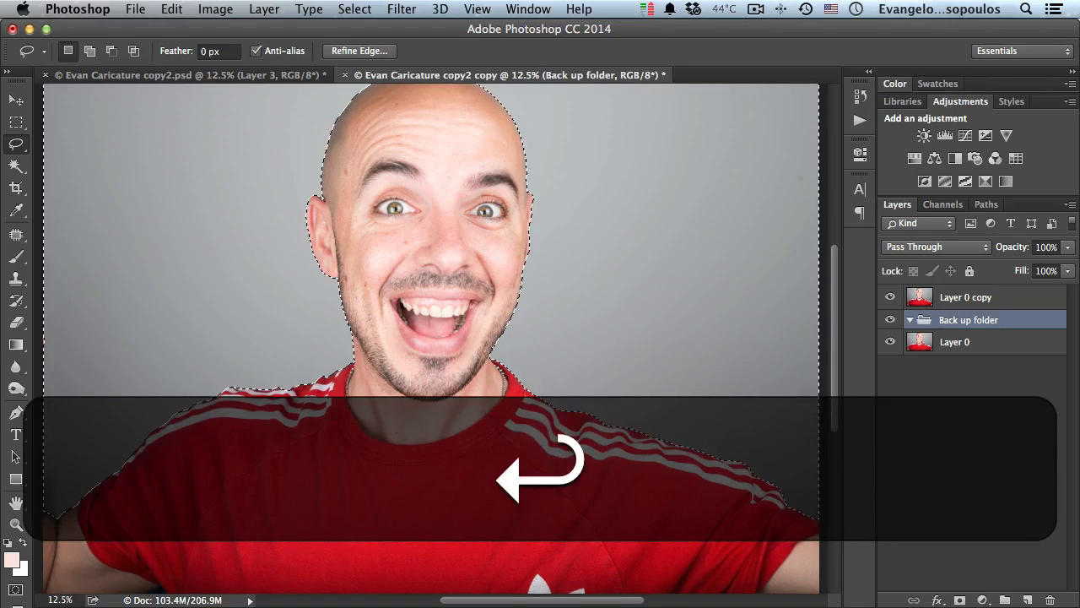
Move Layer 0 into Back up folder, collapse and hide the group, and make Layer 0 copy the active layer
left_click_drag(936, 342, 957, 323)
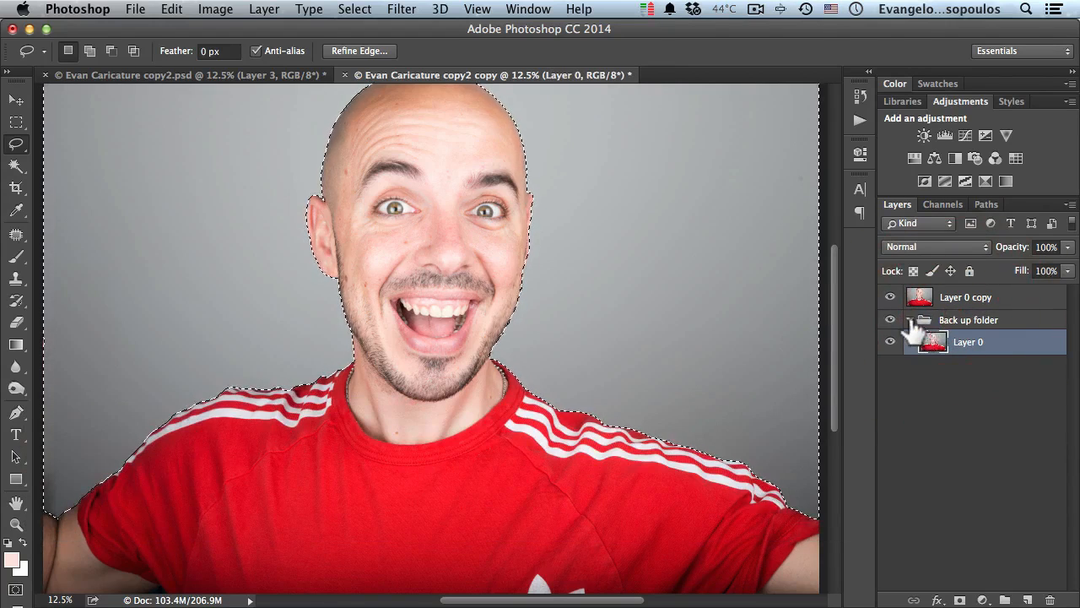
left_click(911, 321)
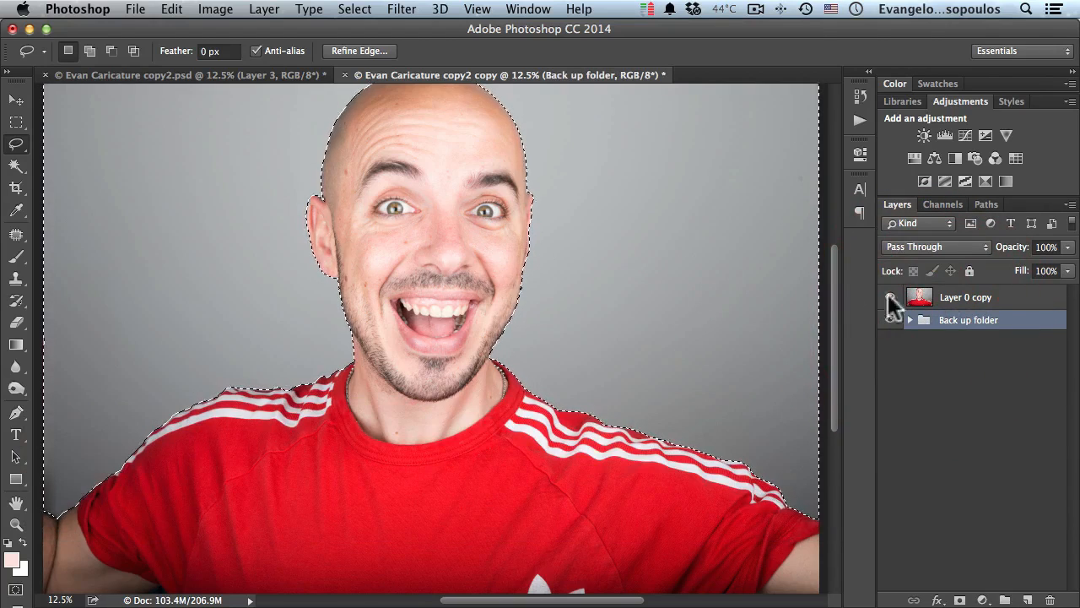
left_click(956, 297)
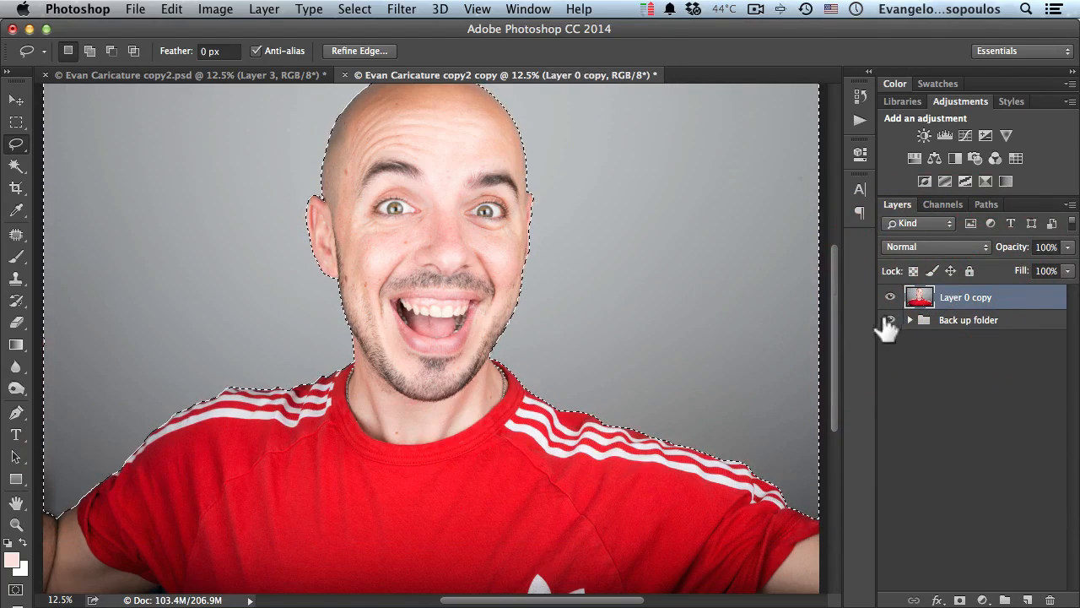
Delete the selected grey background from Layer 0 copy and clear the selection
left_click(374, 285, "alt")
left_click(374, 285, "alt")
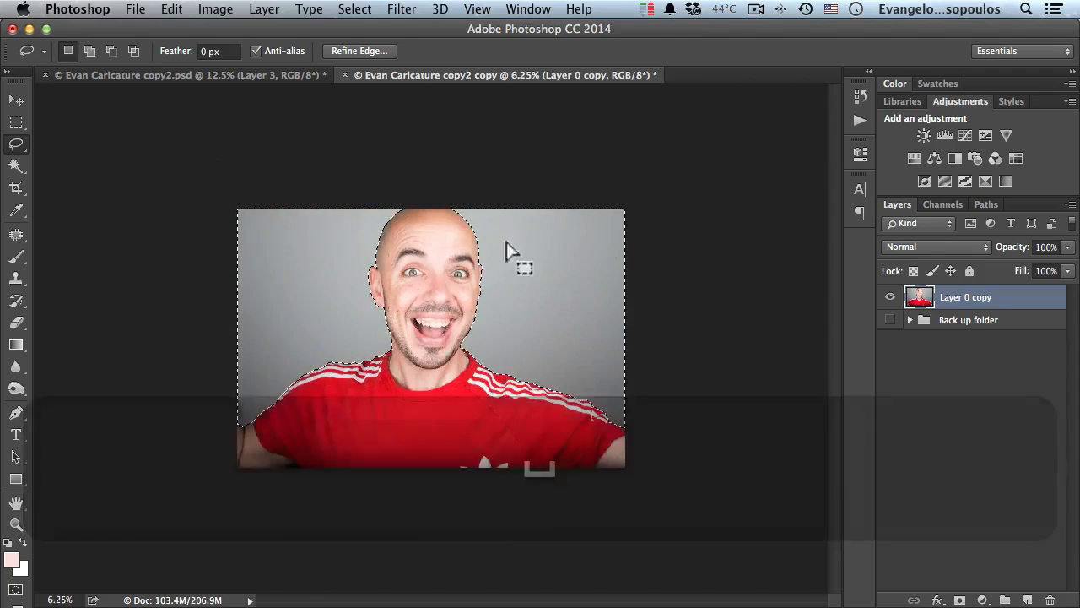
left_click(527, 287, "super")
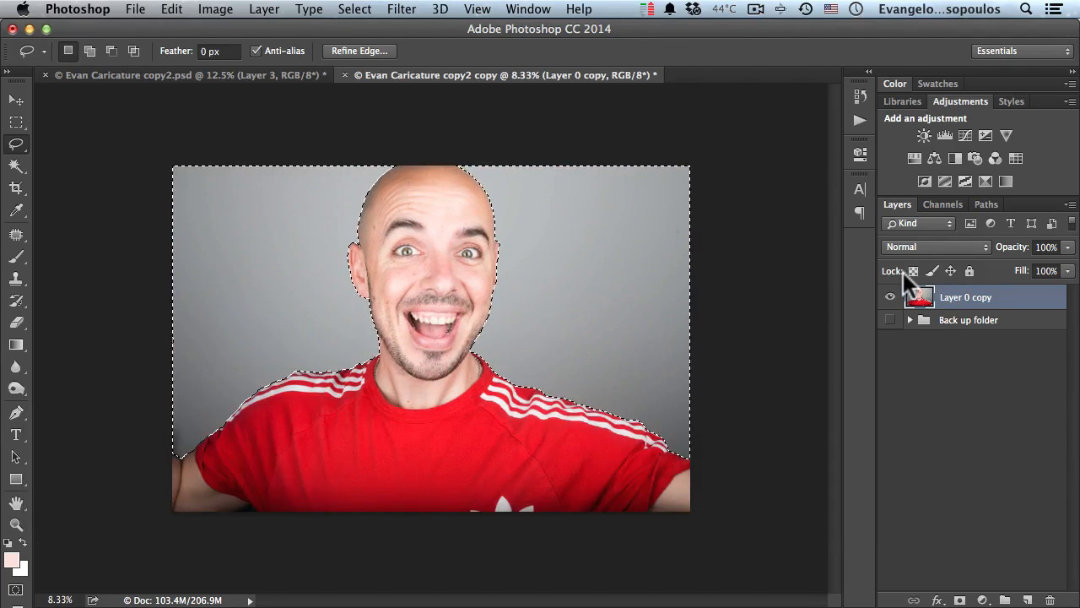
key("BackSpace")
key("super+d")
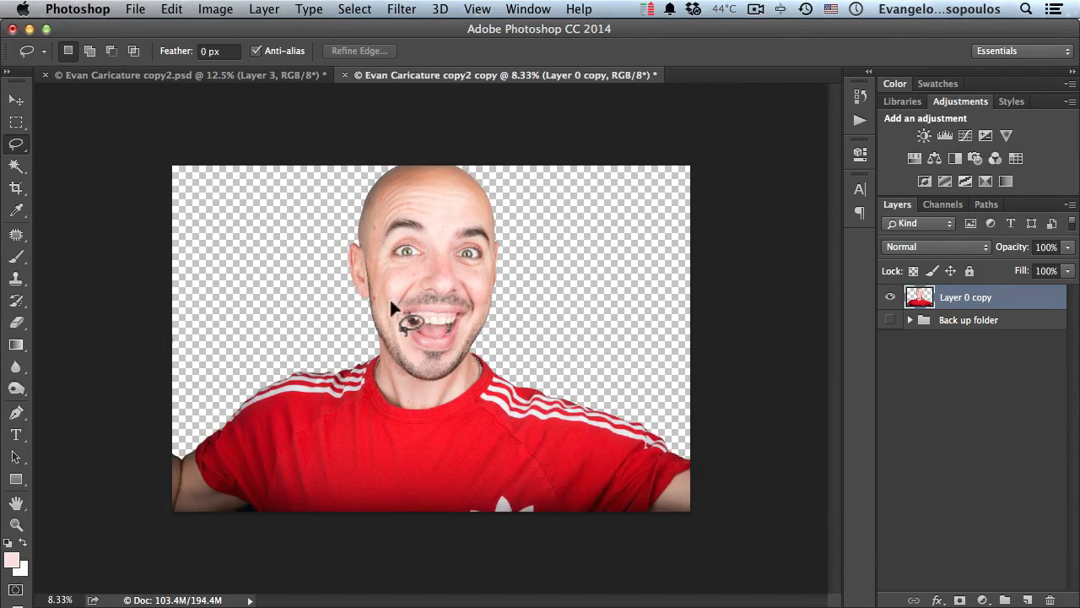
Start a Polygonal Lasso outline of the head along the lower edge of the beard to the underside of the chin
left_click(476, 329, "super")
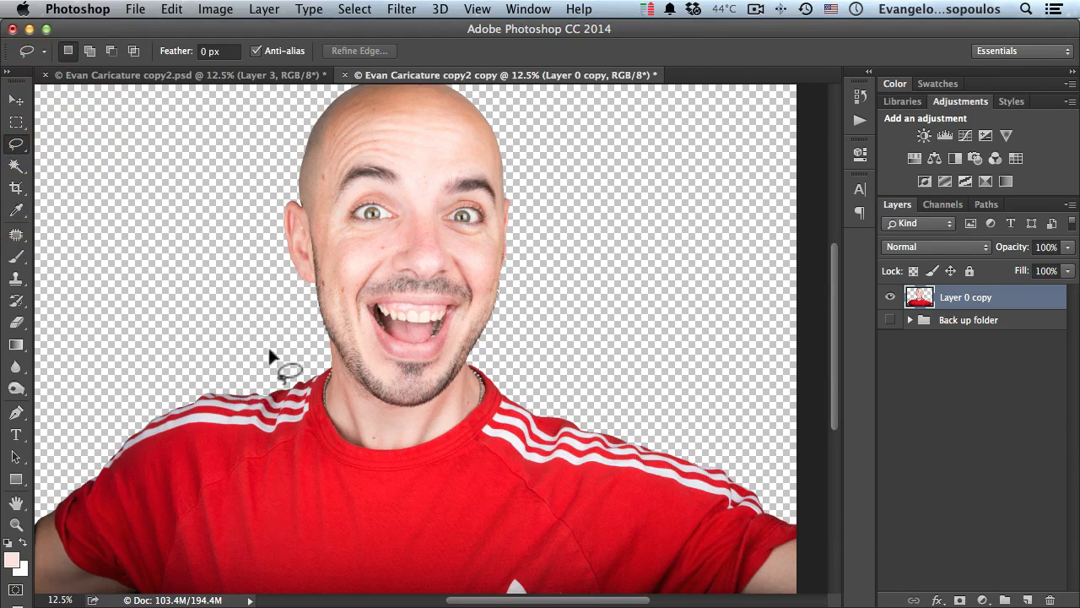
left_click(371, 362, "super")
left_click(362, 373, "super")
left_click(302, 357, "super")
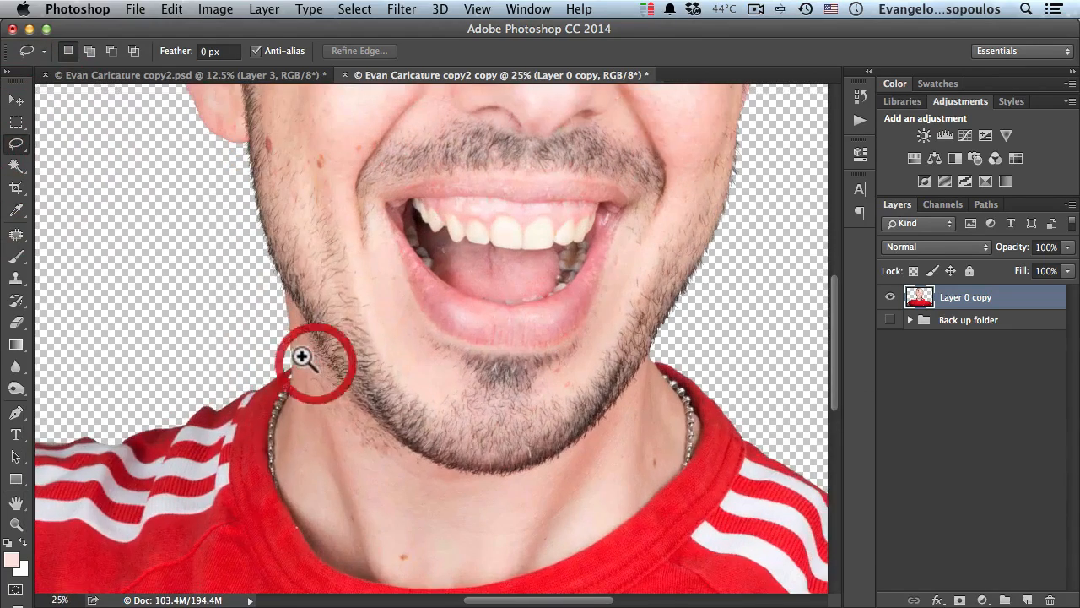
left_click(302, 346, "super")
left_click(310, 312, "super")
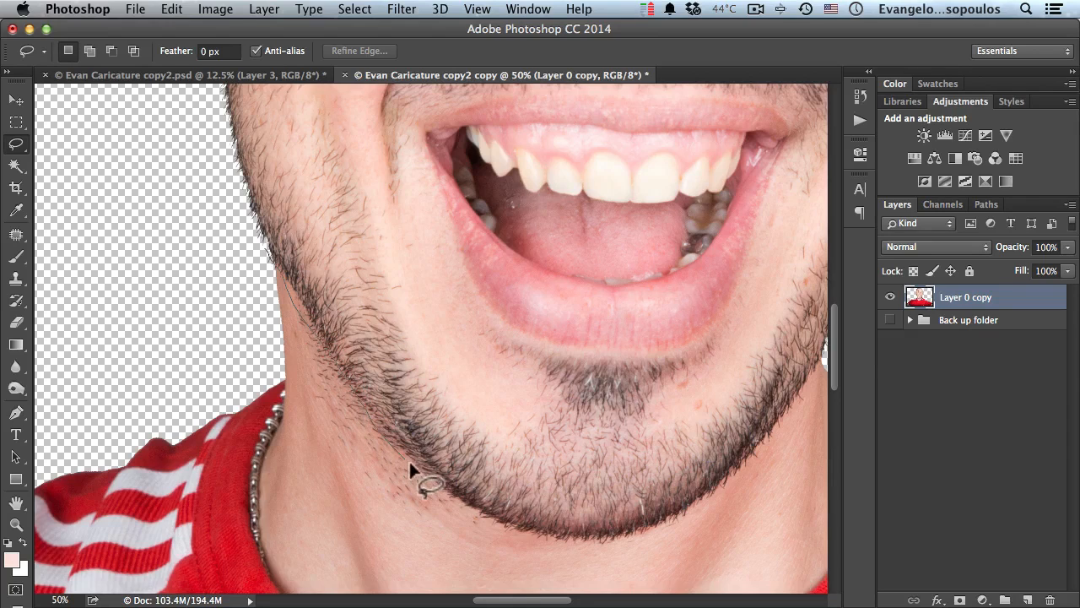
mouse_move(502, 536)
left_mouse_down()
mouse_move(434, 498)
mouse_move(258, 269)
left_mouse_up()
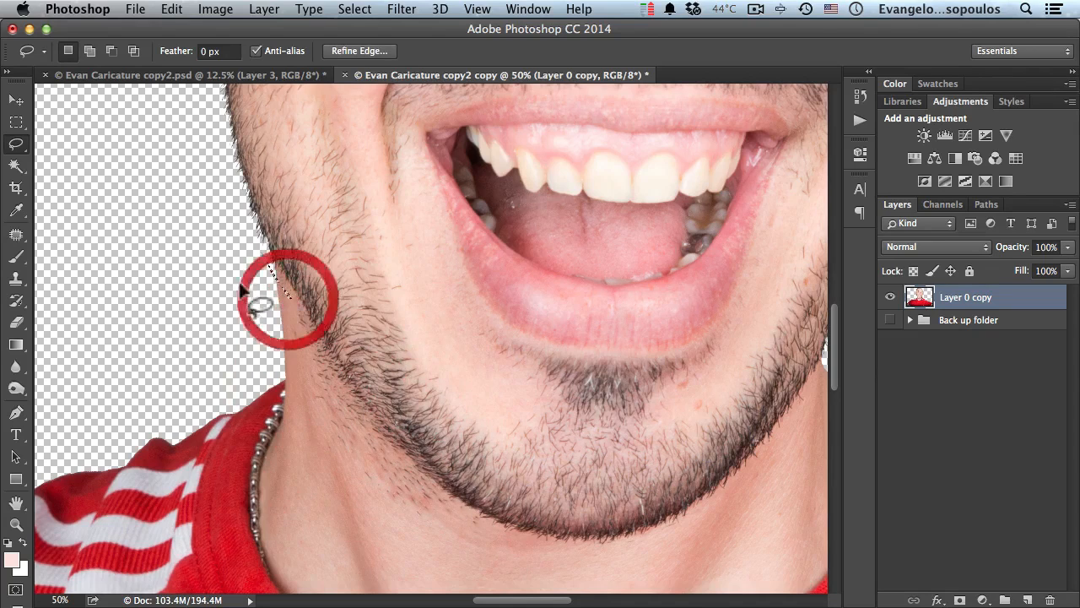
left_click(16, 144, "alt")
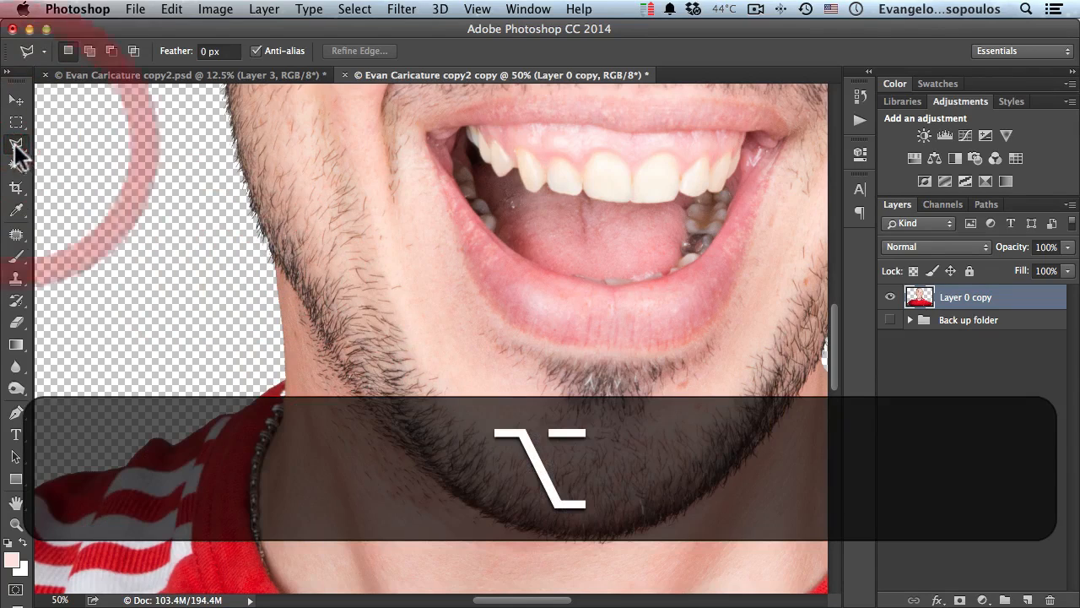
left_click(259, 244)
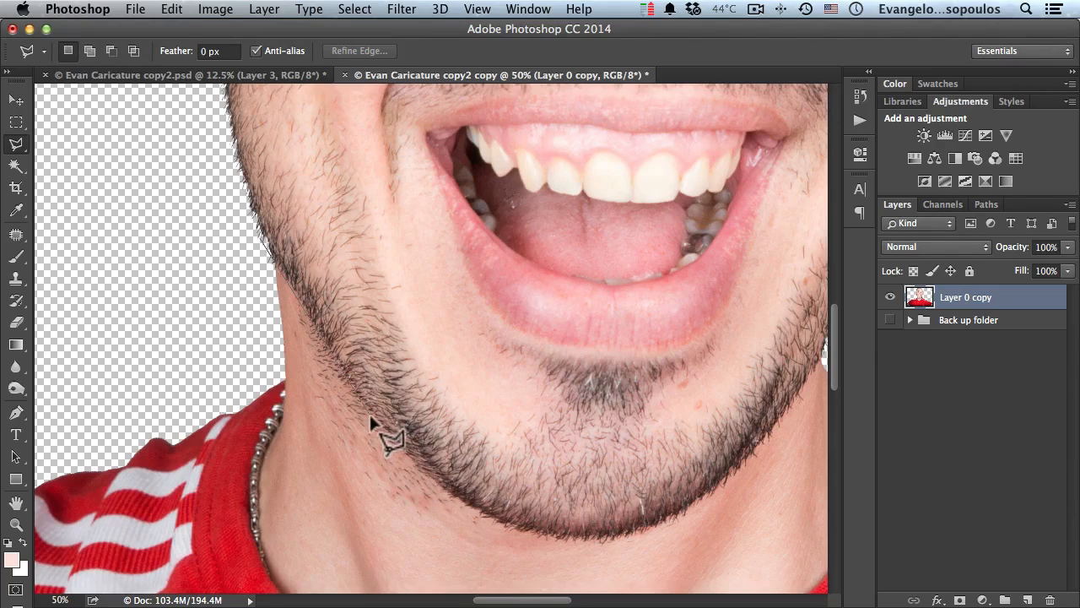
left_click(422, 478)
left_click(493, 524)
left_click(568, 543)
left_click(621, 545)
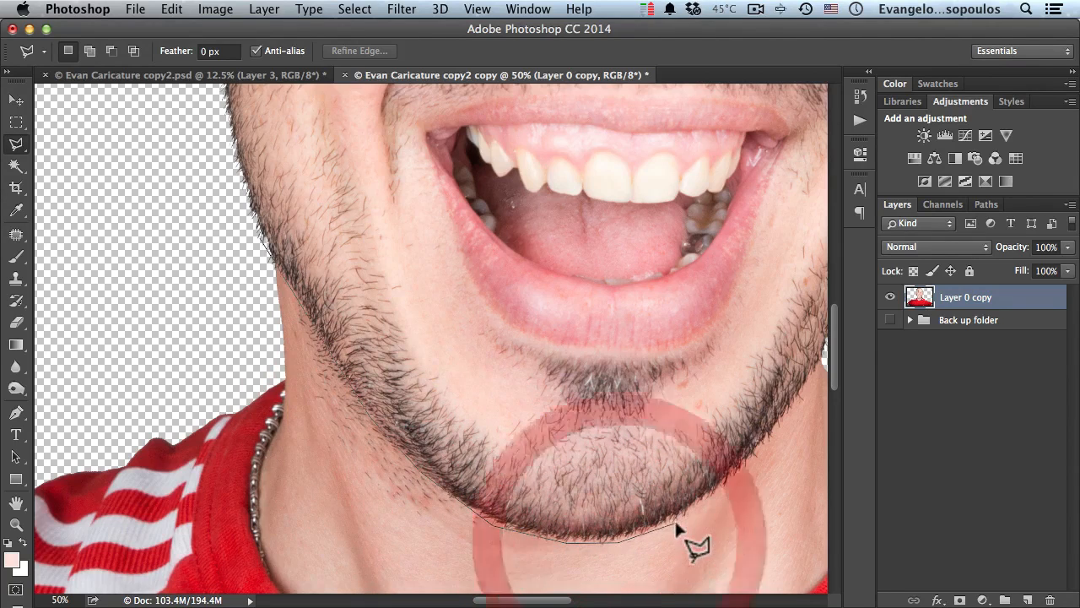
Continue the Polygonal Lasso outline from the chin up the far side of the jaw, past the neck to the cheek
key("space")
left_click_drag(718, 490, 527, 523)
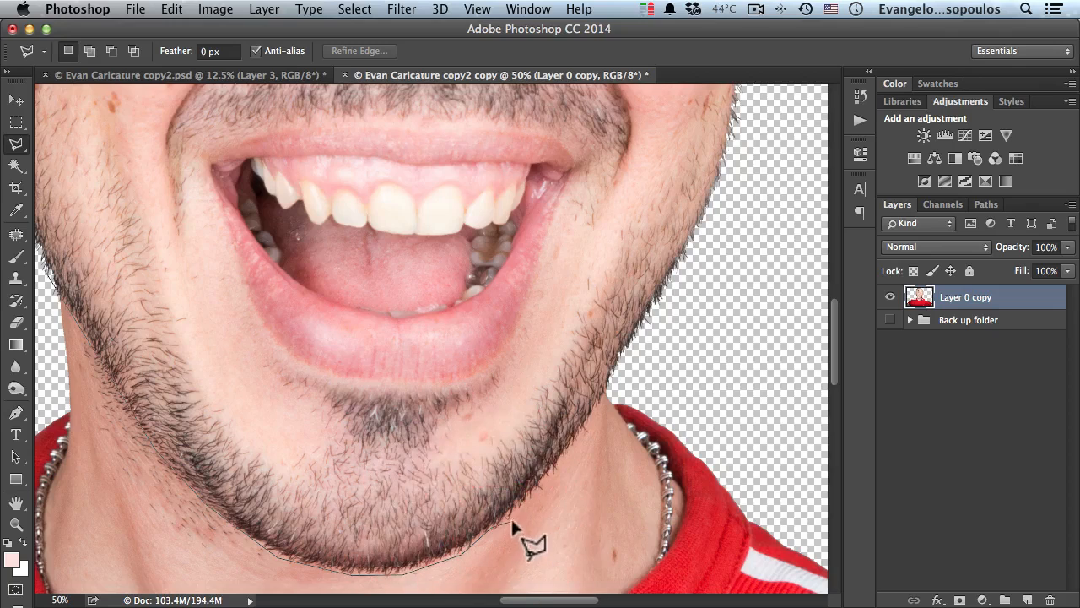
left_click(513, 516)
left_click(550, 483)
left_click(589, 428)
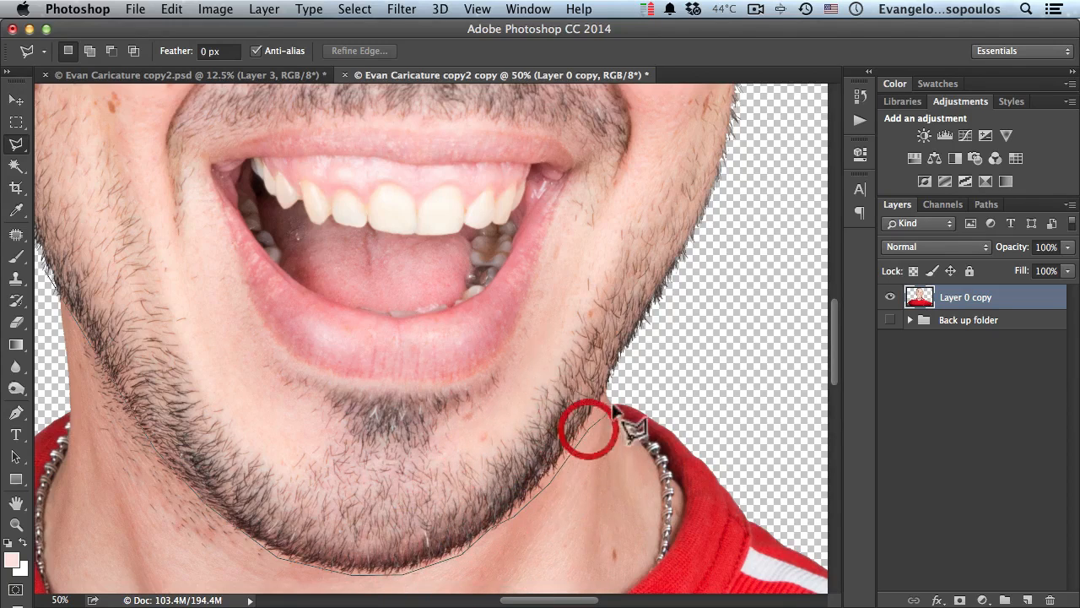
left_click(619, 376)
left_click(656, 324)
left_click(719, 230)
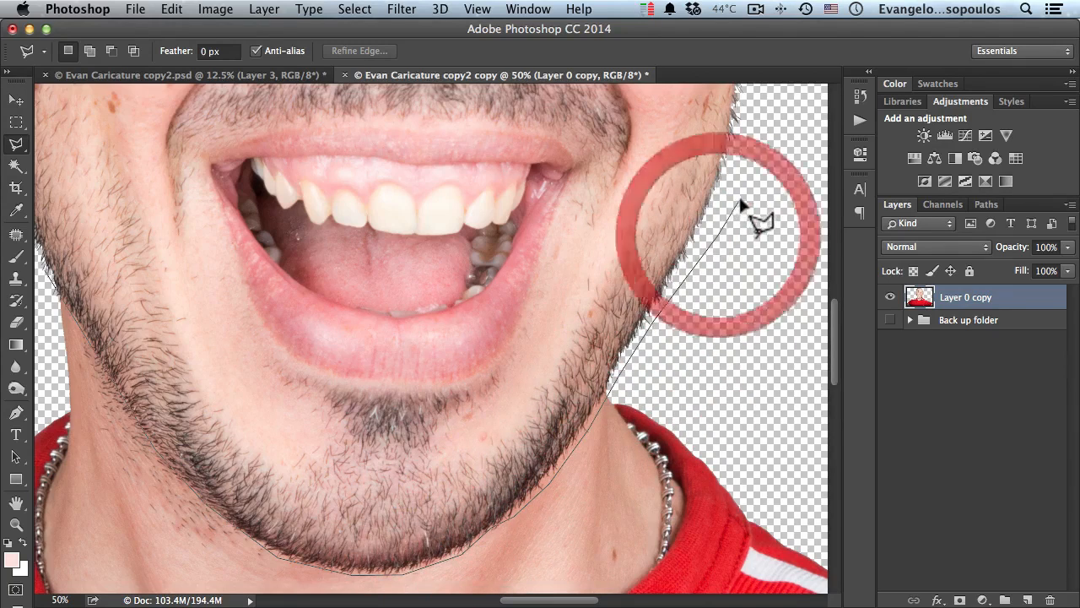
left_click(737, 199)
Continue the Polygonal Lasso outline from the cheek up through the transparent area beside the head to the temple
key("space")
left_click(741, 199, "alt")
left_click(740, 199, "alt")
left_click(740, 198, "alt")
left_click_drag(738, 196, 644, 337)
left_click(713, 167)
left_click(678, 113)
key("space")
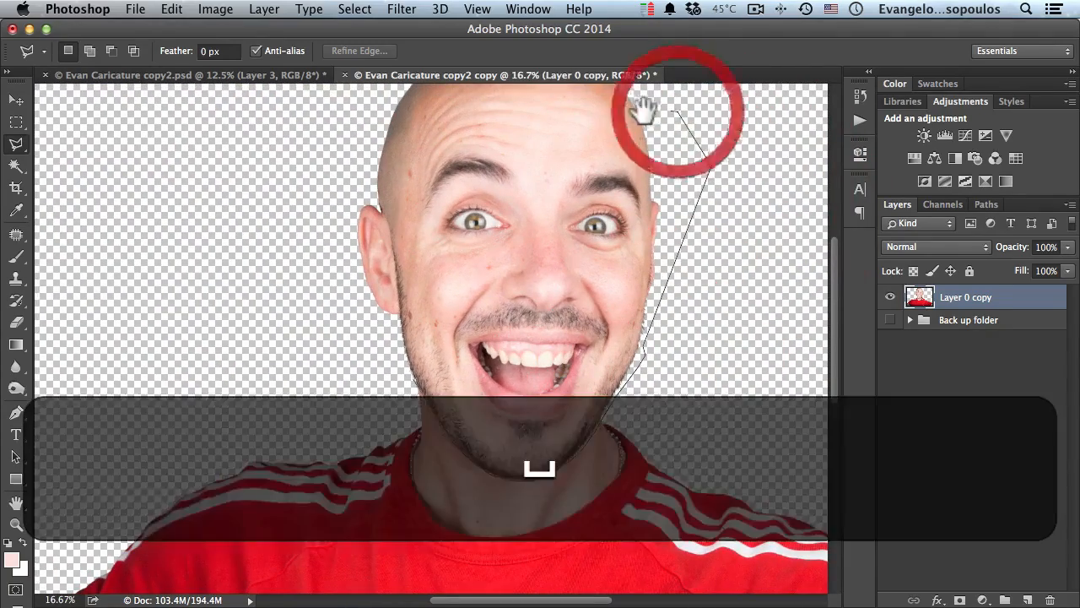
Carry the lasso outline loosely over the top of the head, down outside the other ear, and close it at the jaw
left_click_drag(648, 110, 645, 236)
left_click(645, 229)
left_click(583, 133)
left_click(481, 142)
left_click(382, 184)
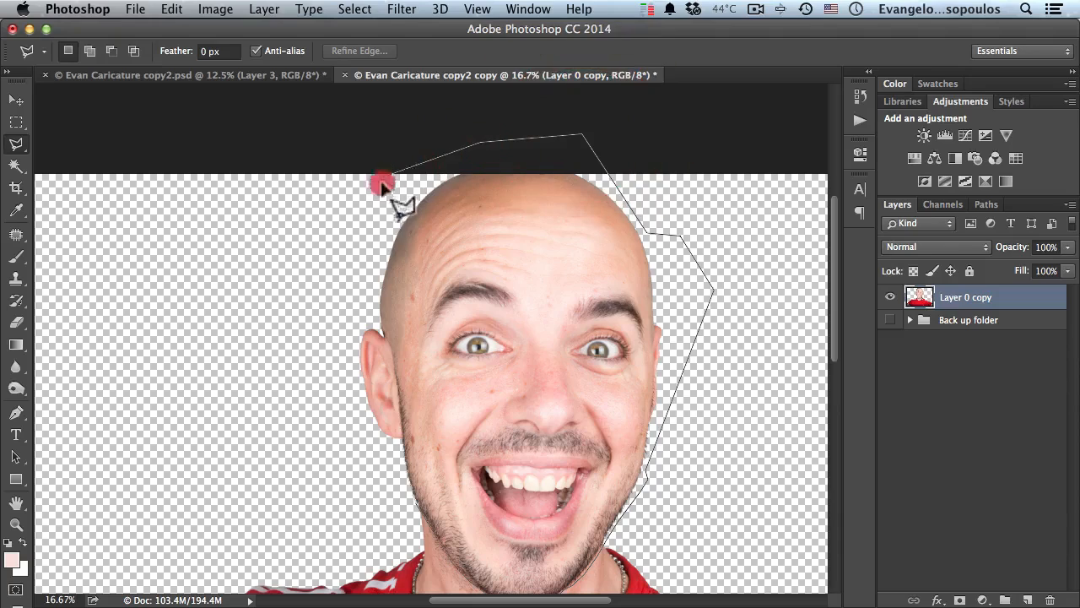
left_click(384, 498)
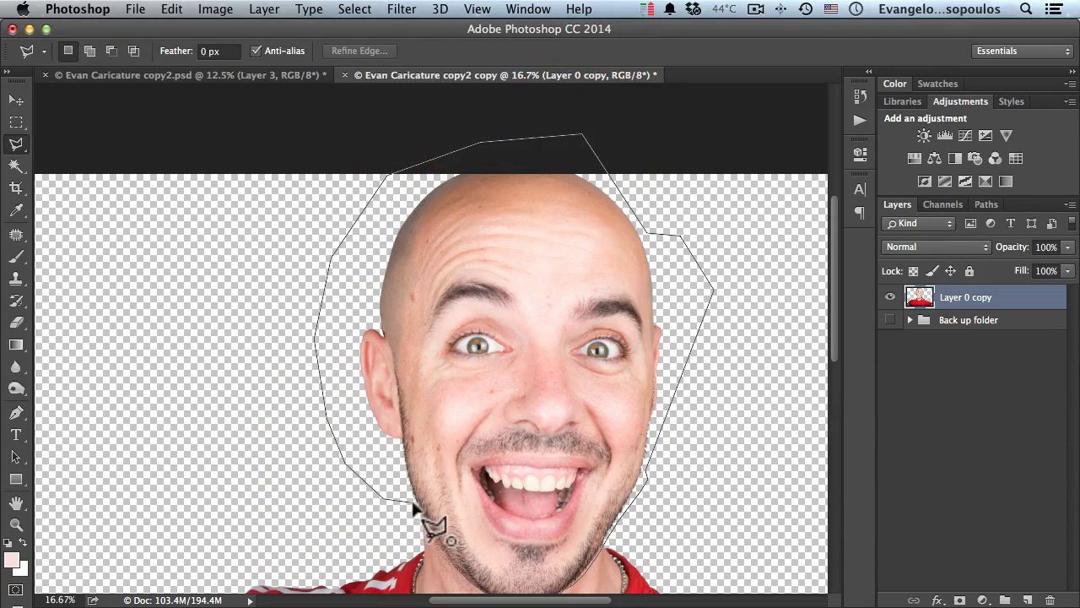
left_click(413, 504)
Examine the head selection's edge along the beard and chin up close and at full-face view
key("space")
mouse_move(485, 441)
left_mouse_down()
mouse_move(470, 433)
mouse_move(458, 326)
left_mouse_up()
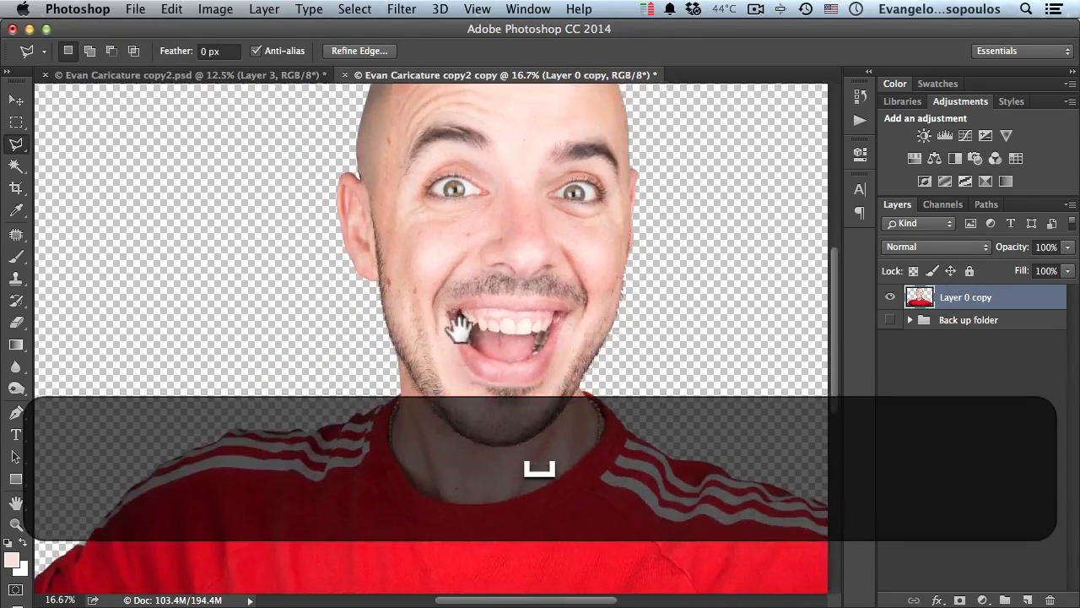
left_click(495, 446, "super")
left_click(557, 443, "super")
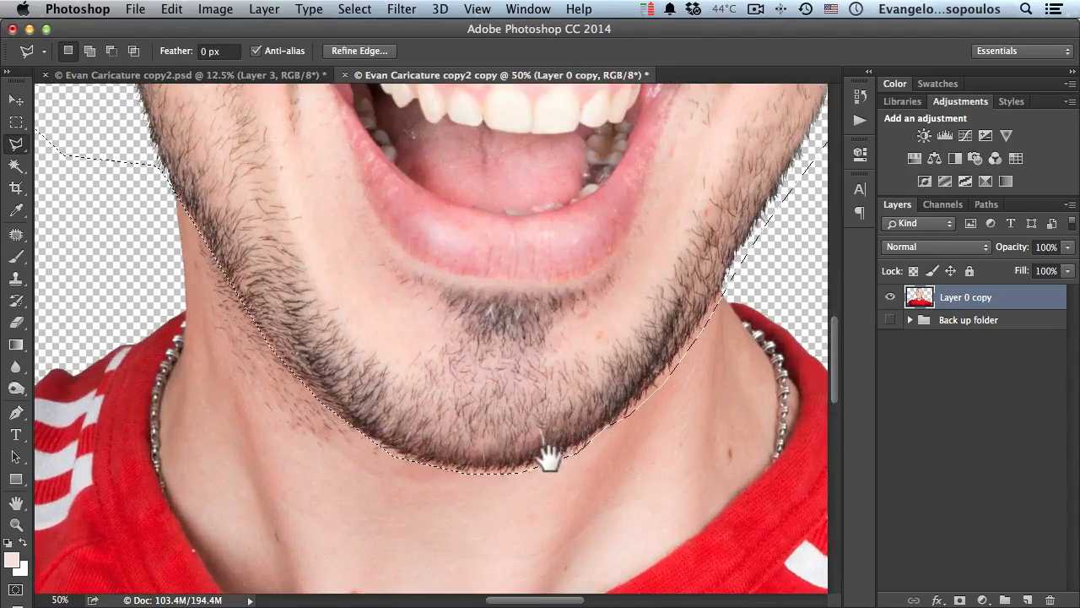
left_click(601, 429, "super")
left_click_drag(555, 410, 482, 398)
left_click(477, 395, "alt")
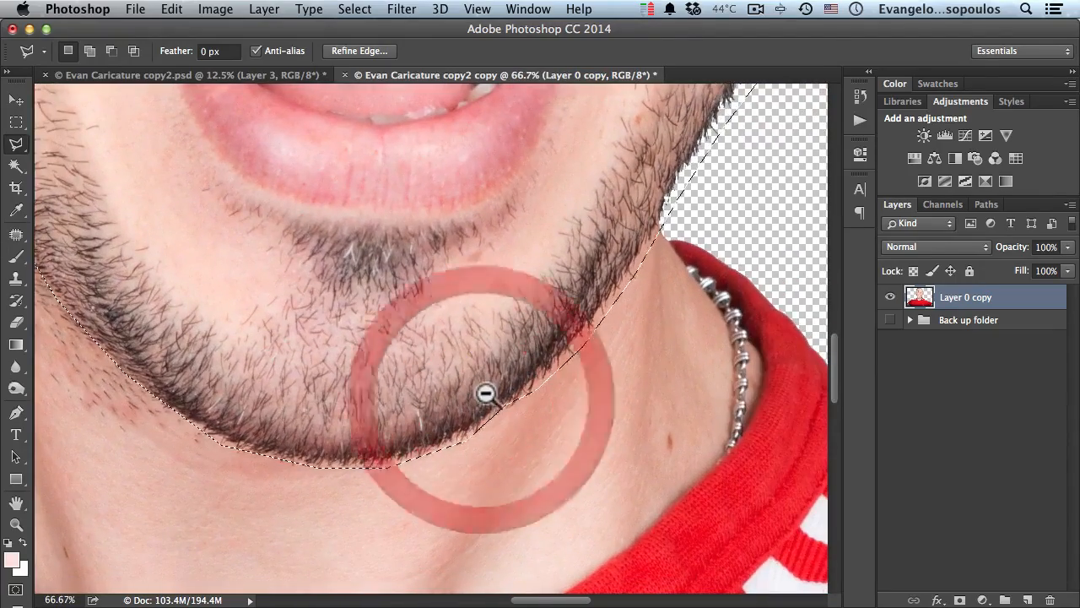
left_click(490, 392, "alt")
left_click(490, 389, "alt")
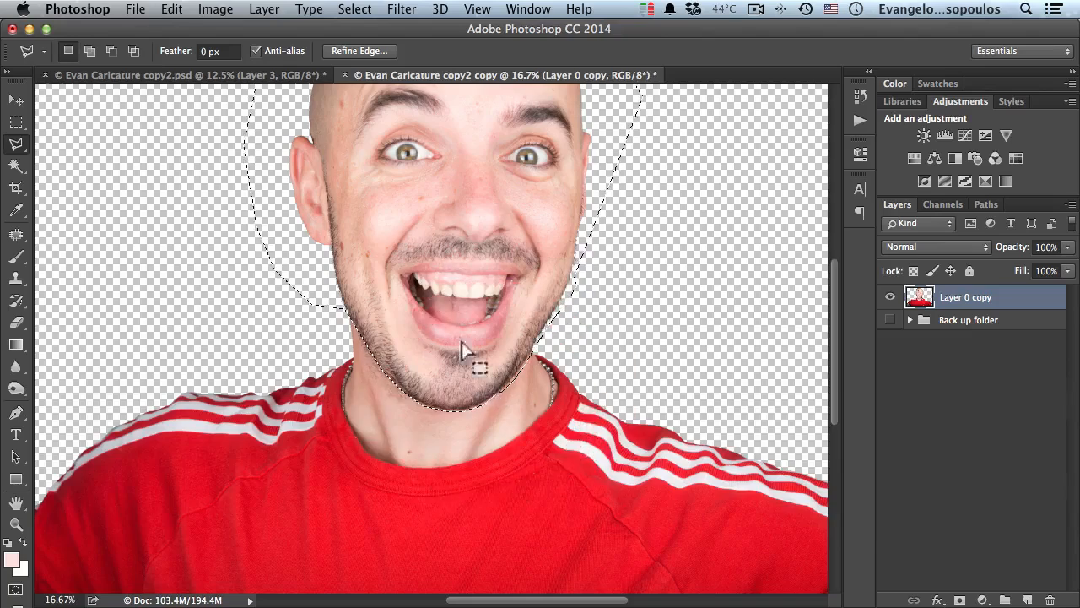
key("space")
left_click_drag(488, 432, 499, 462)
Copy the selected head to a new layer with Layer Via Copy and name it Head
right_click(448, 279)
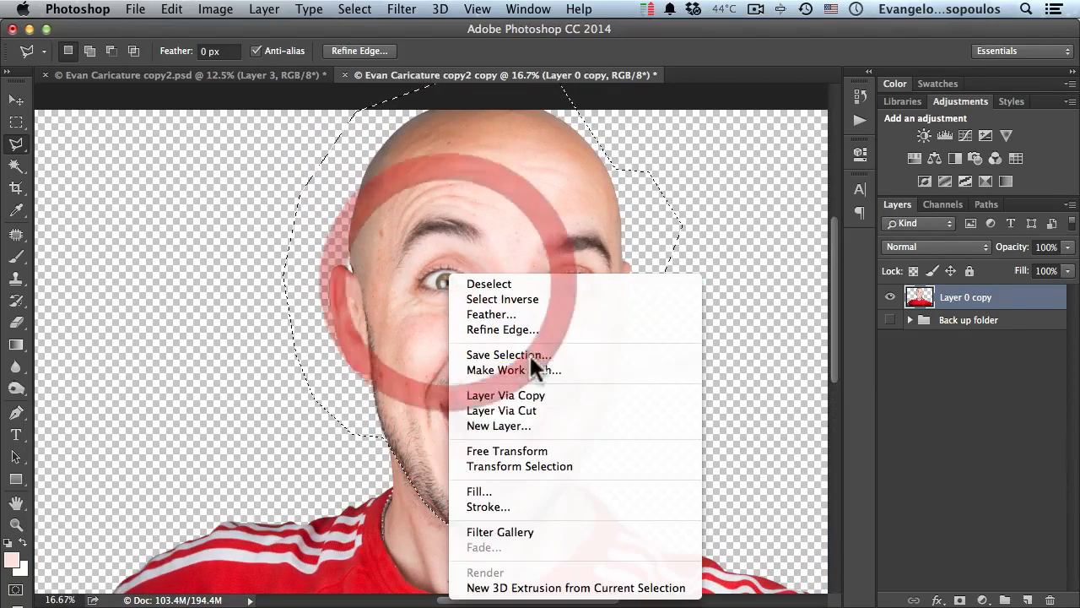
left_click(533, 394)
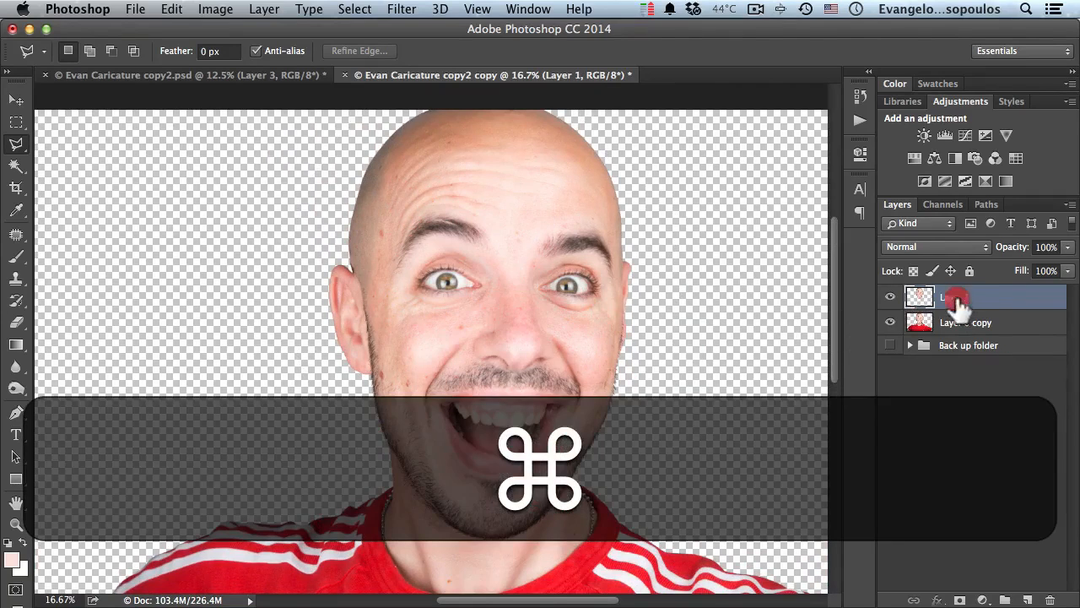
double_click(958, 302)
type("Head")
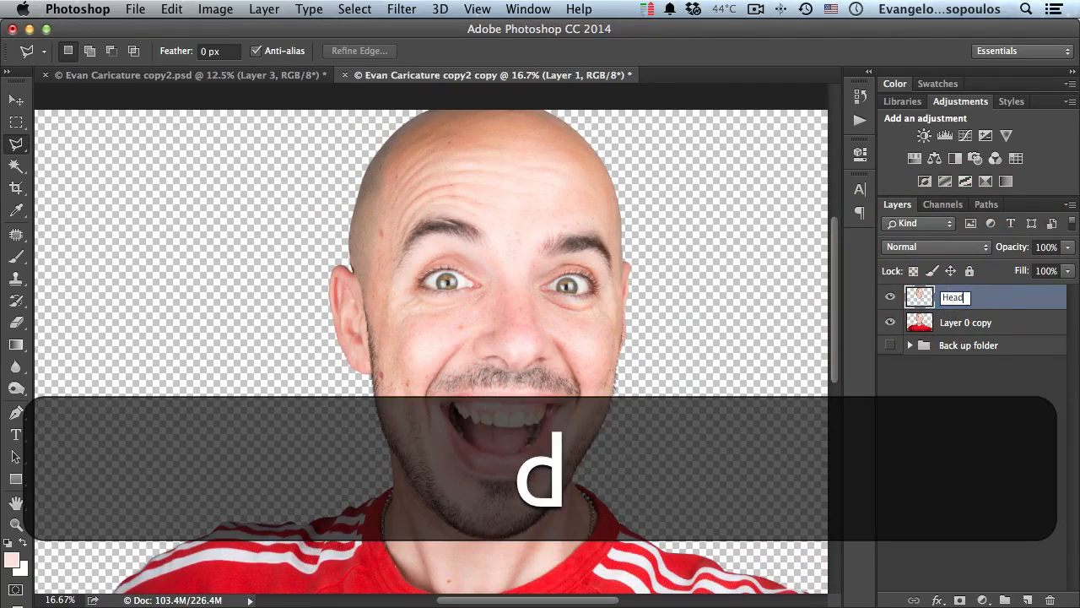
key("Return")
Rename Layer 0 copy as Body and hide it so only the Head layer shows
double_click(959, 323)
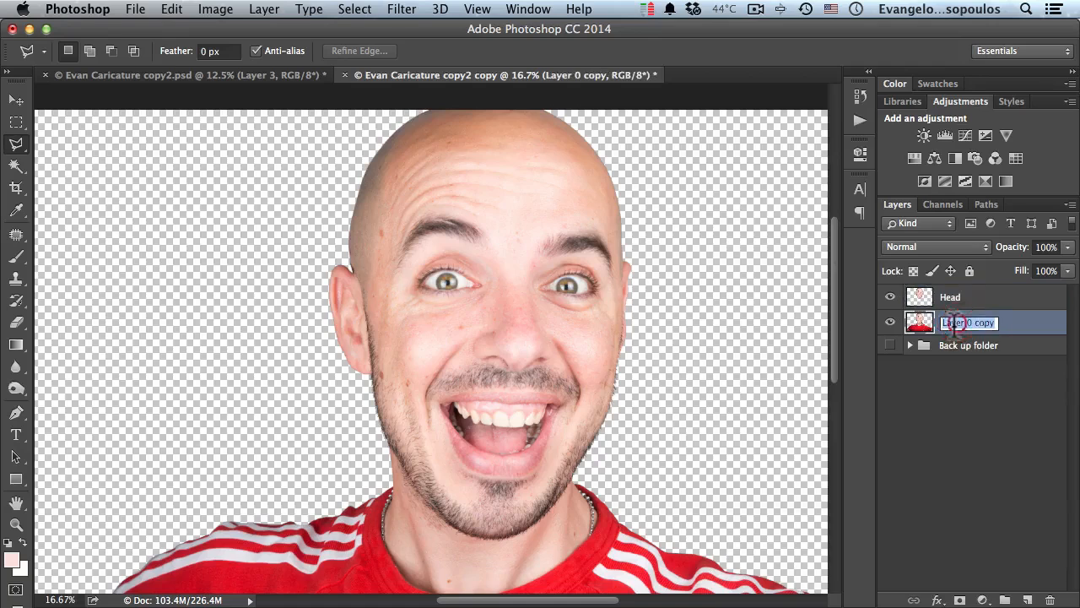
type("Body")
key("Return")
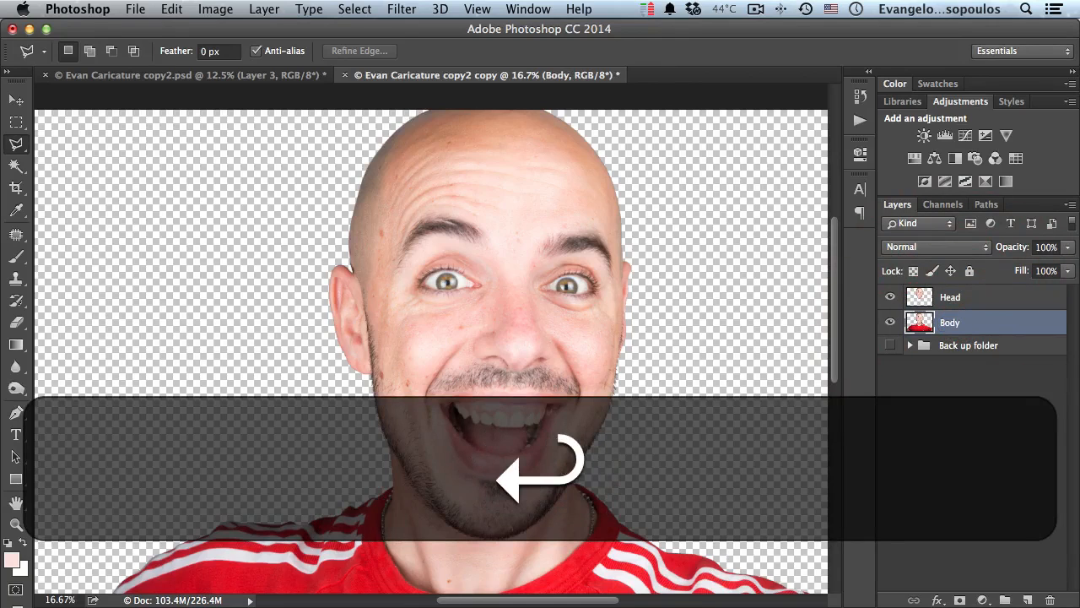
left_click(890, 323)
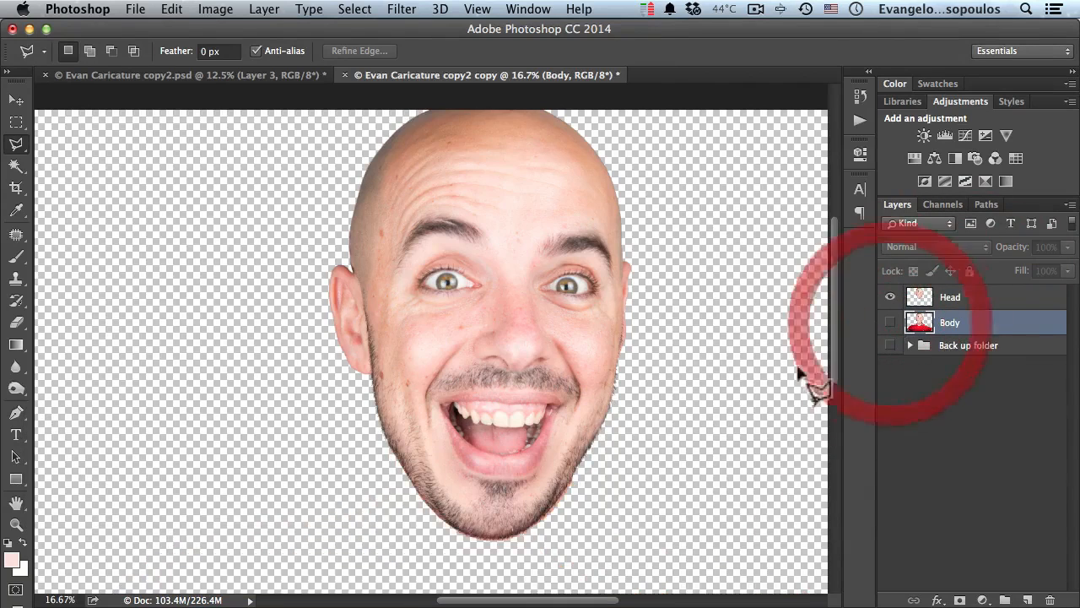
Add a layer mask to the Head layer and set up the Brush tool with black as the foreground colour
left_click(501, 497, "ctrl")
left_click(500, 496, "super")
left_click_drag(478, 486, 456, 362)
left_click(411, 411, "super")
left_click_drag(417, 400, 471, 437)
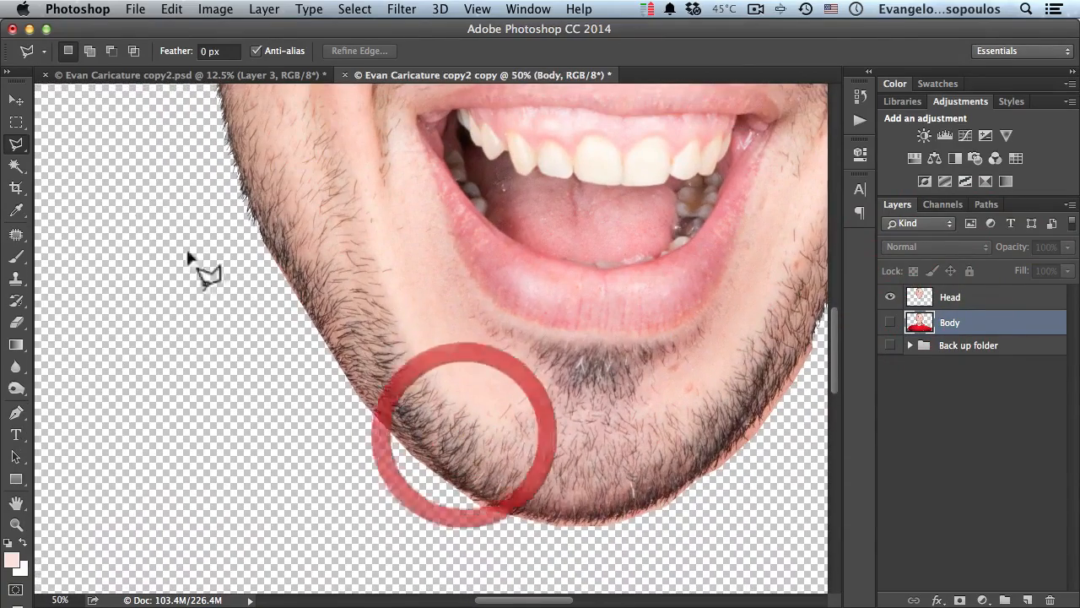
left_click(17, 258)
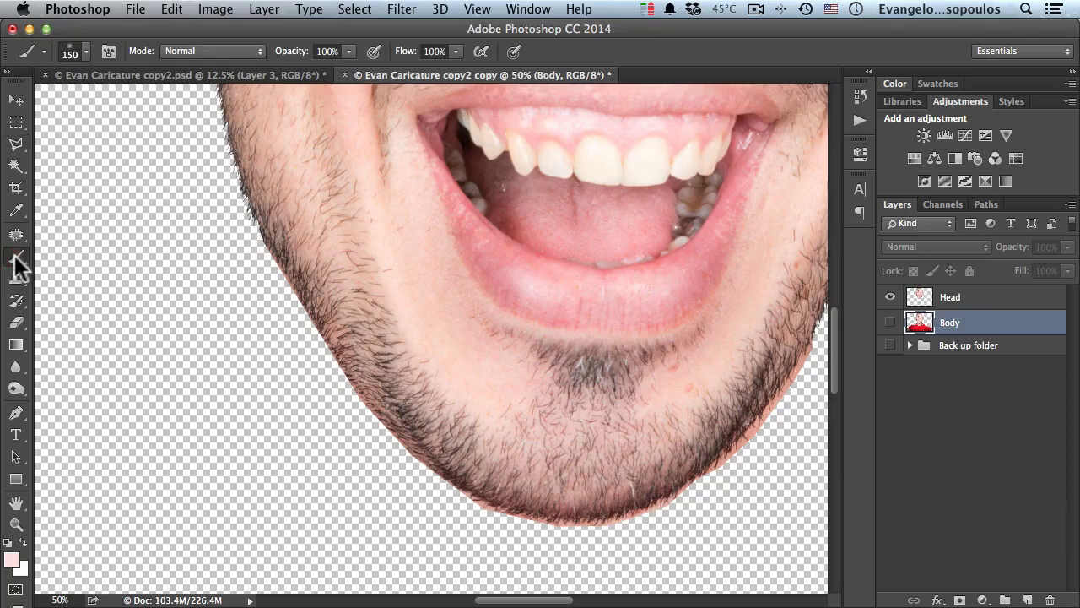
left_click(924, 299)
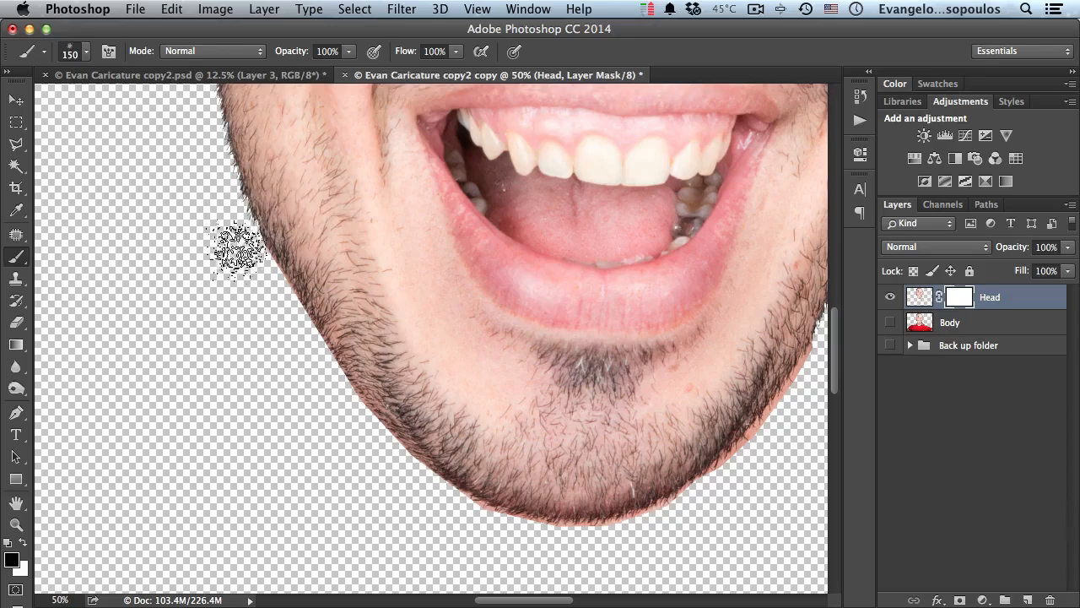
Try a mask stroke along the jaw edge, undo it, and reduce the brush size to 50 px
mouse_move(270, 157)
left_mouse_down()
mouse_move(309, 197)
mouse_move(317, 287)
left_mouse_up()
key("super+z")
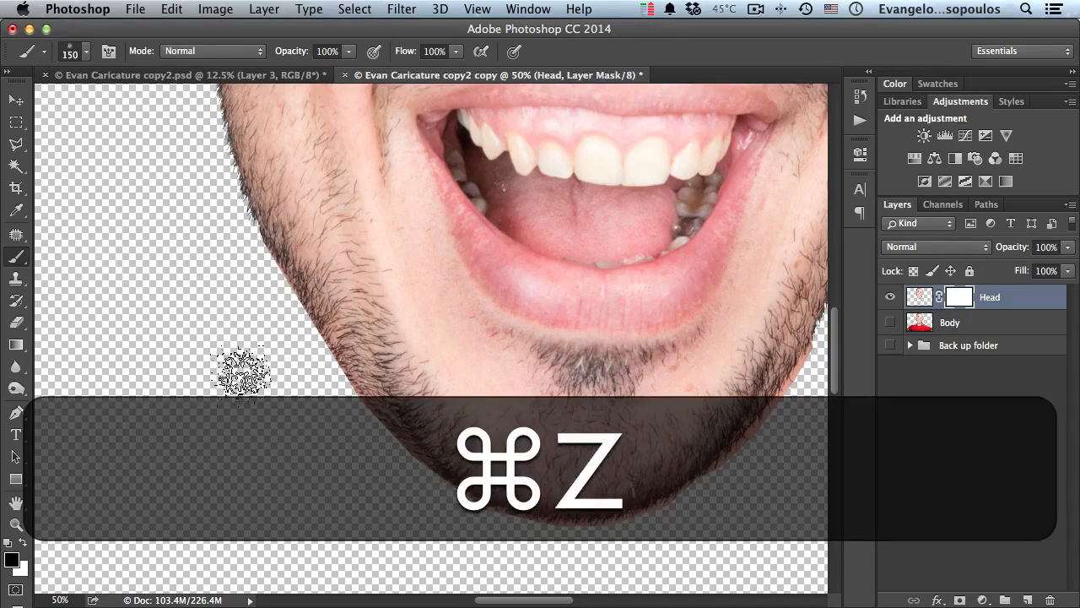
left_click(283, 359, "super")
left_click_drag(276, 330, 326, 417)
left_click(315, 367, "super")
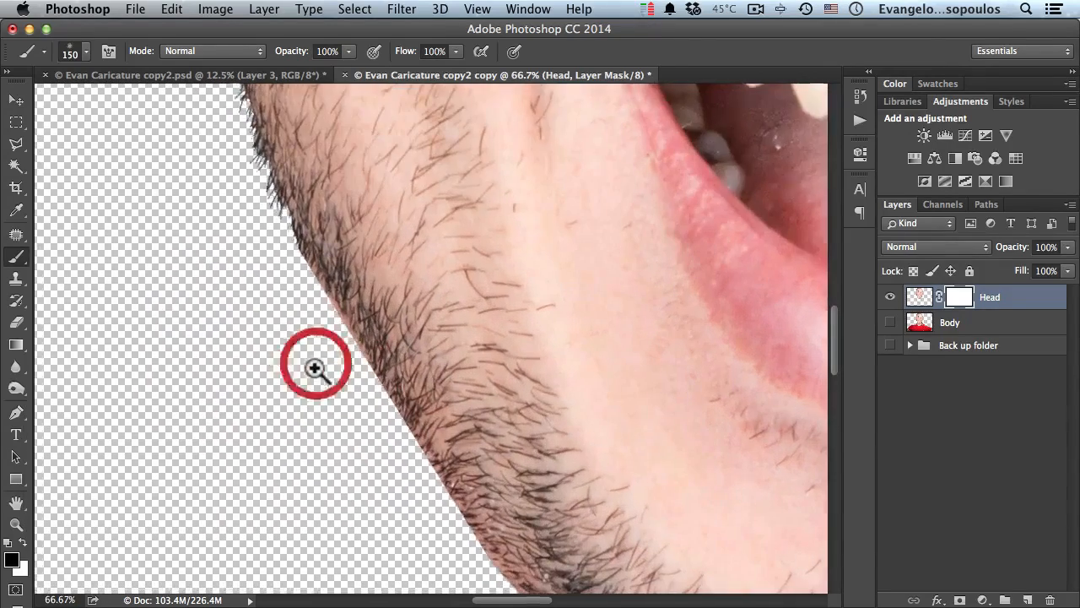
key("bracketleft")
key("bracketleft")
key("bracketleft")
key("bracketleft")
key("bracketleft")
key("bracketleft")
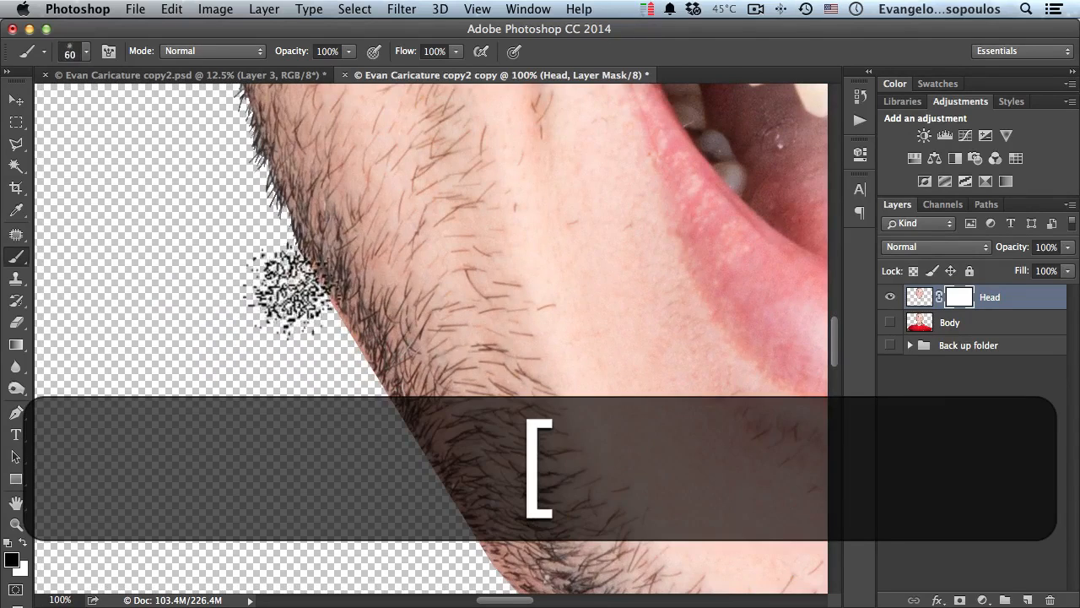
key("bracketleft")
Paint black on the Head mask along the upper jaw to roughen the straight cut edge of the beard
left_click(294, 278)
left_click(295, 289)
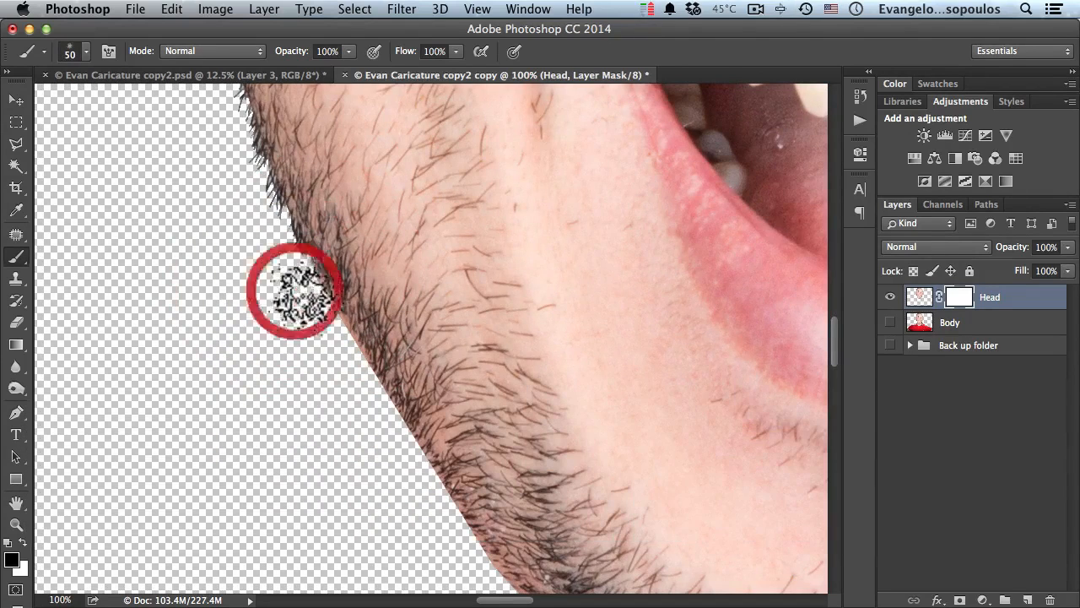
left_click(300, 303)
left_click(302, 308)
left_click(296, 311)
left_click(312, 349)
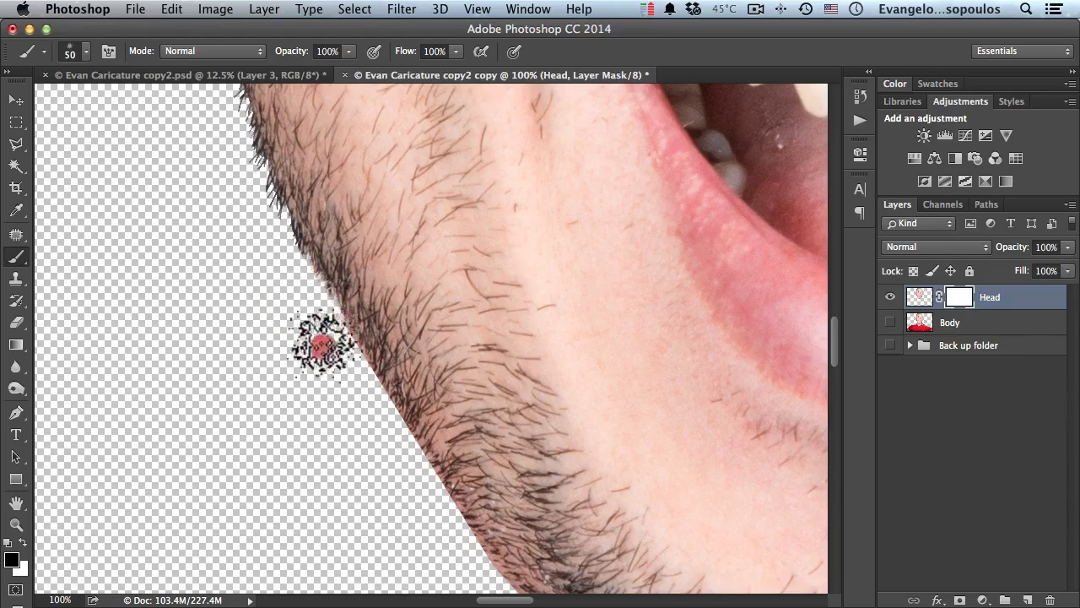
left_click(326, 345)
left_click(333, 363)
left_click(331, 358)
left_click(351, 384)
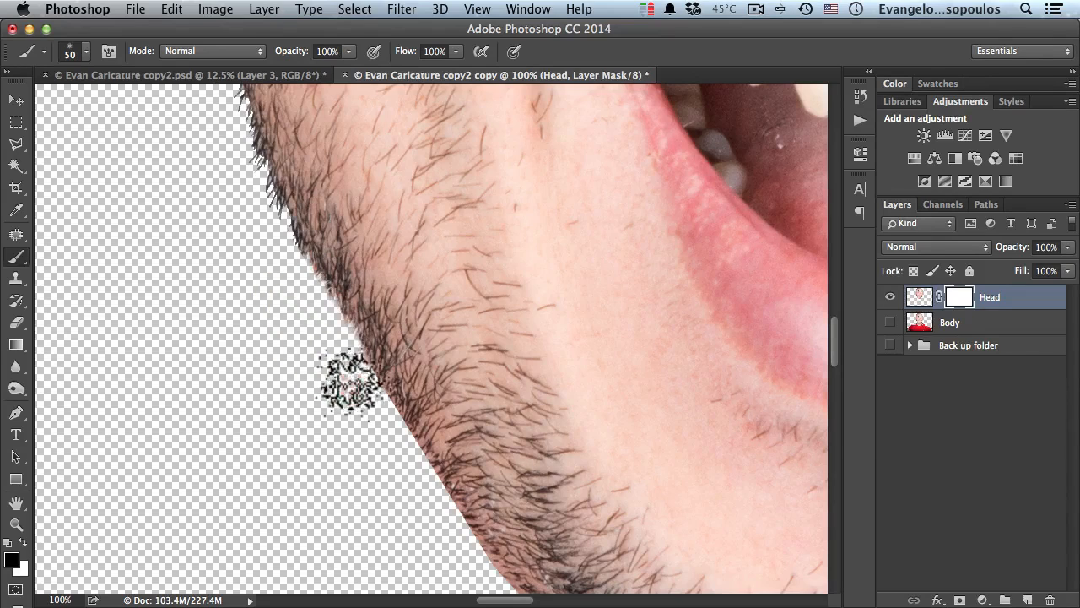
Continue masking the straight beard edge down the middle of the same jawline with short black dabs
left_click(349, 396)
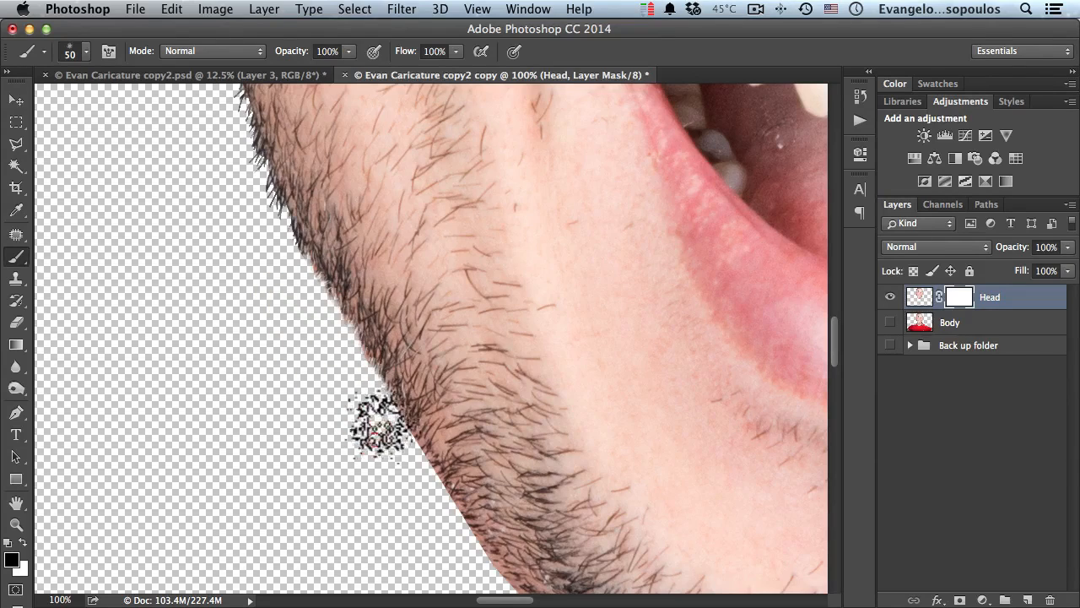
left_click(366, 438)
left_click(350, 377)
left_click(386, 456)
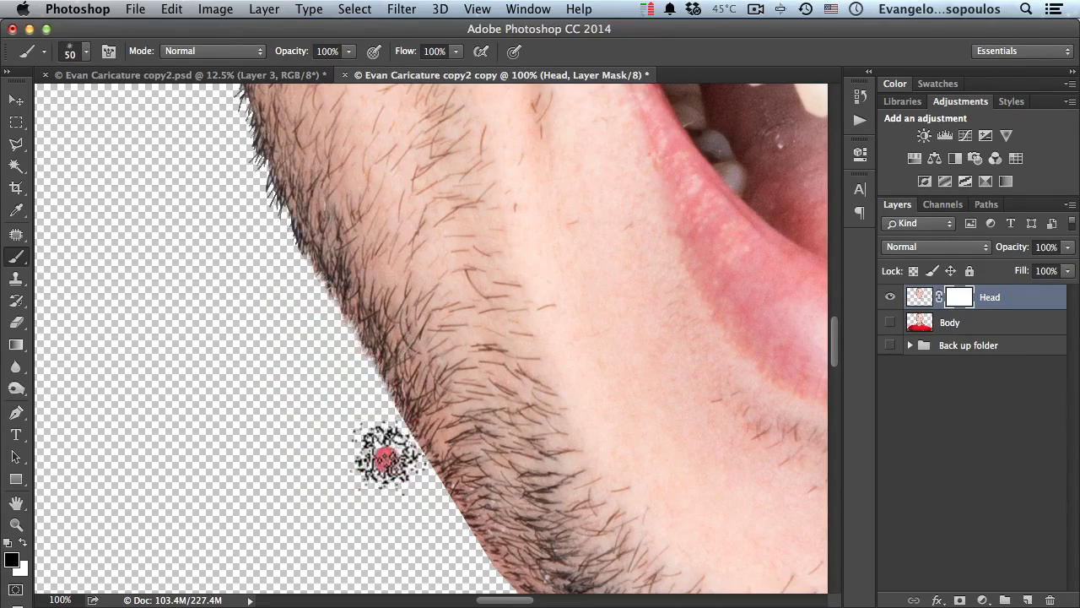
left_click(397, 458)
left_click(380, 434)
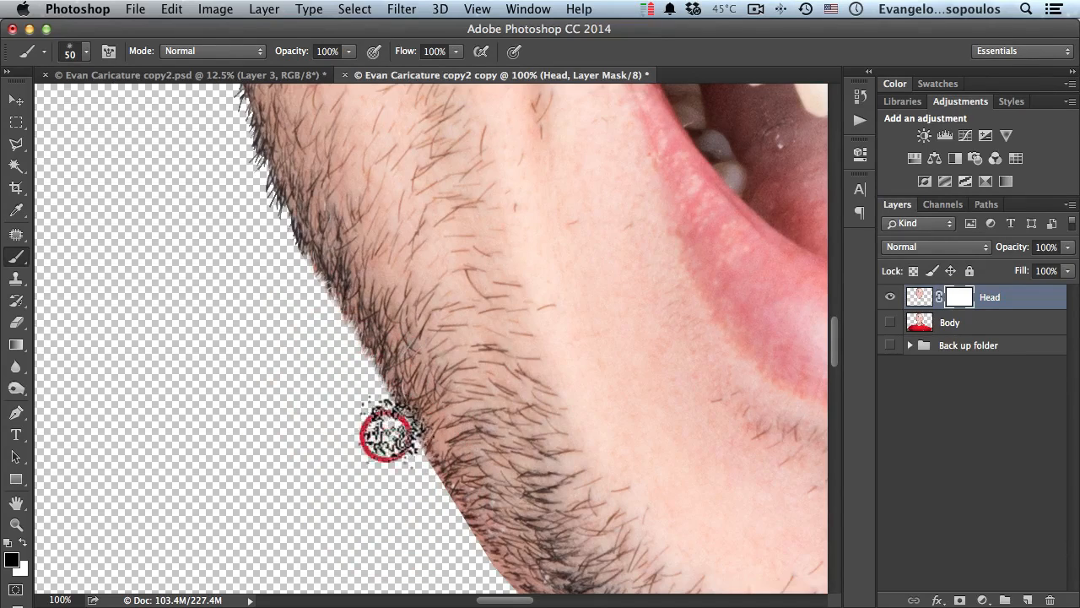
left_click(417, 475)
left_click(422, 478)
left_click(434, 511)
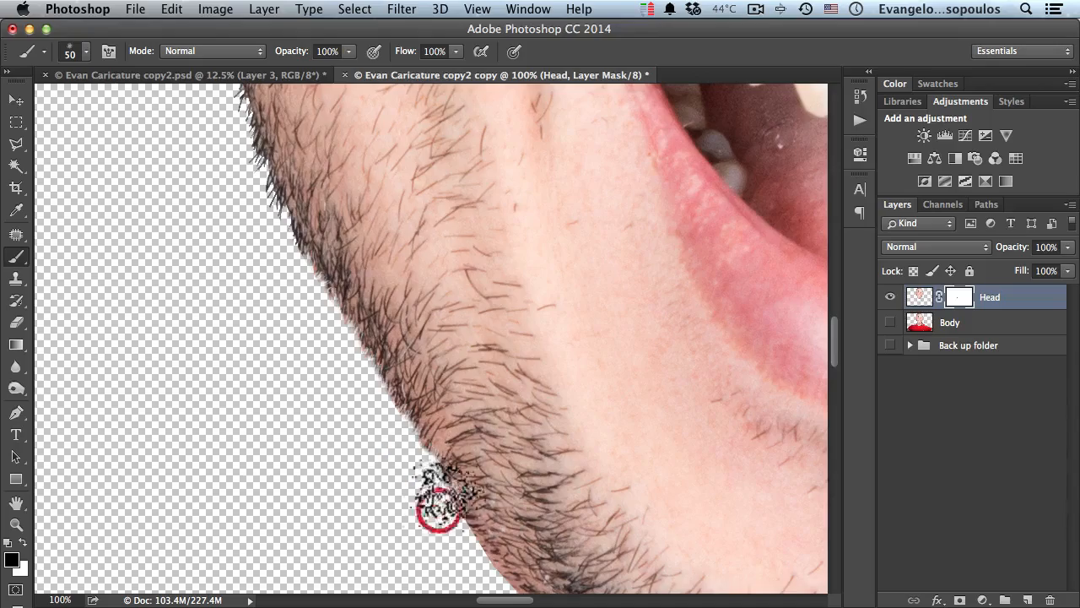
Mask the leftover skin along the lower beard toward the chin, using a 45 px brush at 61% opacity
left_click(440, 532)
left_click(455, 550)
left_click(454, 554)
key("space")
left_click_drag(434, 516, 309, 285)
left_click(196, 184)
Inspect the masked beard edge and the whole cut-out face from further out
key("space")
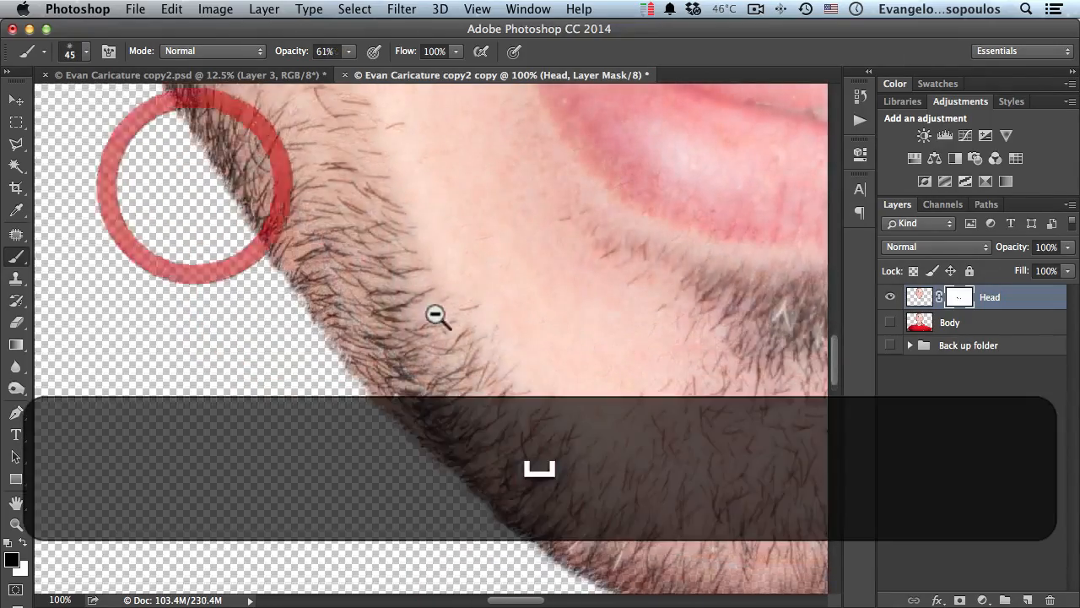
left_click(435, 314, "alt")
left_click(438, 317, "alt")
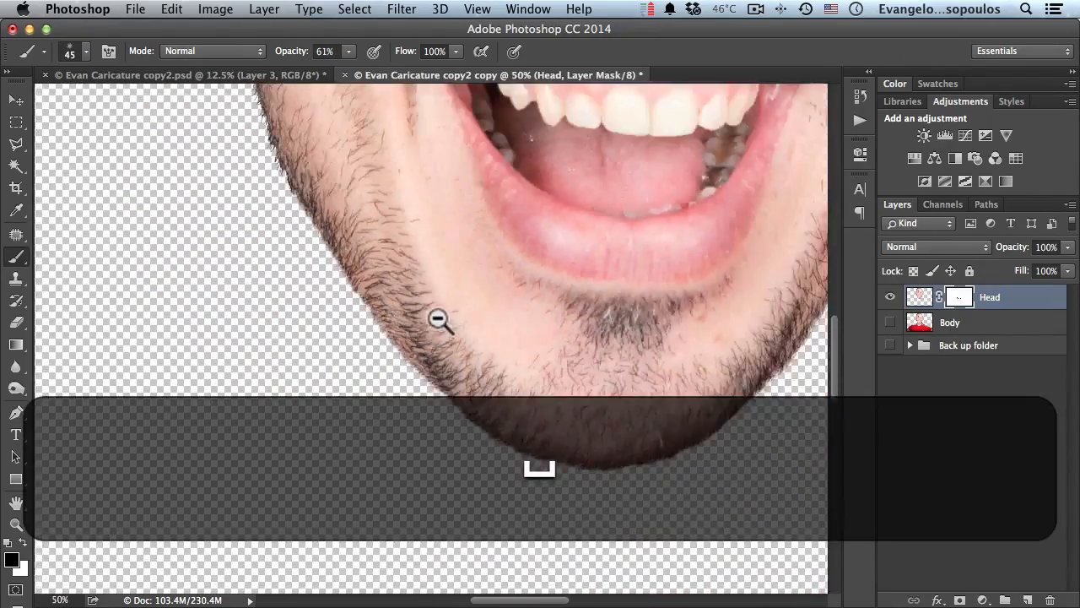
left_click(439, 318, "alt")
left_click(439, 318, "alt")
left_click_drag(439, 316, 317, 342)
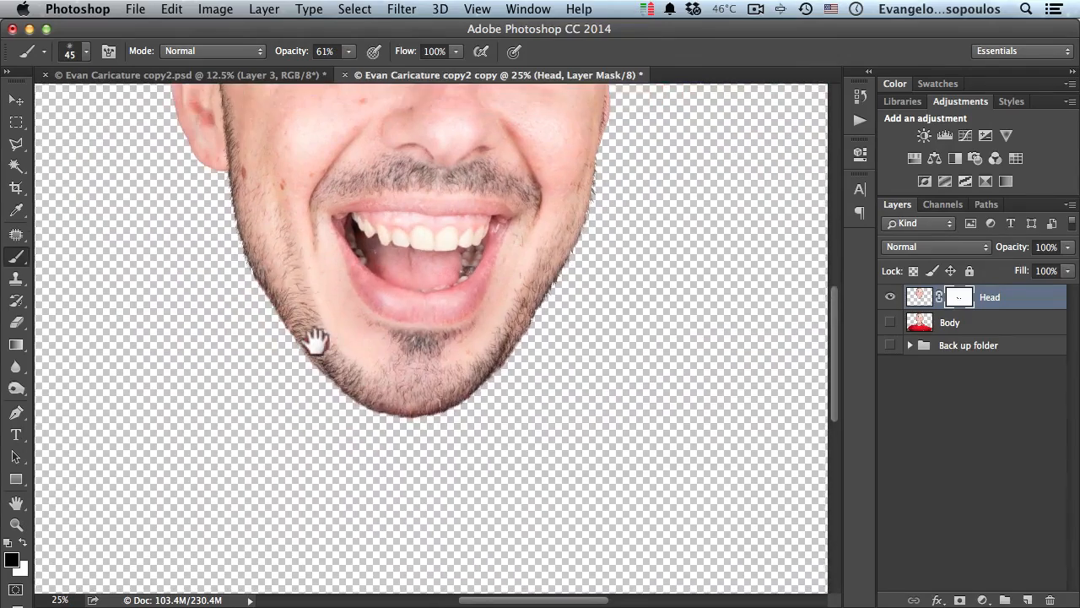
key("space")
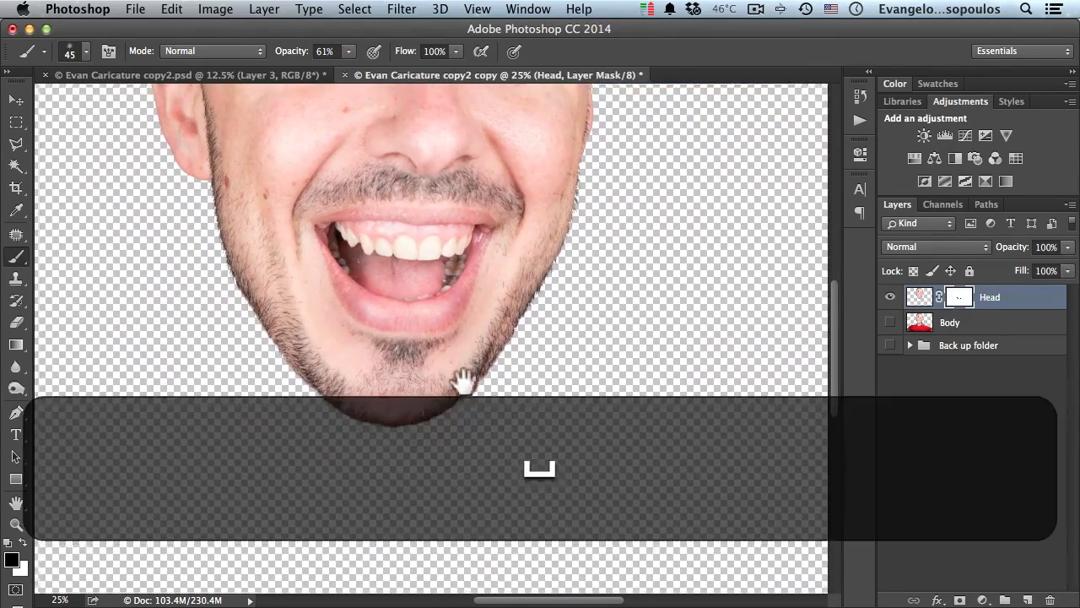
left_click_drag(464, 382, 477, 491)
key("space")
left_click_drag(506, 338, 529, 366)
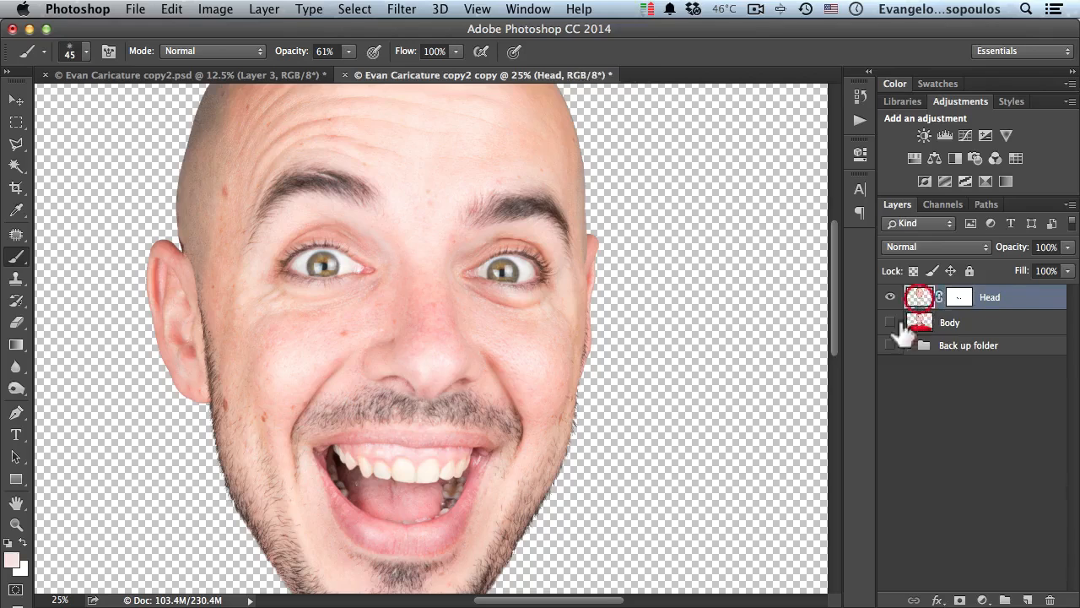
Target the Head layer's image and patch the blemishes above the right-hand eyebrow and at the scalp edge beside it
left_click(919, 298)
left_click(12, 237)
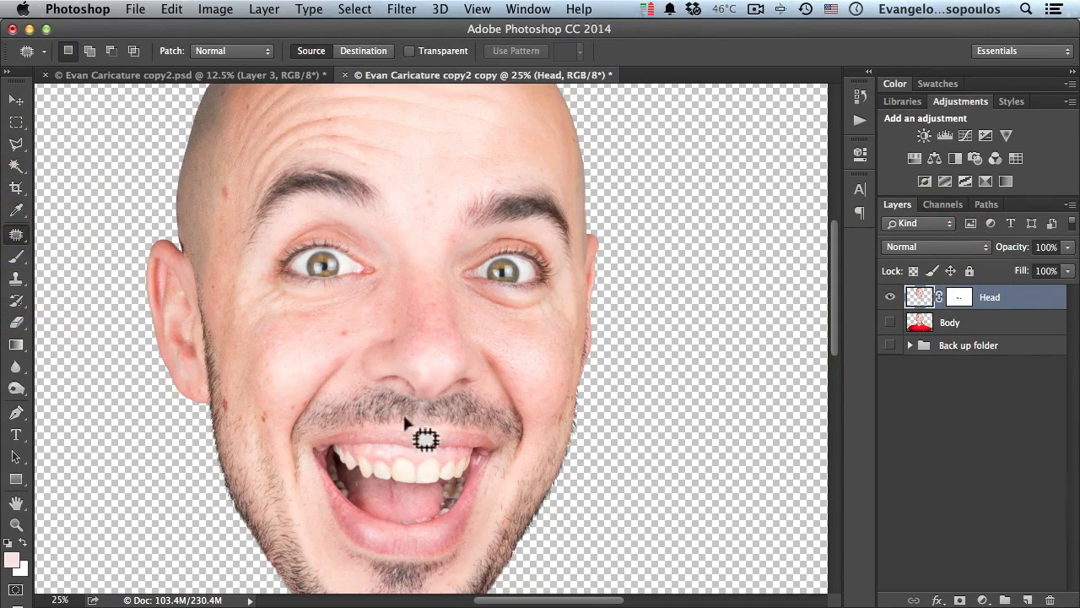
key("space")
left_click_drag(301, 430, 285, 313)
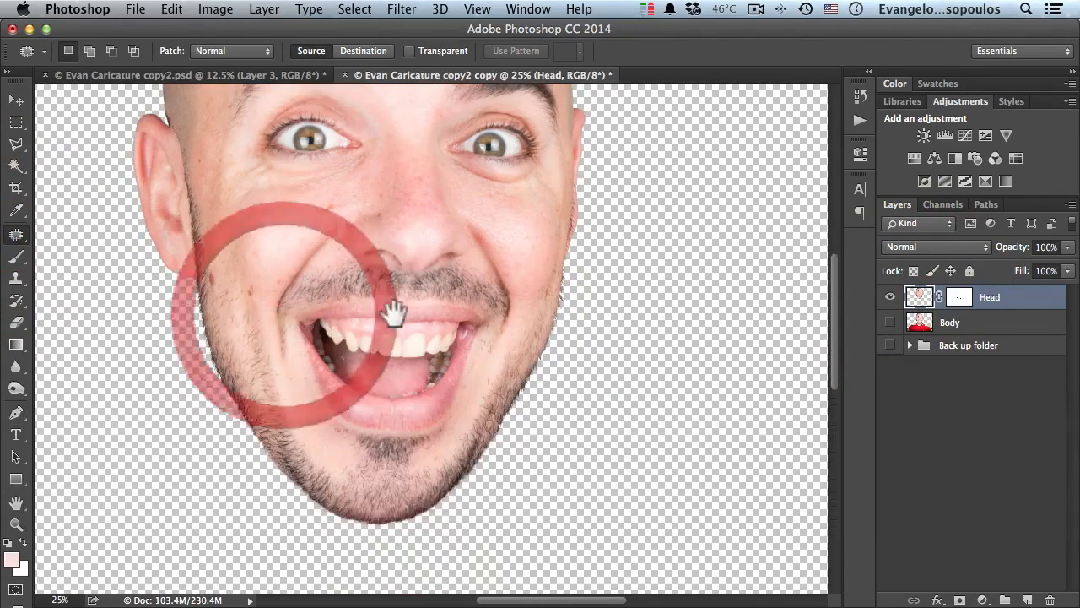
left_click_drag(388, 312, 381, 448)
left_click(362, 374, "super")
left_click(447, 318, "super")
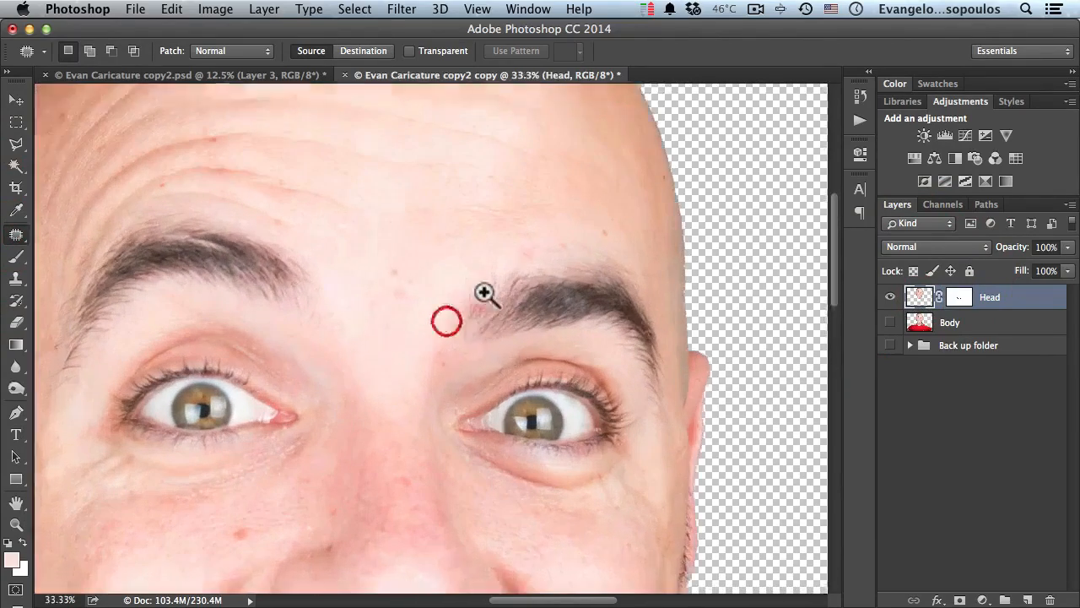
mouse_move(538, 257)
left_mouse_down()
mouse_move(540, 223)
mouse_move(555, 228)
mouse_move(576, 210)
mouse_move(568, 230)
mouse_move(581, 241)
mouse_move(574, 217)
mouse_move(612, 218)
left_mouse_up()
left_click(576, 212)
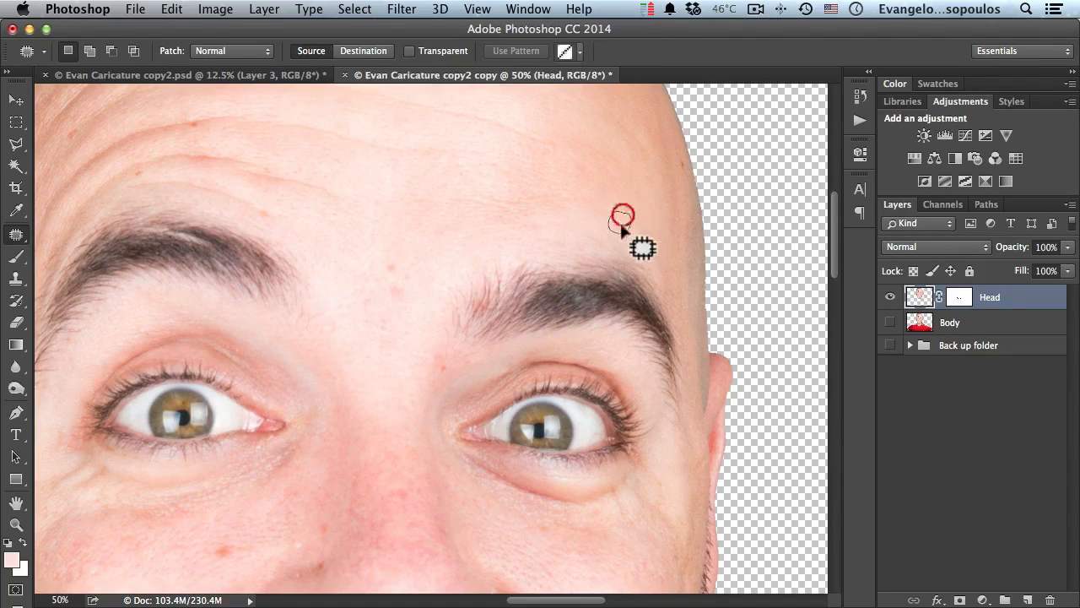
left_click(680, 158)
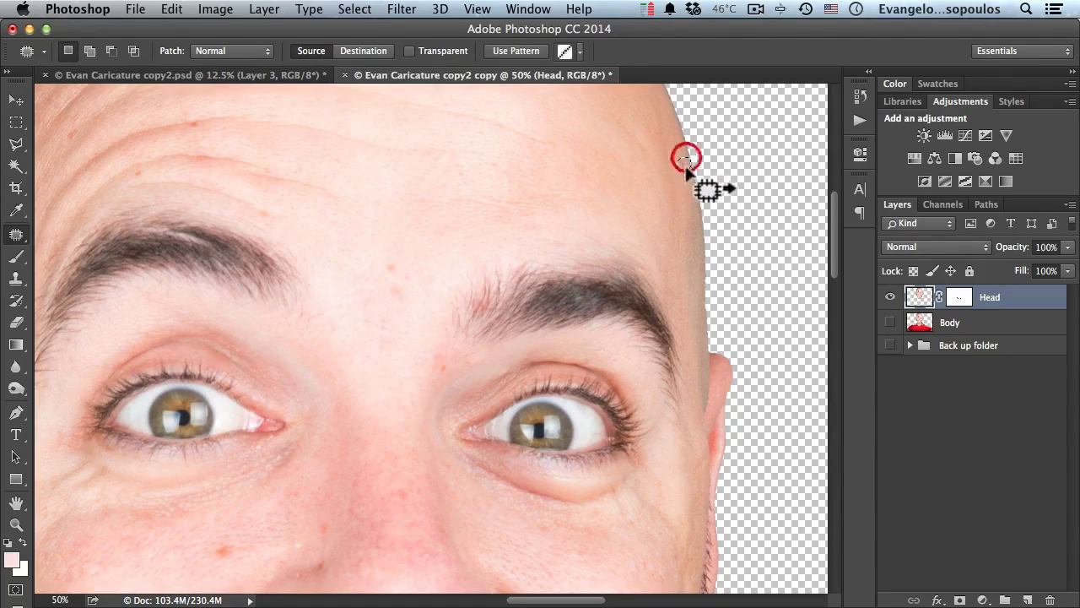
left_click(683, 213)
Patch the small spots between the eyebrows and near the inner corner of the right-hand eye
left_click(445, 245)
left_click_drag(445, 375, 427, 402)
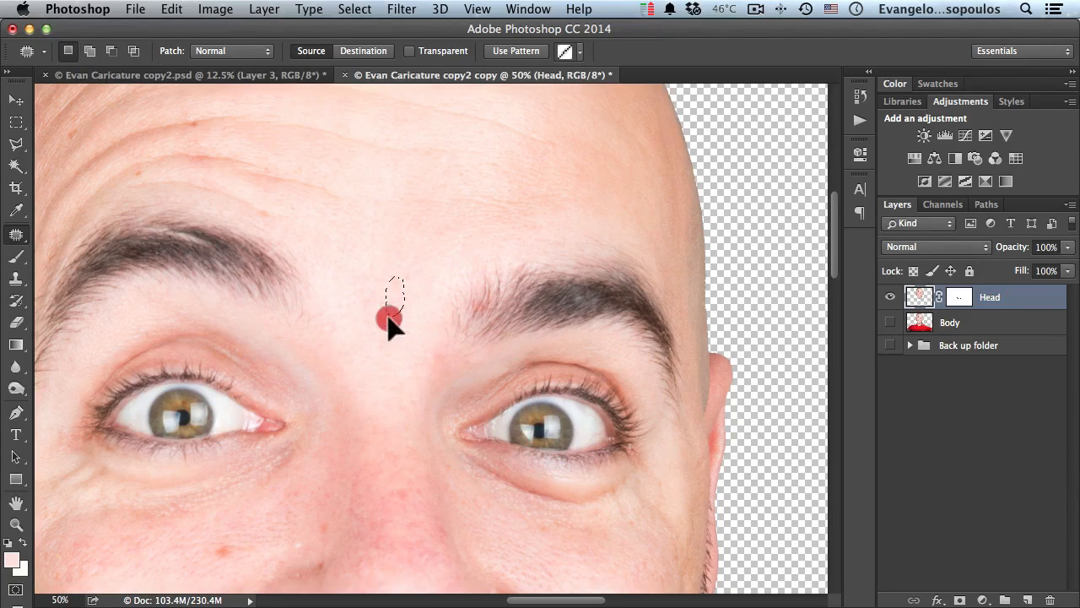
left_click(411, 306)
Patch the spots on the left-hand side of the forehead, along the wrinkles toward the temple
key("space")
left_click_drag(287, 253, 402, 341)
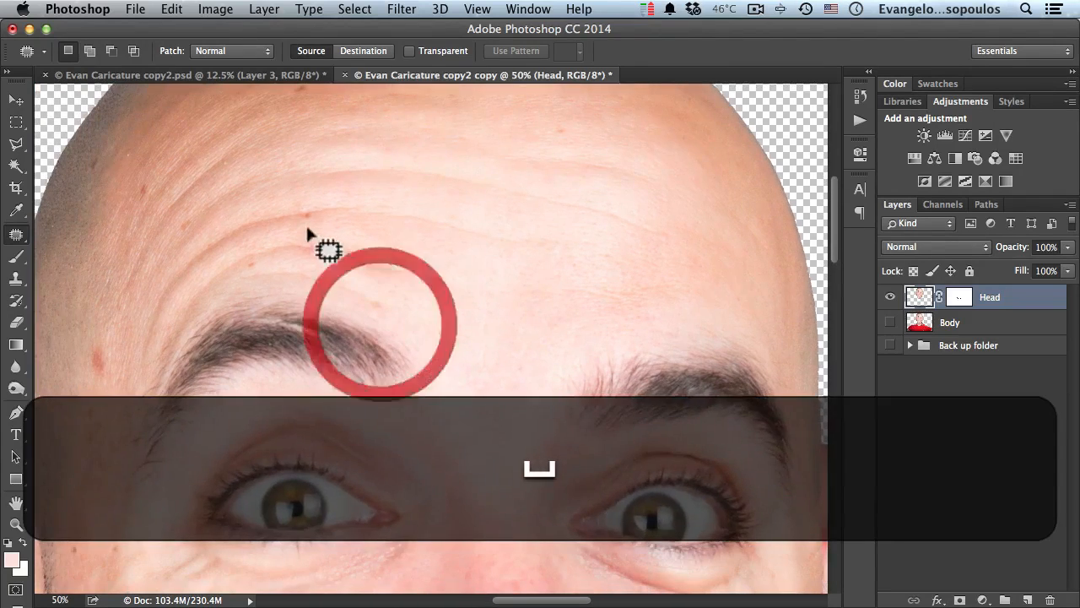
left_click_drag(242, 265, 253, 262)
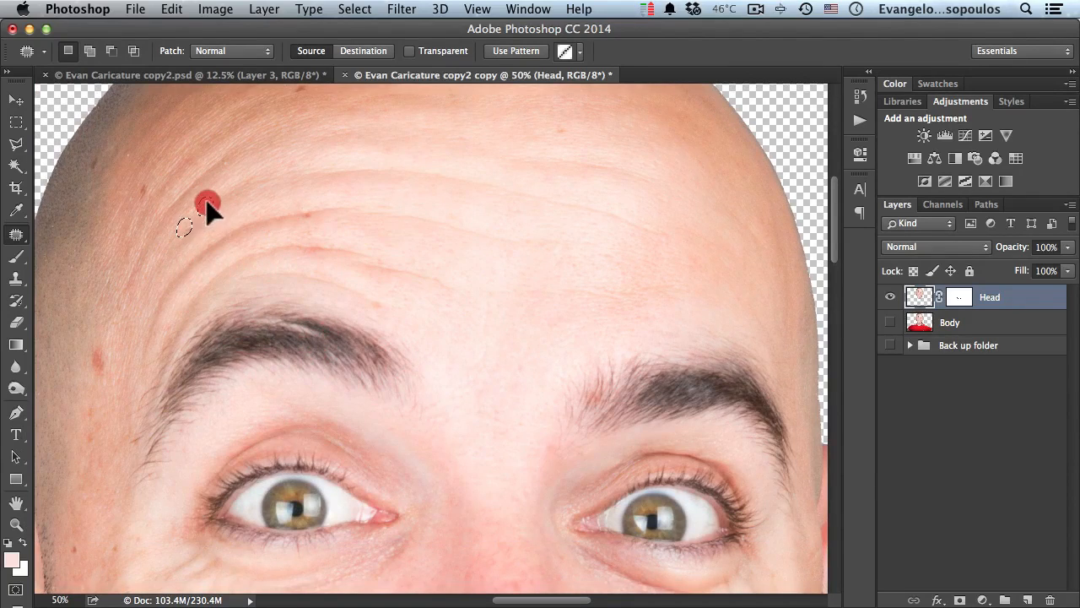
left_click_drag(208, 210, 122, 192)
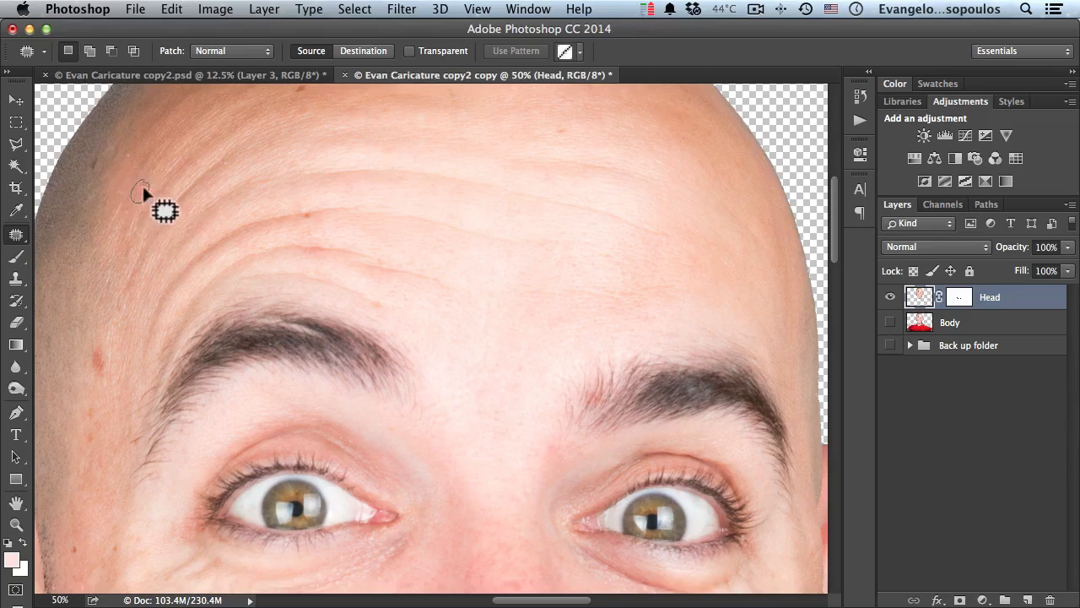
left_click(163, 164)
Patch the reddish spot and the smaller marks around it on the left-hand temple, between eyebrow and ear
key("space")
left_click_drag(169, 308, 282, 169)
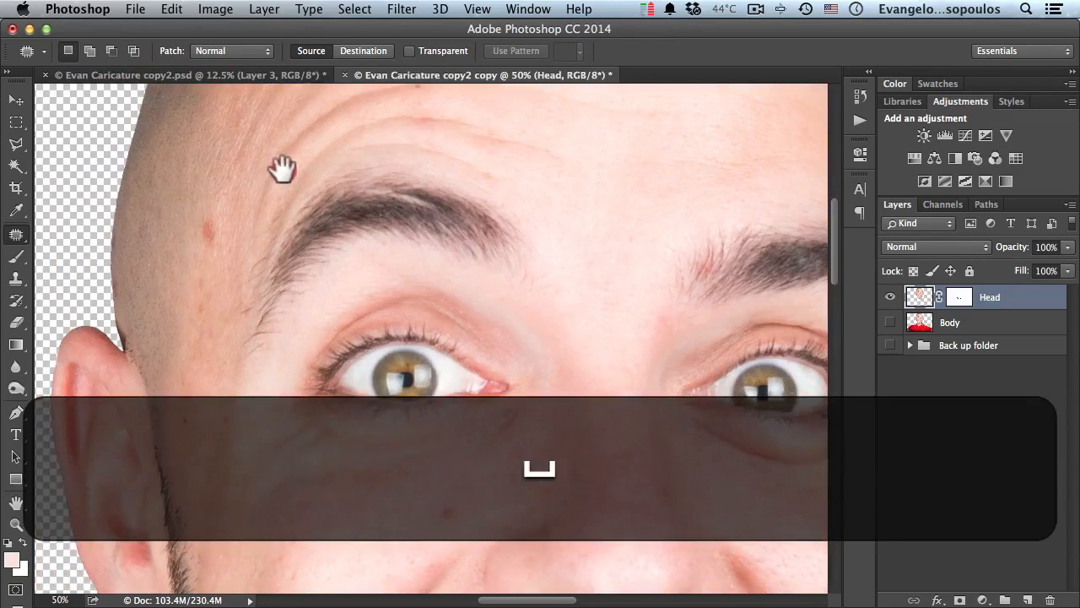
mouse_move(203, 274)
left_mouse_down()
mouse_move(223, 291)
mouse_move(221, 281)
mouse_move(203, 297)
mouse_move(207, 338)
left_mouse_up()
left_click(222, 256)
left_click(216, 267)
mouse_move(214, 211)
left_mouse_down()
mouse_move(197, 228)
mouse_move(215, 210)
mouse_move(195, 294)
mouse_move(225, 249)
left_mouse_up()
left_click_drag(252, 290, 254, 294)
mouse_move(245, 297)
left_mouse_down()
mouse_move(243, 263)
mouse_move(213, 287)
left_mouse_up()
left_click(242, 258)
mouse_move(208, 294)
left_mouse_down()
mouse_move(231, 263)
mouse_move(235, 283)
left_mouse_up()
left_click(238, 291)
Patch the spot on the cheek below the left-hand eye and the mark beside the nose
mouse_move(467, 379)
left_mouse_down()
mouse_move(460, 384)
mouse_move(478, 376)
mouse_move(434, 416)
left_mouse_up()
left_click(445, 373)
left_click(572, 334)
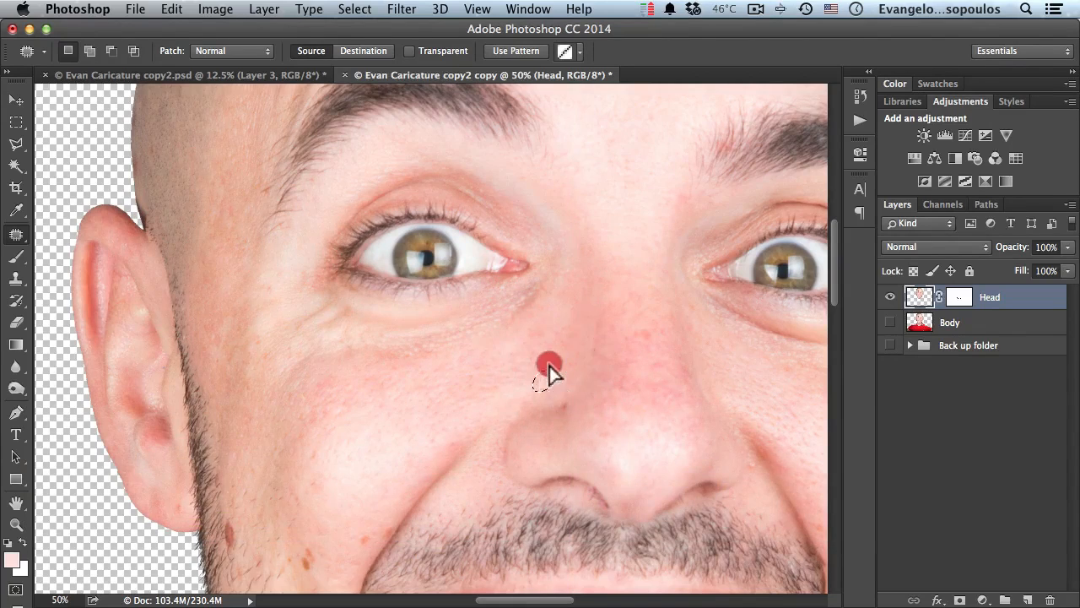
Patch the marks on the left-hand cheek along the smile line above the moustache
key("space")
left_click_drag(357, 446, 438, 246)
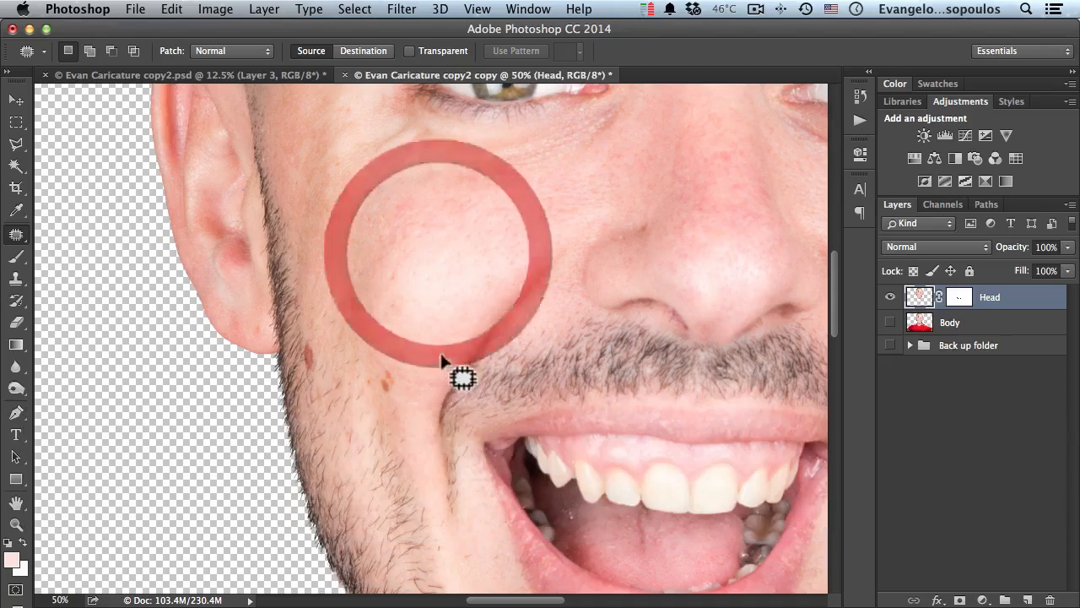
left_click_drag(449, 328, 449, 327)
left_click(468, 314)
mouse_move(459, 365)
left_mouse_down()
mouse_move(468, 331)
mouse_move(454, 359)
mouse_move(473, 352)
mouse_move(479, 333)
mouse_move(470, 337)
mouse_move(496, 297)
left_mouse_up()
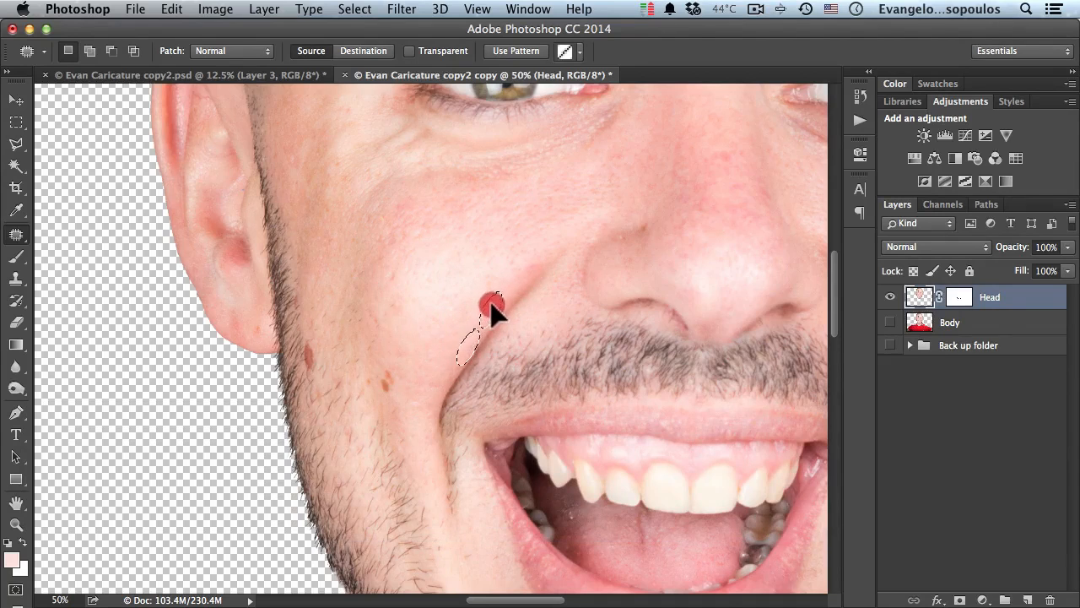
left_click(510, 285)
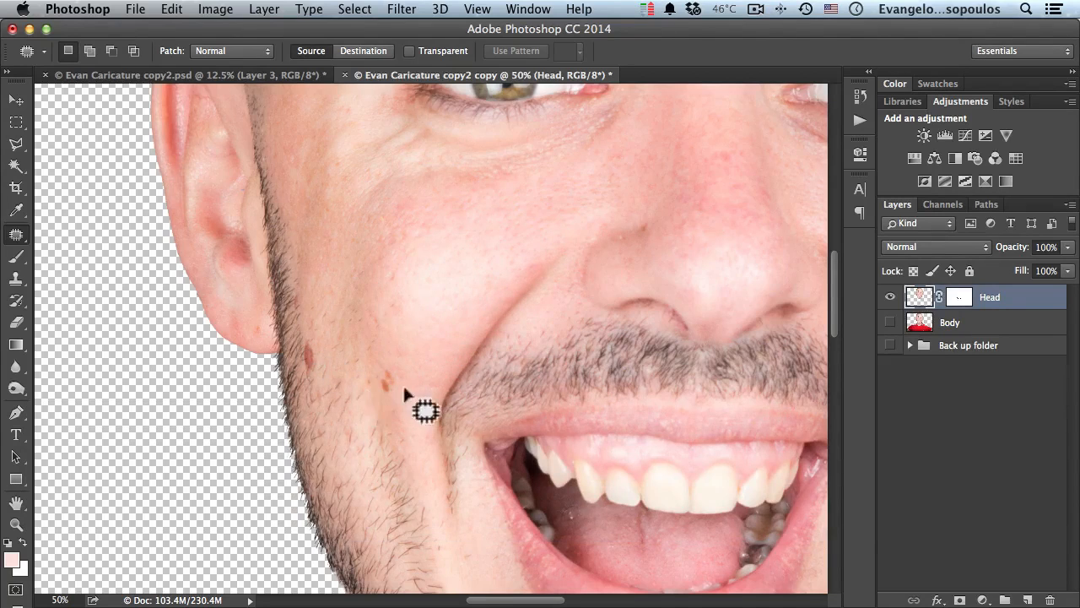
Patch the blemish on the right-hand cheek just outside the smile line near the moustache
key("space")
left_click_drag(459, 361, 400, 356)
key("space")
left_click_drag(584, 350, 296, 311)
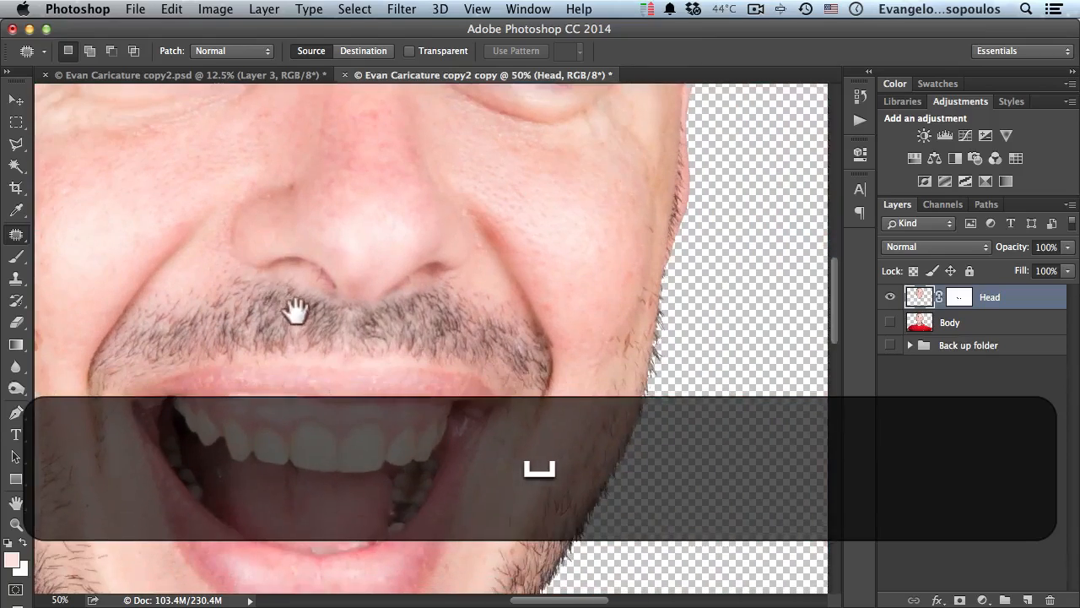
left_click_drag(454, 351, 338, 305)
mouse_move(433, 254)
left_mouse_down()
mouse_move(438, 265)
mouse_move(424, 247)
left_mouse_up()
left_click(422, 224)
Patch the blemishes on the chin below the right-hand corner of the lower lip
key("space")
left_click_drag(368, 388, 431, 160)
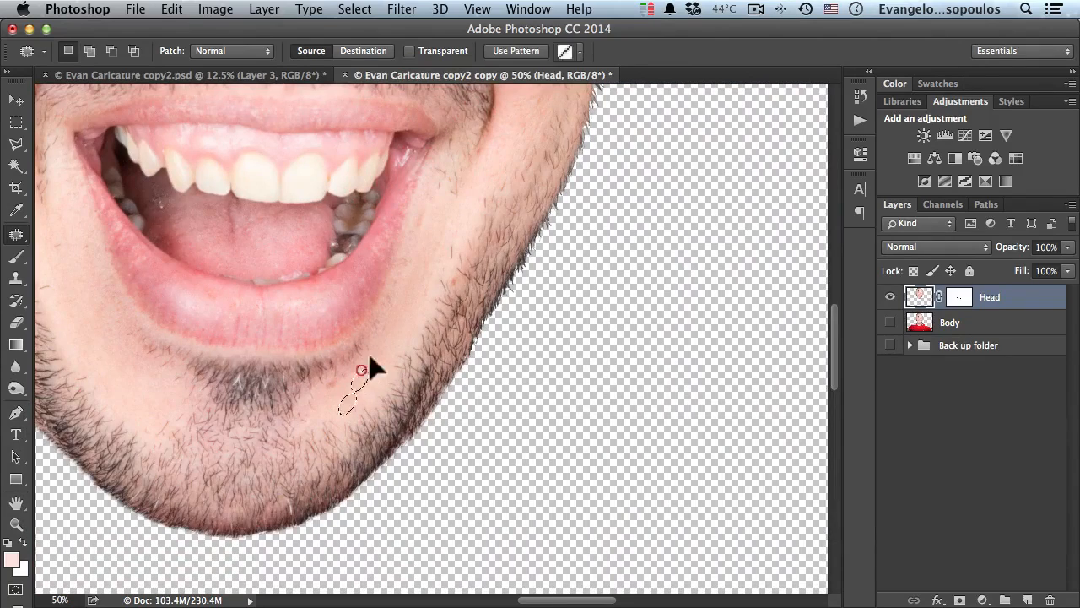
left_click(363, 368)
left_click_drag(368, 357, 374, 357)
Patch the remaining mark where the left-hand nostril meets the cheek
key("space")
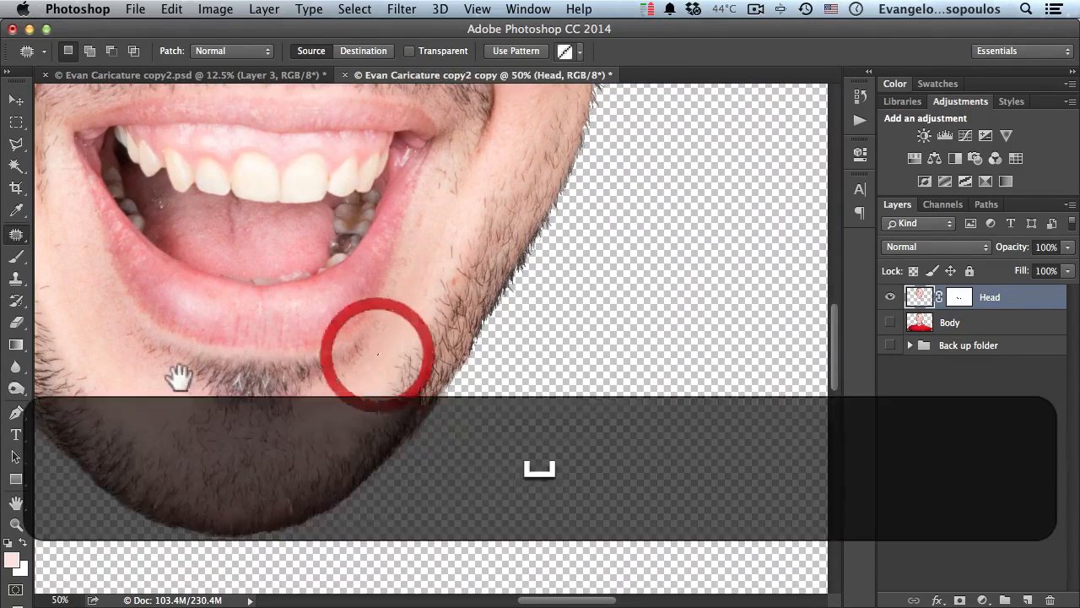
left_click_drag(196, 412, 387, 465)
left_click_drag(247, 299, 295, 471)
left_click_drag(275, 360, 253, 498)
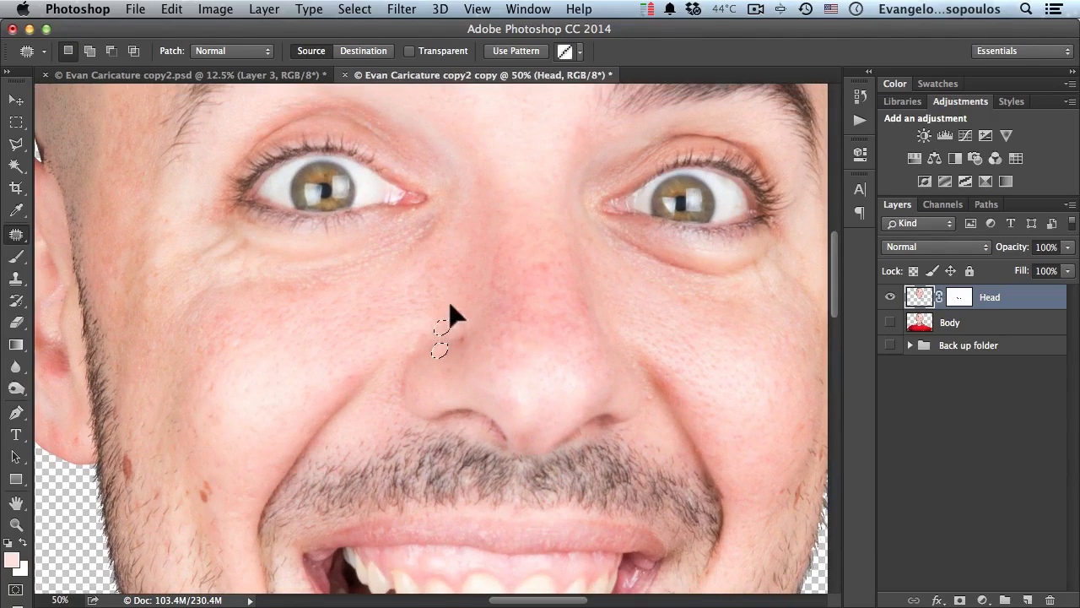
left_click(446, 265)
Patch the reddish spot on the forehead wrinkle above the left-hand eyebrow, undoing the first result and patching it again
key("space")
left_click_drag(481, 255, 477, 481)
key("space")
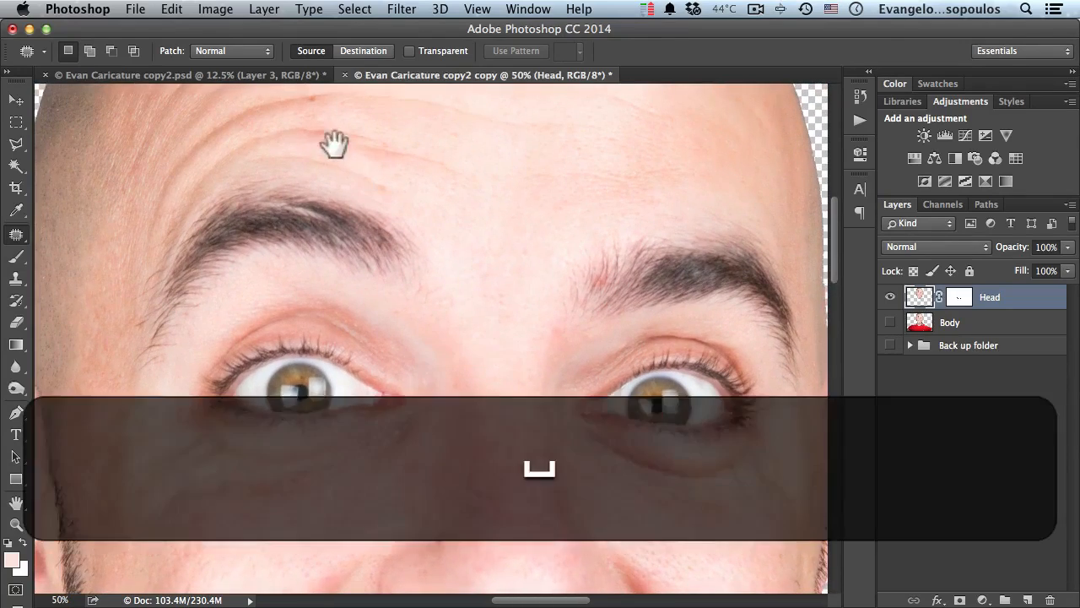
left_click_drag(338, 140, 362, 253)
left_click(347, 239, "ctrl")
mouse_move(343, 201)
left_mouse_down()
mouse_move(337, 191)
mouse_move(313, 197)
left_mouse_up()
left_click(357, 180)
key("alt+super+z")
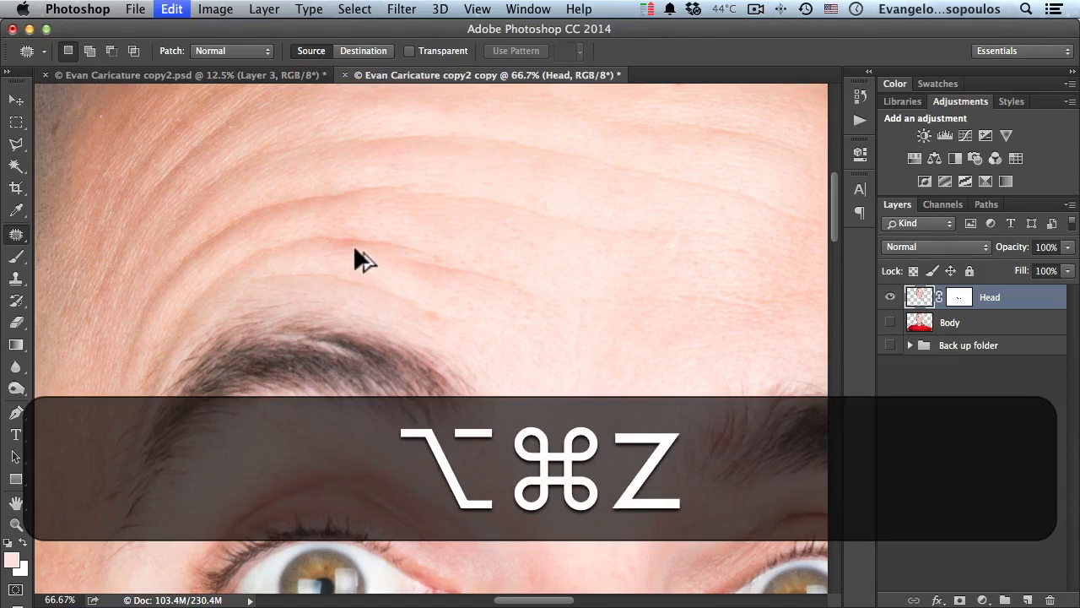
key("alt+super+z")
left_click_drag(335, 196, 314, 201)
left_click(425, 199)
Inspect the retouched skin around the eyebrows and eyes, and the whole face from further out
key("space")
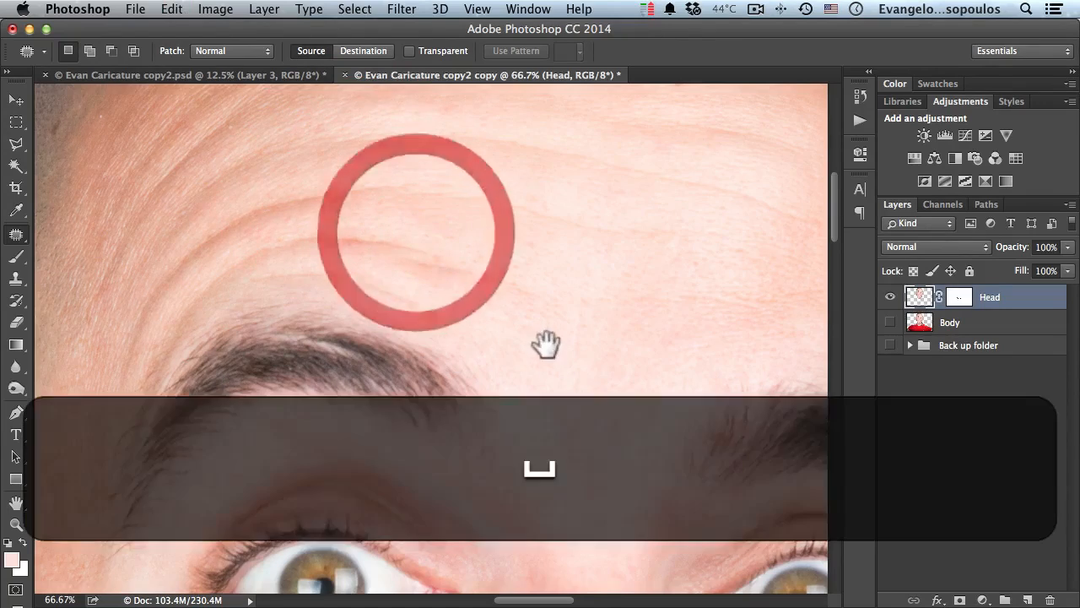
left_click_drag(545, 343, 405, 259)
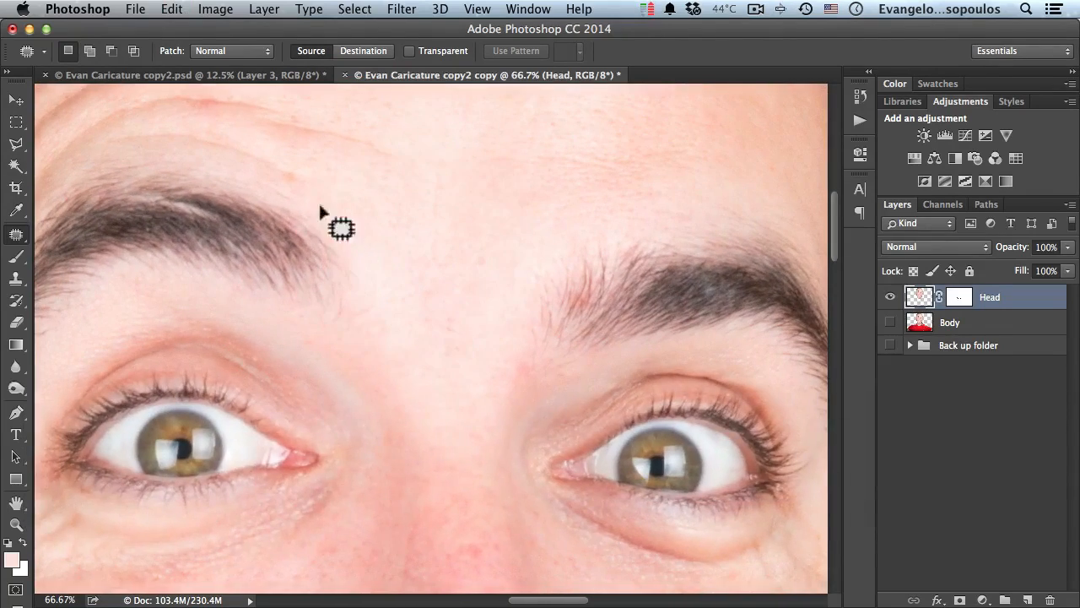
key("alt+space")
left_click(464, 306, "alt")
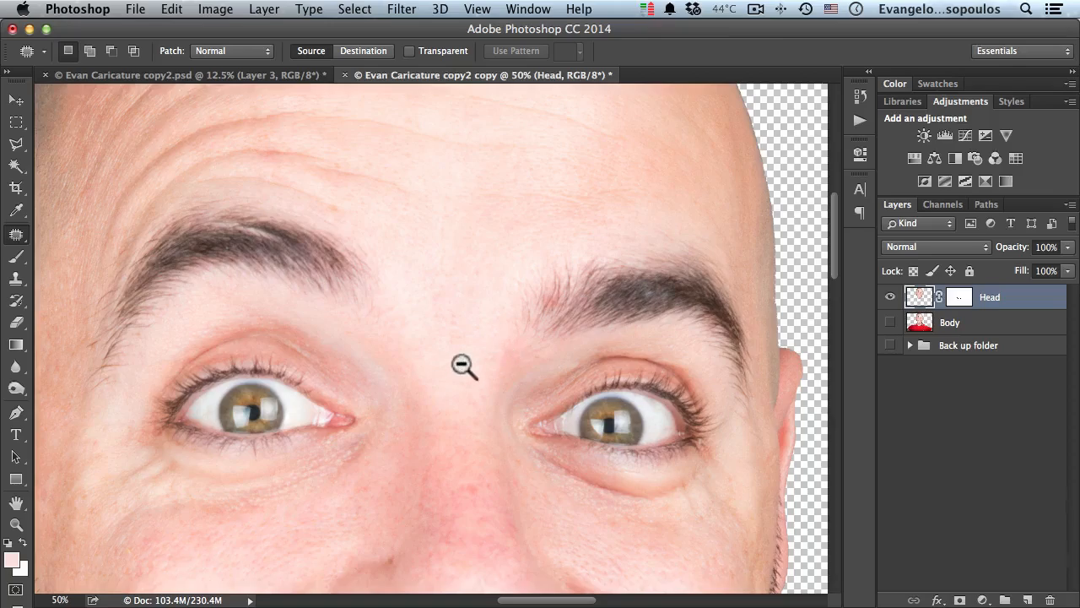
left_click(462, 365, "alt")
left_click(461, 366, "alt")
left_click_drag(462, 368, 454, 276)
left_click_drag(418, 353, 396, 267)
key("space")
left_click_drag(344, 456, 325, 482)
left_click(313, 354, "alt")
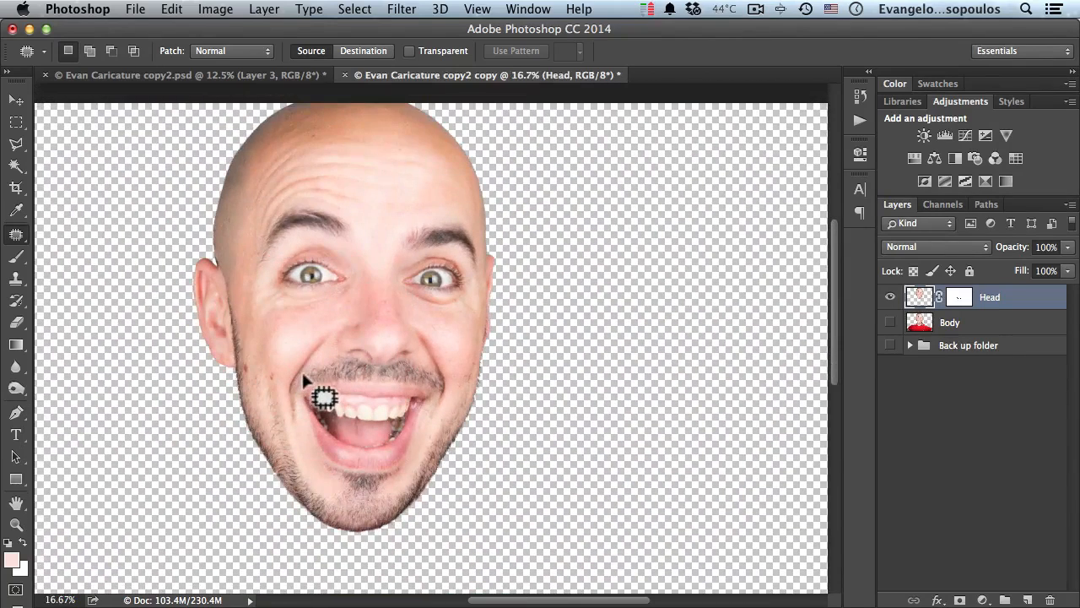
Make the Body layer visible again and target the Head layer's image
left_click(890, 323)
left_click(951, 326)
left_click(918, 300)
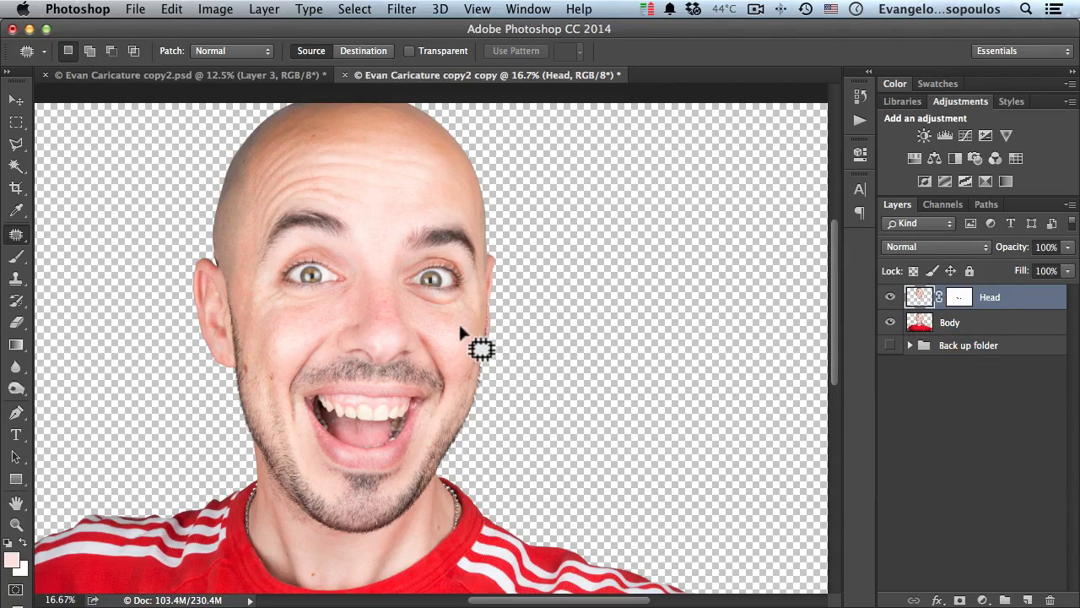
Scale the Head layer to 135% in width and height, and compare it with the original head by toggling its visibility
key("super")
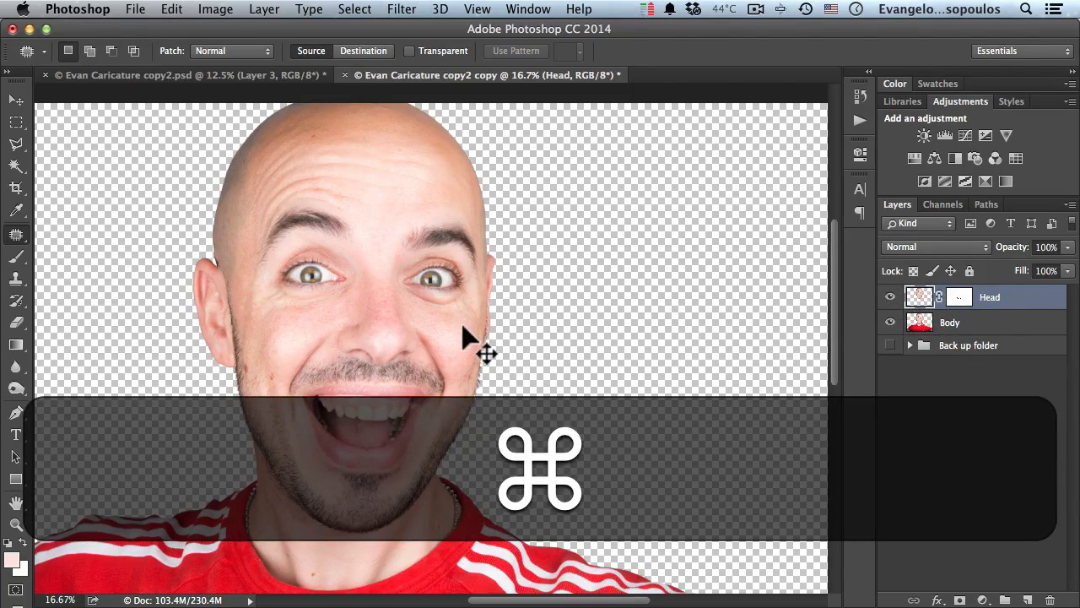
key("super+t")
left_click(451, 371, "alt")
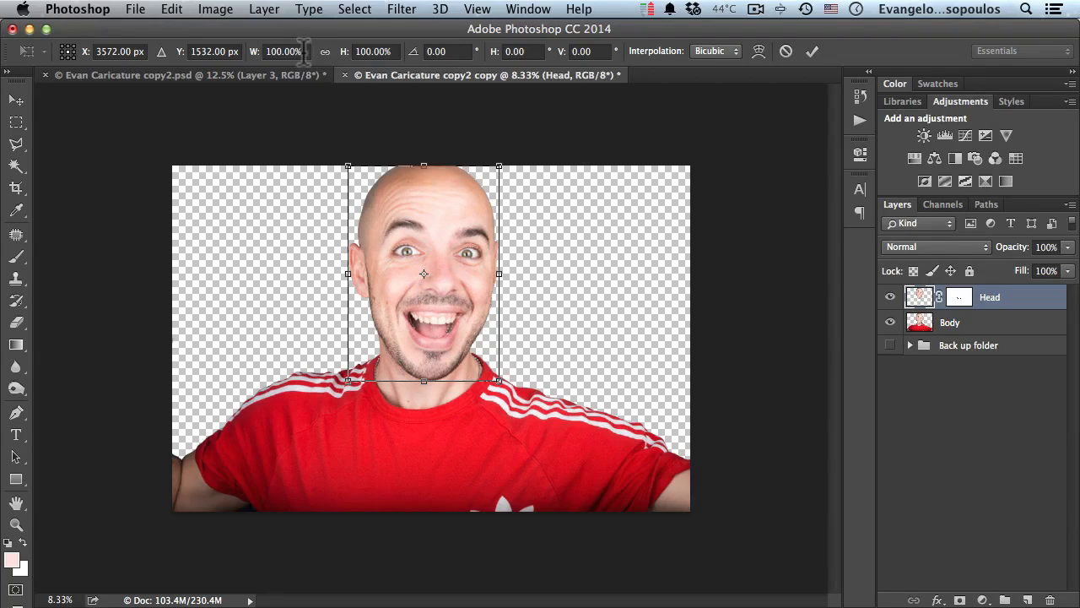
type("135")
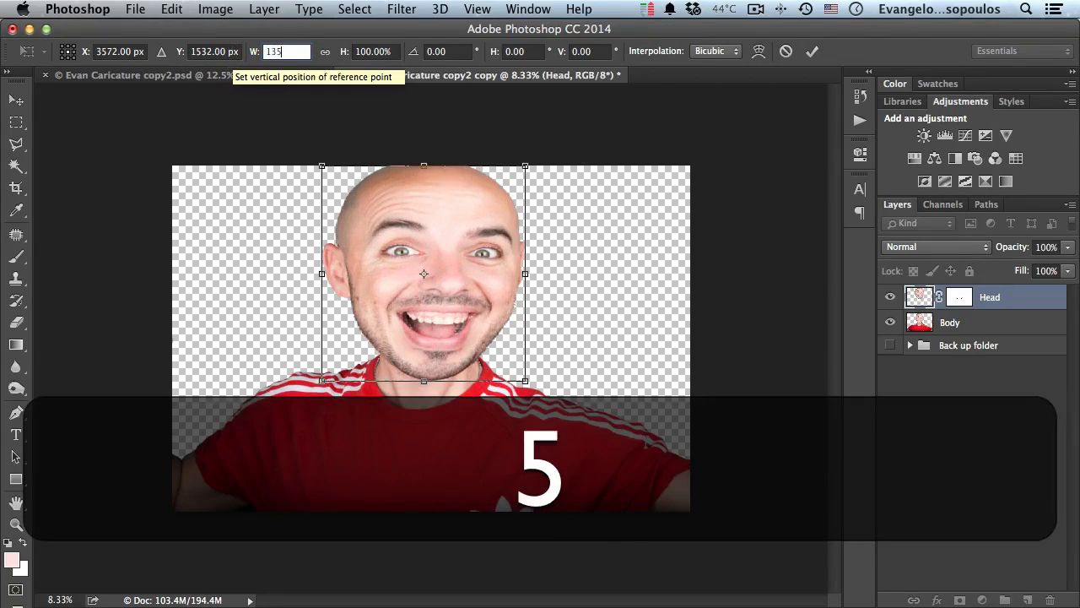
key("Tab")
type("135")
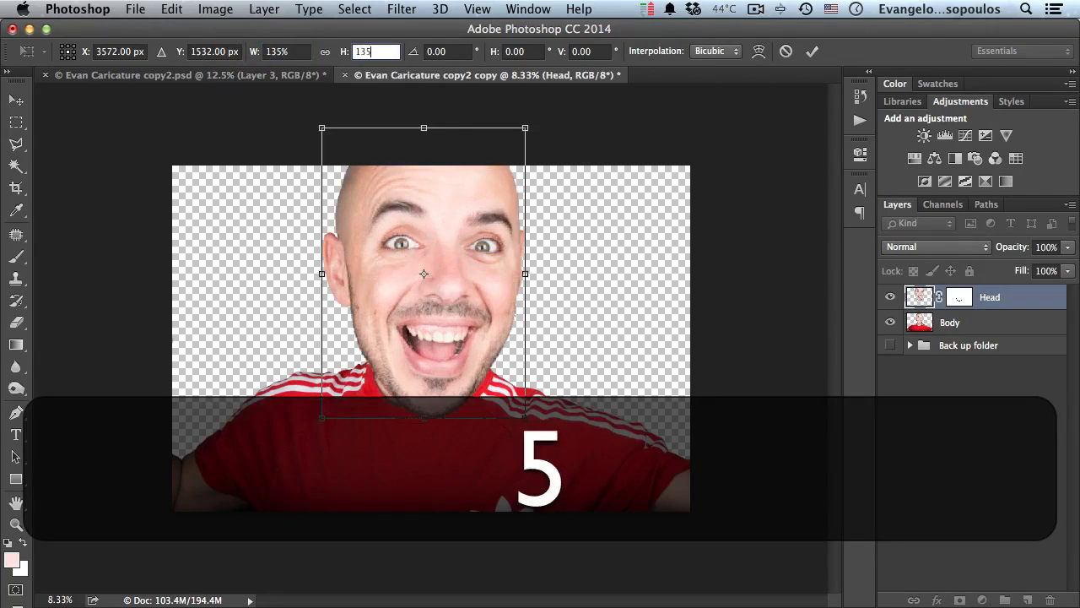
left_click(810, 50)
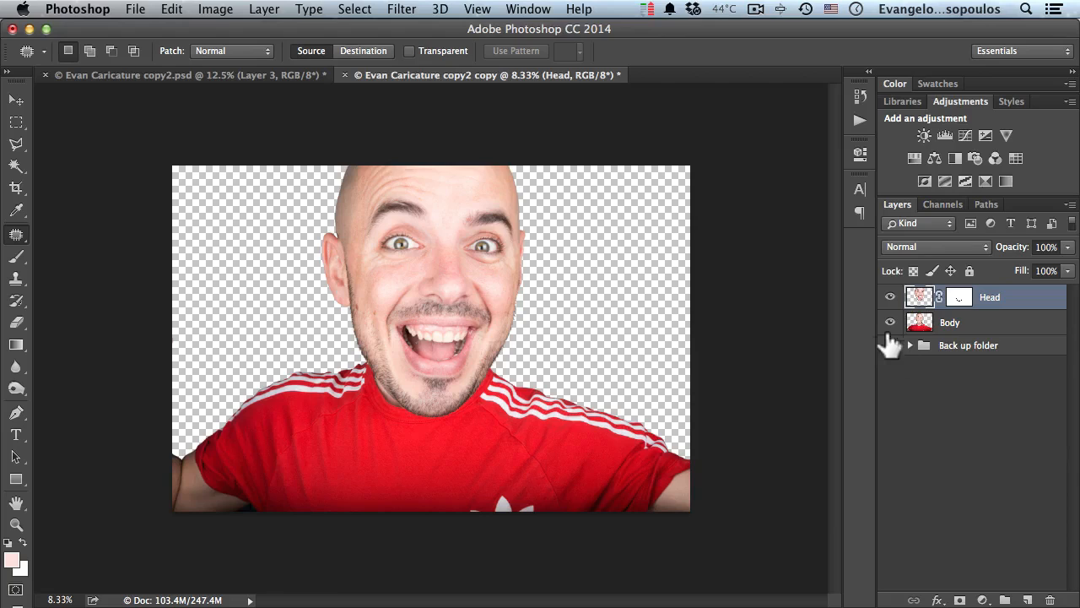
left_click(890, 297)
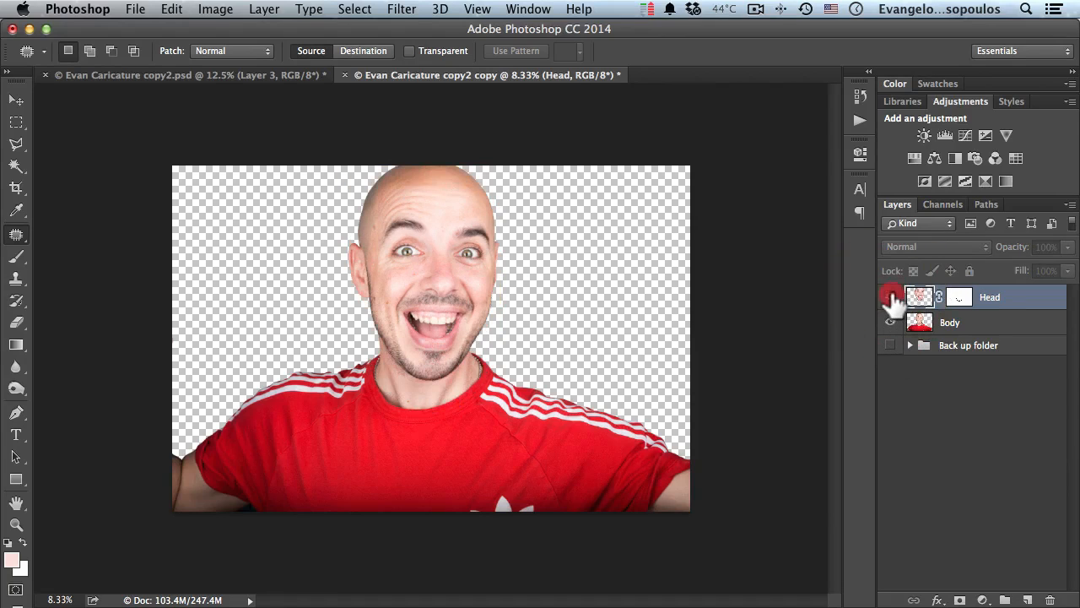
left_click(890, 297)
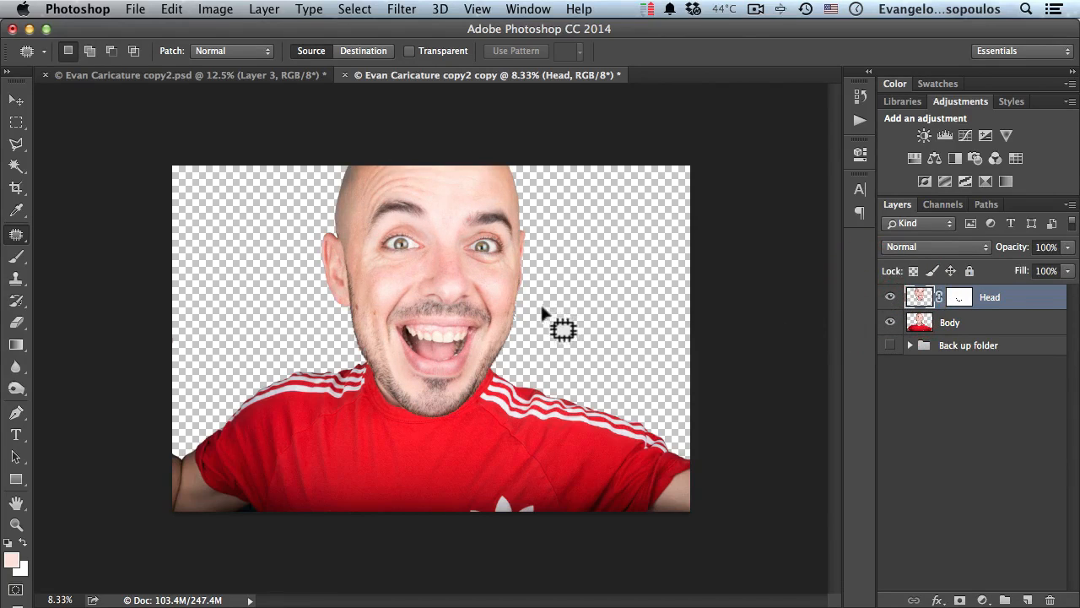
Move the enlarged Head layer down about 1.65 in and slightly left, and lower the Body layer to expose the neck under the chin
key("v")
left_click_drag(462, 290, 453, 314)
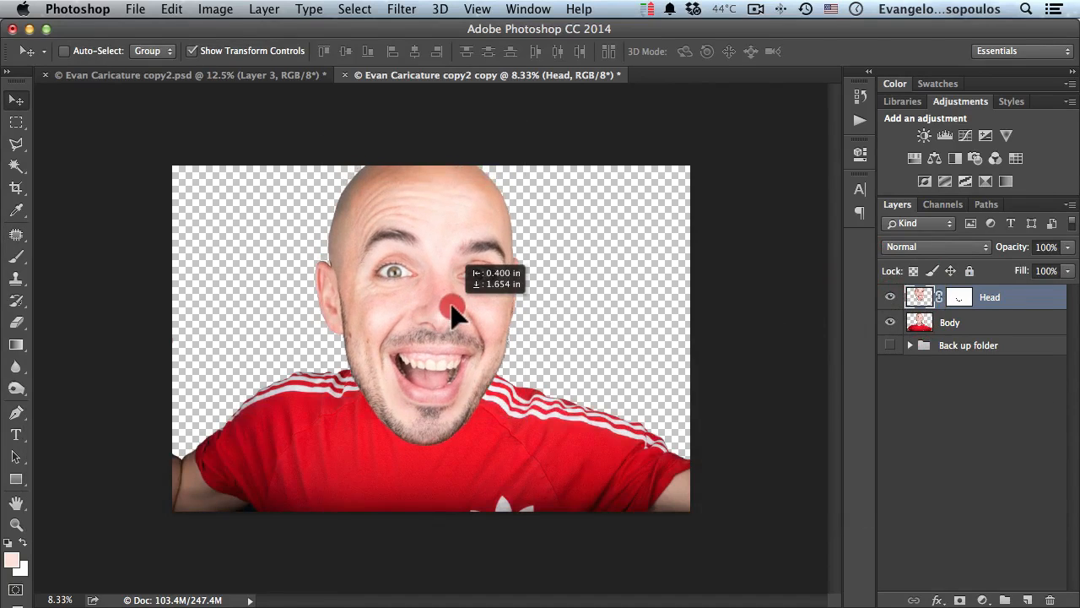
left_click(947, 322)
left_click_drag(495, 462, 492, 514)
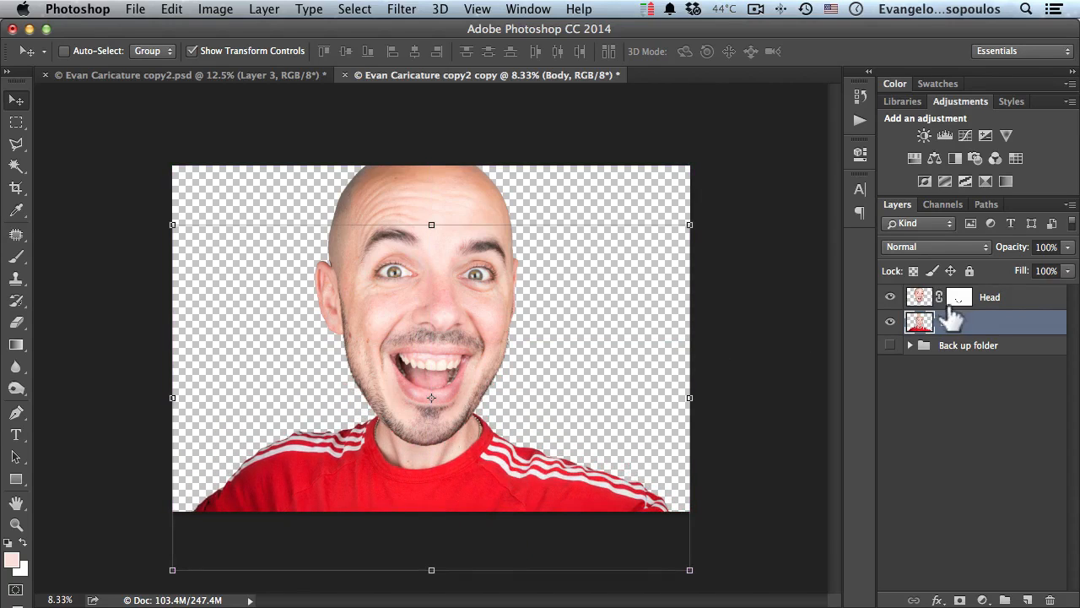
Select the Head and Body layers and move them up together on the canvas
left_click(1006, 297, "shift")
left_click_drag(440, 364, 437, 323)
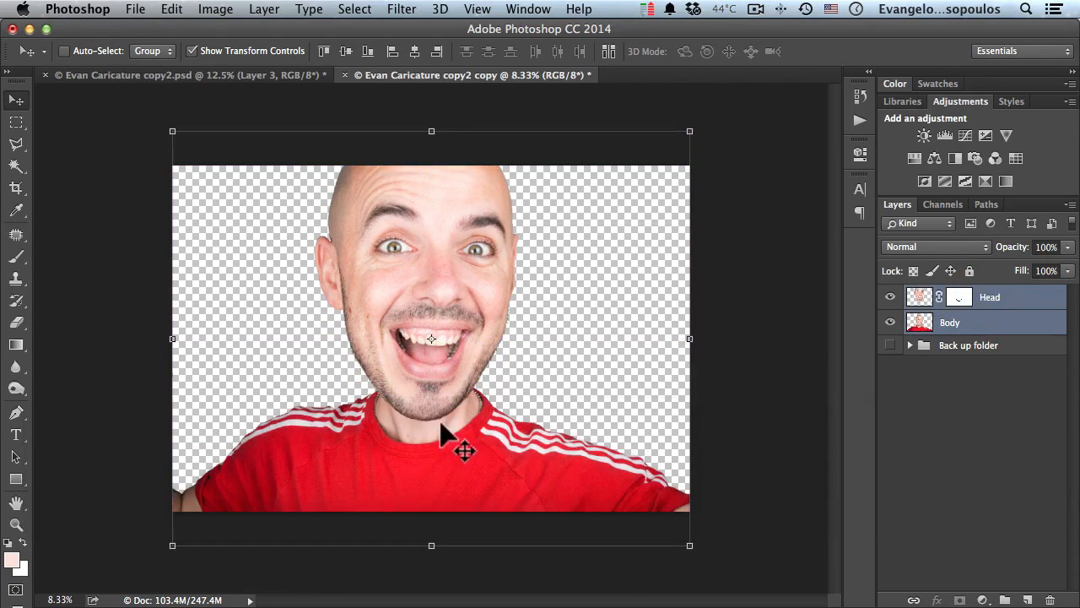
Select a rectangular area around the left eye and eyebrow on the Head layer and copy it to a new layer
left_click(920, 407)
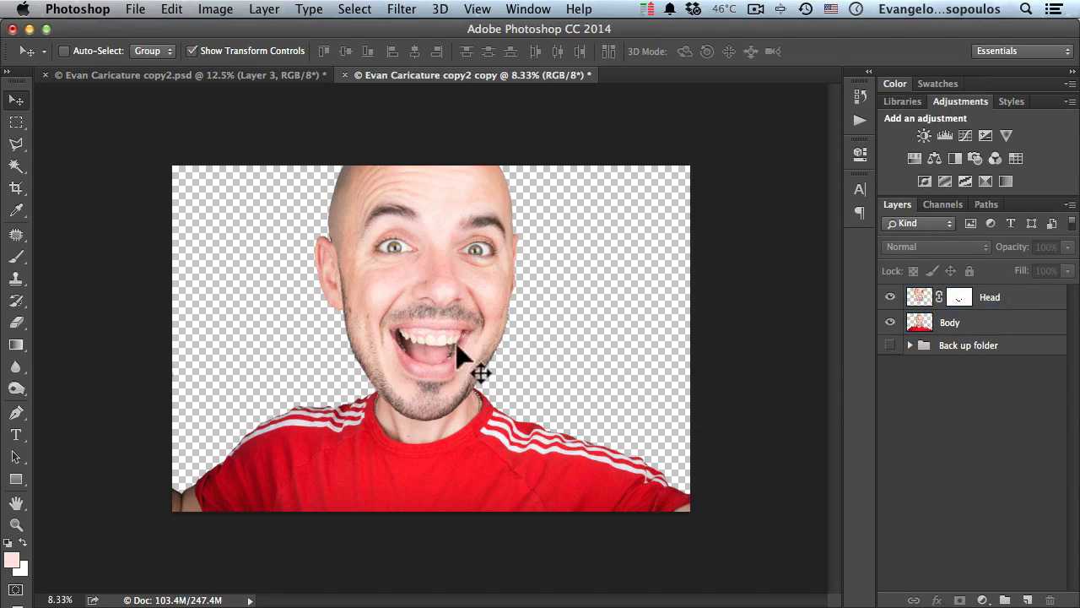
key("space")
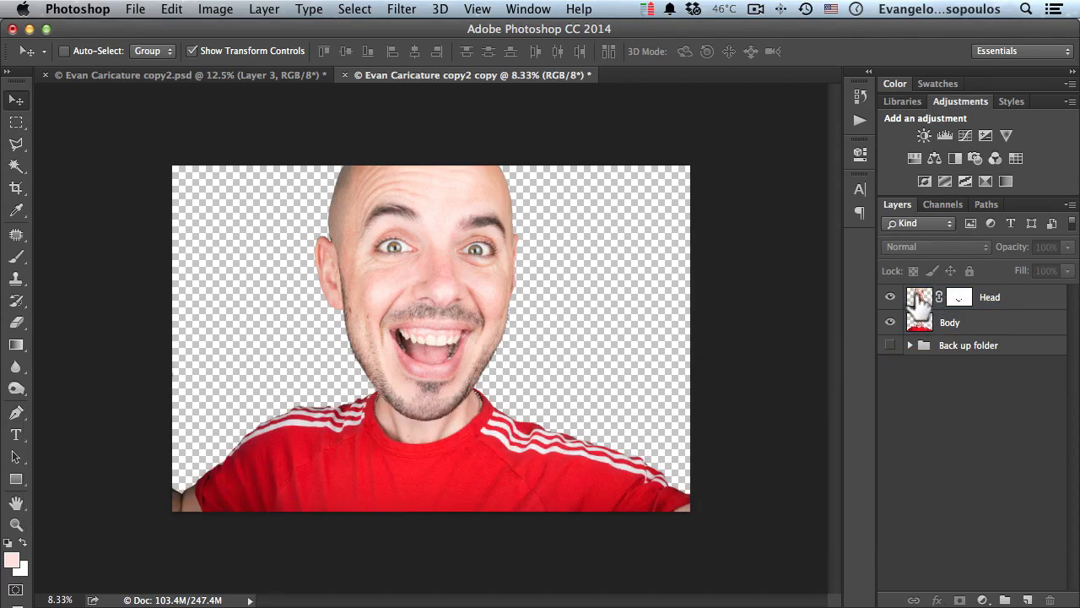
left_click(920, 297)
key("super+space")
left_click(386, 262, "super")
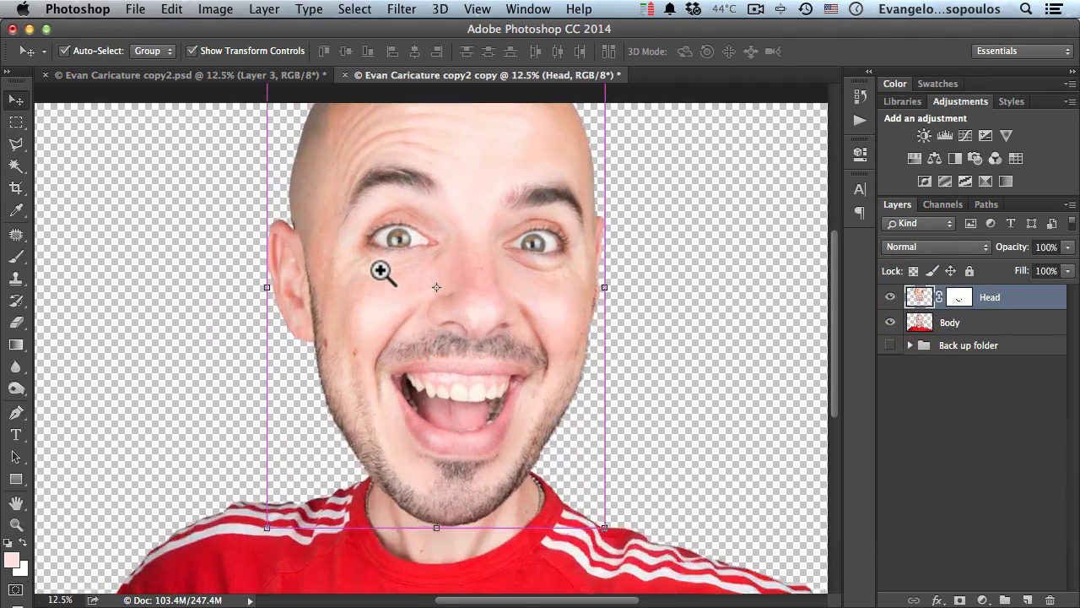
left_click(381, 270, "super")
left_click(379, 270, "super")
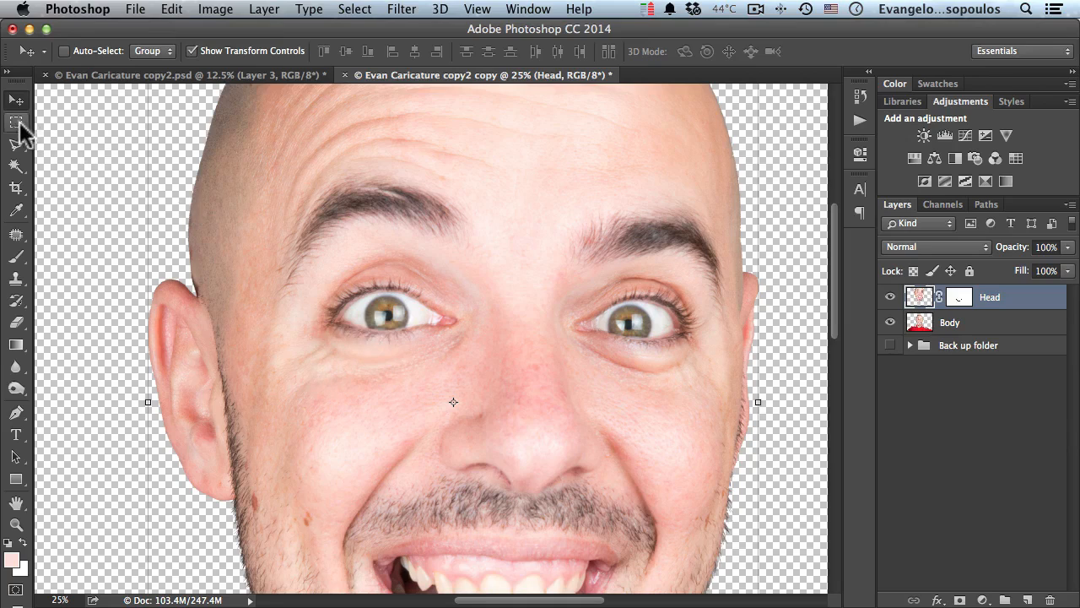
left_click(16, 124)
left_click_drag(264, 166, 510, 389)
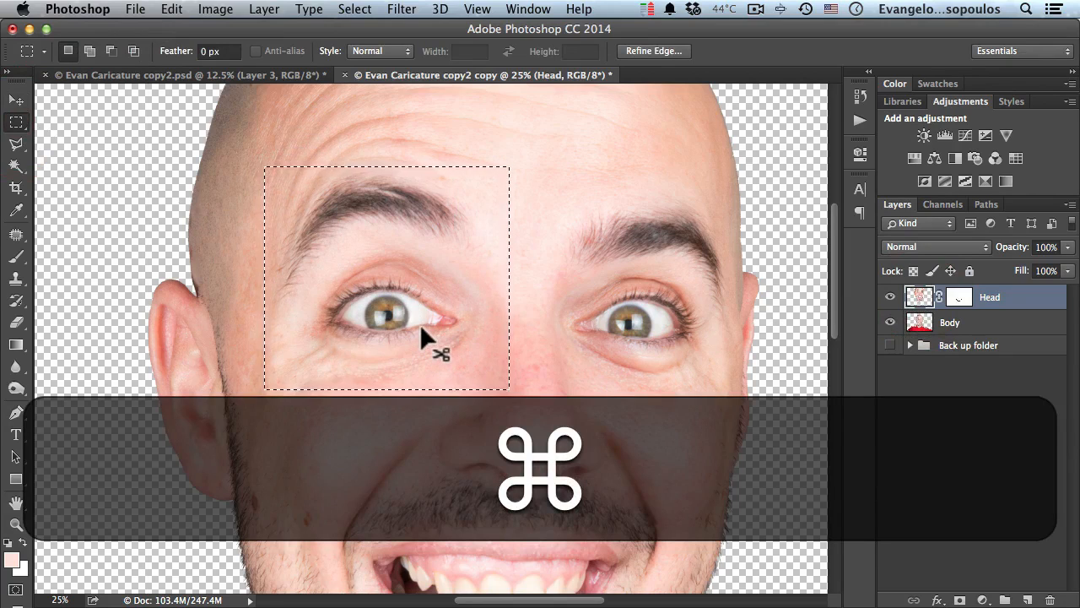
key("ctrl+j")
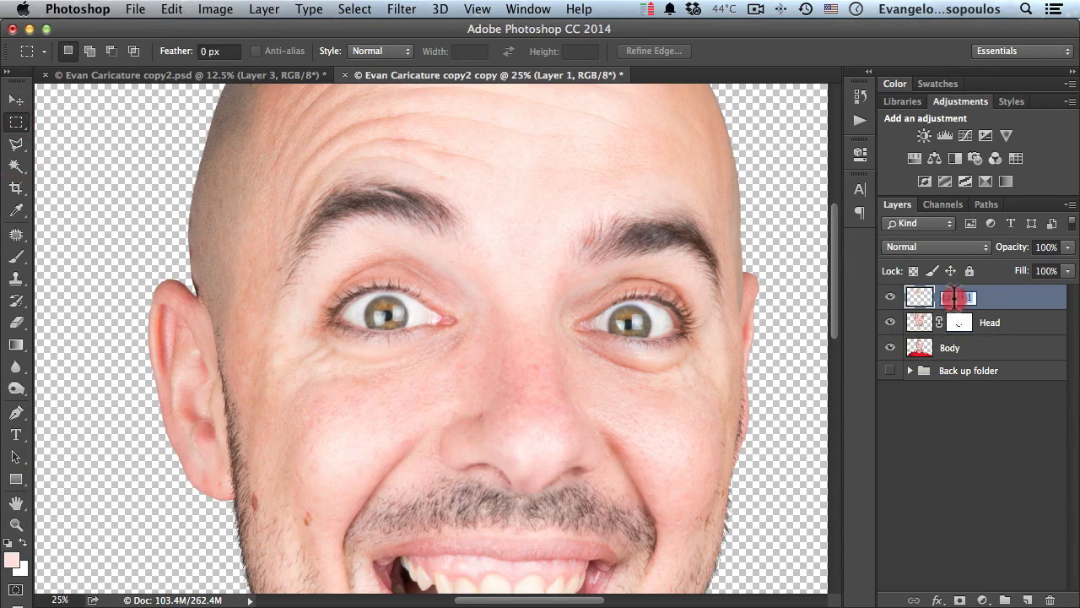
Rename the new eye copy layer as Left Eye
double_click(955, 297)
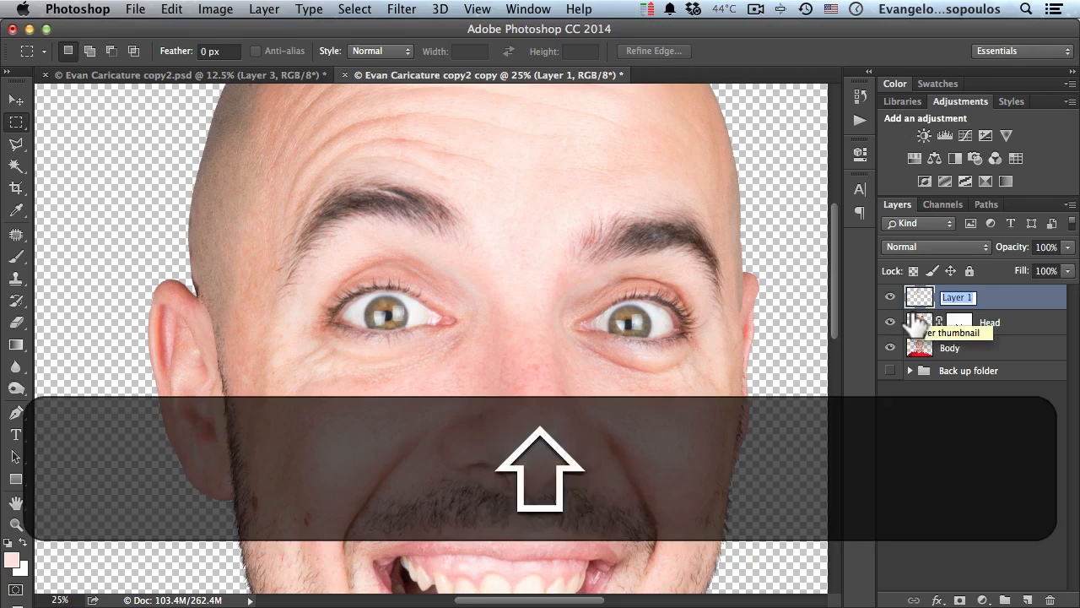
type("Left Eye")
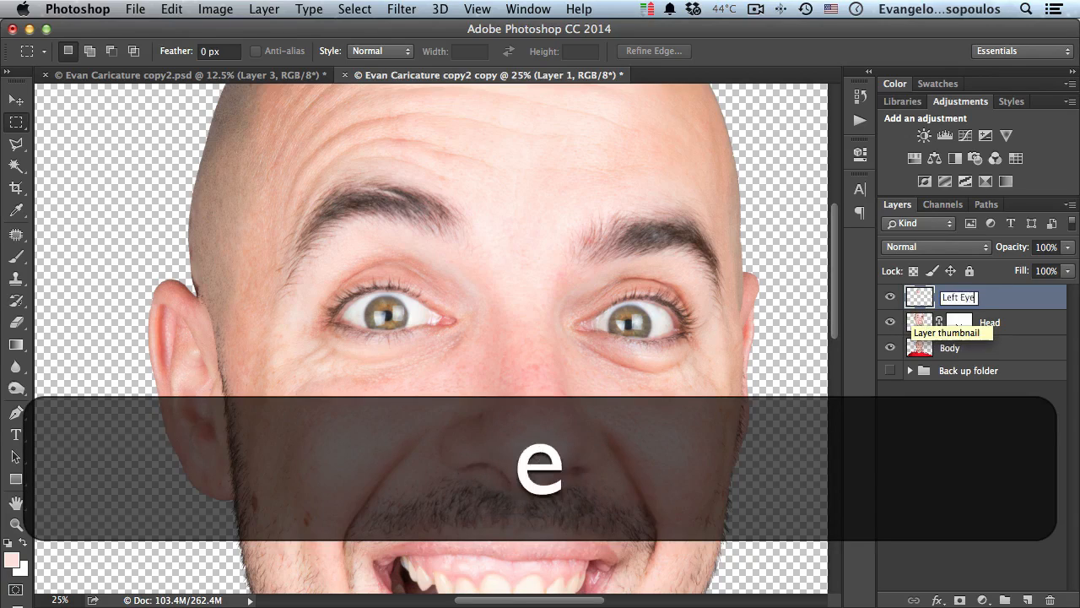
key("Return")
Select a rectangular area around the right eye and eyebrow, and copy it from the Head layer to a new layer
left_click_drag(543, 172, 731, 411)
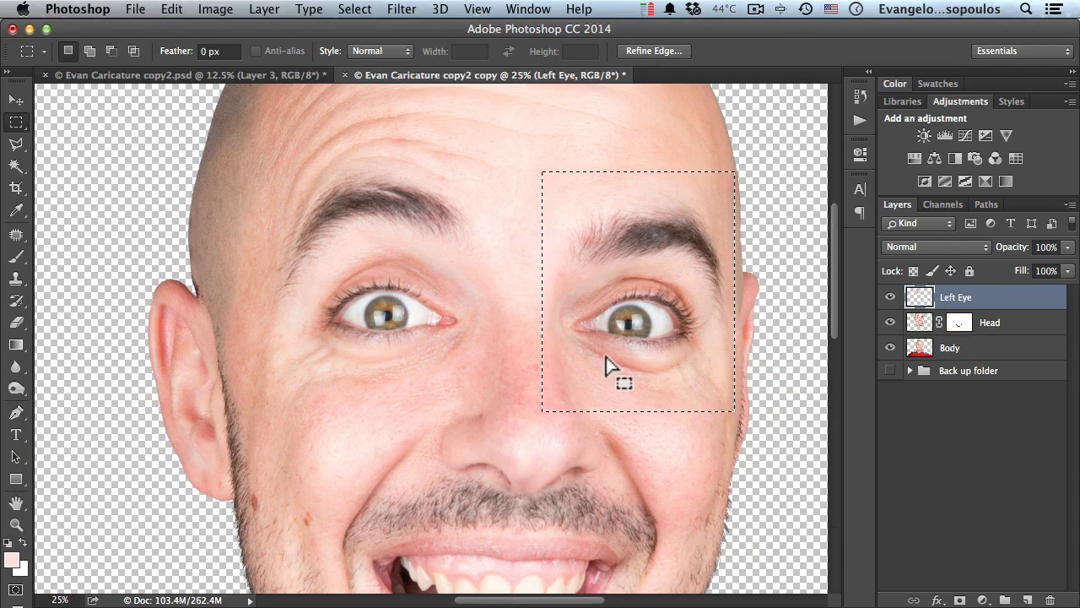
left_click_drag(605, 354, 606, 355)
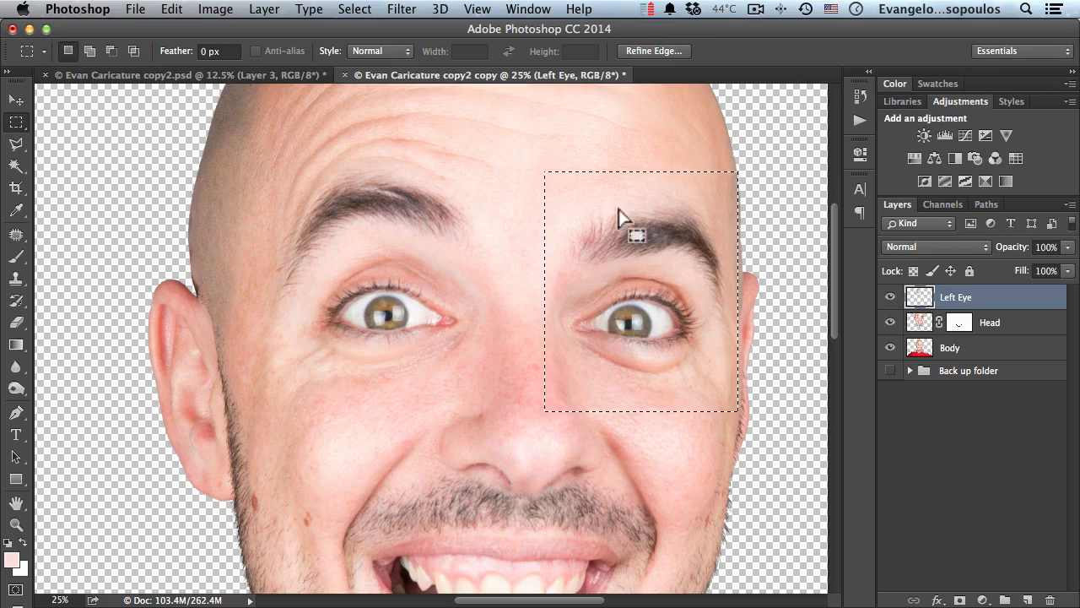
left_click(922, 331)
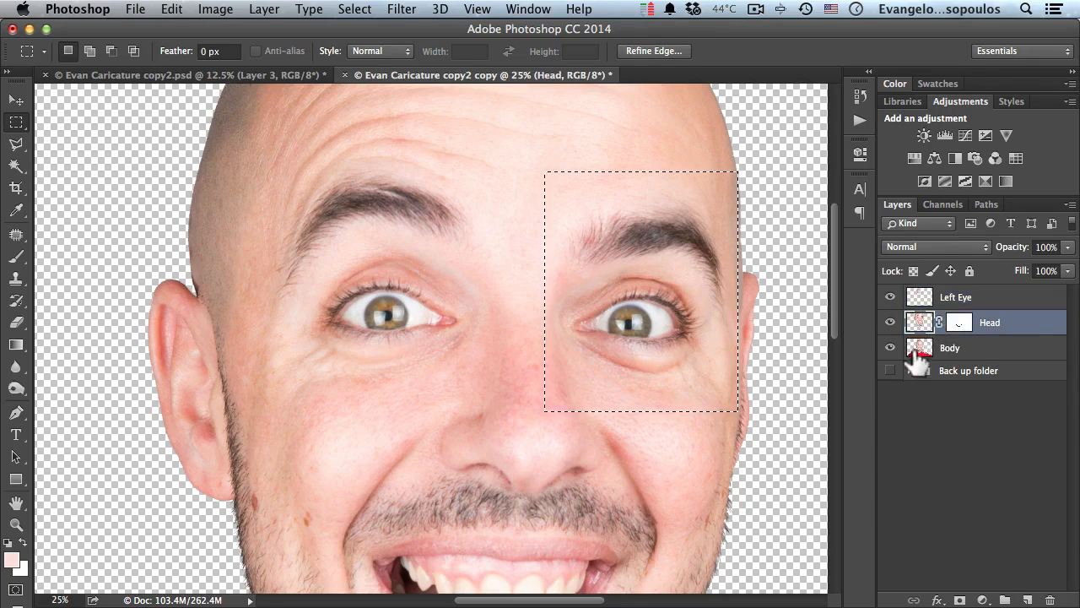
key("super+j")
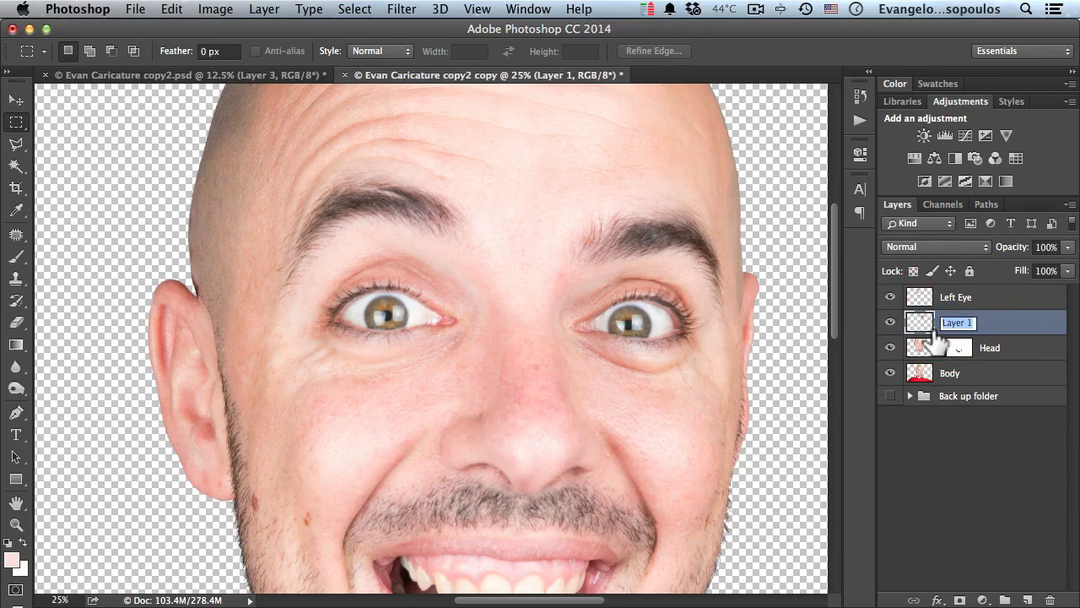
Name the second eye copy layer Right Eye, correcting any typing error in the name
type("Right Ete")
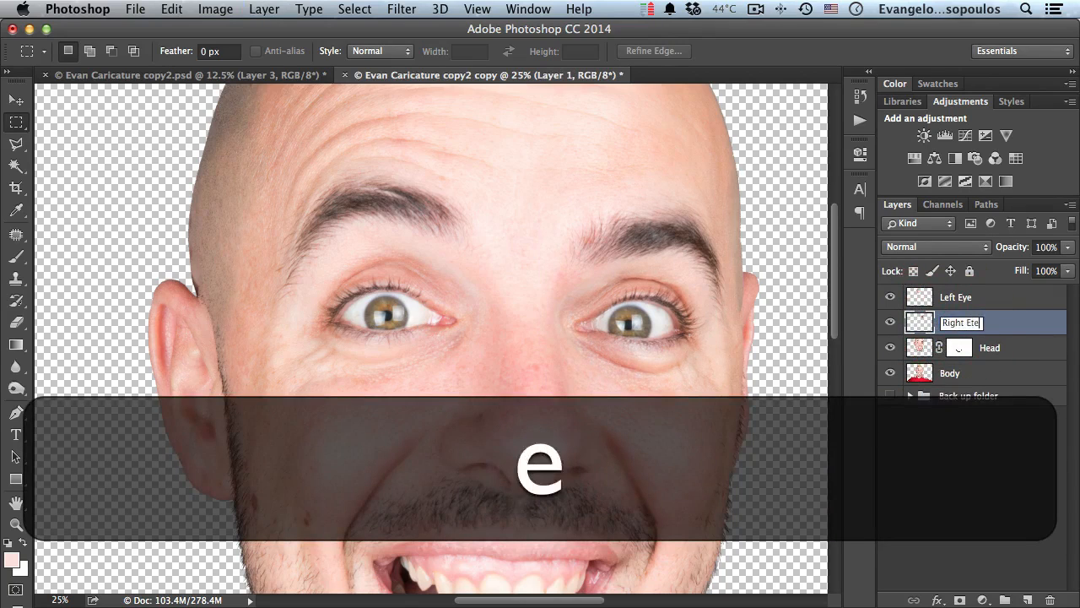
key("Return")
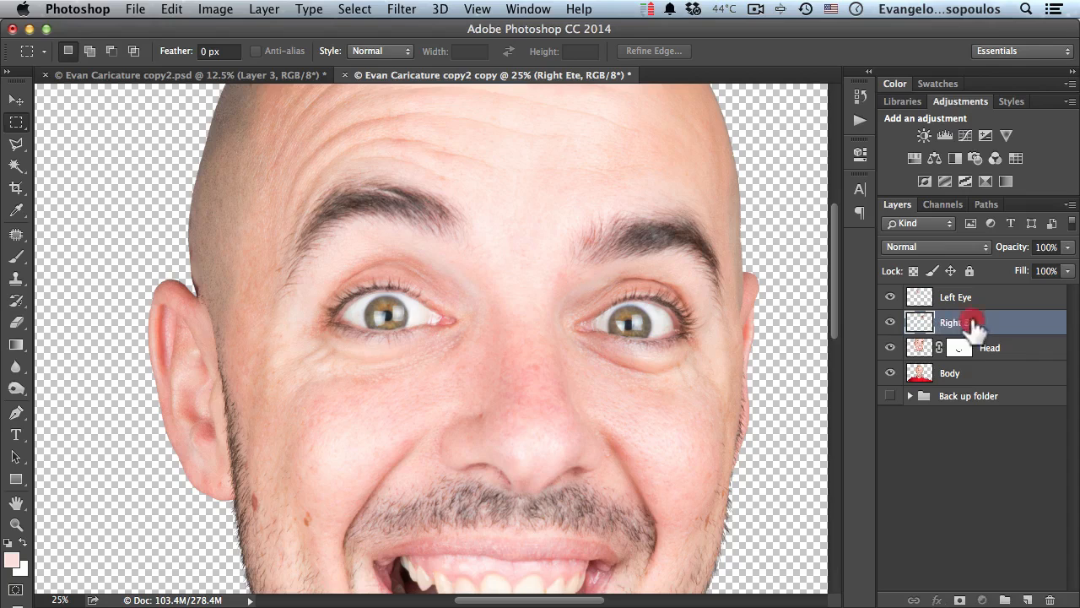
key("BackSpace")
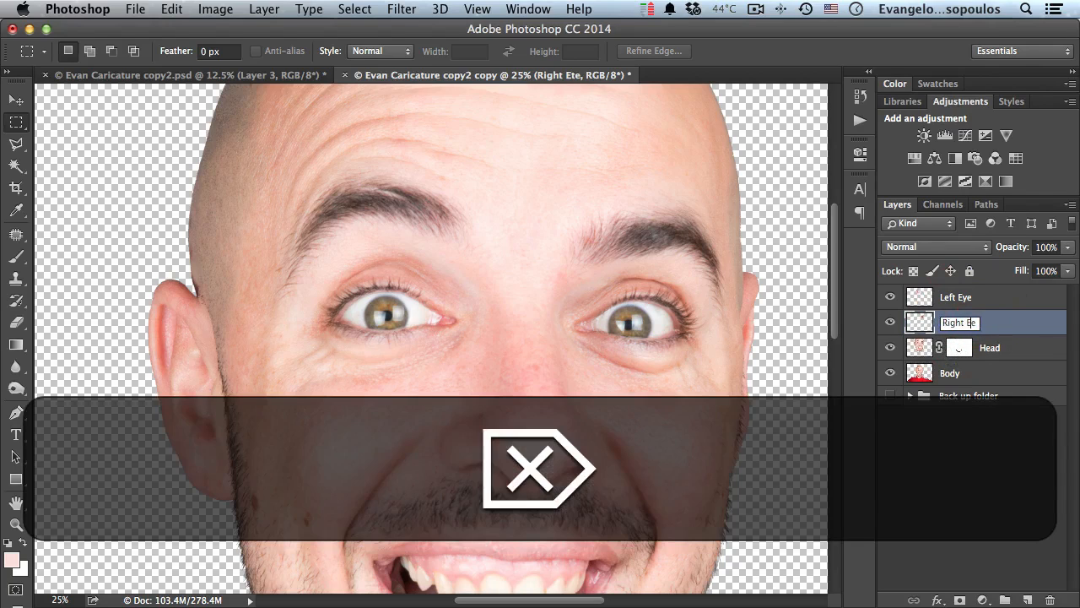
type("y")
key("Return")
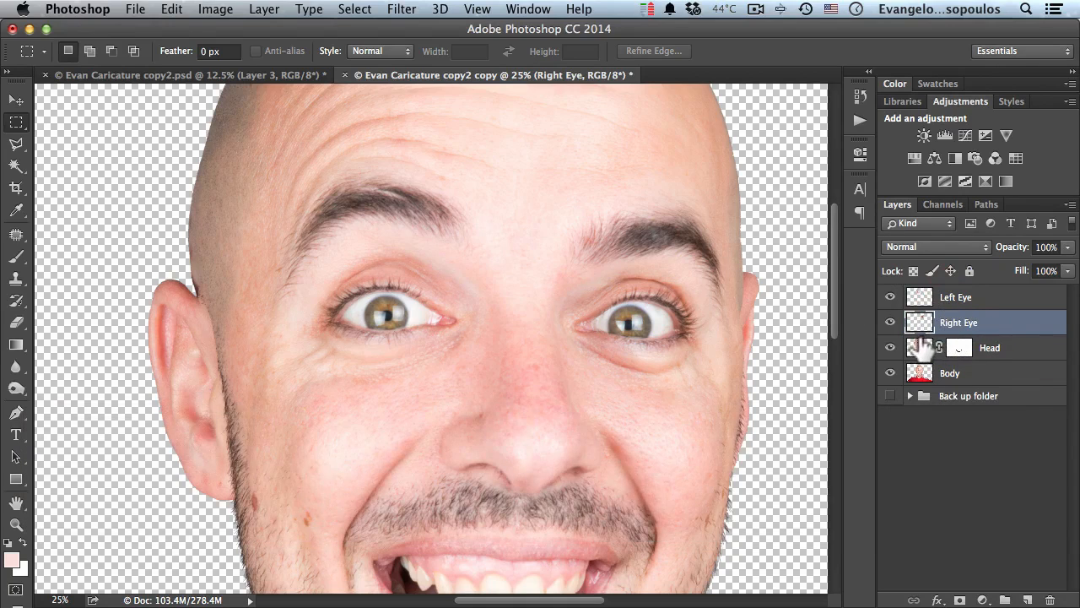
Start Free Transform on the Left Eye layer and place the reference point at the centre of the pupil
left_click(457, 307, "alt+super")
left_click(450, 328, "alt+super")
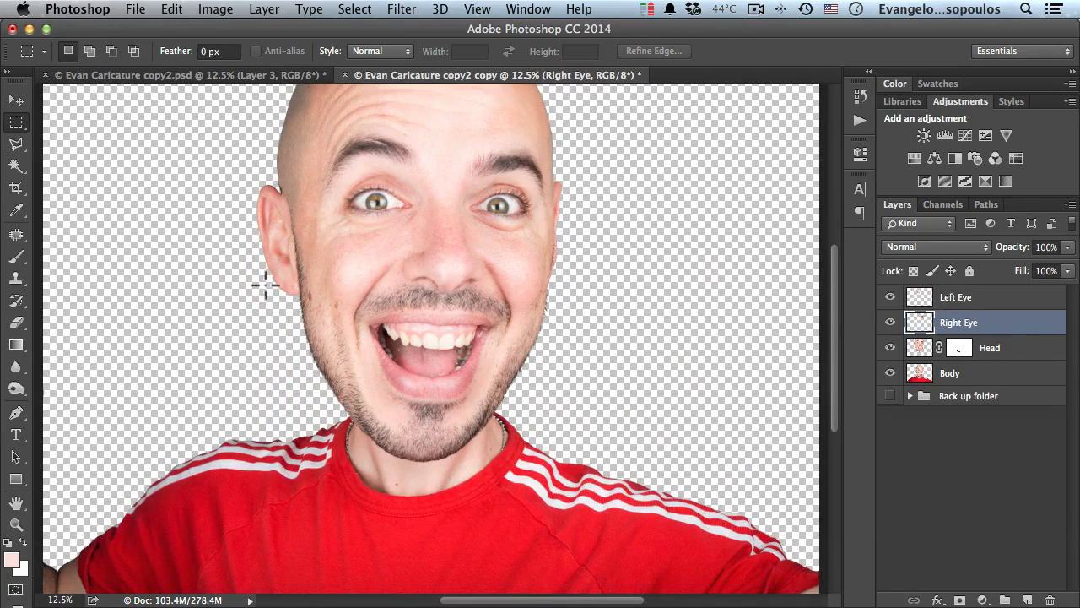
left_click(373, 203, "super")
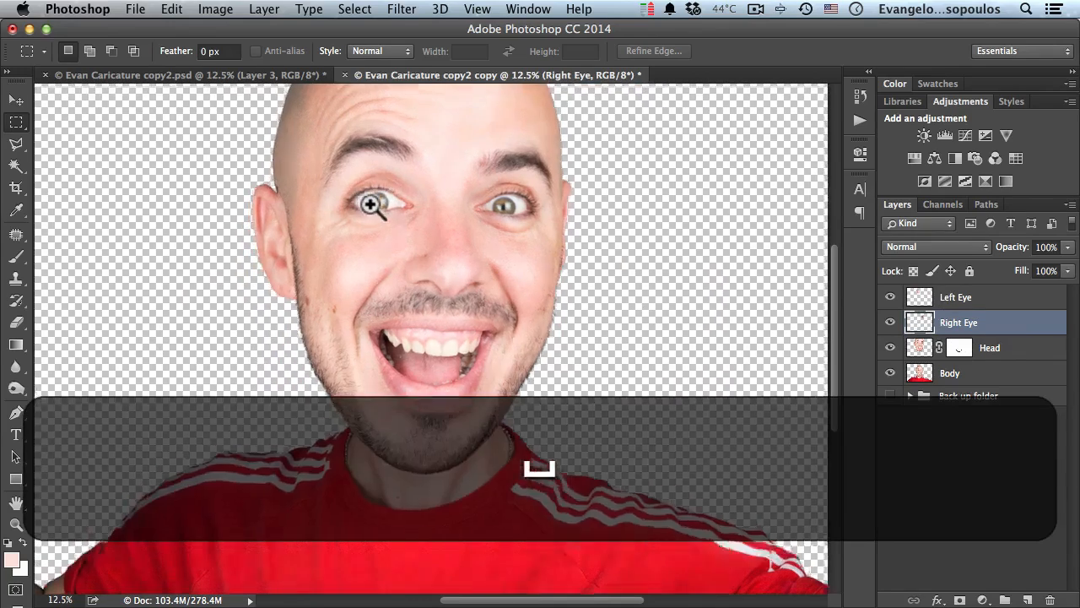
left_click(382, 202, "super")
left_click_drag(384, 205, 403, 340)
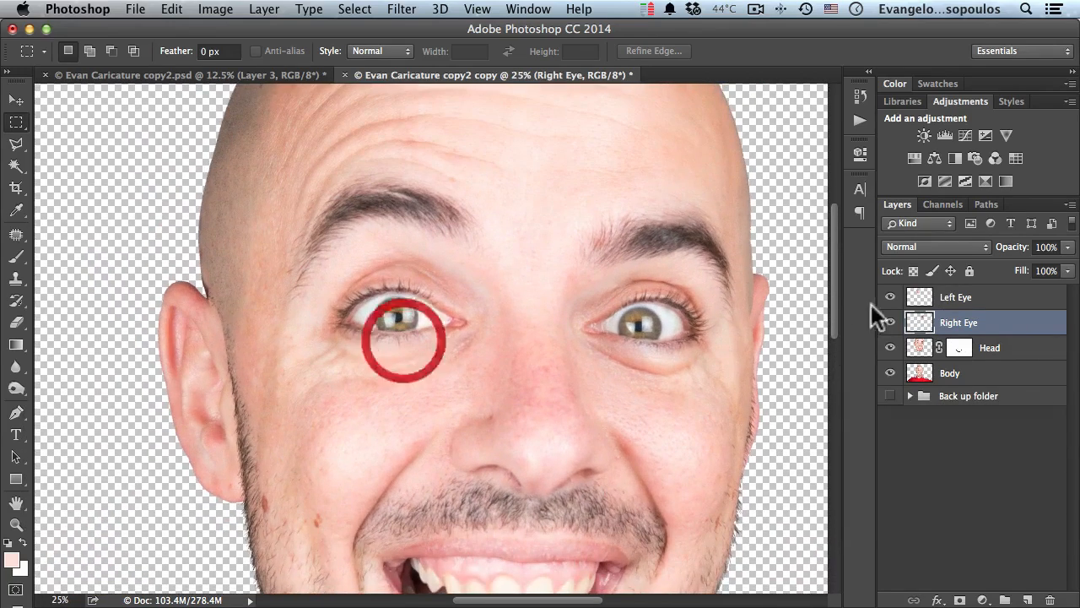
left_click(919, 297)
left_click(169, 9)
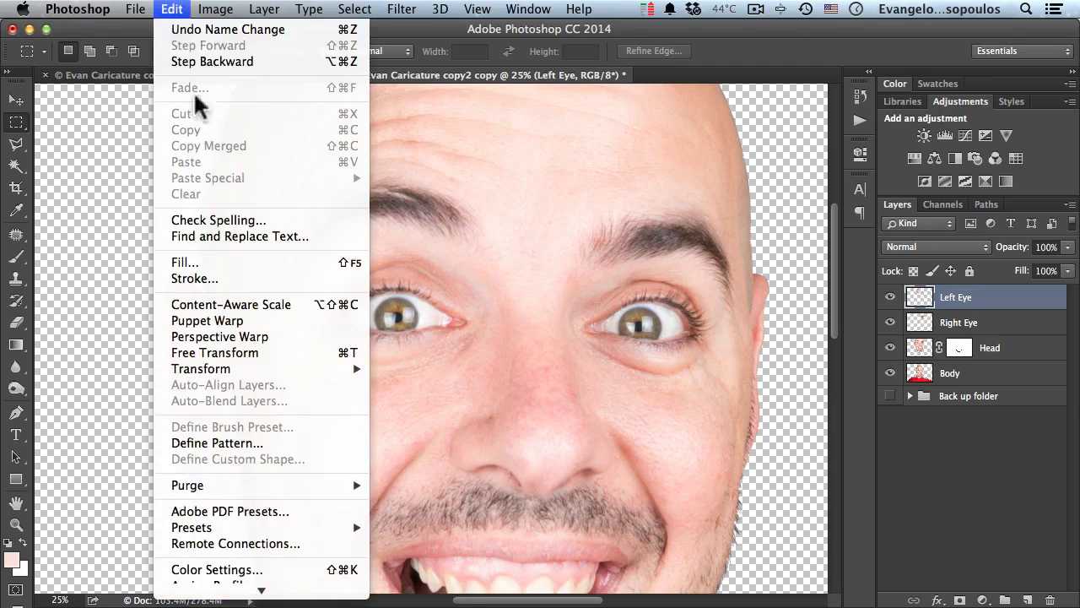
left_click(259, 351)
key("super+space")
left_click(399, 313)
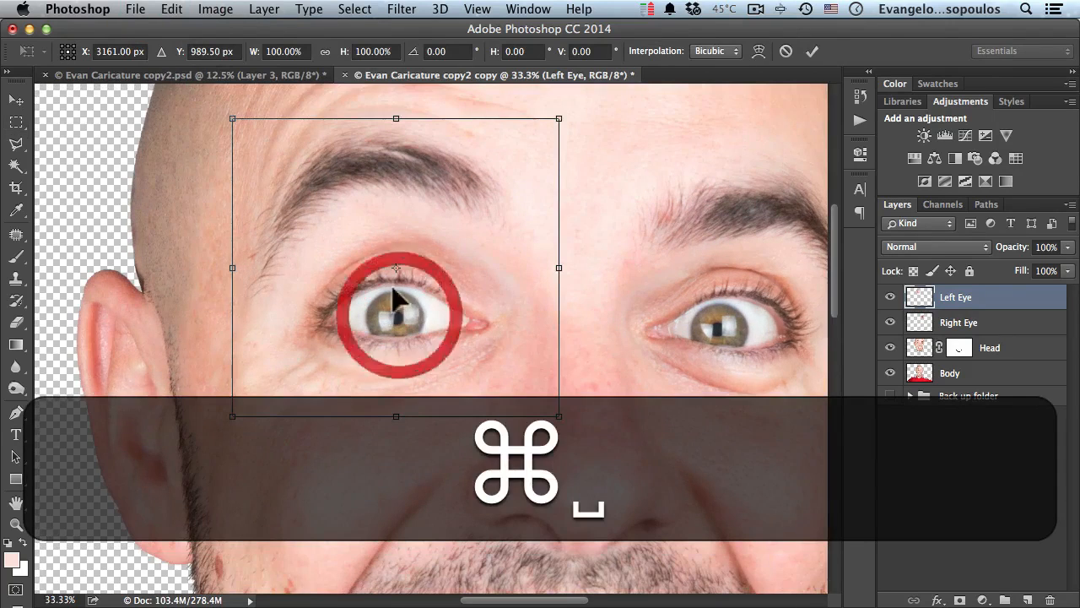
left_click(391, 309)
left_click_drag(398, 252, 398, 323)
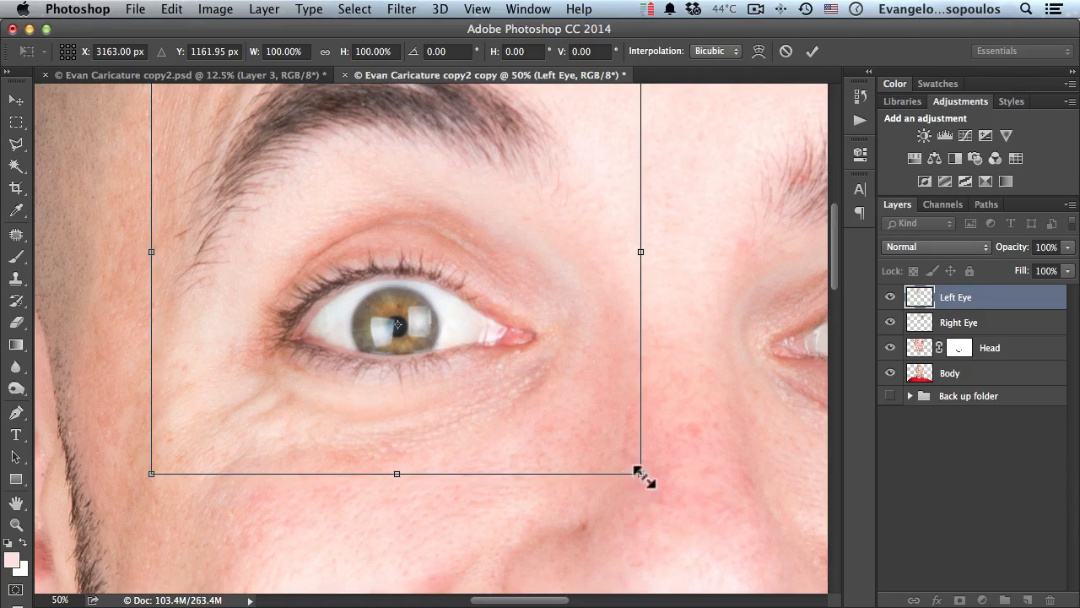
Scale the Left Eye layer to 135% in width and height around the pupil and apply the transform
left_click_drag(638, 473, 521, 419)
key("alt+shift+super+z")
left_click(441, 354, "alt+super")
left_click(440, 353, "alt+super")
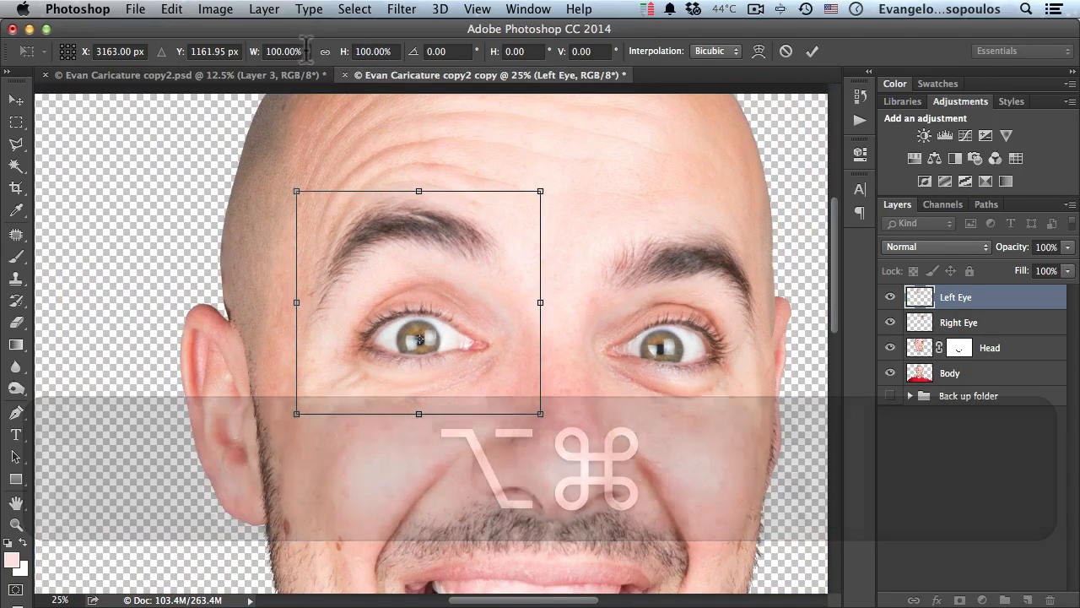
left_click(300, 52)
type("135")
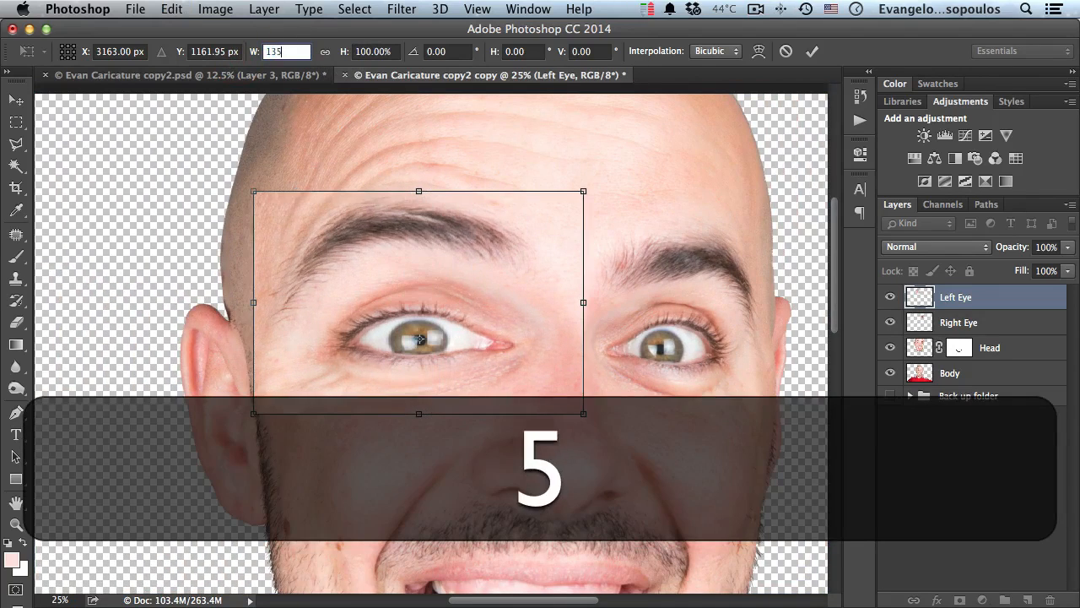
key("Tab")
type("135")
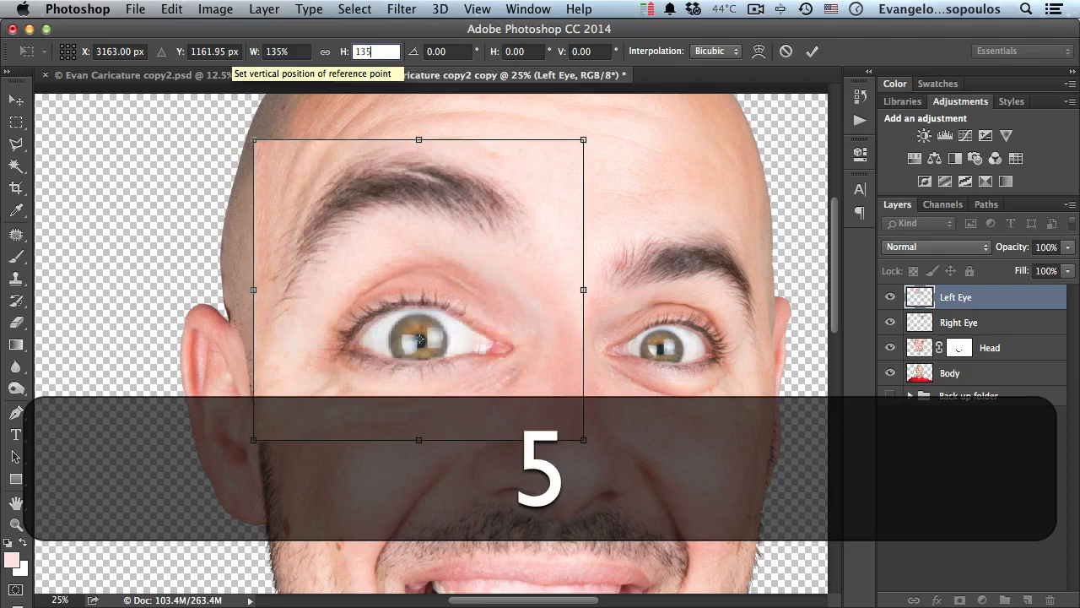
left_click(812, 51)
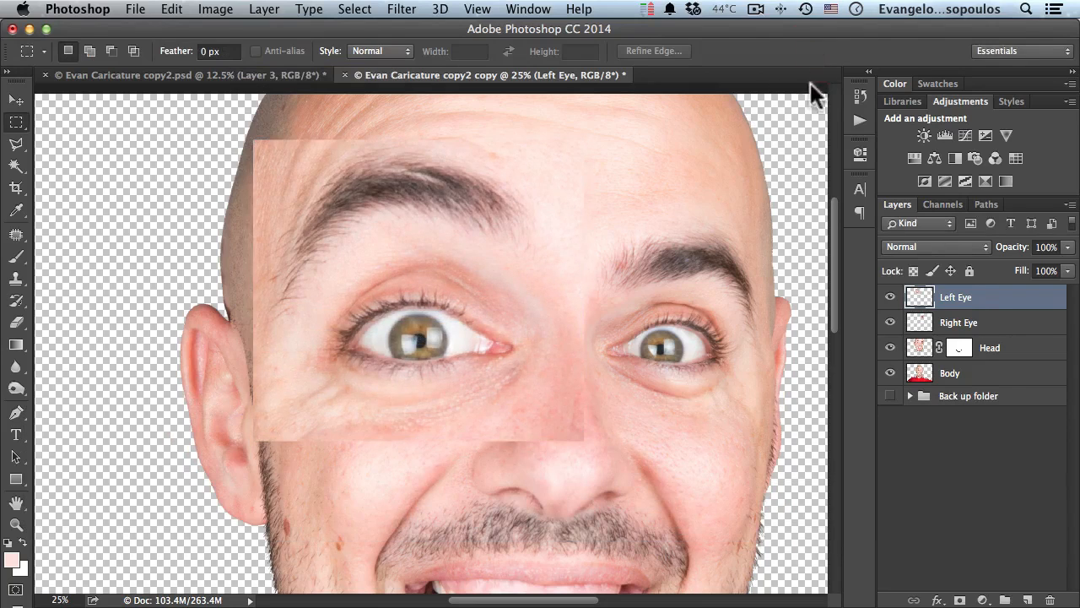
Start Free Transform on the Right Eye layer and place the reference point on its pupil
left_click_drag(1018, 253, 1046, 287)
left_click(979, 323)
left_click(692, 366, "super")
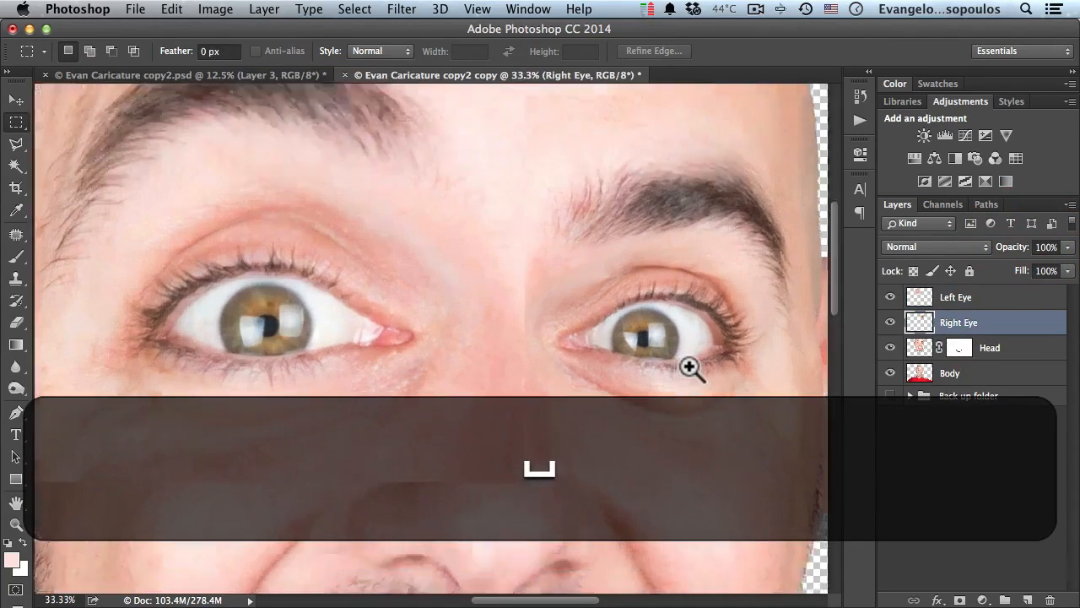
left_click(692, 367, "super")
key("super")
key("super+t")
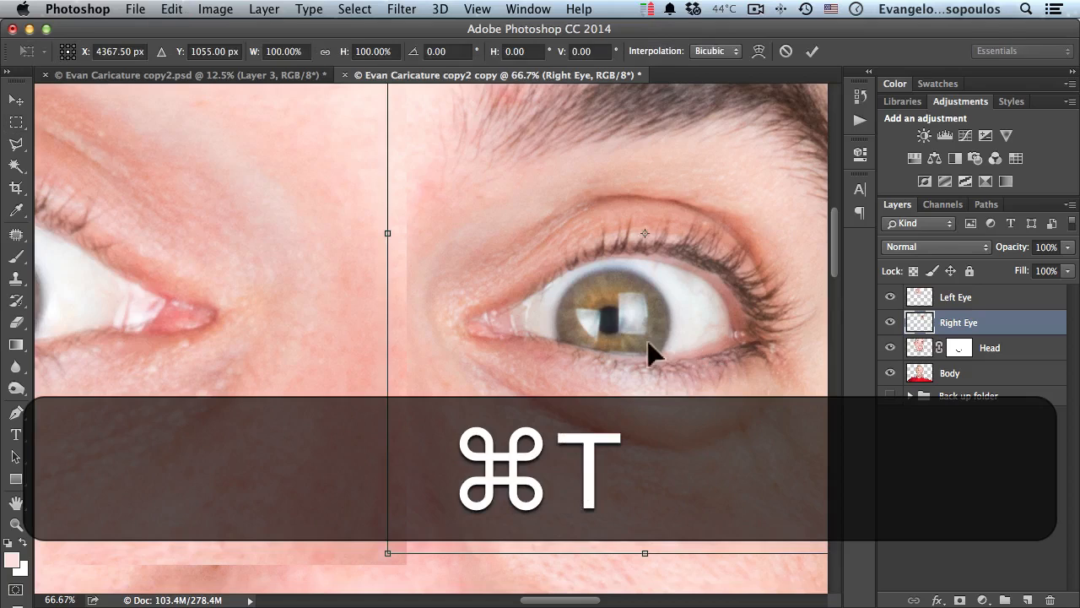
left_click_drag(643, 236, 624, 344)
Scale the Right Eye layer to 135% in width and height around the pupil and apply the transform
left_click(652, 336, "alt+super")
left_click(655, 336, "alt+super")
left_click(655, 336, "alt+super")
left_click(654, 335, "alt+super")
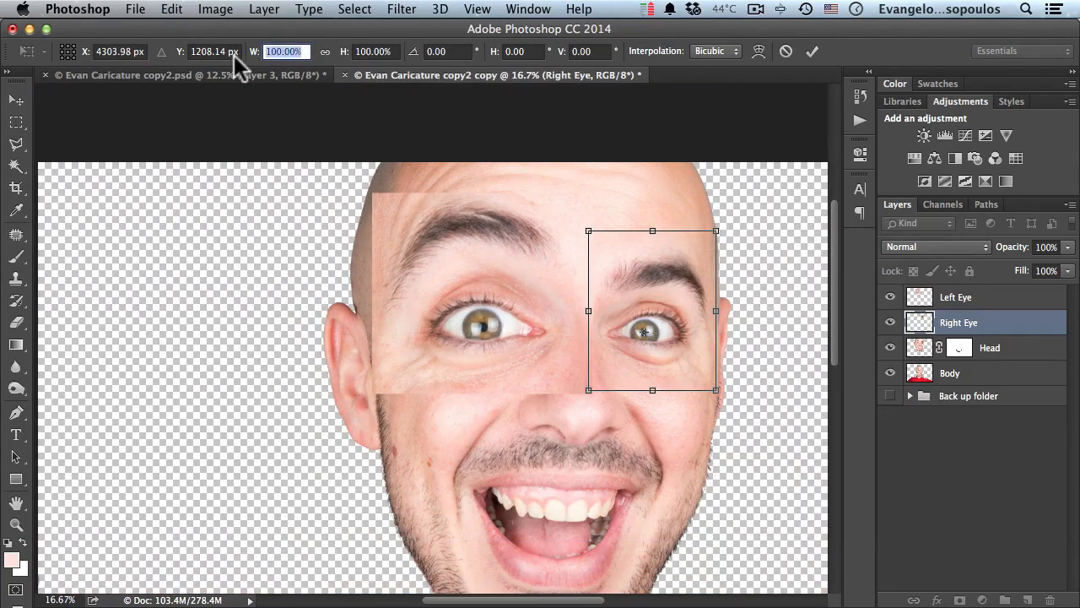
type("135")
key("Tab")
type("13")
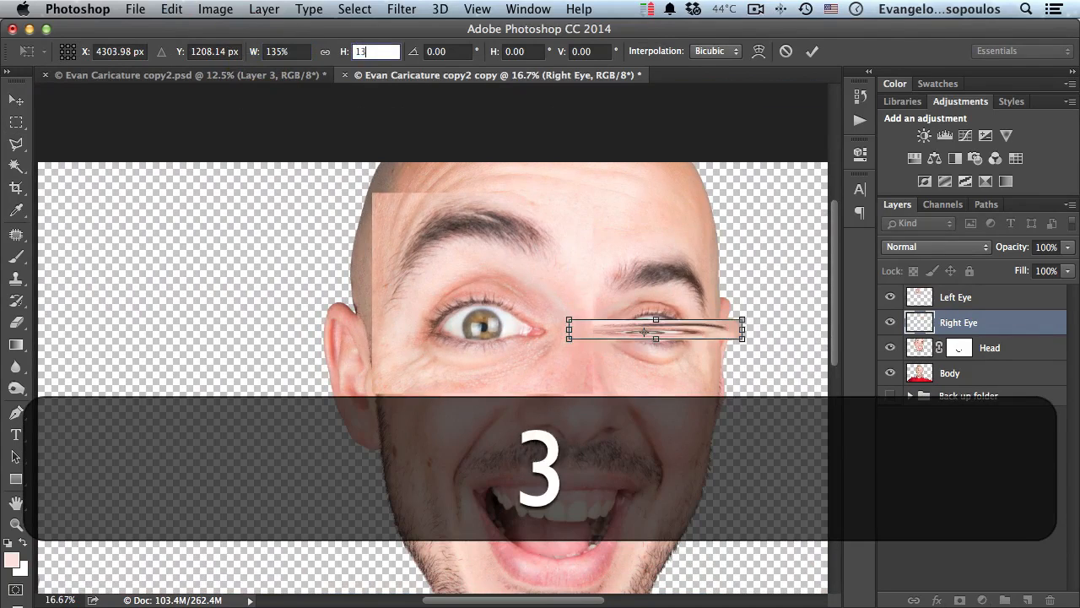
type("5")
key("Return")
left_click(812, 51)
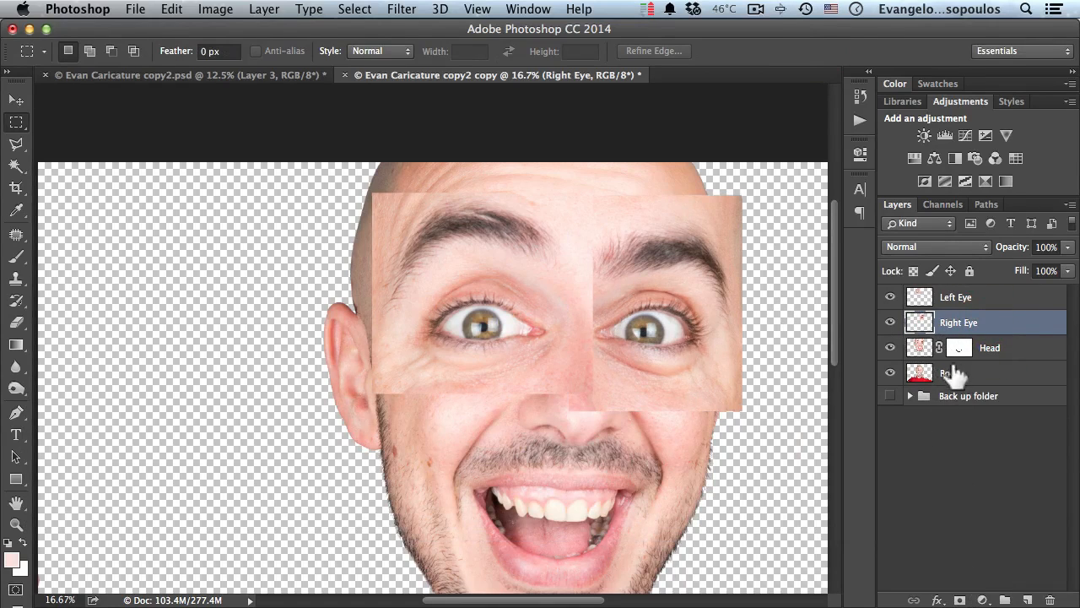
Add a black, fully hiding layer mask to the Right Eye layer and another to the Left Eye layer
key("alt")
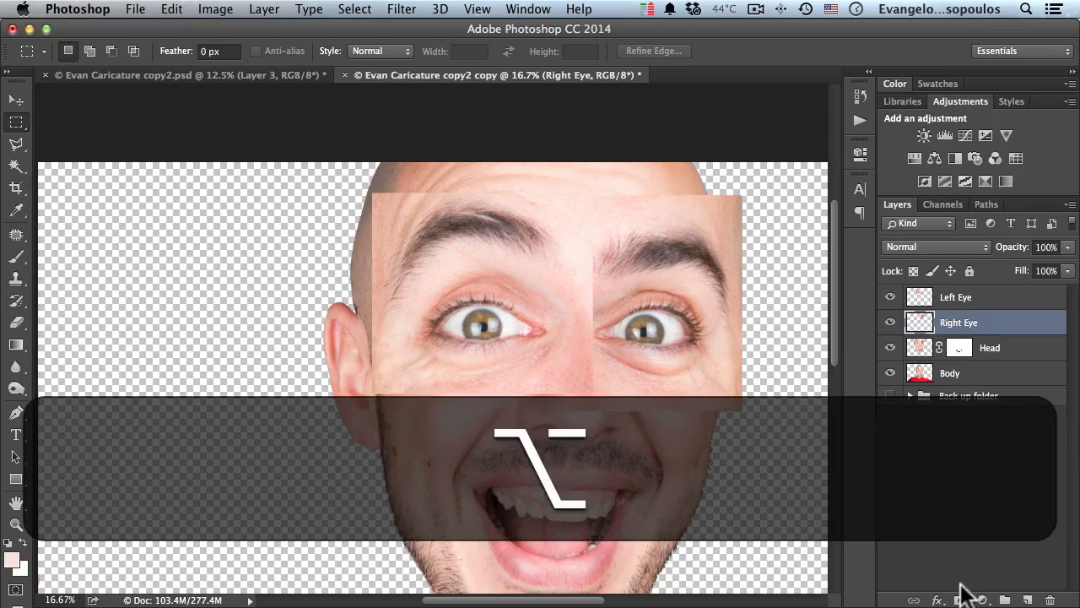
left_click(960, 600, "alt")
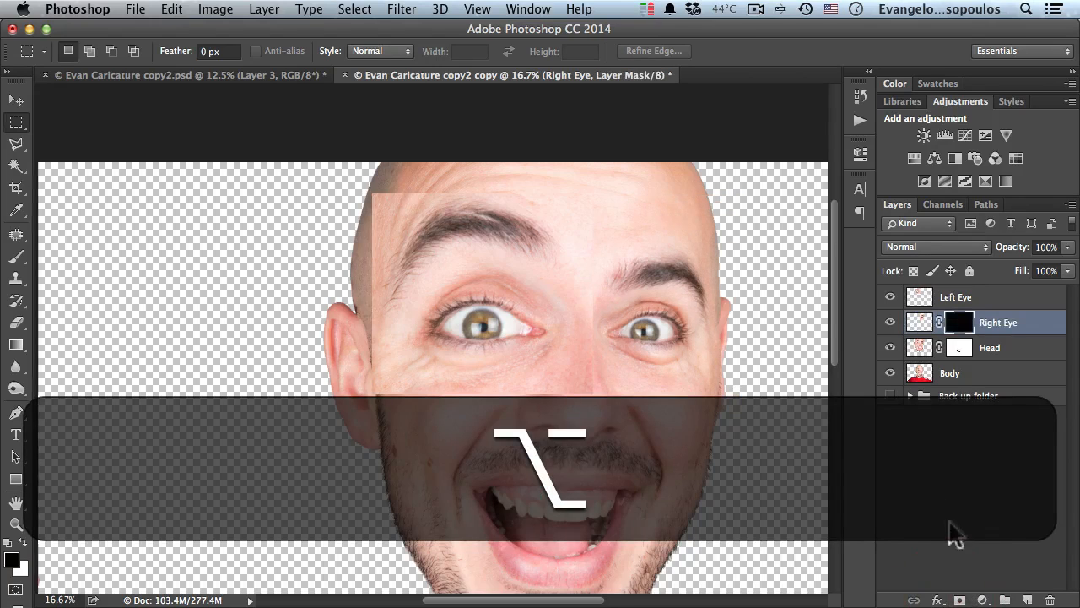
left_click(958, 309)
left_click(960, 598, "alt")
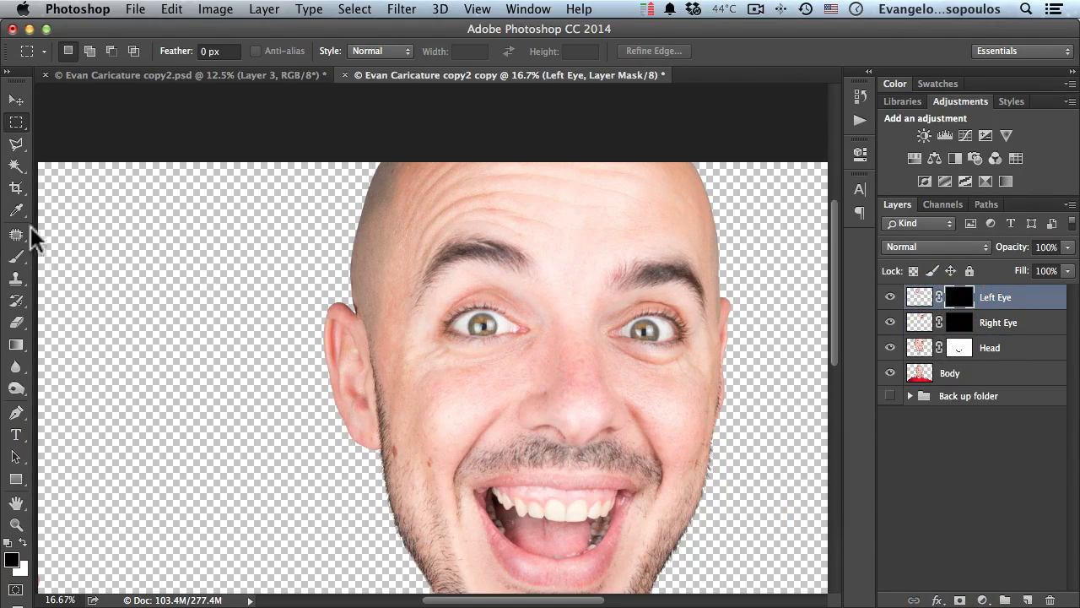
Reveal the enlarged eye by painting white on the Left Eye mask with a 300 px, 0% hardness brush, raising its opacity to 100%
left_click(18, 259)
left_click(541, 351, "super")
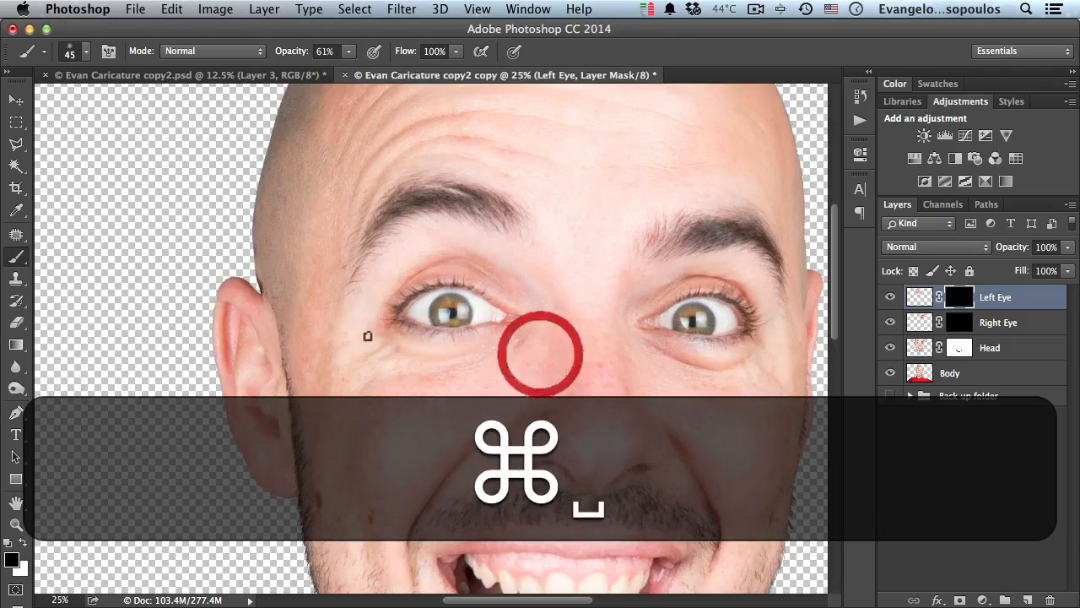
right_click(144, 168)
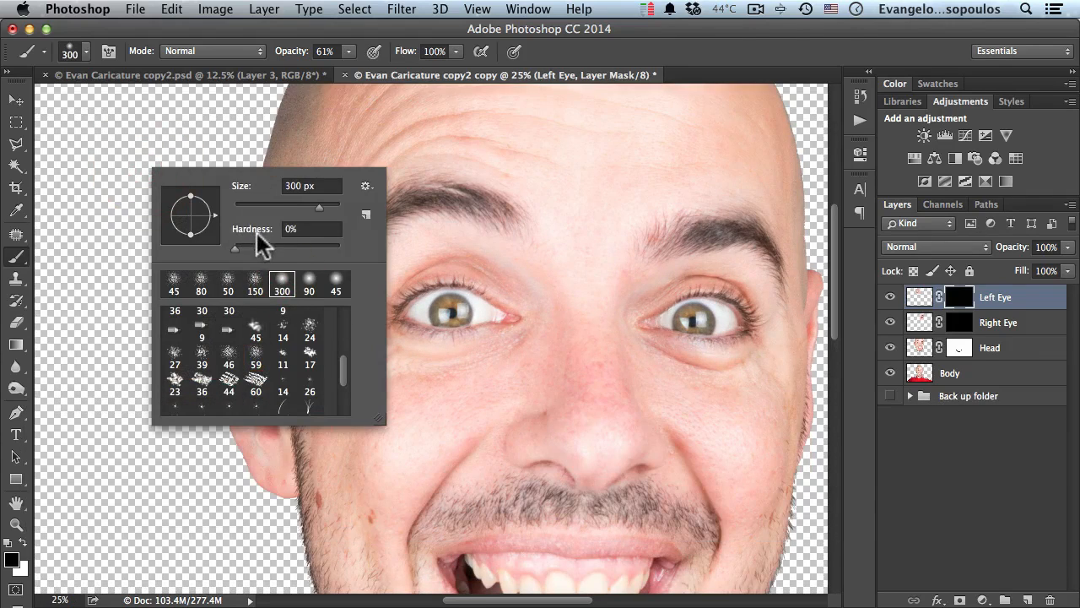
left_click(619, 48)
left_click(453, 319, "super")
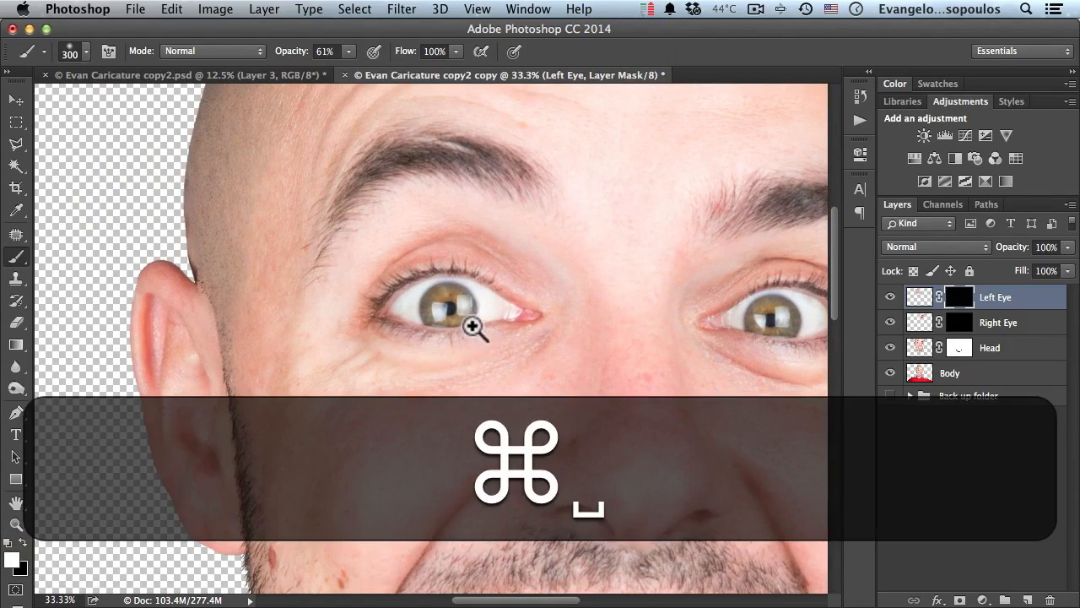
left_click(475, 326, "super")
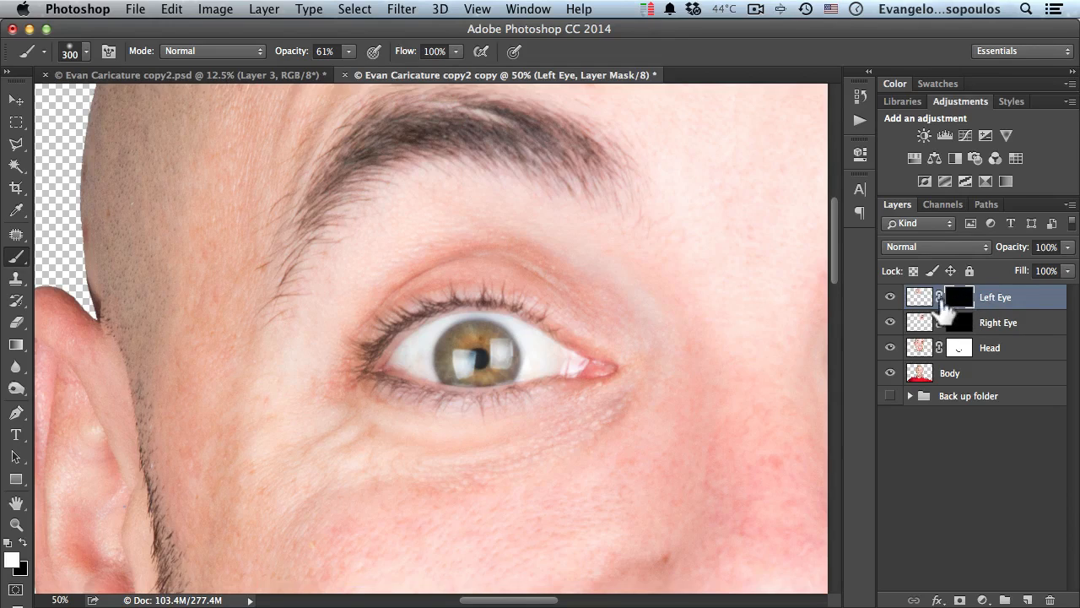
mouse_move(470, 342)
left_mouse_down()
mouse_move(508, 350)
mouse_move(470, 376)
mouse_move(431, 350)
mouse_move(473, 342)
left_mouse_up()
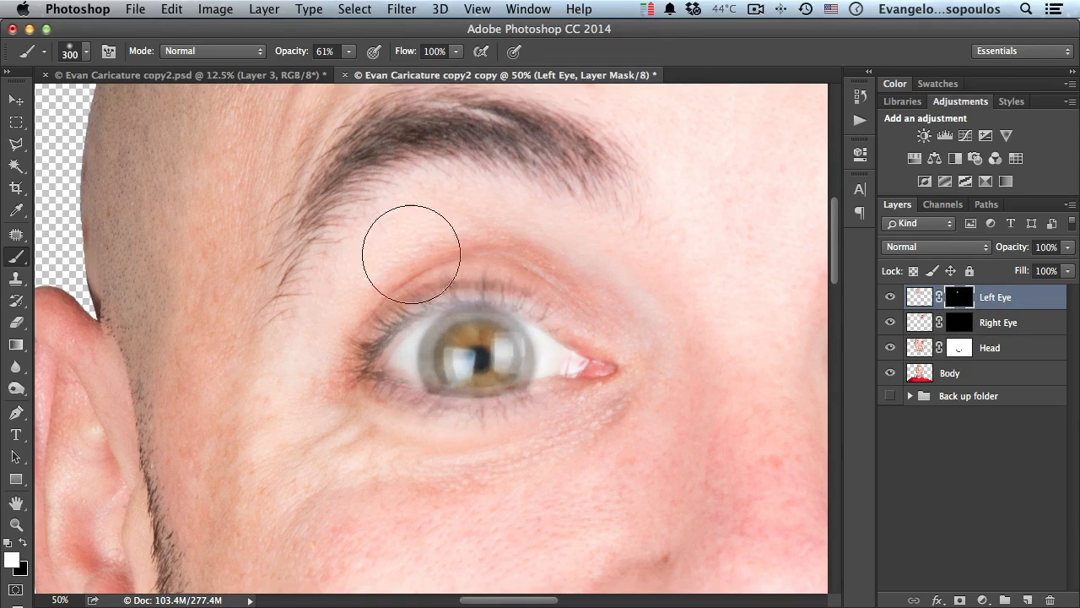
mouse_move(456, 267)
left_mouse_down()
mouse_move(422, 380)
mouse_move(494, 309)
mouse_move(369, 334)
mouse_move(518, 343)
mouse_move(560, 308)
mouse_move(591, 313)
mouse_move(486, 388)
left_mouse_up()
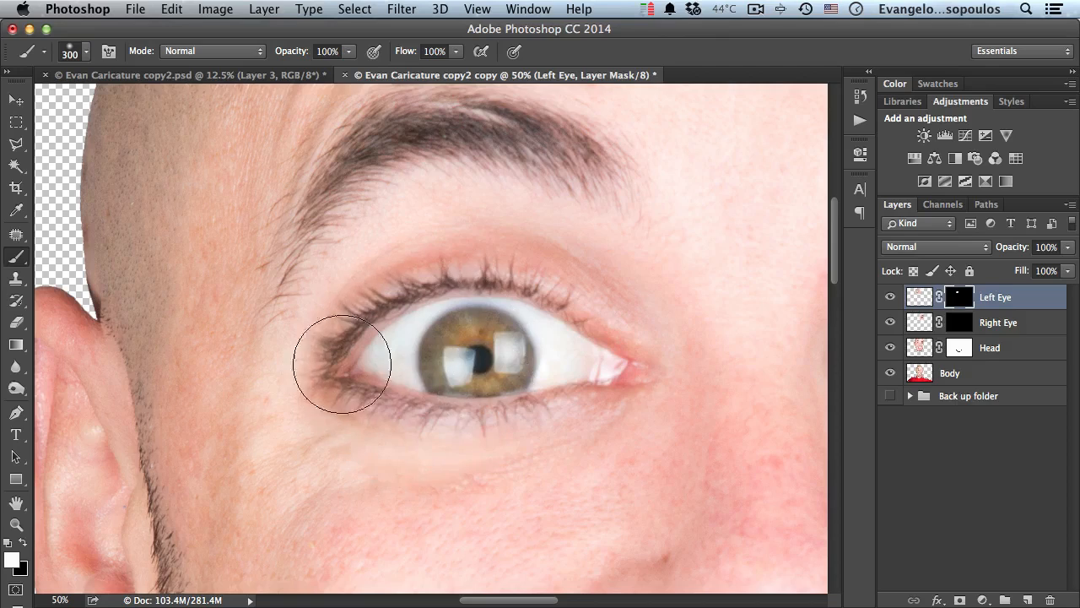
Extend the white painting on the Left Eye mask to reveal the enlarged eyebrow and the skin around the eye
left_click(494, 365, "alt+super")
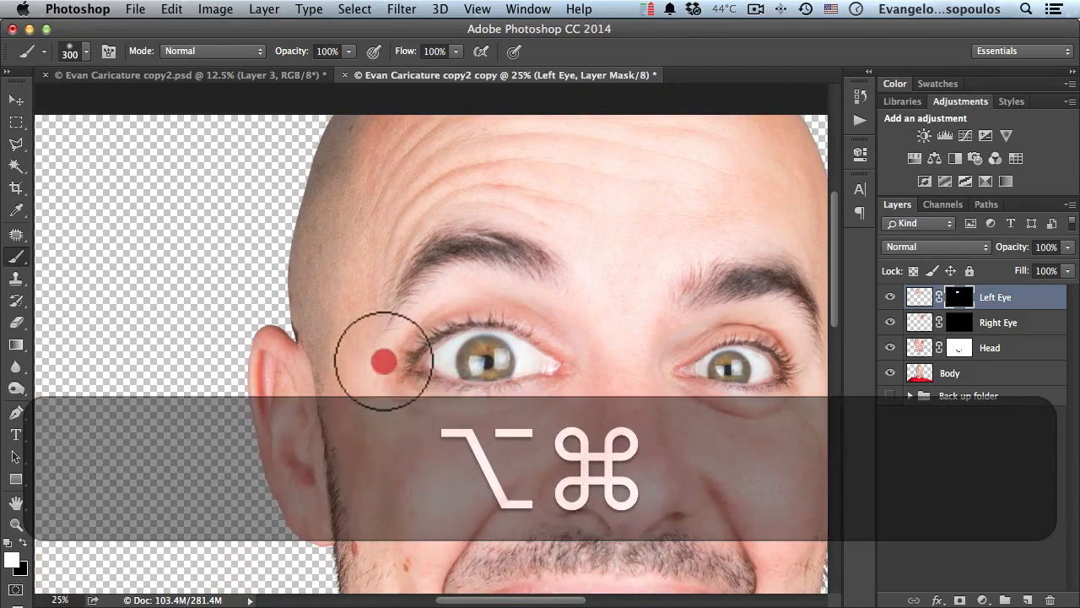
mouse_move(384, 361)
left_mouse_down()
mouse_move(386, 318)
mouse_move(431, 244)
mouse_move(444, 271)
mouse_move(550, 275)
mouse_move(566, 295)
left_mouse_up()
mouse_move(436, 218)
left_mouse_down()
mouse_move(354, 336)
mouse_move(400, 222)
mouse_move(506, 203)
mouse_move(537, 213)
mouse_move(438, 195)
mouse_move(507, 209)
mouse_move(579, 257)
left_mouse_up()
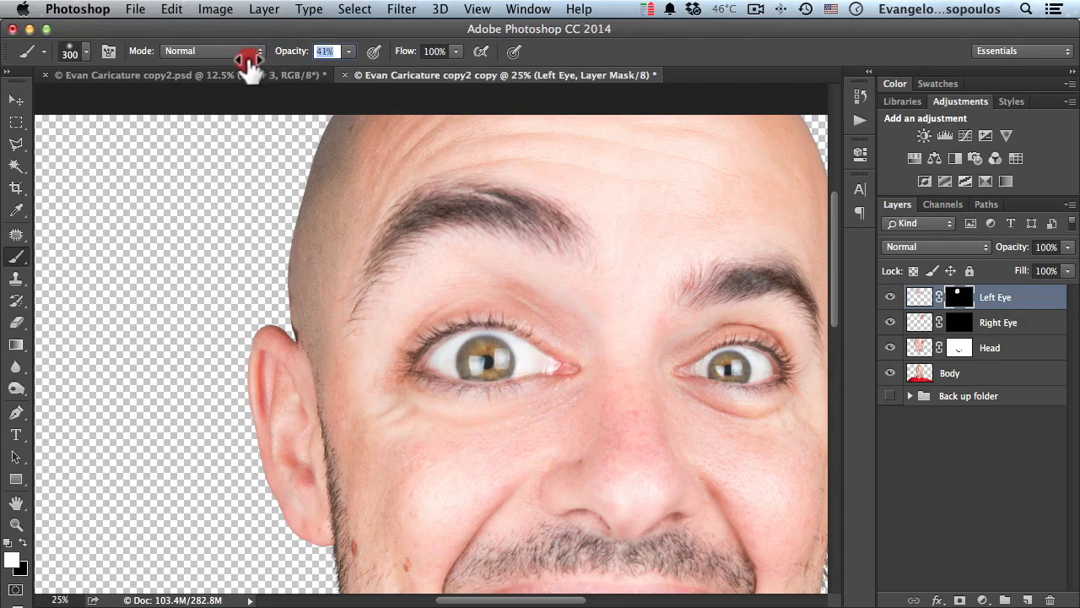
Blend the edges around the brow, temple and nose bridge on the Left Eye mask with the white brush at 41% opacity
mouse_move(378, 245)
left_mouse_down()
mouse_move(420, 206)
mouse_move(496, 197)
left_mouse_up()
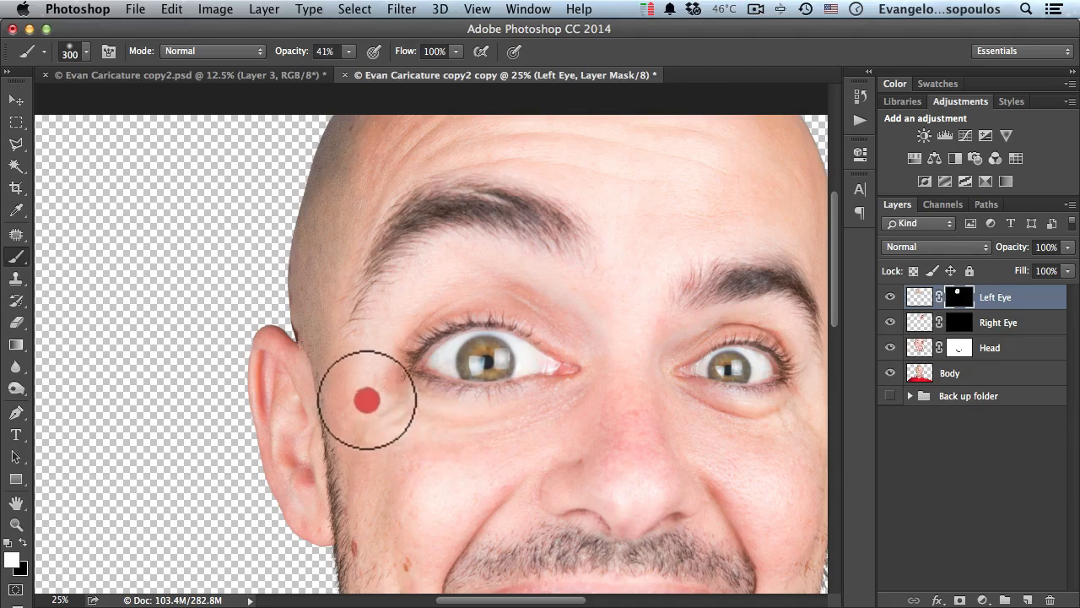
mouse_move(366, 400)
left_mouse_down()
mouse_move(367, 309)
mouse_move(362, 349)
mouse_move(386, 246)
mouse_move(445, 201)
left_mouse_up()
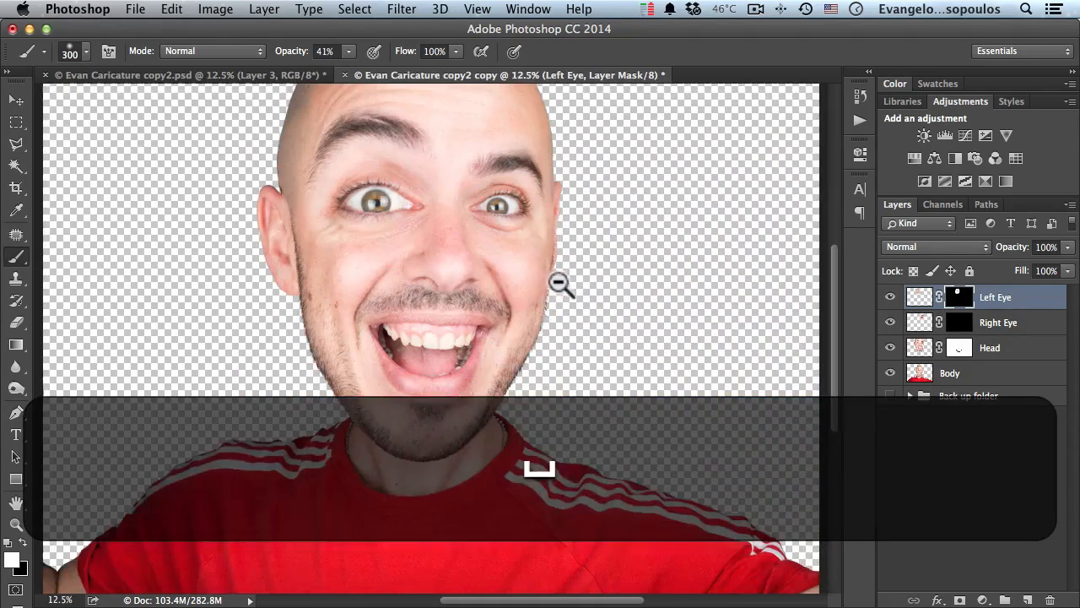
left_click(552, 273, "alt+super")
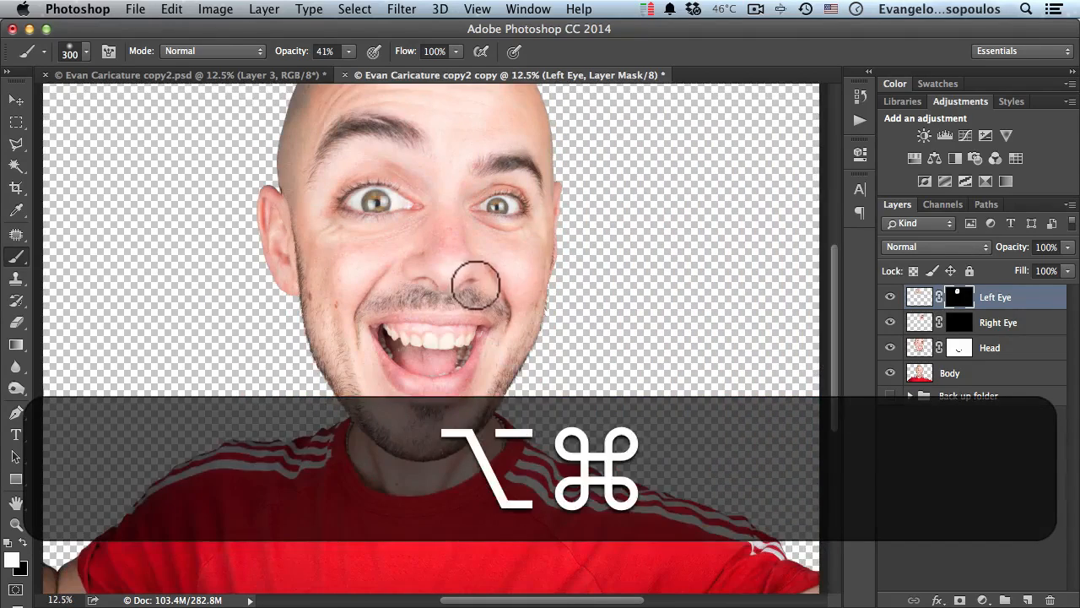
left_click(440, 213, "super")
left_click(436, 229, "super")
left_click_drag(425, 185, 465, 318)
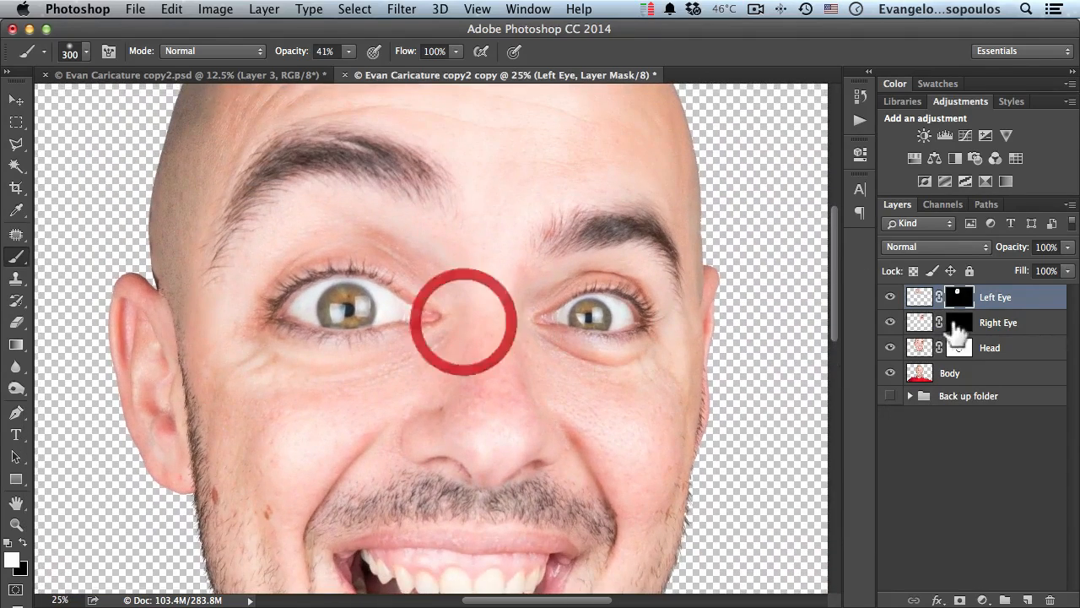
Paint the Right Eye mask white at 100% brush opacity to reveal the enlarged eye and eyebrow, and target the layer's image instead of its mask
left_click(958, 323)
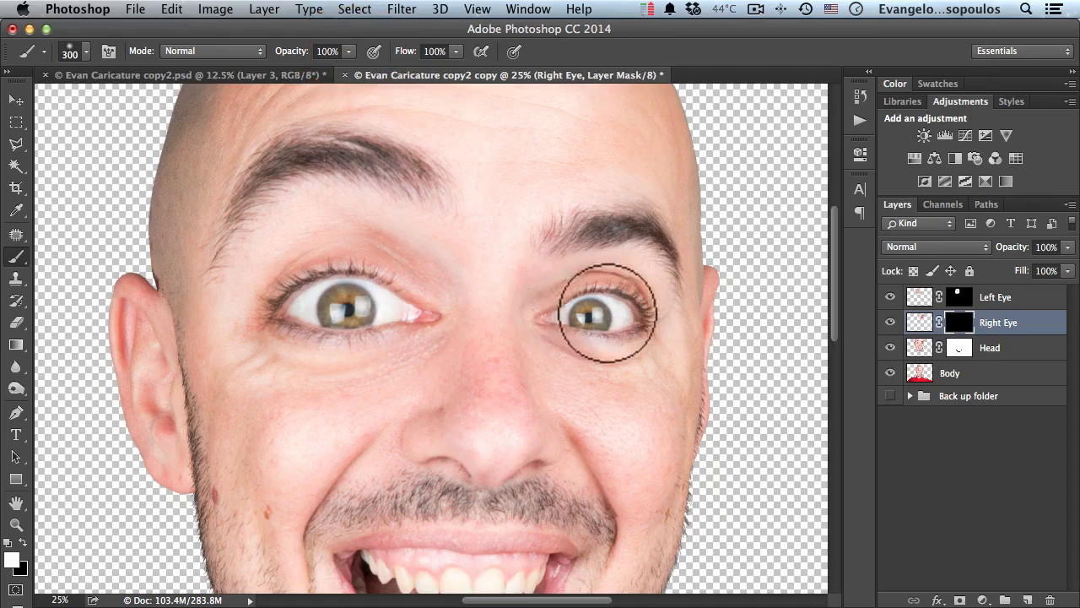
mouse_move(596, 314)
left_mouse_down()
mouse_move(622, 305)
mouse_move(590, 284)
mouse_move(562, 289)
mouse_move(574, 329)
mouse_move(625, 338)
mouse_move(654, 291)
mouse_move(627, 265)
mouse_move(622, 275)
mouse_move(610, 241)
mouse_move(571, 224)
mouse_move(626, 209)
mouse_move(667, 248)
mouse_move(669, 264)
mouse_move(678, 234)
mouse_move(700, 248)
mouse_move(675, 222)
mouse_move(701, 273)
mouse_move(678, 242)
left_mouse_up()
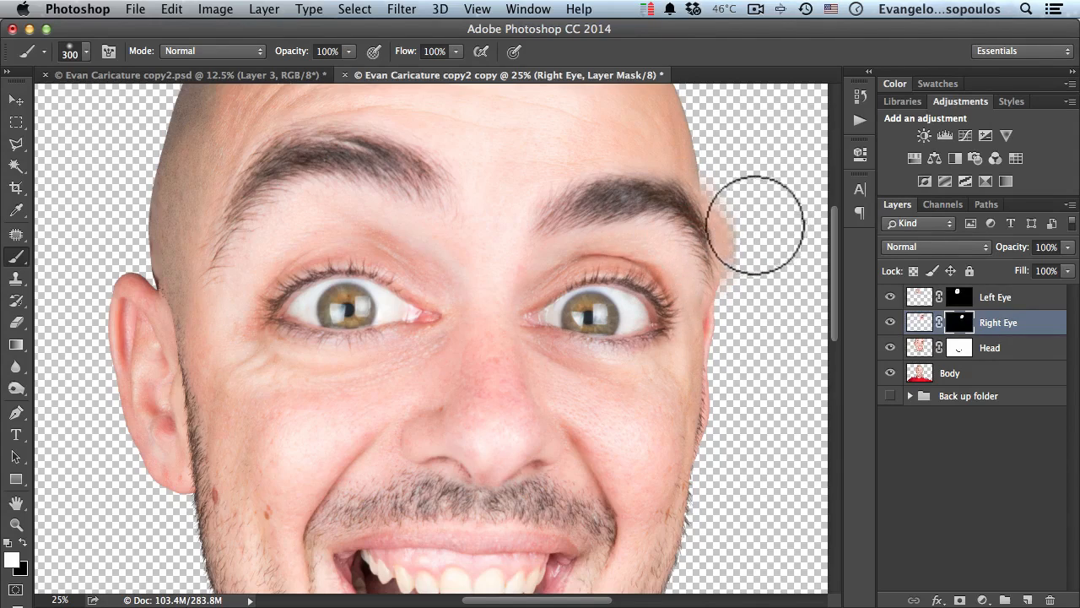
left_click_drag(707, 289, 704, 284)
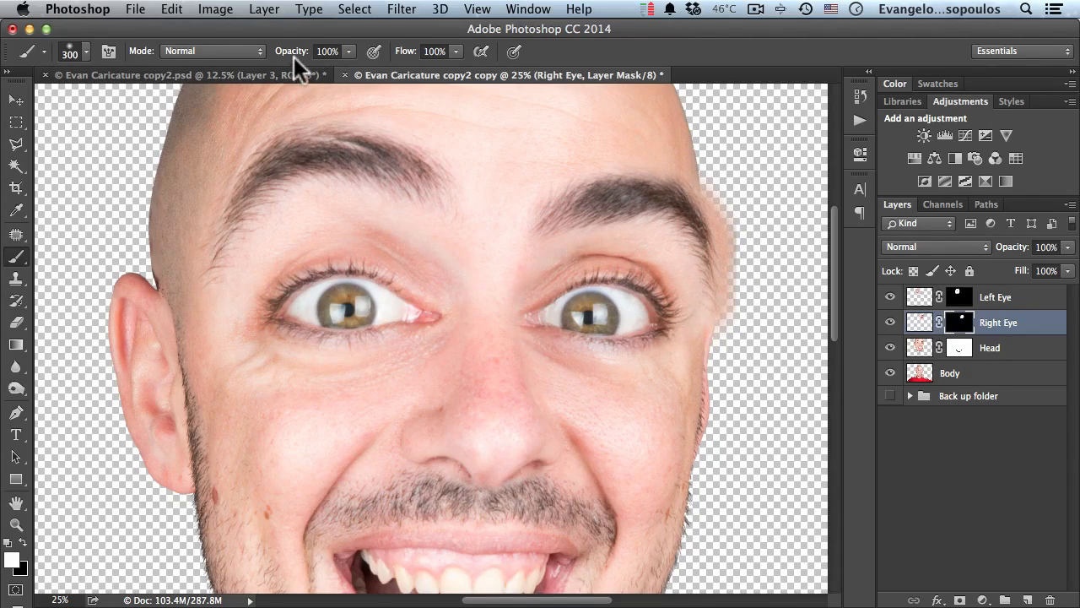
left_click(919, 322)
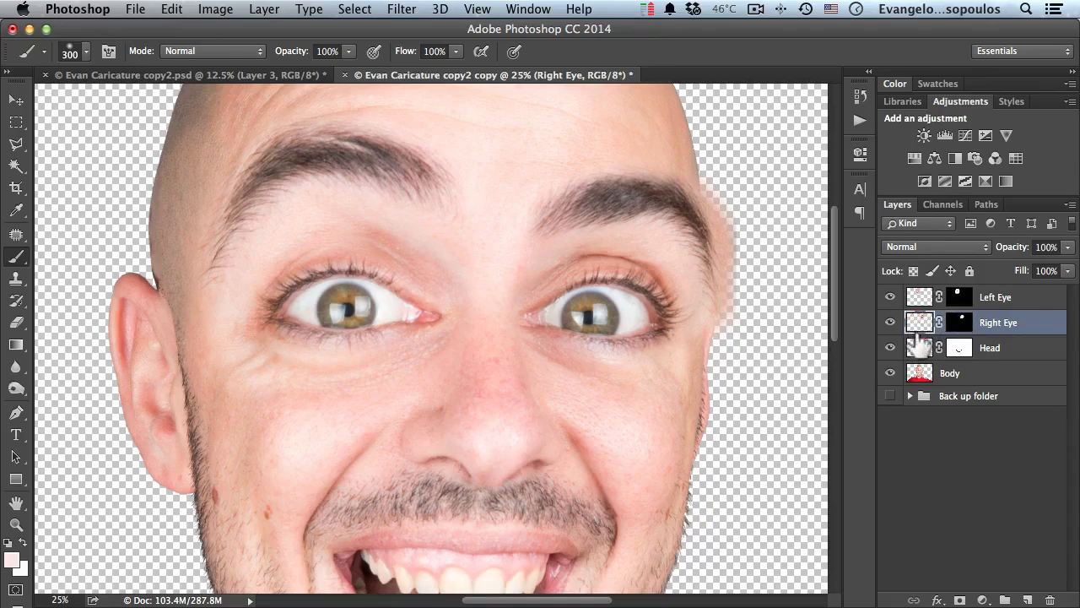
Start Puppet Warp on the Right Eye layer and place pins around the eye and along the eyebrow
left_click(169, 10)
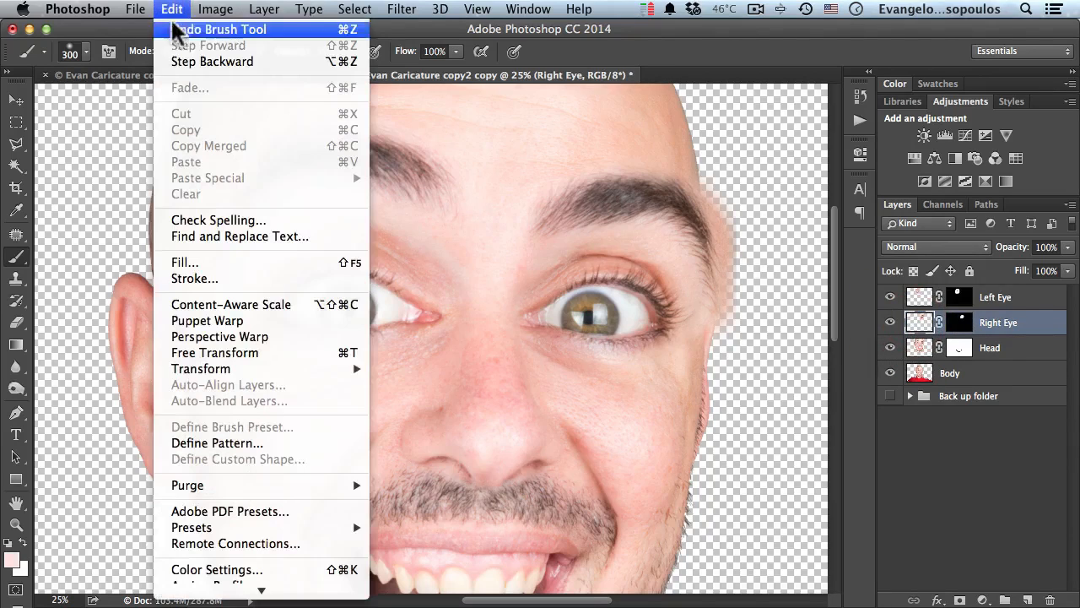
left_click(244, 320)
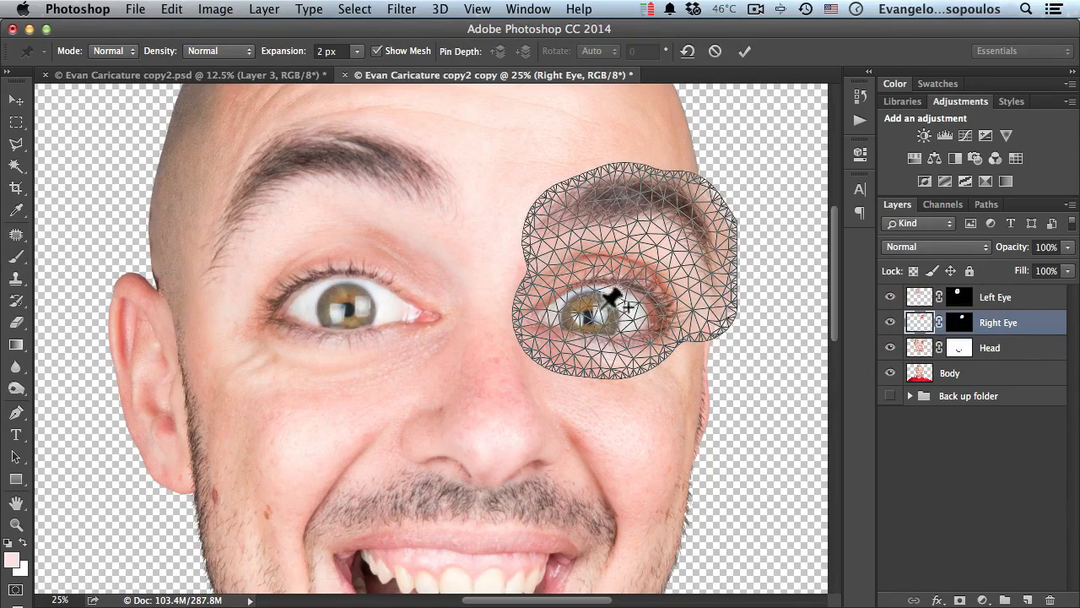
left_click(573, 272)
left_click(611, 272)
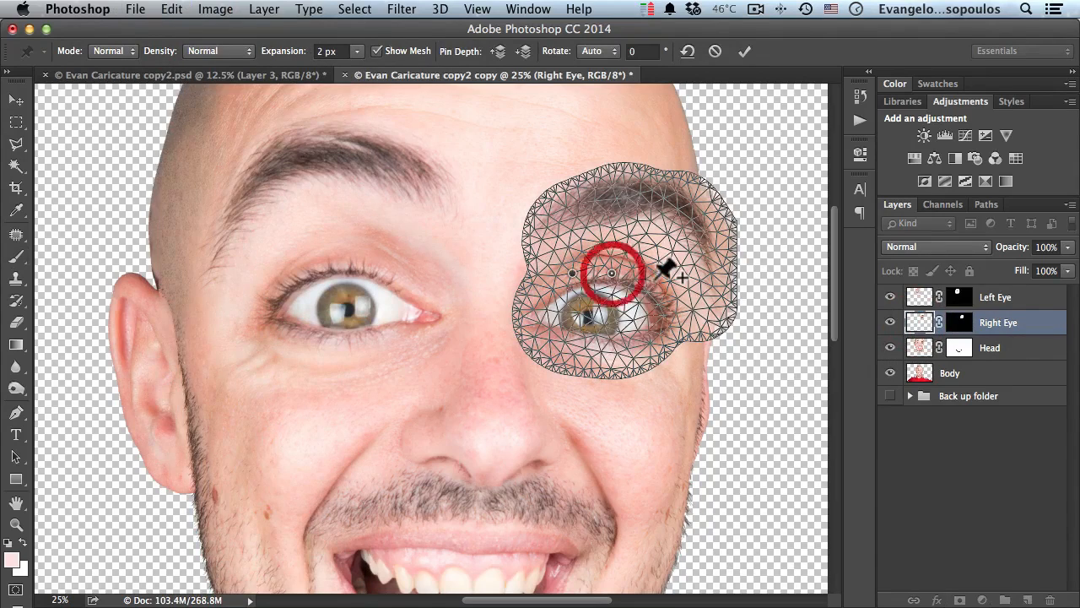
left_click(651, 279)
left_click(673, 311)
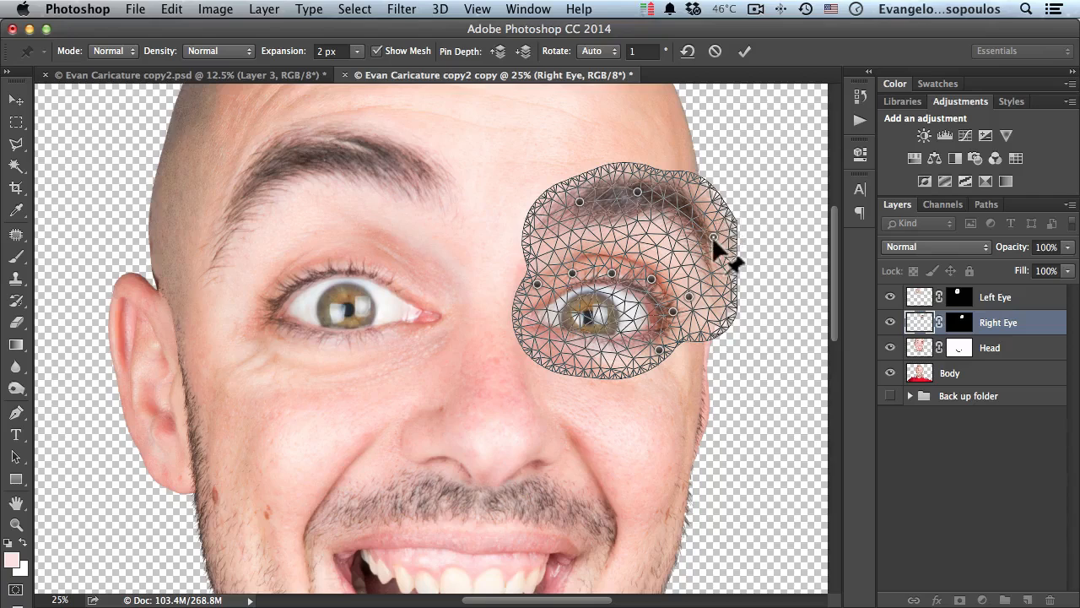
Try to warp the eyebrow's outer end and the skin below it inward, apply the warp, and undo it
left_click_drag(713, 237, 705, 237)
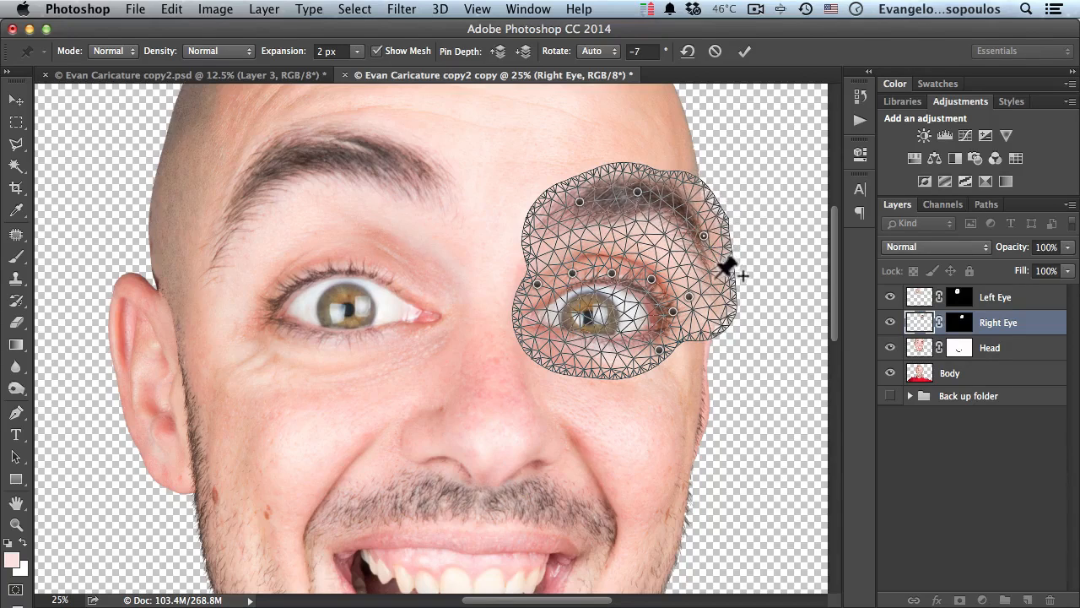
left_click(714, 272)
left_click_drag(713, 275, 693, 226)
left_click(701, 233)
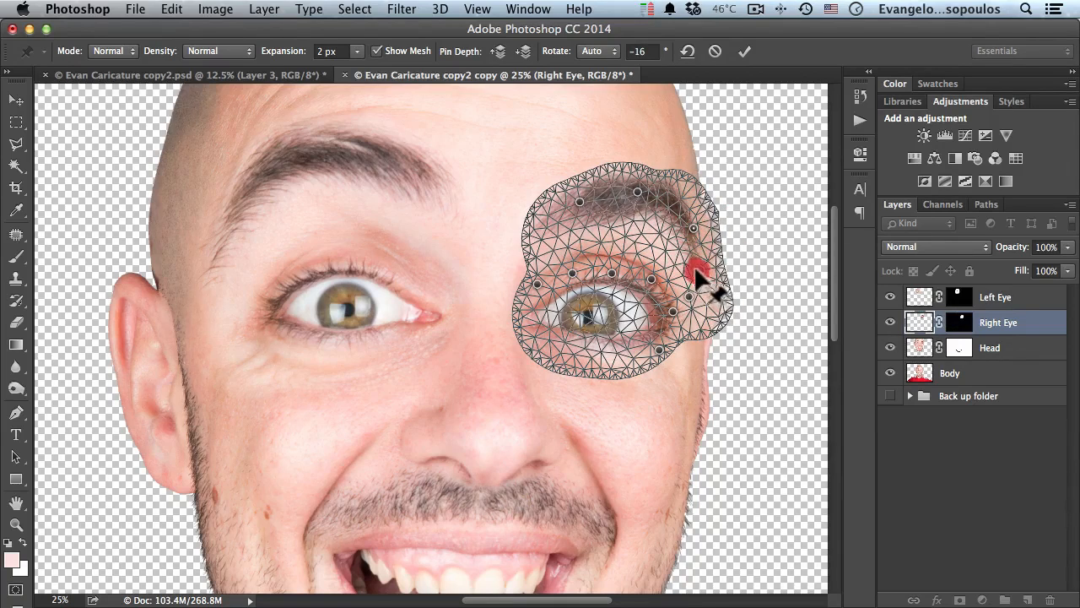
left_click_drag(697, 272, 695, 270)
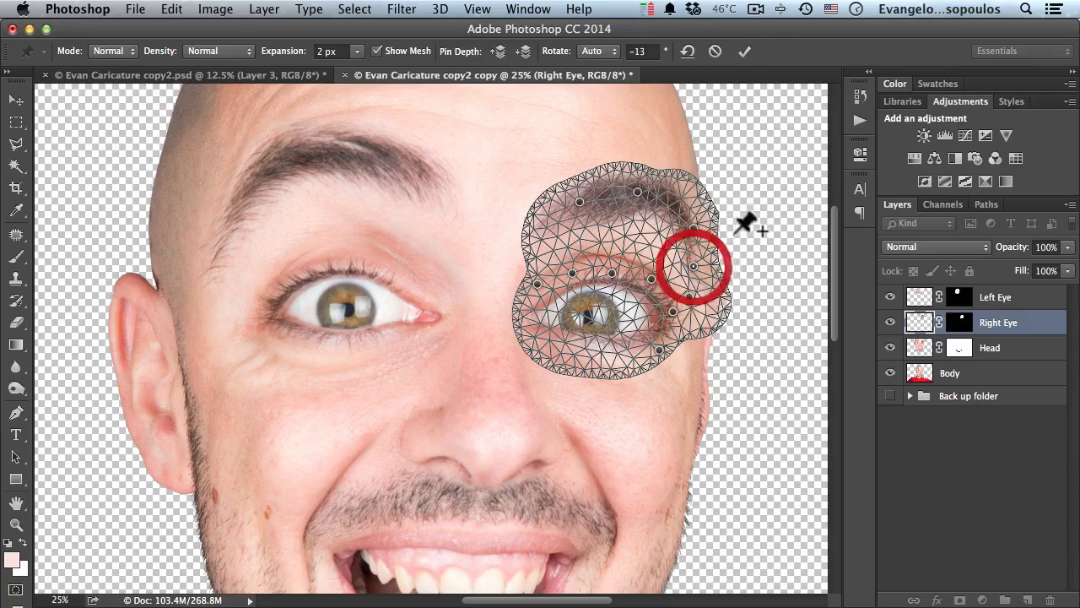
left_click(744, 50)
key("b")
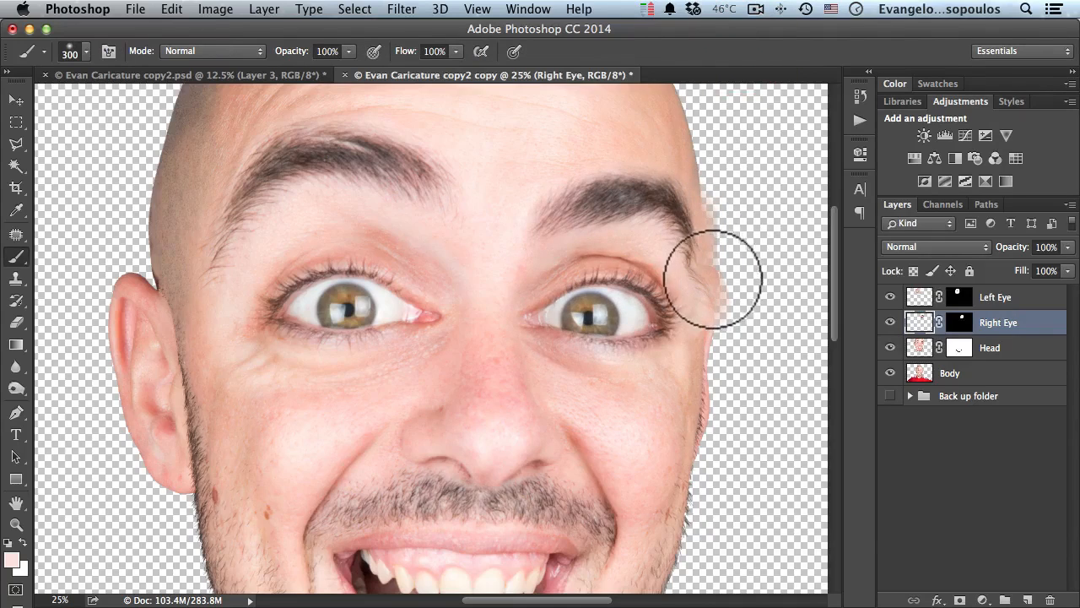
key("alt+super+z")
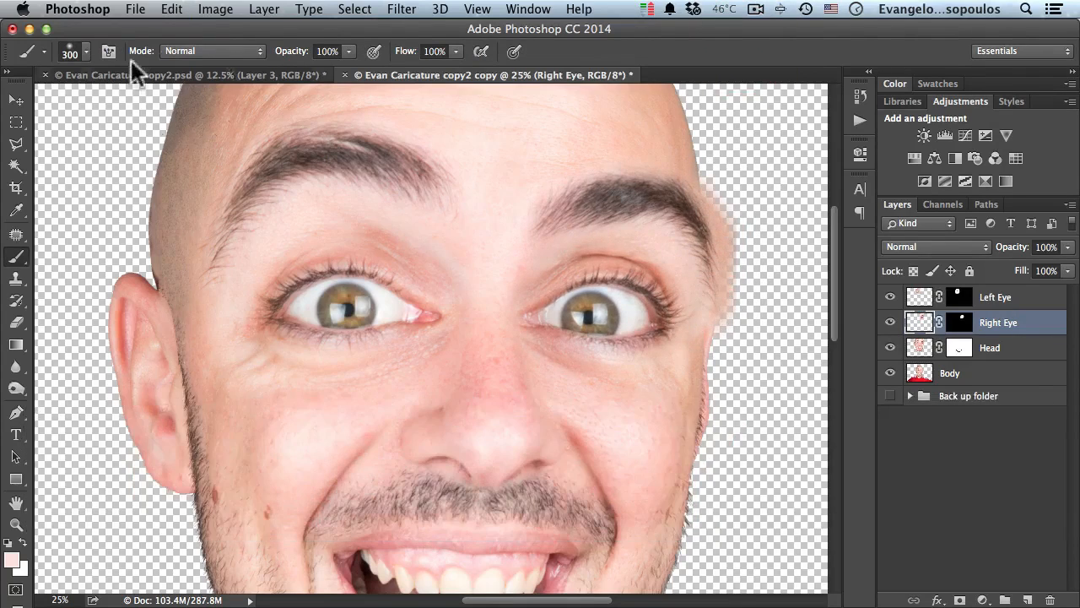
Start Puppet Warp on the Right Eye layer, hide the mesh, and pin the inner eyebrow and the area around the eye
left_click(166, 12)
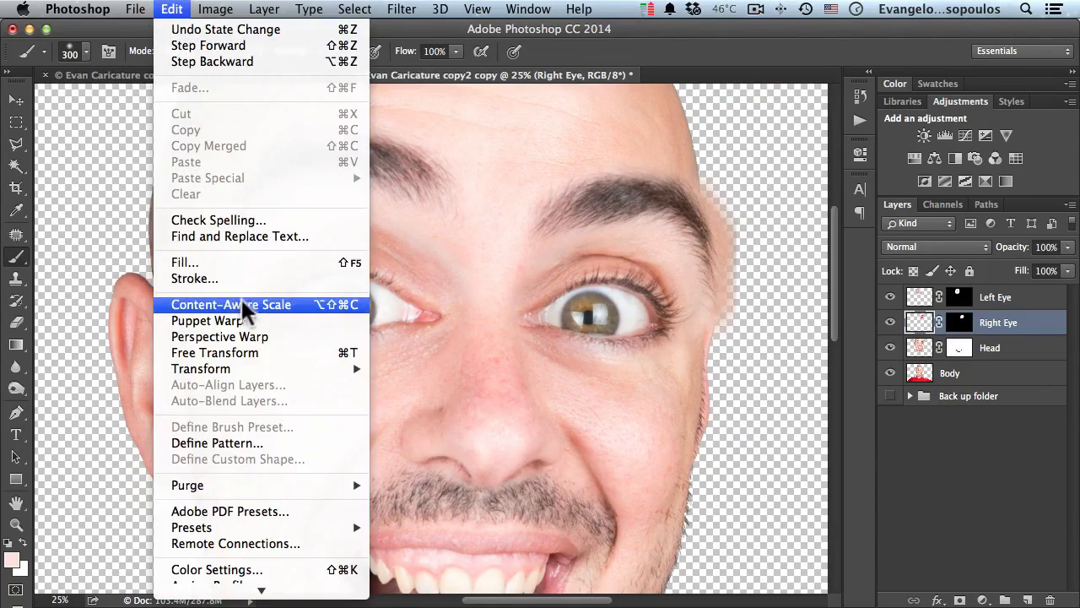
left_click(260, 320)
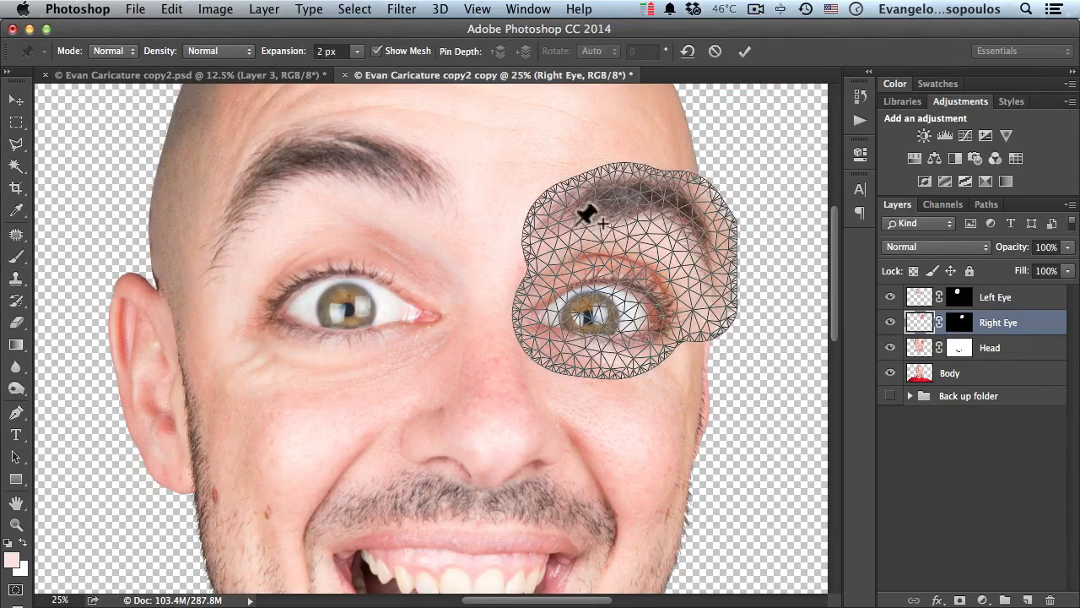
left_click(376, 50)
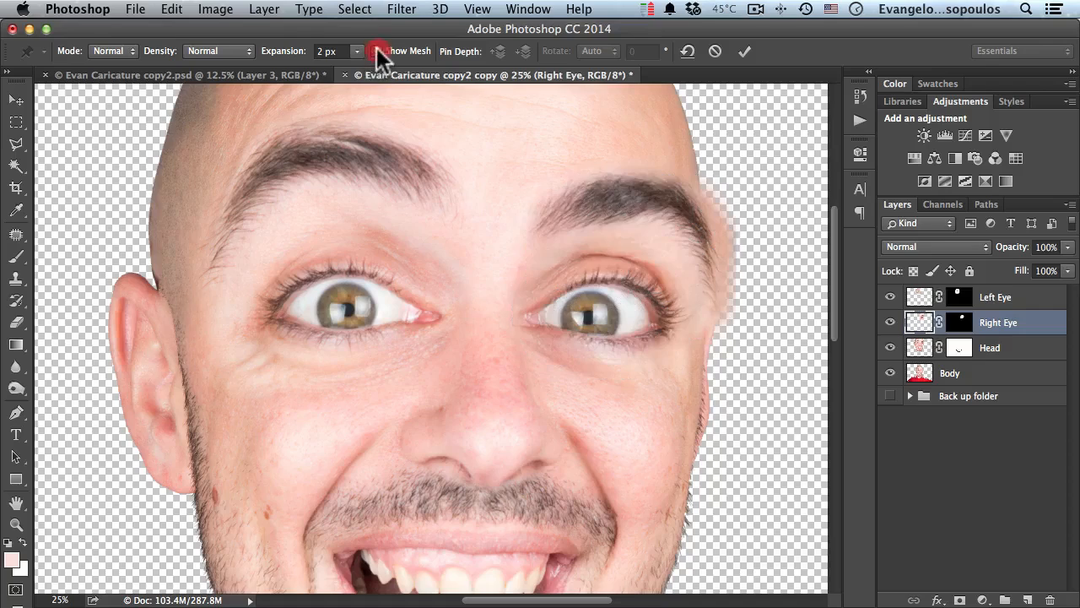
left_click(564, 216)
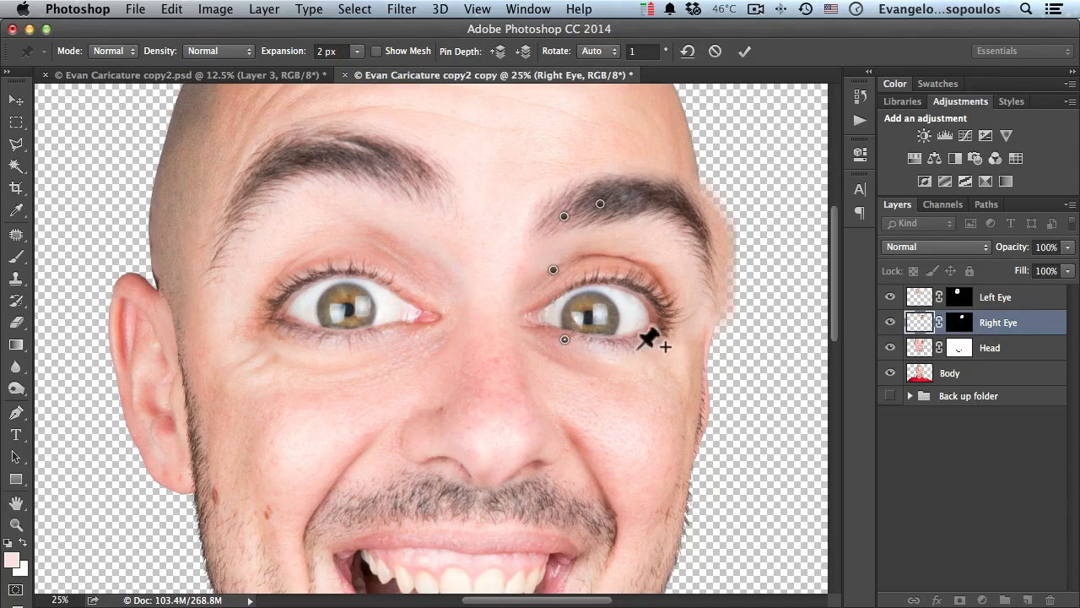
left_click(652, 283)
left_click(611, 258)
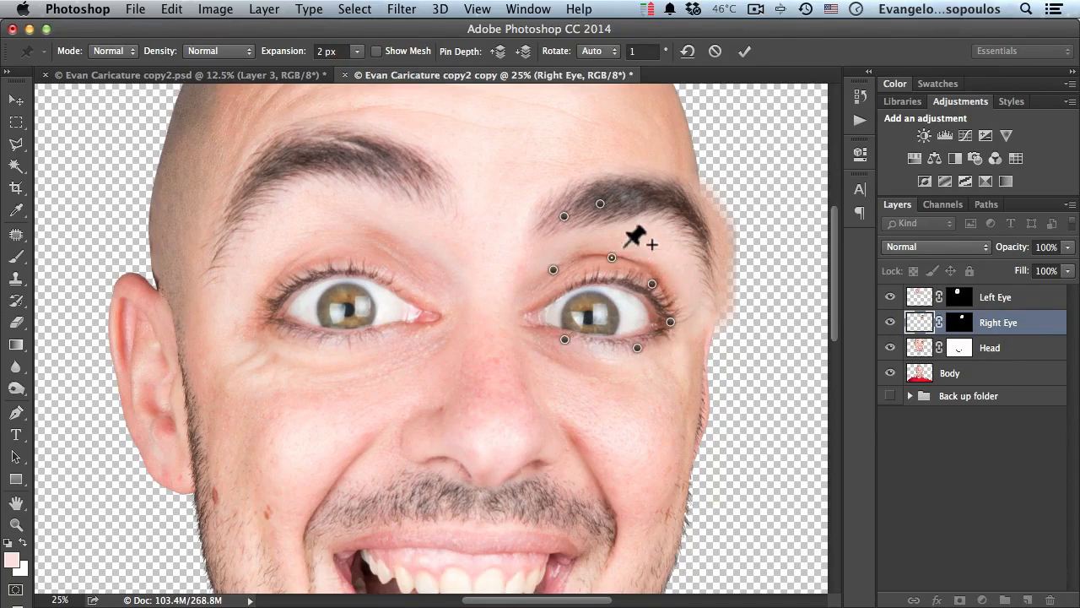
Pin the outer end of the Right Eye layer's eyebrow and the skin below it, and pull both inward toward the face
left_click_drag(706, 235, 689, 226)
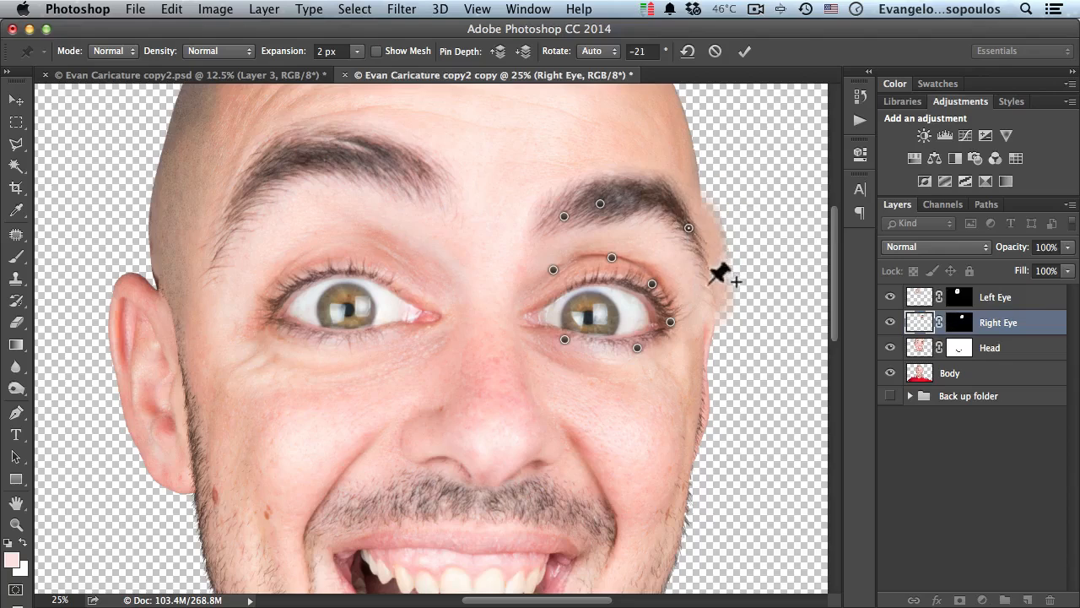
left_click_drag(709, 284, 690, 285)
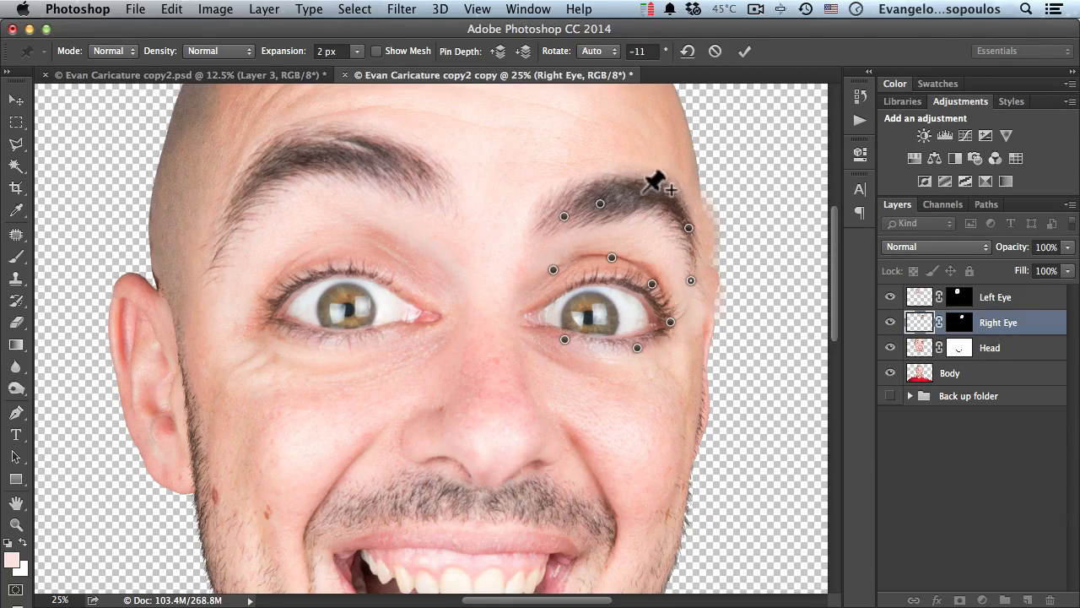
left_click(687, 226)
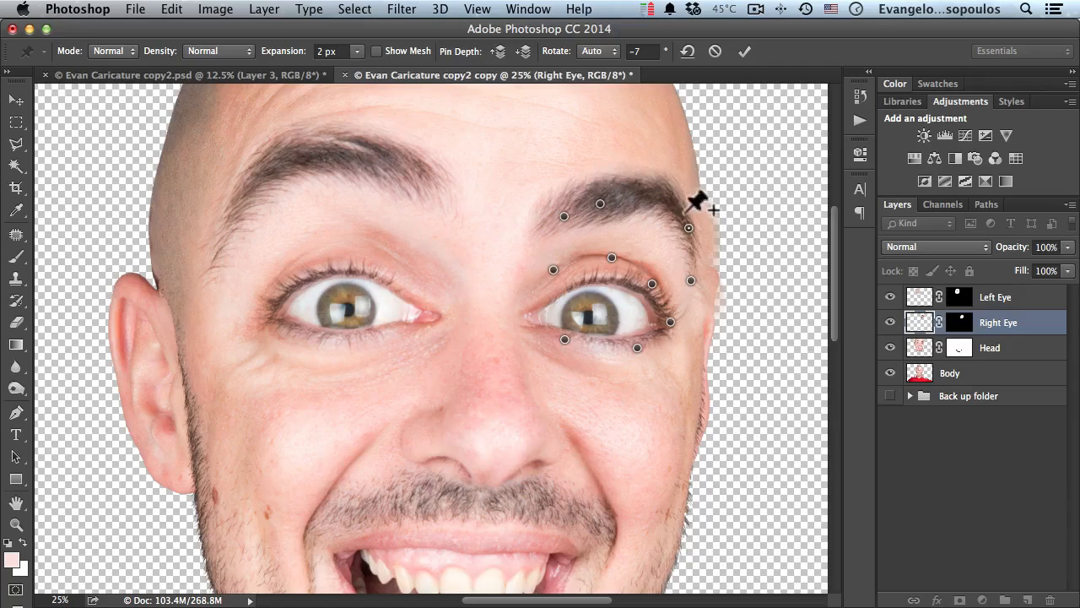
key("space")
mouse_move(473, 131)
left_mouse_down()
mouse_move(478, 273)
mouse_move(479, 146)
left_mouse_up()
left_click_drag(523, 216, 494, 194)
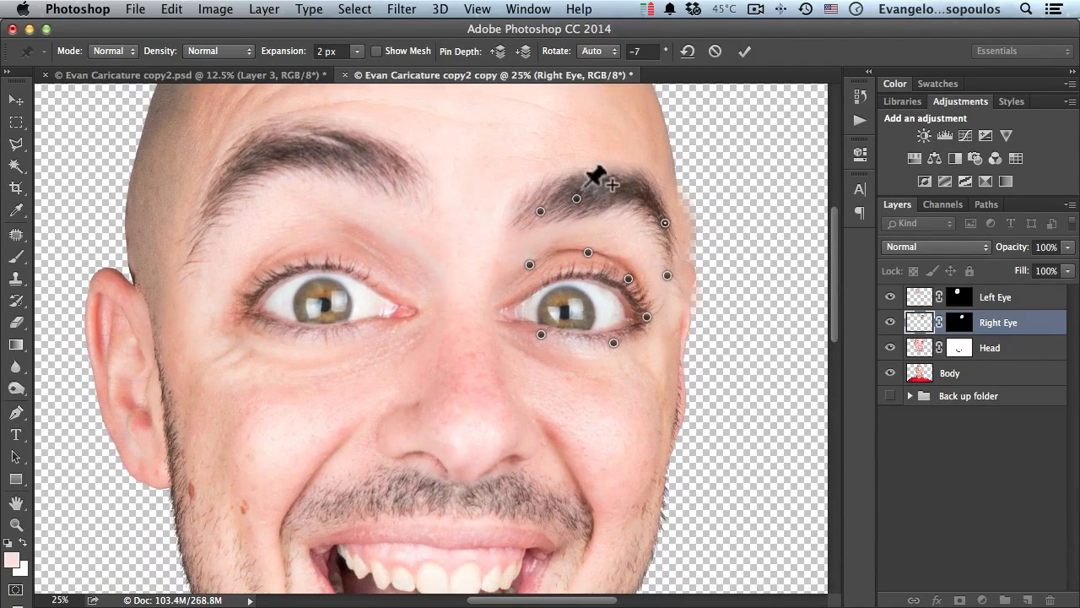
Pin the eyebrow's peak, pull the skin beside the eye's outer corner slightly inward, and apply the Puppet Warp
left_click_drag(622, 181, 615, 178)
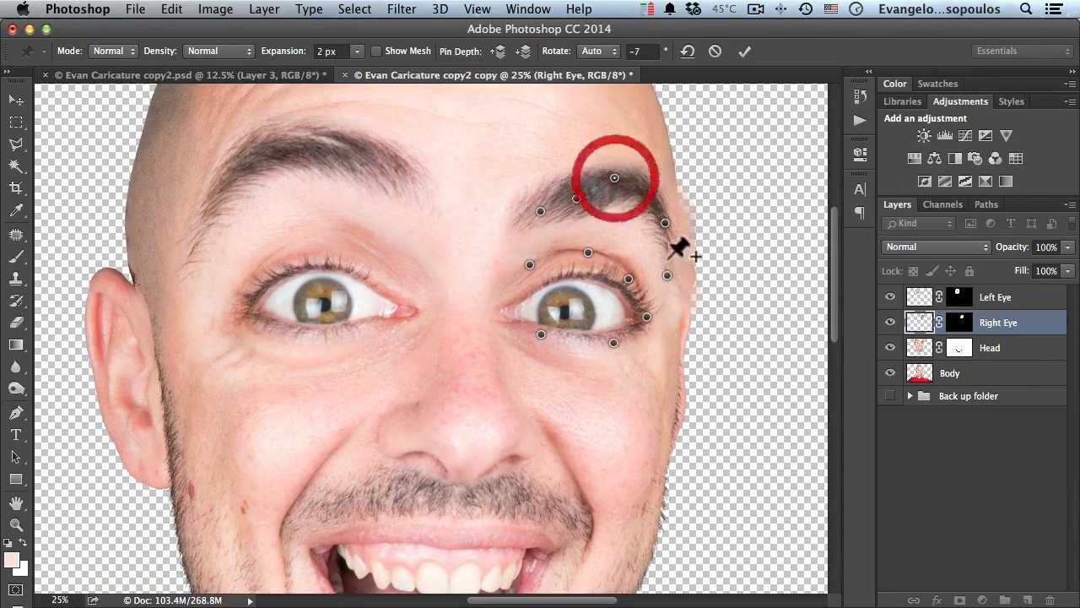
left_click_drag(666, 277, 664, 277)
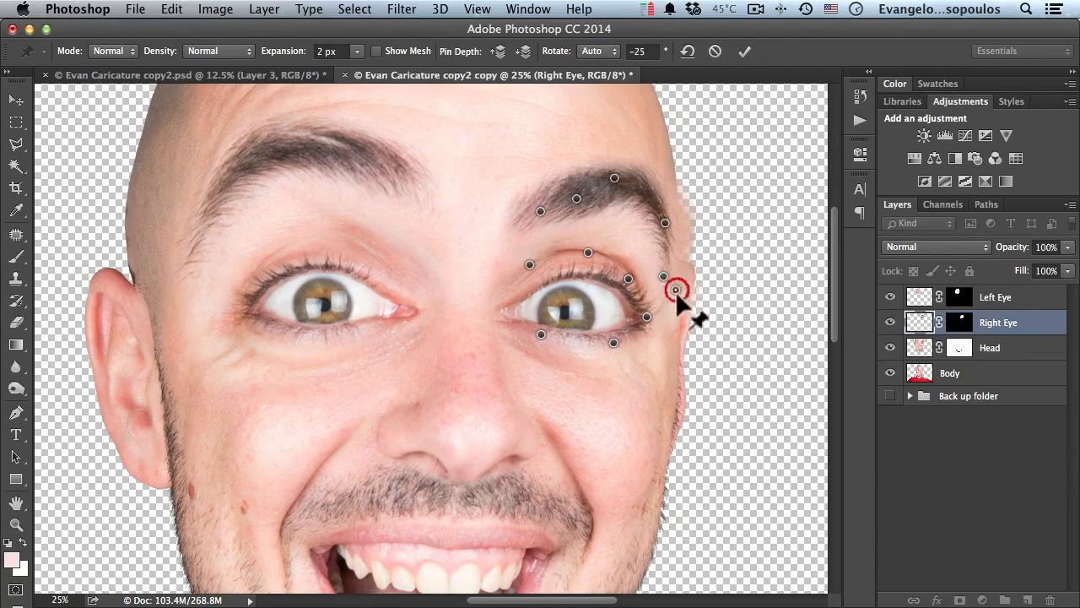
left_click_drag(675, 291, 666, 295)
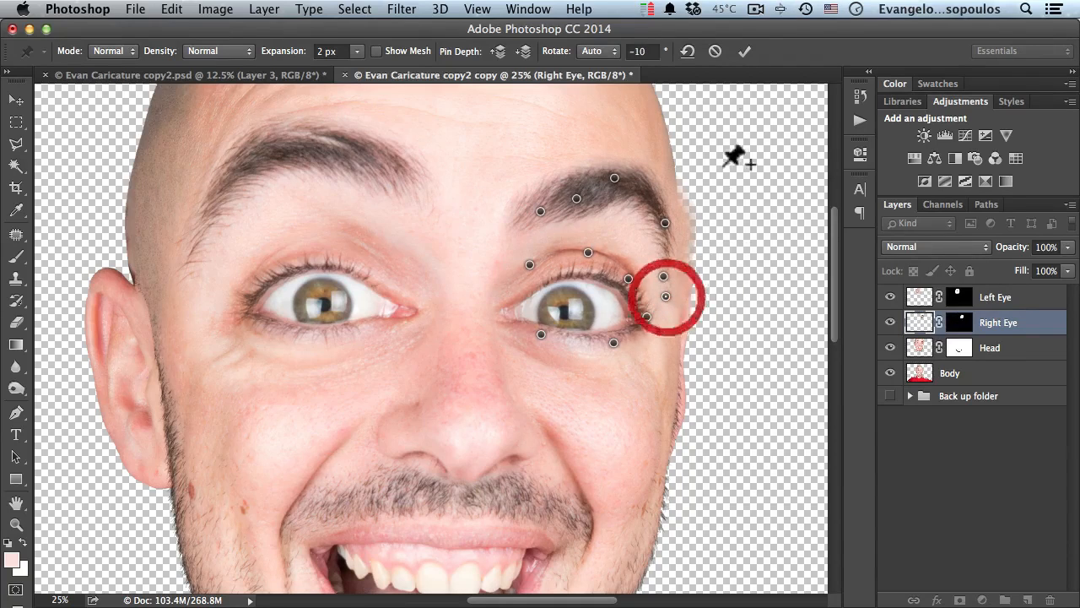
left_click(744, 51)
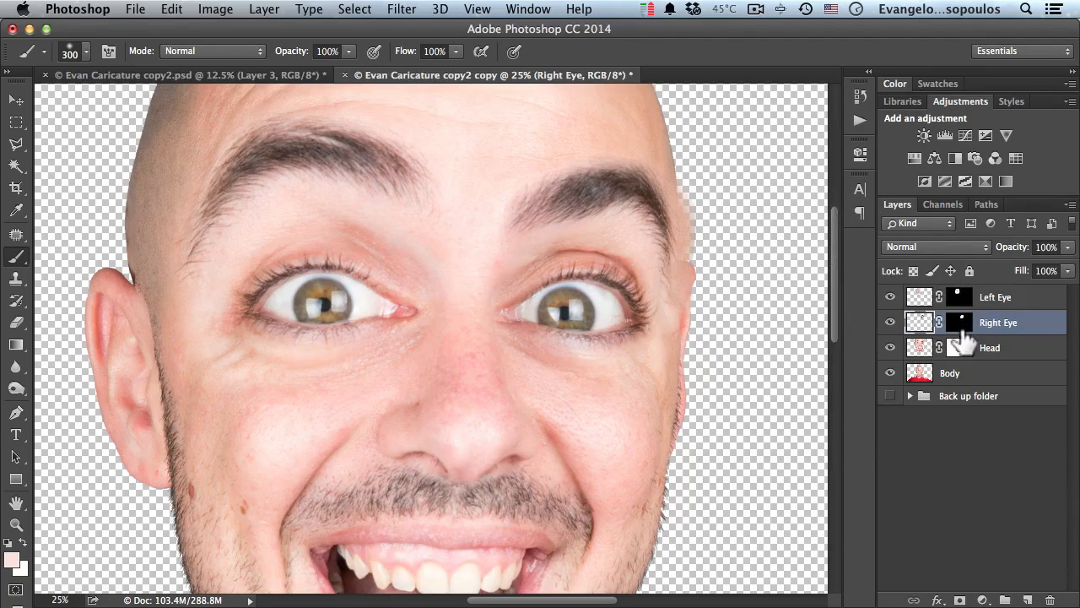
Target the Right Eye mask and paint it black along the head's outer edge to hide the skin extending past the outline
left_click(961, 326)
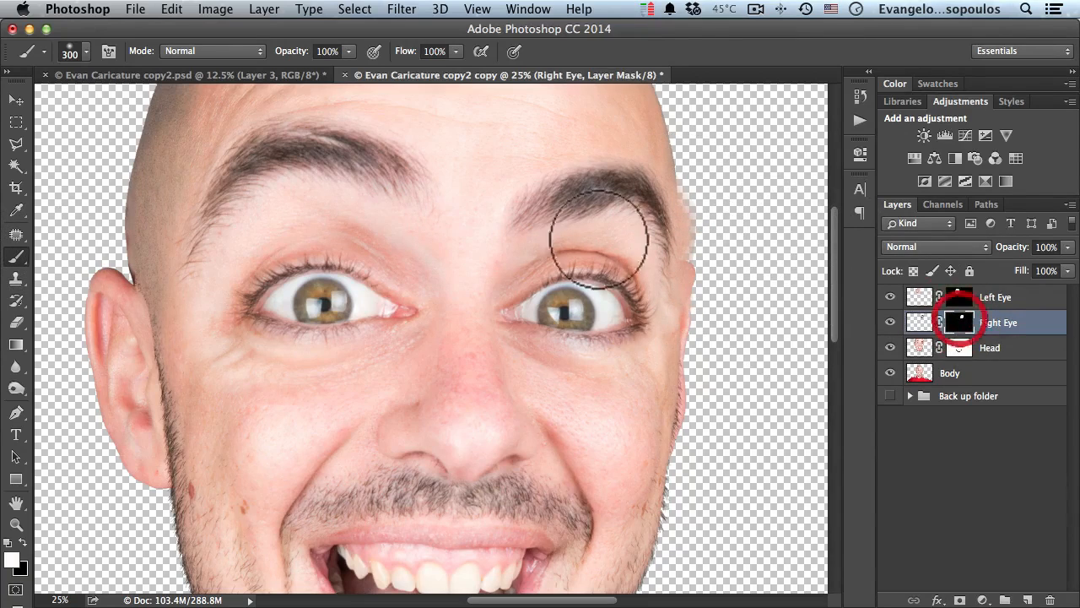
left_click(23, 543)
mouse_move(695, 199)
left_mouse_down()
mouse_move(701, 249)
mouse_move(682, 337)
mouse_move(682, 274)
mouse_move(665, 281)
left_mouse_up()
key("super+z")
key("super+space")
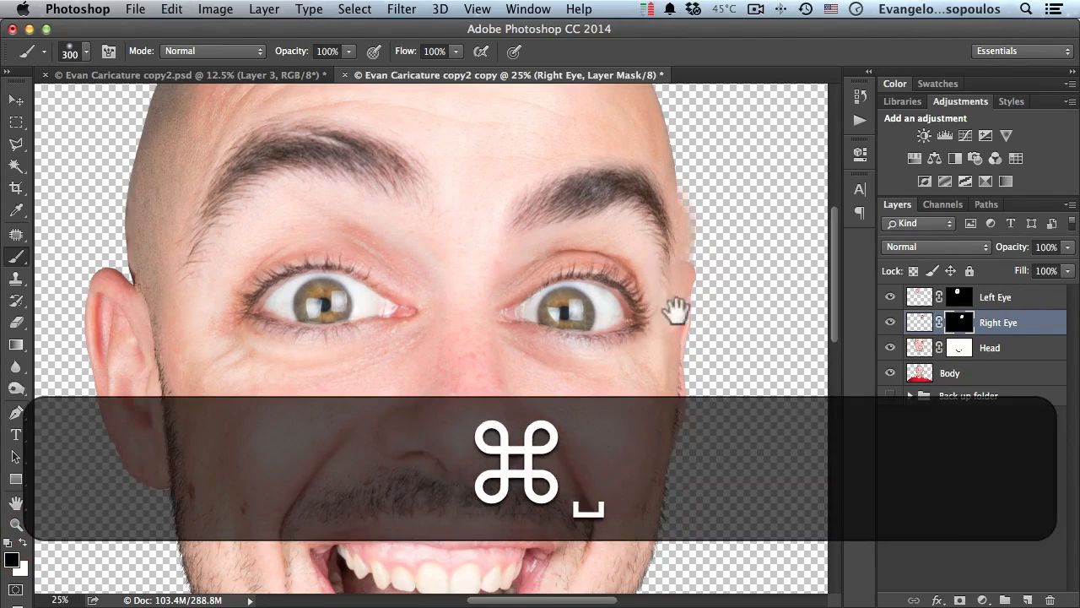
left_click(679, 311, "super")
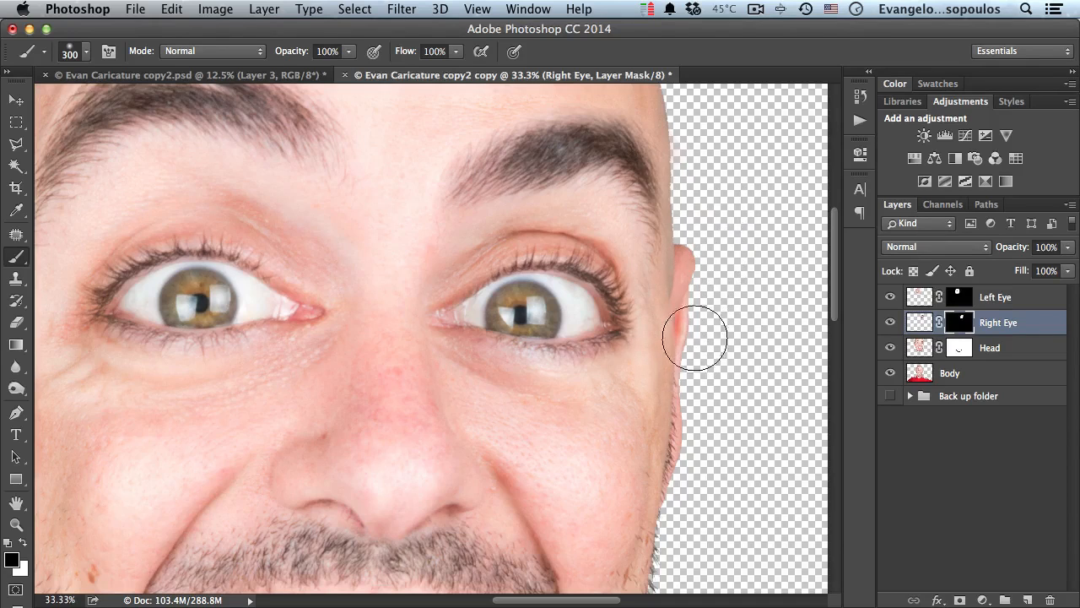
key("space")
left_click_drag(689, 255, 692, 328)
Reduce the brush size to 125 and paint the Right Eye mask white over the skin beside the eye's outer corner
left_click(706, 274, "alt")
left_click(708, 275, "alt")
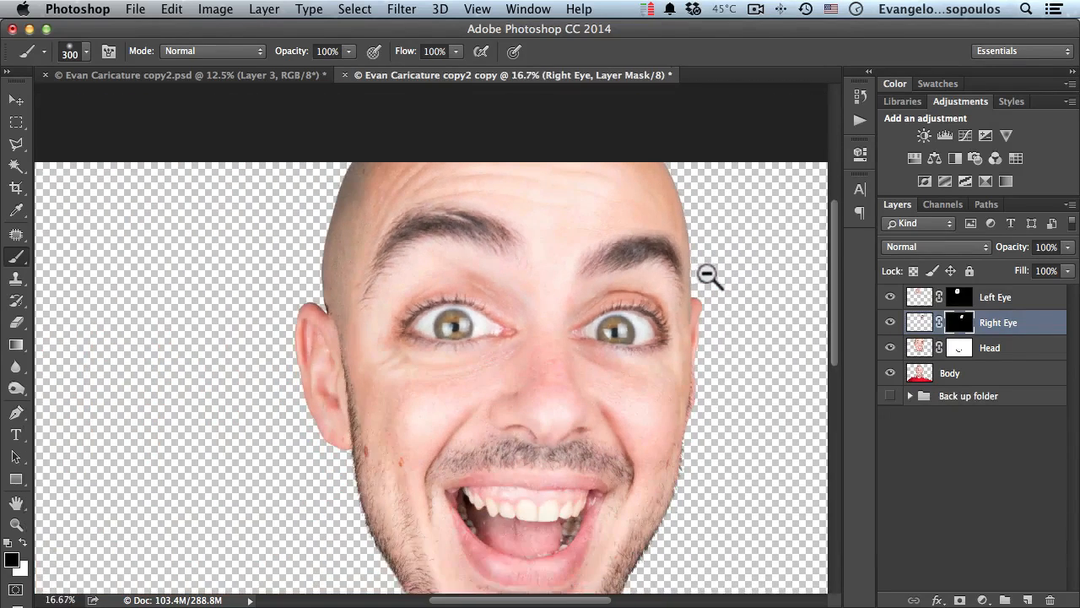
left_click(710, 278, "alt")
left_click(564, 216, "super")
left_click(561, 218, "super")
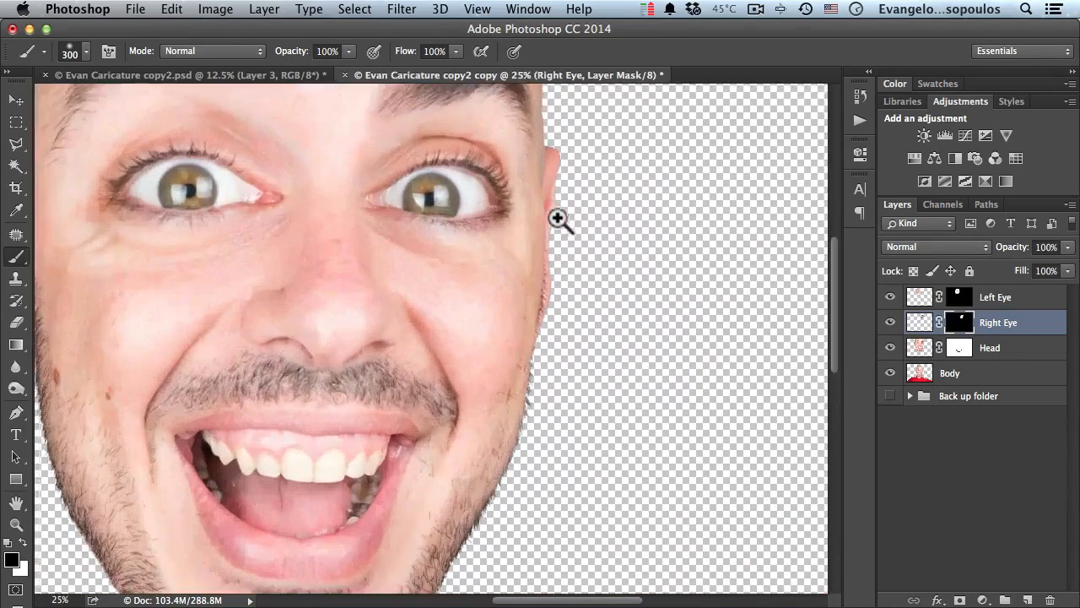
left_click(559, 211, "super")
left_click(557, 194, "super")
mouse_move(521, 182)
left_mouse_down()
mouse_move(523, 325)
mouse_move(549, 320)
left_mouse_up()
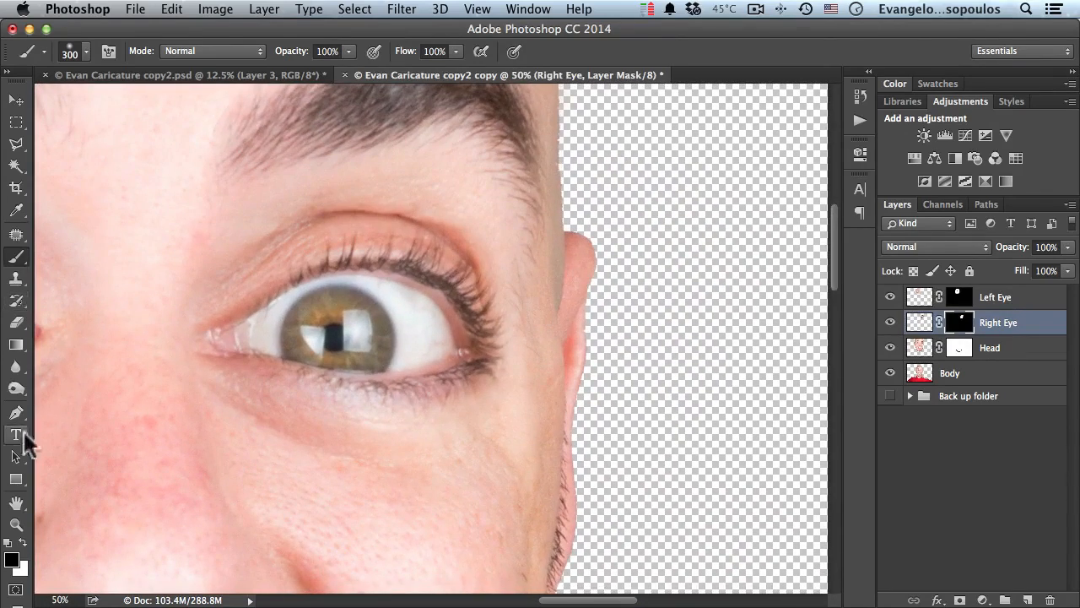
key("bracketleft")
key("bracketleft")
key("bracketleft")
key("bracketleft")
key("bracketleft")
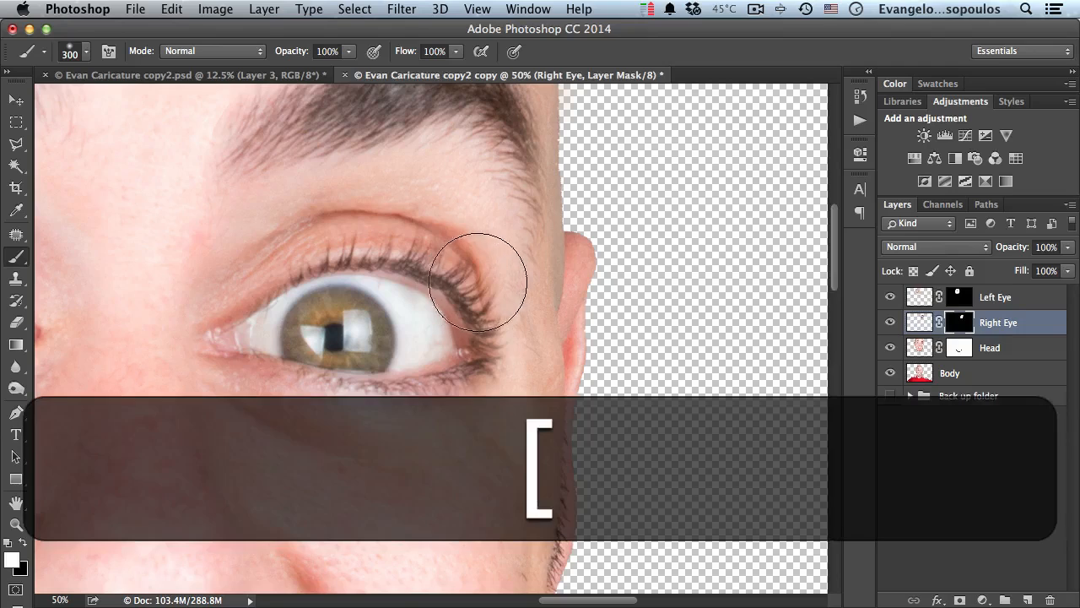
left_click(513, 313)
mouse_move(513, 313)
left_mouse_down()
mouse_move(506, 270)
mouse_move(525, 370)
mouse_move(517, 380)
mouse_move(507, 365)
mouse_move(492, 406)
mouse_move(511, 418)
mouse_move(488, 435)
mouse_move(562, 372)
mouse_move(557, 414)
left_mouse_up()
key("x")
Set the brush opacity to 42% and paint the Right Eye mask black around the eyebrow and inner eye to soften the seams
key("alt+super+space")
left_click(563, 374, "alt+super")
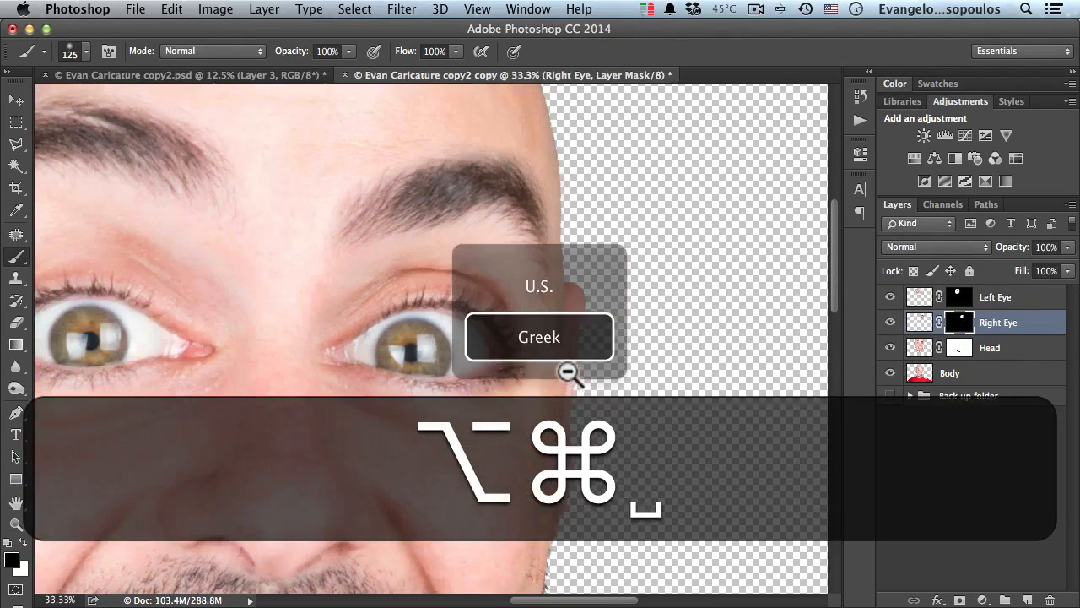
left_click(527, 439, "alt+super")
key("super+space")
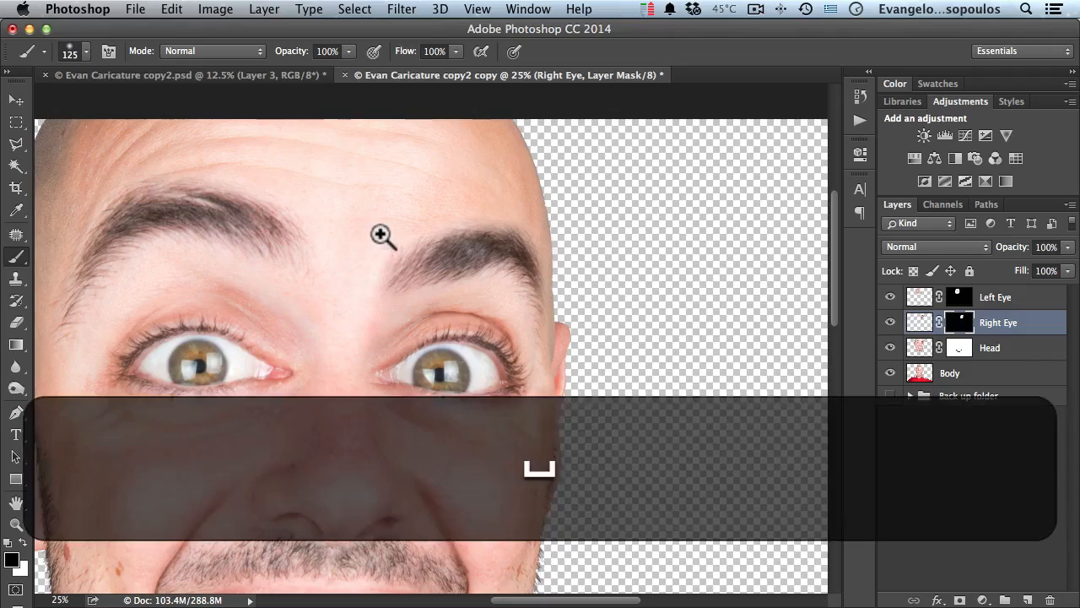
left_click(388, 240, "super")
left_click(389, 253, "super")
left_click(377, 279, "super")
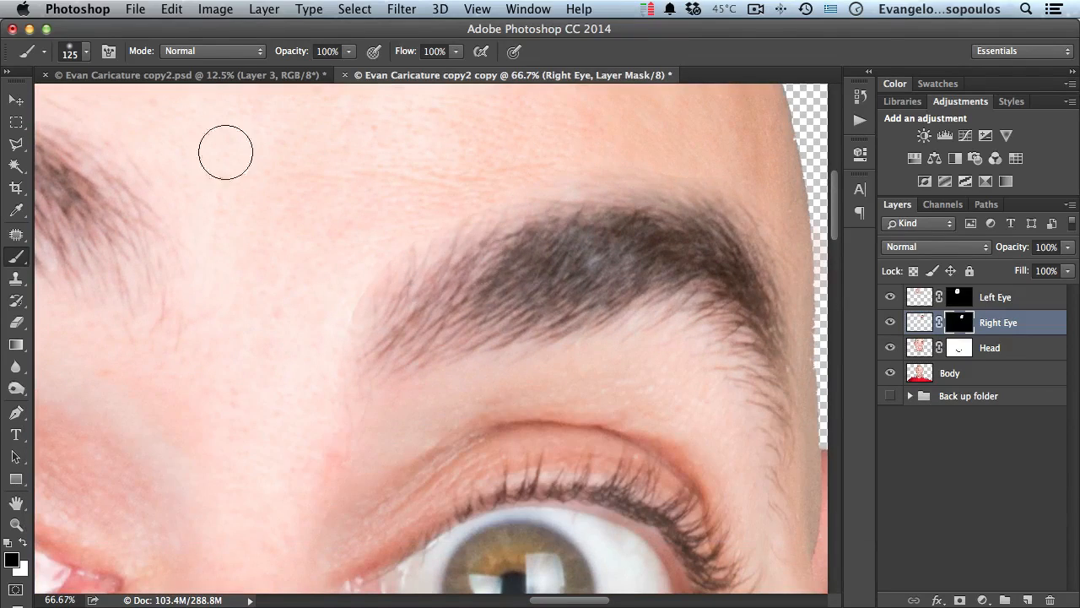
left_click_drag(285, 60, 253, 61)
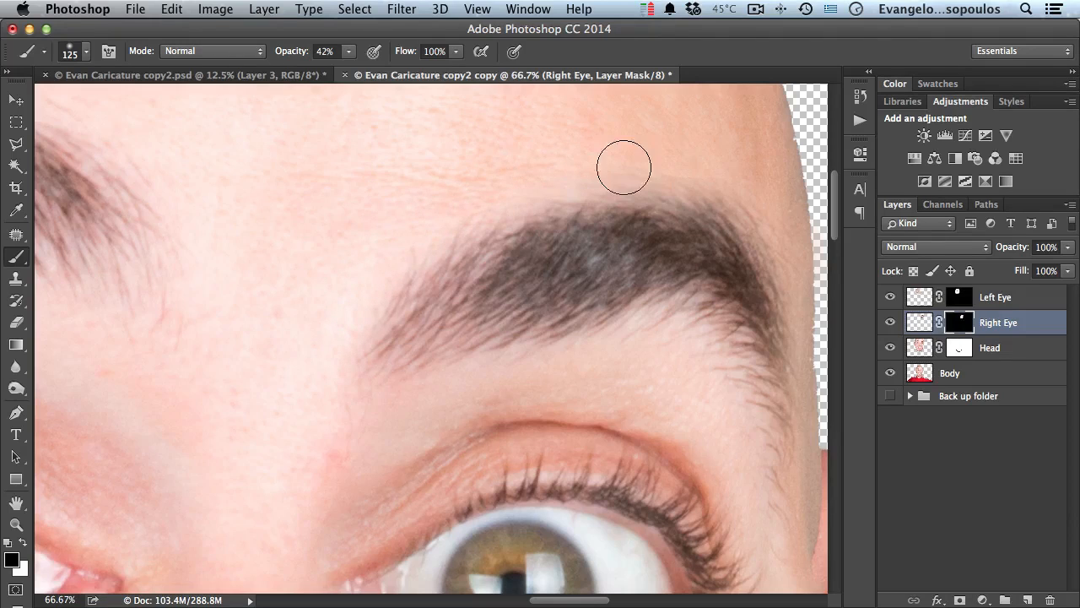
mouse_move(716, 170)
left_mouse_down()
mouse_move(603, 197)
mouse_move(473, 188)
left_mouse_up()
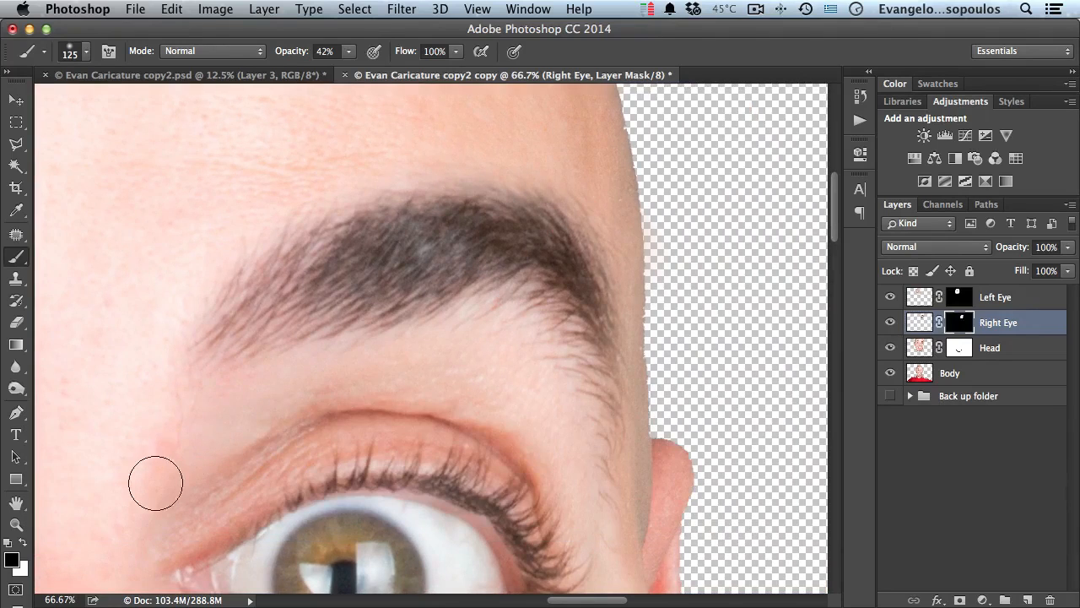
left_click_drag(274, 321, 258, 210)
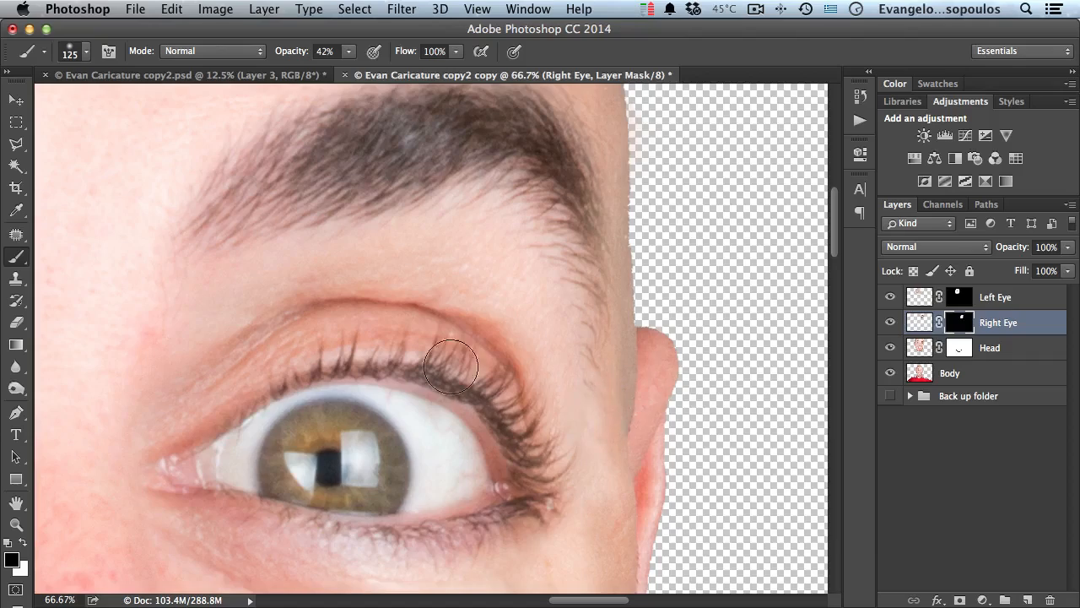
left_click(446, 307, "alt+super")
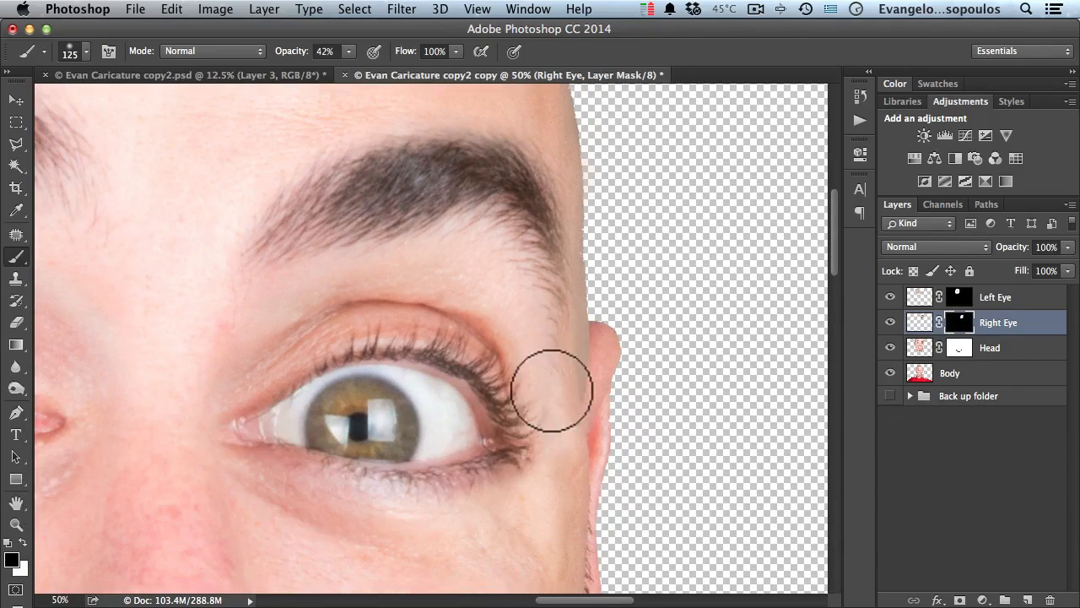
left_click(473, 314, "alt+super")
left_click(473, 310, "alt+super")
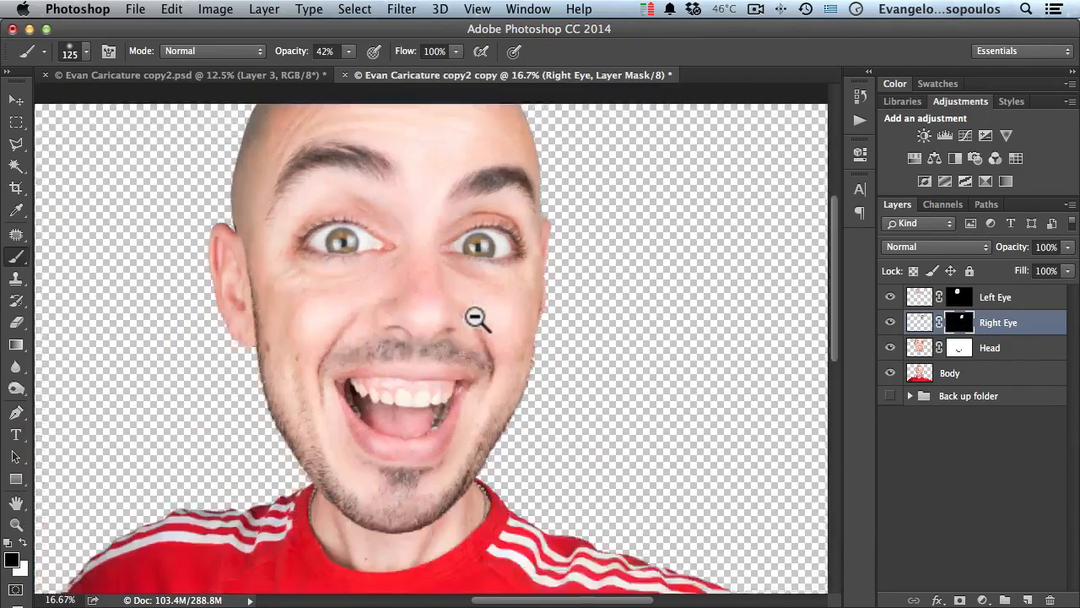
left_click(475, 316, "alt+super")
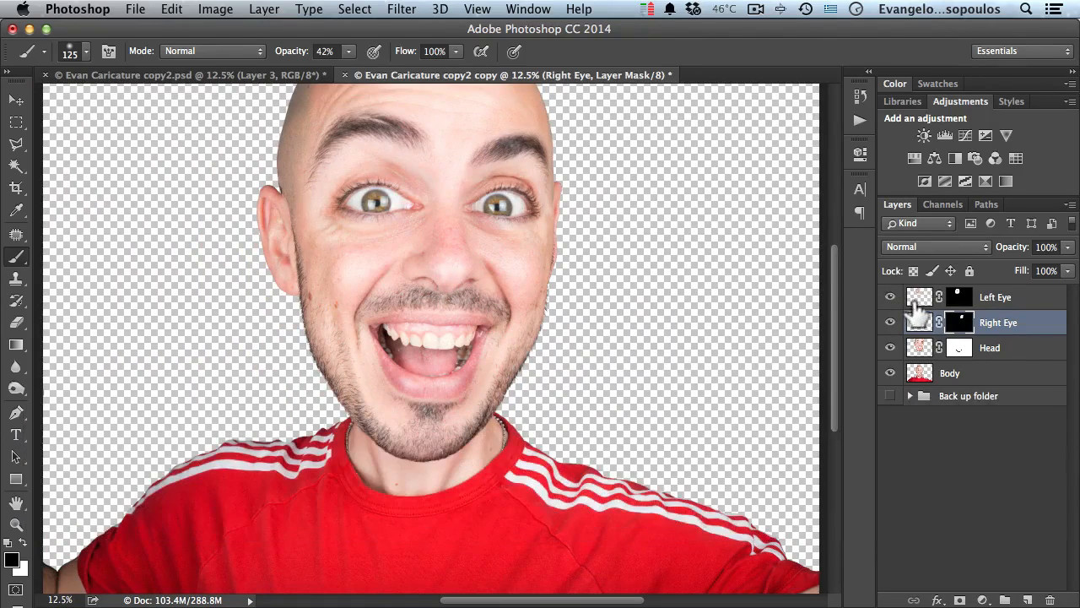
Target the Right Eye layer's image instead of its mask and nudge it slightly upward with the Move tool
left_click(919, 323)
key("v")
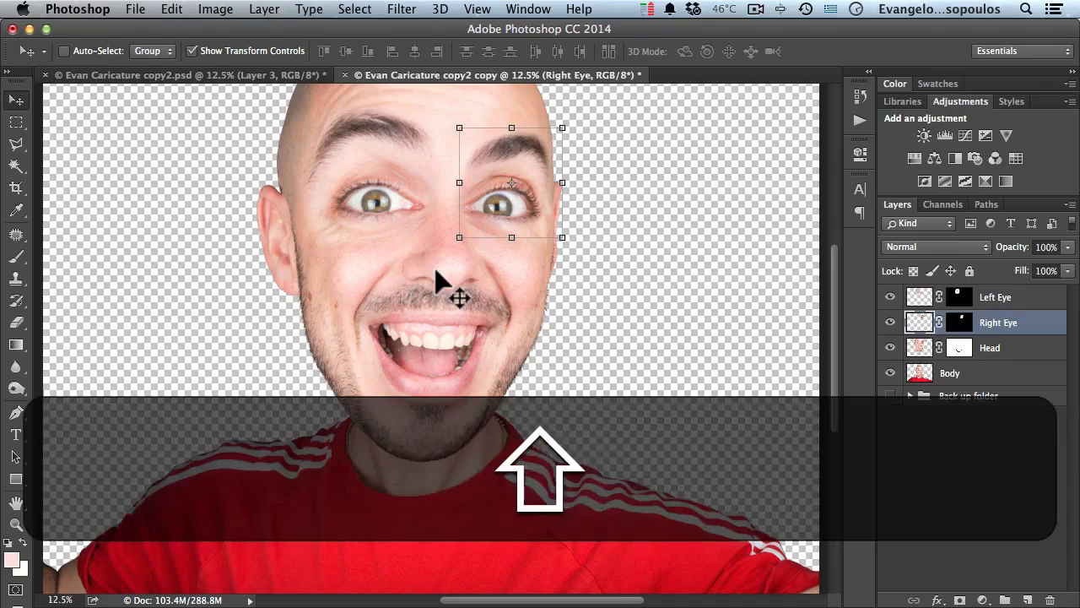
key("shift+Up")
key("shift+Up")
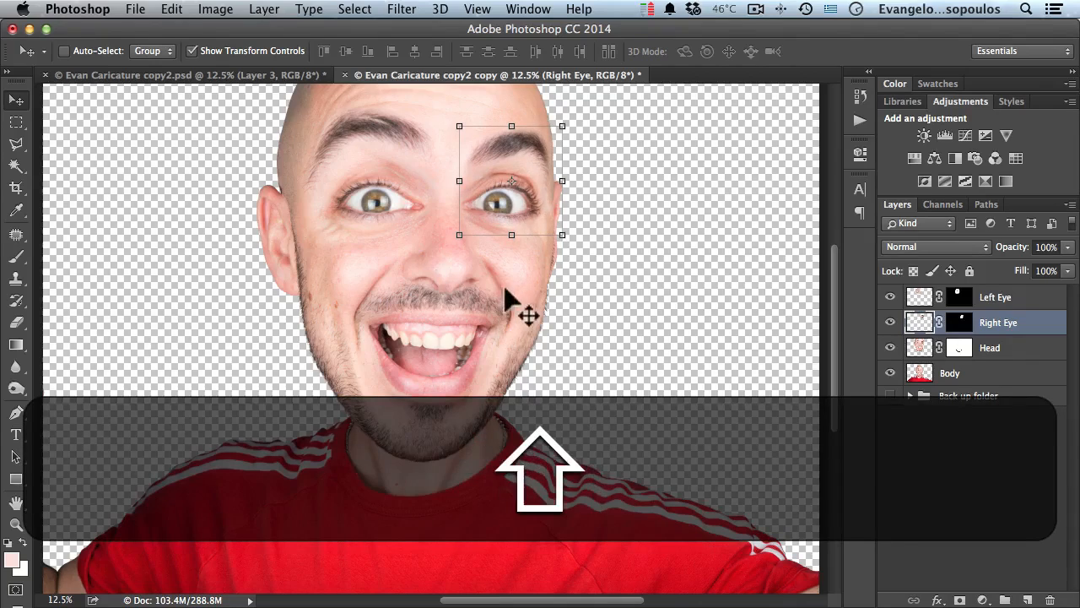
Undo the sideways move of the Right Eye layer and nudge the layer very slightly down to fine-tune its height
left_click(490, 313, "super")
left_click(486, 313, "super")
left_click(487, 313, "super")
left_click_drag(472, 347, 495, 464)
left_click_drag(457, 298, 389, 326)
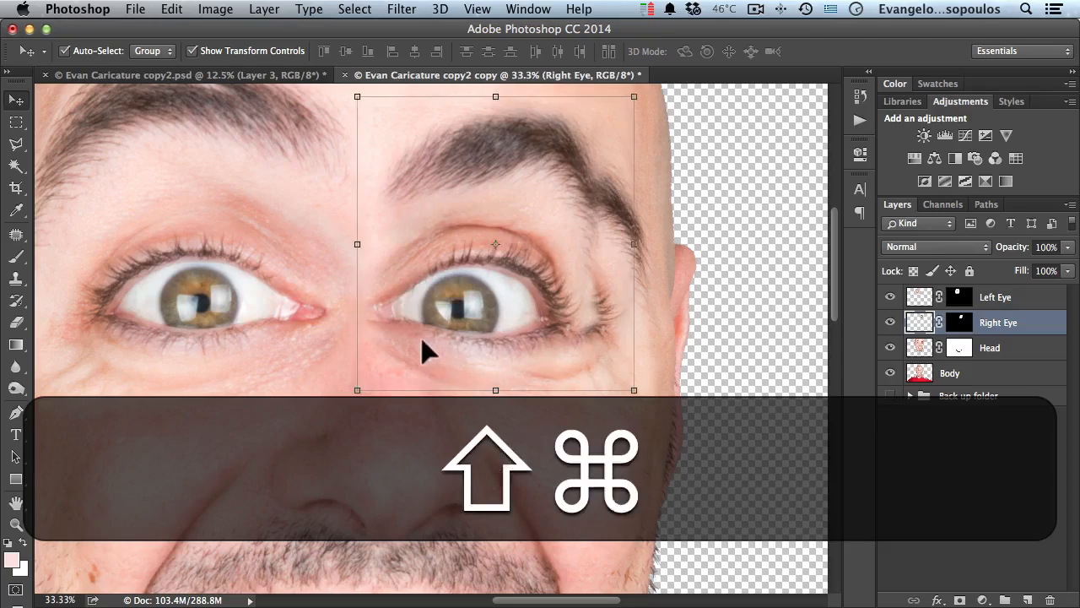
key("super+shift+z")
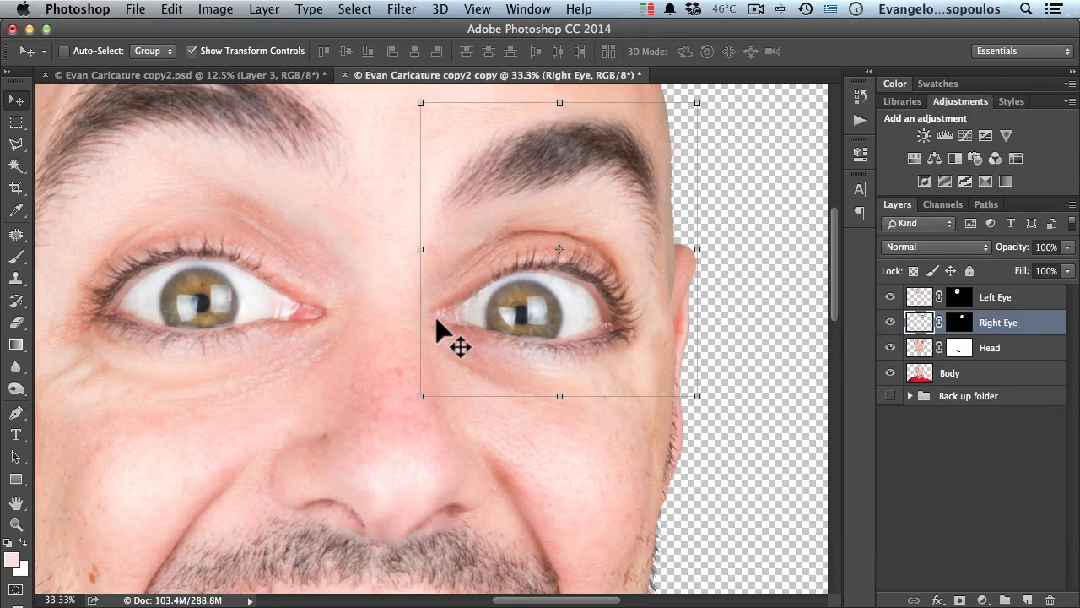
key("Down")
key("Down")
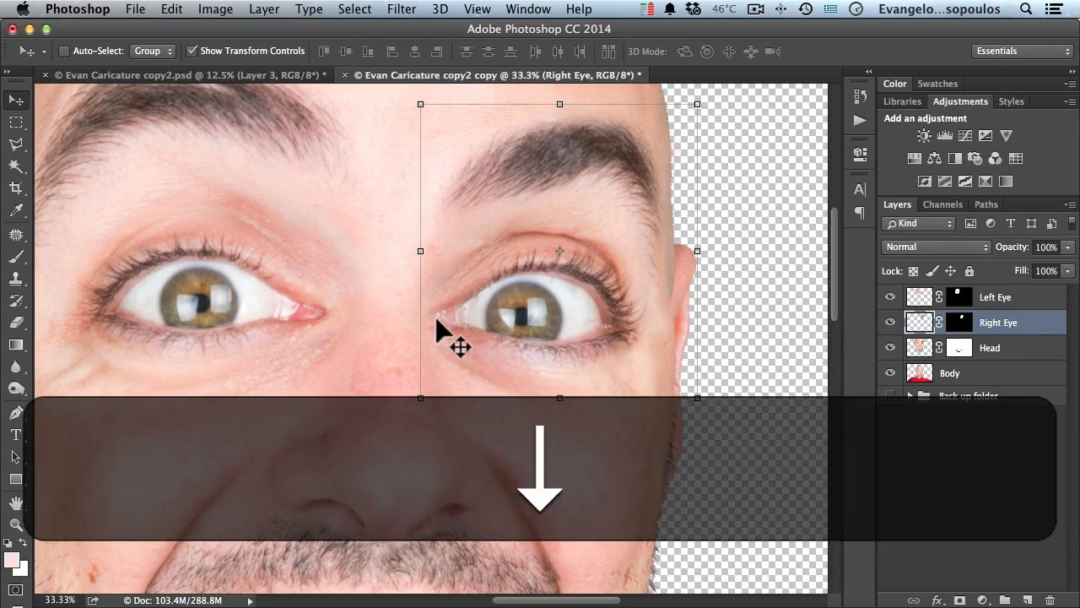
key("Up")
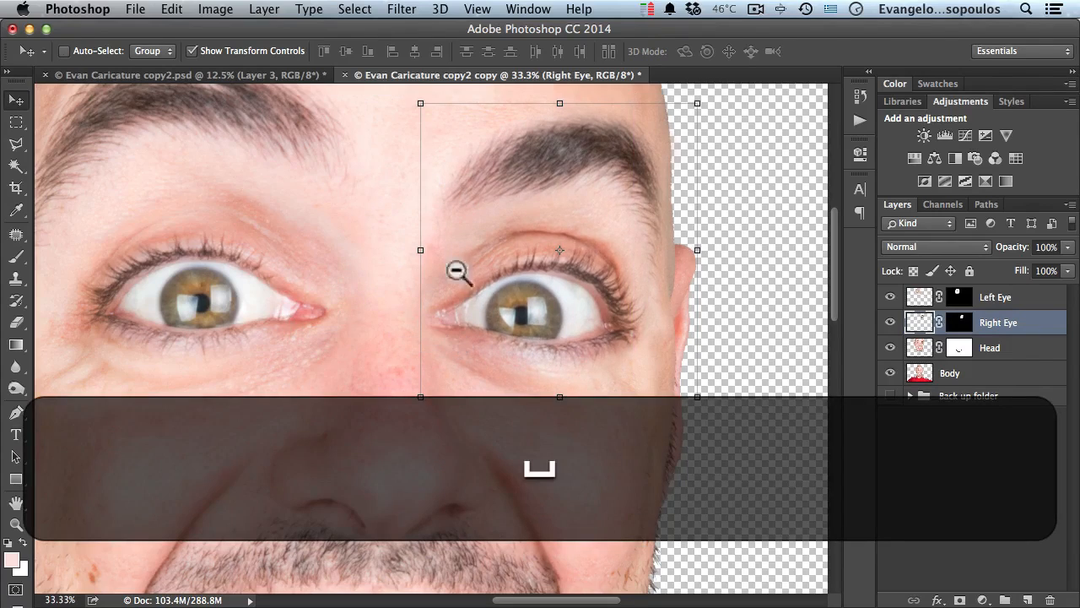
Select the Head, Right Eye and Left Eye layers together and merge them into a single layer
left_click(414, 306, "alt")
left_click(414, 306, "alt")
left_click(410, 319, "alt")
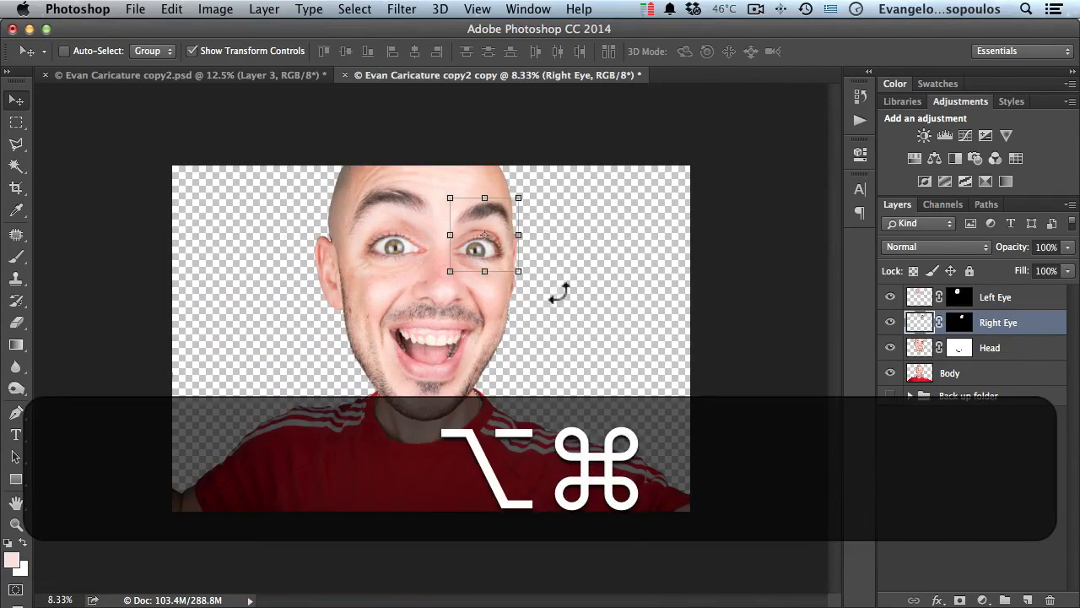
left_click(950, 459)
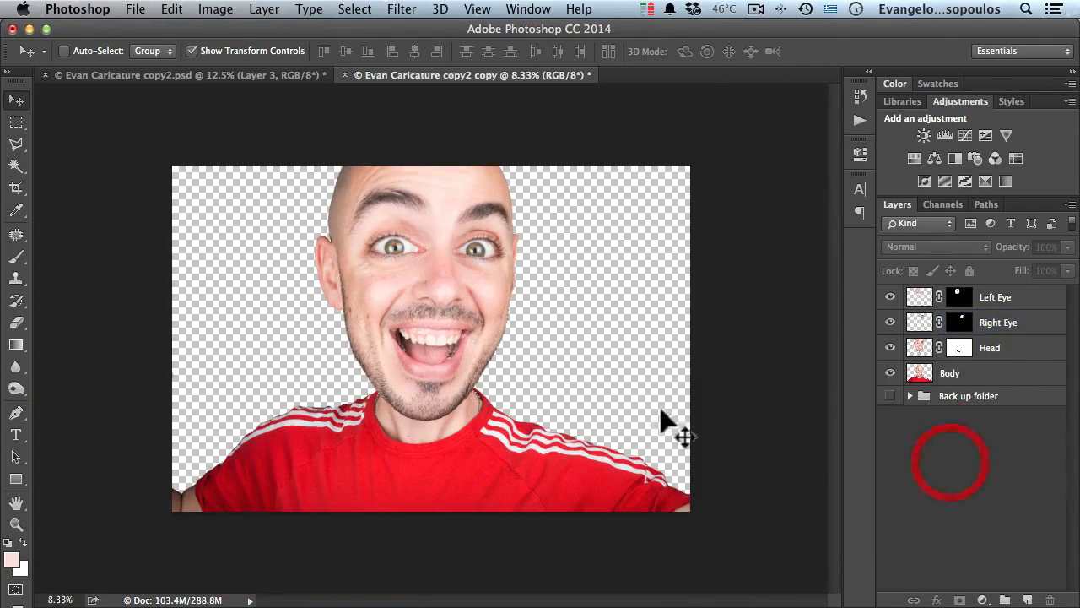
left_click(1011, 349)
left_click(1009, 301, "shift")
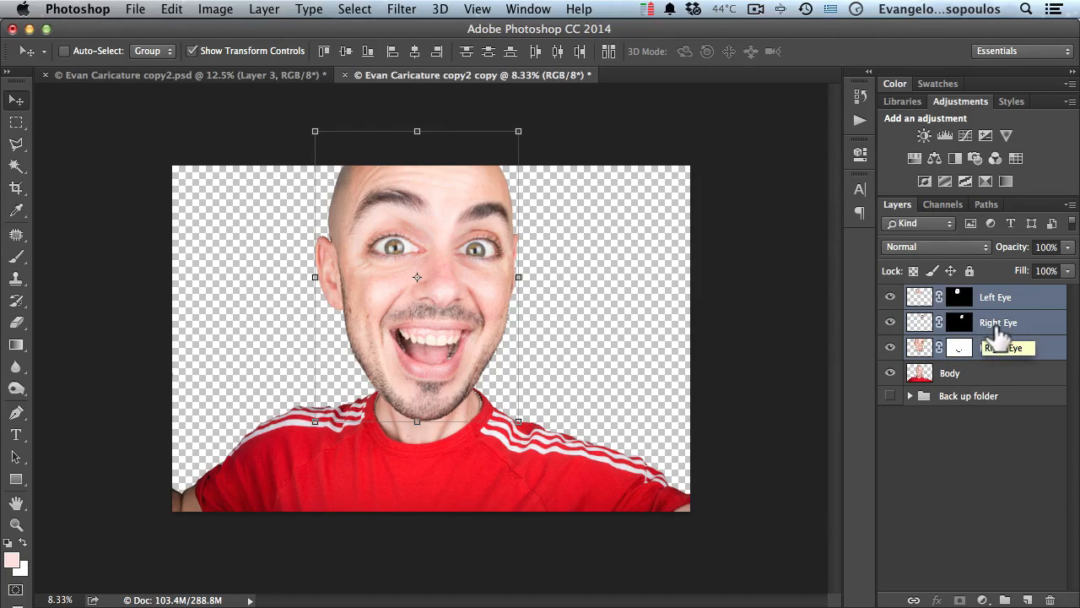
key("super+e")
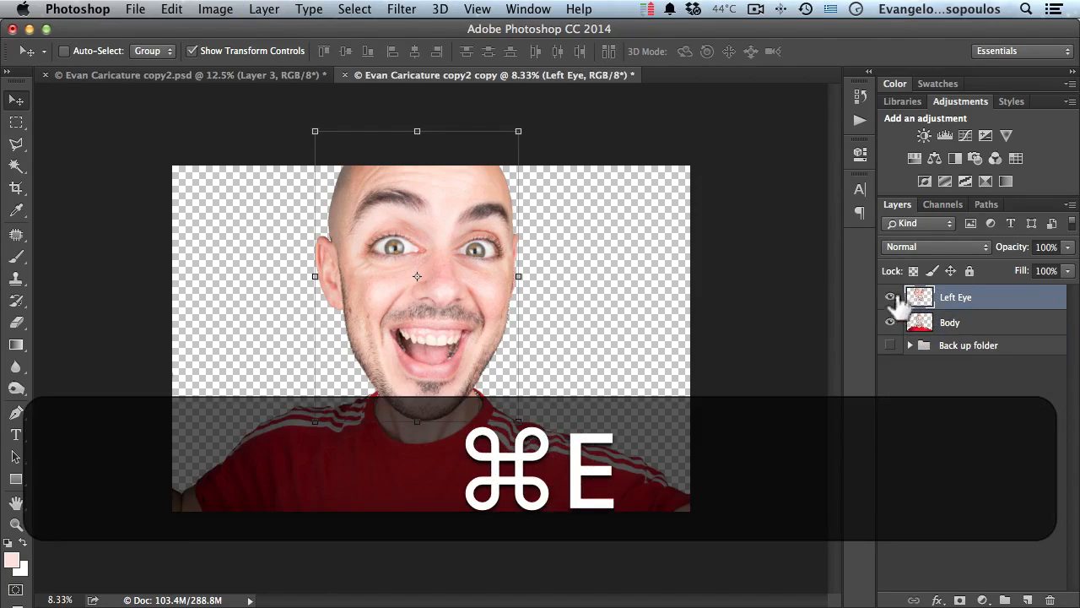
Rename the merged eye and head layer as Head
key("shift")
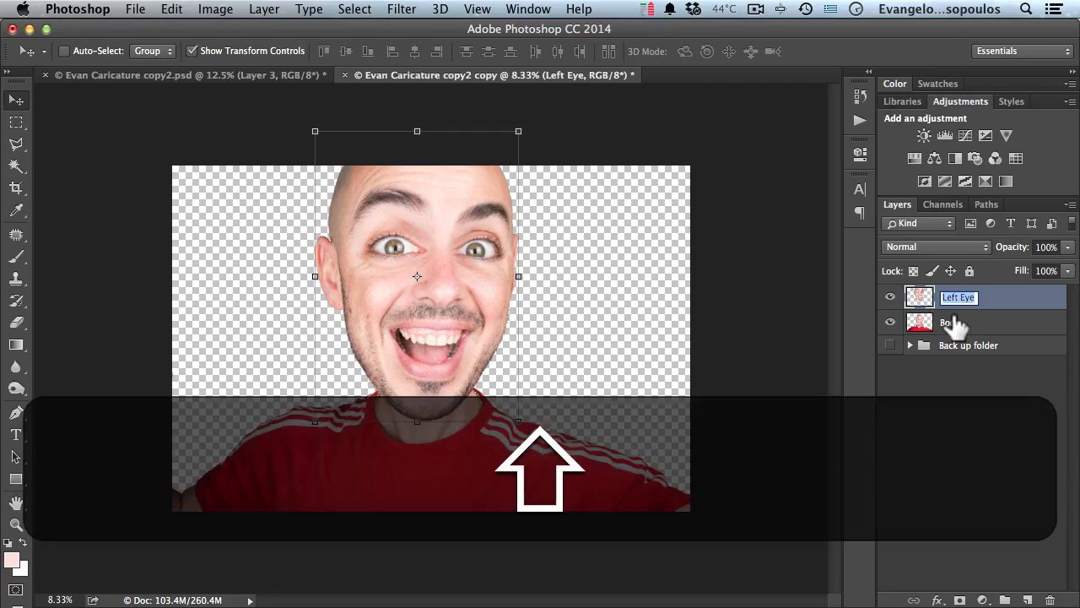
type("Ey")
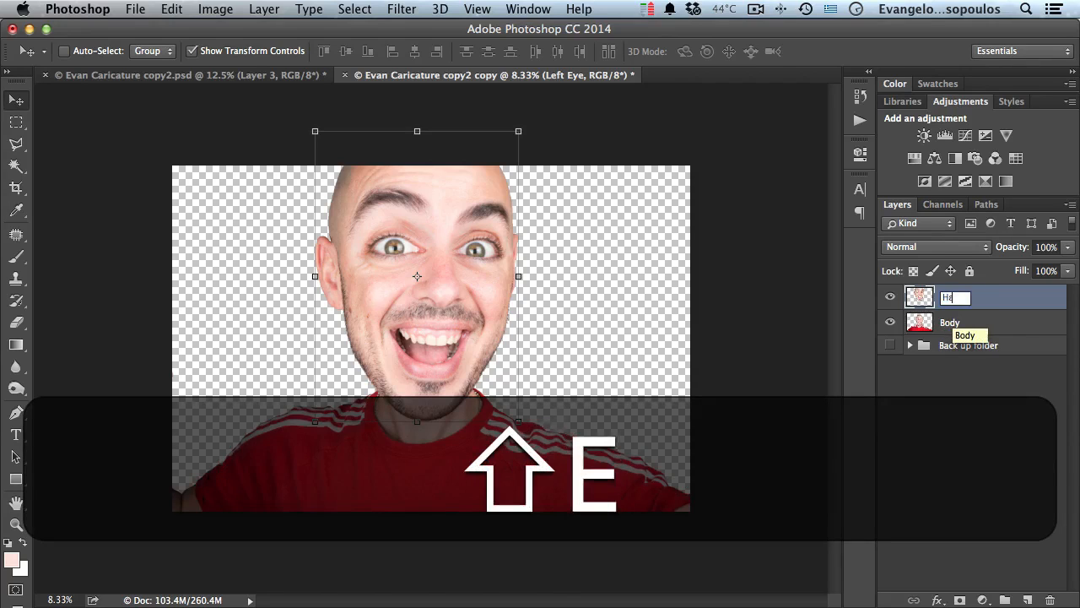
key("super+space")
key("super+shift+space")
type("ad")
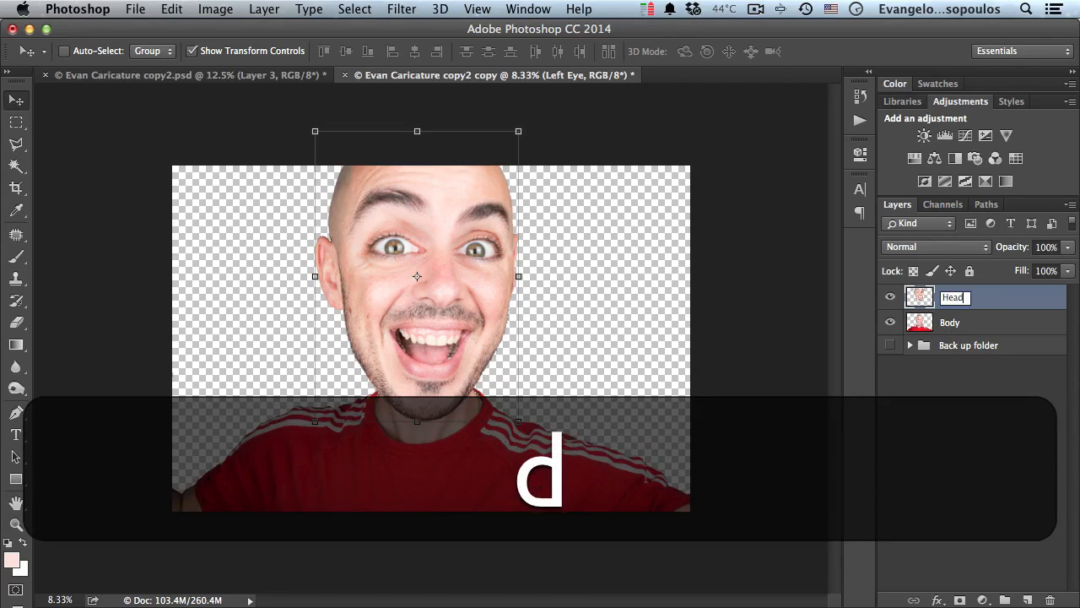
key("Return")
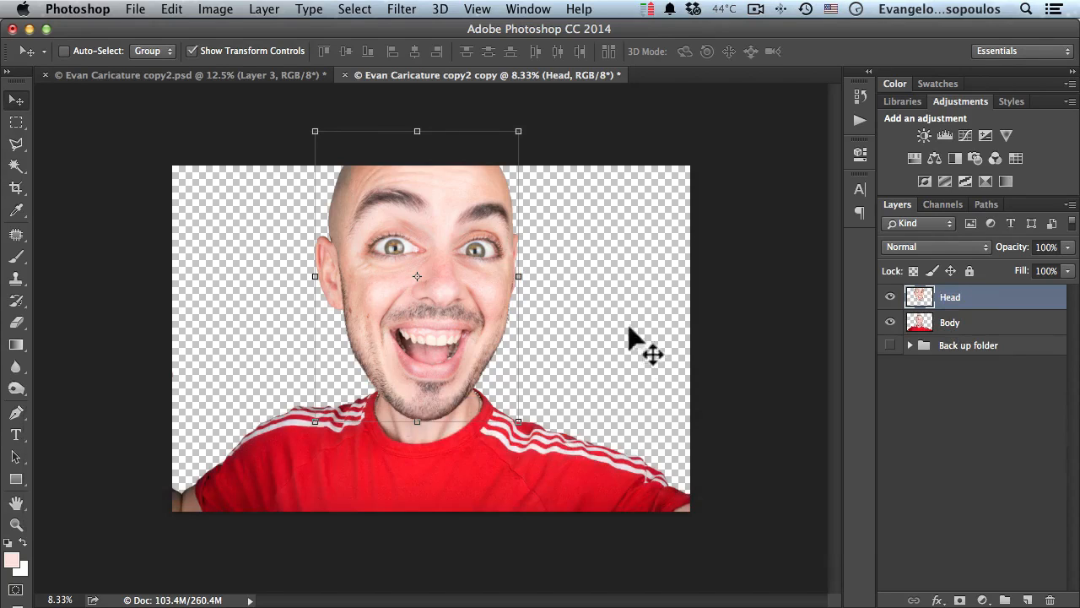
Check the merged face up close and open the Liquify filter on the Head layer
key("super+space")
left_click(443, 266)
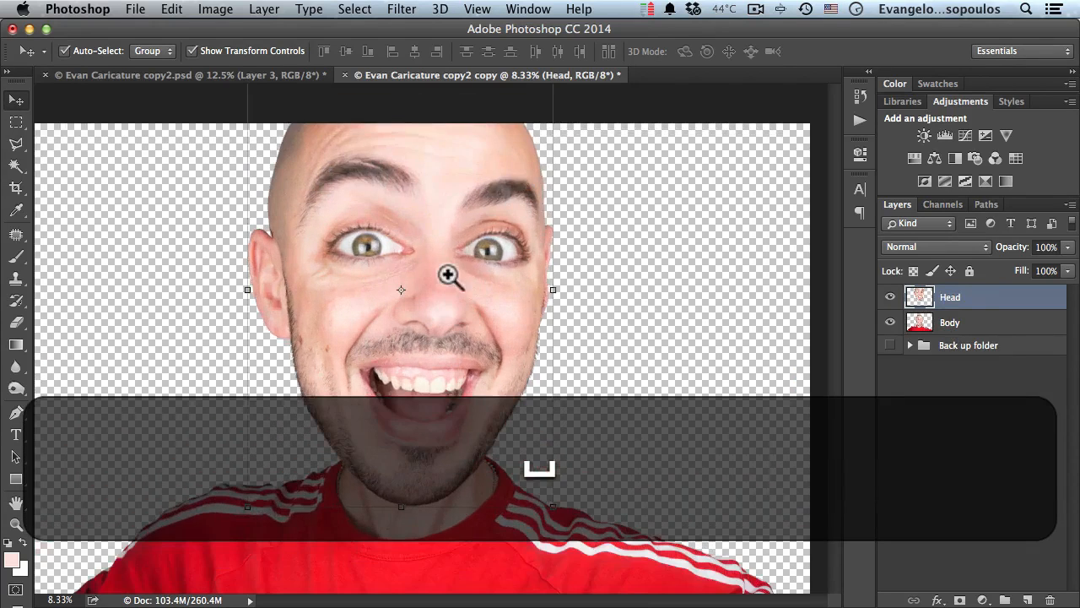
left_click(448, 271)
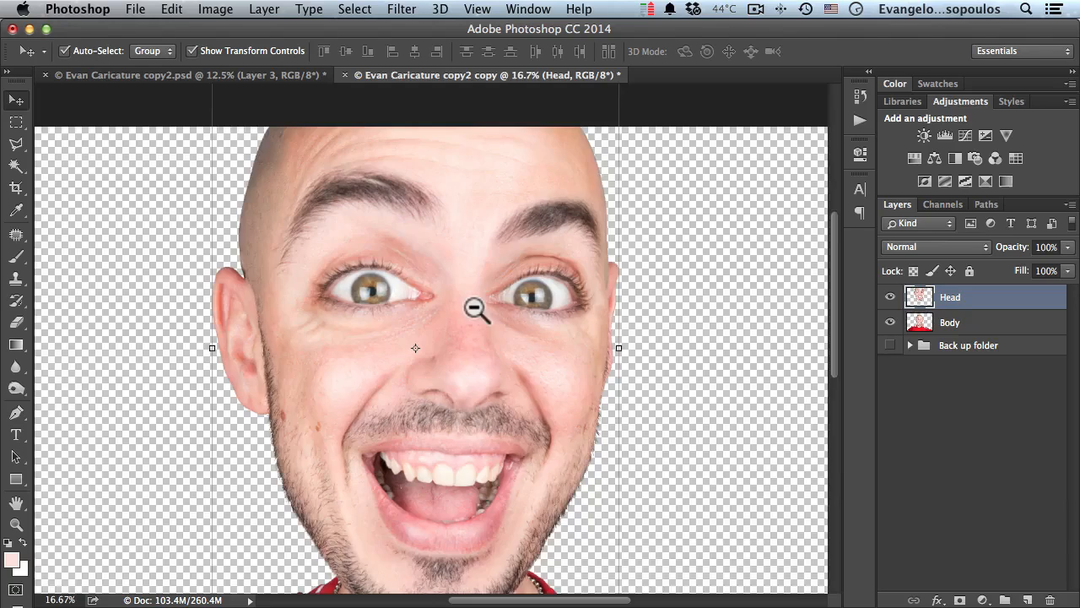
left_click(482, 301, "alt+super")
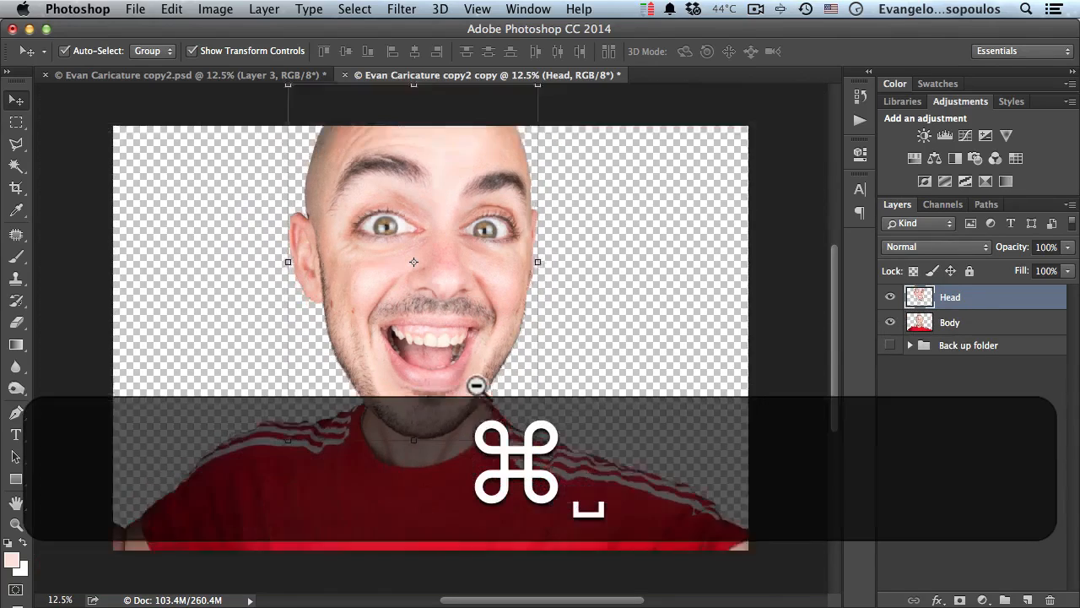
left_click(485, 371, "alt+super")
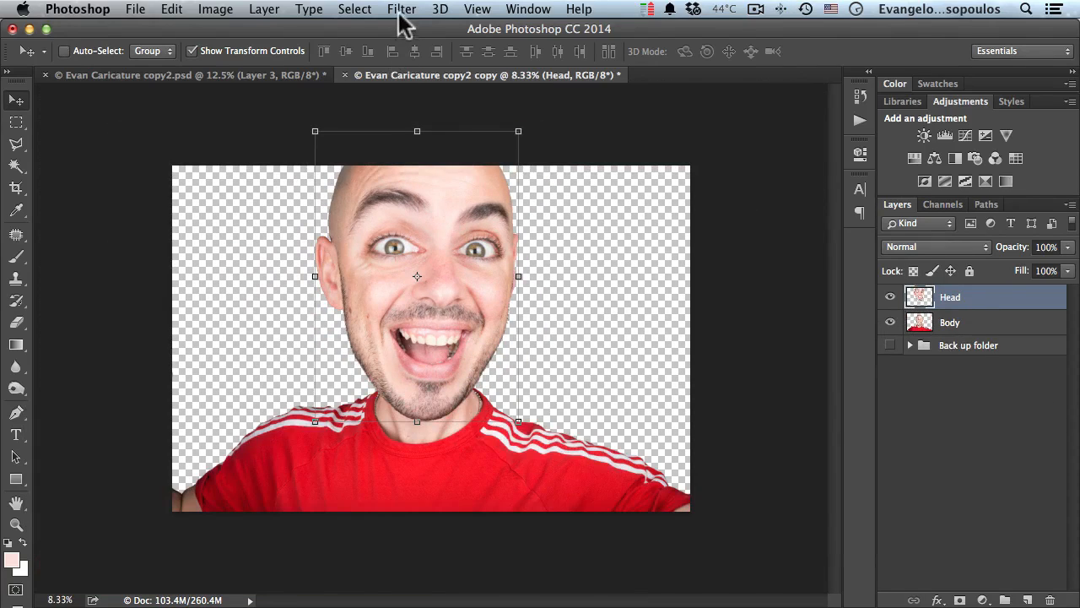
left_click(401, 9)
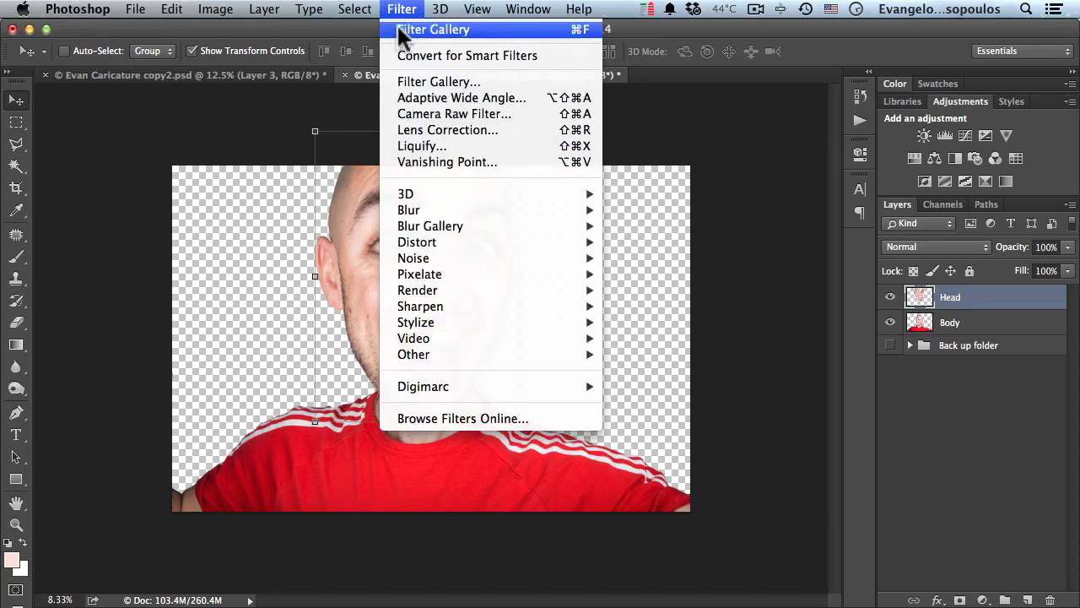
left_click(445, 145)
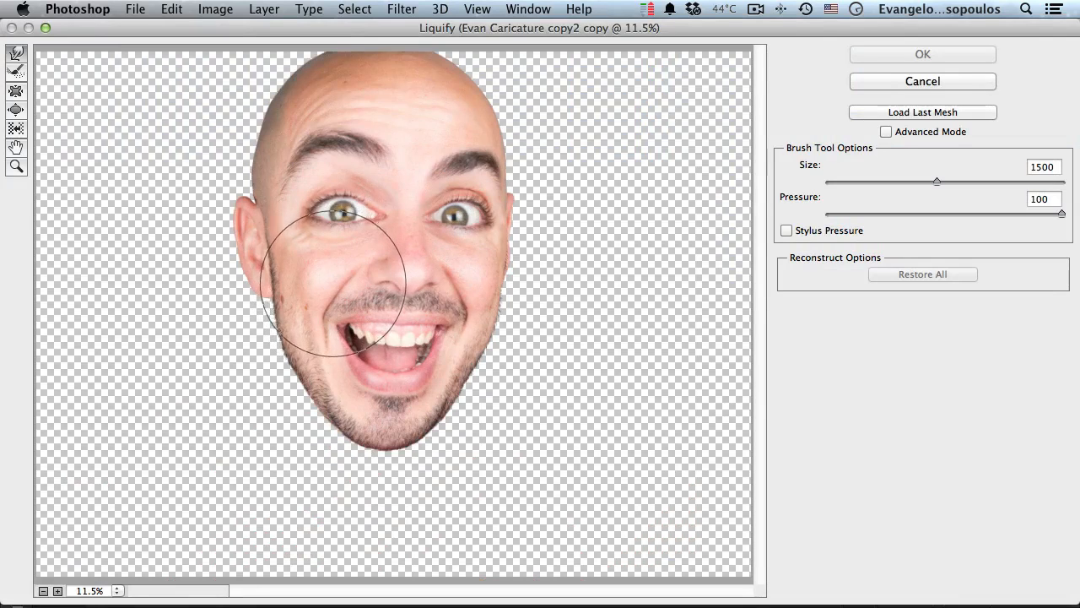
Enlarge both eyes slightly using the Bloat tool with a 1200 brush centred on each pupil
key("super+space")
left_click(343, 221)
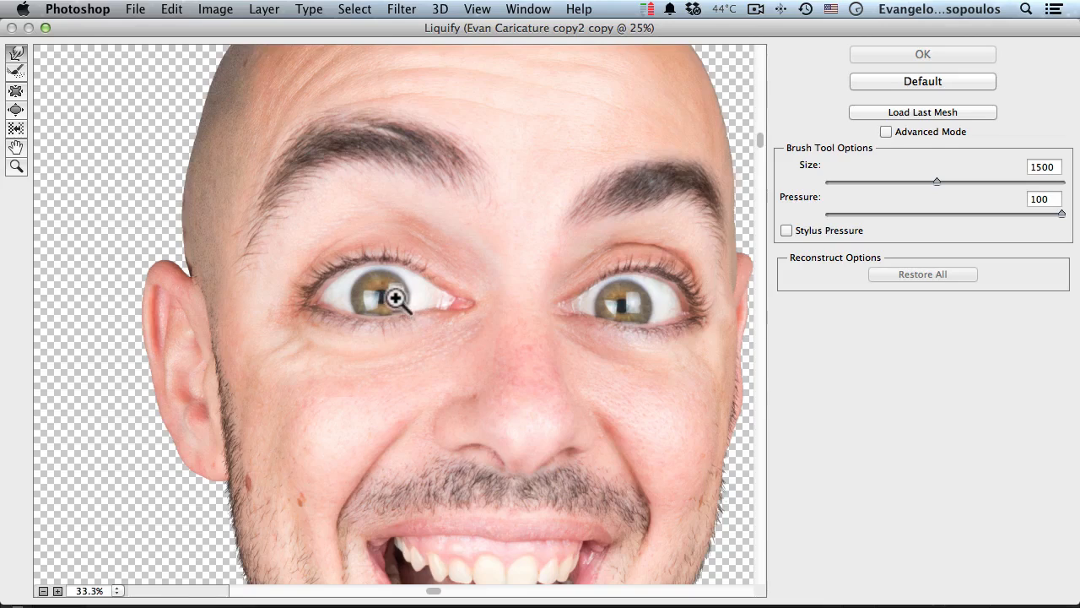
left_click(397, 297)
left_click(377, 306, "alt")
left_click_drag(376, 306, 366, 262)
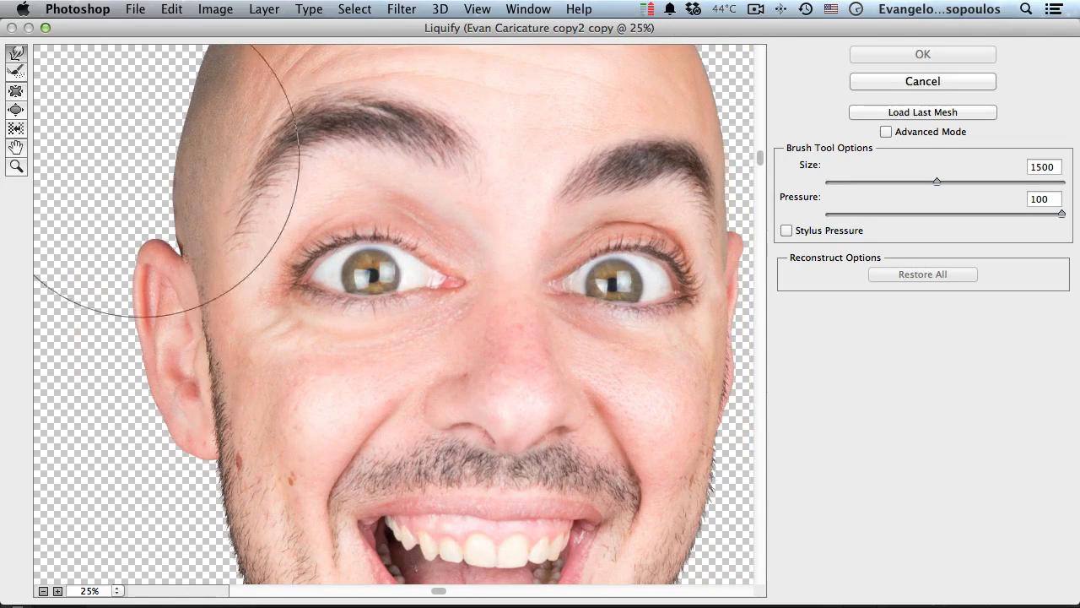
left_click(15, 110)
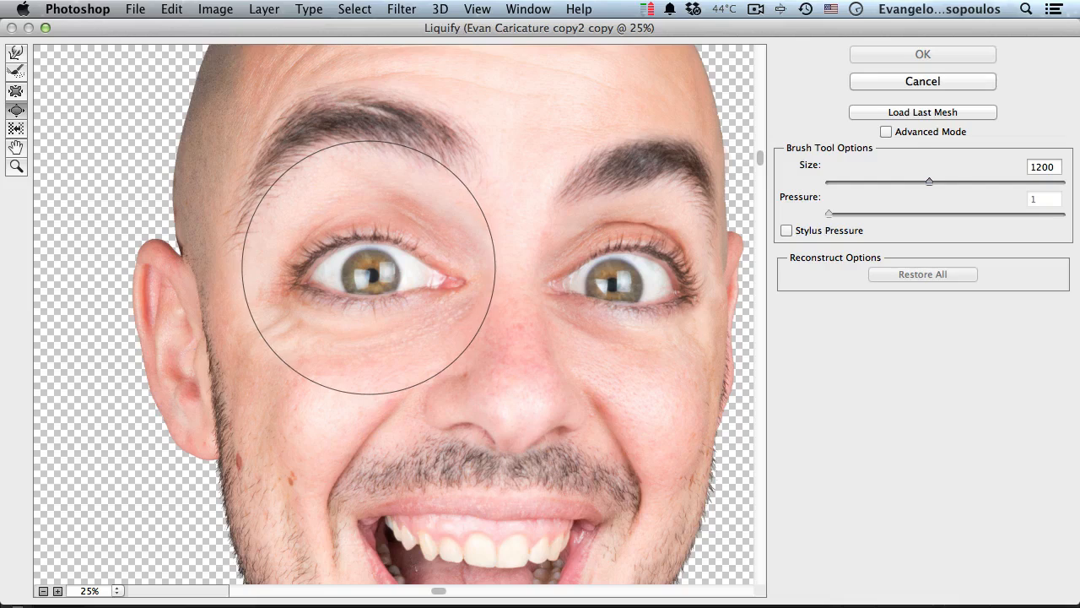
key("super+space")
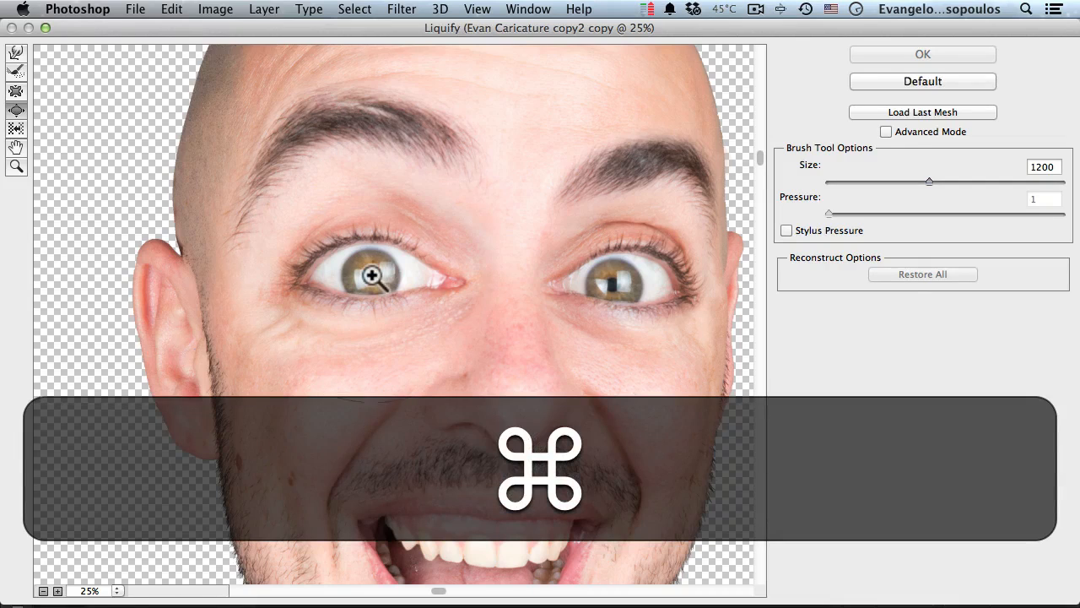
key("super+space")
key("super+space")
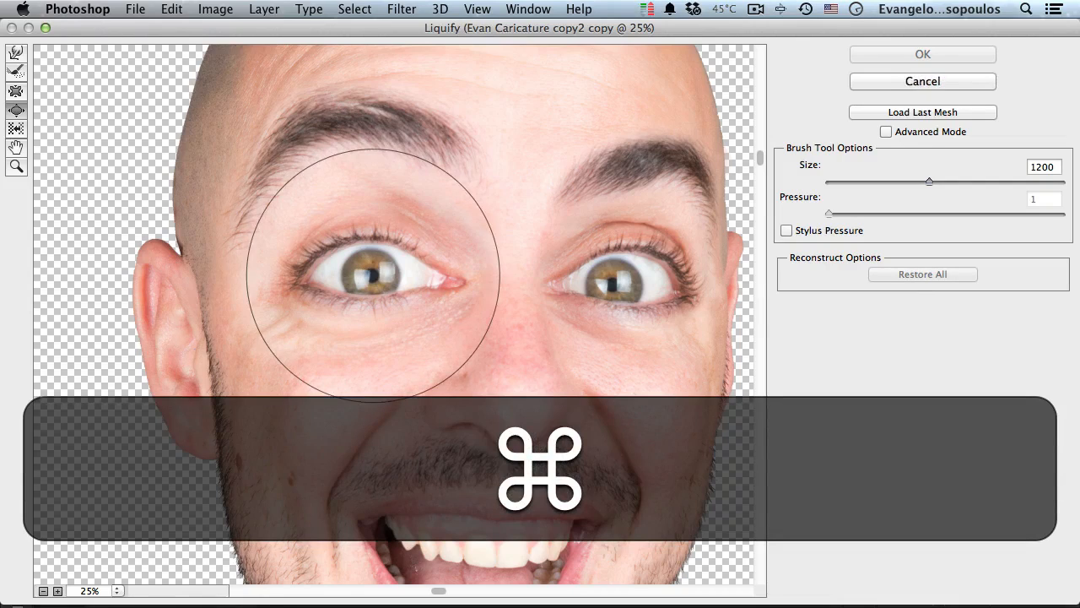
key("super+space")
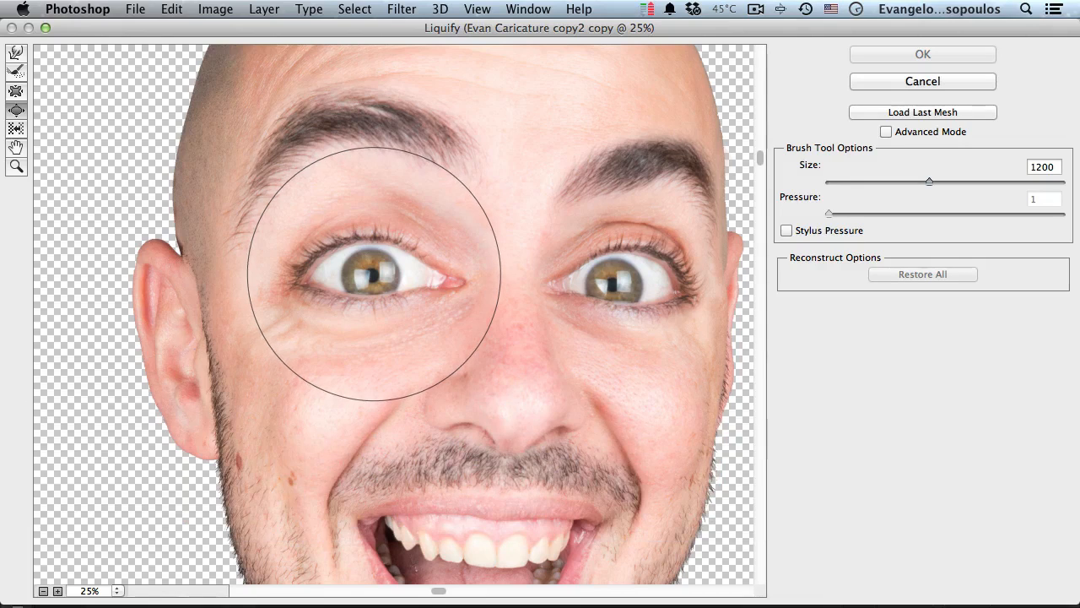
left_click(373, 273)
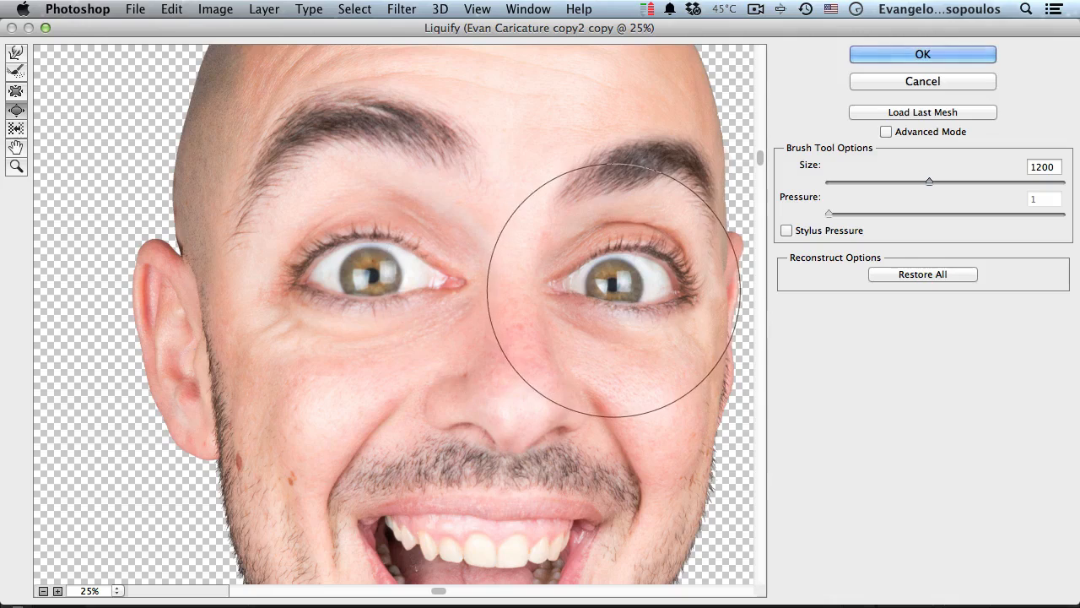
key("super")
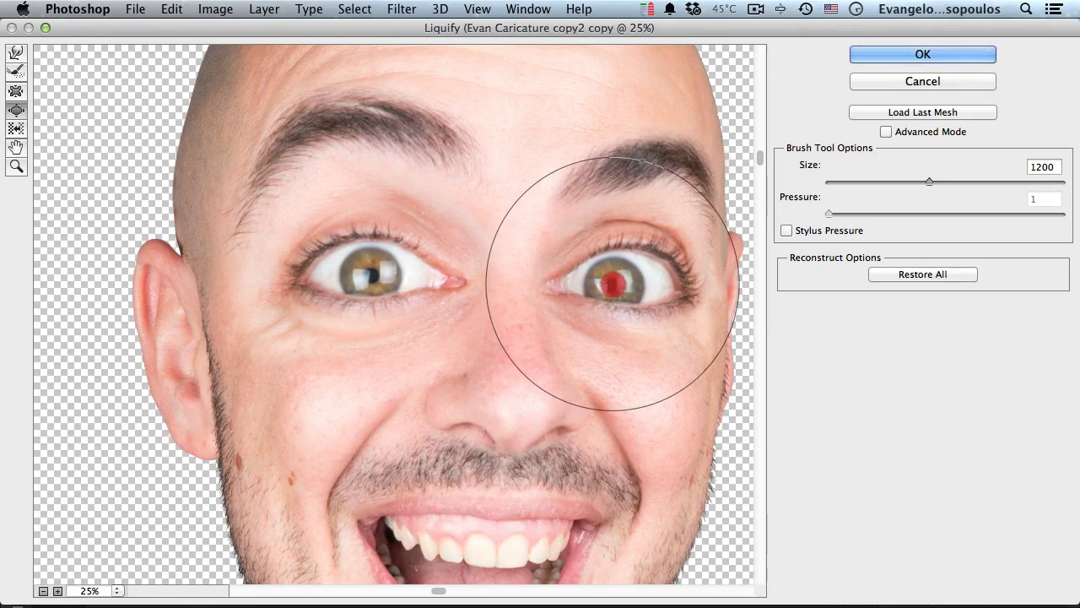
Shrink the nose slightly using the Pucker tool with a 1300 brush centred on its tip
key("alt+space")
left_click(456, 300, "alt")
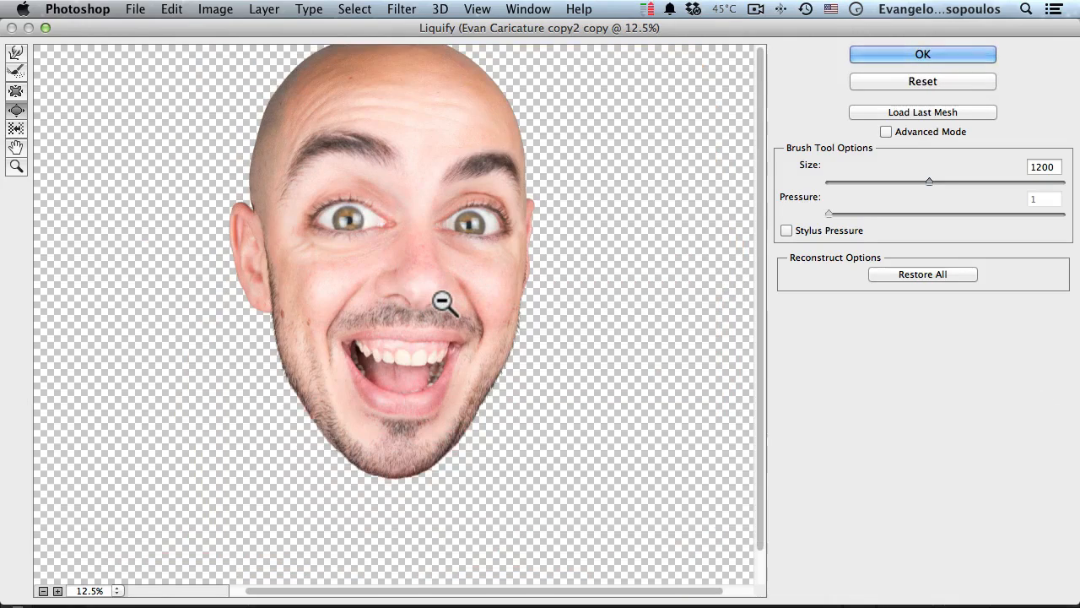
left_click(430, 281, "super")
left_click_drag(430, 281, 474, 288)
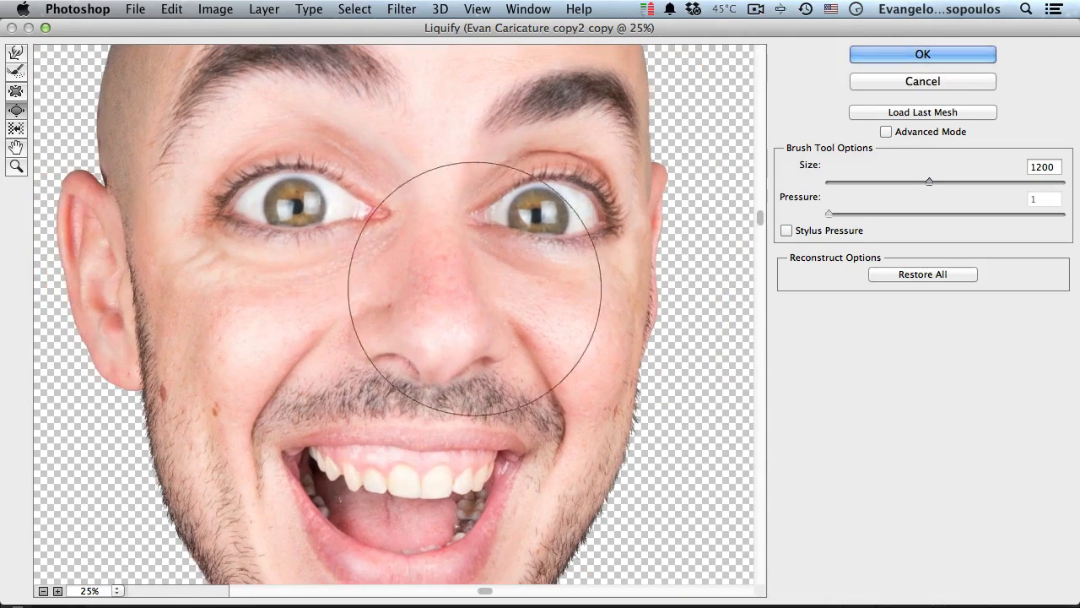
left_click(16, 91)
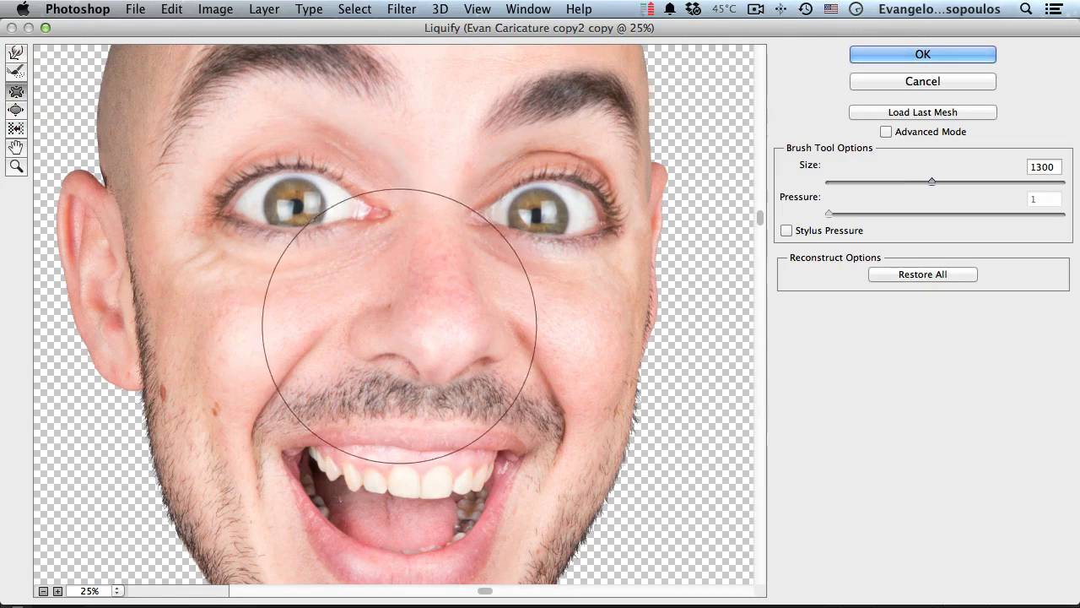
key("alt+super")
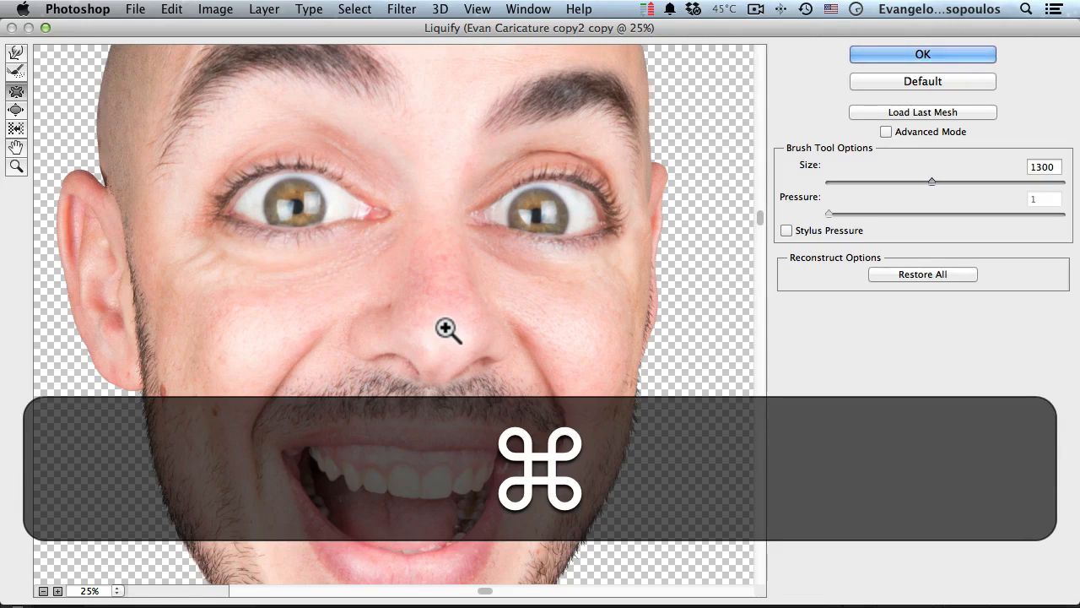
key("alt+super")
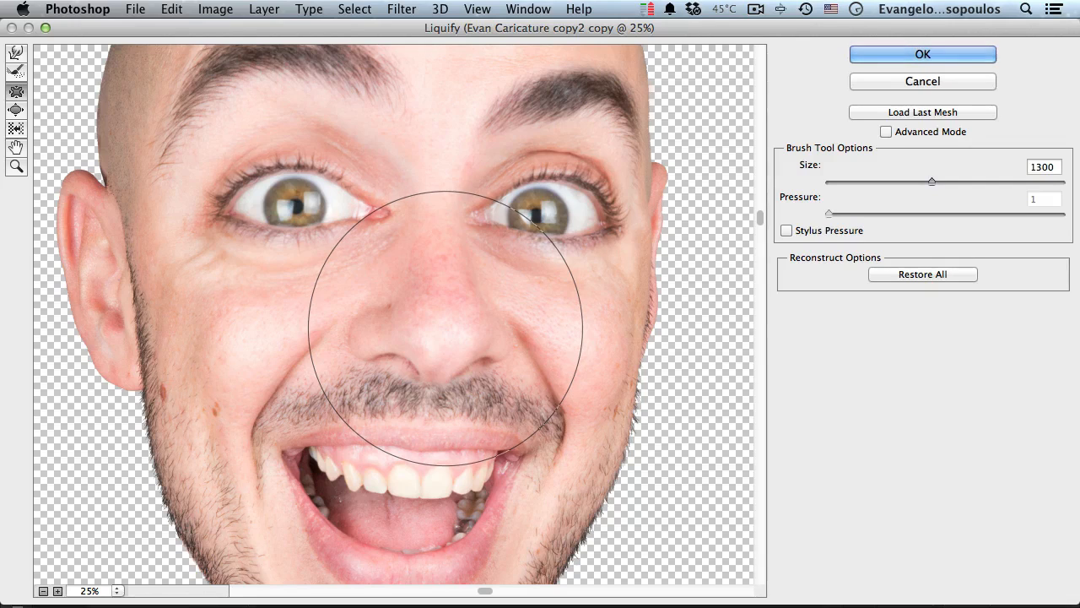
left_click(446, 329)
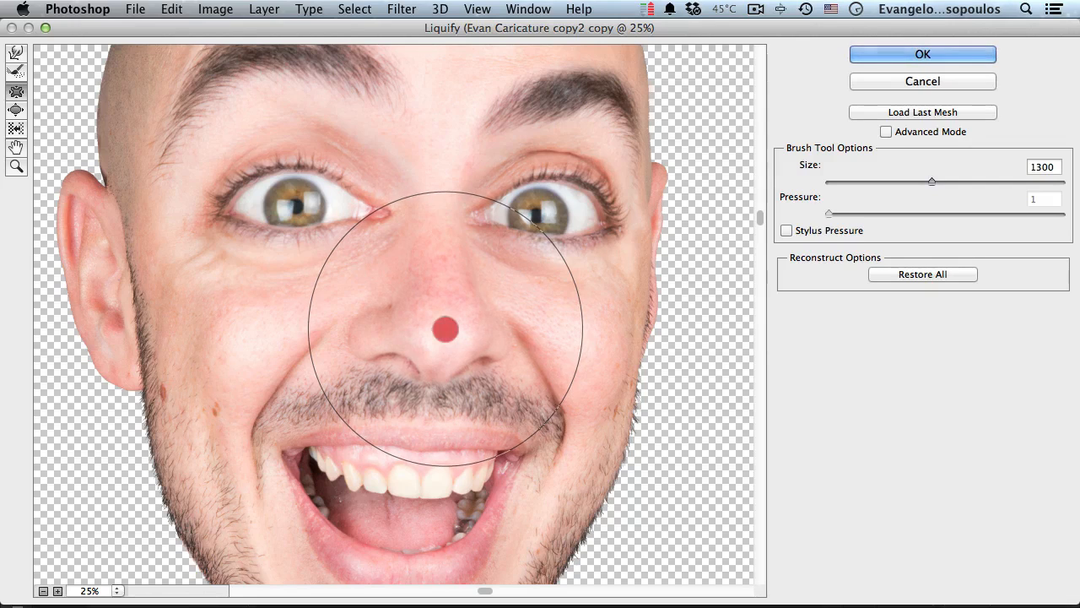
Examine the cheeks, the nose and the whole head to judge the proportions of the liquified face
left_click(531, 305, "alt")
left_click(530, 308, "alt")
left_click(413, 298)
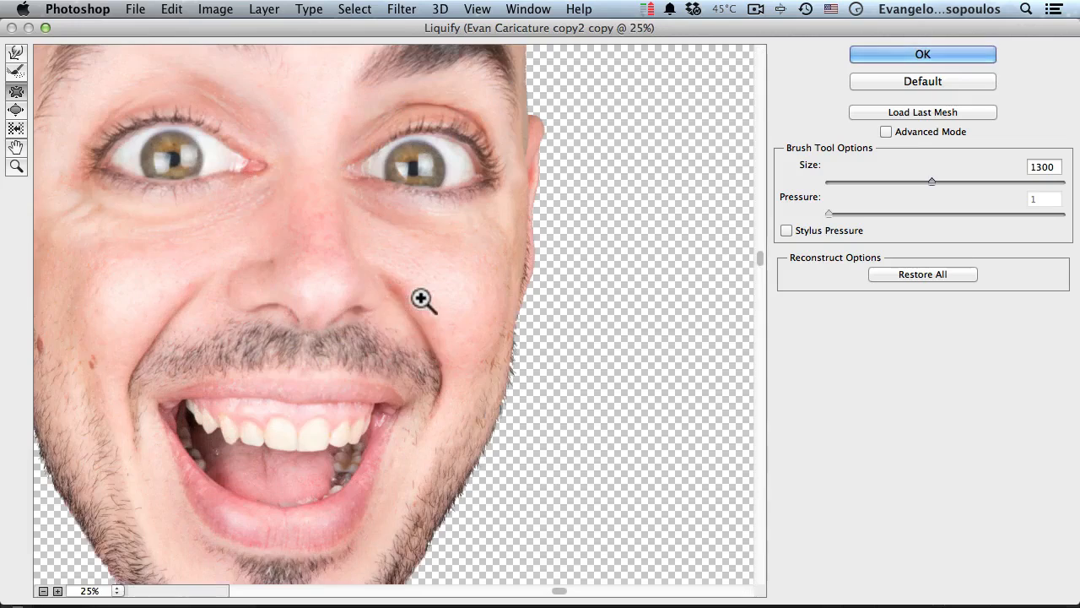
left_click_drag(373, 299, 451, 337)
left_click(410, 319)
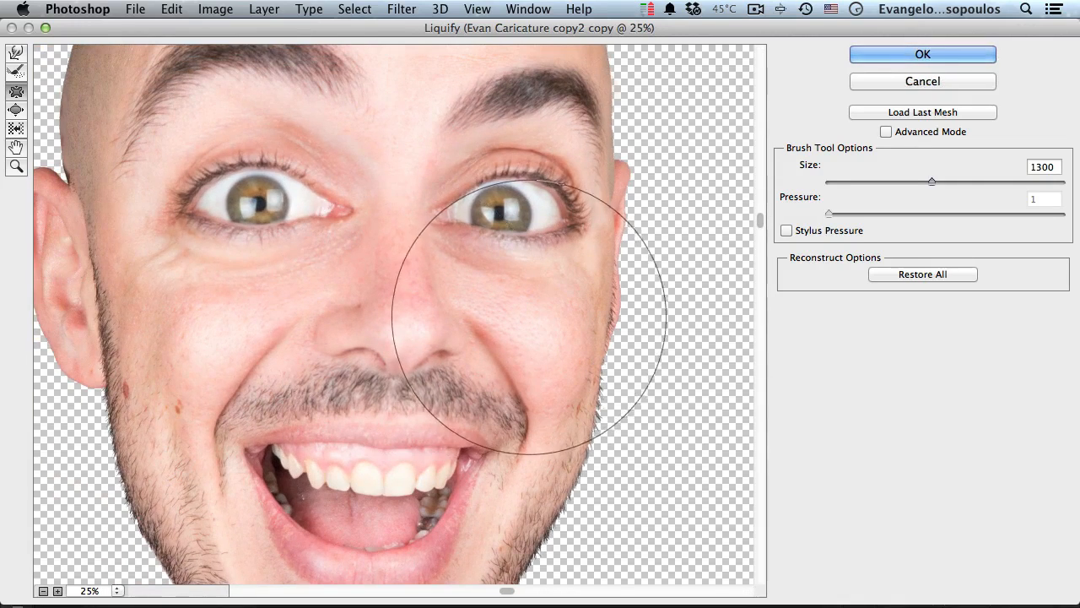
left_click_drag(560, 318, 596, 335)
left_click(538, 327, "alt")
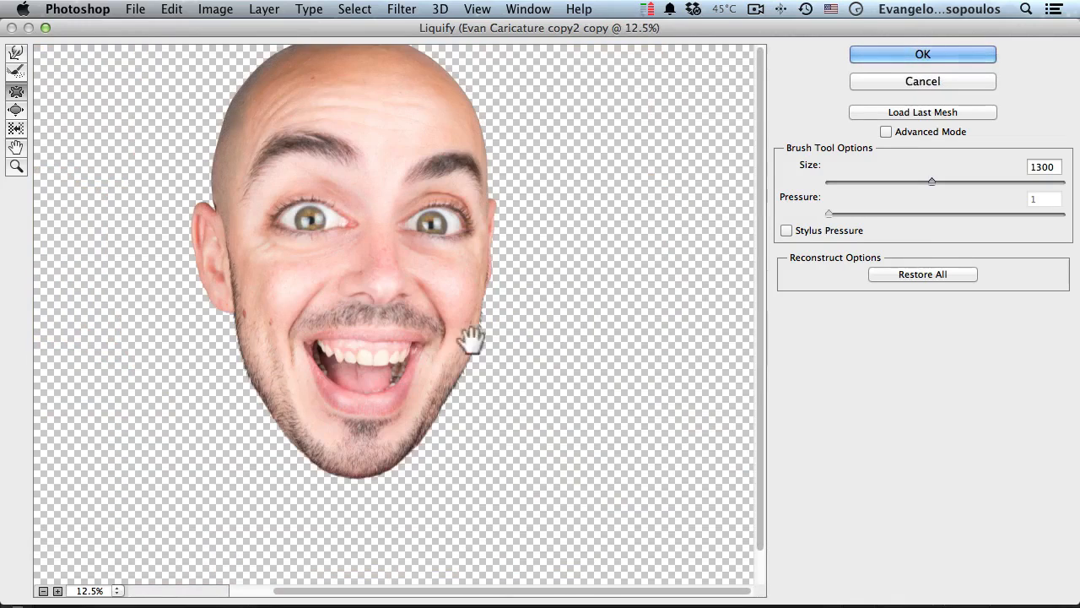
left_click_drag(436, 299, 484, 371)
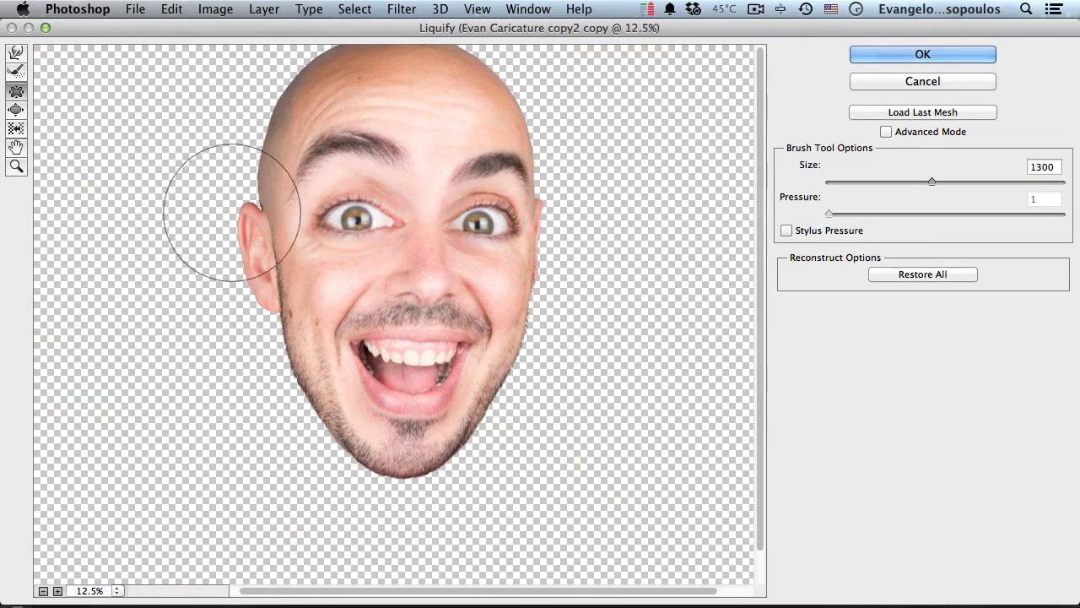
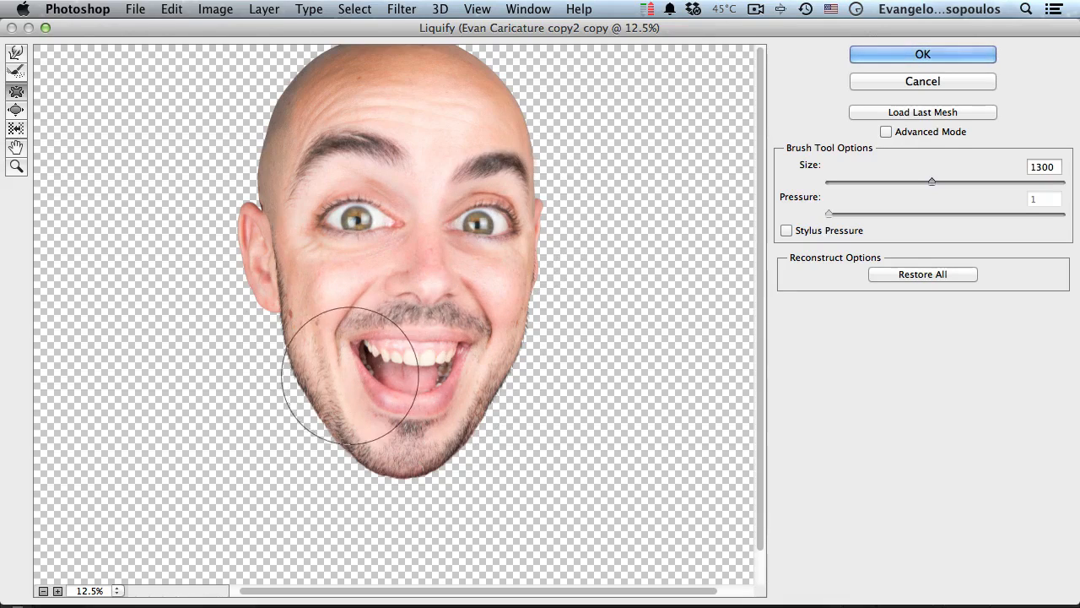
Examine the eyebrow above the fully visible ear up close in the Liquify preview
key("space")
left_click(362, 142, "super")
left_click(360, 147, "super")
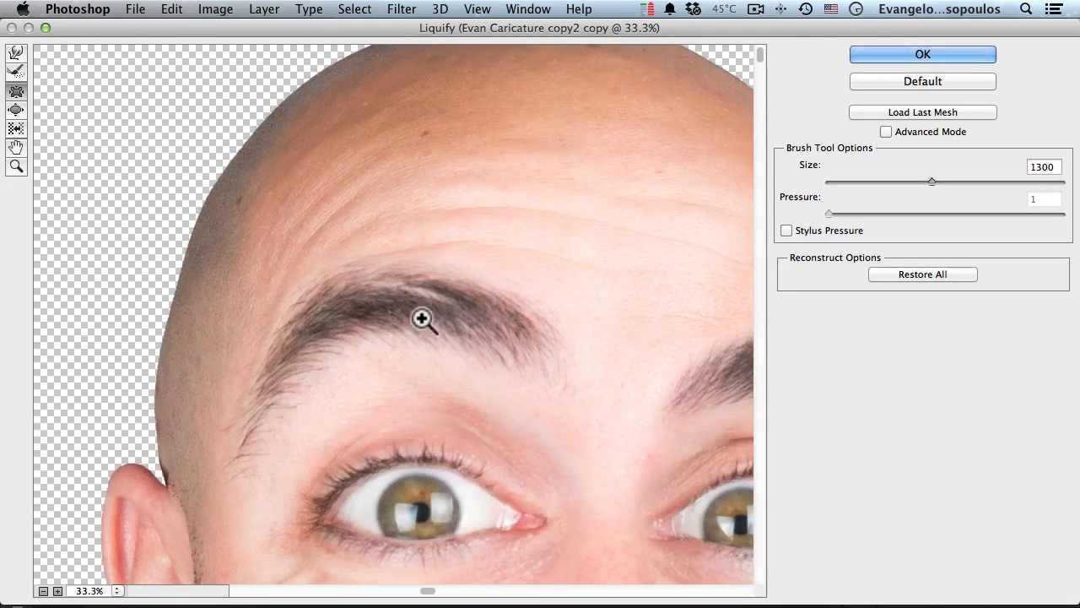
left_click(423, 319, "super")
left_click(429, 311, "super")
left_click(407, 294, "alt")
left_click(404, 293, "alt")
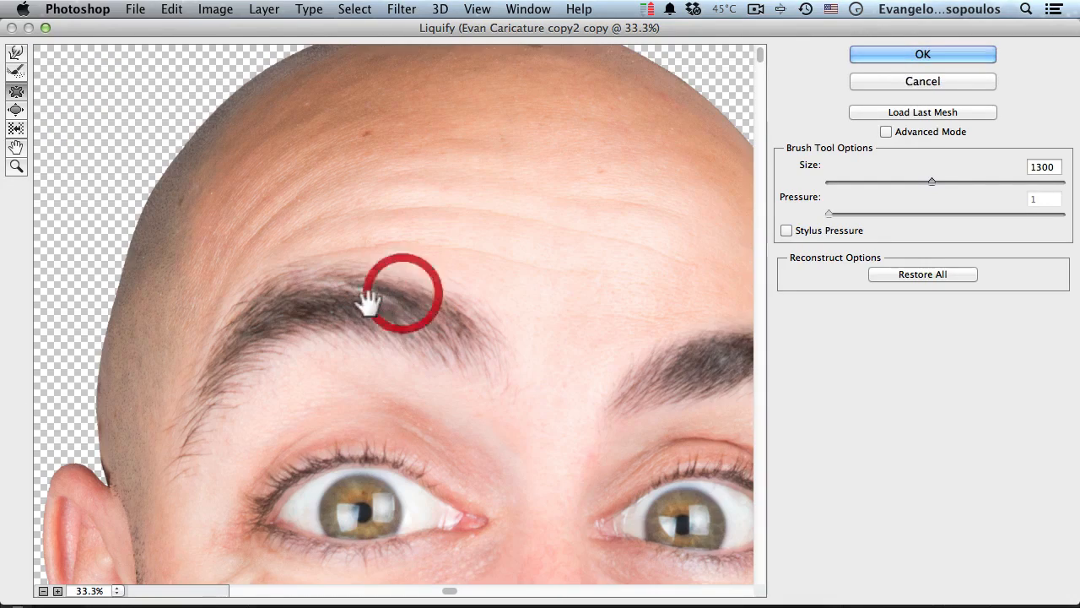
left_click_drag(367, 304, 426, 292)
Switch to the Forward Warp tool and reduce its brush size to 35 over the eyebrow
left_click(16, 53)
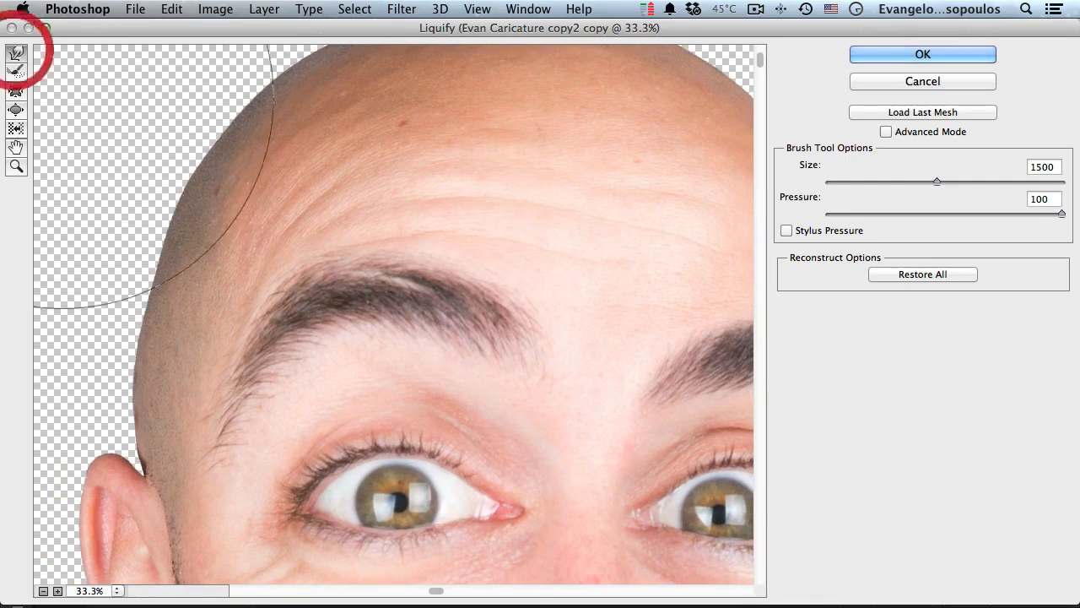
key("bracketleft")
key("bracketleft")
key("bracketleft")
key("bracketleft")
key("bracketleft")
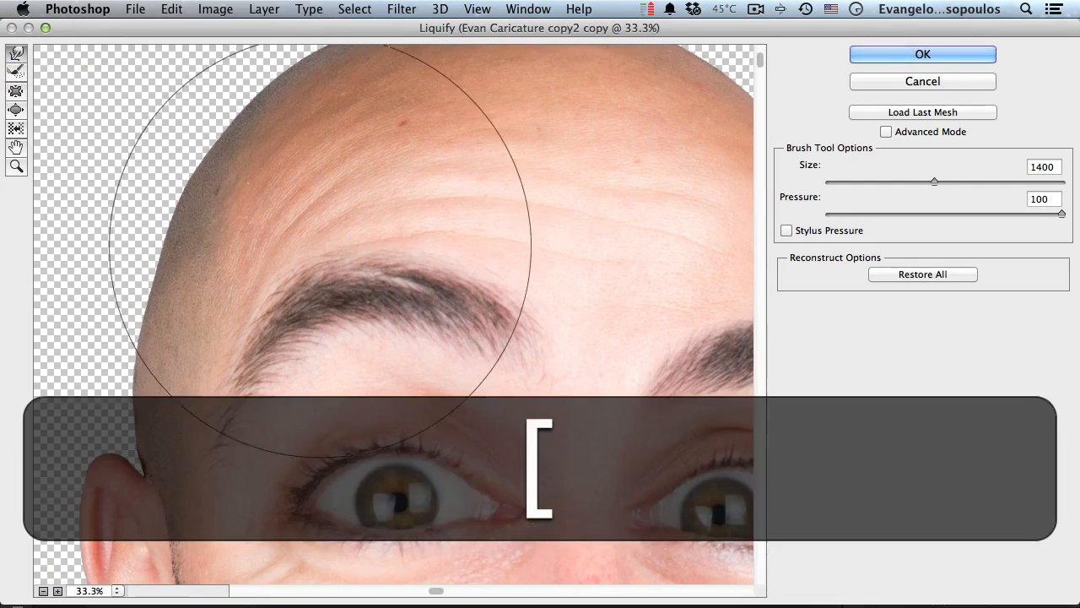
key("bracketleft")
key("bracketleft")
key("bracketleft")
key("bracketleft")
key("bracketleft")
key("bracketleft")
key("bracketleft")
key("bracketleft")
key("bracketleft")
key("bracketleft")
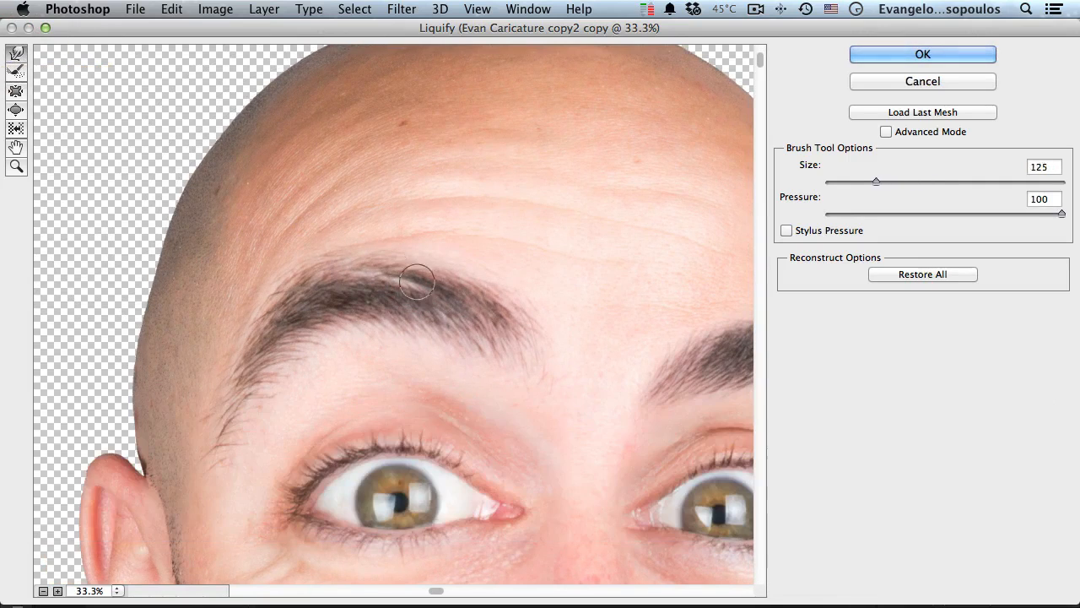
key("bracketleft")
key("bracketleft")
key("bracketleft")
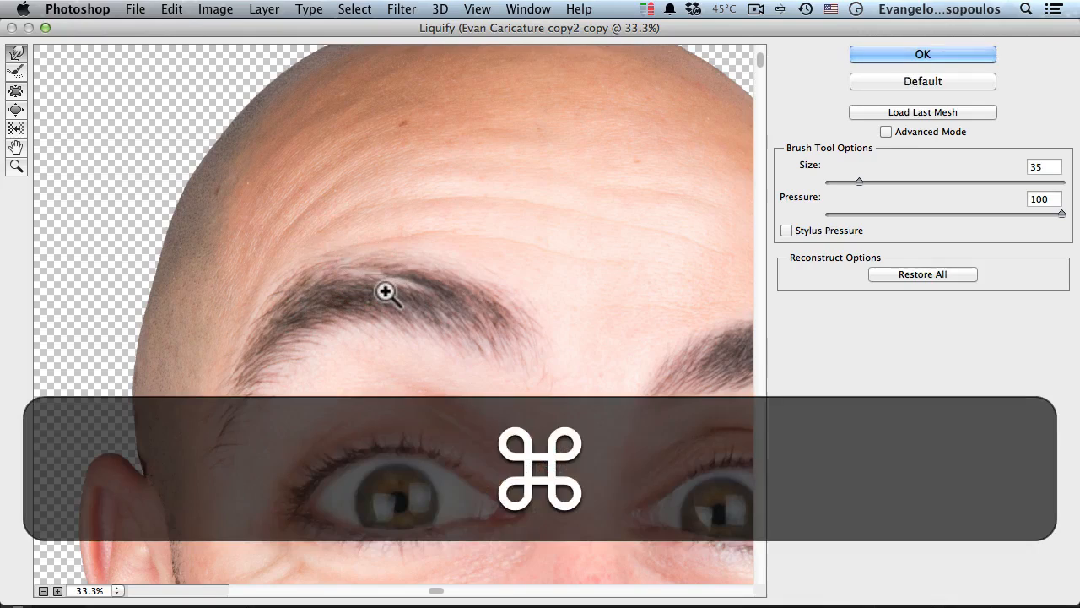
Lengthen the two upper front teeth slightly downward using the Forward Warp tool with a 175 brush
key("alt+super+z")
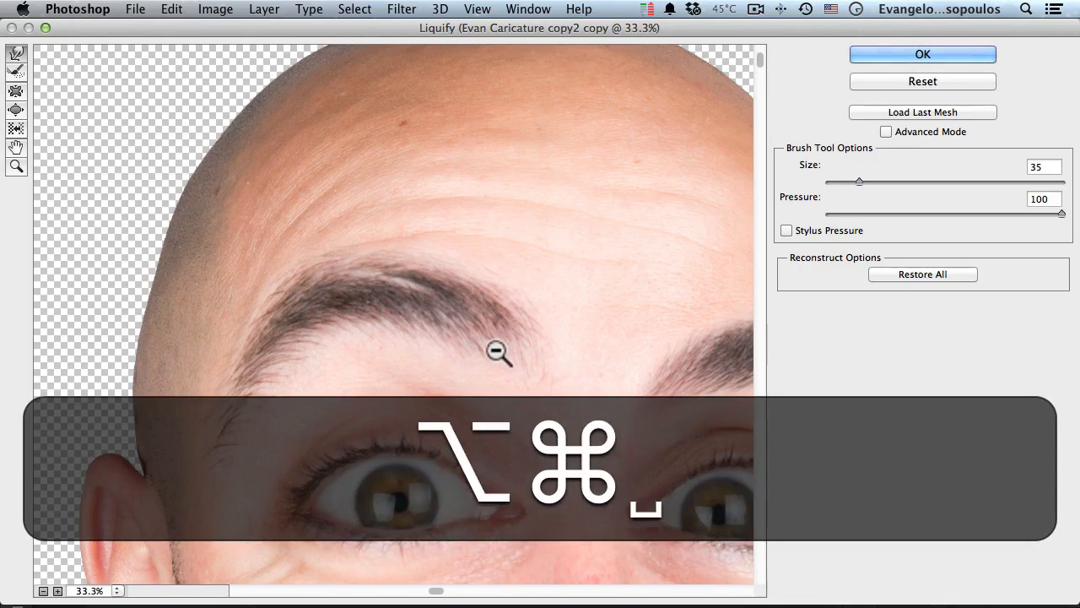
left_click(491, 359, "alt+super")
left_click_drag(487, 366, 480, 143)
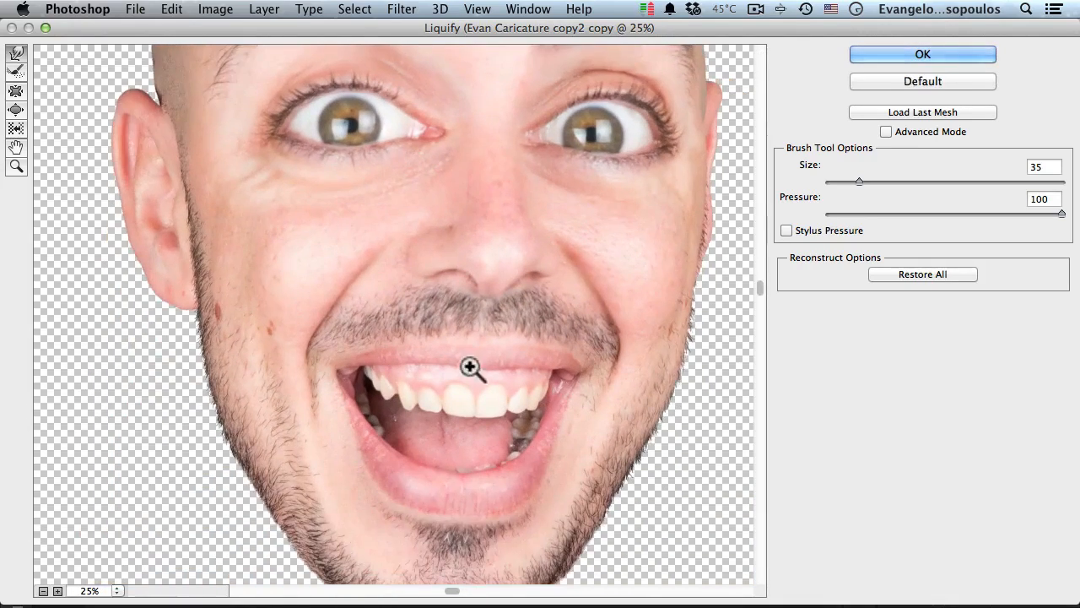
left_click(470, 369, "super")
left_click(470, 369, "super")
mouse_move(436, 363)
left_mouse_down()
mouse_move(569, 398)
mouse_move(579, 414)
left_mouse_up()
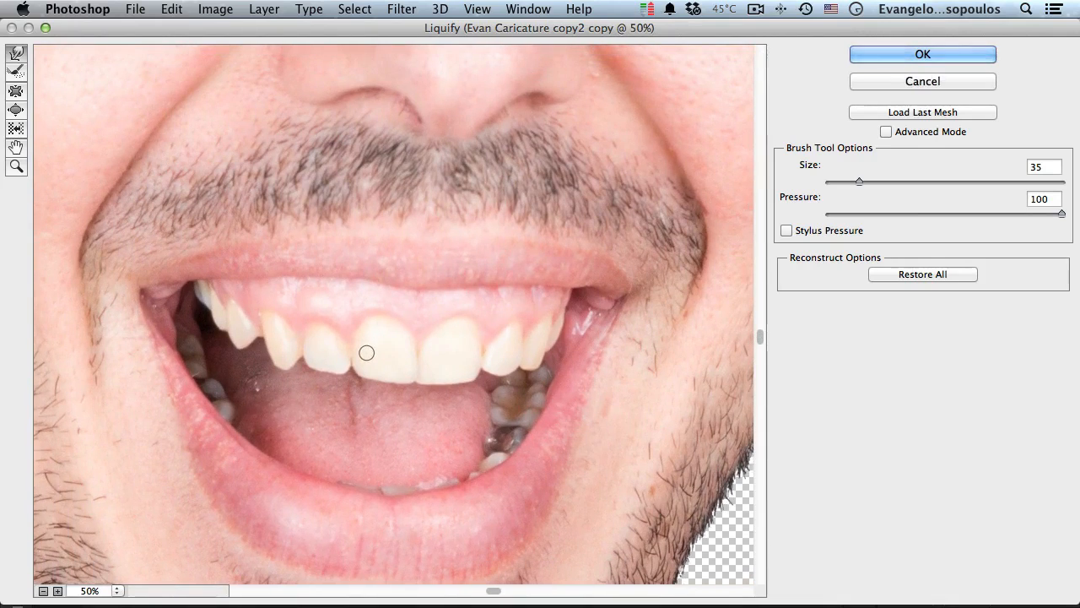
key("bracketright")
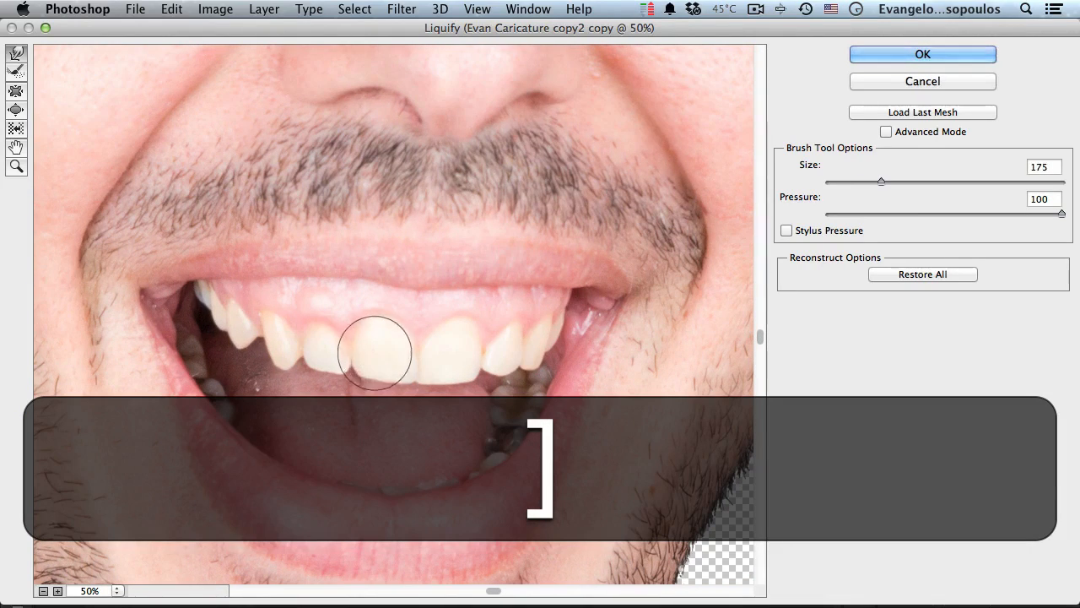
mouse_move(379, 359)
left_mouse_down()
mouse_move(381, 372)
mouse_move(473, 371)
left_mouse_up()
Reshape the upper teeth beside the front pair with a 250 Forward Warp brush
key("bracketright")
key("bracketright")
mouse_move(351, 368)
left_mouse_down()
mouse_move(328, 378)
mouse_move(234, 337)
left_mouse_up()
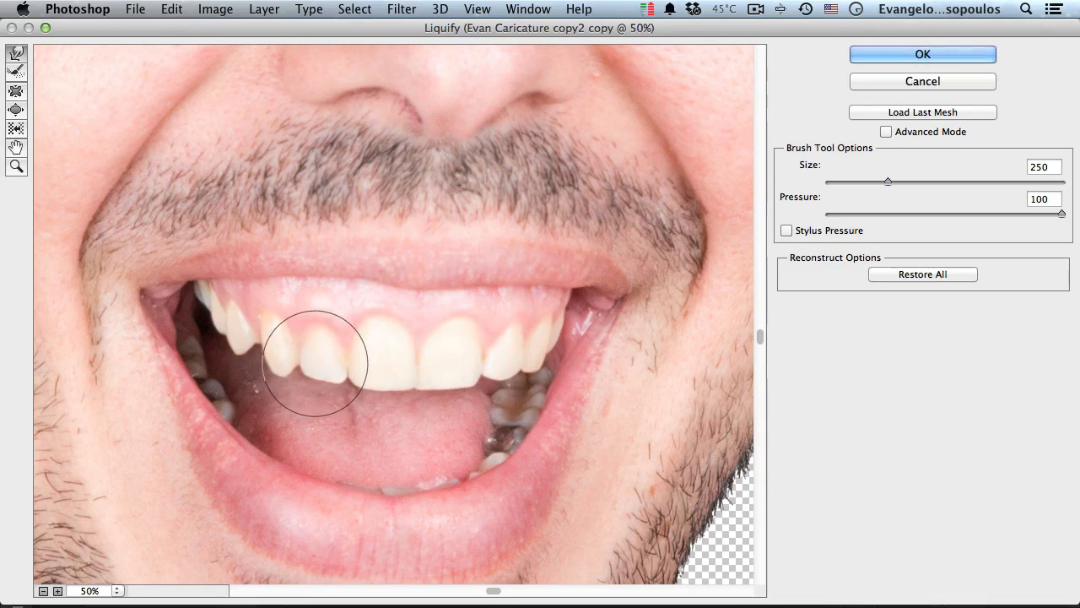
left_click_drag(268, 348, 268, 341)
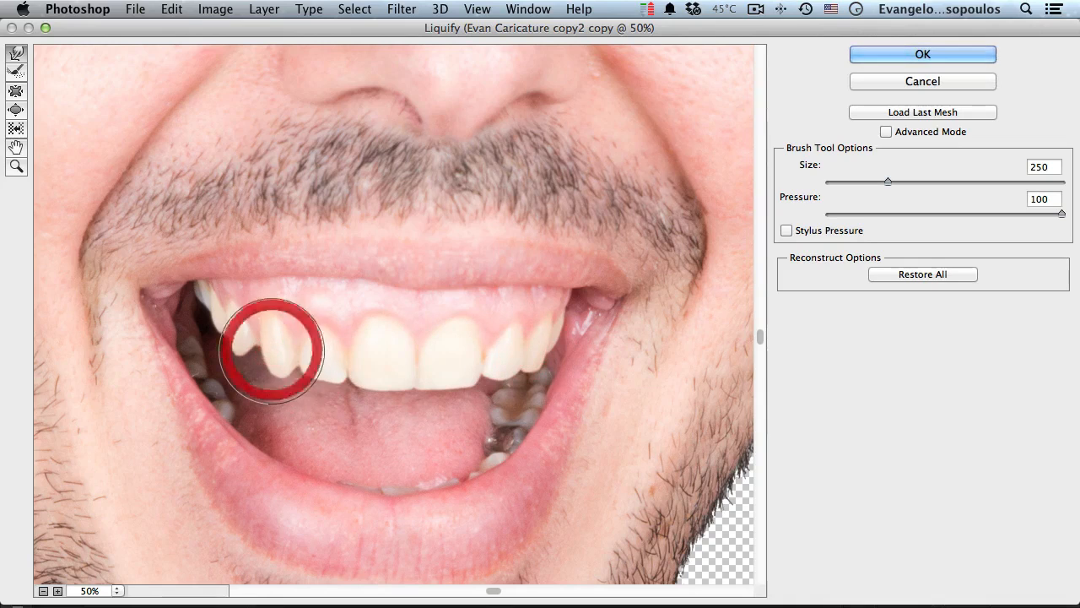
key("space")
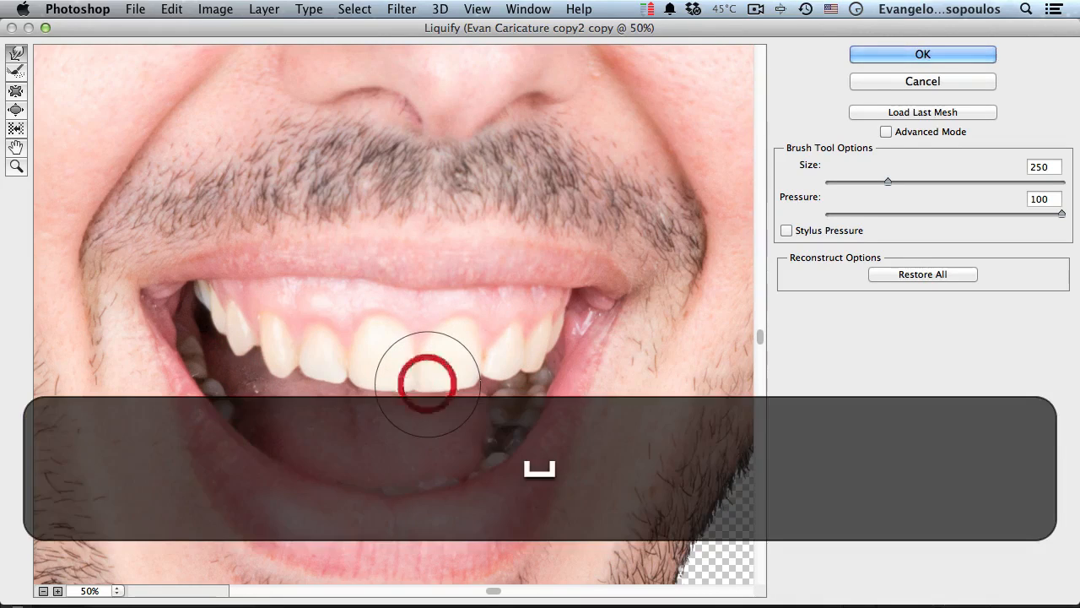
Even out the edges of the whole upper row of teeth with the 250 Forward Warp brush
left_click(437, 385, "alt")
left_click_drag(392, 355, 457, 395)
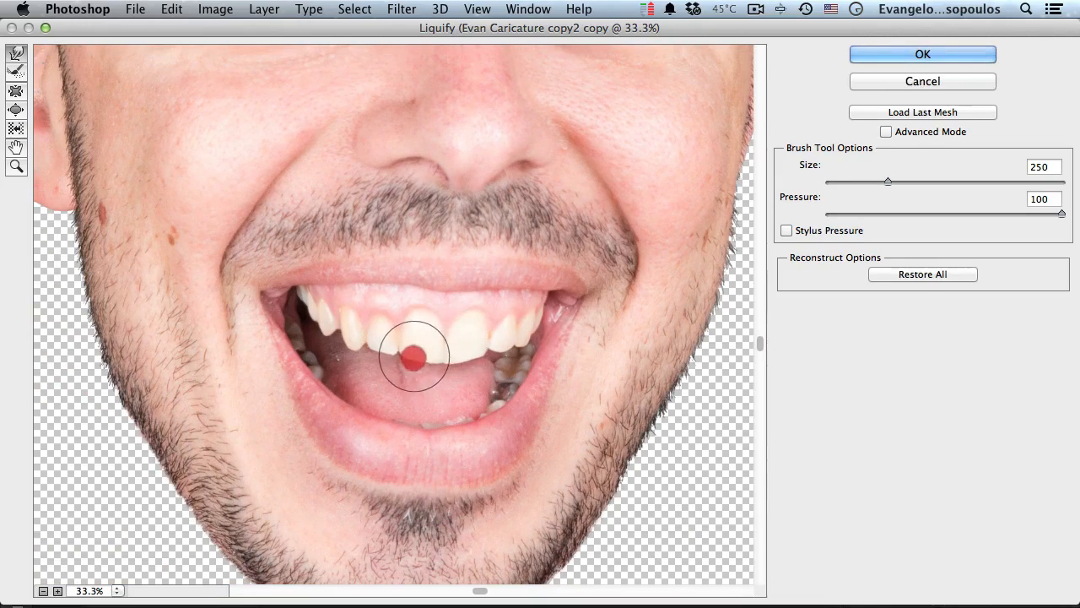
left_click_drag(414, 356, 403, 357)
left_click_drag(472, 349, 472, 351)
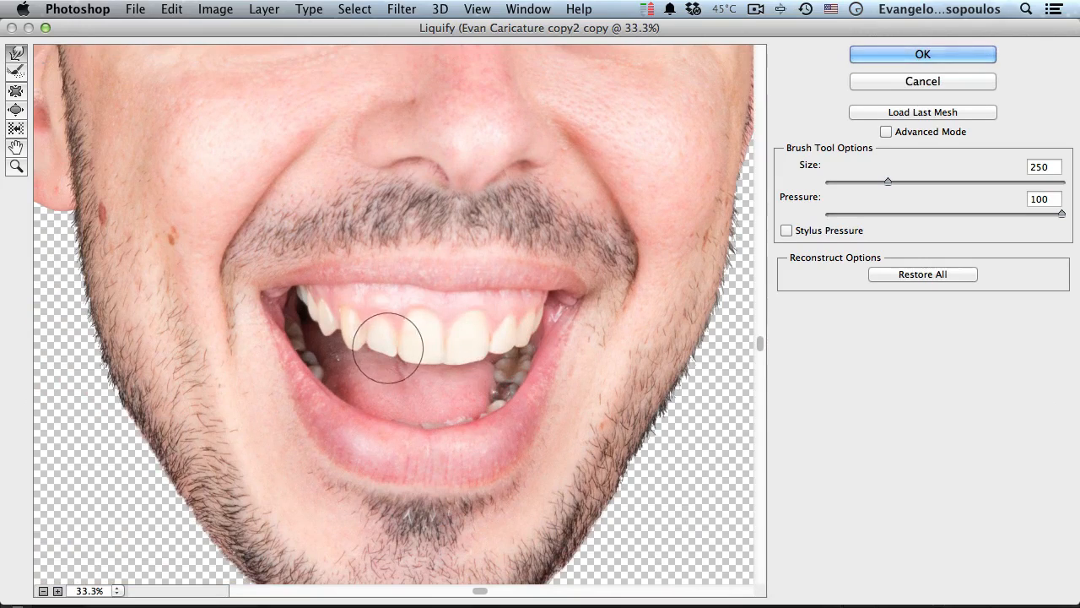
left_click_drag(373, 348, 318, 321)
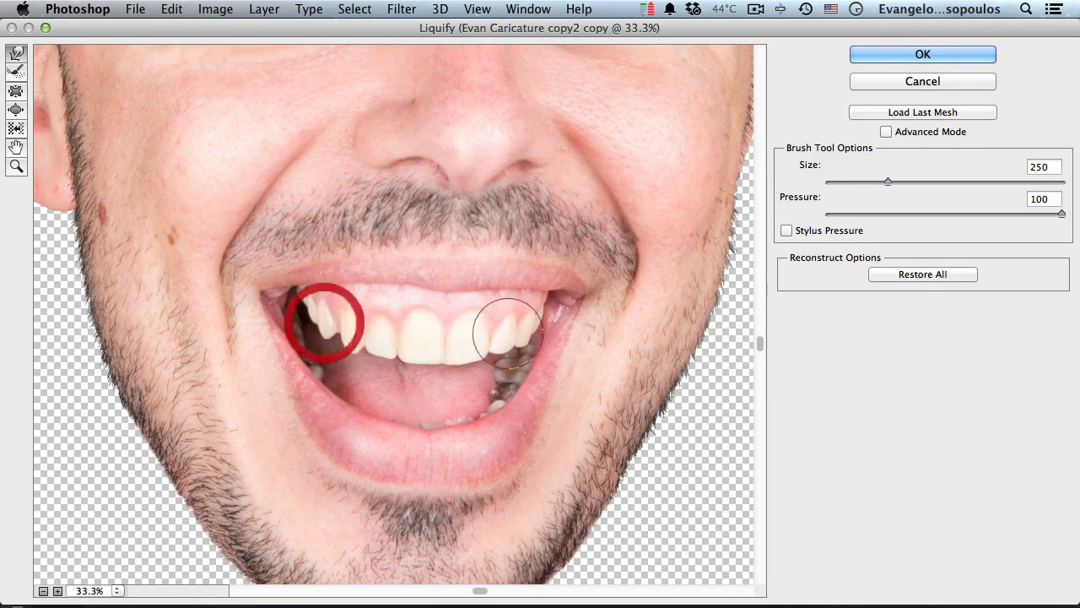
left_click_drag(513, 330, 518, 333)
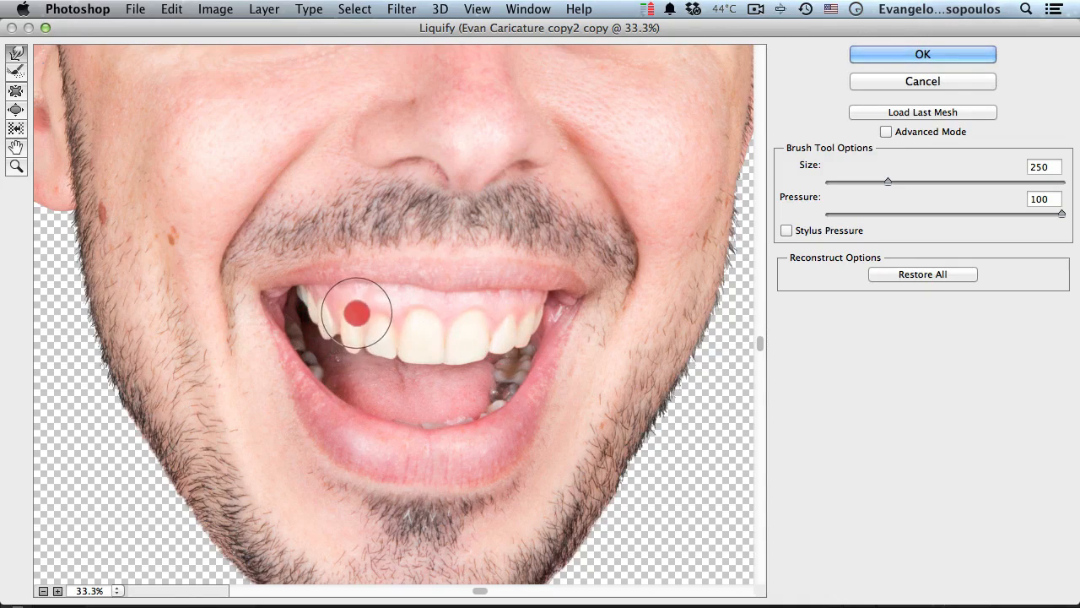
mouse_move(356, 313)
left_mouse_down()
mouse_move(499, 318)
mouse_move(507, 346)
left_mouse_up()
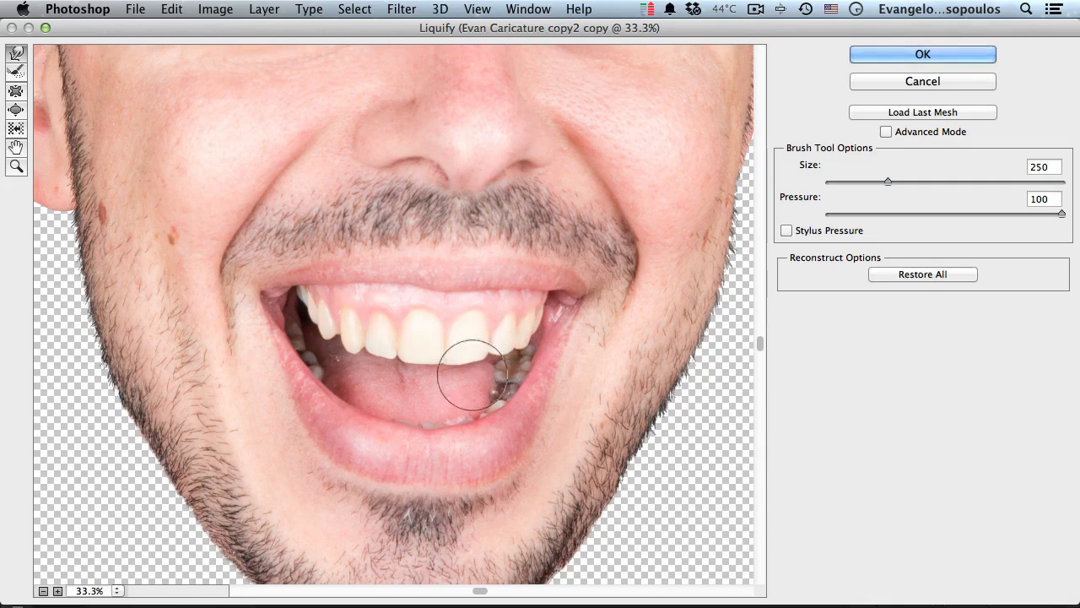
left_click(434, 386, "alt")
left_click(433, 386, "alt")
left_click(434, 387, "alt")
left_click_drag(403, 359, 454, 394)
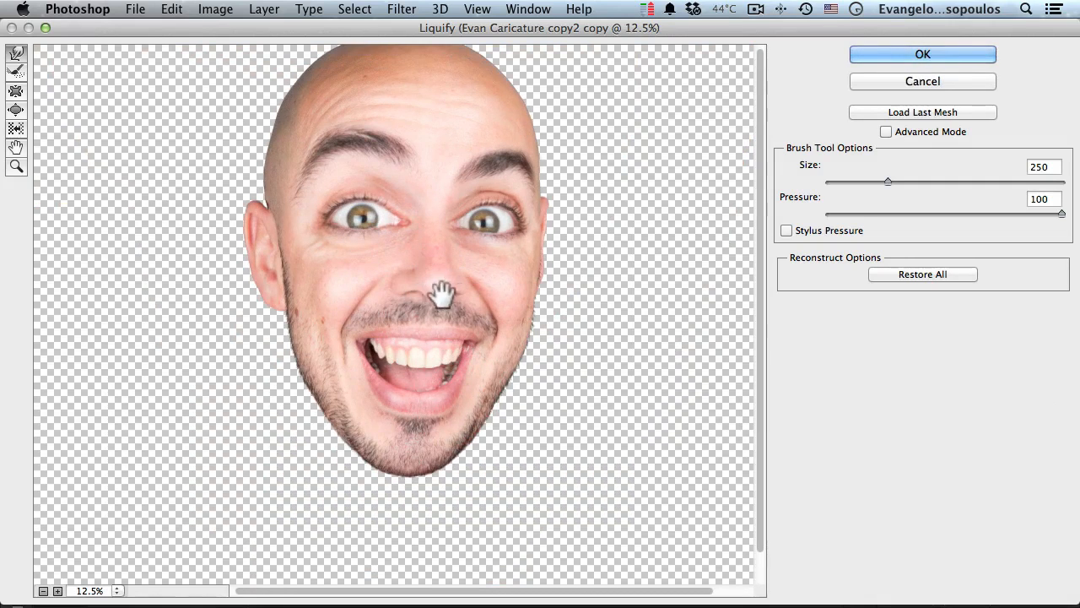
Reshape the lobe and lower outer edge of the fully visible ear using a 500 Forward Warp brush
left_click(374, 358)
mouse_move(379, 410)
left_mouse_down()
mouse_move(350, 326)
mouse_move(422, 379)
left_mouse_up()
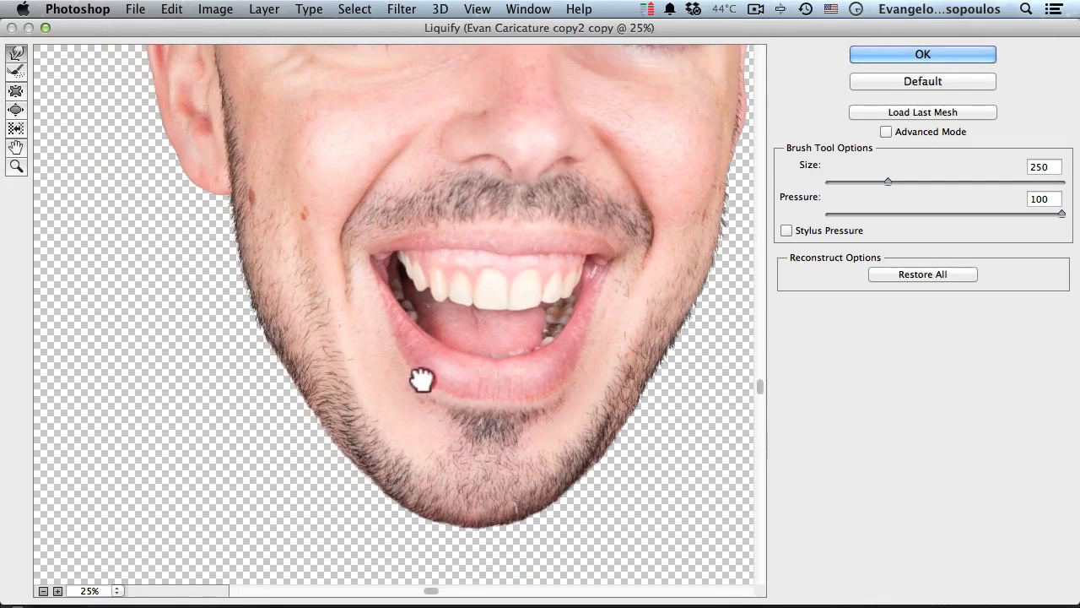
left_click(346, 308, "super")
left_click_drag(365, 333, 432, 492)
left_click_drag(359, 351, 425, 479)
key("bracketright")
key("bracketright")
key("bracketright")
key("bracketright")
key("bracketright")
key("bracketright")
key("bracketright")
key("bracketright")
key("bracketright")
key("bracketright")
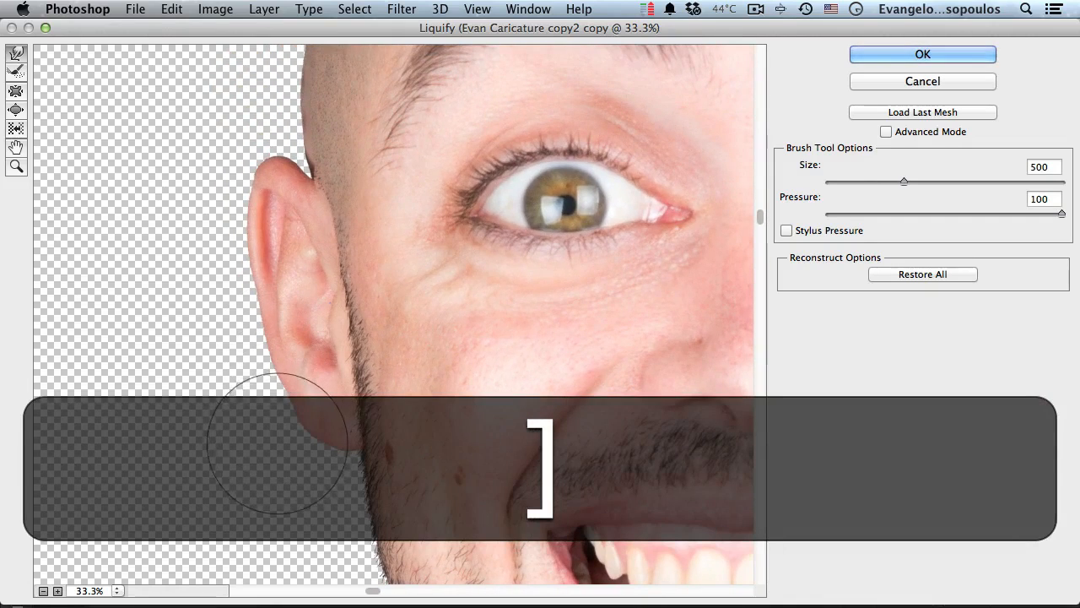
left_click(285, 442)
left_click(289, 451)
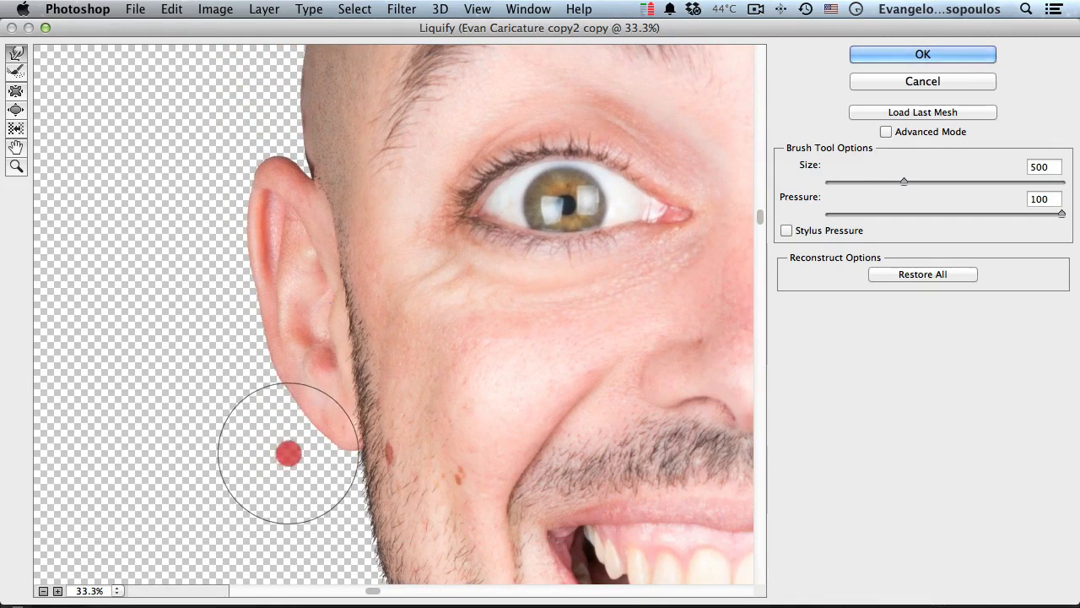
left_click(226, 329)
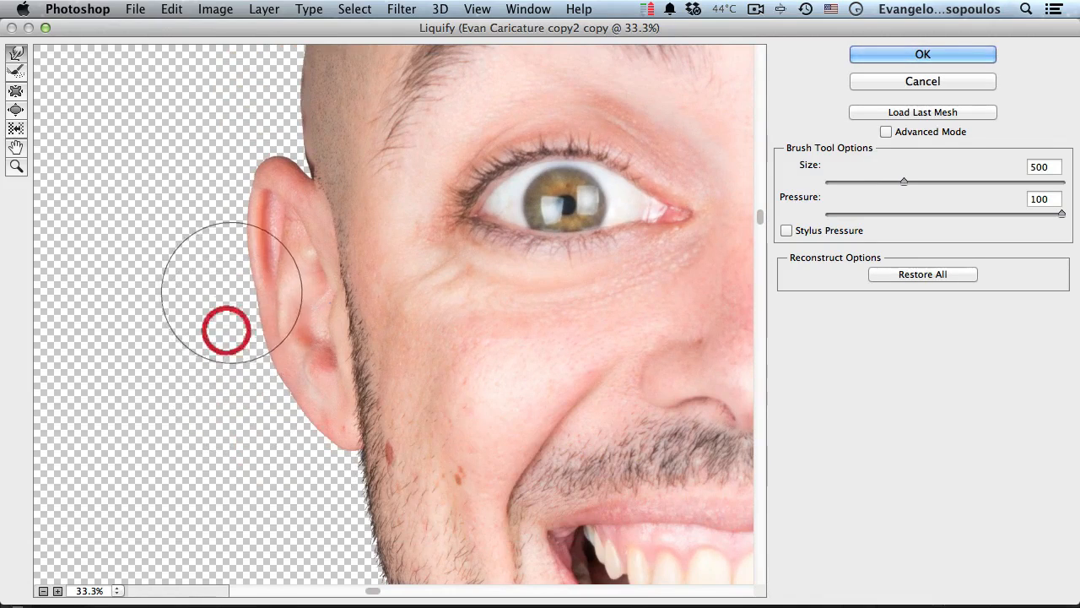
Push the tip of the same ear slightly upward and smooth its outer edge with a 400 Forward Warp brush
key("bracketright")
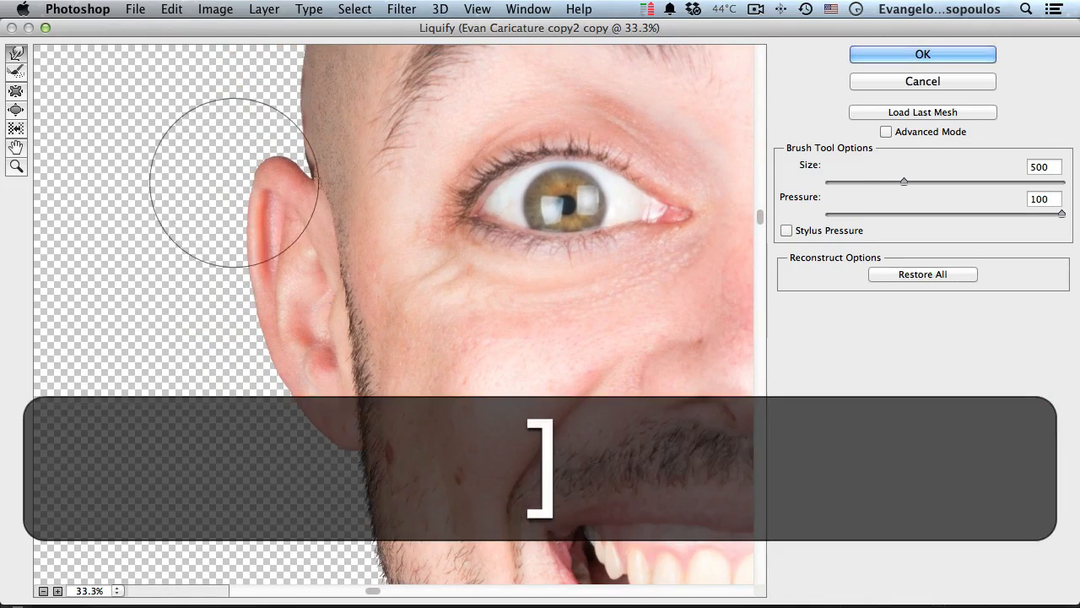
key("bracketleft")
key("bracketleft")
left_click(248, 181)
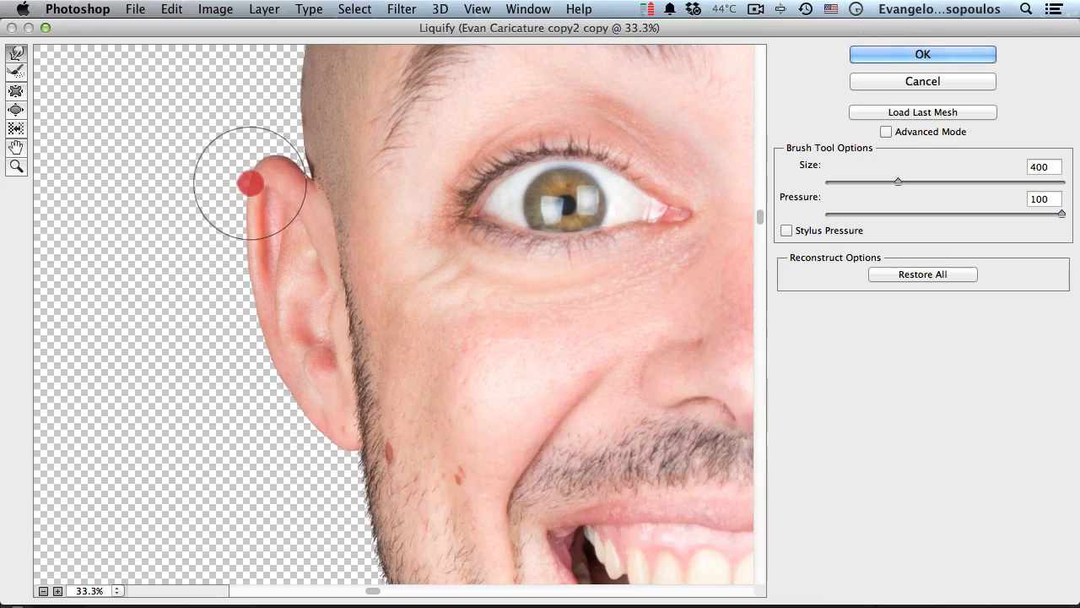
left_click(256, 163)
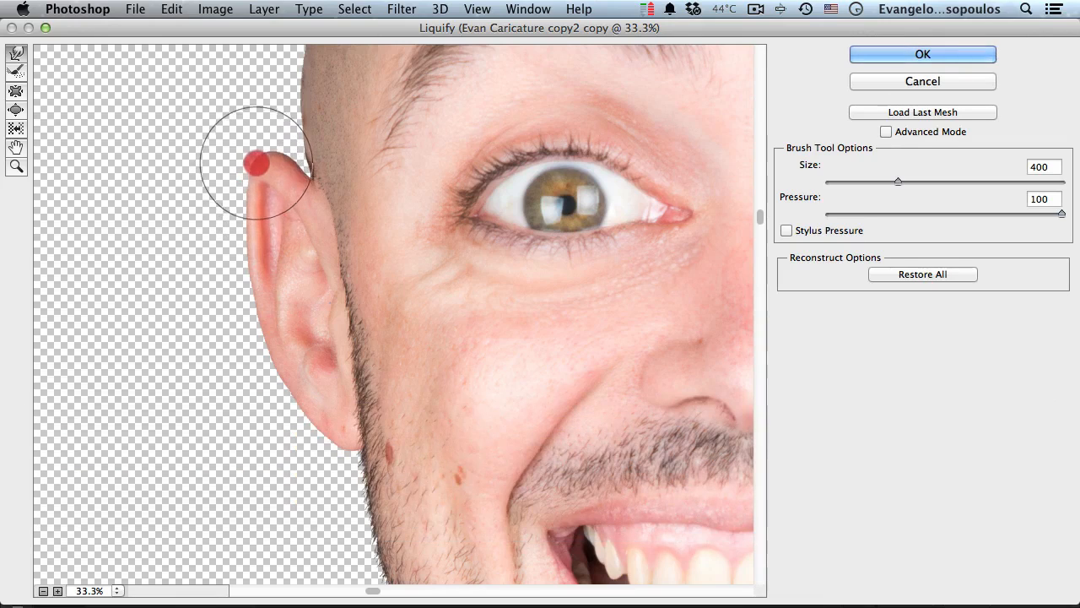
left_click(236, 214)
left_click(235, 271)
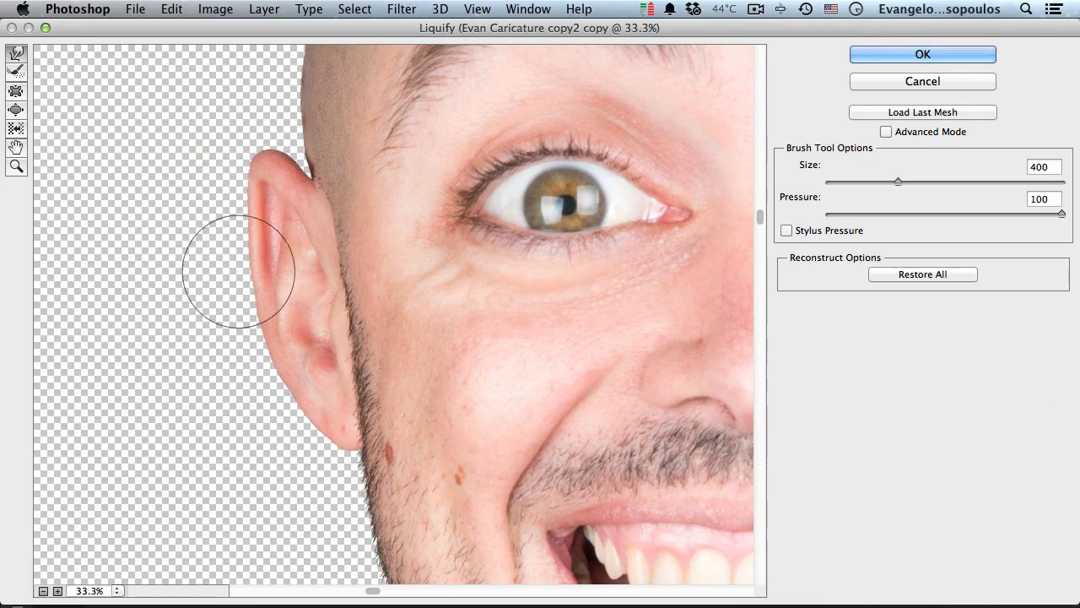
left_click(238, 269)
left_click(314, 445)
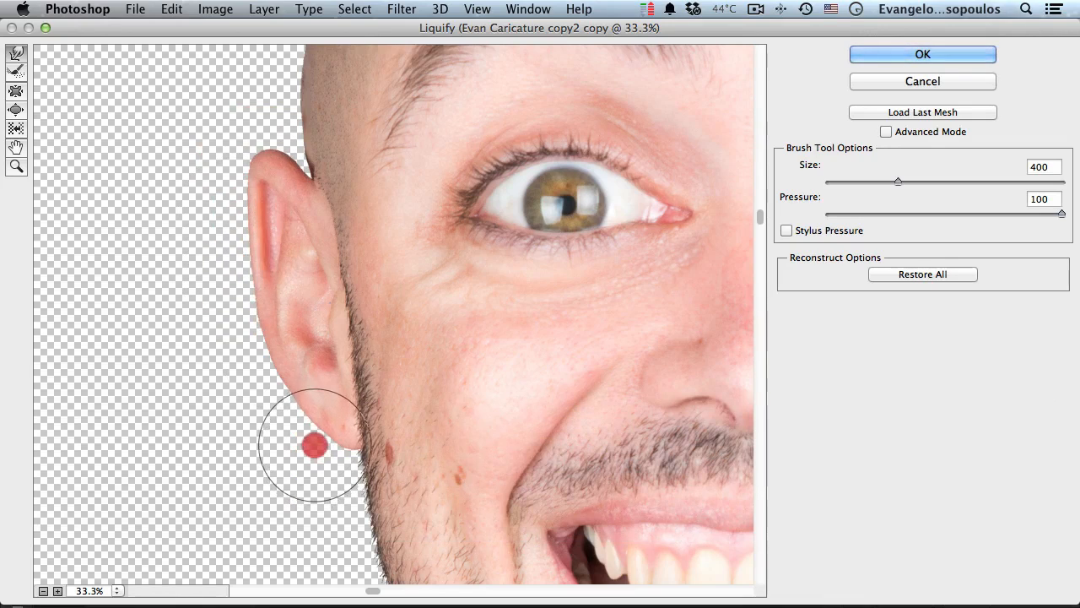
left_click(248, 364)
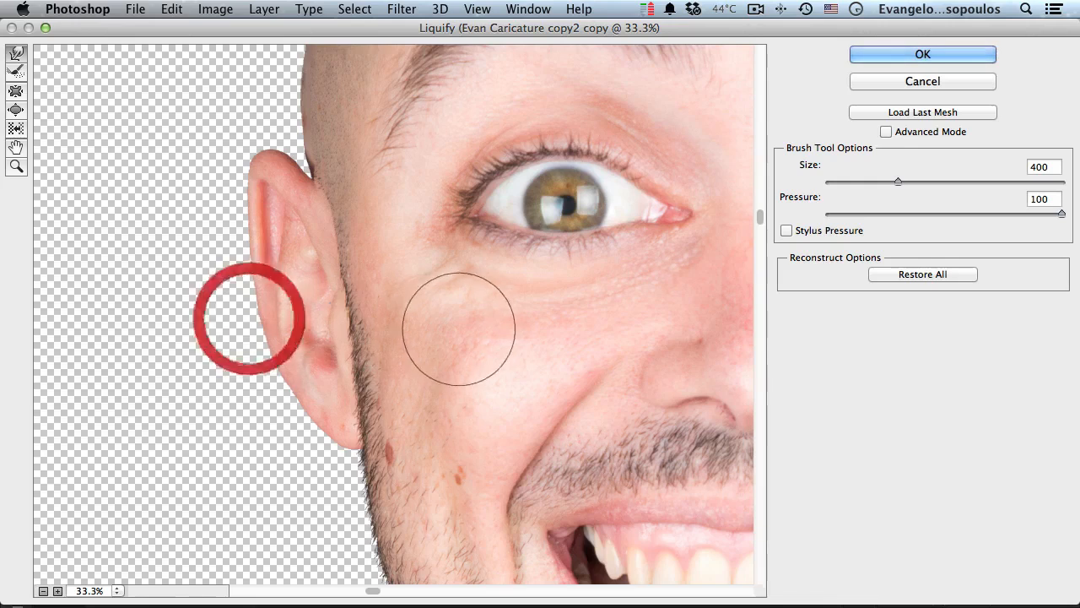
Nudge the outline of the opposite, partly hidden ear with the 400 Forward Warp brush
key("space")
mouse_move(510, 344)
left_mouse_down()
mouse_move(192, 297)
mouse_move(228, 315)
left_mouse_up()
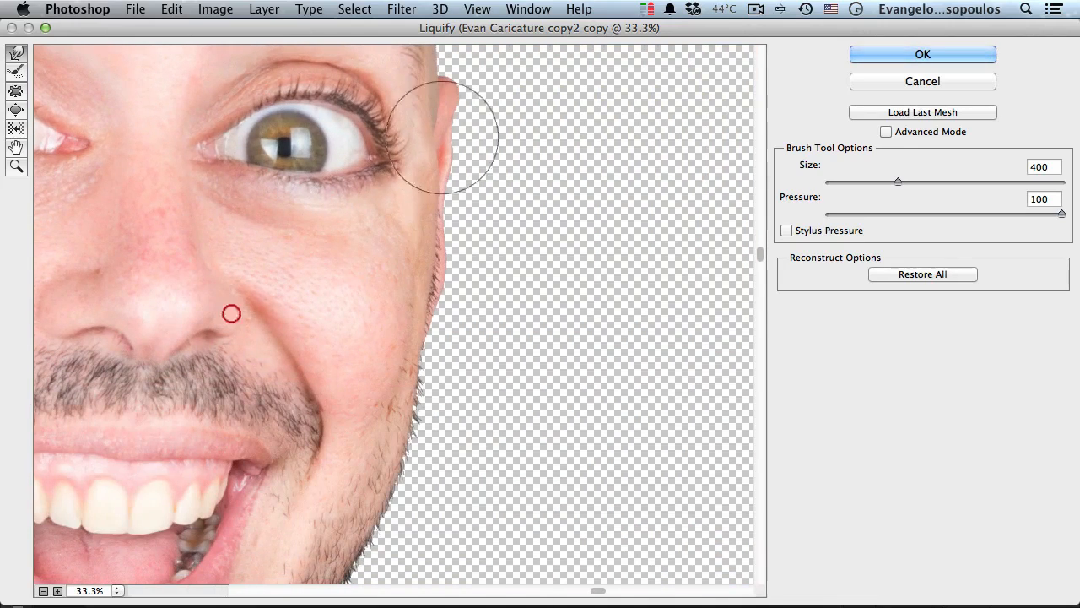
left_click(471, 94)
key("space")
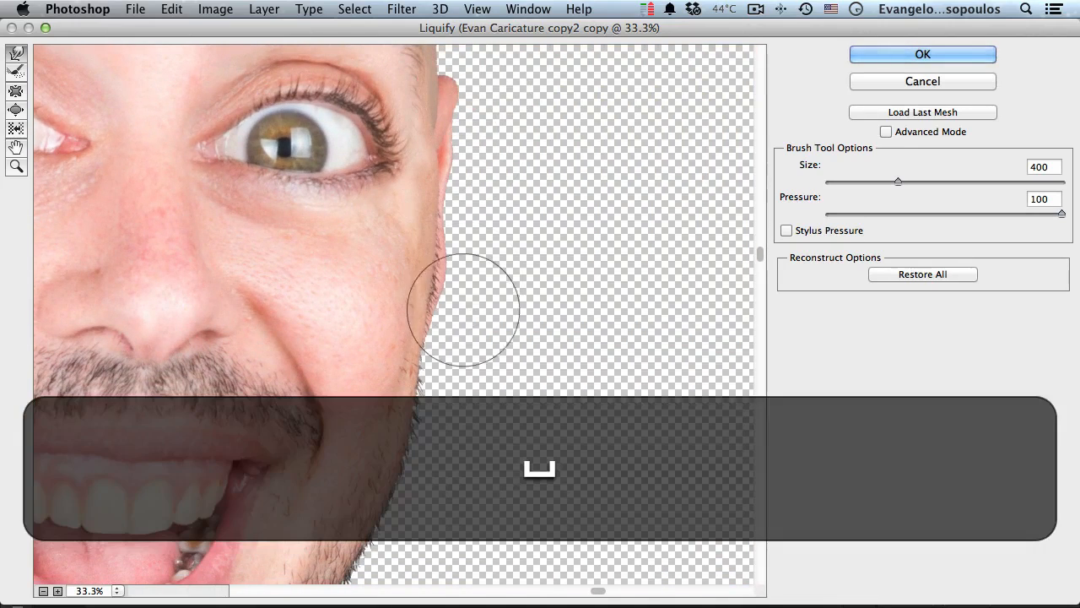
left_click(484, 280)
key("space")
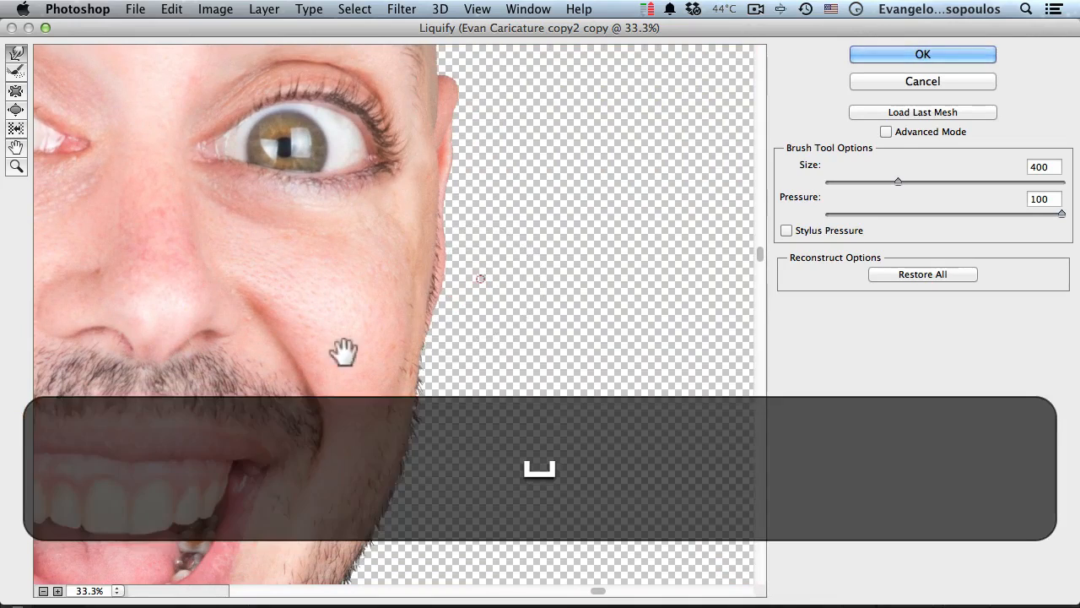
Enlarge the warp brush to size 900 and push the cheek below the left eye outward
left_click_drag(345, 352, 516, 309)
key("super+minus")
left_click_drag(333, 316, 538, 335)
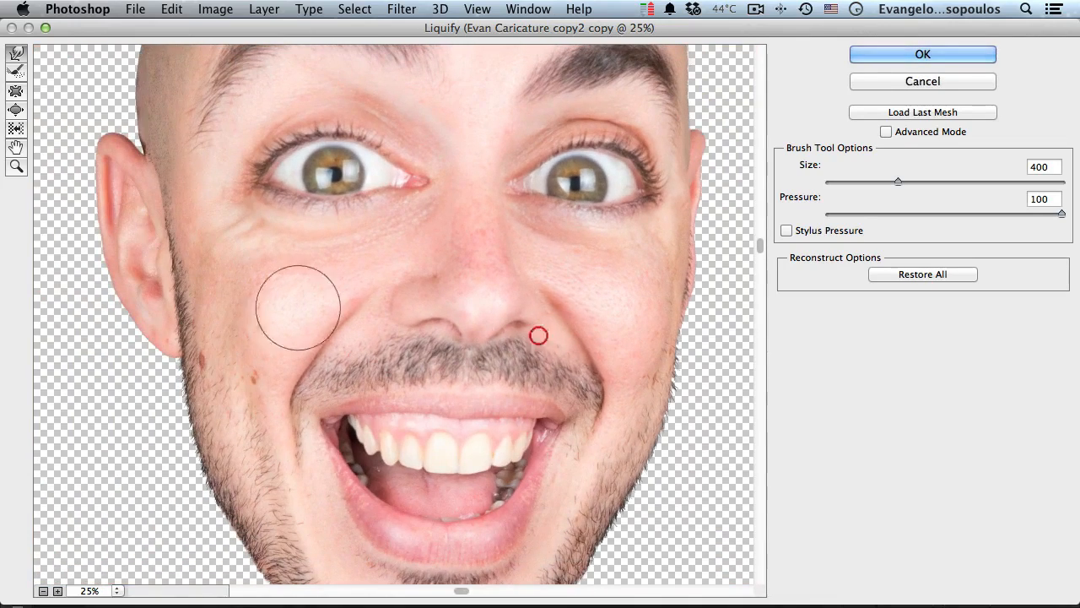
key("bracketright")
key("bracketright")
key("bracketright")
key("bracketright")
key("bracketright")
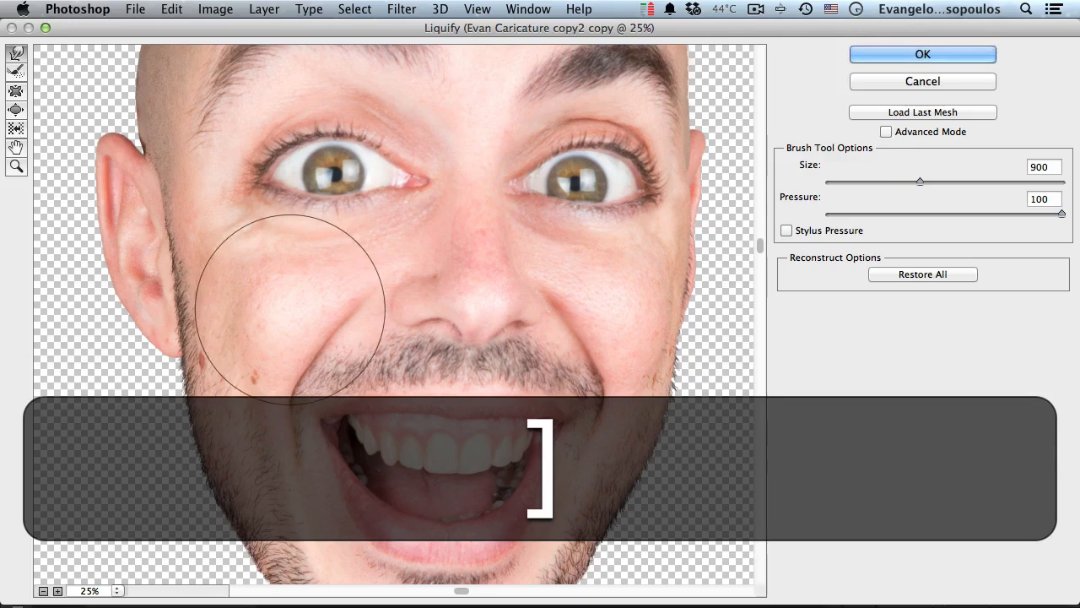
left_click(281, 306)
left_click(239, 295)
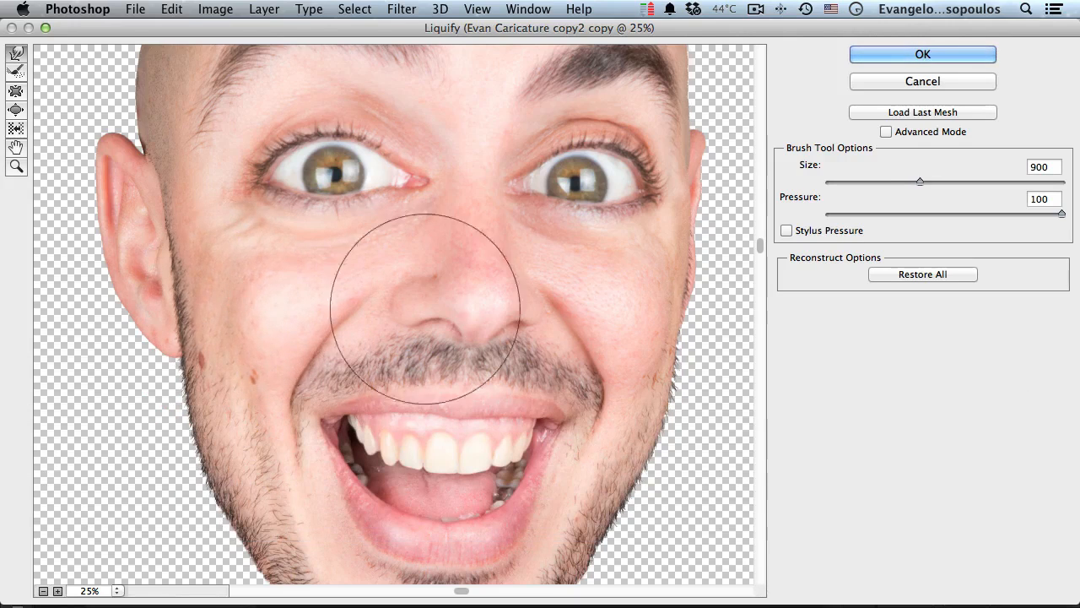
Push the opposite cheek below the right eye outward, continuing down beside the mouth
left_click(627, 299)
left_click(617, 292)
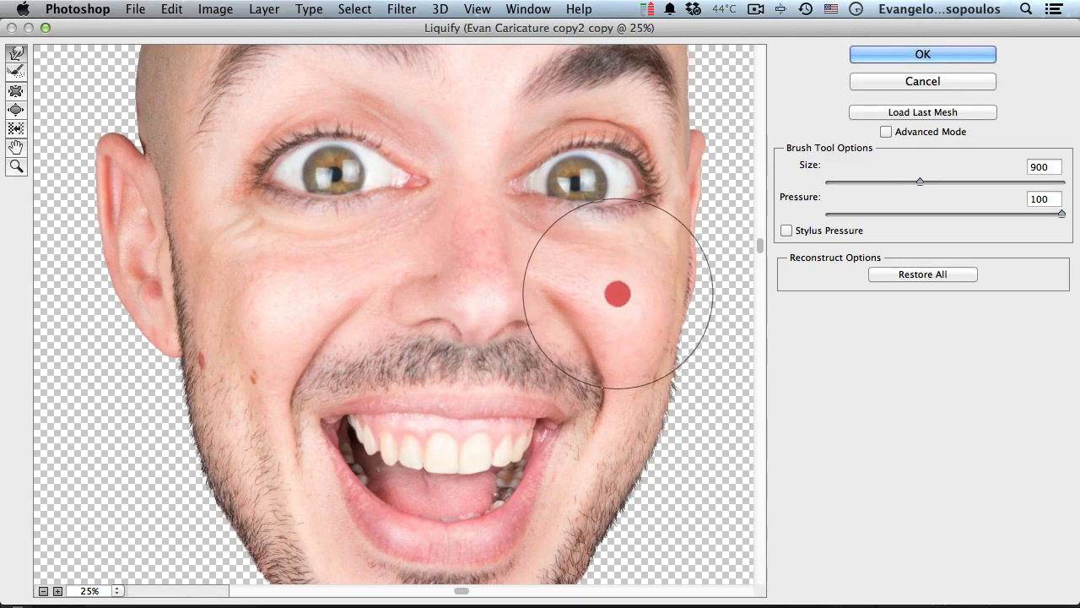
left_click(636, 342)
left_click(637, 379)
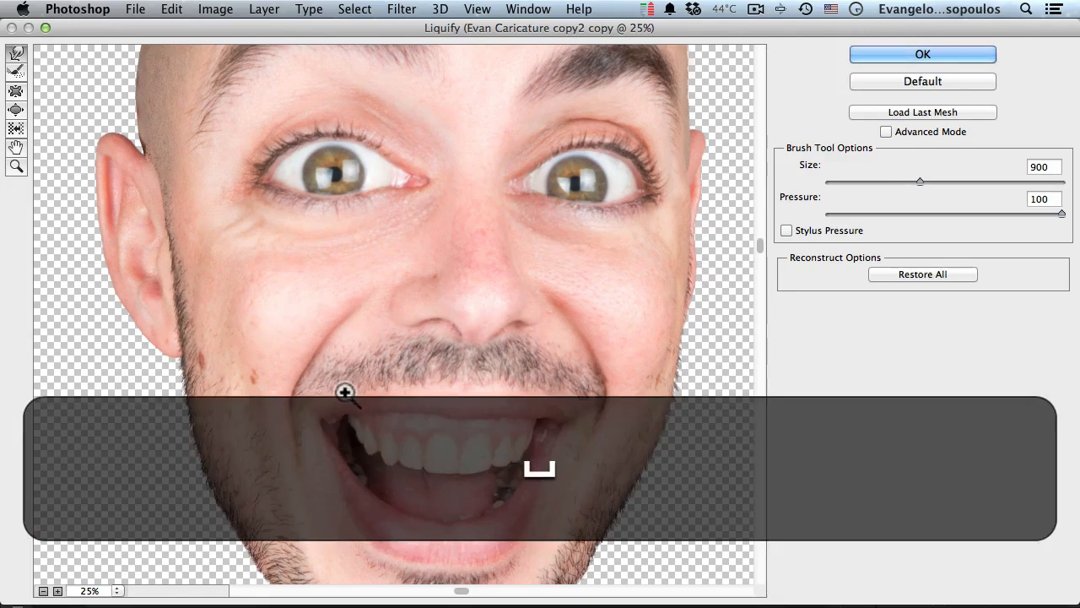
Set the brush size to 400 and warp the smile crease around the left end of the moustache outward
left_click(343, 390, "super")
left_click_drag(338, 393, 295, 359)
left_click(295, 358)
key("bracketleft")
key("bracketleft")
key("bracketleft")
key("bracketleft")
key("bracketleft")
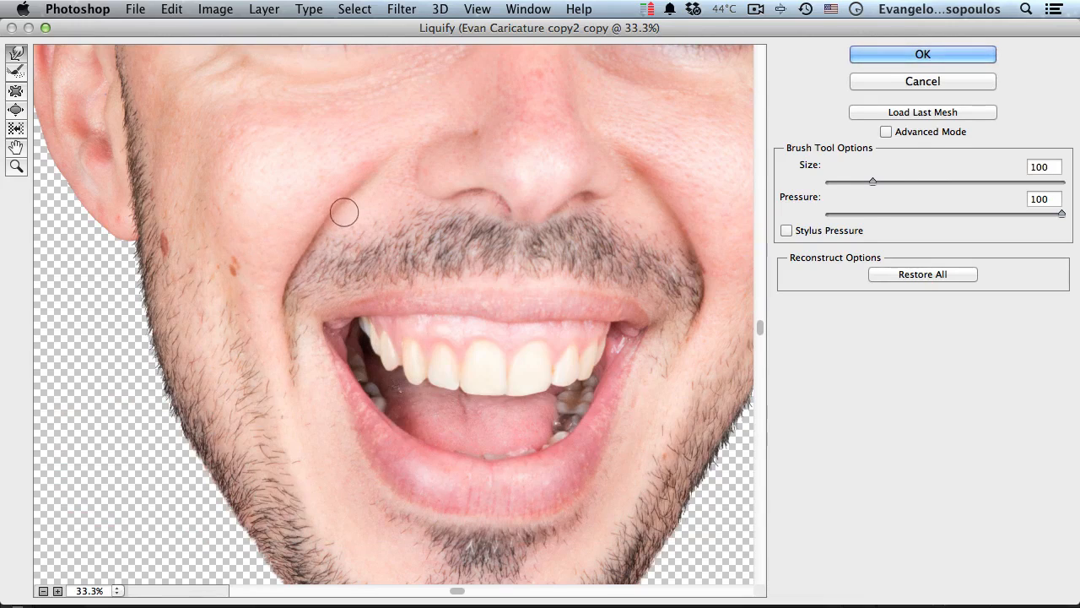
key("bracketright")
key("bracketright")
left_click_drag(311, 250, 321, 212)
mouse_move(289, 336)
left_mouse_down()
mouse_move(283, 301)
mouse_move(283, 381)
left_mouse_up()
mouse_move(281, 283)
left_mouse_down()
mouse_move(285, 253)
mouse_move(306, 234)
left_mouse_up()
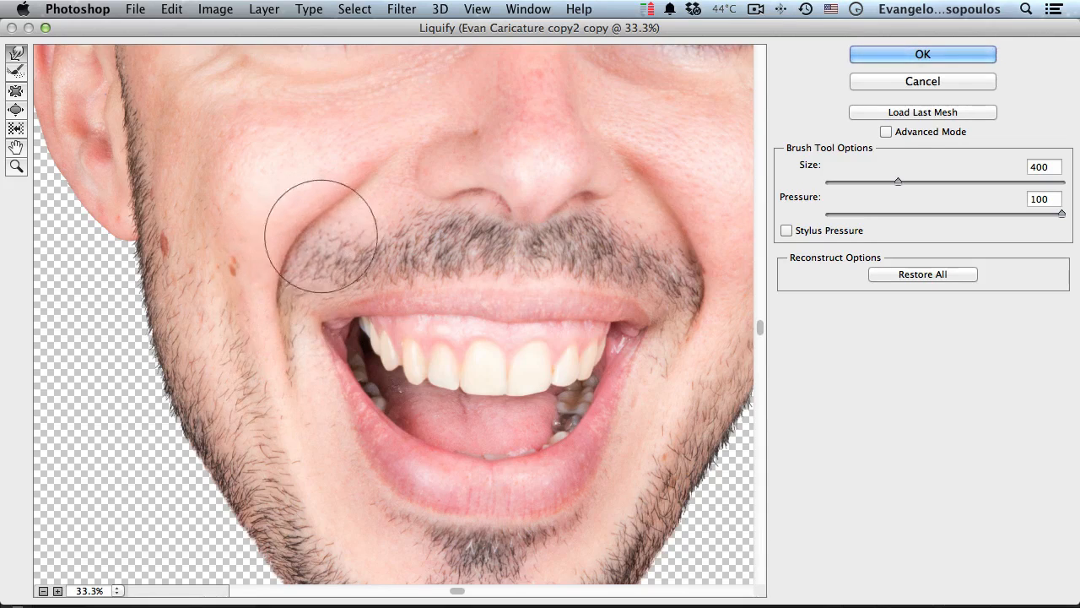
Reshape the smile crease around the right end of the moustache to round out the cheek above it
key("space")
left_click_drag(511, 248, 339, 248)
left_click_drag(554, 250, 539, 229)
mouse_move(558, 274)
left_mouse_down()
mouse_move(566, 307)
mouse_move(549, 340)
left_mouse_up()
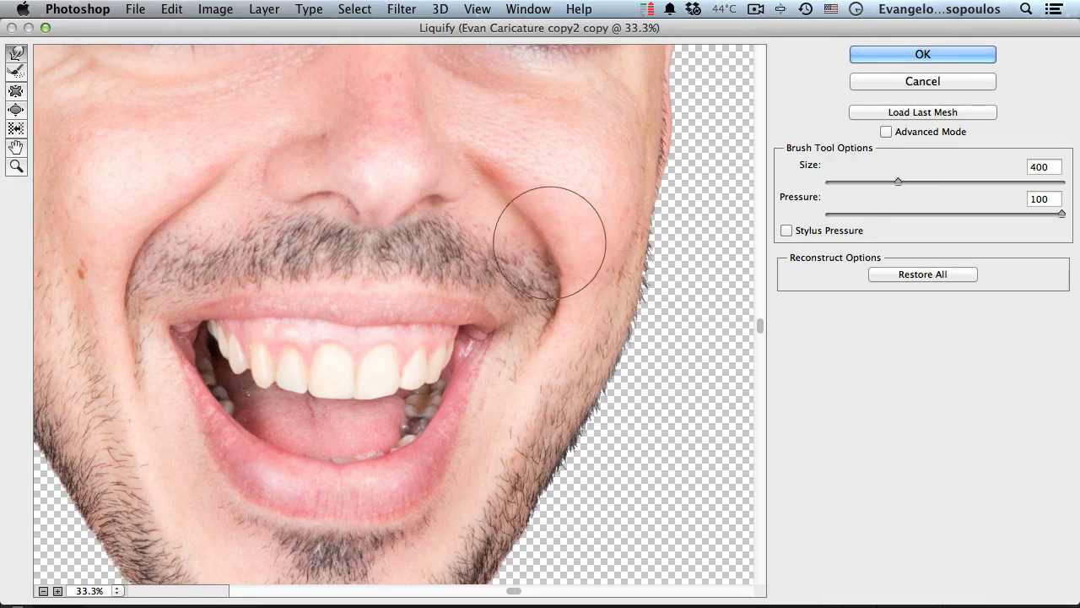
left_click_drag(538, 211, 518, 190)
left_click_drag(544, 223, 537, 186)
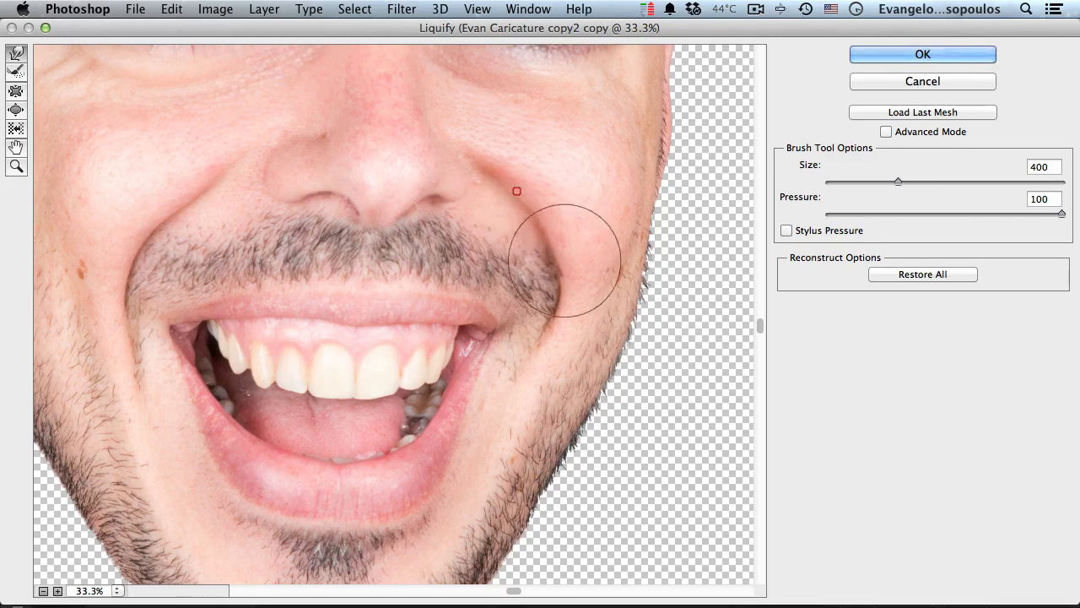
left_click_drag(565, 260, 570, 254)
key("space")
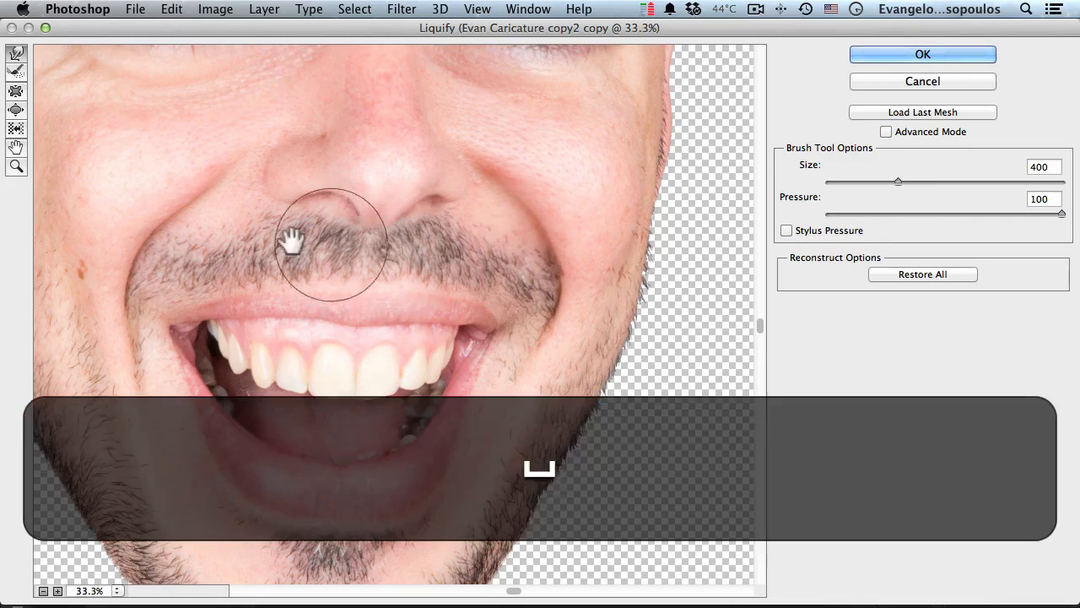
left_click_drag(289, 242, 581, 246)
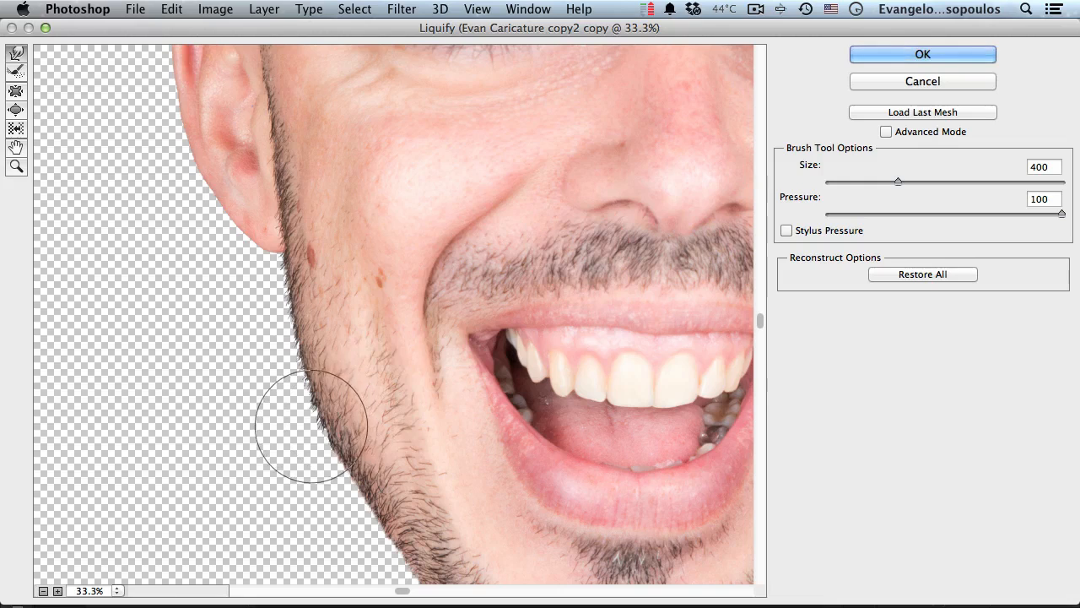
left_click_drag(314, 416, 389, 309)
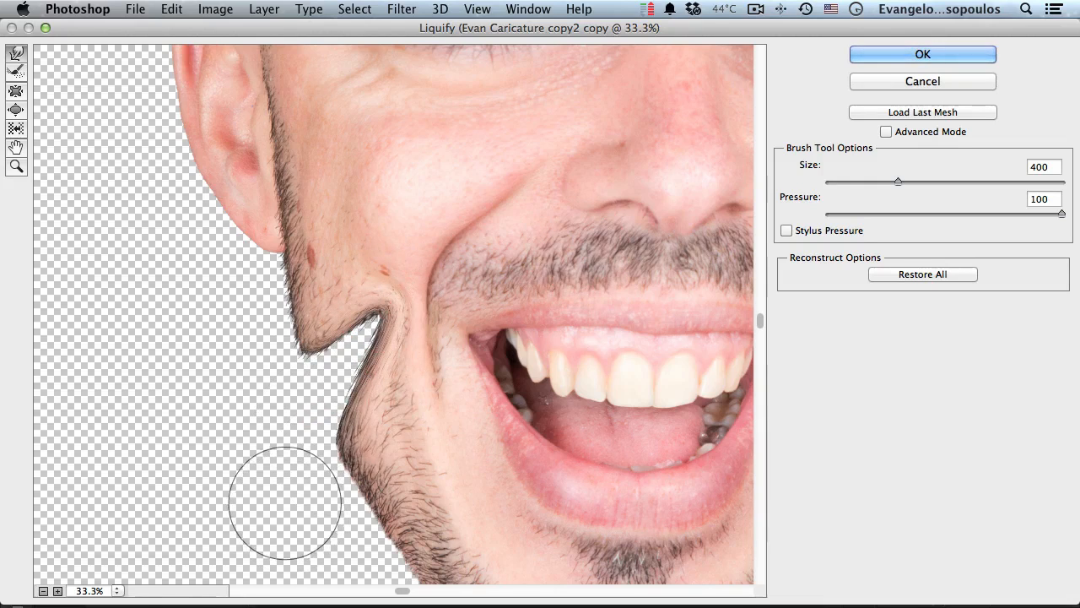
key("super")
key("super+space")
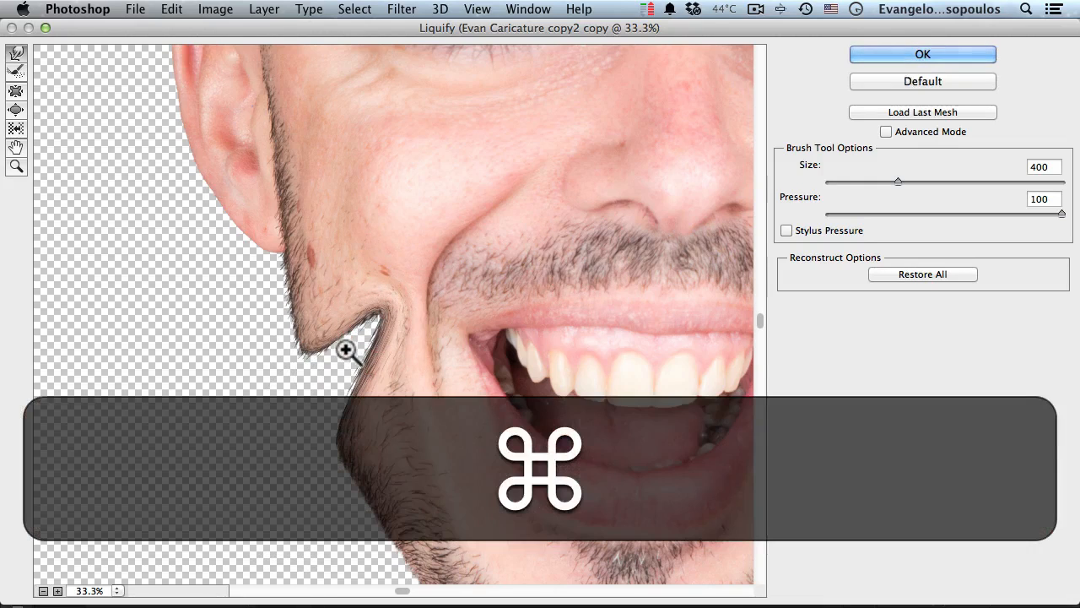
key("super+z")
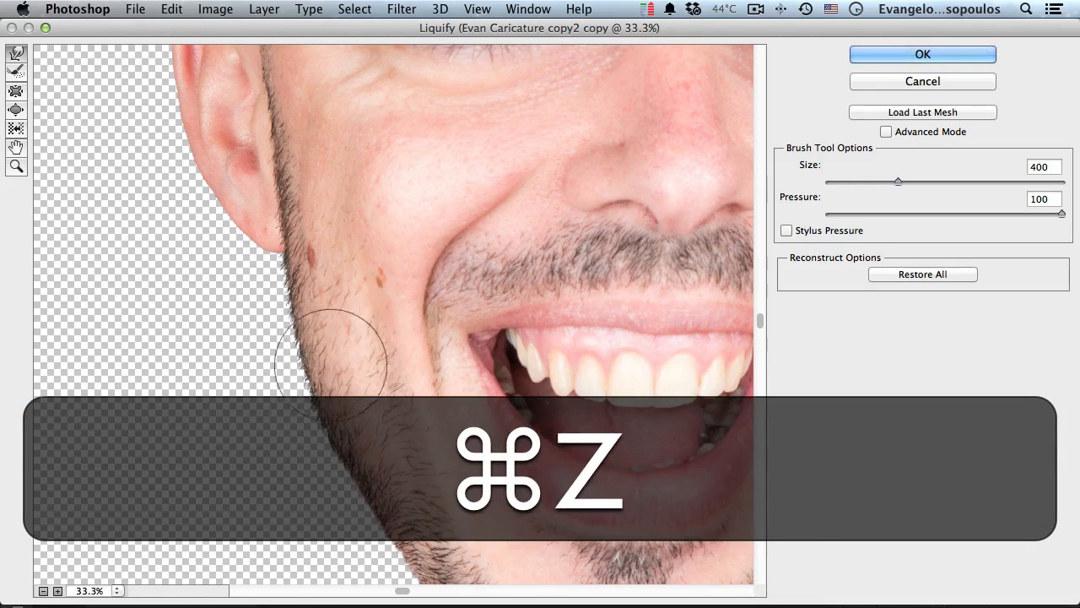
Nudge the outer edge of the left nostril beside the smile crease with the size 400 warp brush
key("space")
mouse_move(351, 355)
left_mouse_down()
mouse_move(393, 224)
mouse_move(292, 321)
left_mouse_up()
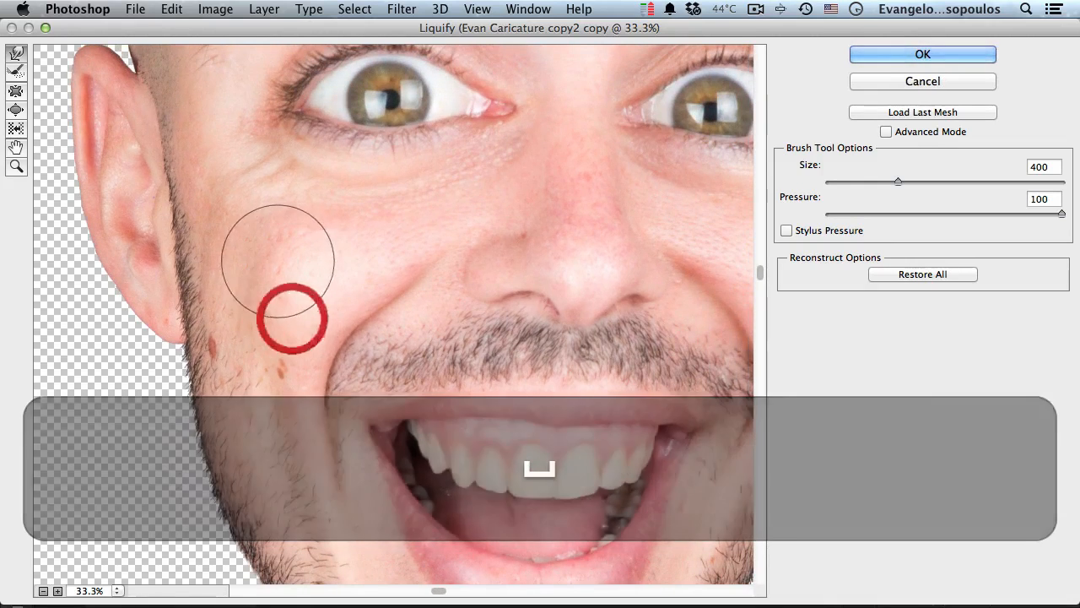
key("space")
left_click_drag(306, 243, 215, 221)
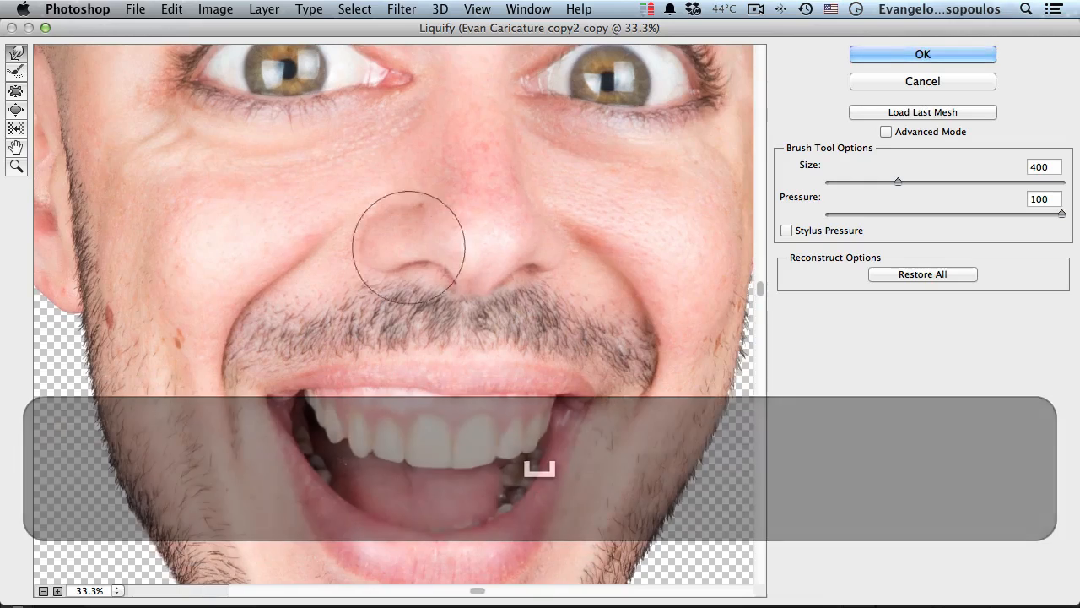
left_click(366, 260)
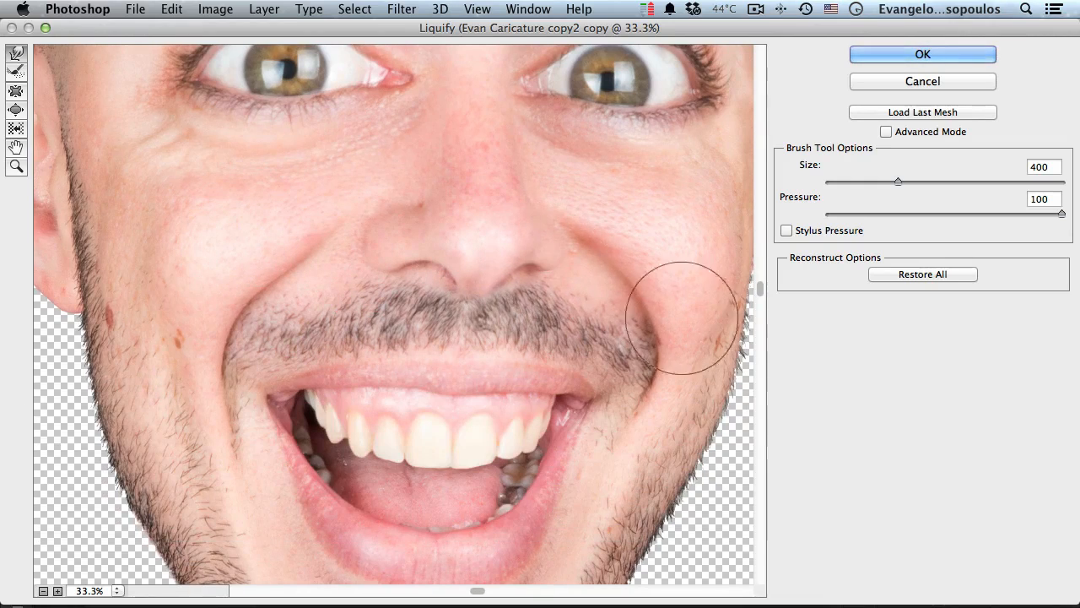
Refine the lower end of the smile crease beside the right corner of the mouth
key("space")
mouse_move(682, 317)
left_mouse_down()
mouse_move(579, 285)
mouse_move(559, 264)
left_mouse_up()
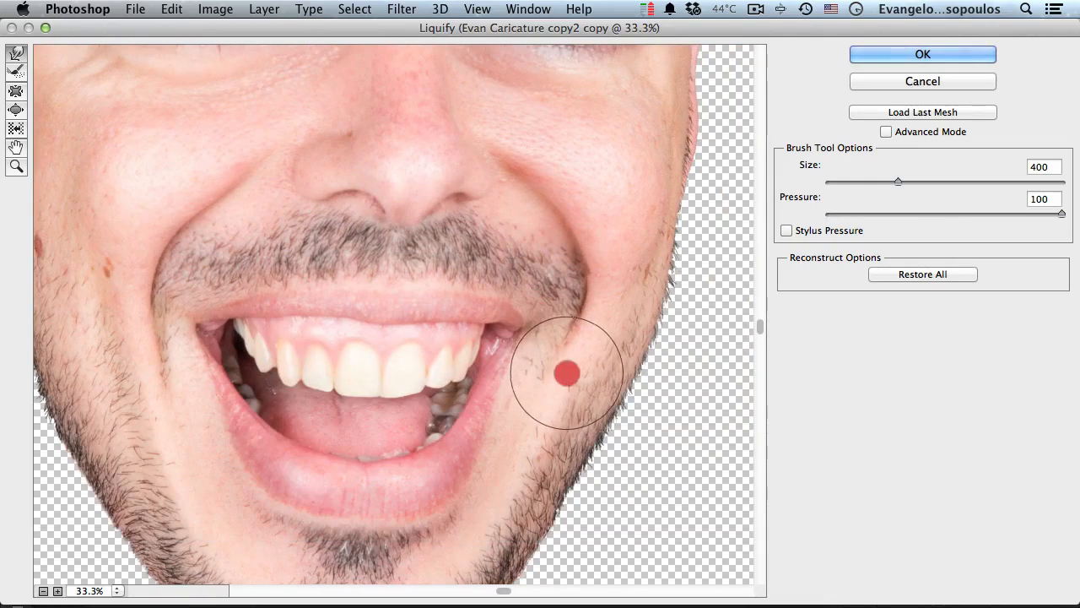
left_click(545, 413)
Reshape the lower lip with short warp strokes across its middle and toward the left corner of the mouth
key("space")
mouse_move(374, 362)
left_mouse_down()
mouse_move(510, 372)
mouse_move(515, 408)
left_mouse_up()
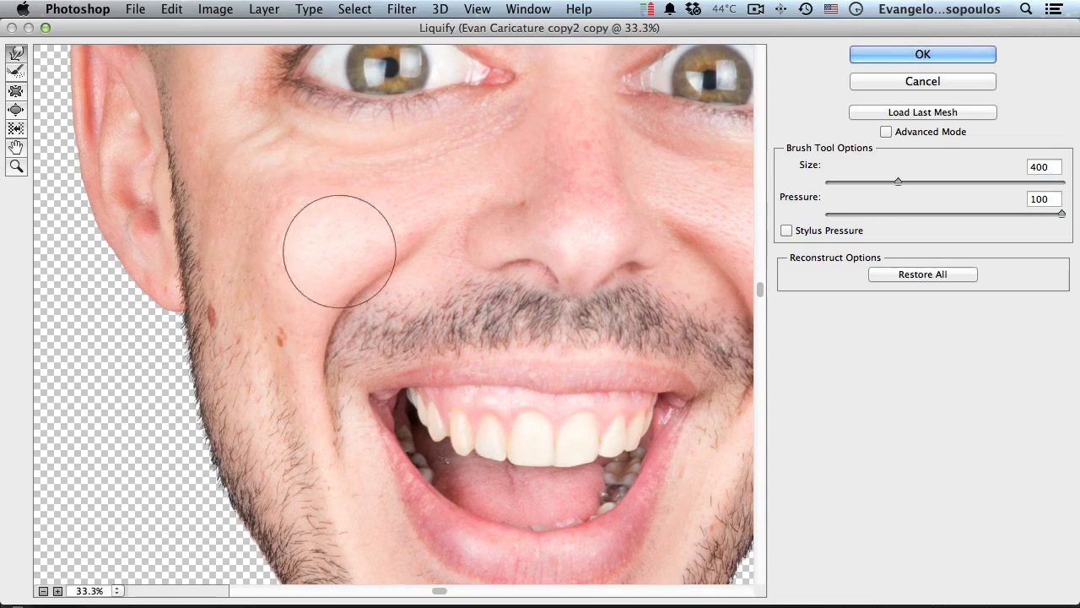
key("space")
mouse_move(310, 324)
left_mouse_down()
mouse_move(258, 299)
mouse_move(265, 247)
mouse_move(298, 340)
left_mouse_up()
left_click(317, 388, "alt")
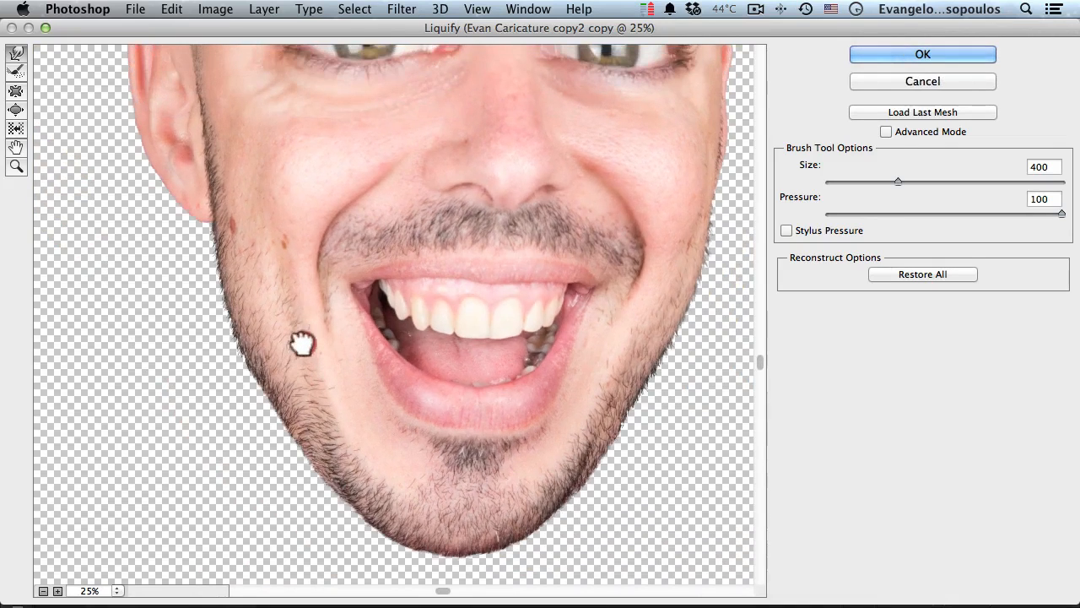
left_click(446, 390, "super")
left_click_drag(429, 393, 432, 417)
left_click(392, 343)
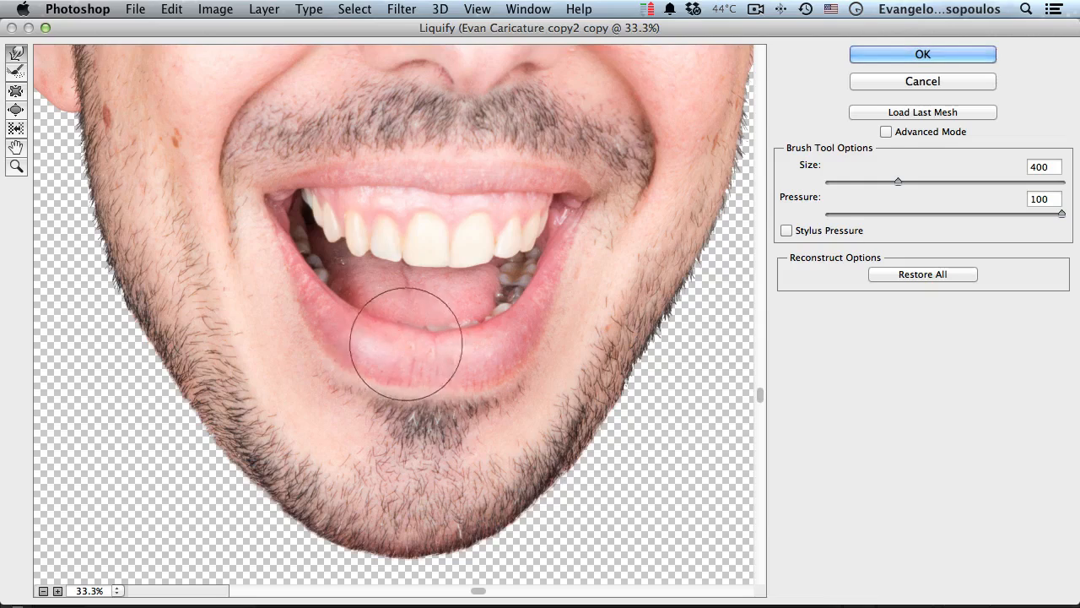
left_click(439, 347)
left_click(479, 347)
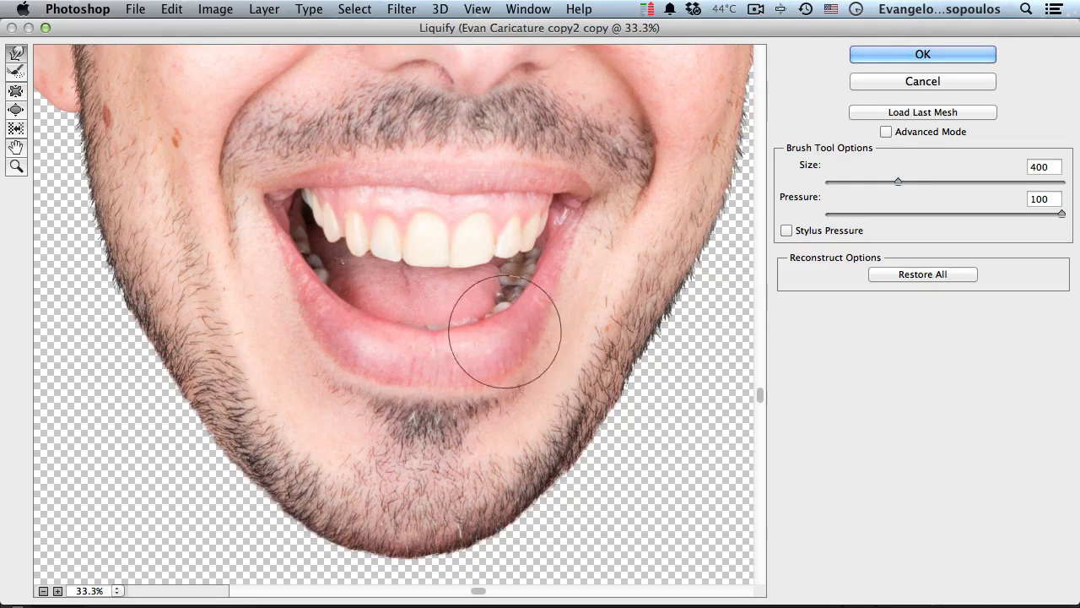
left_click(441, 345)
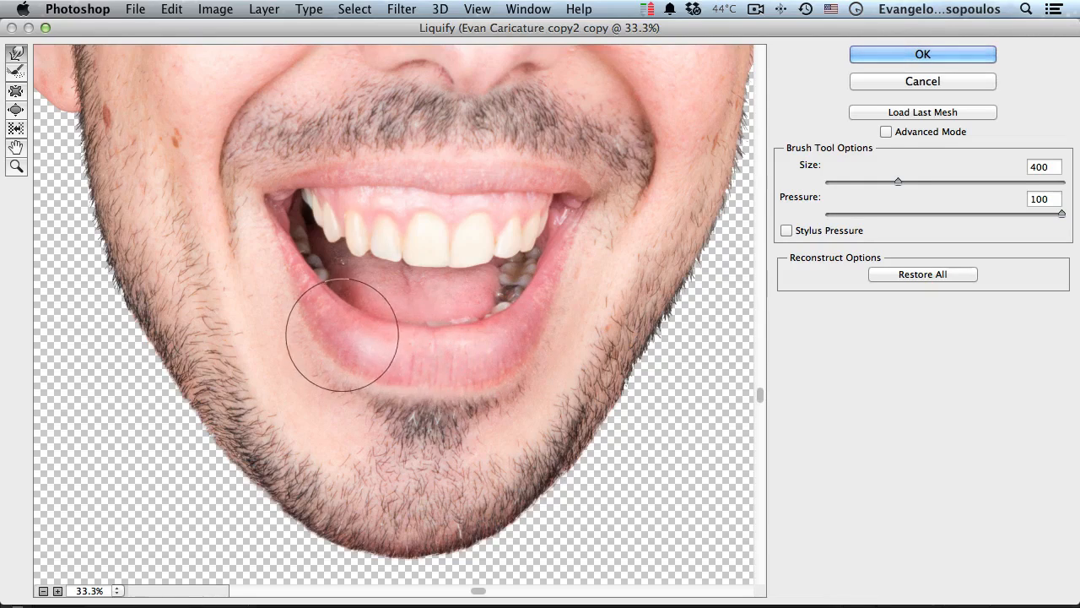
mouse_move(344, 332)
left_mouse_down()
mouse_move(290, 309)
mouse_move(286, 282)
left_mouse_up()
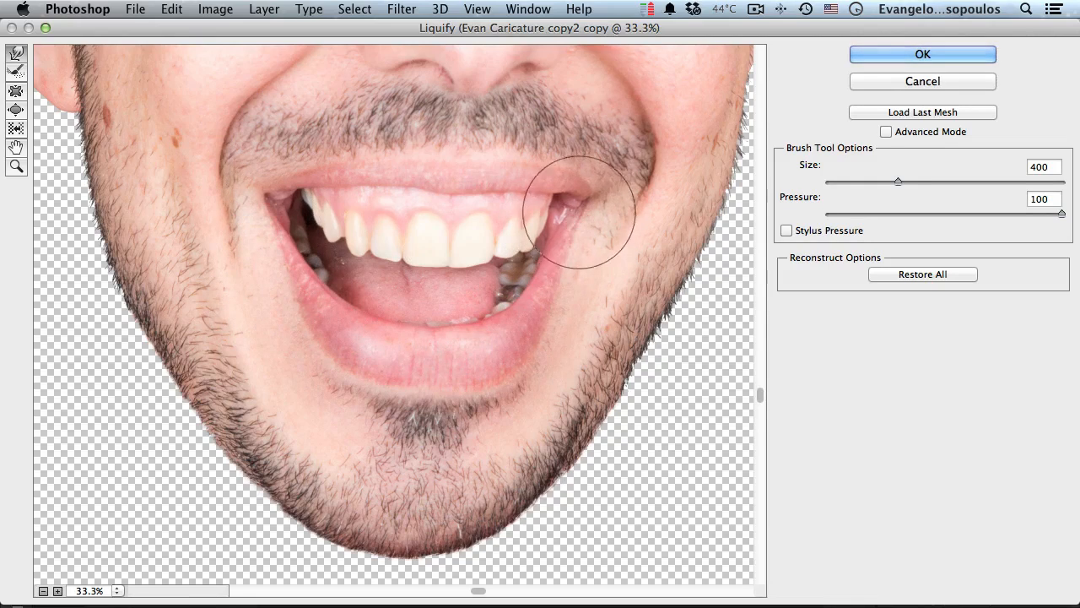
Adjust the right mouth corner and upper lip, reducing the brush size to 175 for the lip's lower edge
left_click(582, 200)
left_click(446, 167)
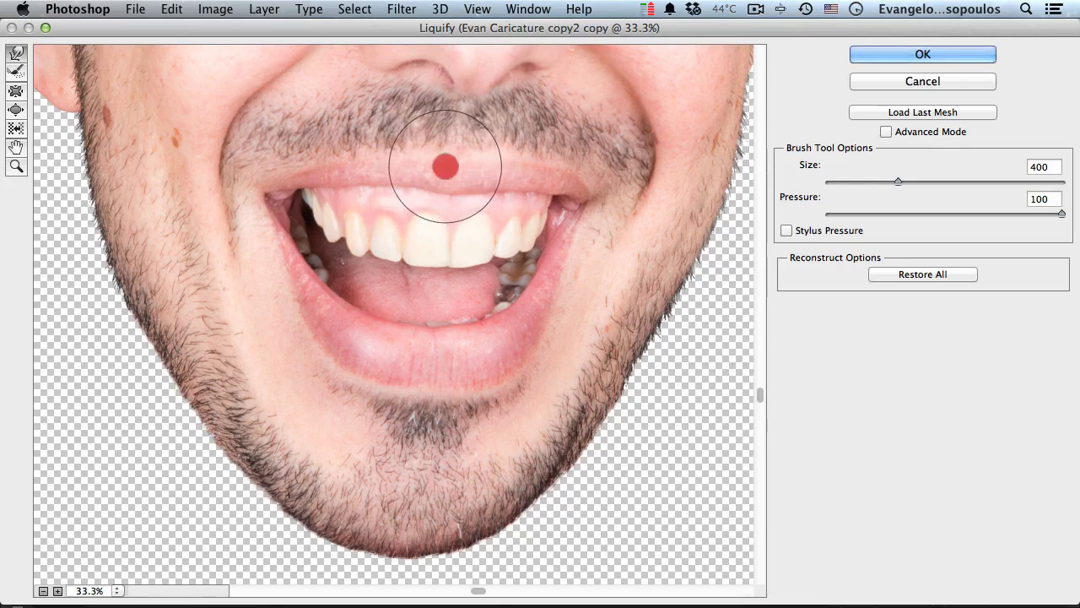
key("bracketleft")
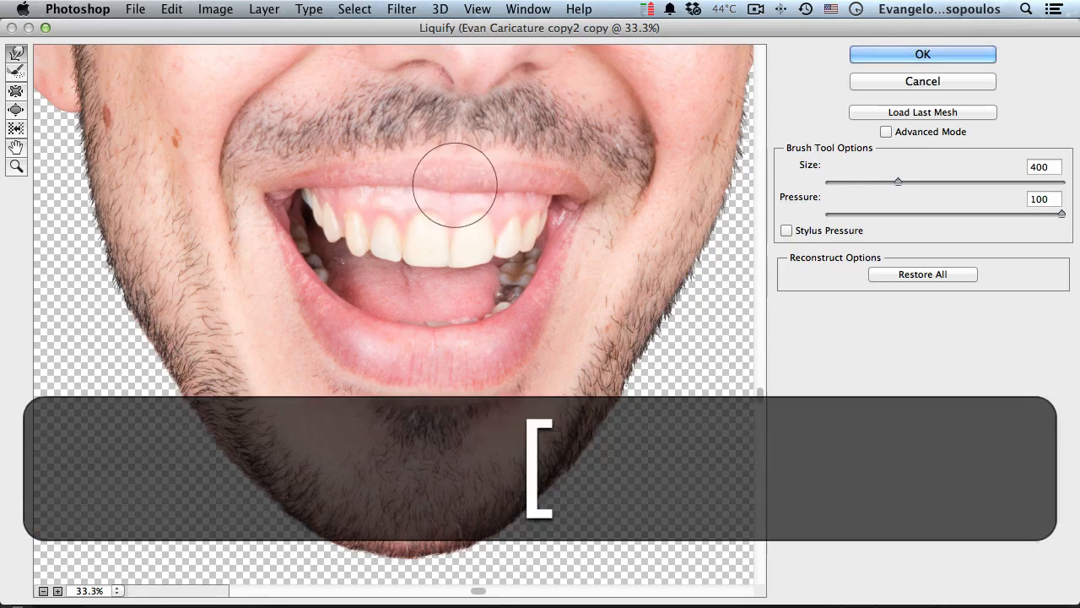
left_click(438, 186)
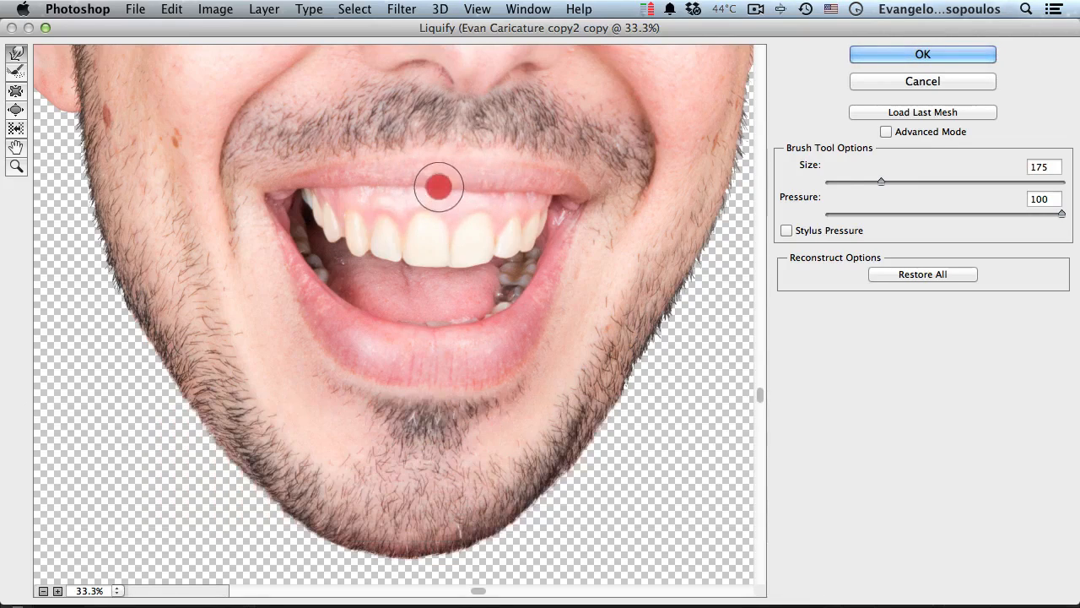
left_click(479, 191)
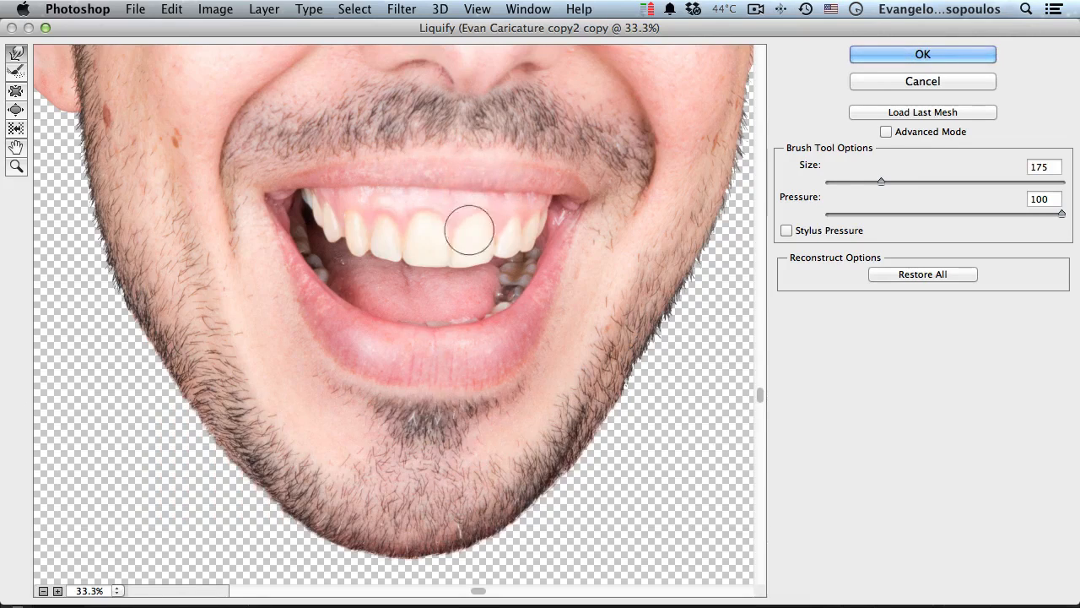
Enlarge the warp brush to size 1200 and widen the left jawline from the chin up to the earlobe
left_click(451, 262, "alt")
left_click(420, 337, "alt")
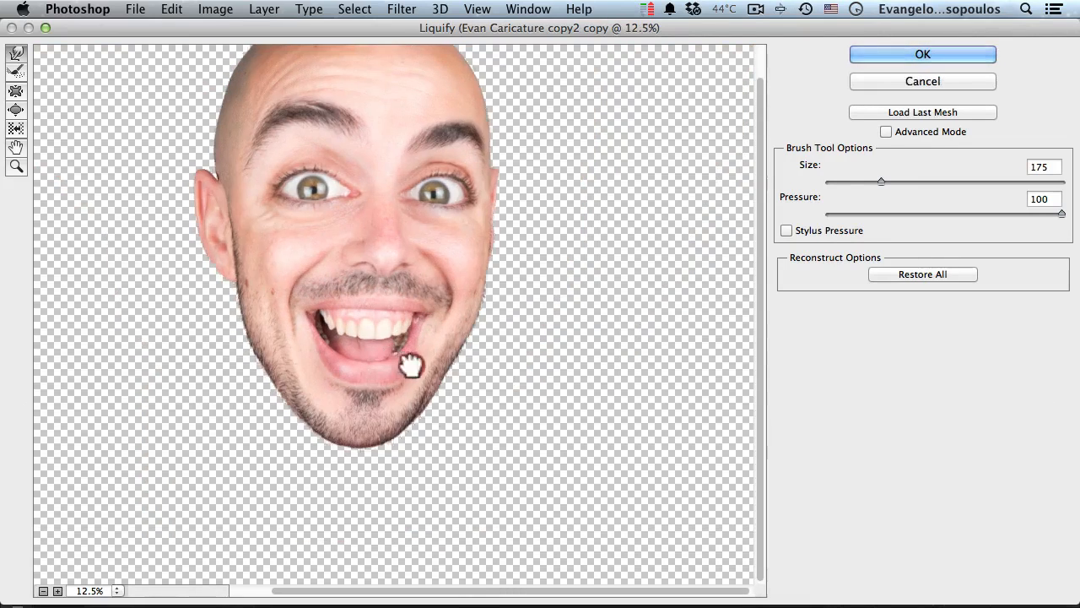
key("bracketright")
key("bracketright")
key("bracketright")
key("bracketright")
key("bracketright")
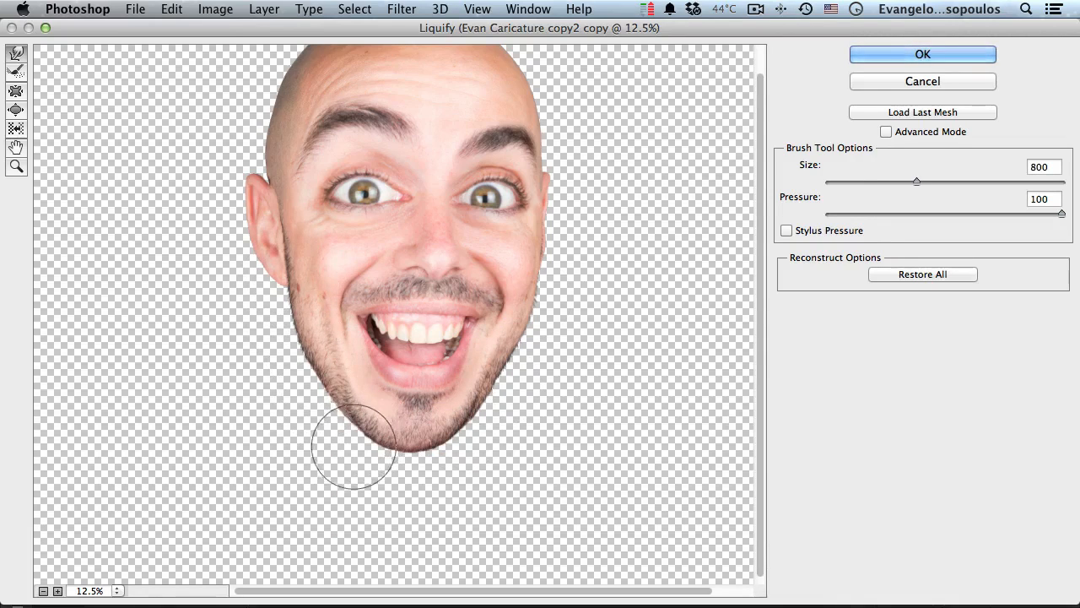
key("bracketright")
key("bracketright")
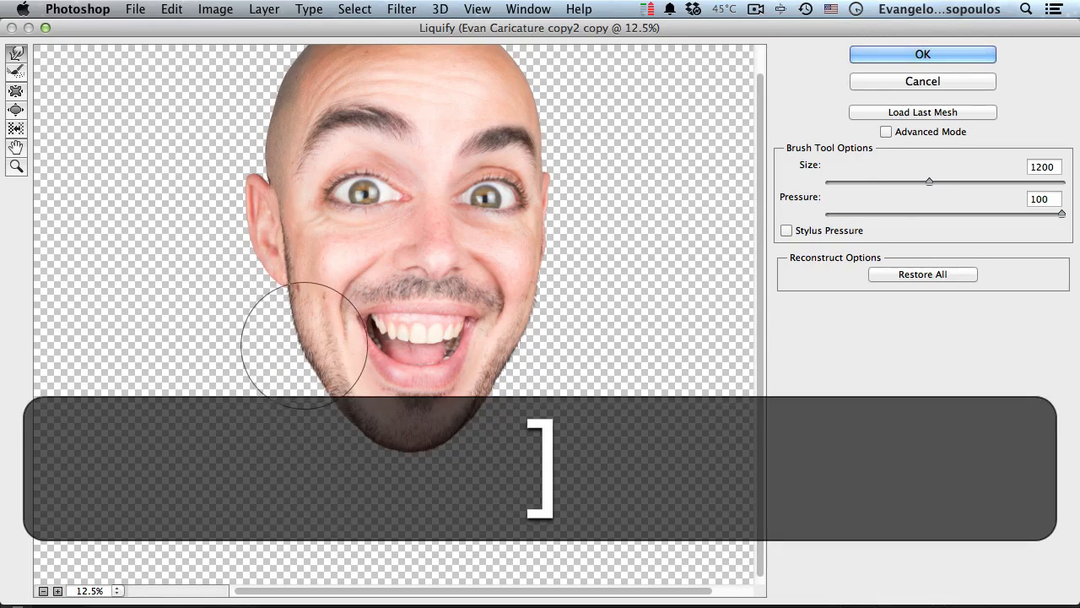
left_click(295, 345)
left_click(313, 405)
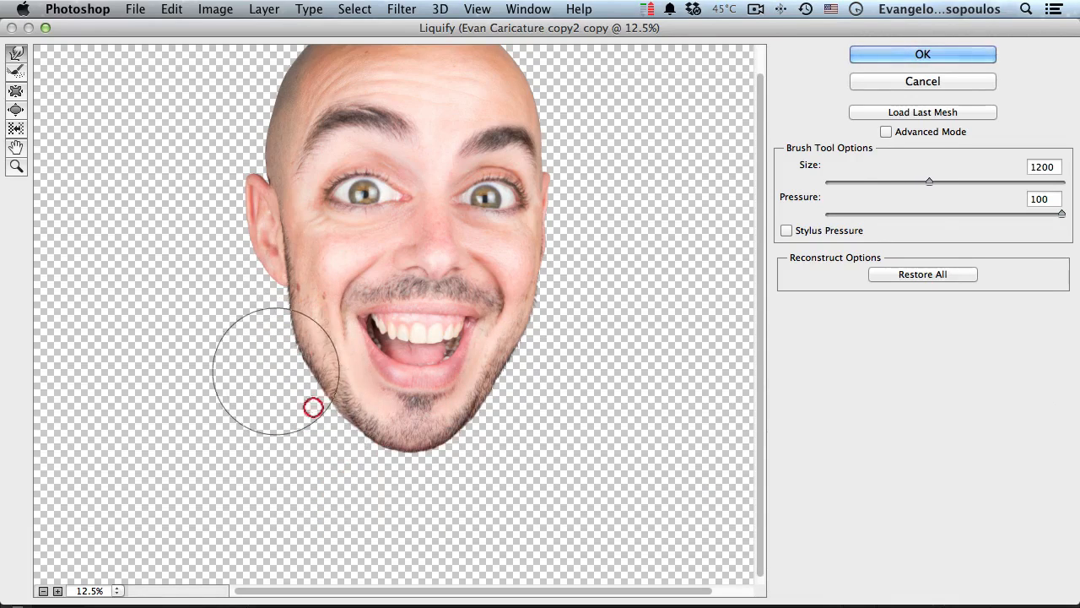
left_click(295, 282)
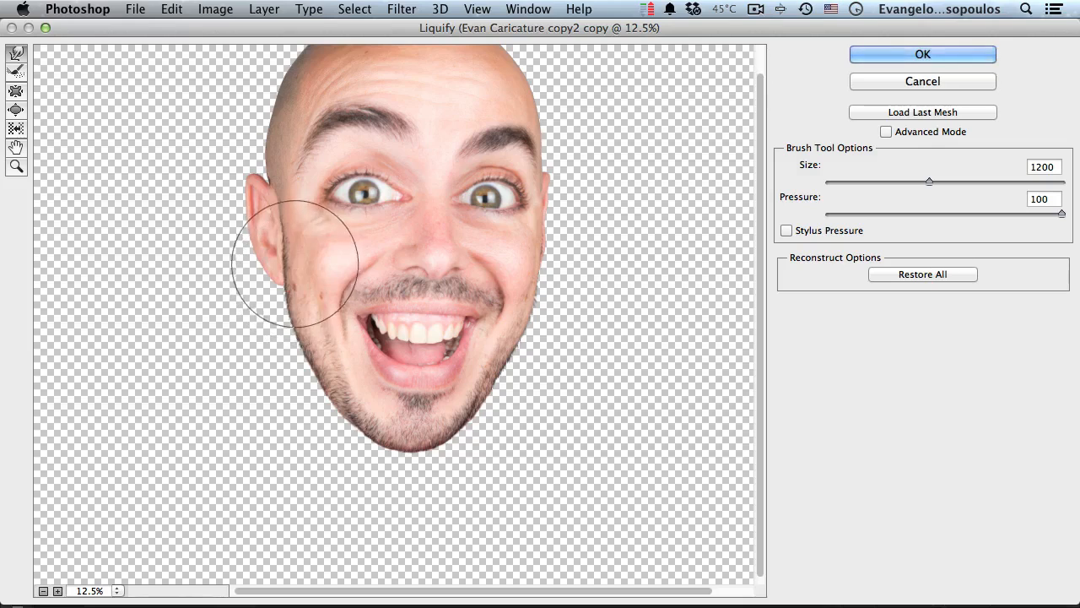
left_click(293, 262)
Adjust the right jawline from the cheek down toward the chin to balance the opposite side
left_click(534, 265)
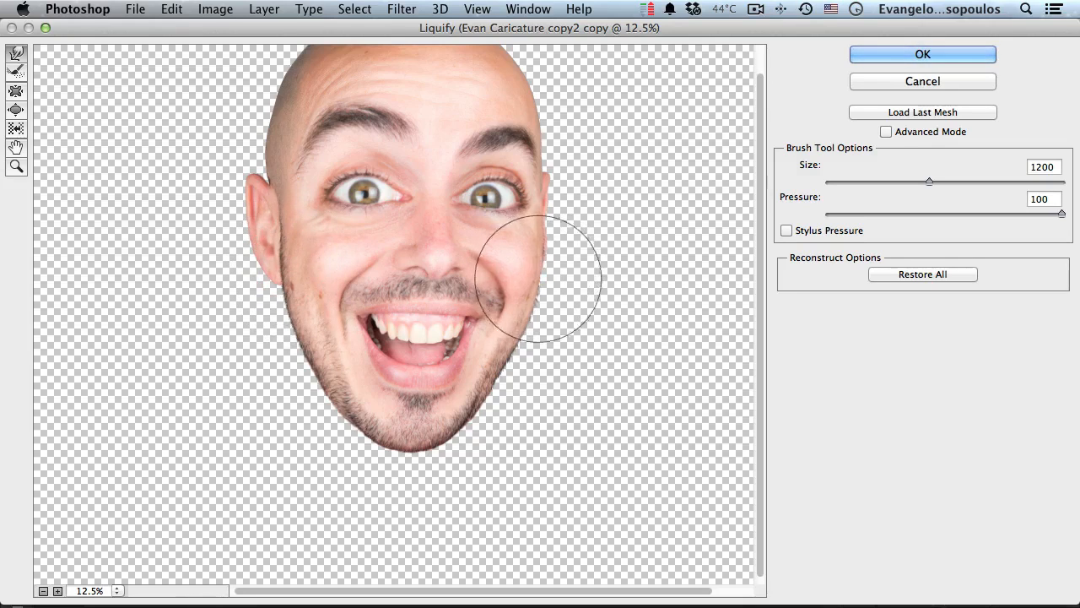
left_click(545, 326)
left_click(535, 379)
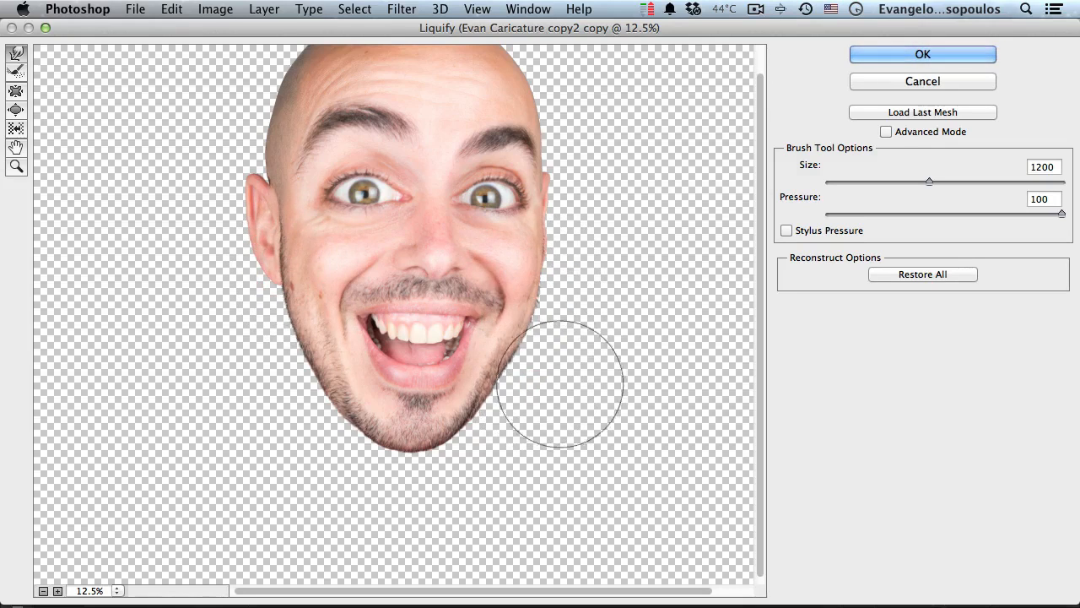
Refine the lower right jawline and round out the chin with short warp strokes along the face's edge
left_click(558, 374)
left_click(545, 364)
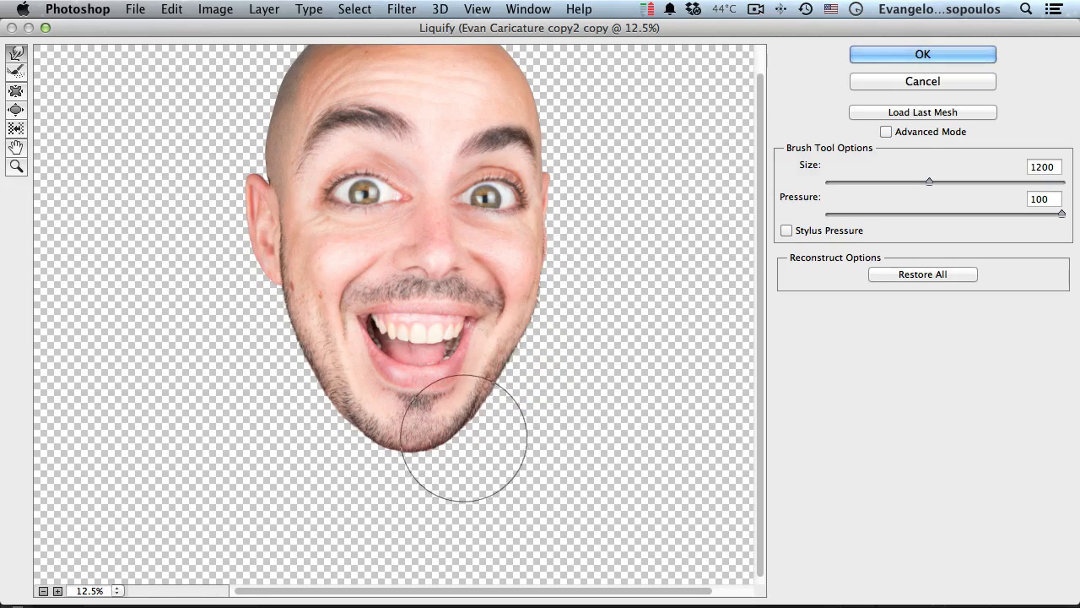
left_click(366, 446)
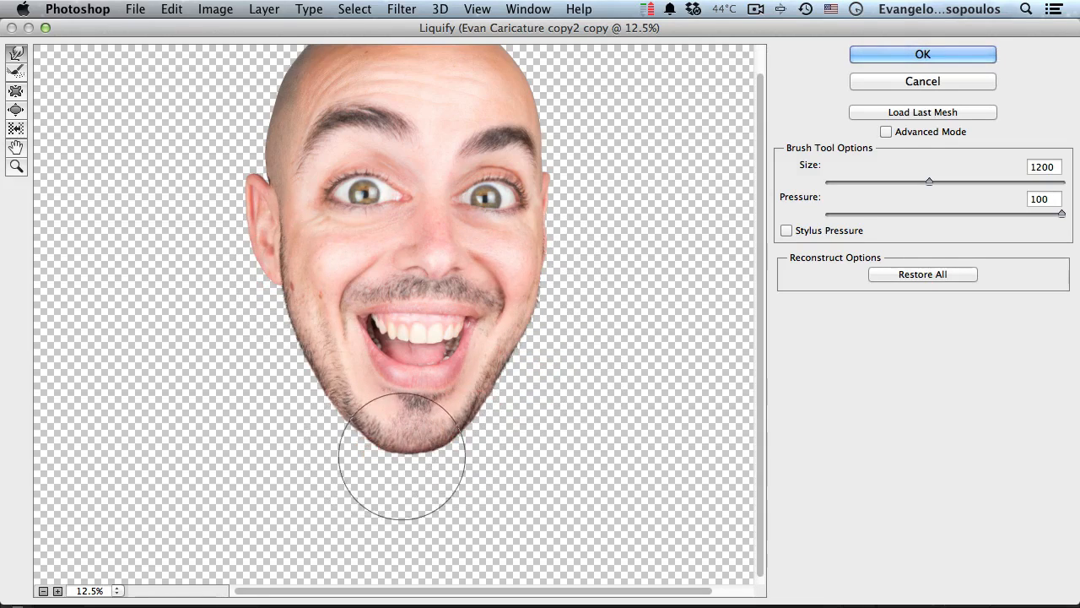
left_click(404, 454)
left_click(430, 454)
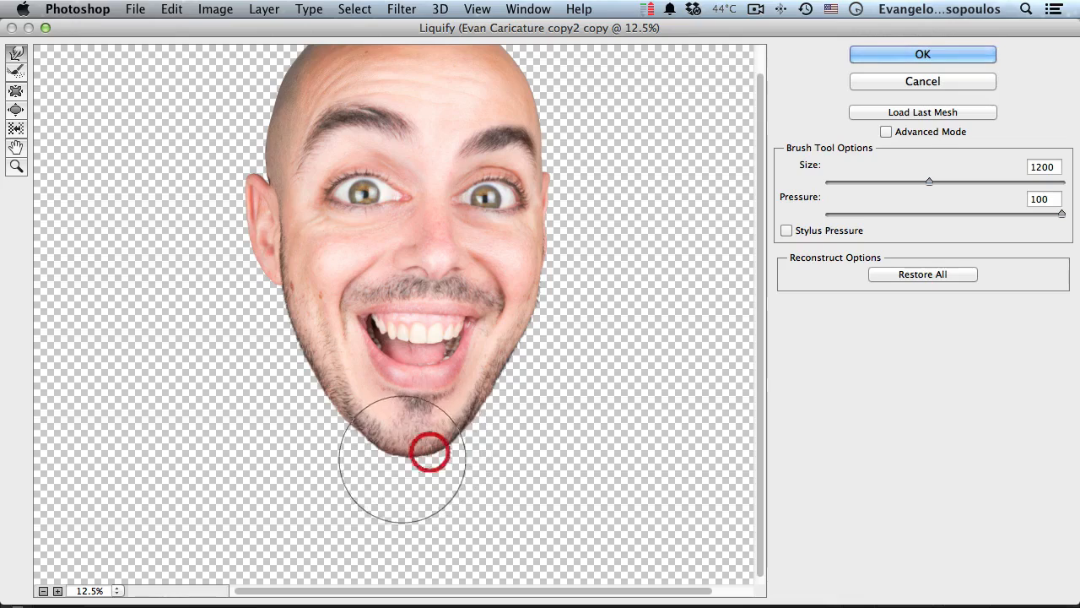
left_click(388, 464)
left_click(460, 460)
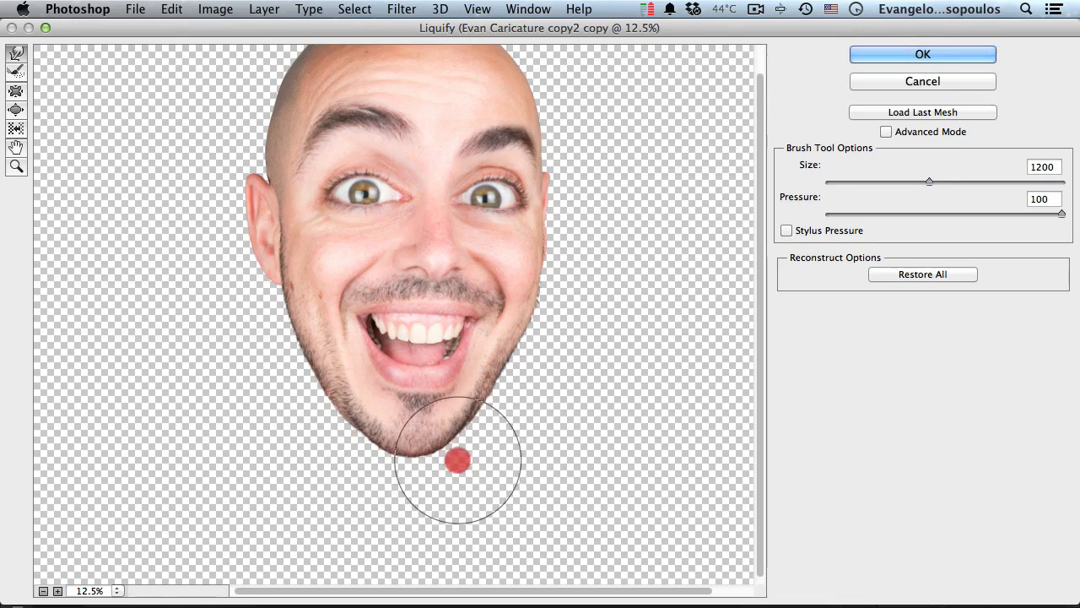
Adjust the left jawline from the chin up to the cheek, and push the upper right cheek slightly outward
left_click(304, 422)
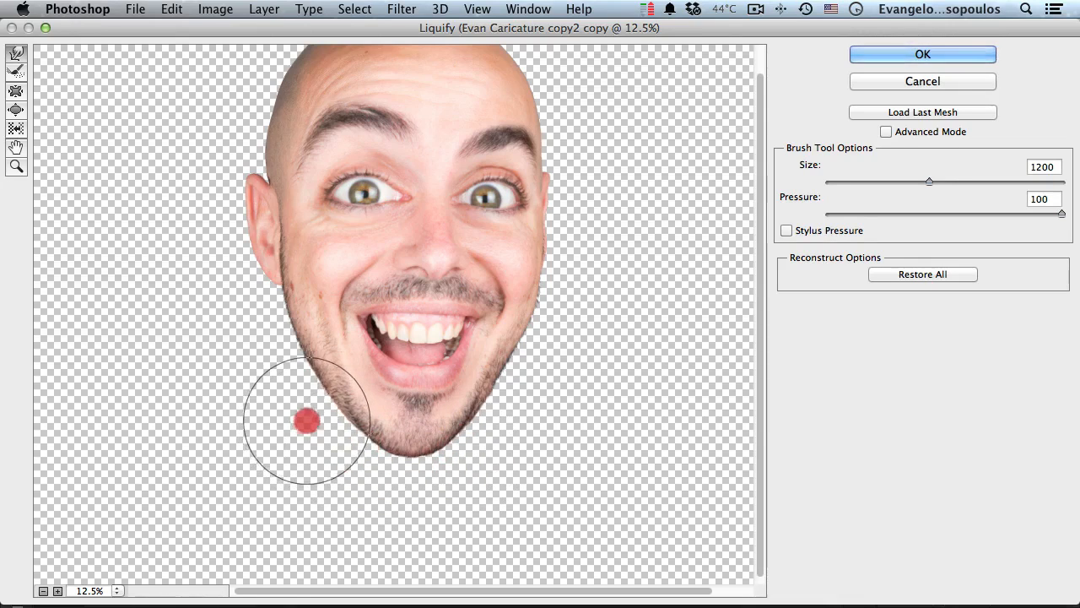
left_click(272, 377)
left_click(290, 396)
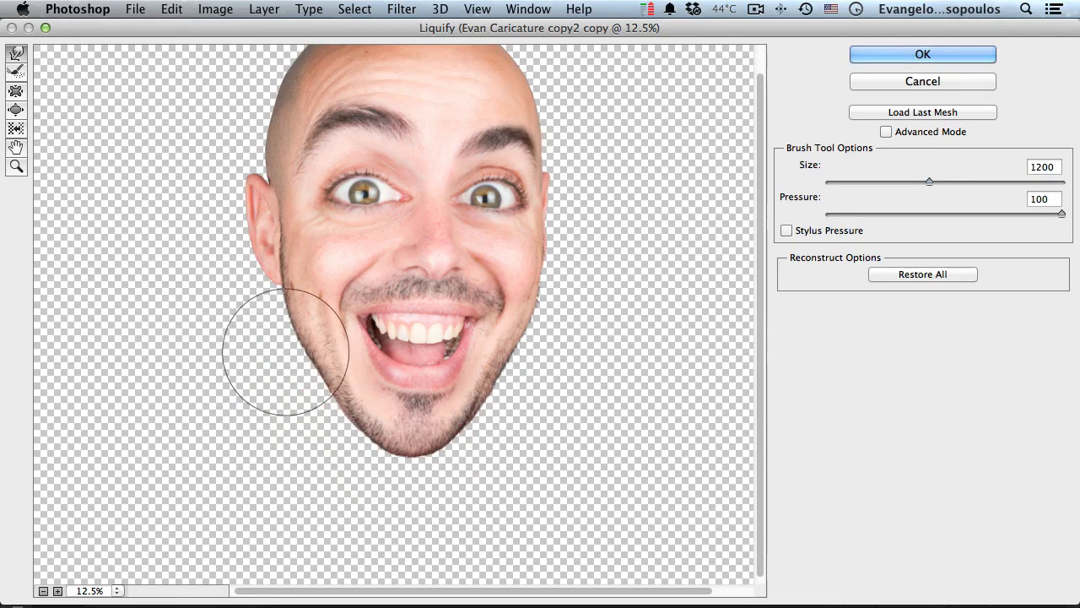
left_click(288, 271)
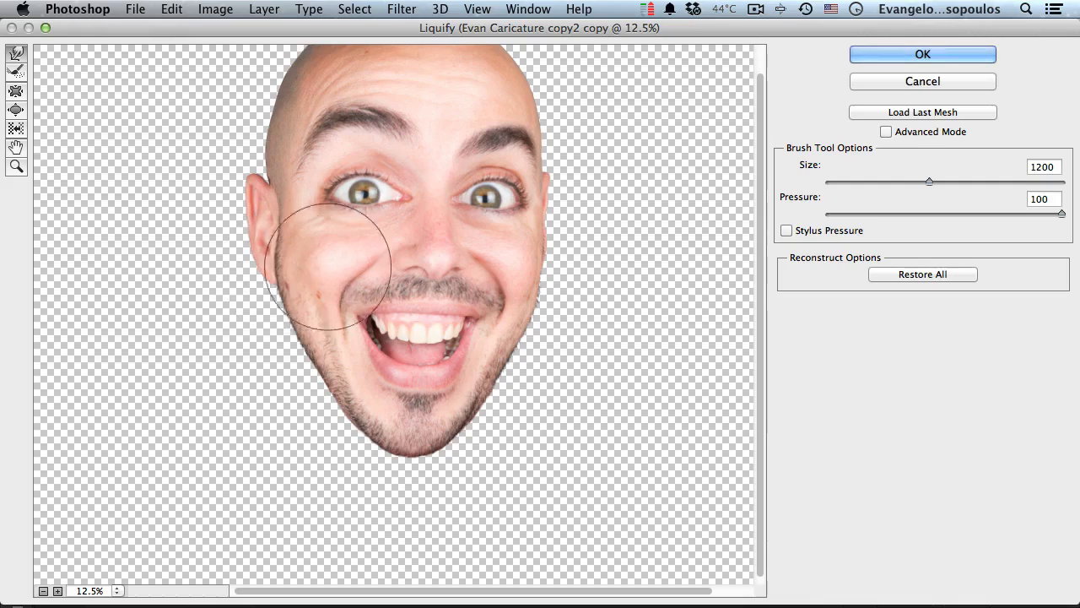
left_click(557, 263)
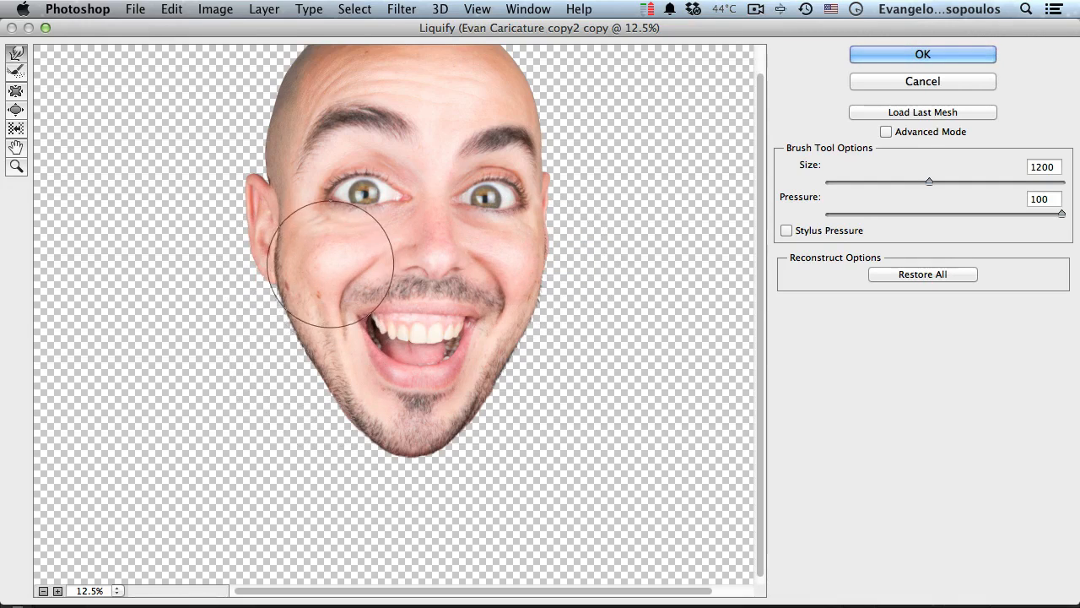
Reduce the warp brush to size 800 and refine the face's edges beside both ears
key("bracketleft")
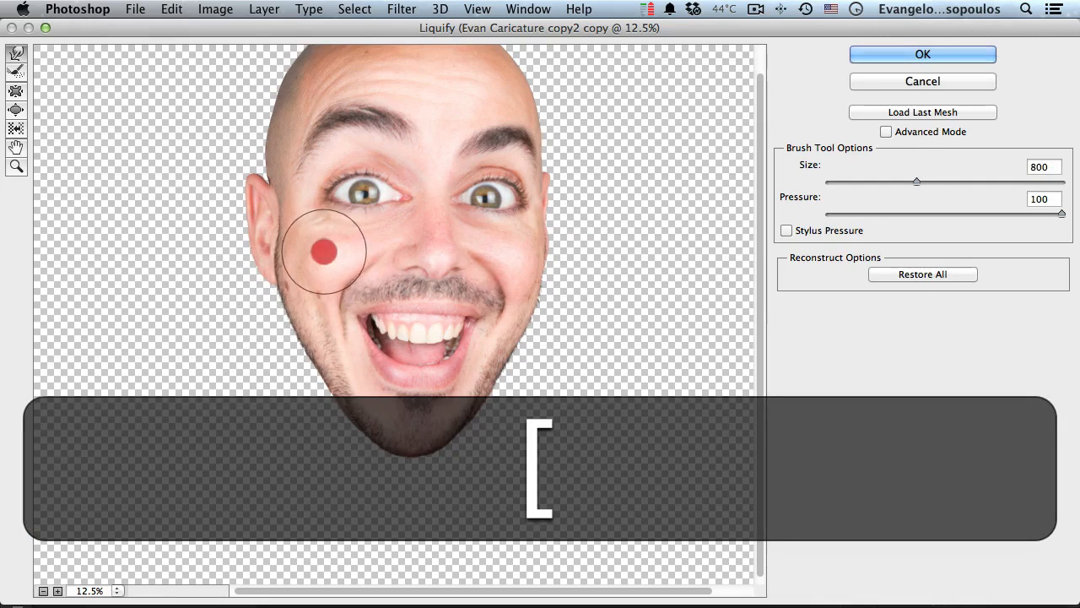
left_click(298, 234)
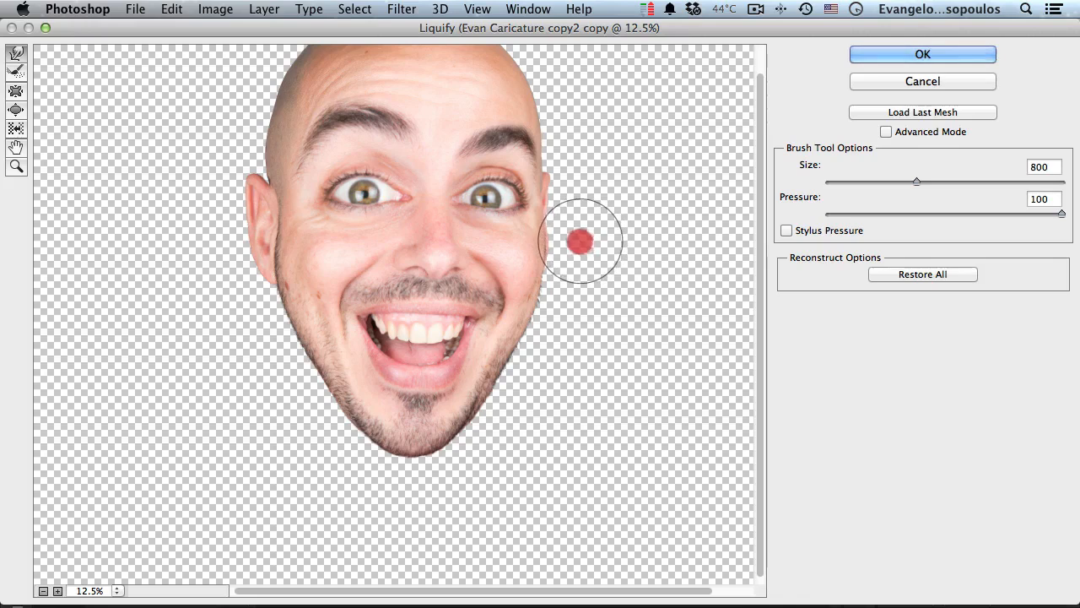
left_click_drag(580, 242, 571, 243)
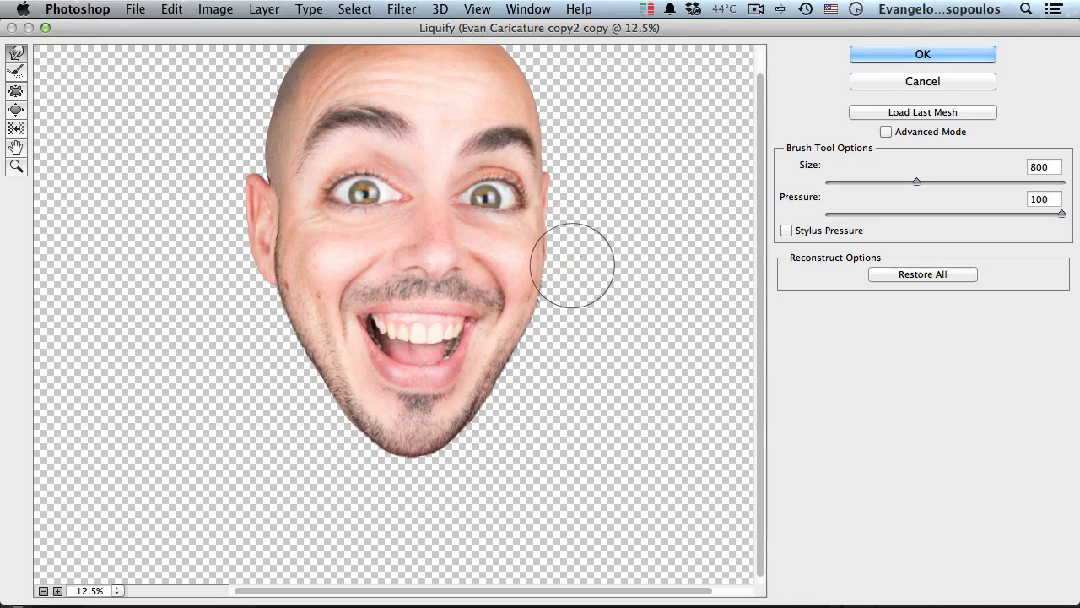
left_click(276, 257, "super")
left_click(277, 257, "super")
mouse_move(536, 321)
left_mouse_down()
mouse_move(287, 222)
mouse_move(309, 205)
left_mouse_up()
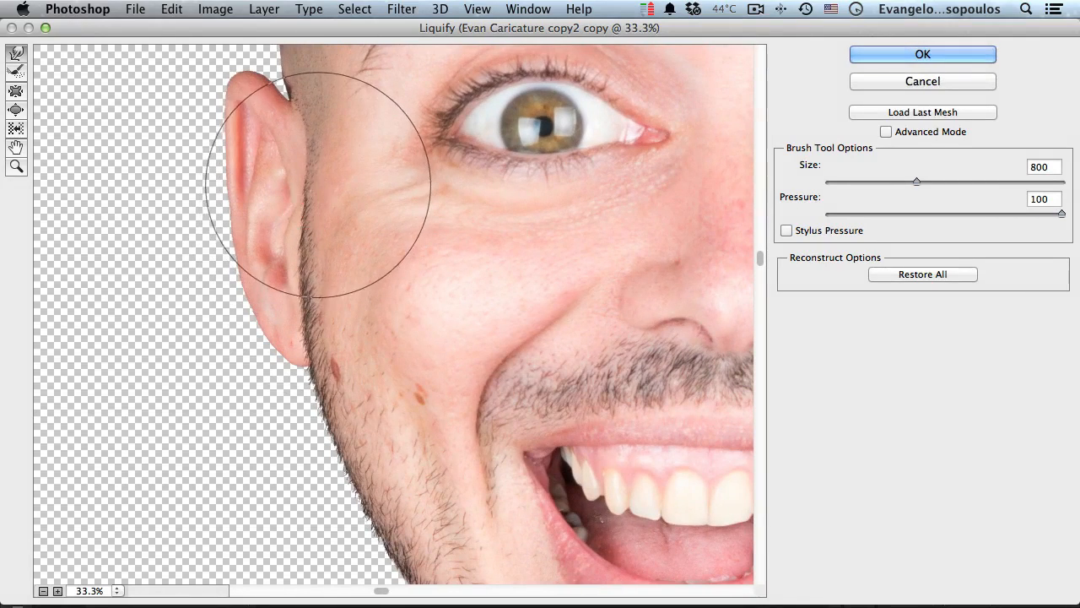
mouse_move(405, 292)
left_mouse_down()
mouse_move(164, 262)
mouse_move(253, 279)
mouse_move(179, 289)
left_mouse_up()
left_click_drag(580, 186, 579, 187)
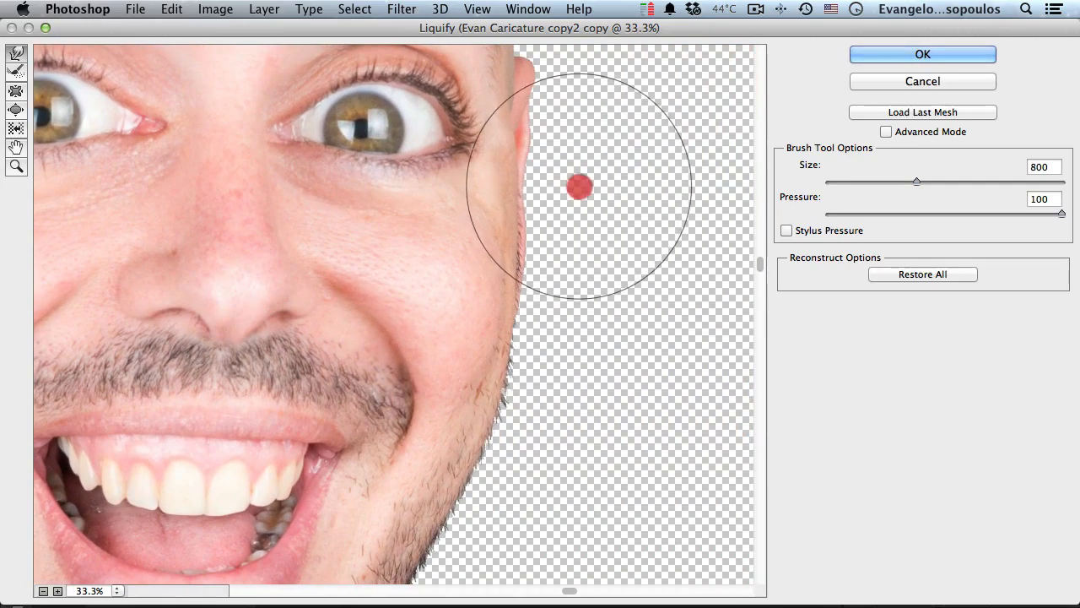
Enlarge the warp brush to size 2200 and widen the skull outward on both sides of the forehead
left_click_drag(515, 271, 575, 421)
left_click(563, 363, "alt")
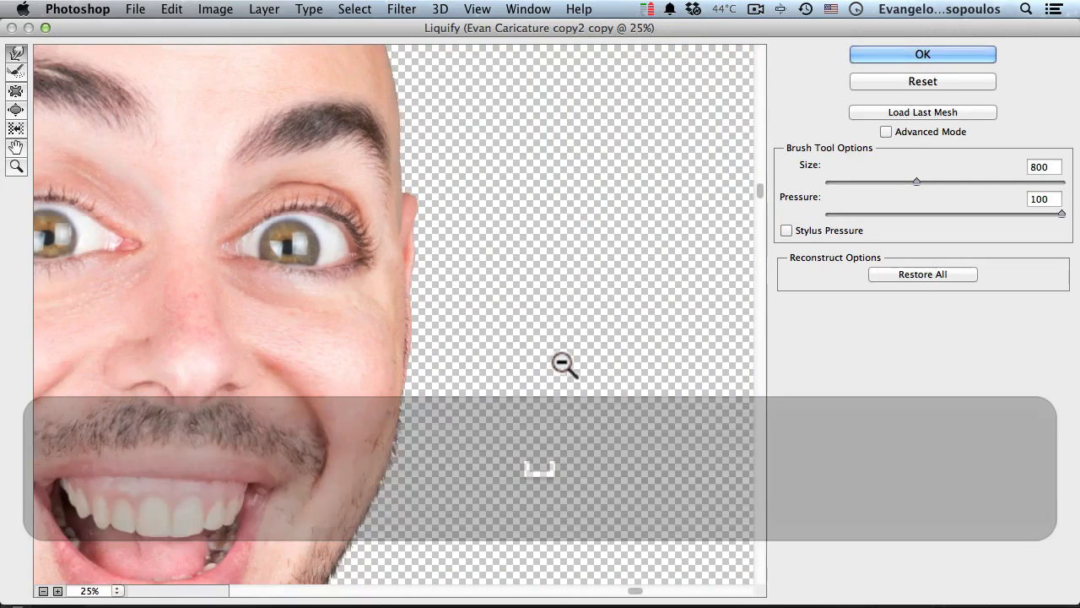
left_click(563, 363, "alt")
key("bracketright")
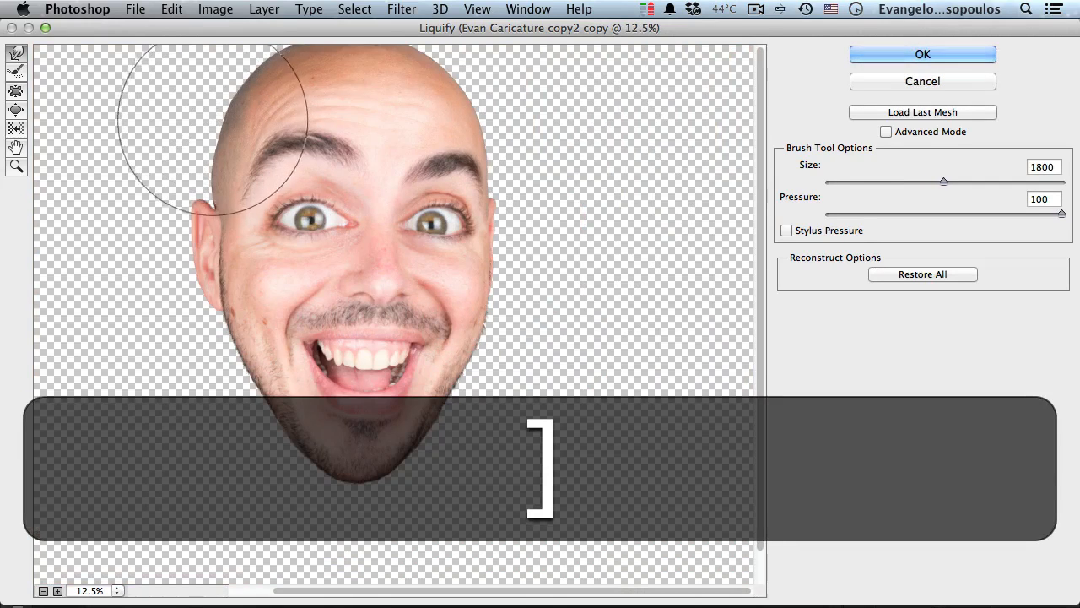
key("bracketright")
key("bracketright")
key("bracketright")
key("bracketright")
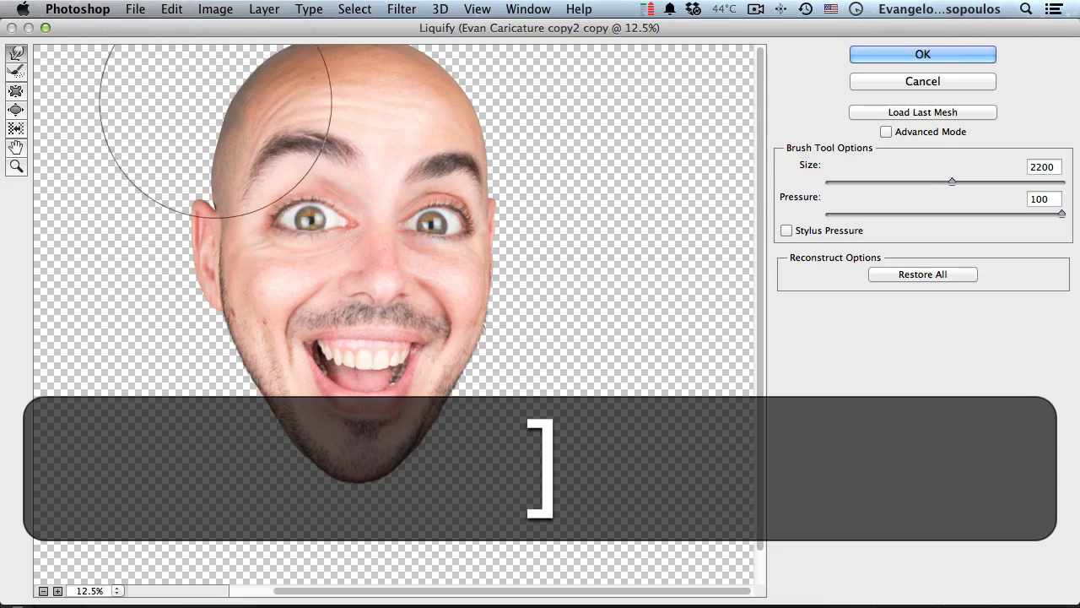
left_click_drag(224, 97, 214, 78)
left_click_drag(275, 56, 280, 41)
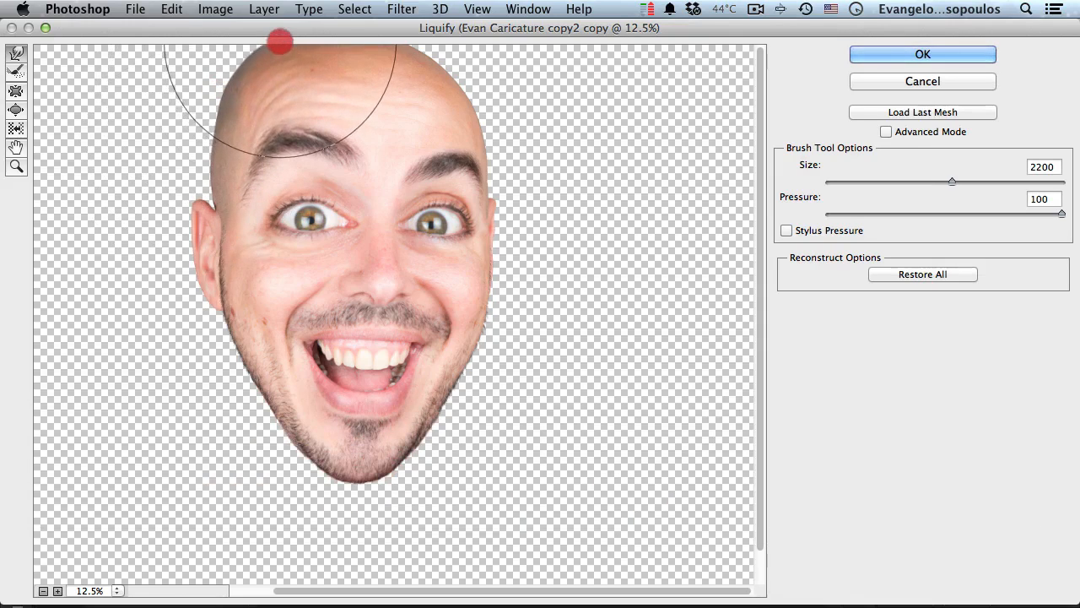
mouse_move(409, 62)
left_mouse_down()
mouse_move(455, 53)
mouse_move(476, 77)
mouse_move(509, 86)
left_mouse_up()
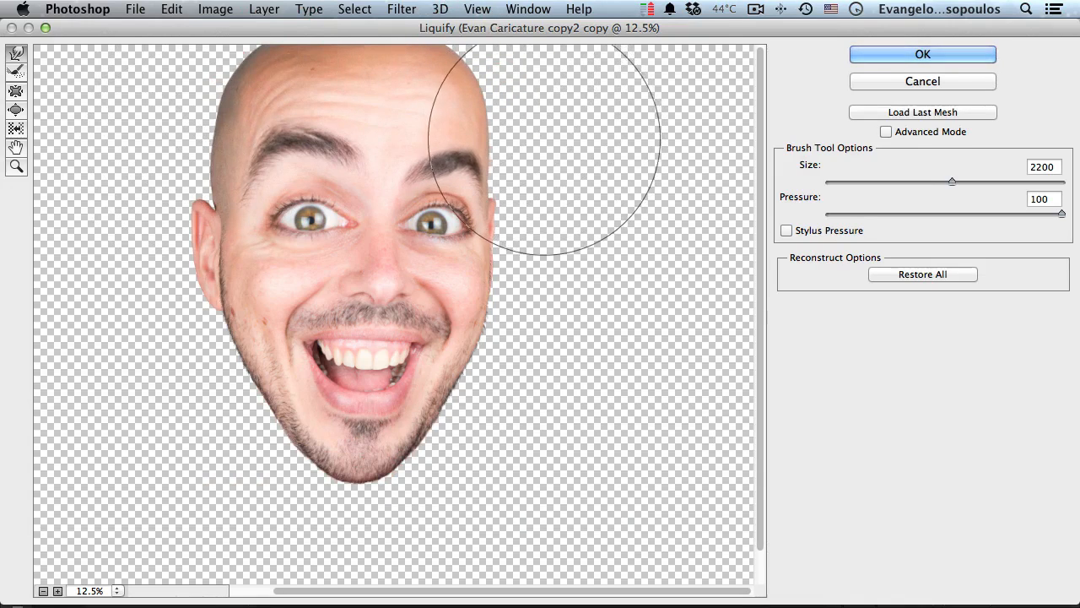
left_click_drag(550, 135, 539, 137)
left_click_drag(477, 92, 478, 92)
Examine the reshaped face up close, checking the eyes, nose, ears and mouth
key("space")
left_click_drag(435, 319, 474, 318)
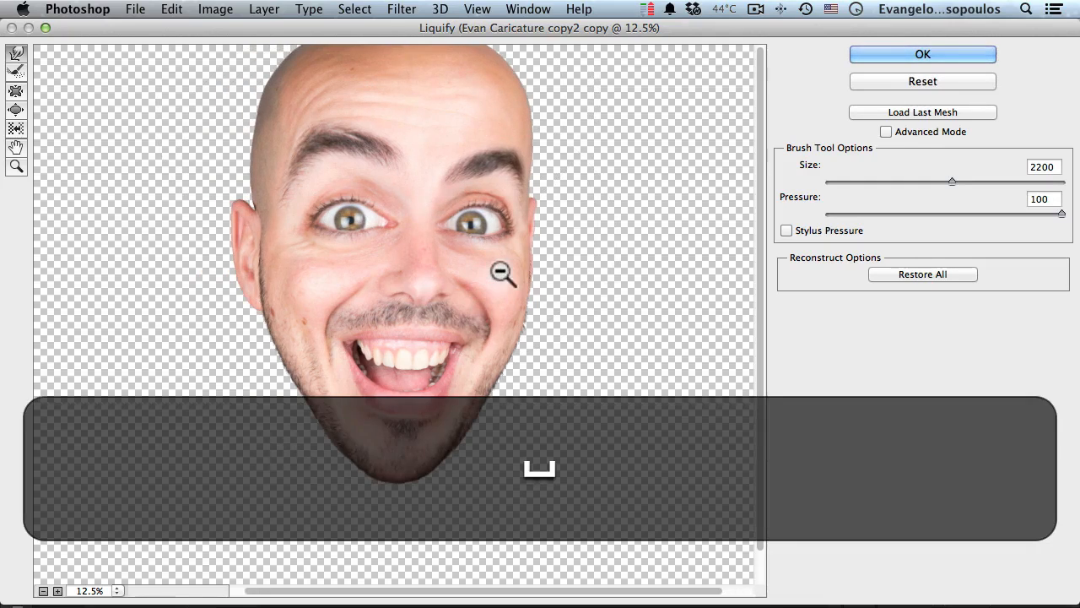
left_click(500, 271, "alt")
left_click(473, 288, "alt")
left_click(448, 296, "super")
left_click(447, 297, "super")
left_click(446, 298, "super")
left_click_drag(398, 266, 582, 382)
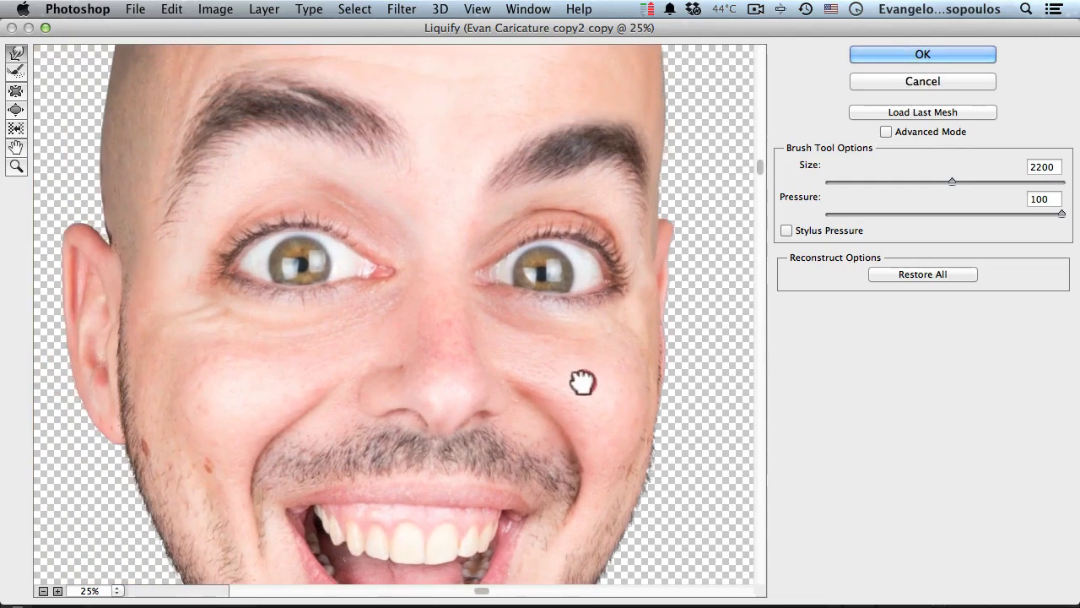
Try the Reconstruct tool at size 800 over both eyebrows and the forehead
left_click(501, 319, "alt")
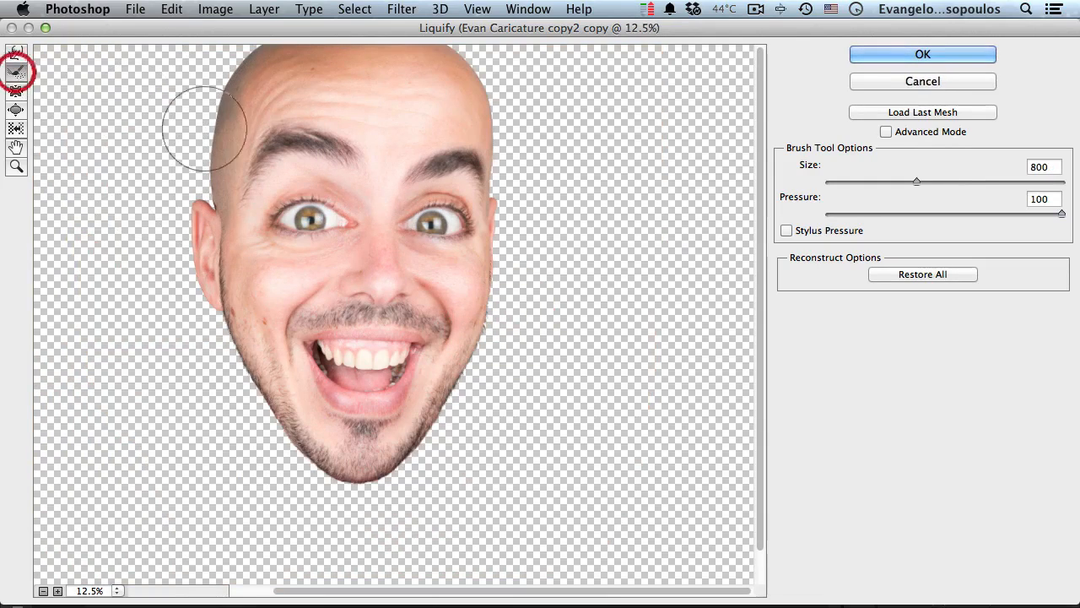
mouse_move(351, 152)
left_mouse_down()
mouse_move(307, 145)
mouse_move(273, 152)
mouse_move(258, 172)
left_mouse_up()
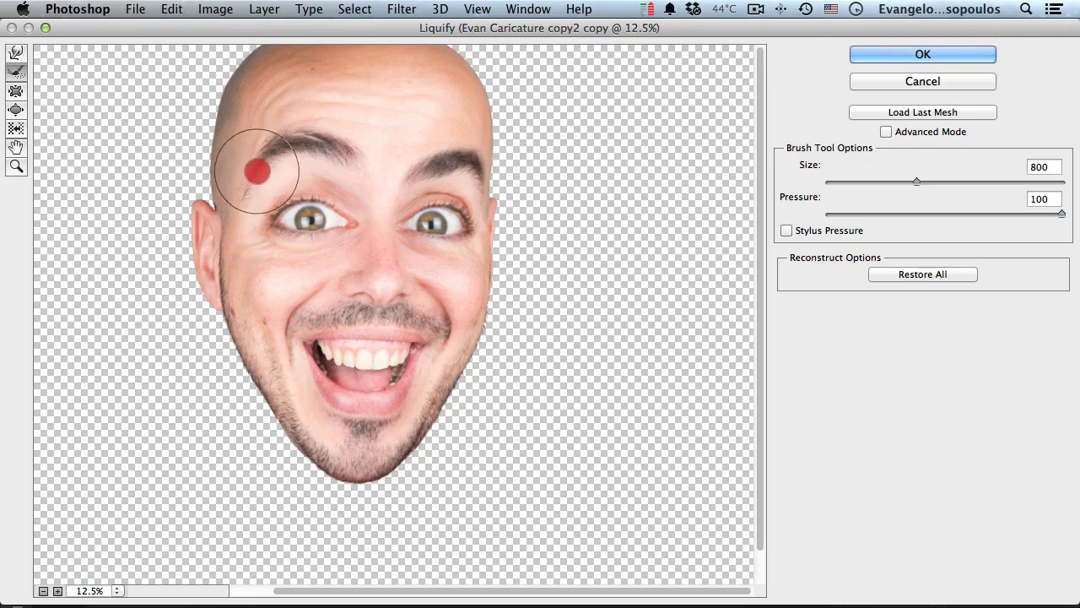
left_click_drag(404, 164, 445, 148)
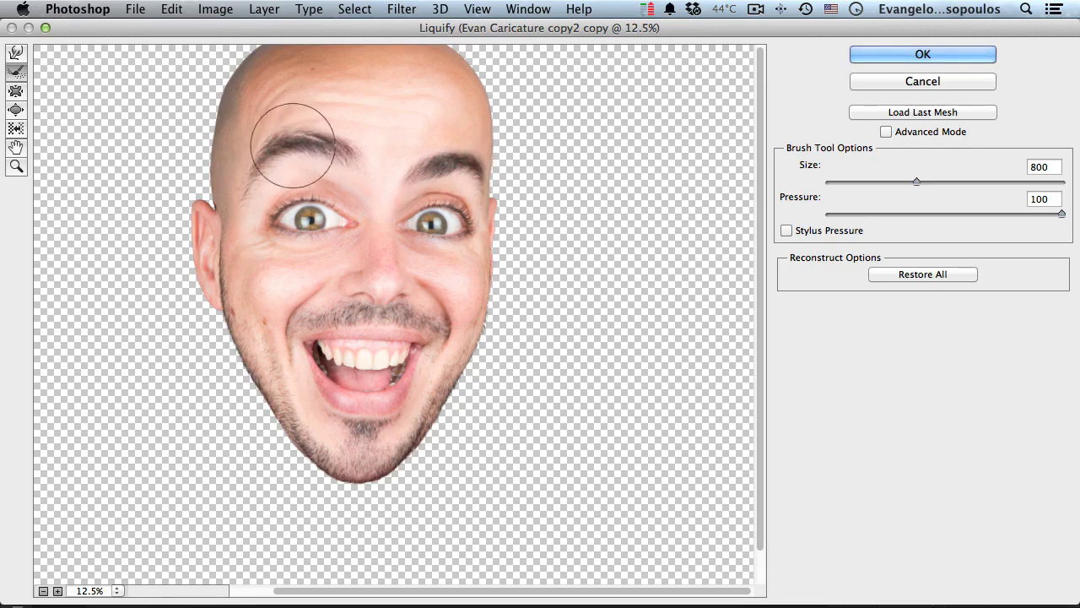
mouse_move(287, 116)
left_mouse_down()
mouse_move(335, 116)
mouse_move(277, 117)
mouse_move(348, 99)
mouse_move(292, 99)
mouse_move(360, 96)
mouse_move(437, 111)
left_mouse_up()
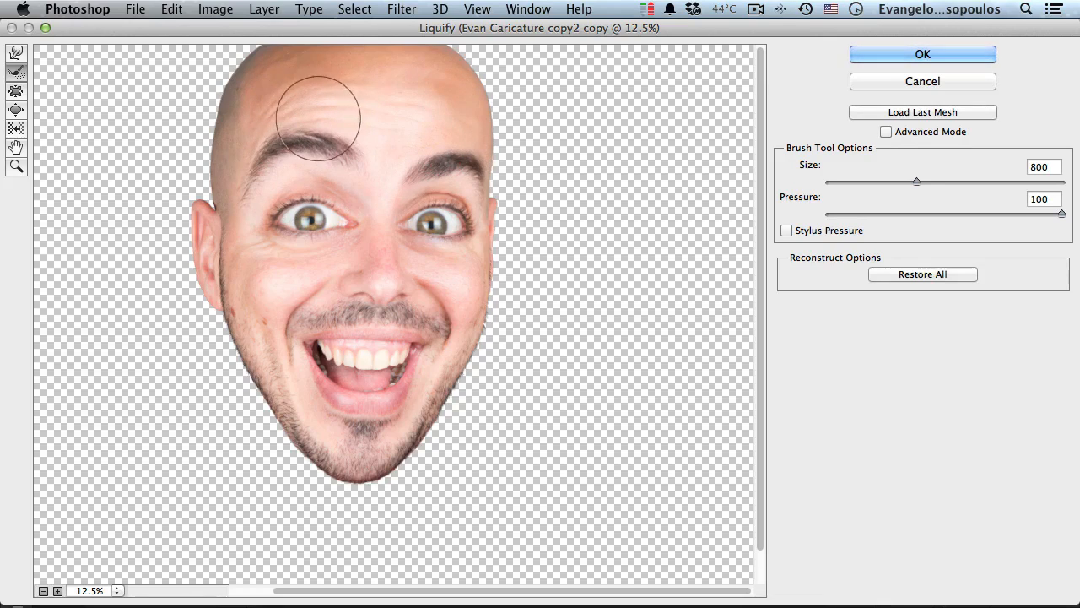
left_click_drag(282, 118, 278, 113)
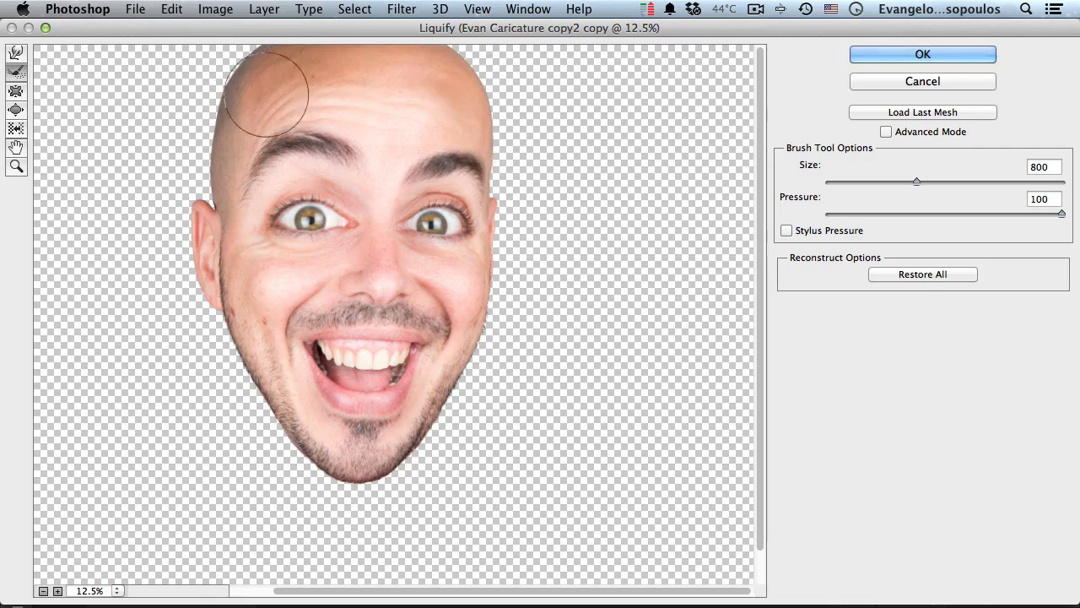
Shift the chin and left jaw slightly inward using the Forward Warp tool at size 2200
left_click(385, 369, "super")
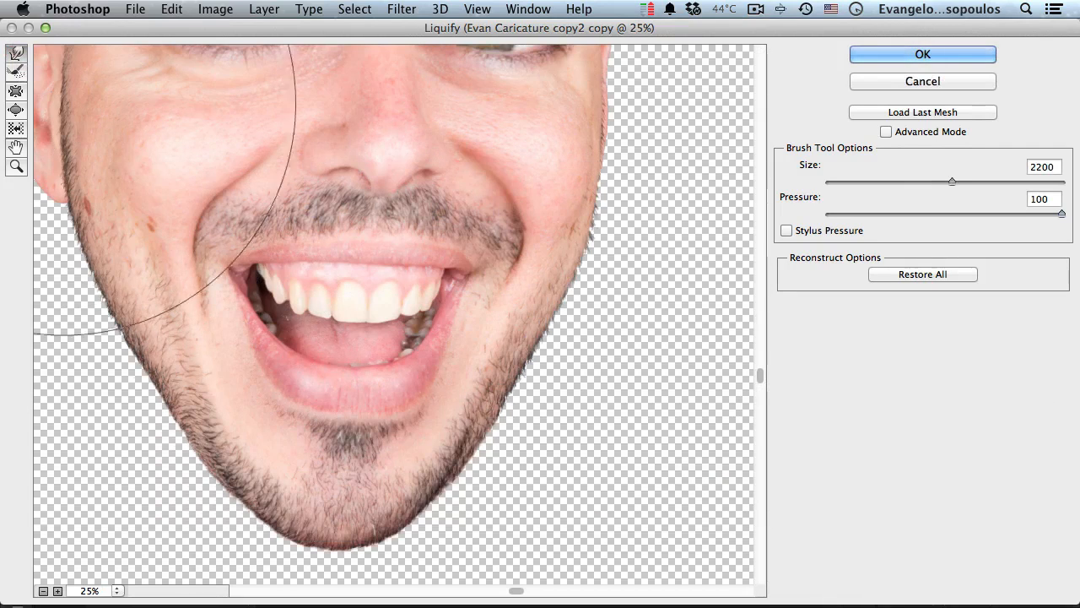
left_click(328, 307, "alt")
left_click(331, 316, "alt")
left_click(383, 335, "super")
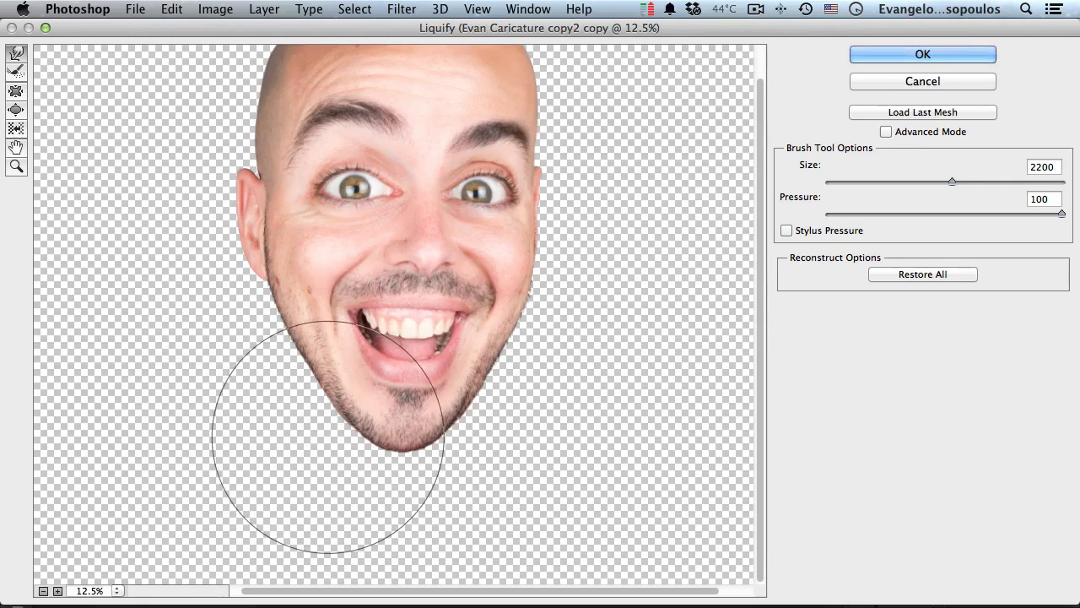
left_click_drag(328, 437, 377, 454)
left_click_drag(263, 326, 269, 326)
Reduce the warp brush to size 175 and stretch both upper corners of the goatee beneath the lower lip
key("super+space")
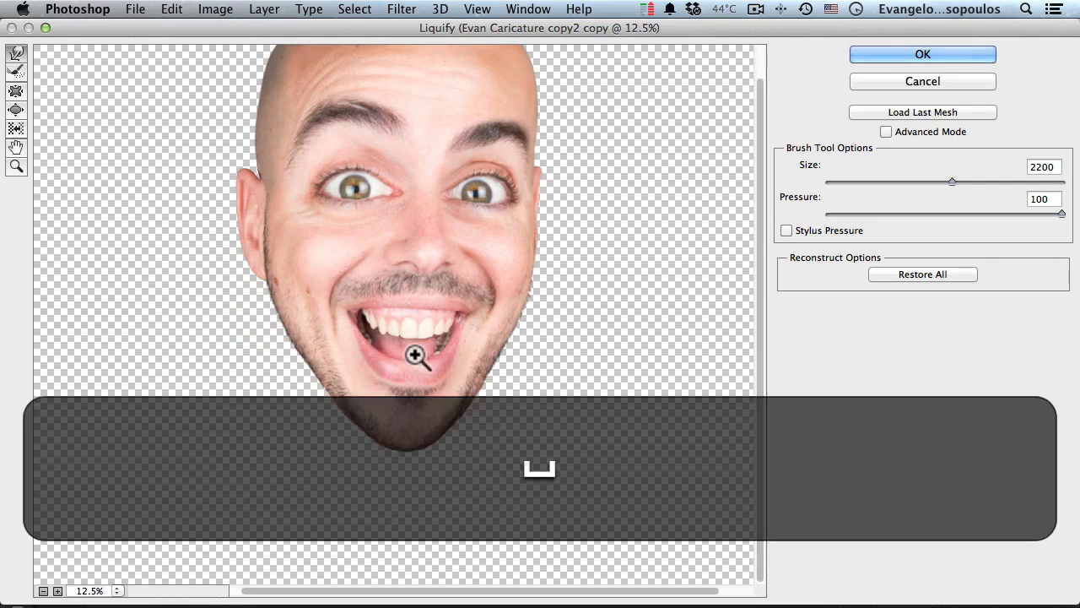
left_click(416, 355, "super")
left_click(410, 360, "alt")
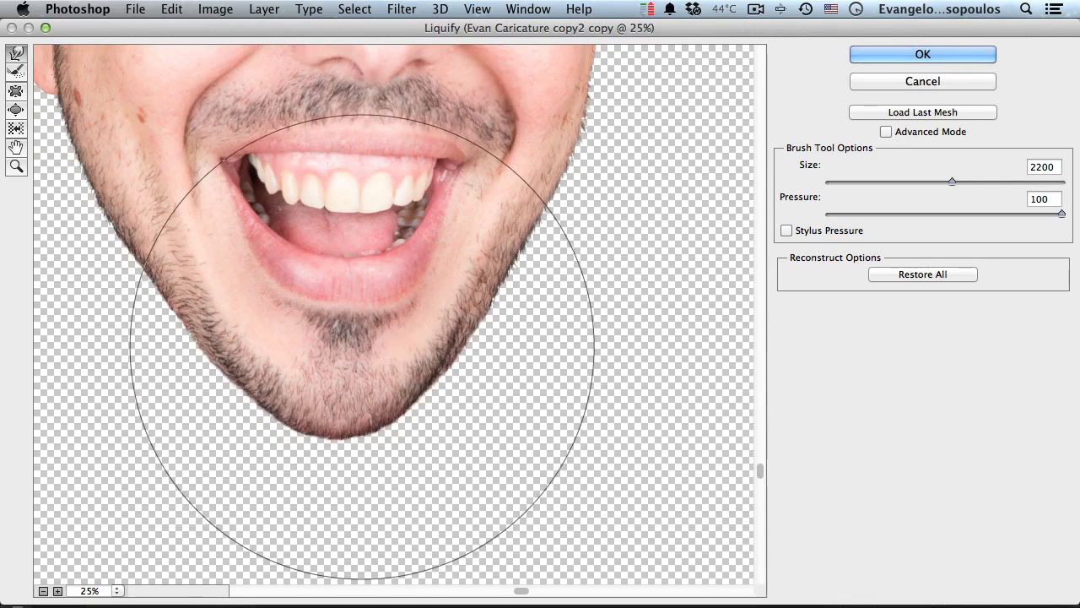
key("bracketleft")
key("bracketleft")
key("bracketleft")
key("bracketleft")
key("bracketleft")
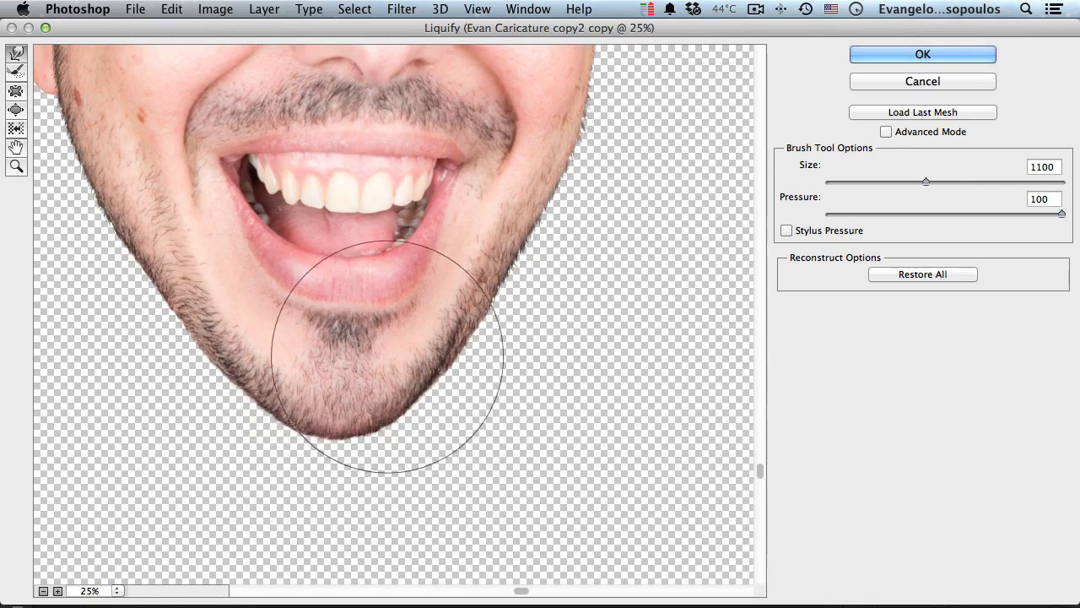
key("bracketleft")
key("bracketleft")
key("bracketleft")
key("bracketleft")
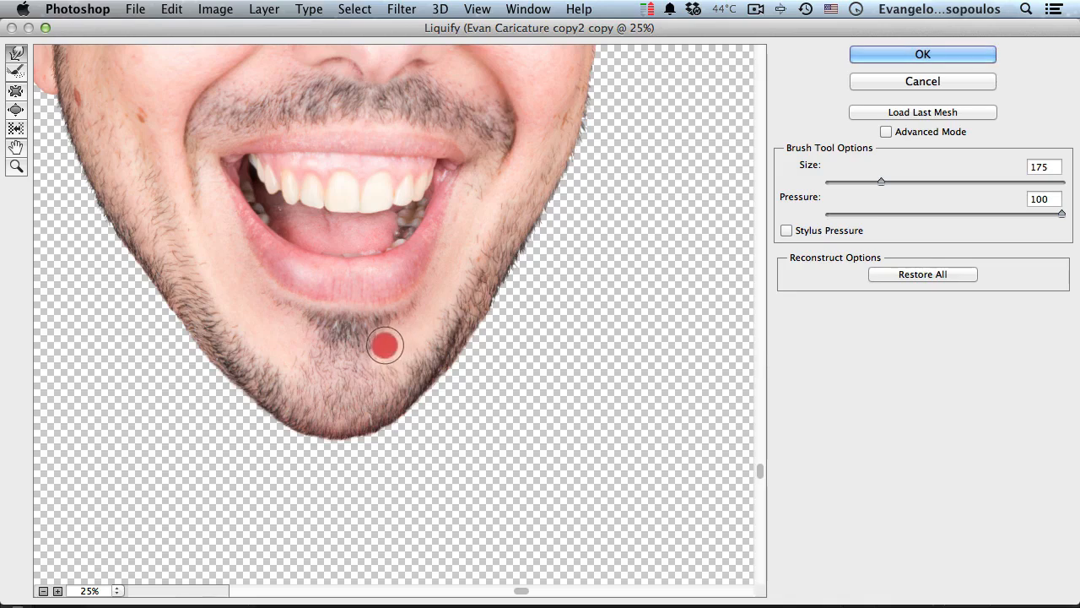
left_click_drag(386, 339, 398, 321)
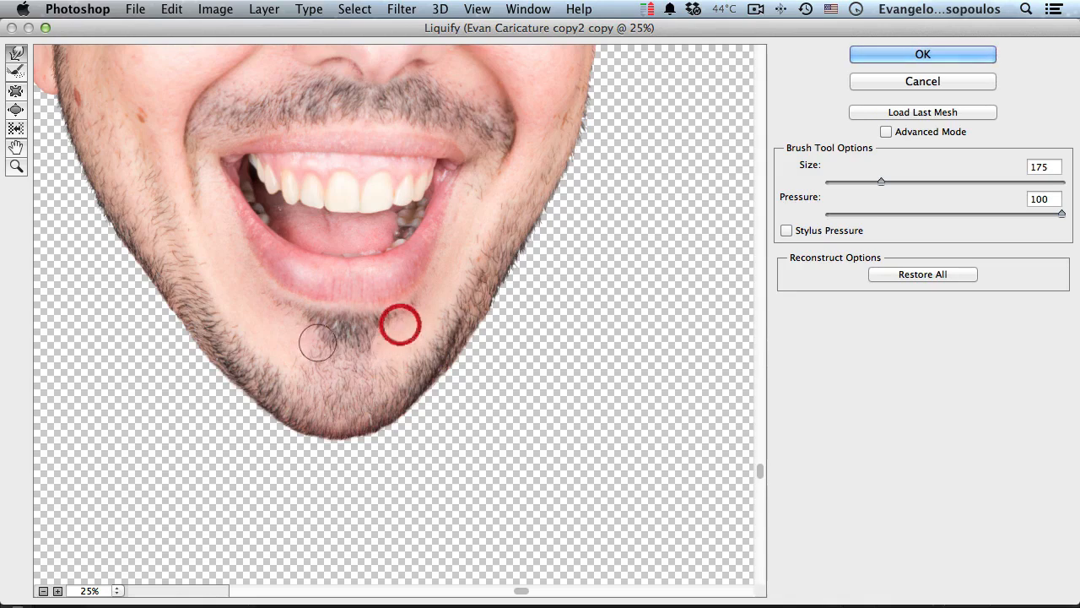
left_click_drag(309, 339, 258, 300)
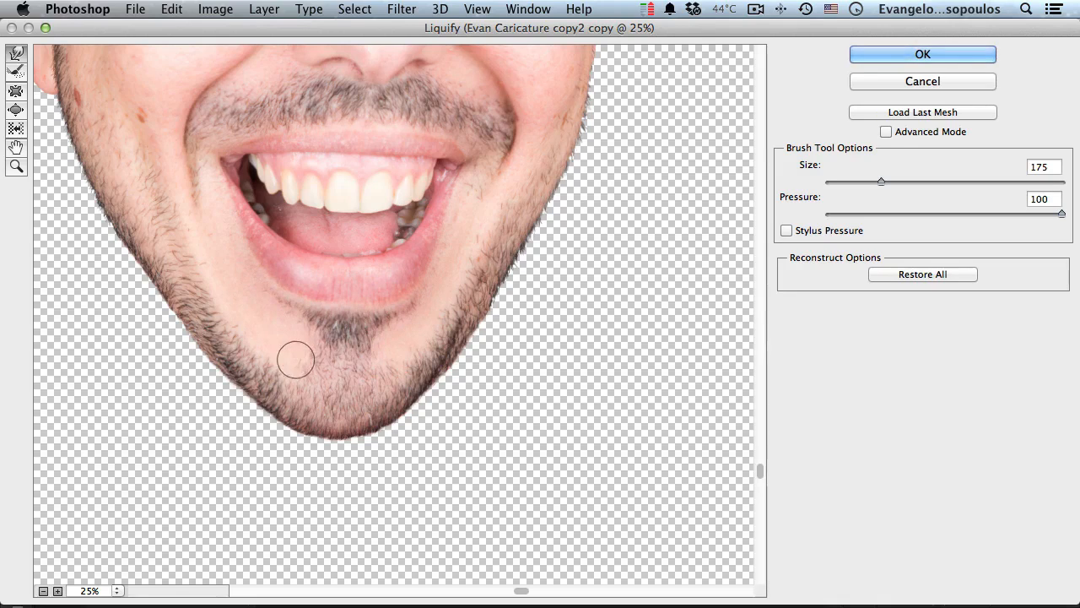
Set the warp brush to size 500 and nudge the right side of the lower lip
key("bracketleft")
key("bracketright")
key("bracketright")
key("bracketright")
key("bracketright")
key("bracketright")
key("bracketright")
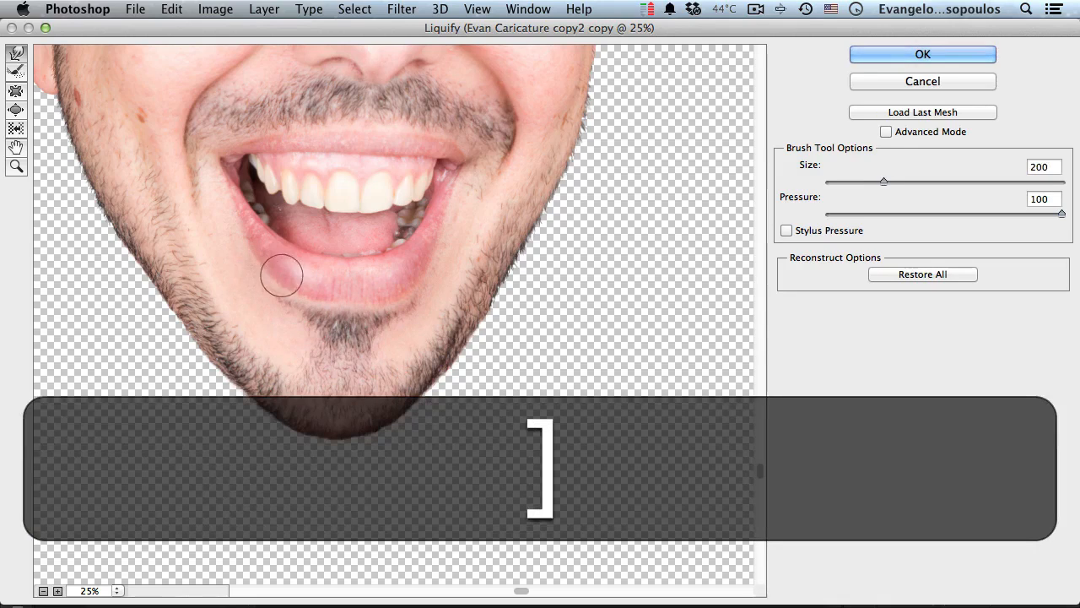
left_click(403, 274)
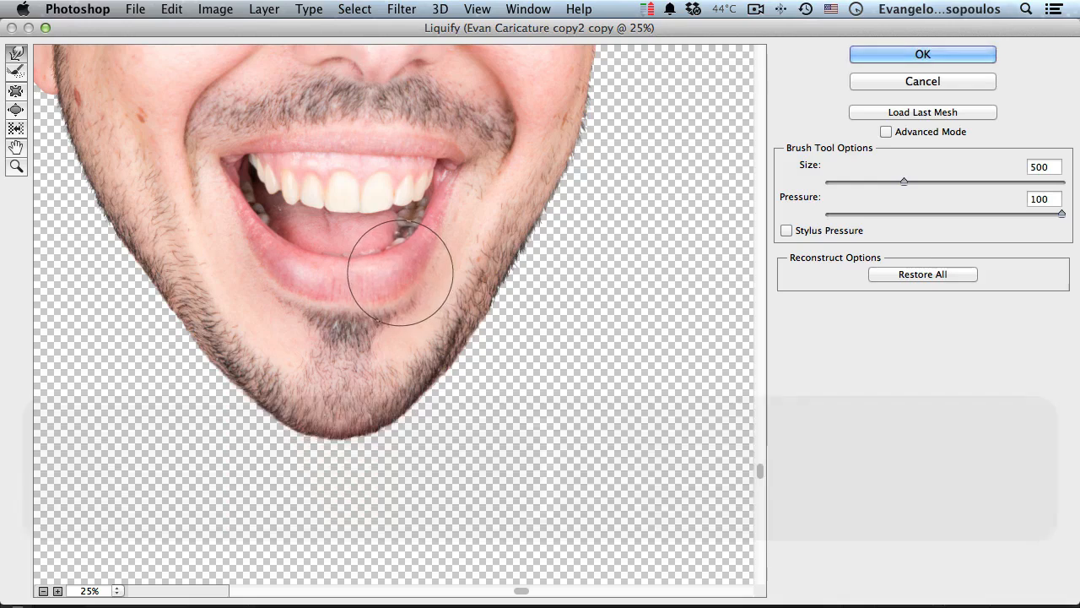
Enlarge the warp brush to size 800 and nudge the lower lip from its left side and middle
key("bracketright")
key("bracketright")
key("bracketright")
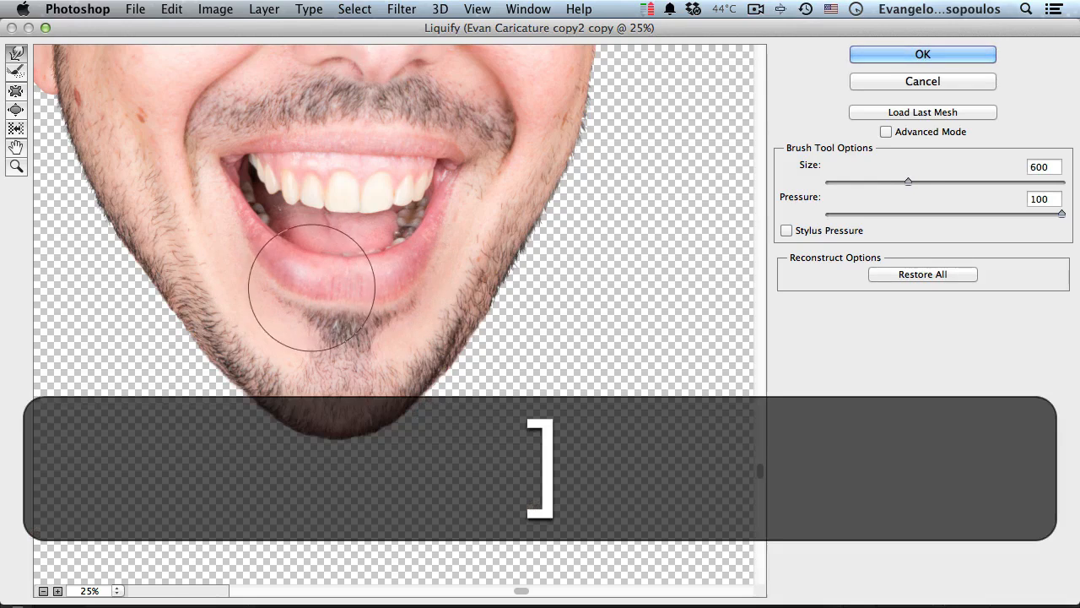
left_click_drag(318, 295, 397, 289)
left_click_drag(351, 244, 350, 241)
left_click(456, 231, "alt")
left_click(455, 231, "alt")
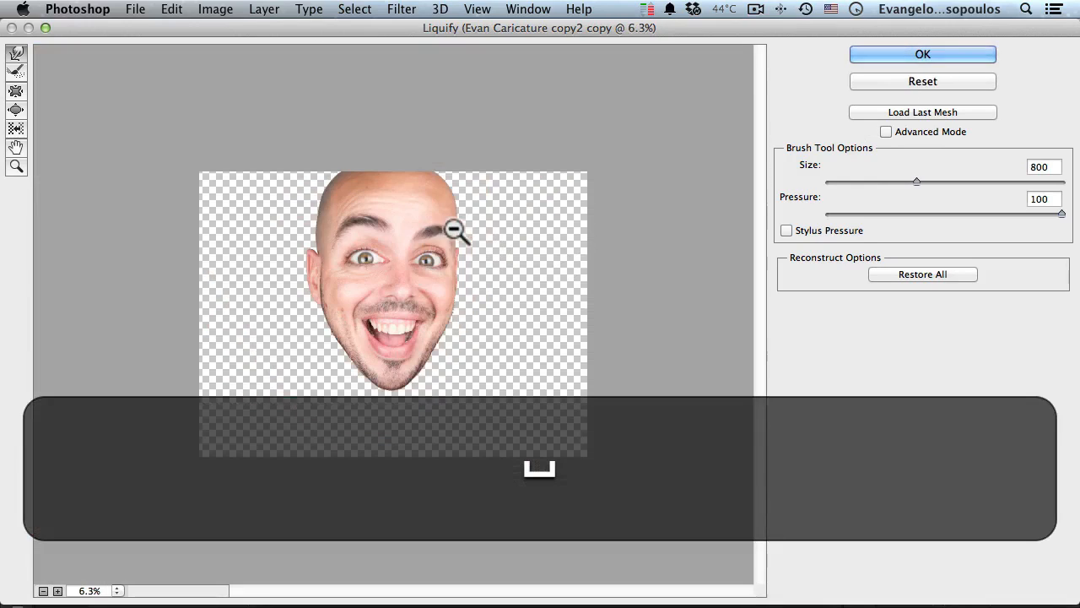
Nudge the left edge of the chin with the warp brush at size 1200 and apply the Liquify filter
left_click(424, 280, "super")
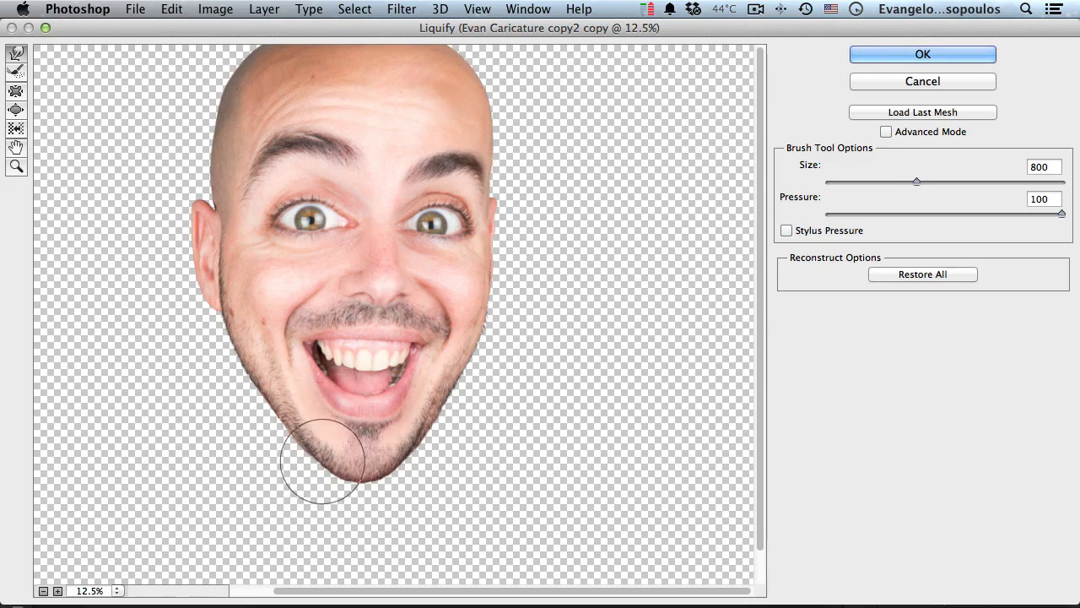
key("bracketright")
key("bracketright")
key("bracketright")
key("bracketright")
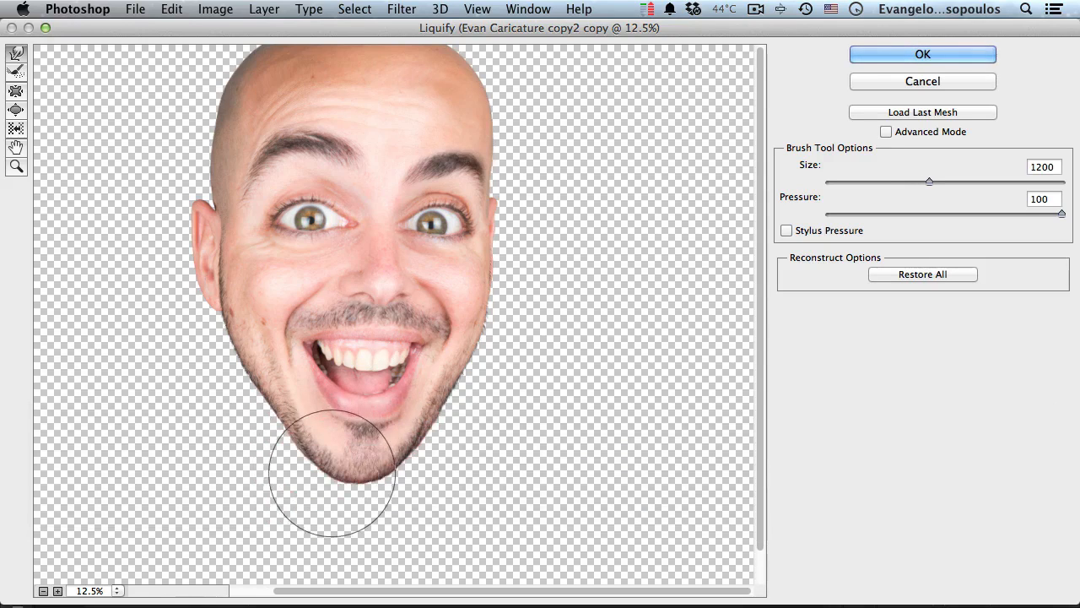
left_click(336, 465)
left_click(914, 51)
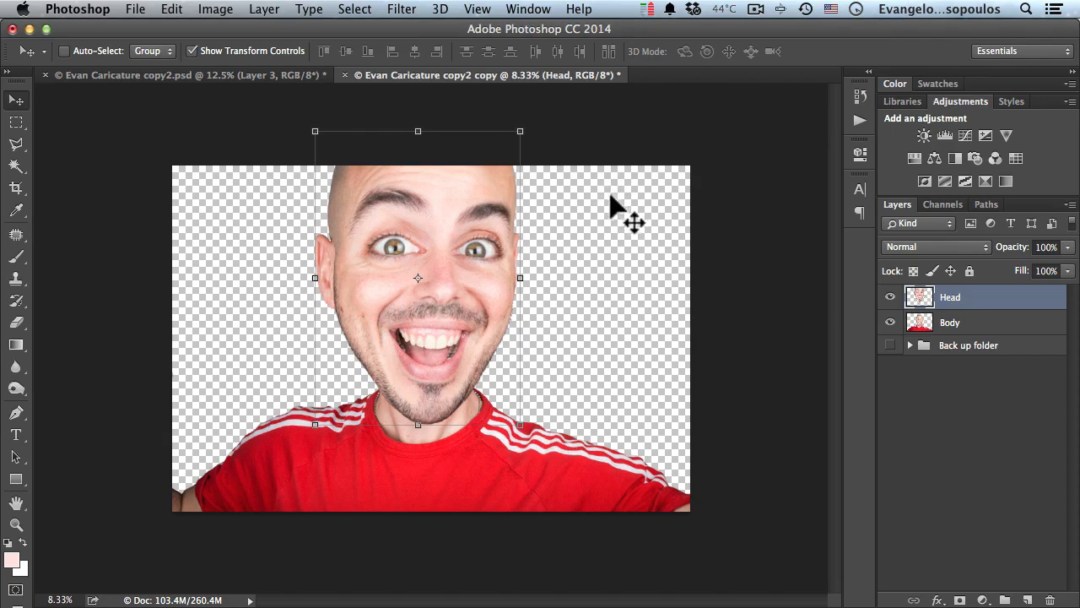
Toggle the Head layer's visibility off and on to compare the caricature head with the original body
left_click(891, 297)
left_click(891, 297)
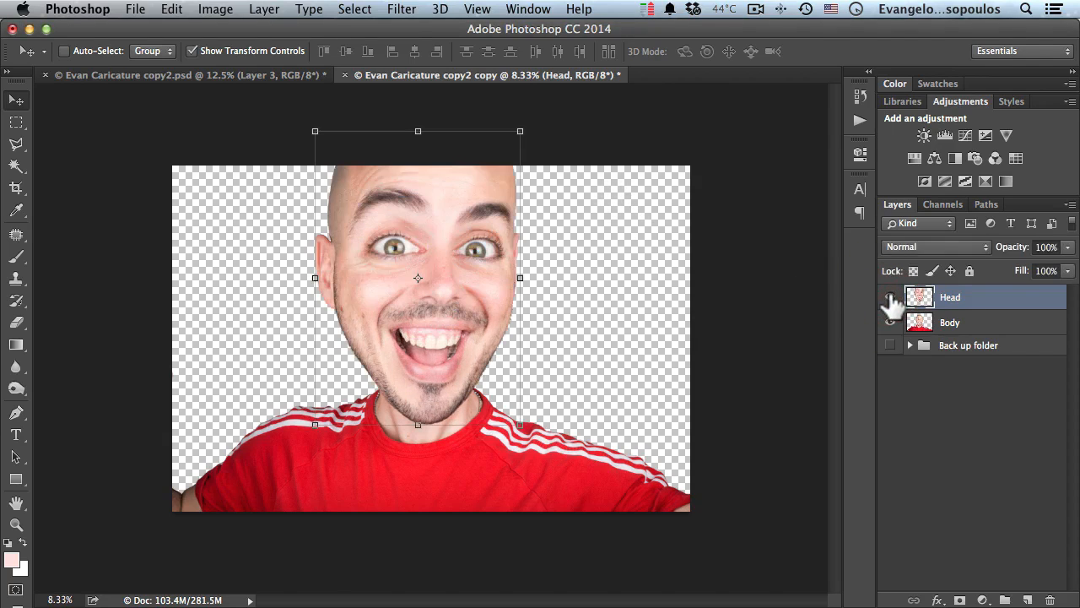
left_click(890, 297)
left_click(890, 297)
key("super+space")
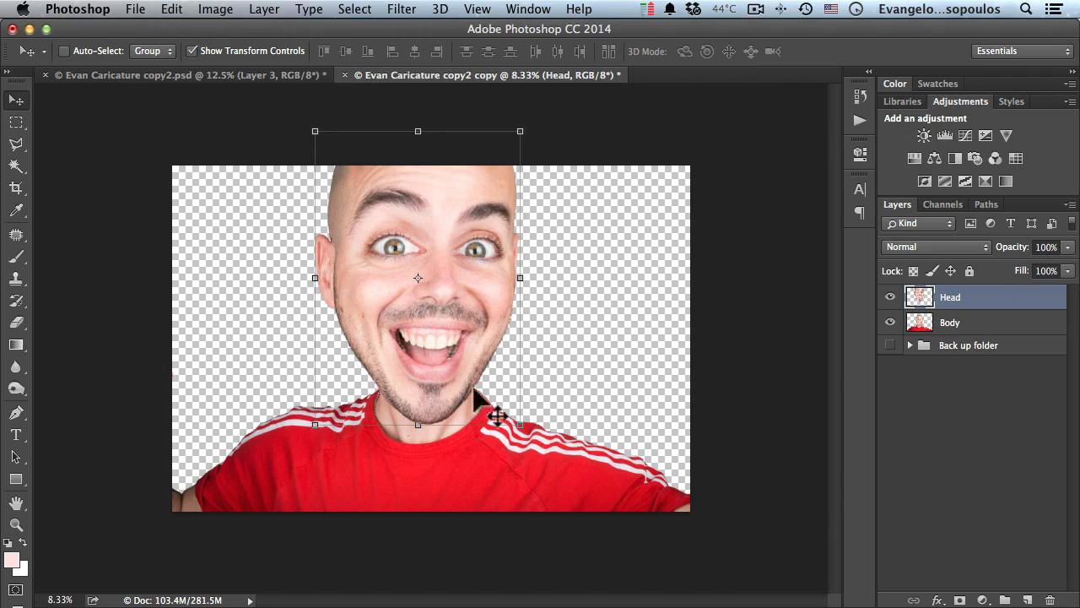
Put the Body layer into Warp transform and pull both sleeves and the shirt's middle downward so the shoulders slope
left_click(950, 329)
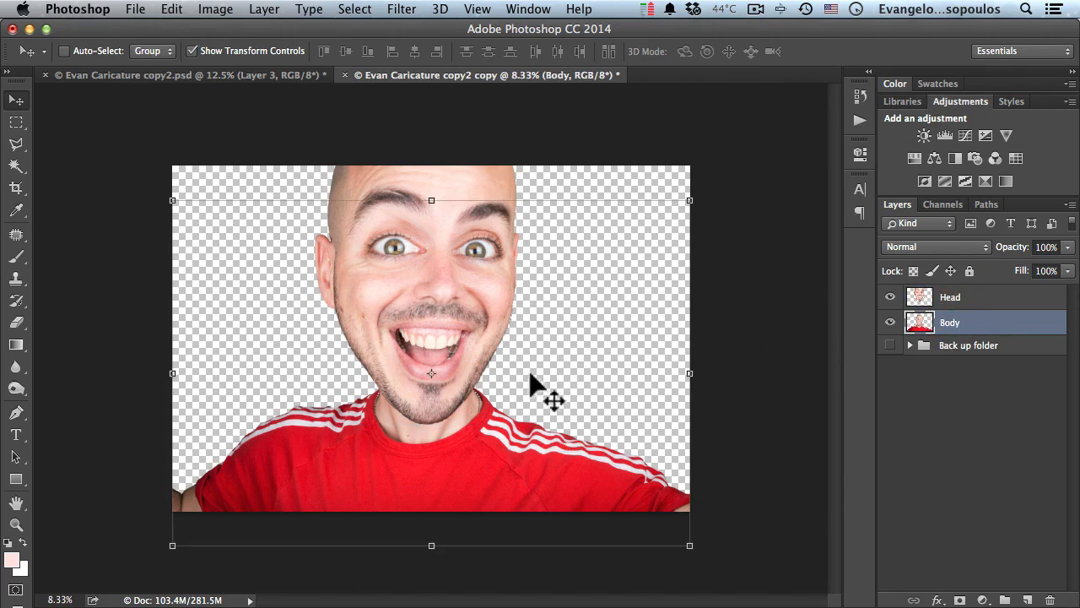
left_click(171, 8)
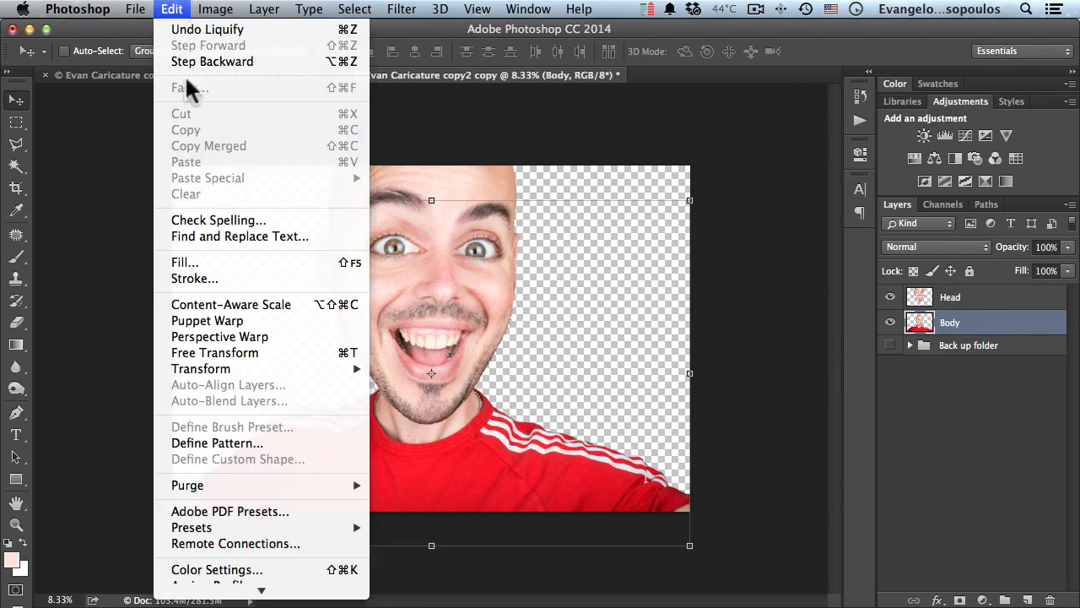
left_click(254, 349)
right_click(314, 442)
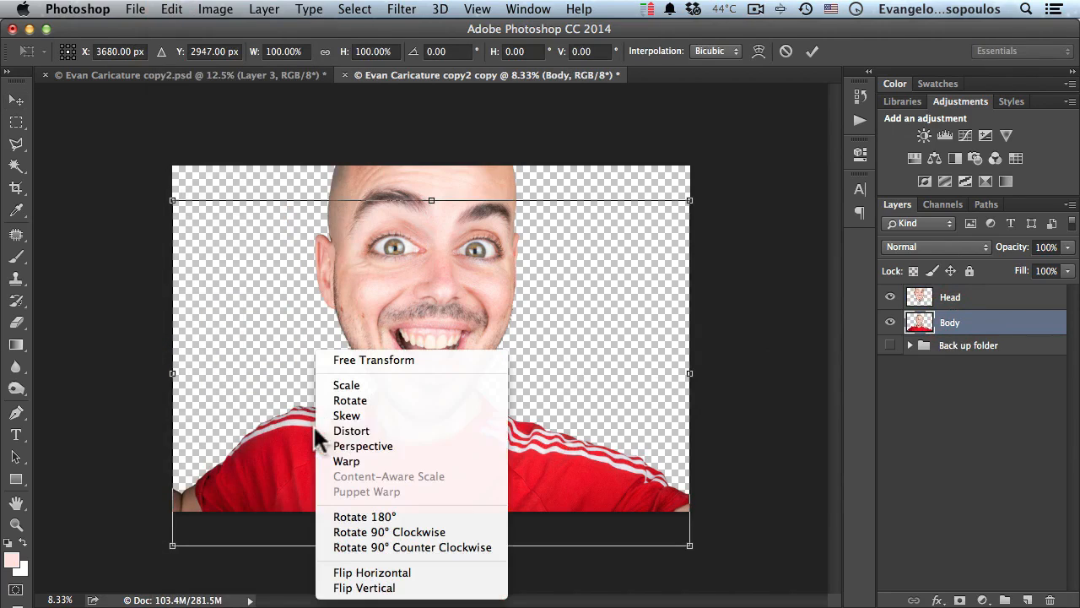
left_click(345, 461)
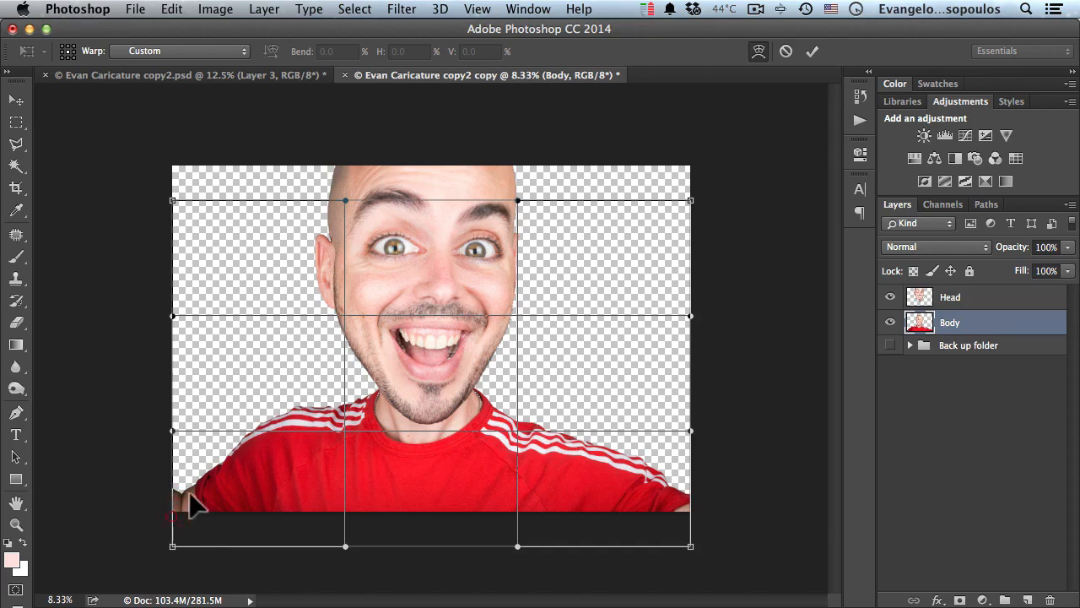
left_click_drag(189, 504, 218, 460)
left_click_drag(190, 503, 195, 512)
left_click_drag(664, 500, 632, 562)
left_click_drag(418, 470, 419, 465)
left_click_drag(260, 444, 262, 450)
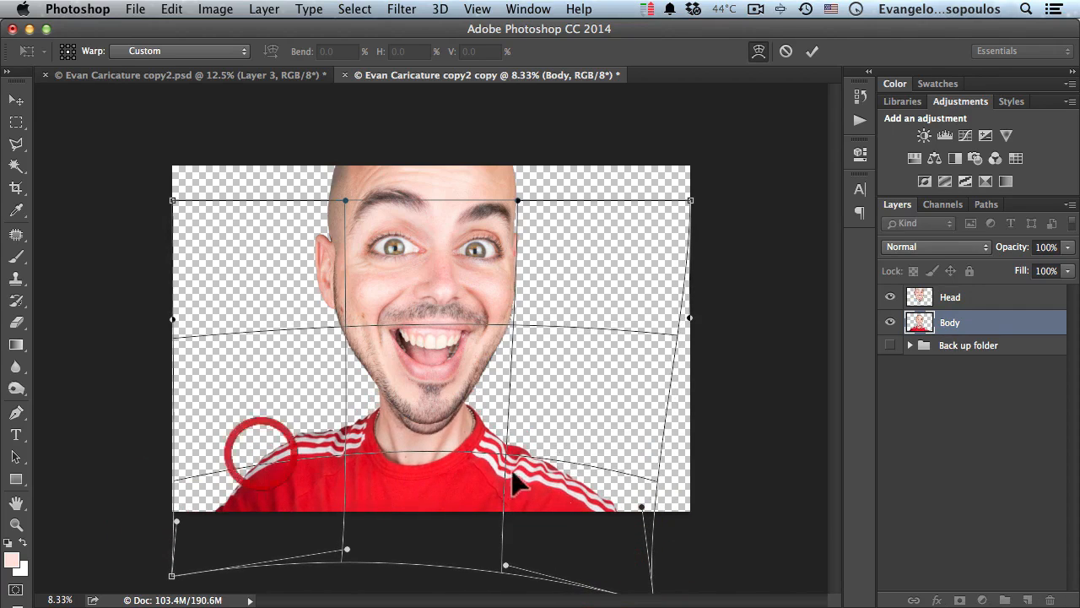
Raise the right side of the collar slightly and pull both shoulders of the warped body further inward
left_click_drag(513, 478, 530, 466)
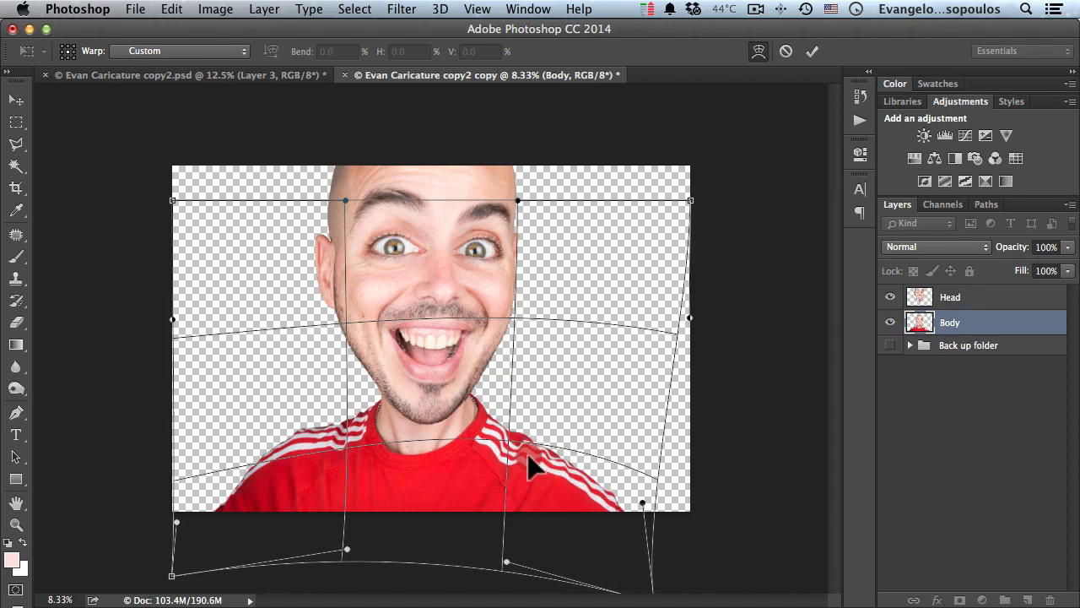
left_click_drag(265, 507, 272, 506)
left_click_drag(593, 448, 583, 440)
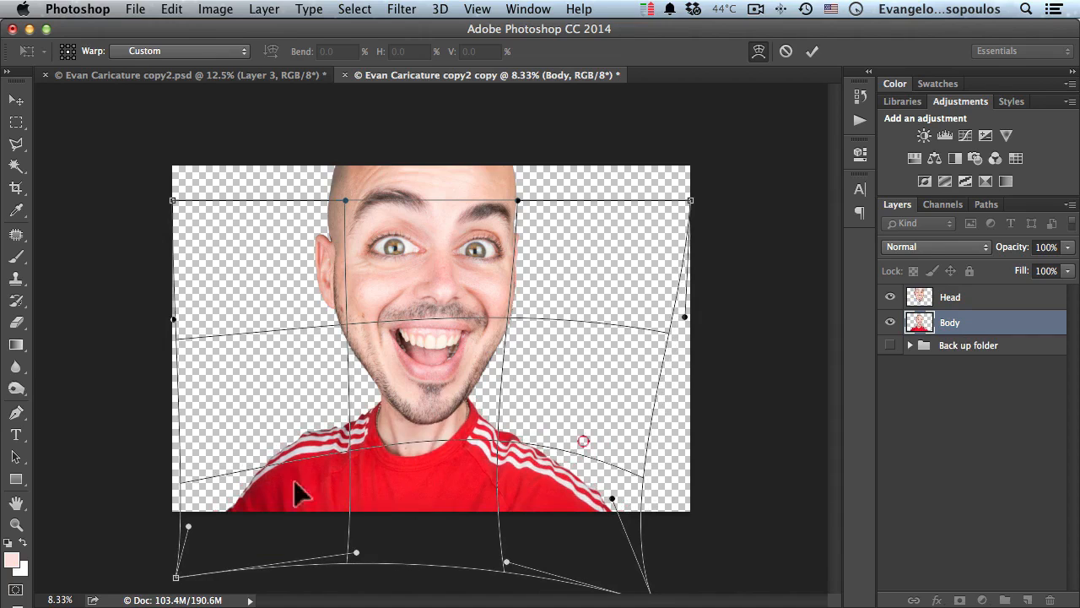
left_click_drag(213, 561, 228, 550)
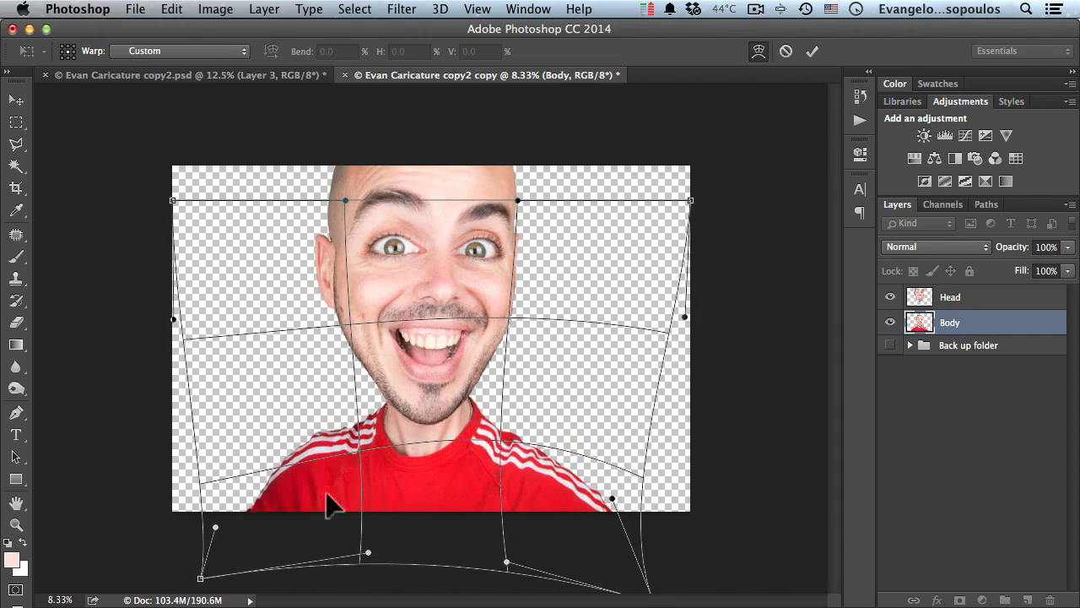
left_click_drag(588, 403, 578, 393)
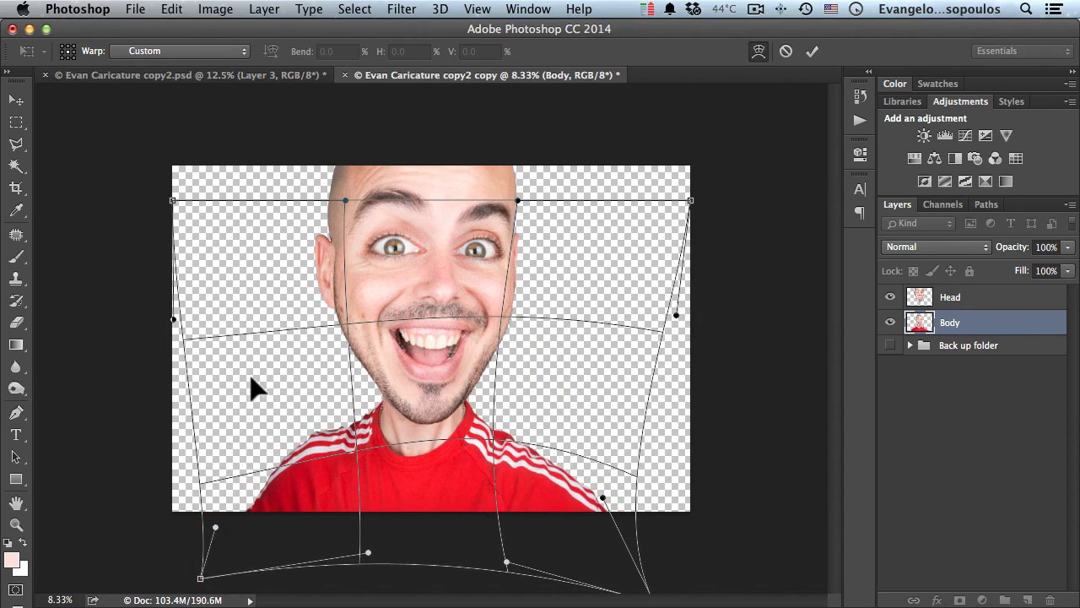
Squeeze both sides of the warp mesh inward to narrow the neck and shoulders, and commit the body warp
left_click_drag(255, 386, 264, 379)
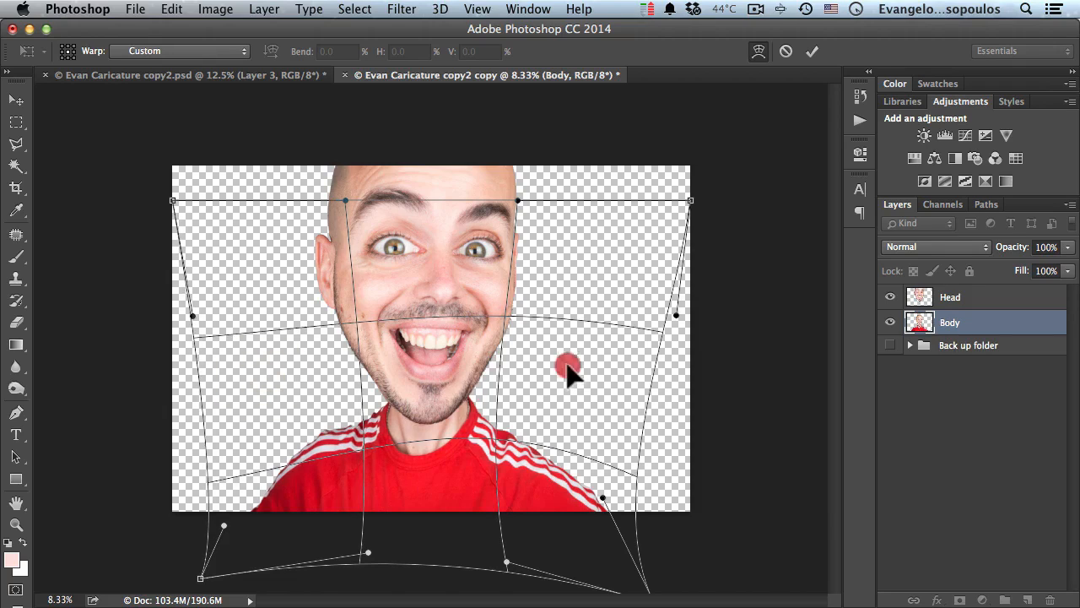
left_click_drag(568, 366, 555, 358)
left_click_drag(248, 381, 249, 378)
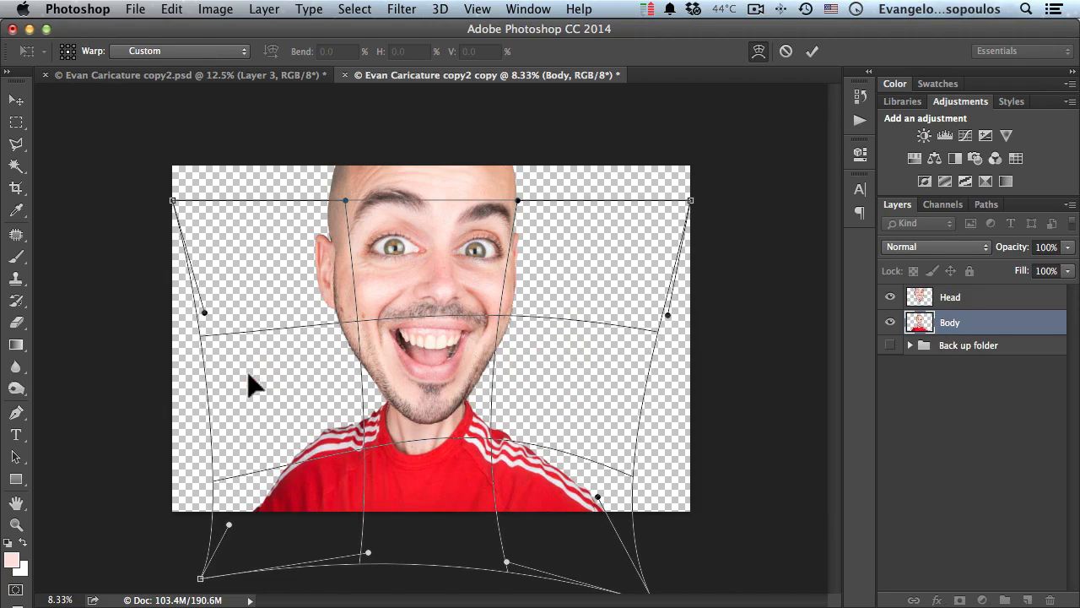
left_click_drag(571, 374, 564, 372)
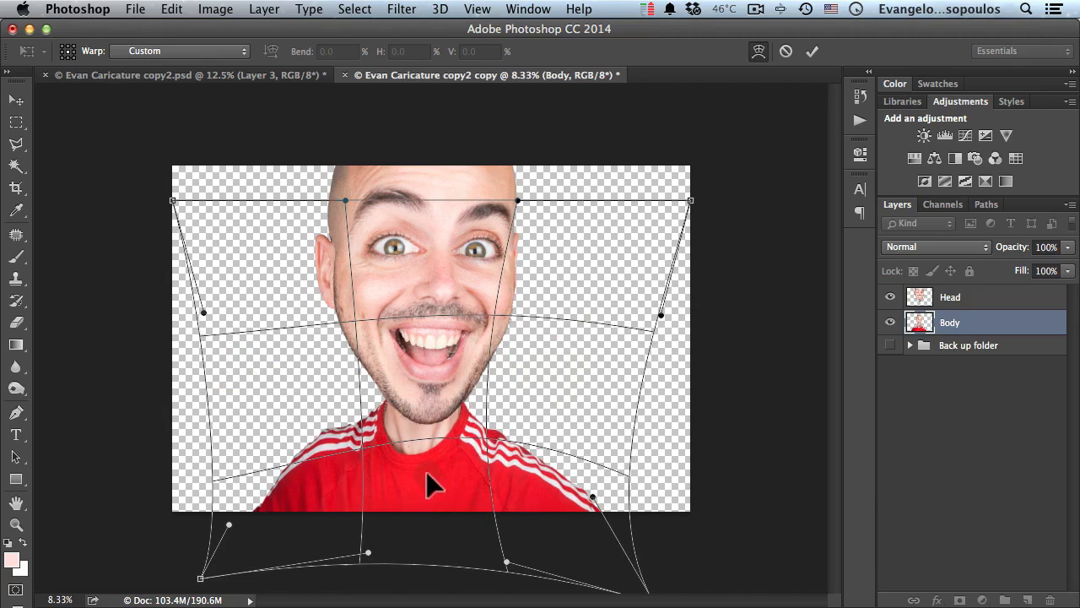
mouse_move(427, 482)
left_mouse_down()
mouse_move(436, 485)
mouse_move(433, 472)
left_mouse_up()
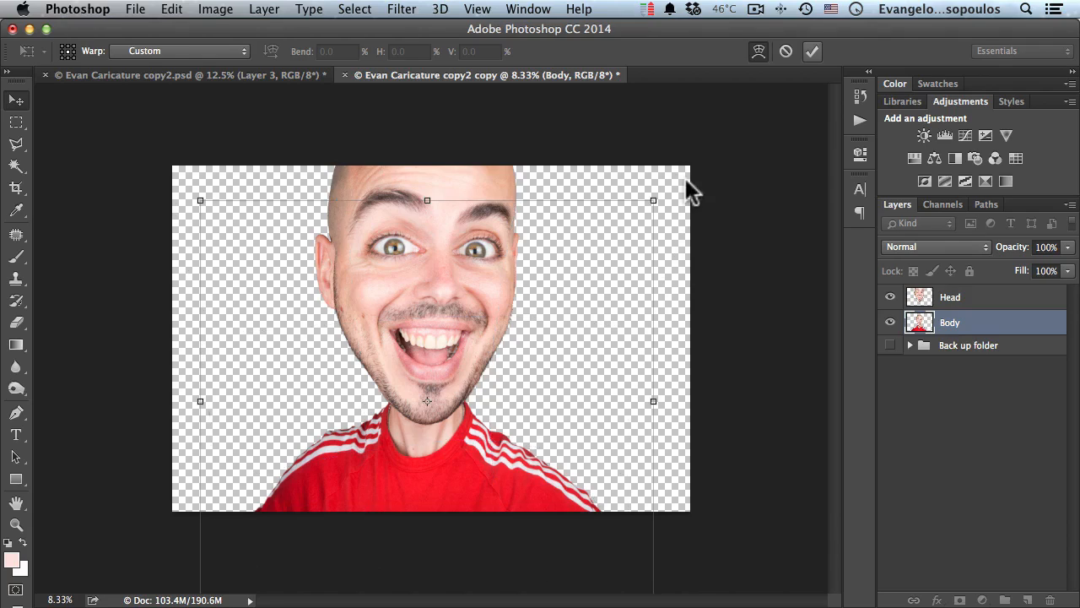
left_click(483, 261, "super")
left_click(484, 265, "super")
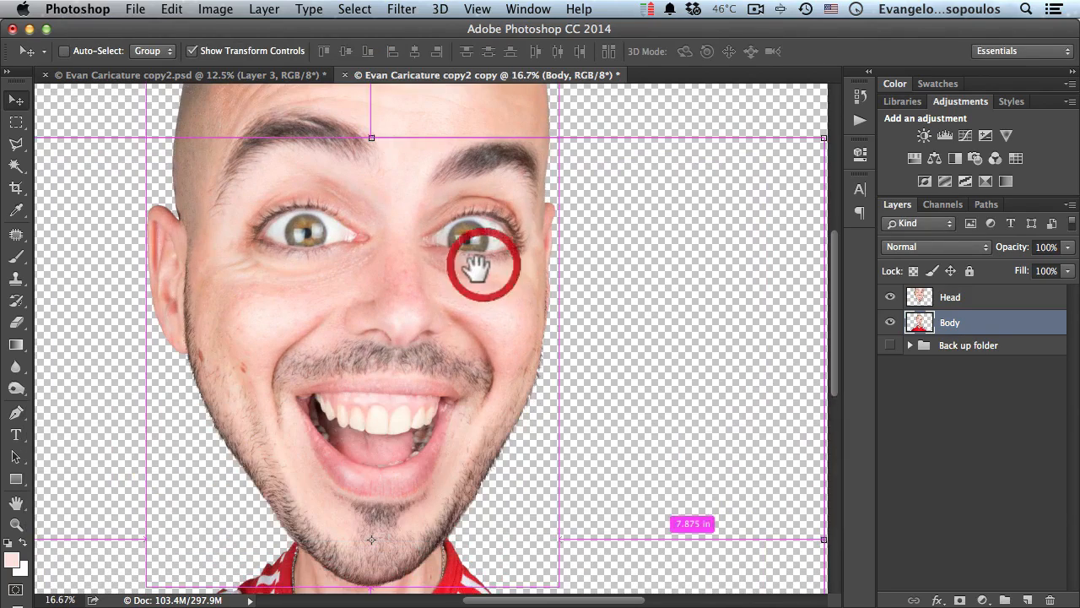
left_click(468, 267, "alt")
left_click(490, 263, "alt")
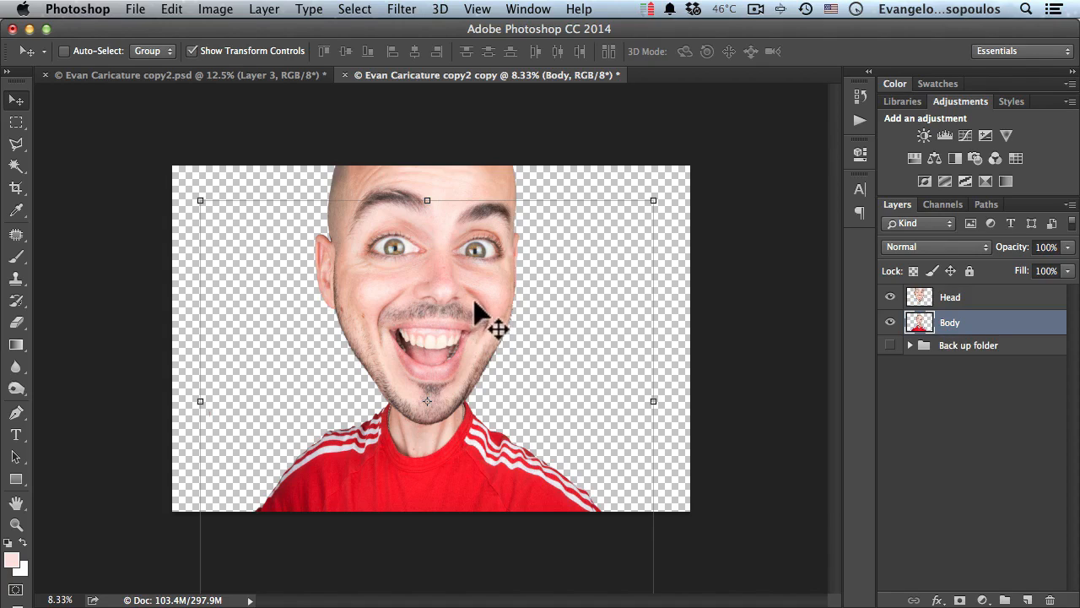
Load the Head layer's outline as a selection and add a new empty layer
left_click(978, 299)
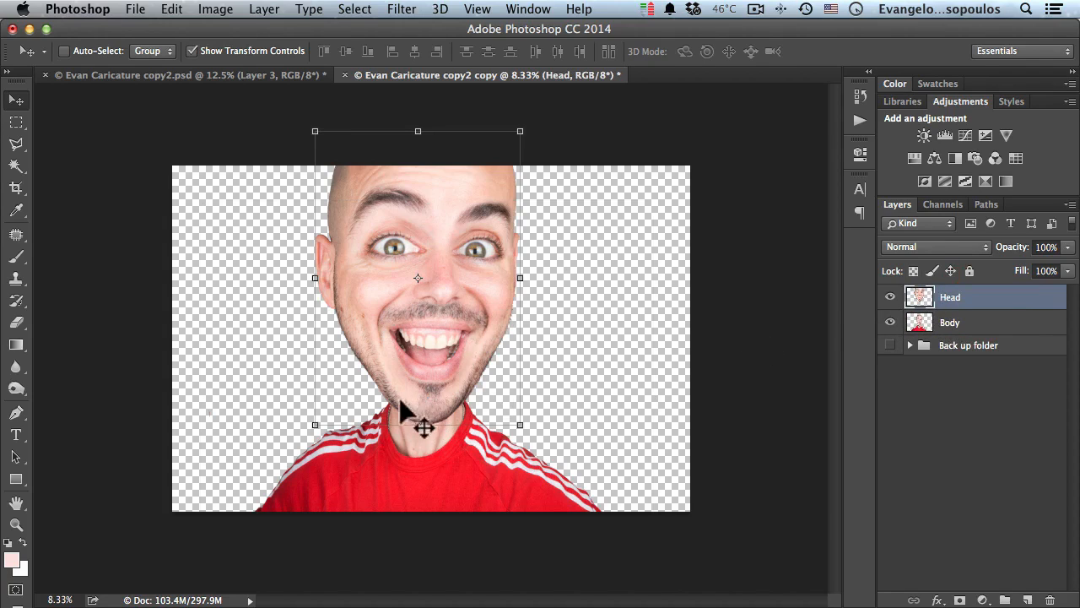
left_click(920, 297, "super")
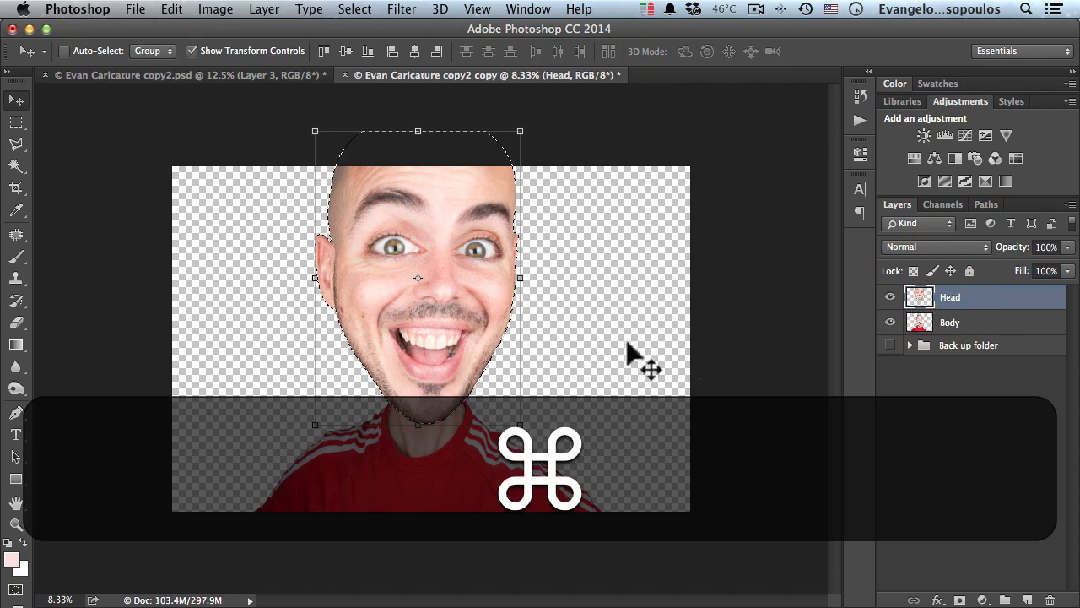
left_click(1028, 600)
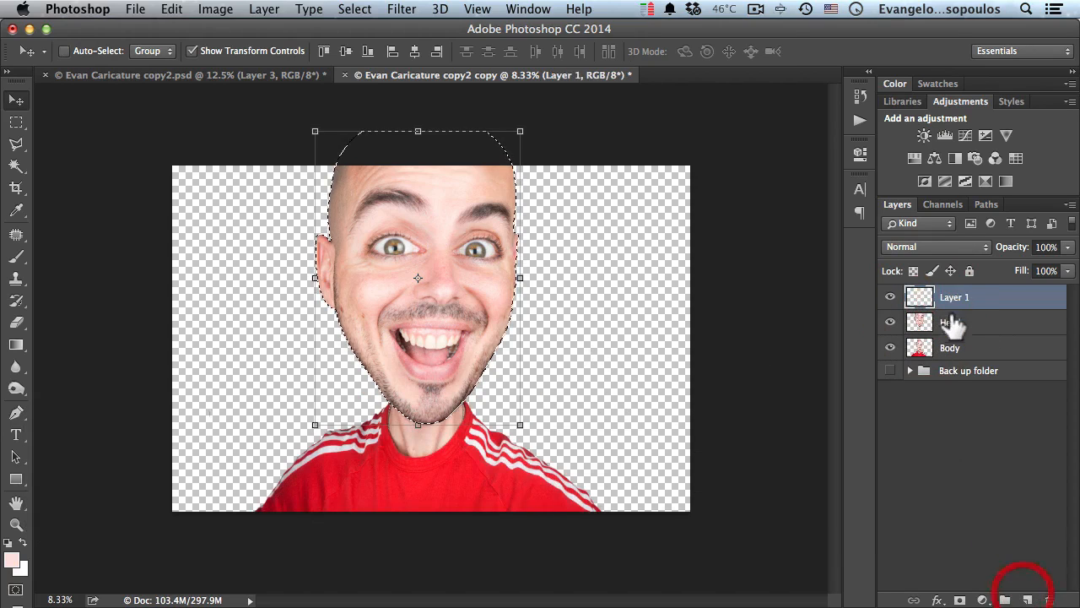
Rename the new layer Shadow and place it between the Head and Body layers
double_click(957, 297)
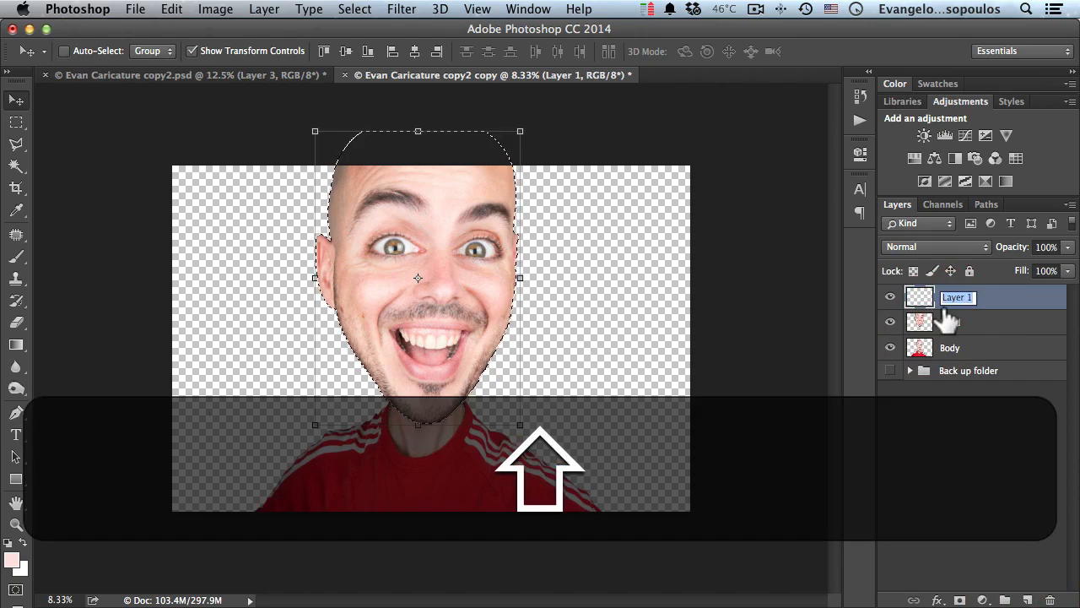
type("Shadow")
key("Return")
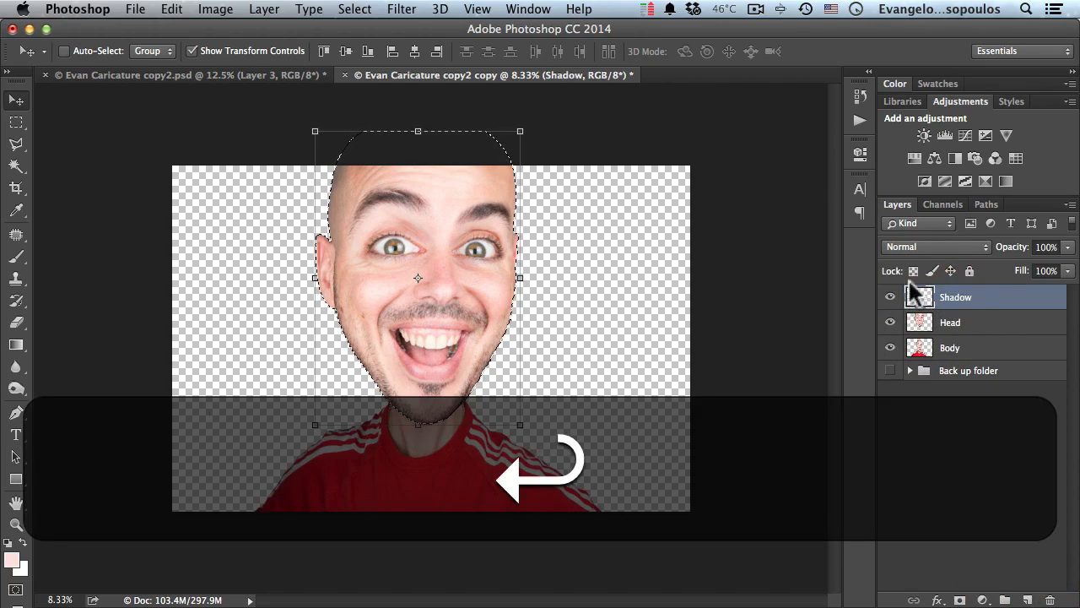
left_click_drag(962, 298, 954, 325)
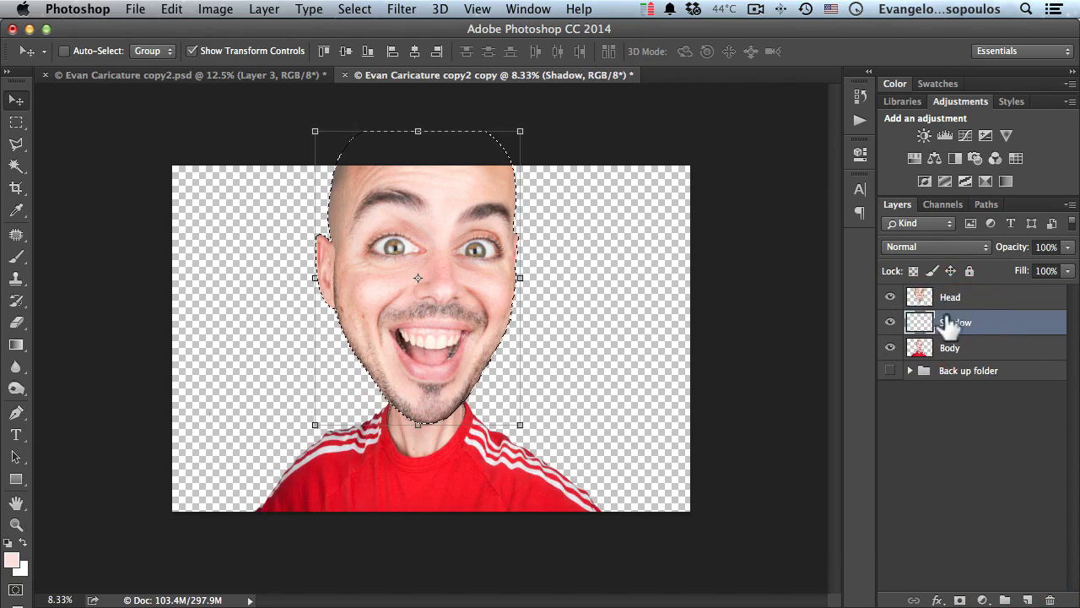
Shift the head-shaped selection outline slightly downward with the Rectangular Marquee tool so it extends below the chin
key("super+plus")
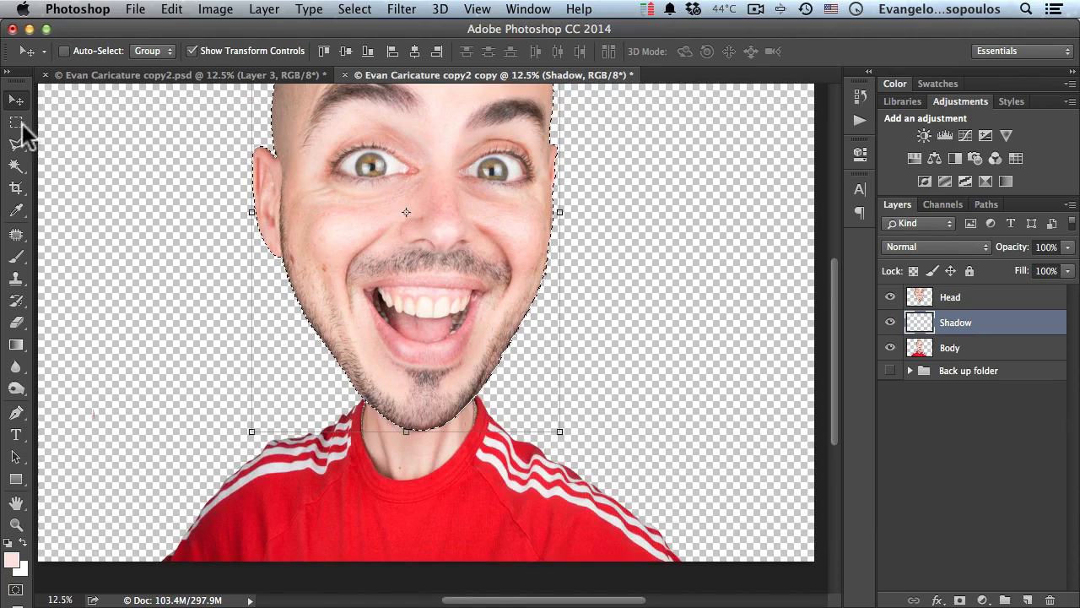
left_click(16, 123)
left_click_drag(407, 382, 408, 388)
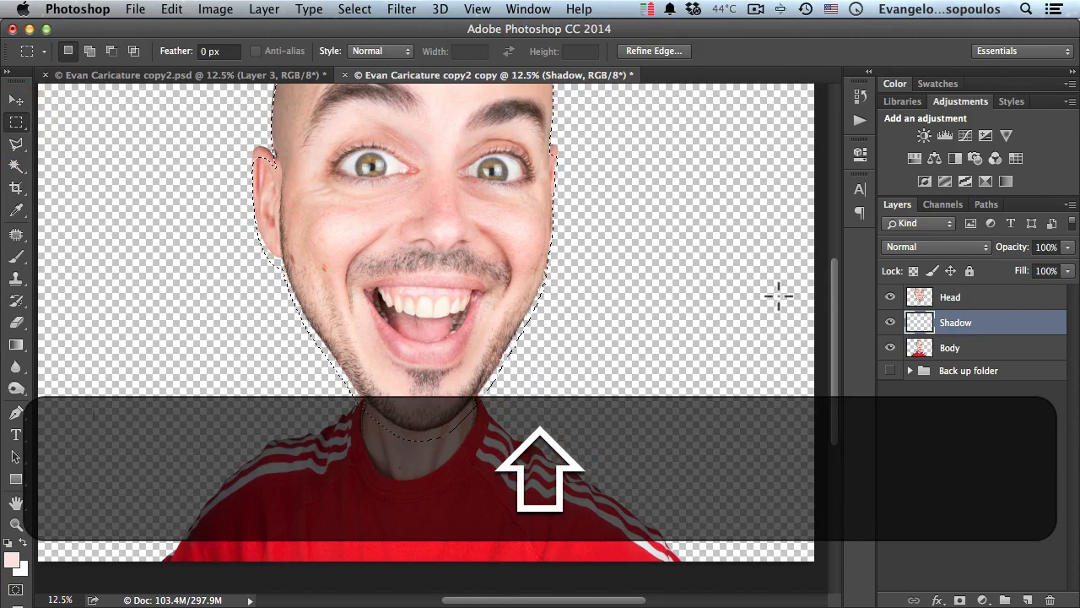
Switch to the Brush tool and sample a darker skin tone from the lower left of the neck as foreground colour
left_click(18, 258)
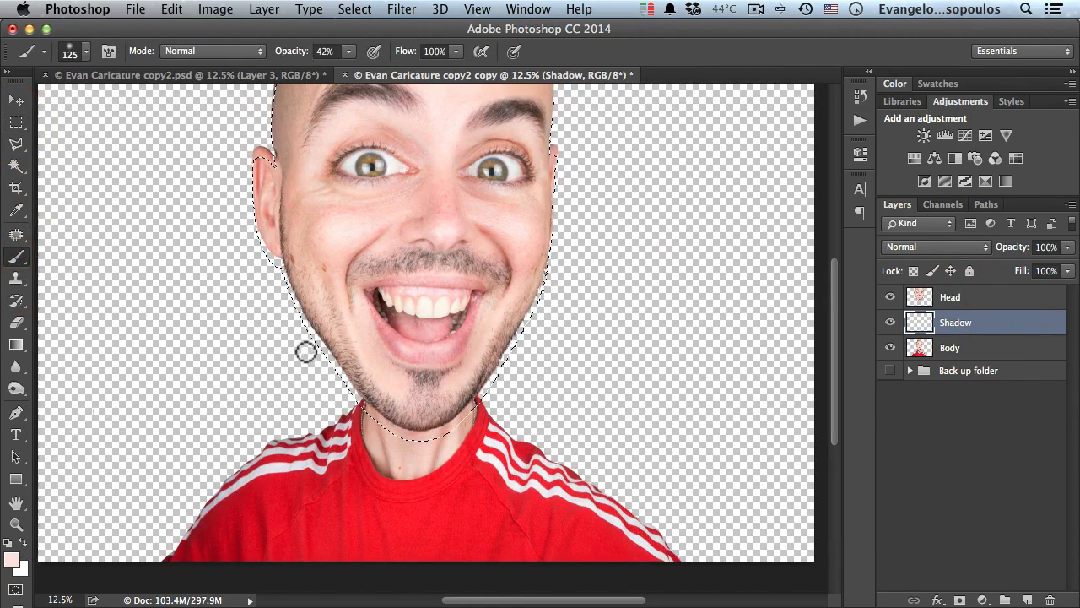
left_click_drag(362, 241, 371, 219)
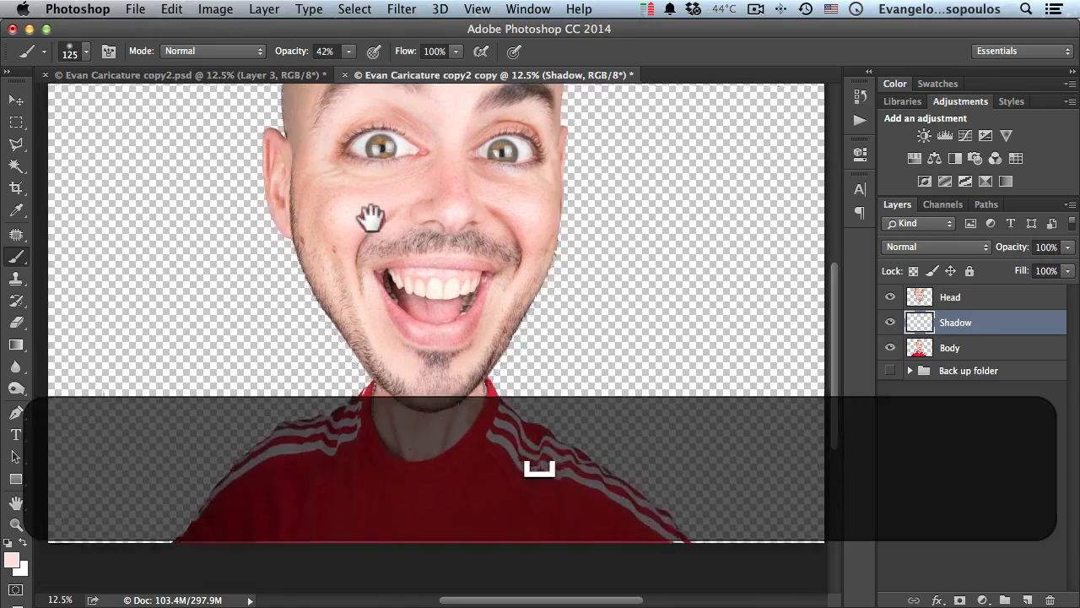
left_click(392, 444, "super")
left_click(392, 443, "super")
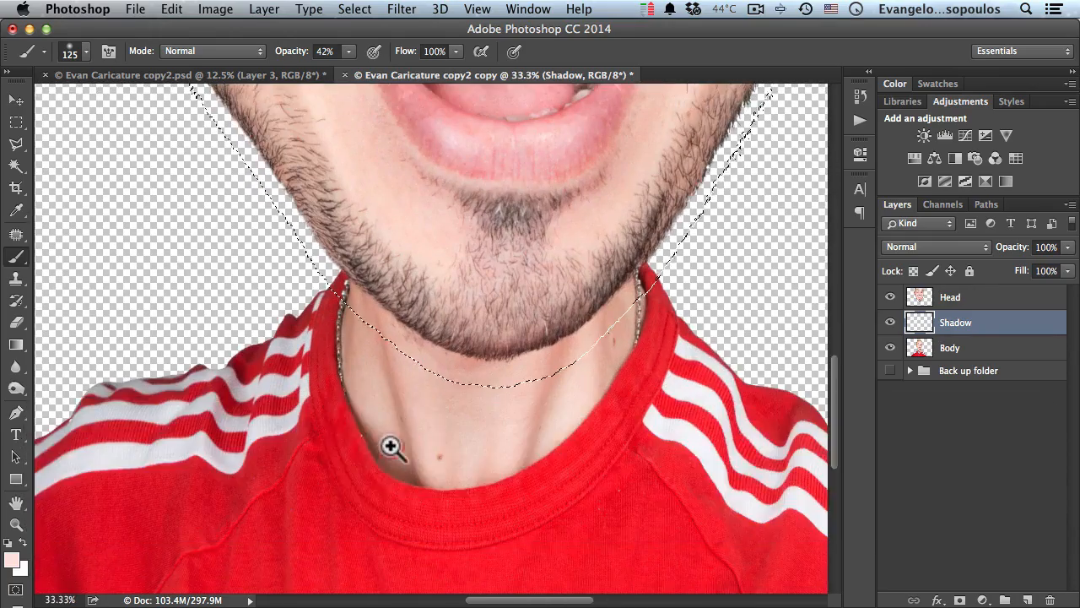
left_click(386, 444, "super")
left_click(394, 472, "alt")
left_click(439, 397, "alt")
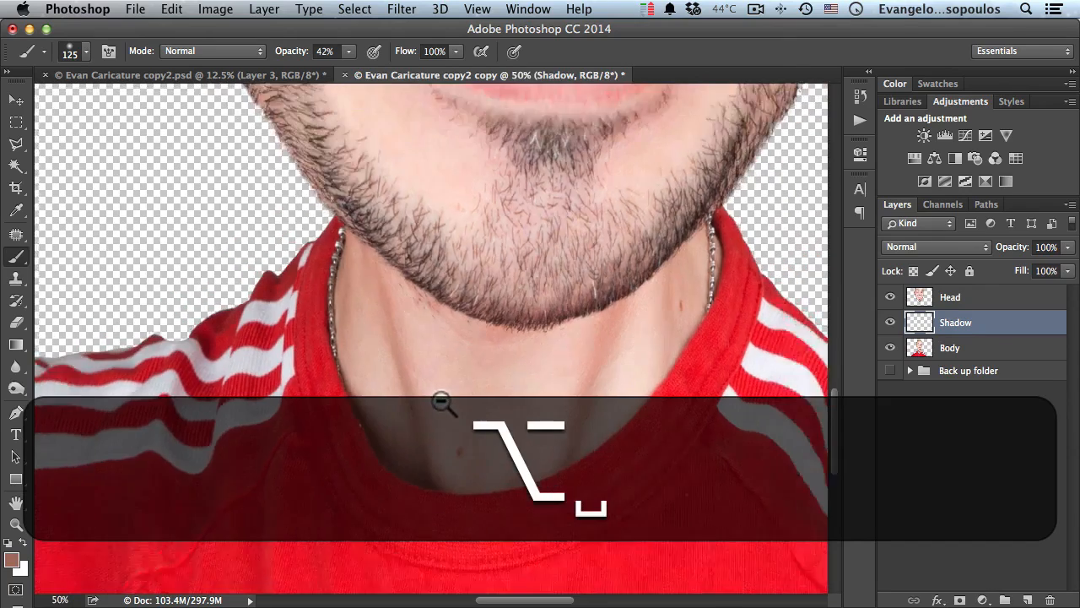
left_click(432, 387, "alt")
left_click(429, 381, "alt")
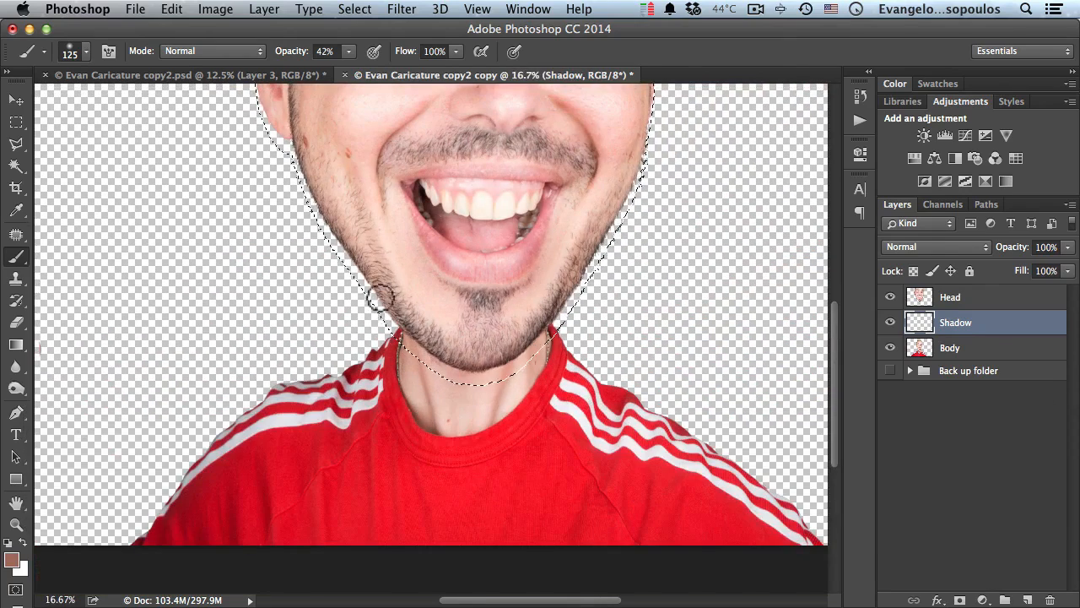
Enlarge the brush size to 700 for painting the chin shadow
key("bracketright")
key("bracketright")
key("bracketright")
key("bracketright")
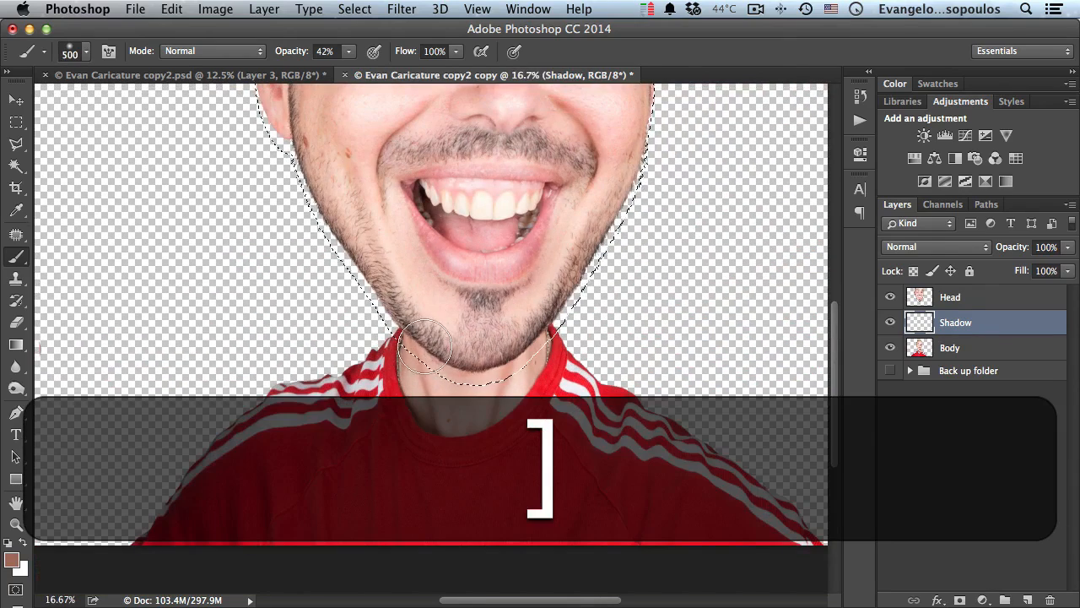
key("bracketright")
key("bracketright")
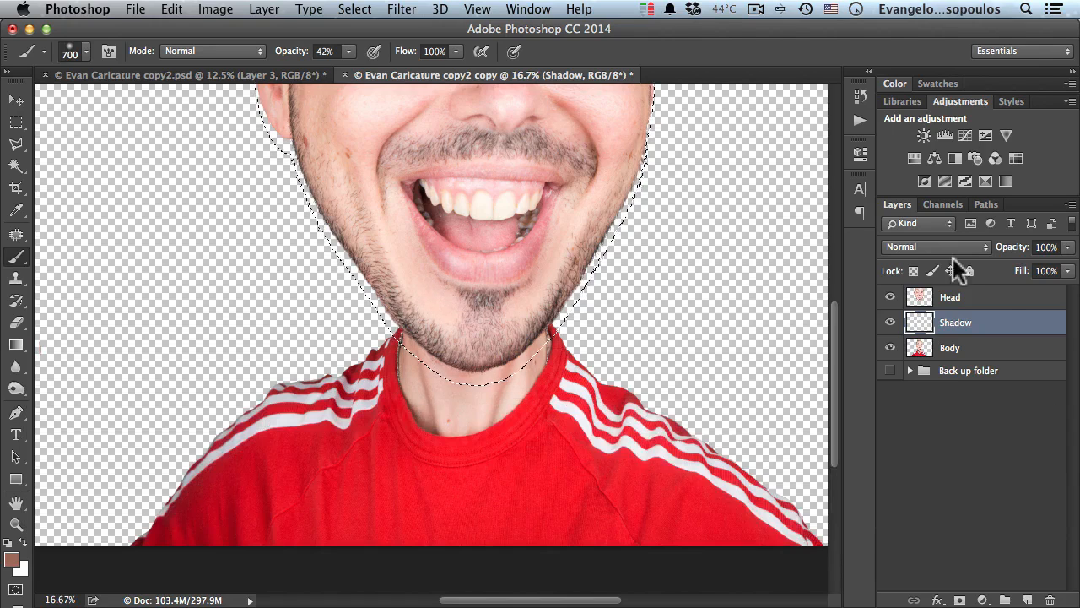
Set the Shadow layer's blend mode to Multiply after trying Overlay
left_click(949, 248)
left_click(924, 428)
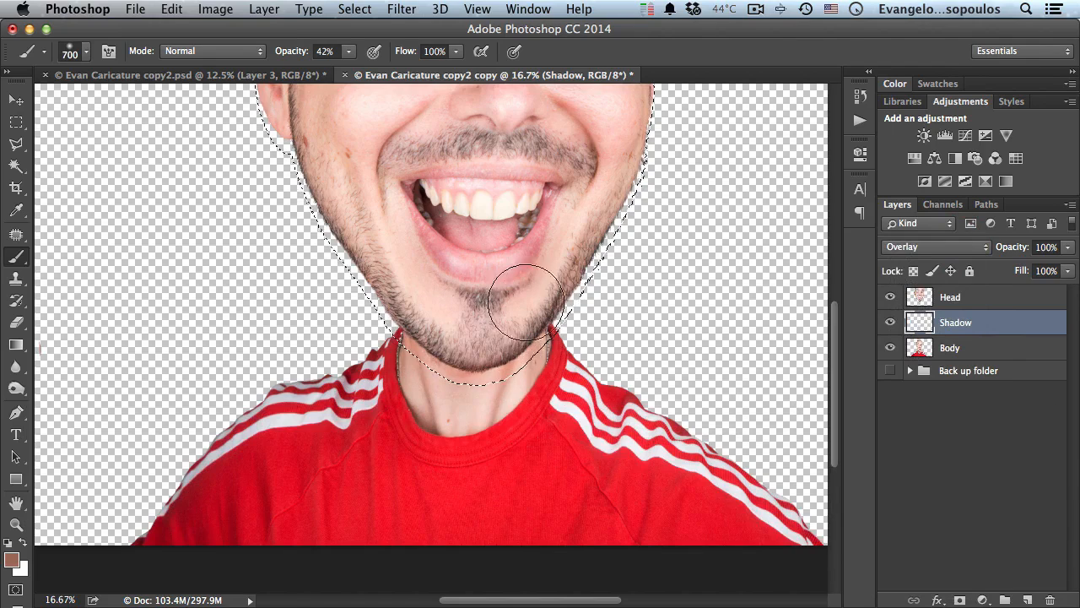
left_click(941, 247)
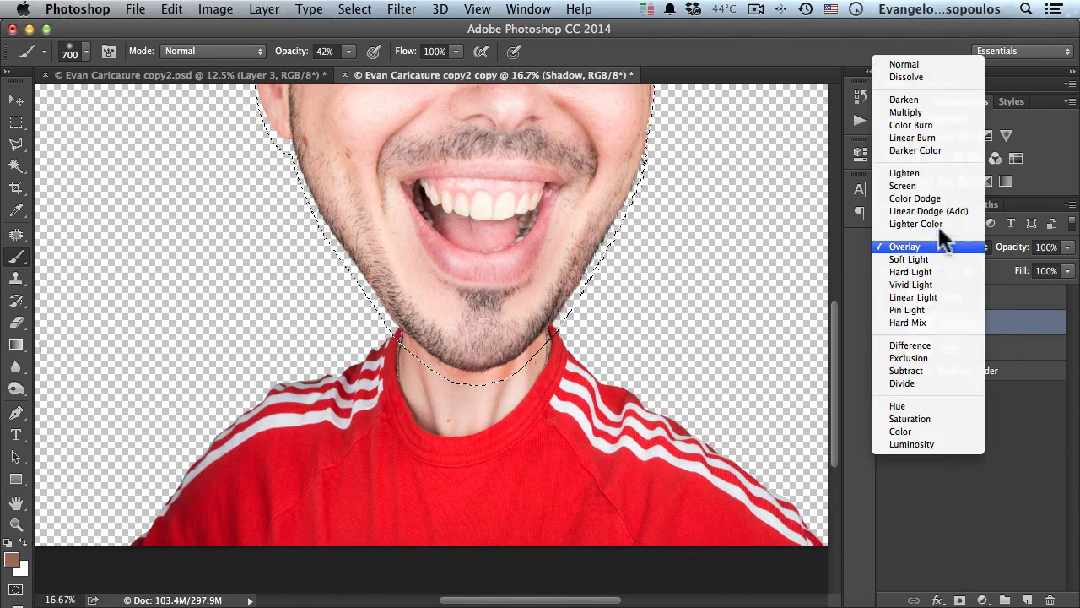
left_click(928, 110)
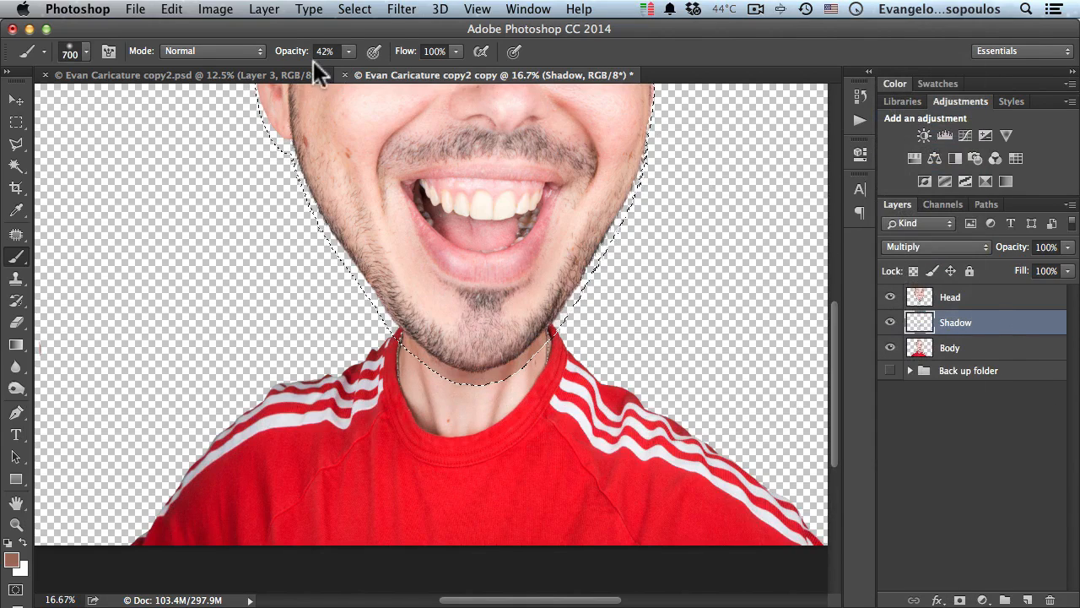
Raise the brush opacity to 100%, paint the shadow across the neck beneath the chin and deselect
left_click_drag(310, 52, 364, 56)
mouse_move(442, 353)
left_mouse_down()
mouse_move(465, 377)
mouse_move(566, 315)
mouse_move(485, 355)
left_mouse_up()
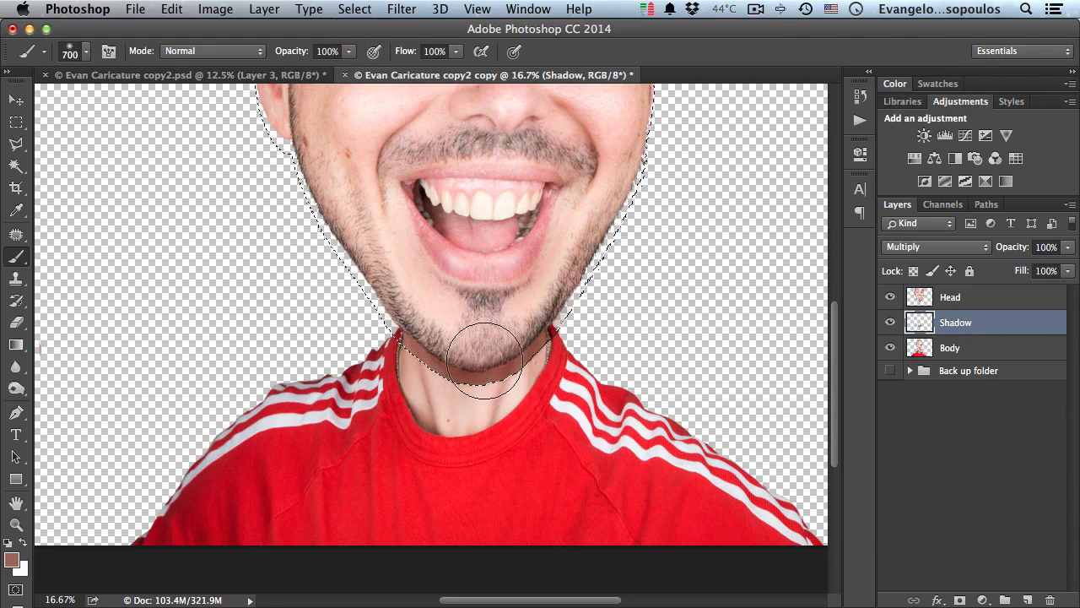
key("super+d")
Try the Overlay blend mode on the painted Shadow layer and switch it back to Multiply
left_click(579, 381, "alt+super")
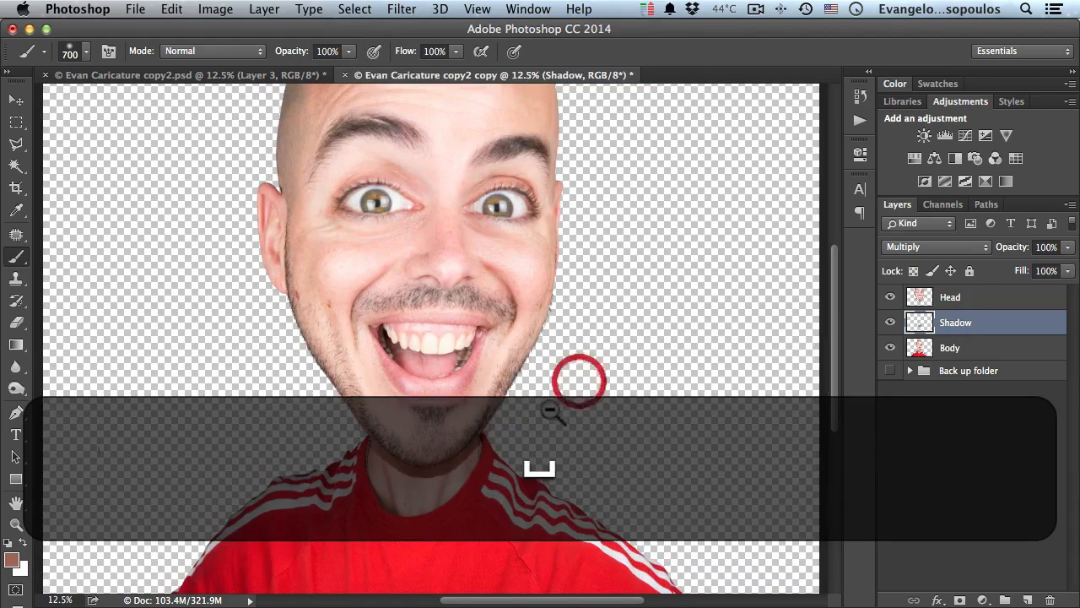
left_click(441, 441, "alt+super")
left_click(437, 453, "super")
left_click(425, 467, "super")
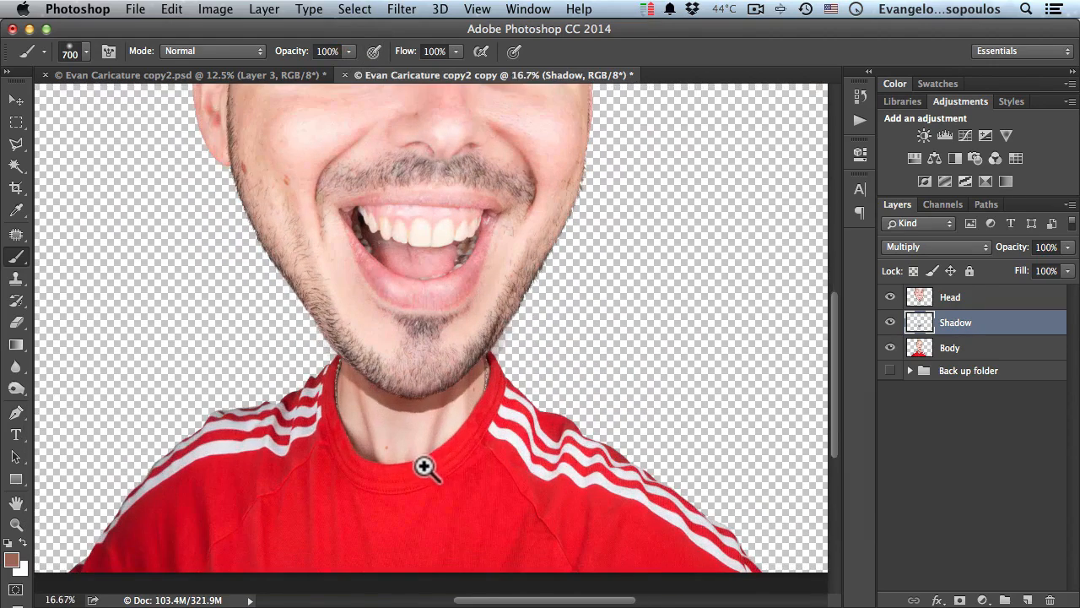
left_click(930, 246)
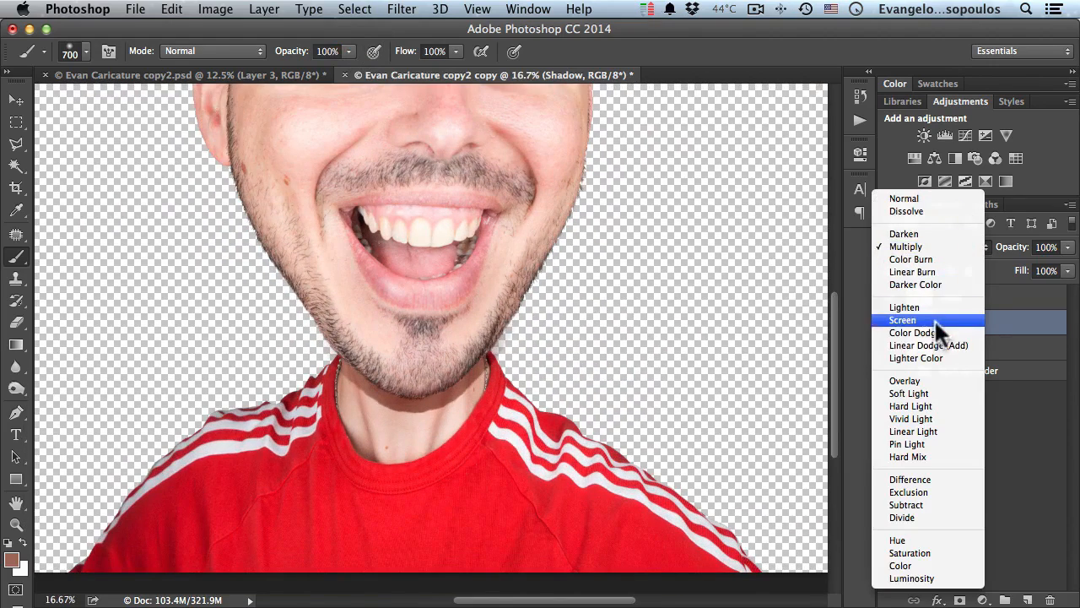
left_click(918, 380)
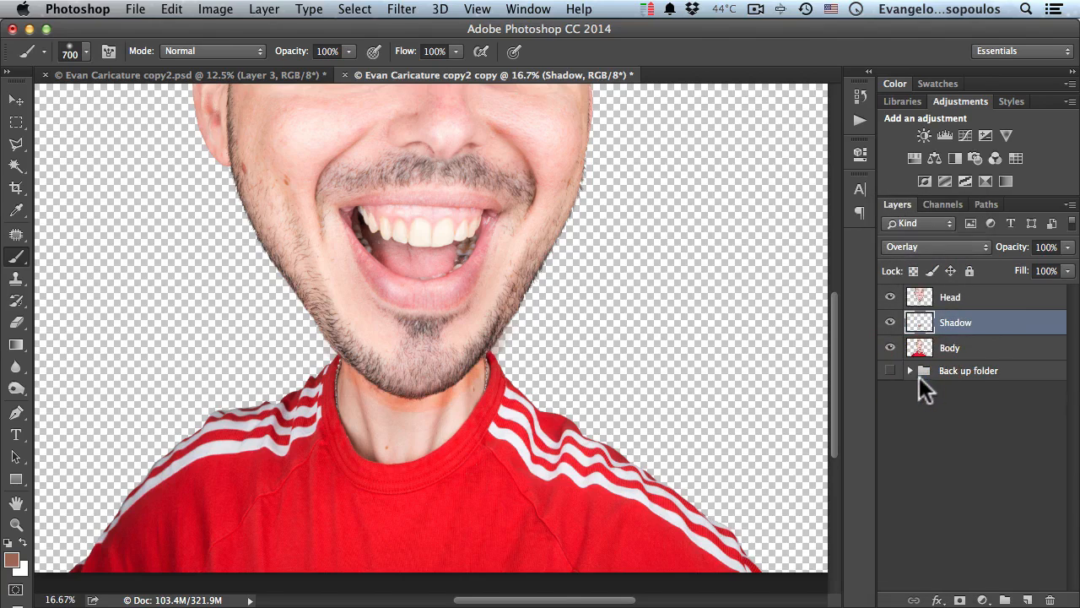
left_click(919, 247)
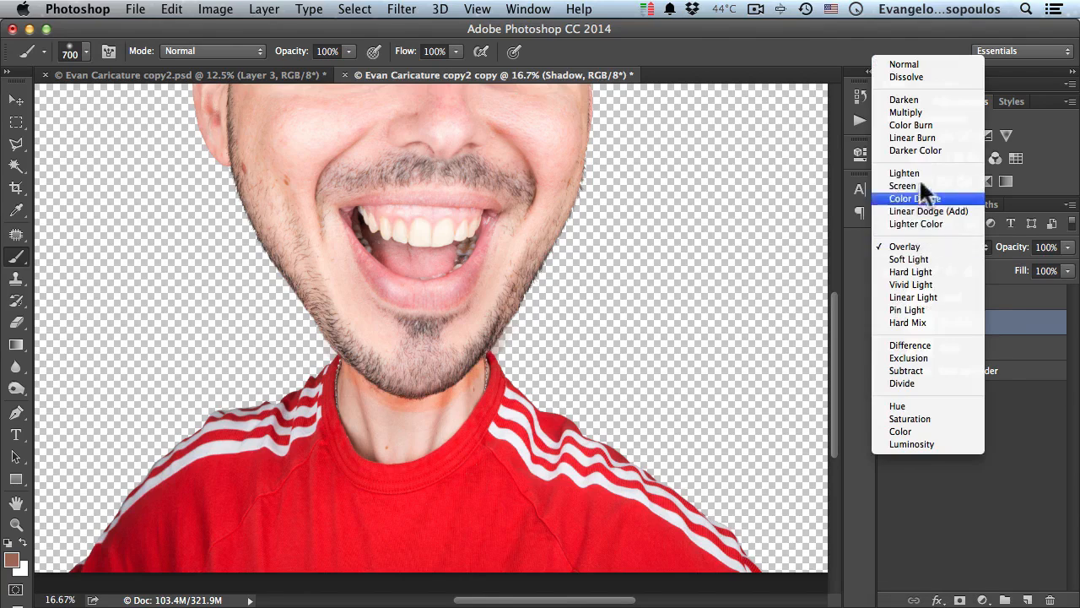
left_click(913, 112)
Load the Shadow layer's outline as a selection, repaint the chin shadow in a darker brown and deselect
left_click(920, 322, "super")
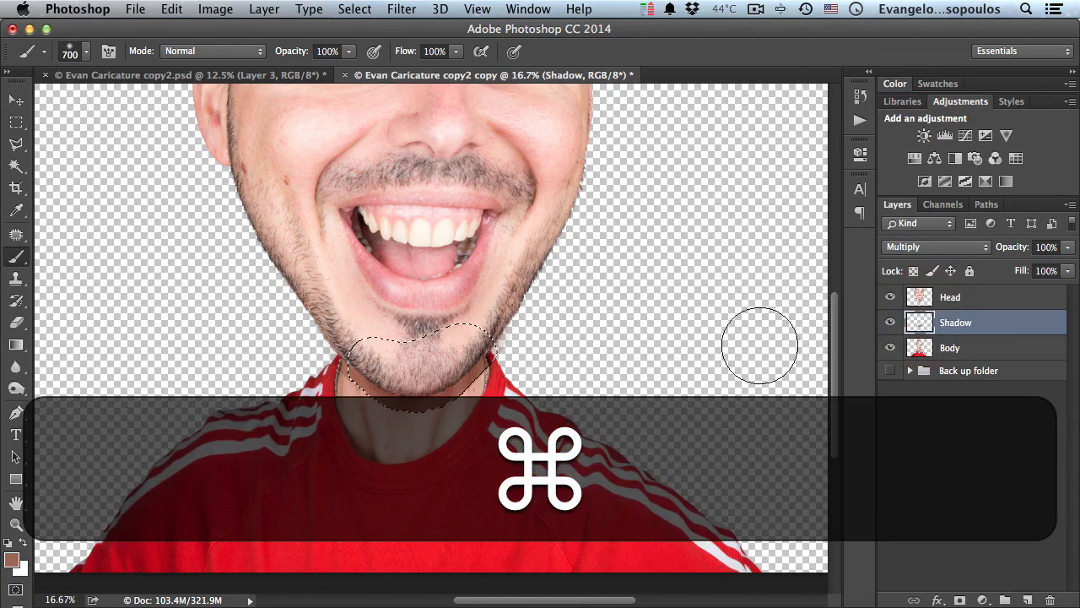
left_click(12, 559)
left_click_drag(671, 293, 671, 308)
left_click(996, 130)
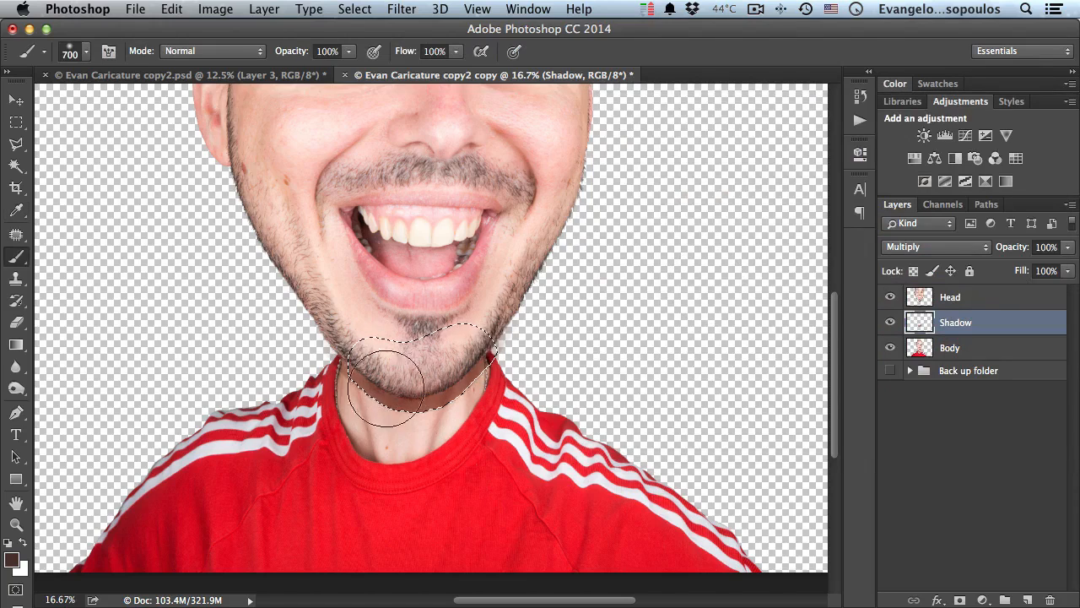
key("super+d")
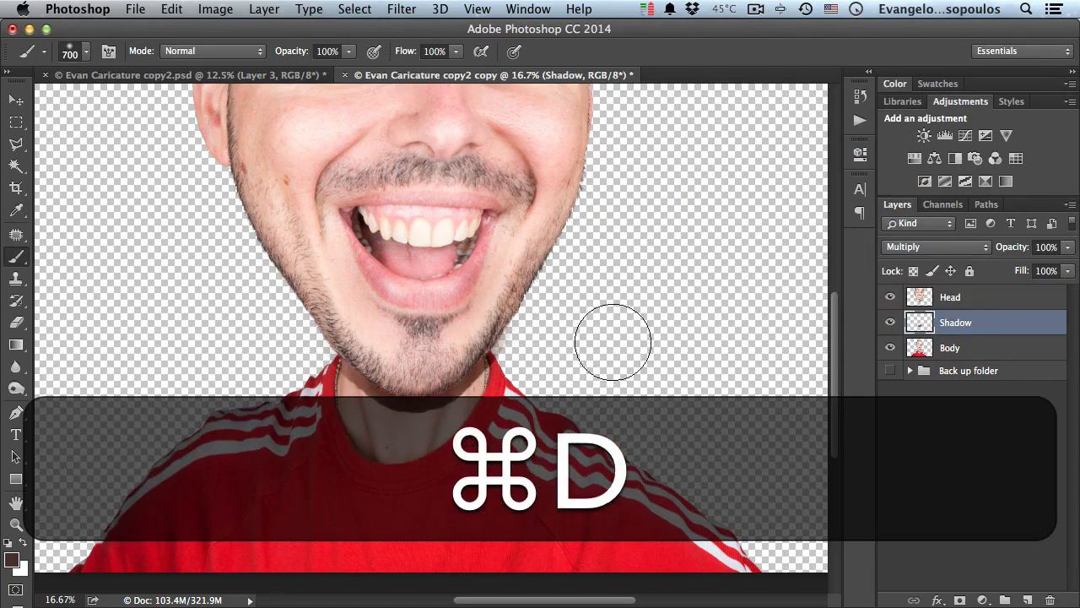
Soften the Shadow layer with a Gaussian Blur of 15 pixels radius
left_click(409, 9)
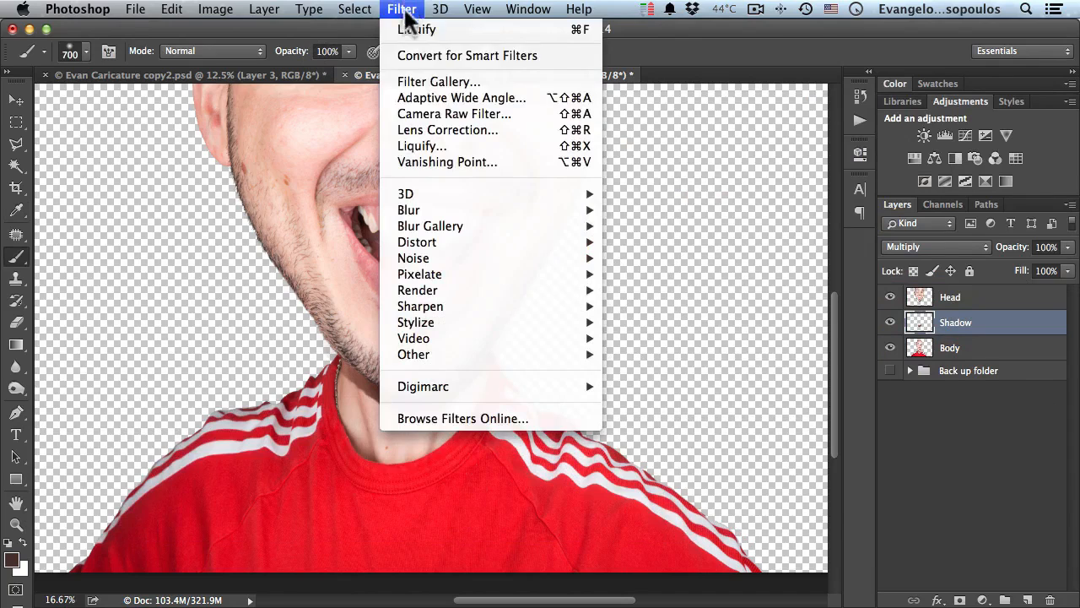
mouse_move(453, 209)
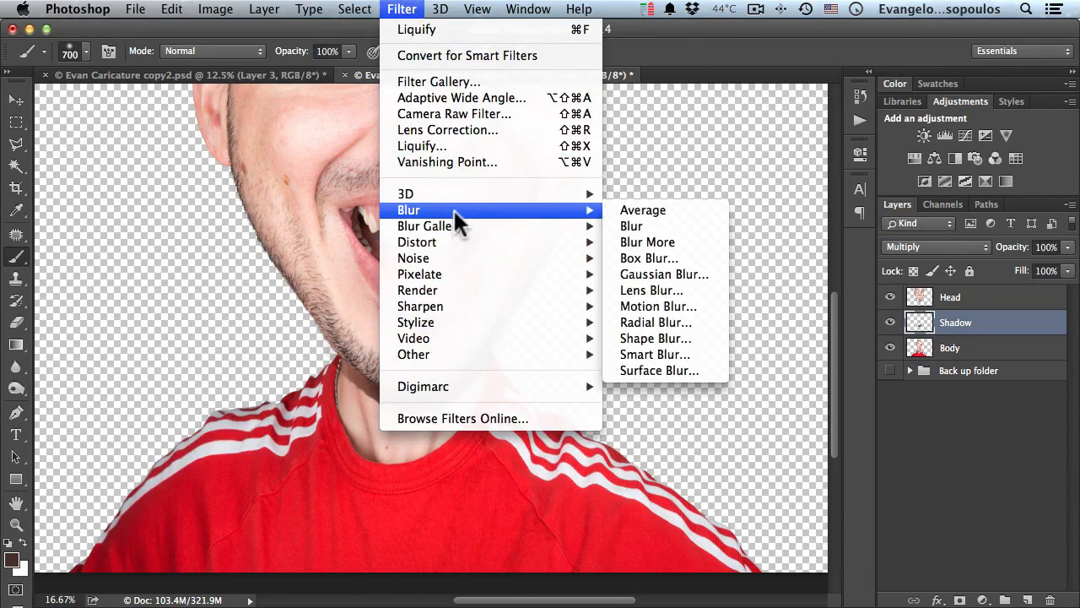
left_click(680, 271)
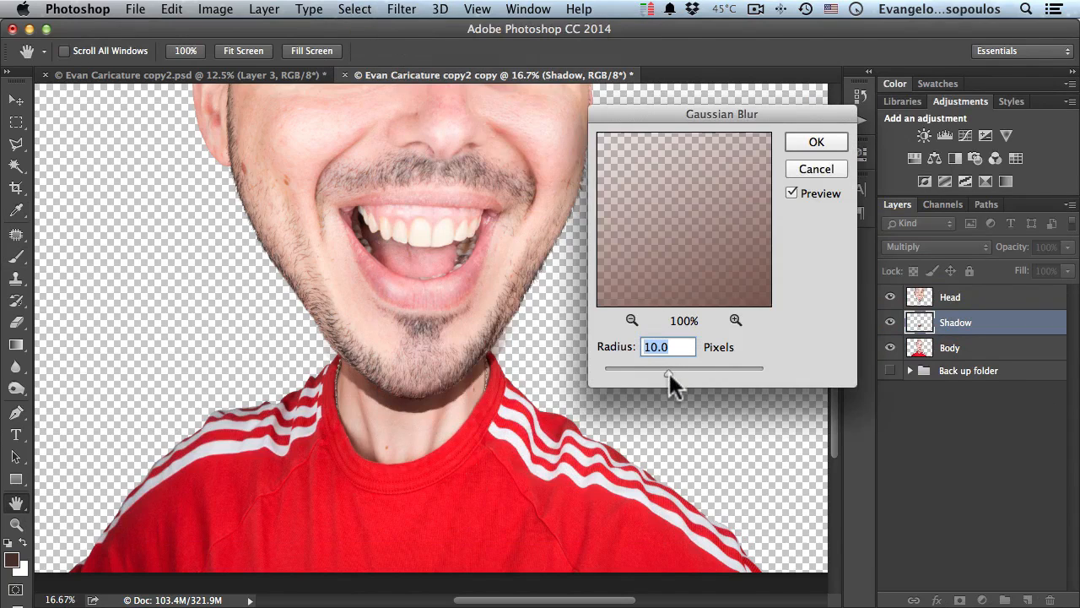
key("space")
left_click(420, 414)
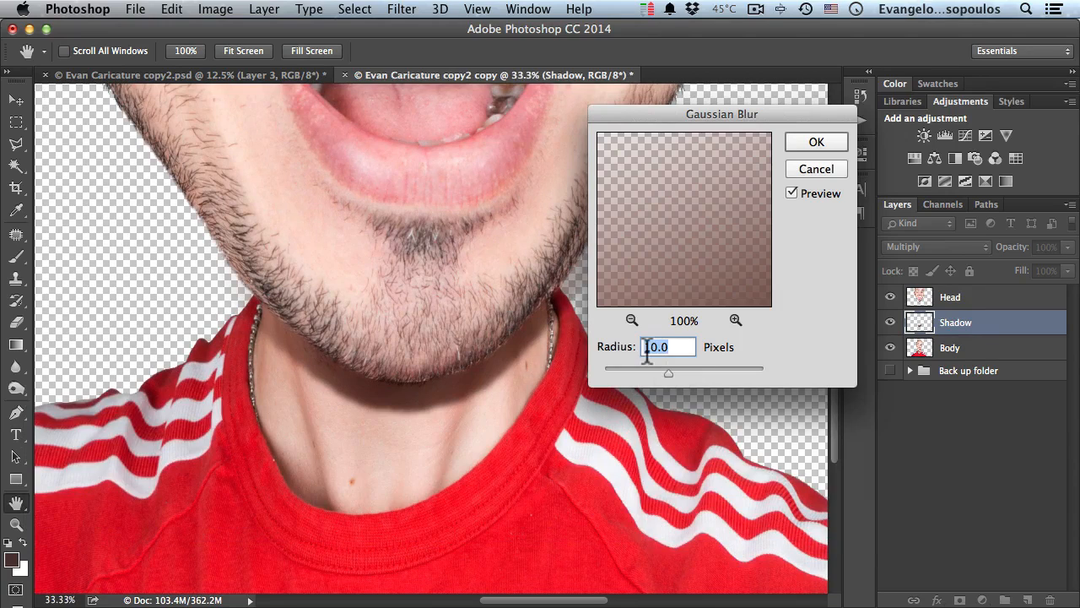
type("20")
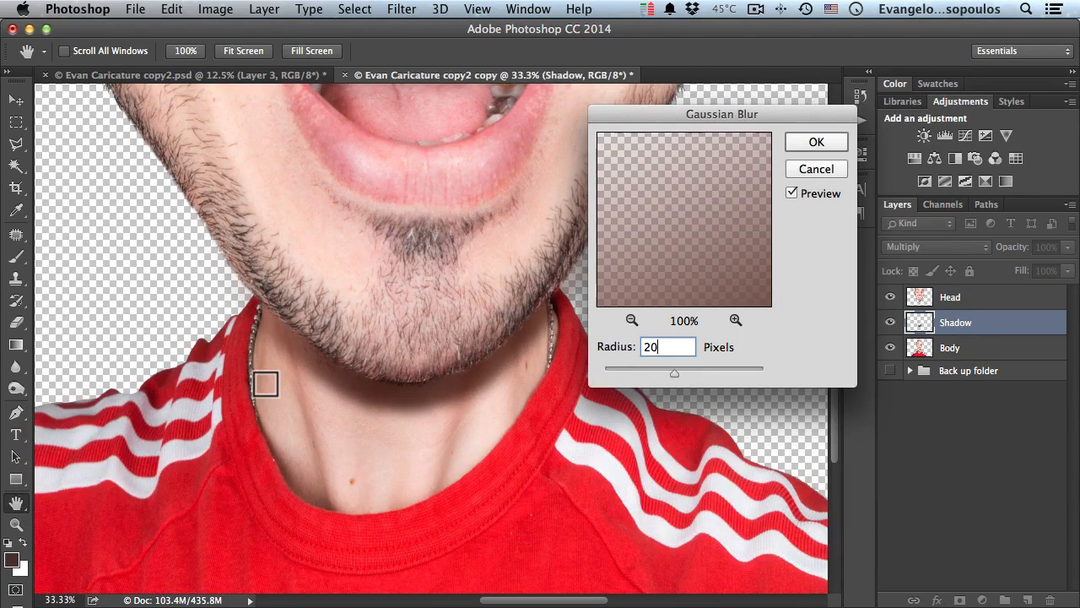
key("BackSpace")
key("BackSpace")
type("15")
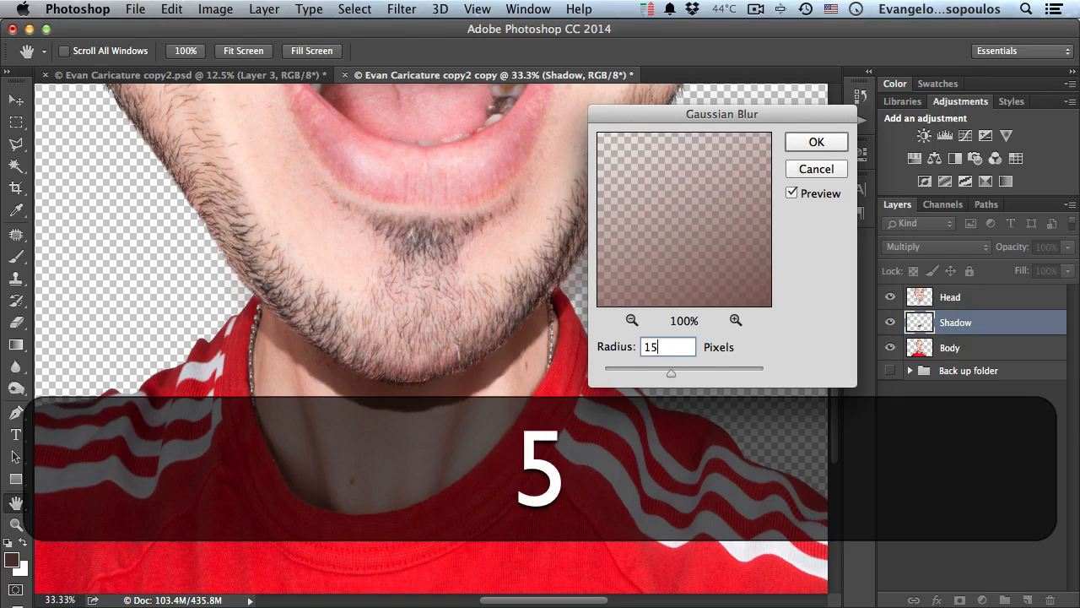
left_click(812, 150)
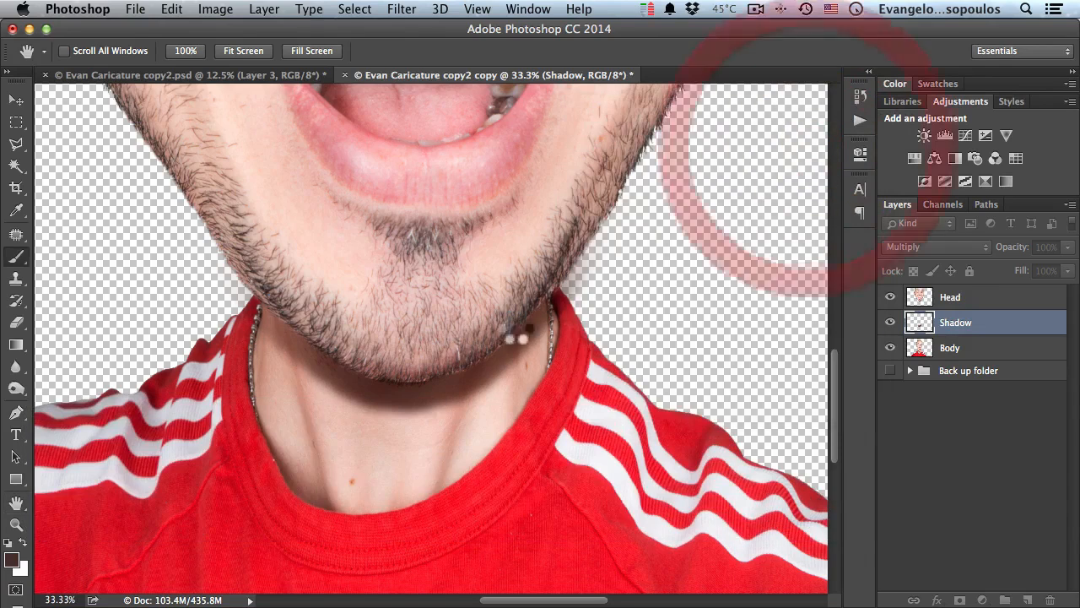
Group the Head, Shadow and Body layers and name the group Body
left_click(475, 363, "alt")
left_click(477, 370, "alt")
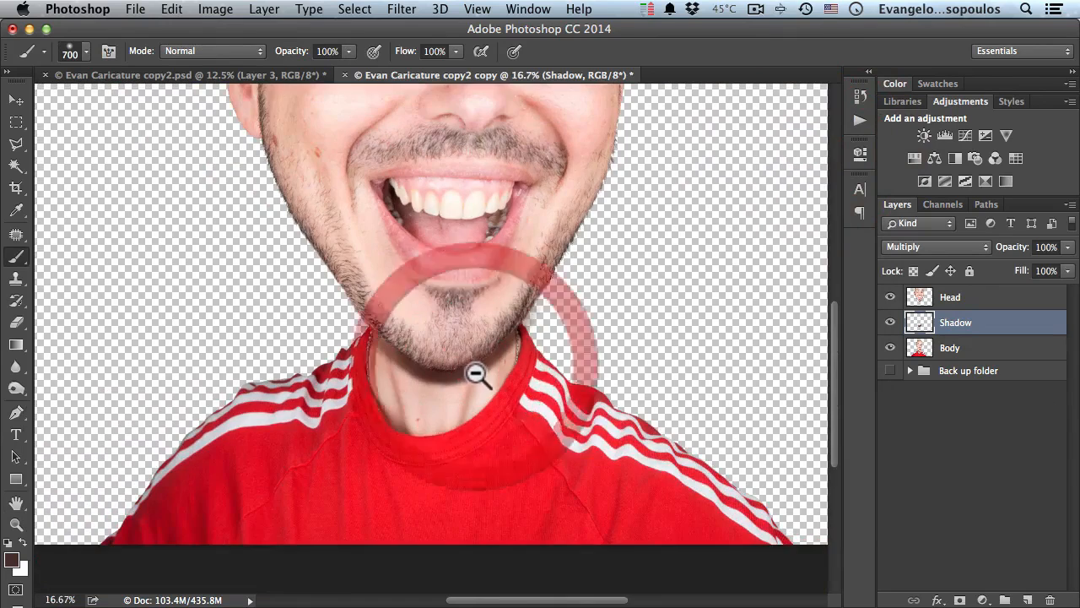
left_click(479, 378, "alt")
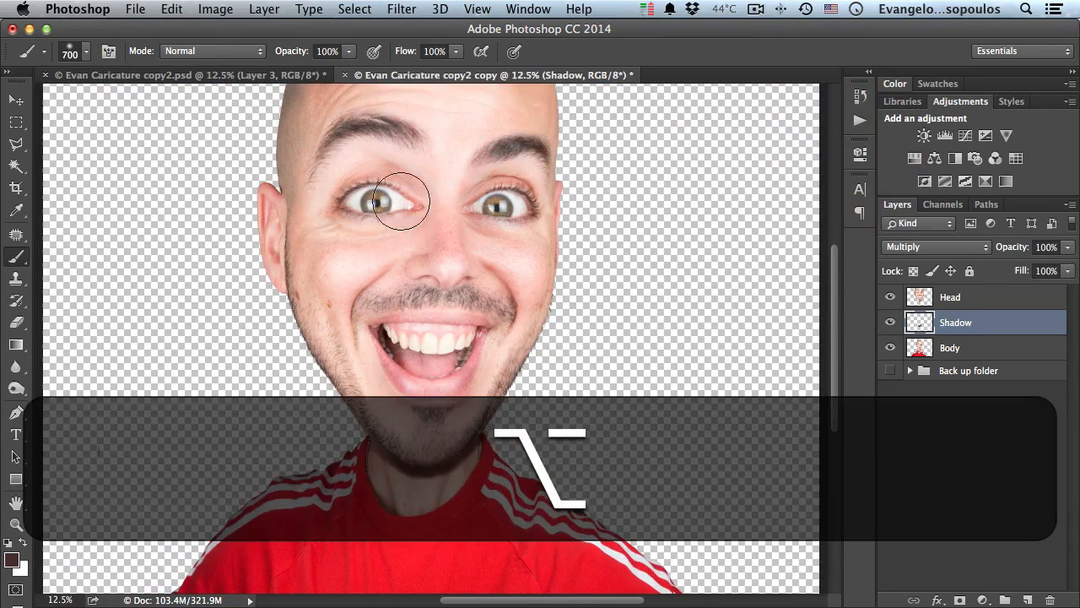
left_click(429, 314, "alt")
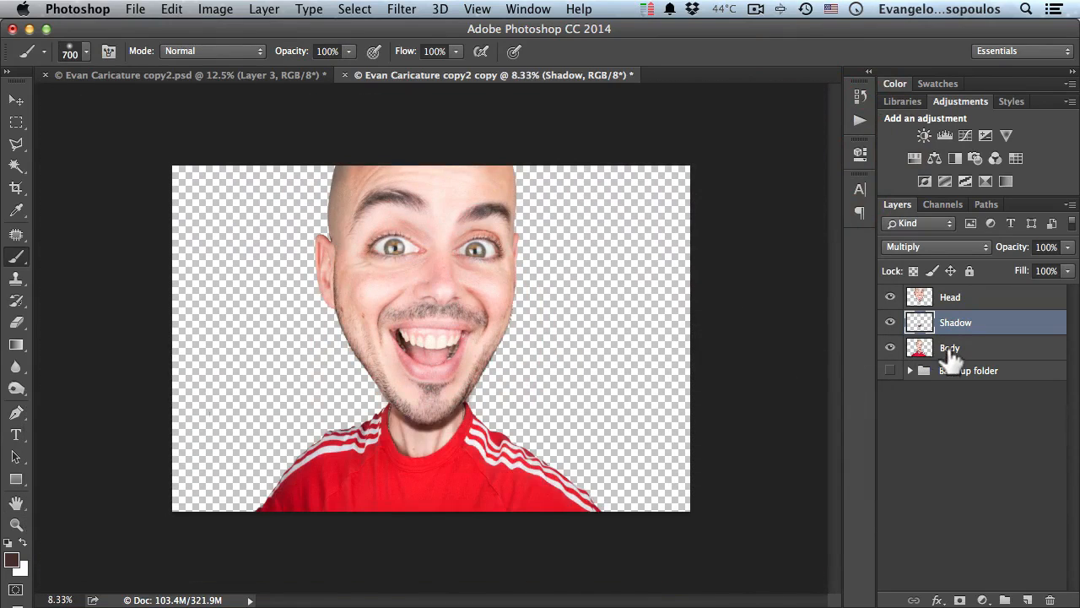
left_click(970, 347)
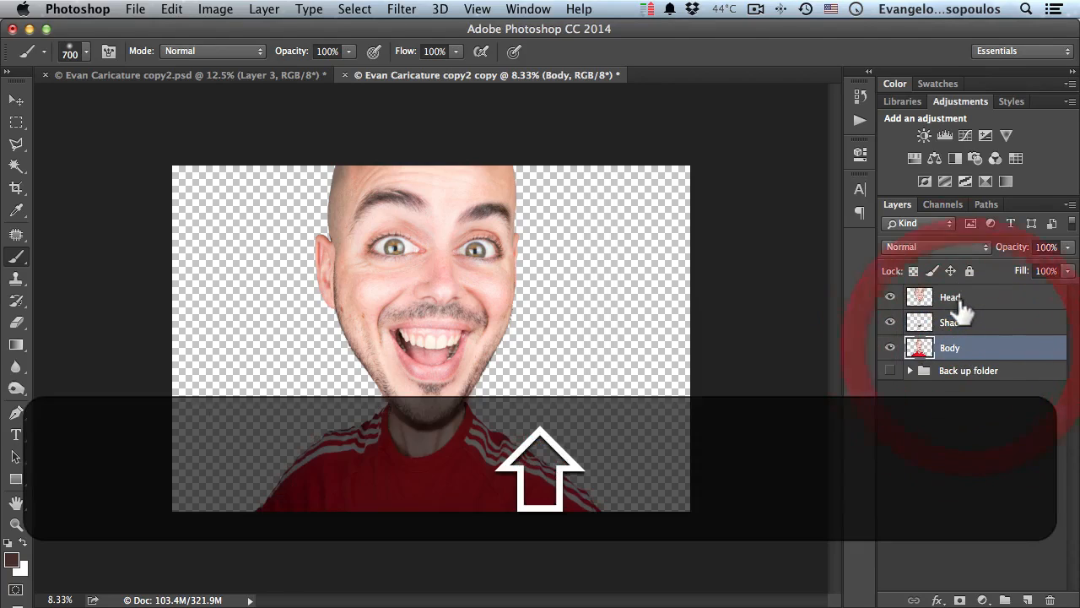
left_click(953, 297, "shift")
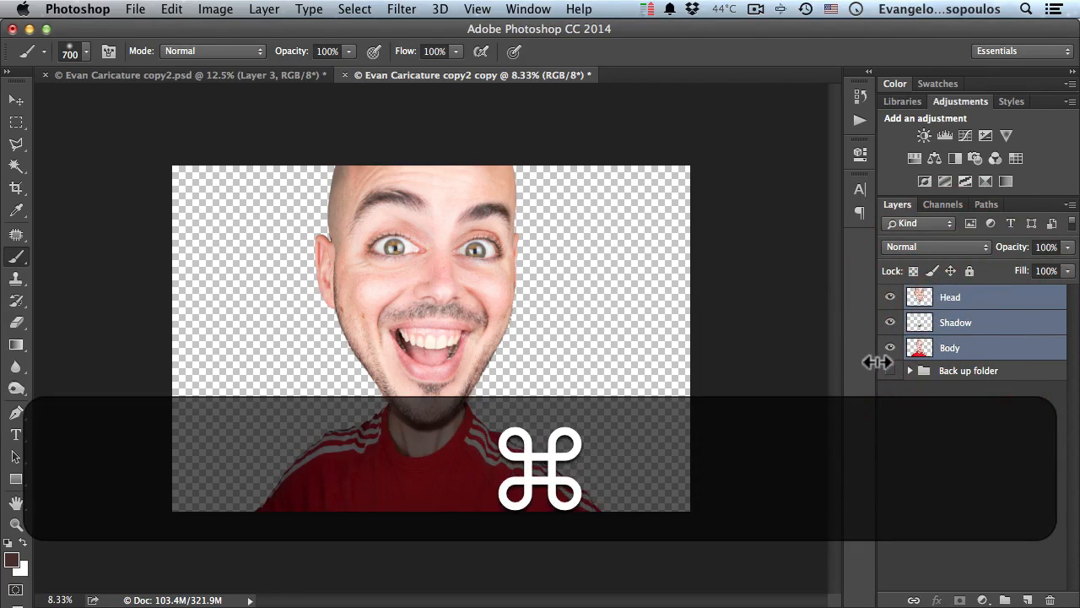
key("super+g")
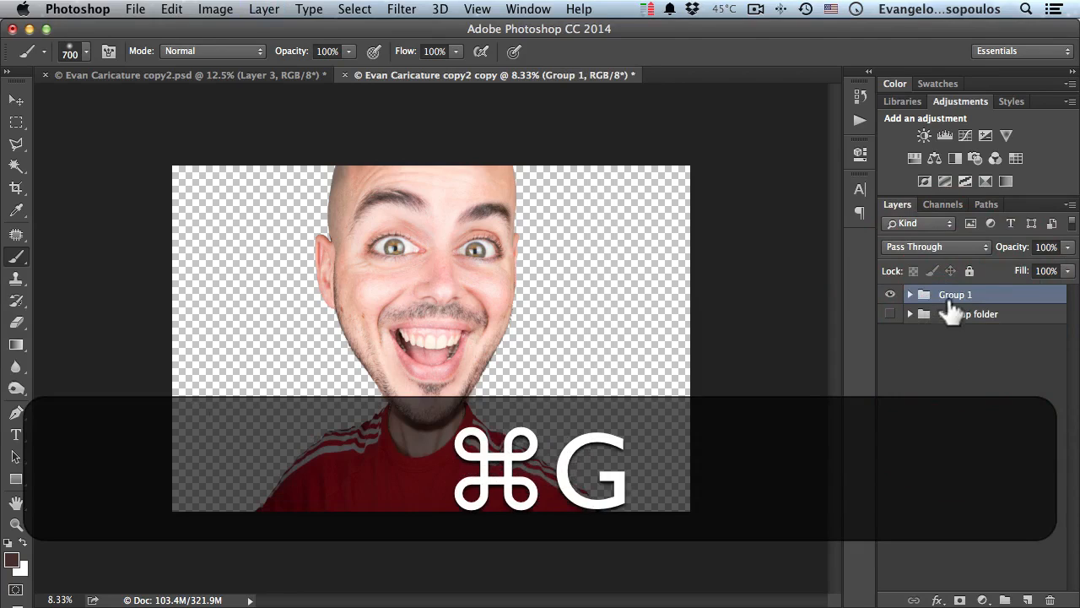
double_click(952, 296)
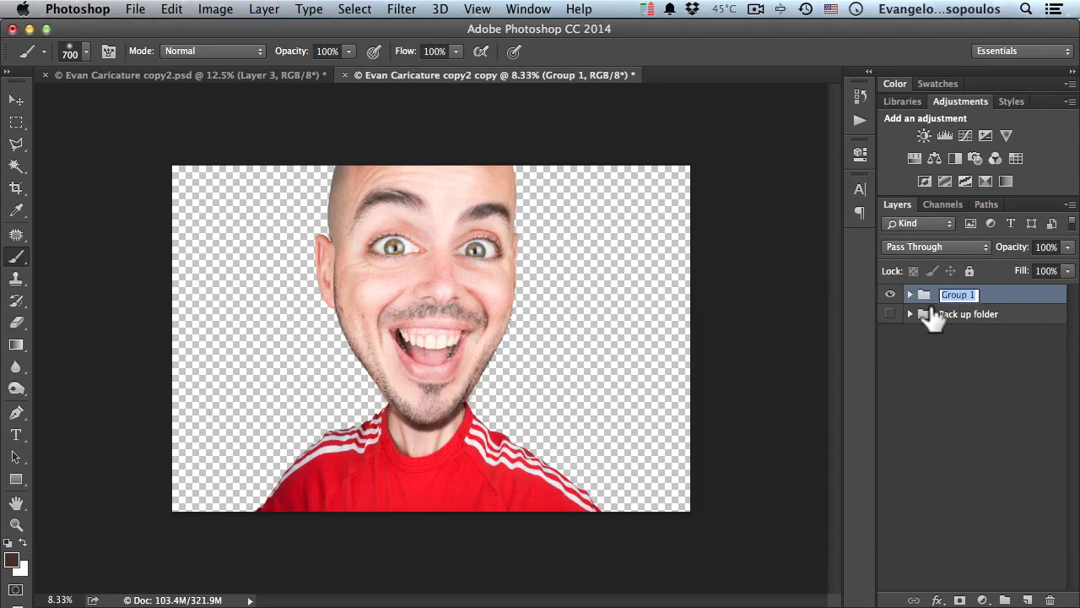
type("Body")
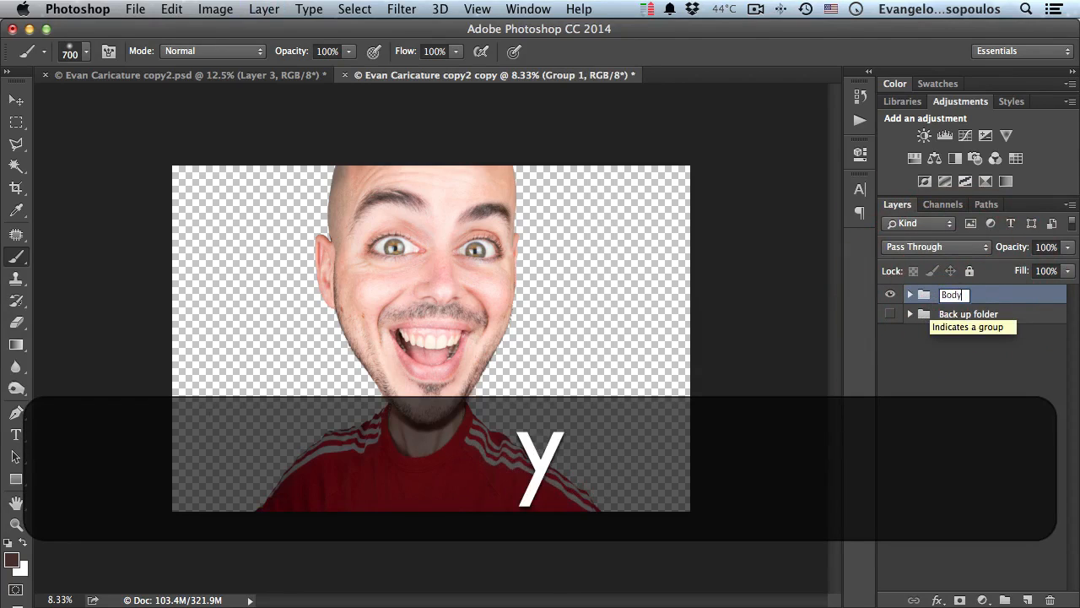
key("Return")
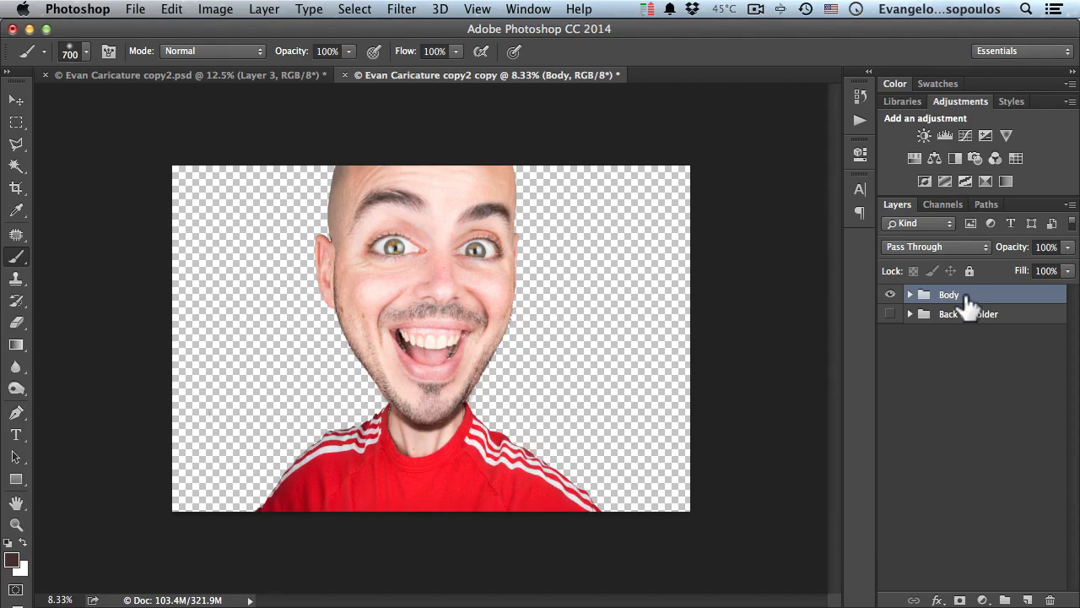
Duplicate the Body group and merge the copy into a single layer
left_click_drag(965, 302, 1028, 600)
right_click(966, 294)
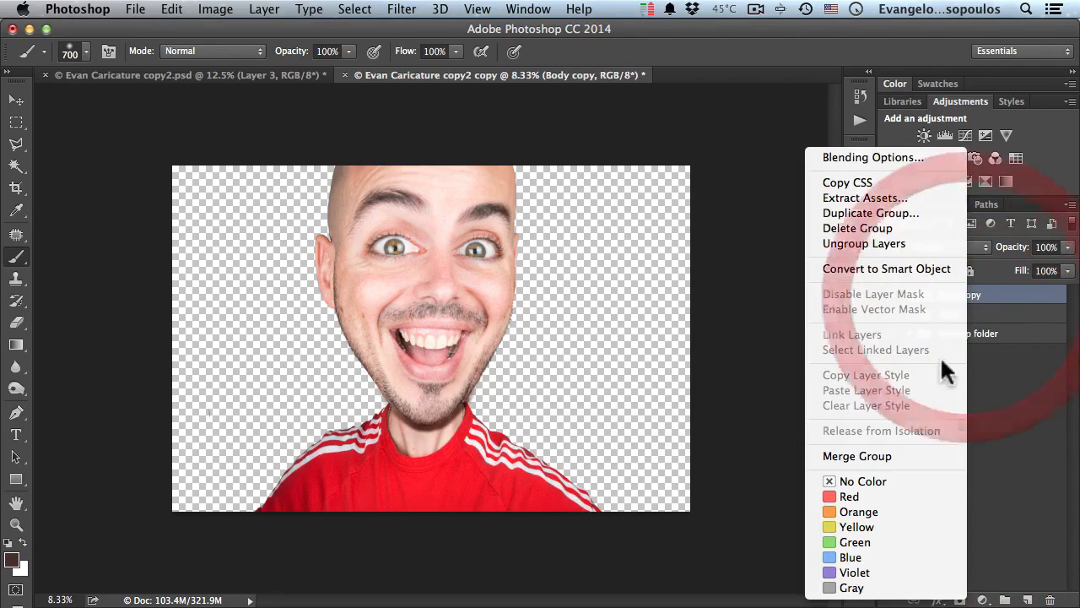
left_click(888, 453)
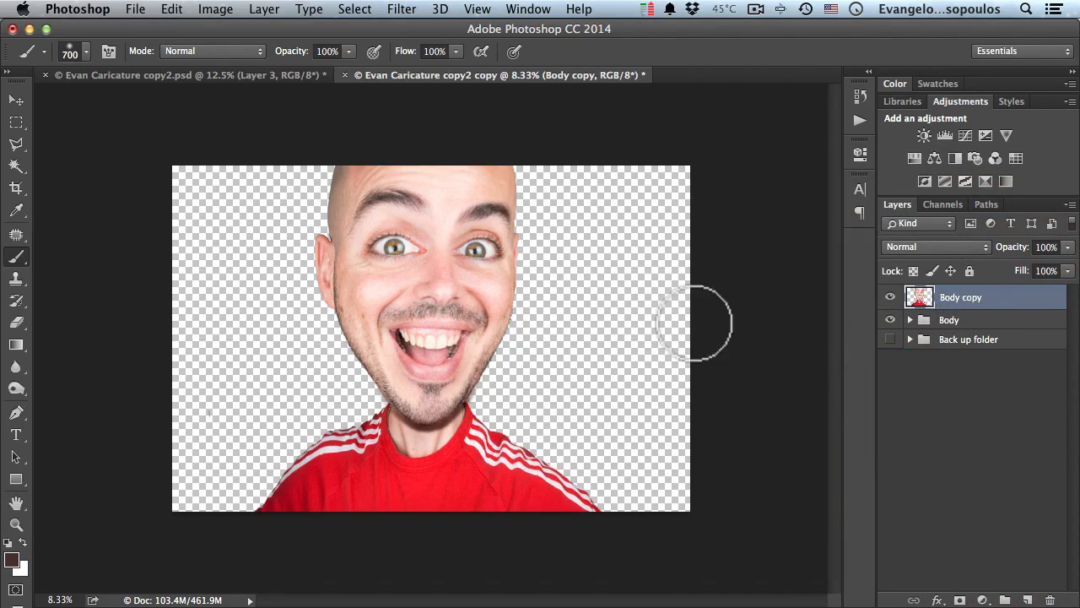
Move the original Body group into the Back up folder
mouse_move(943, 327)
left_mouse_down()
mouse_move(952, 334)
mouse_move(938, 337)
left_mouse_up()
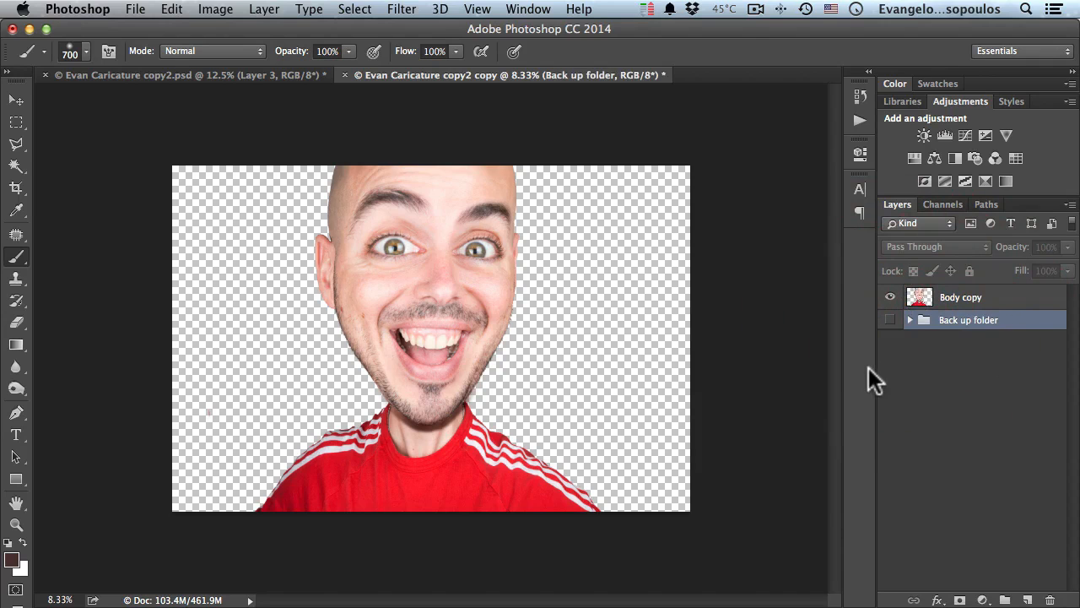
key("super+space")
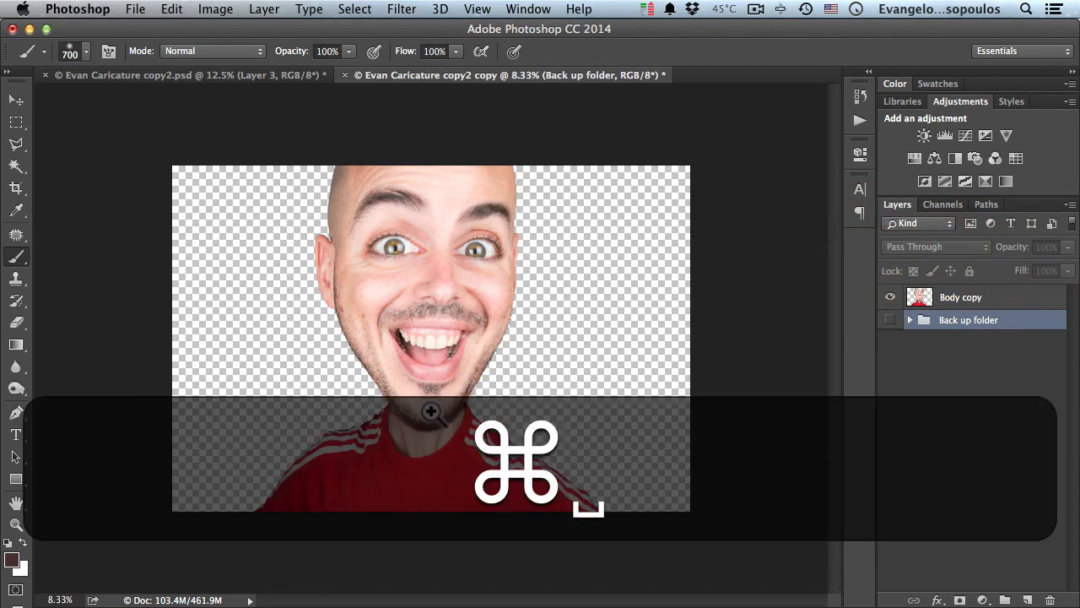
left_click(424, 412, "super")
left_click(434, 430, "super")
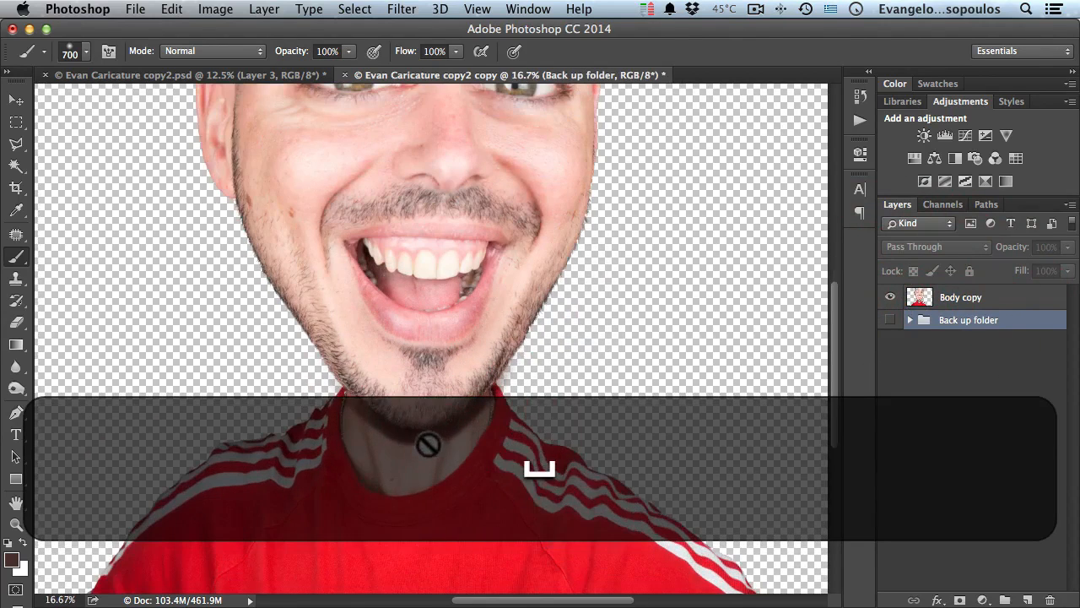
Select the Body copy layer and open the Unsharp Mask filter for it
left_click(472, 409, "super")
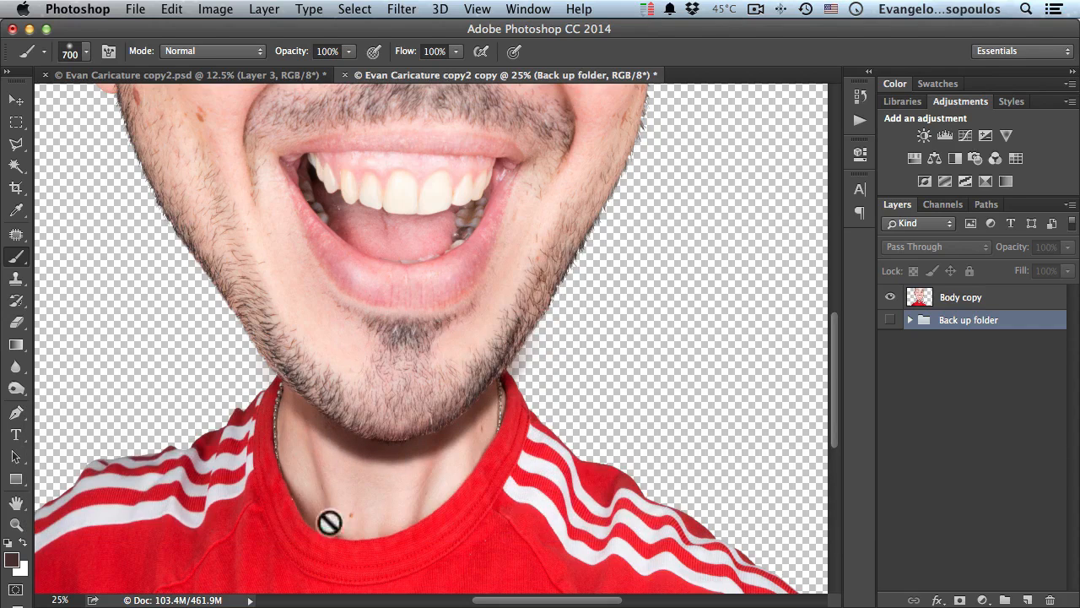
left_click(422, 390, "alt+super")
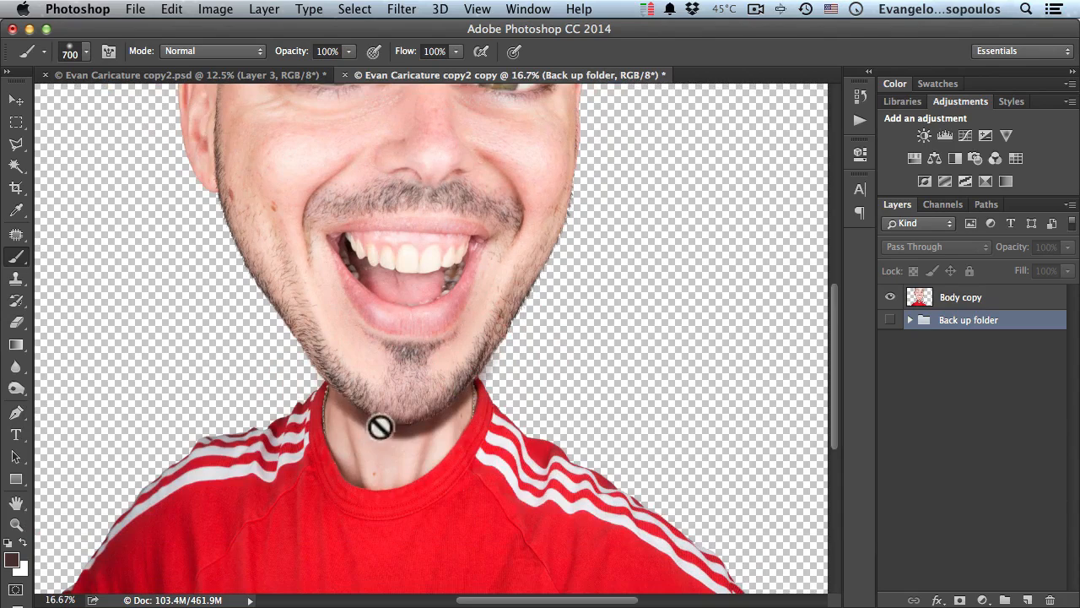
left_click(422, 394, "alt+super")
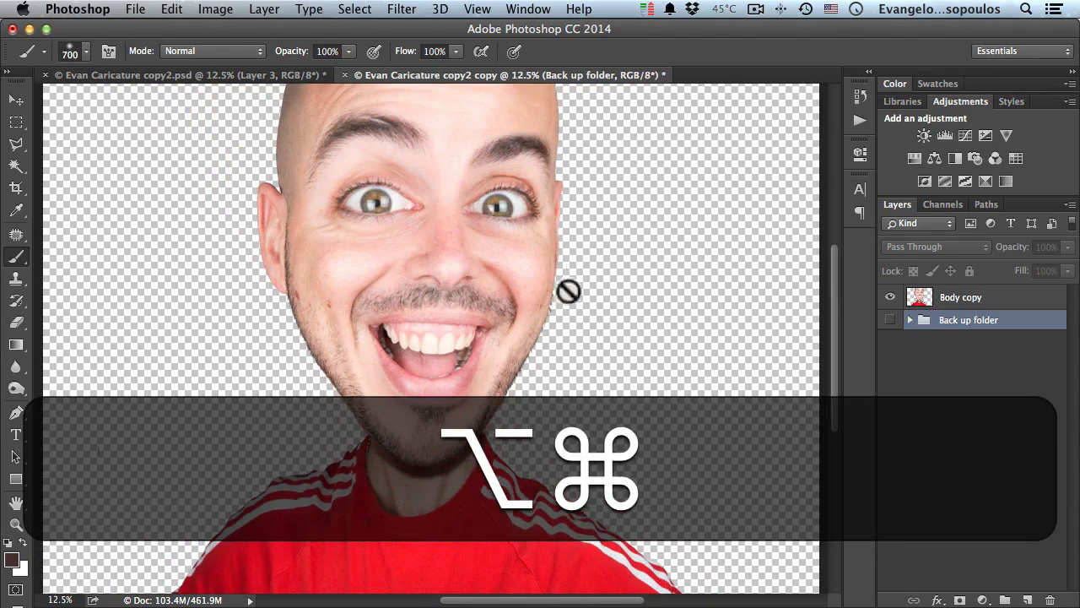
left_click(956, 304)
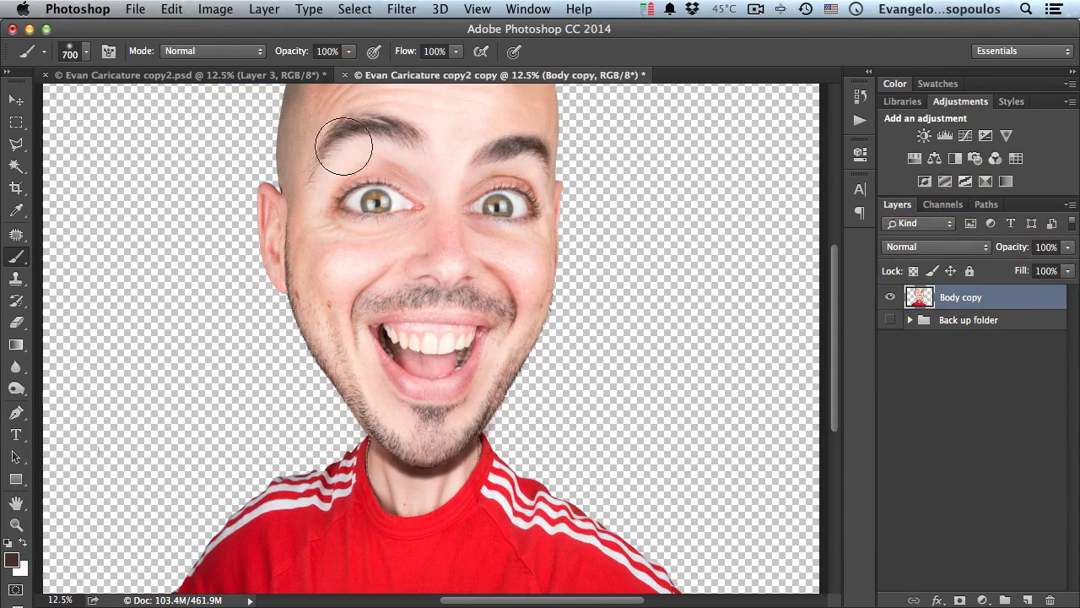
key("space")
left_click_drag(306, 195, 352, 258)
left_click(401, 9)
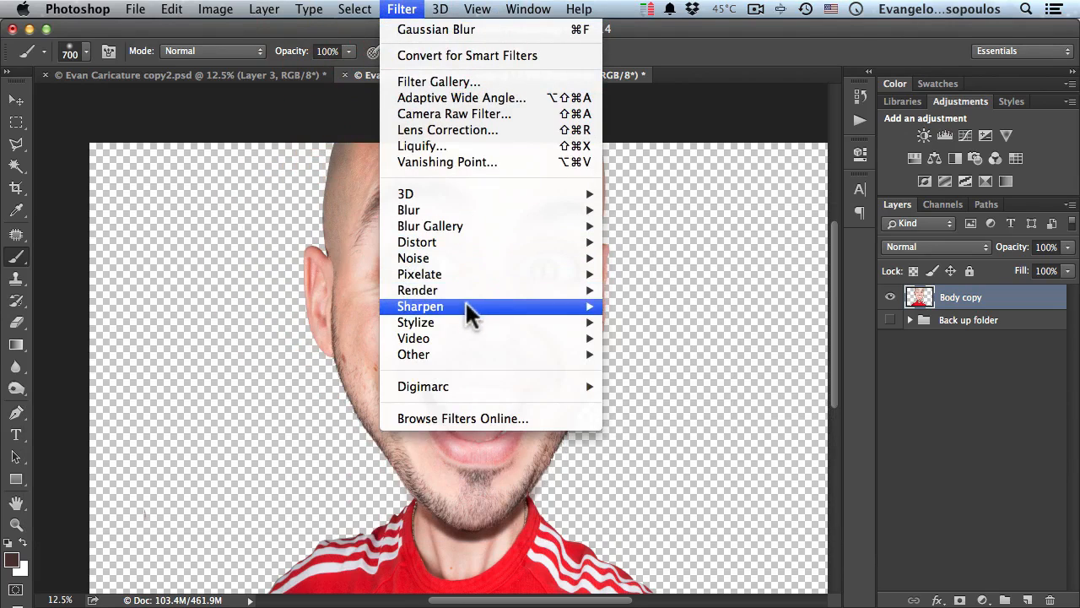
mouse_move(466, 307)
left_click(675, 386)
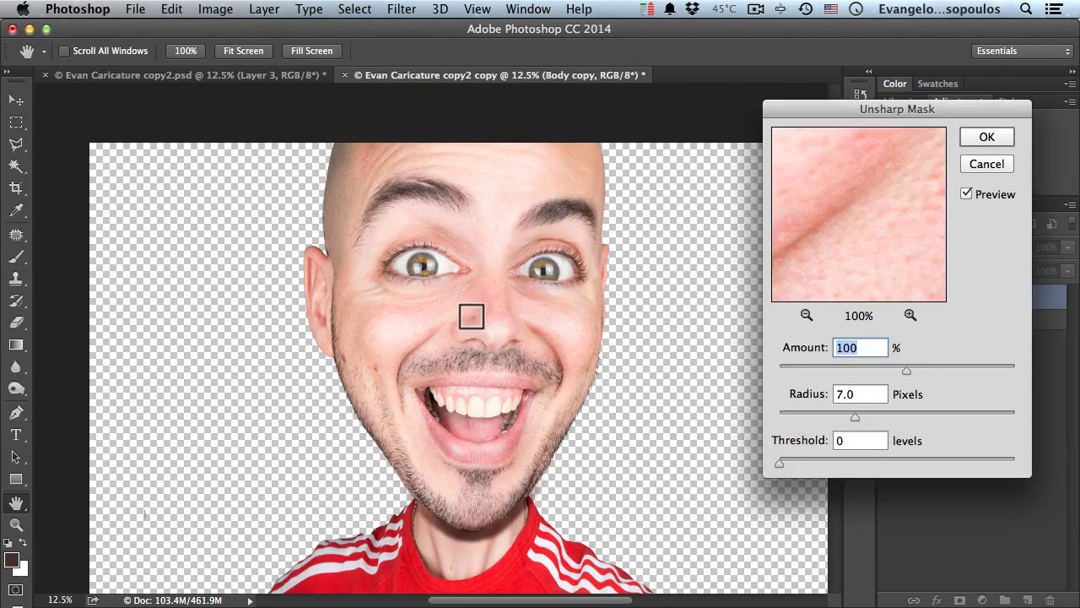
Compare the sharpening around the eye with the preview off and on, and apply Unsharp Mask at amount 100%, radius 7.0 pixels, threshold 0
left_click_drag(835, 235, 881, 326)
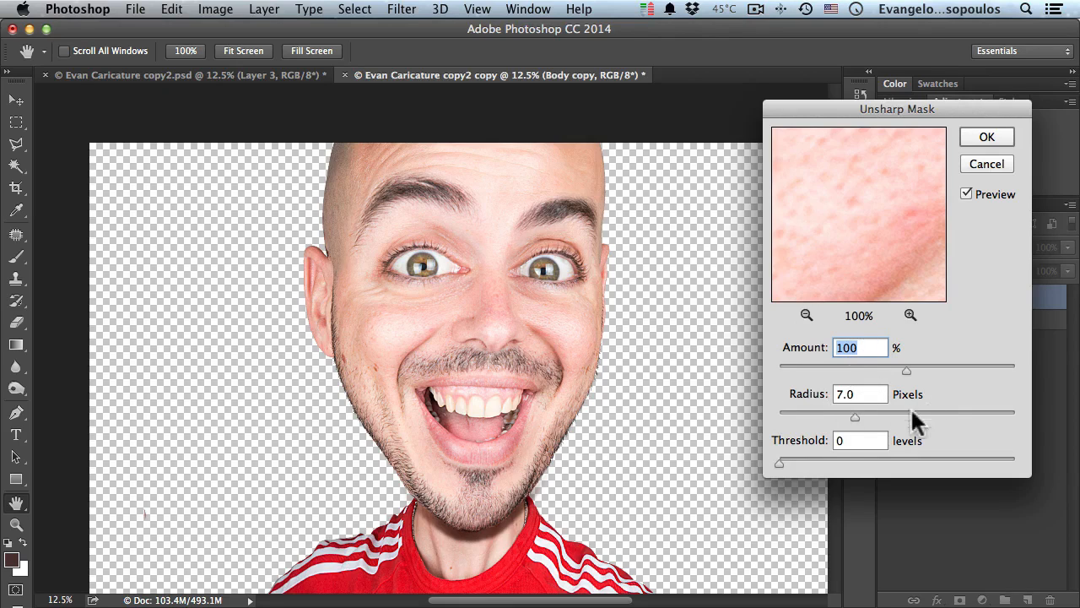
key("super+space")
left_click(473, 285)
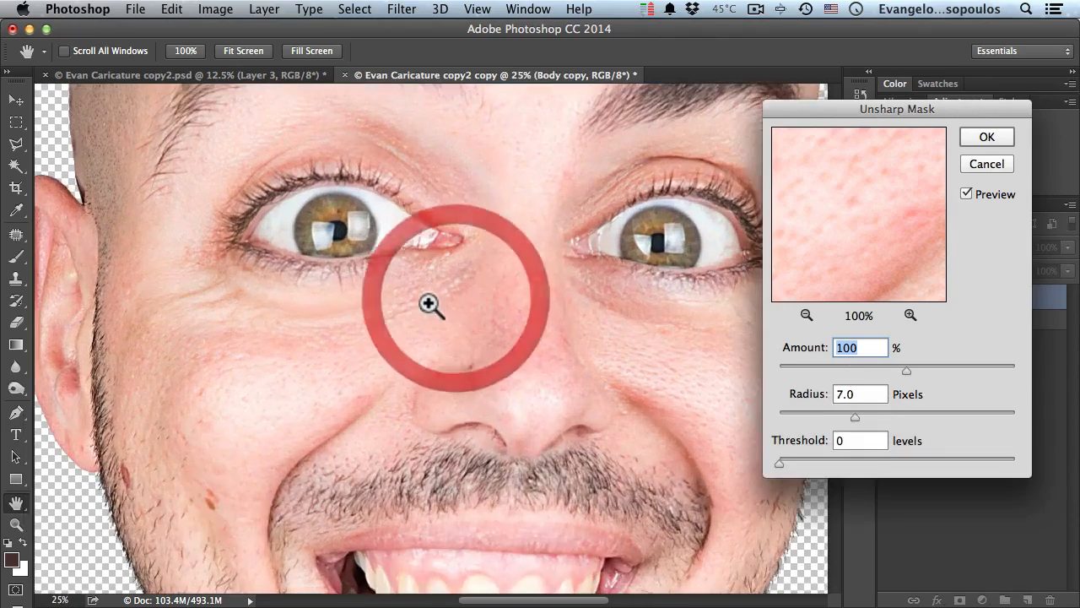
left_click_drag(429, 305, 473, 360)
left_click(411, 323, "super")
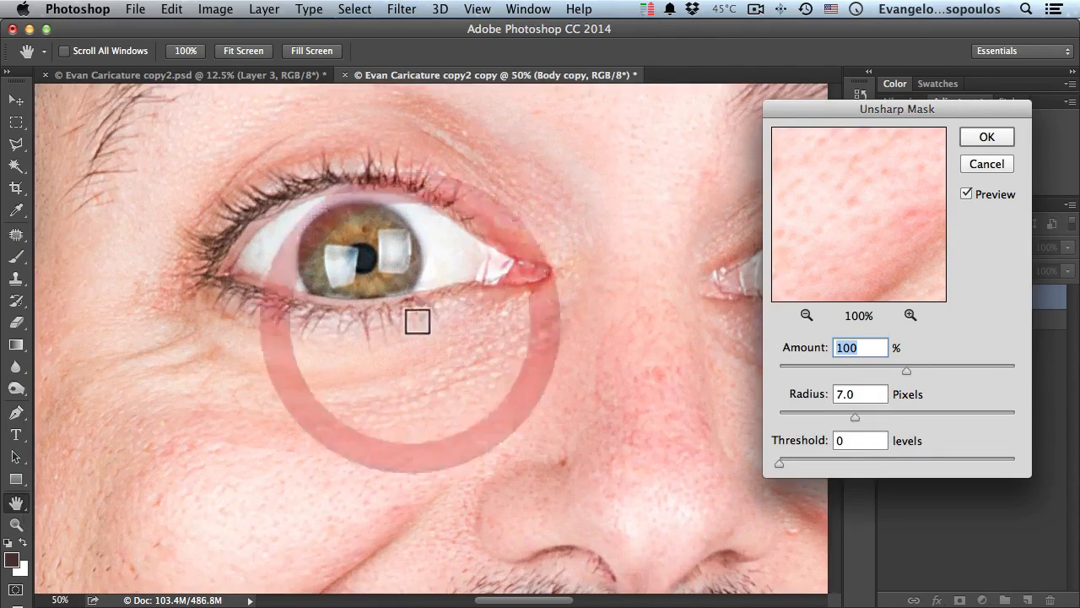
left_click(967, 195)
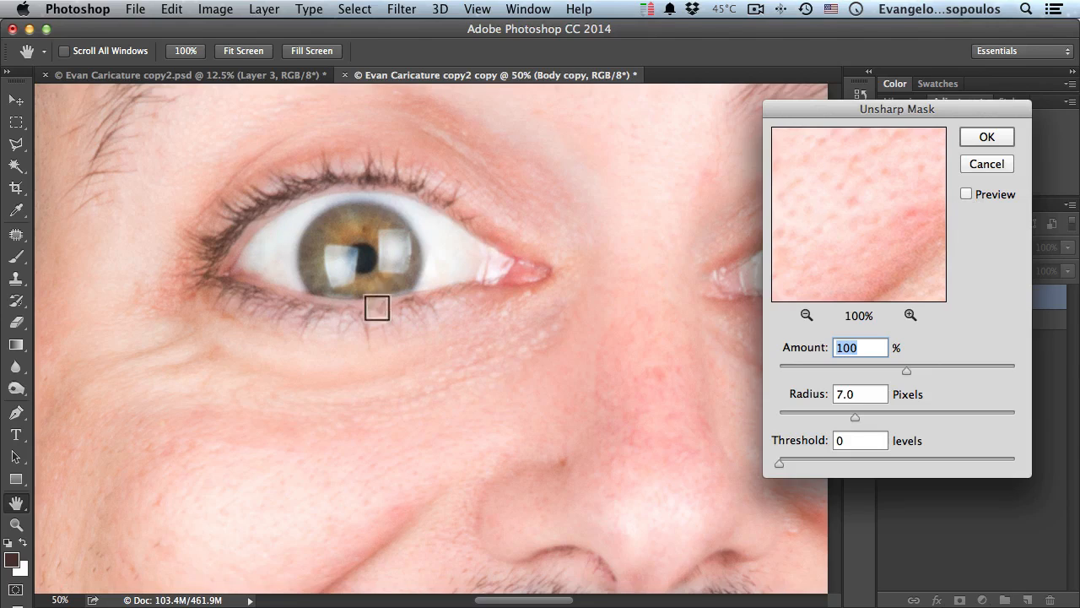
left_click(966, 194)
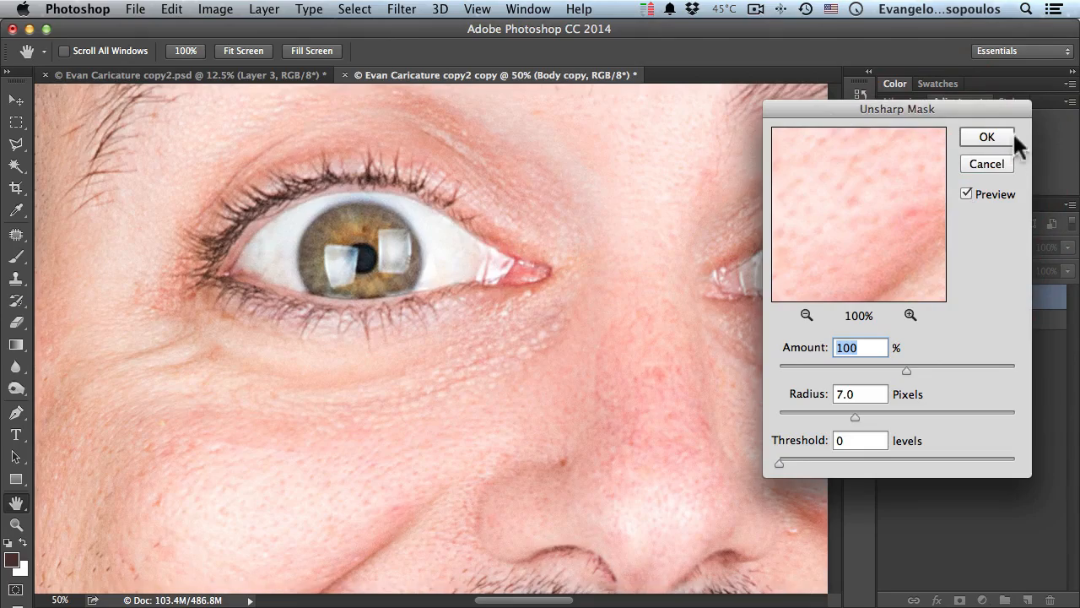
left_click(987, 135)
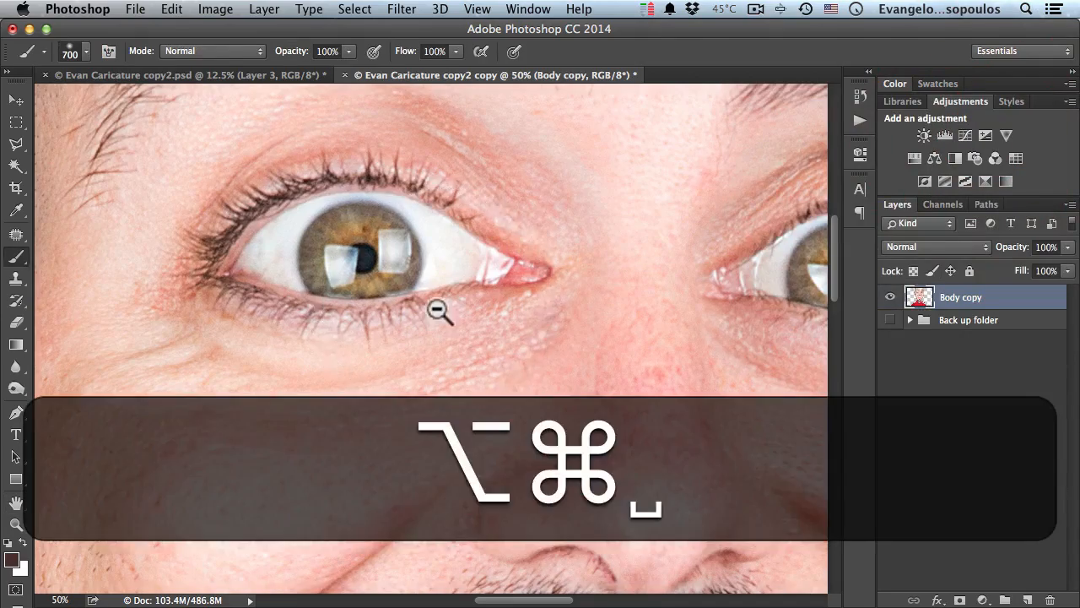
Retouch the skin marks between the outer corner of the eye and the partly hidden ear with the Patch tool
left_click(442, 311, "alt+super")
left_click(445, 313, "alt+super")
left_click(445, 318, "alt+super")
left_click(445, 319, "alt+super")
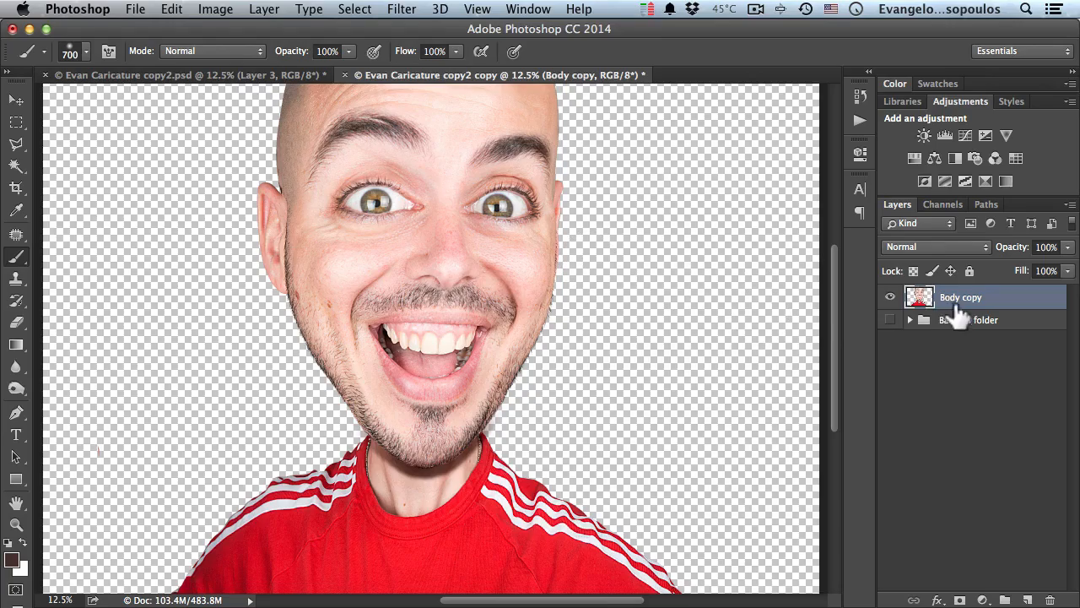
left_click(546, 200, "super")
left_click(547, 200, "super")
left_click(547, 200, "super")
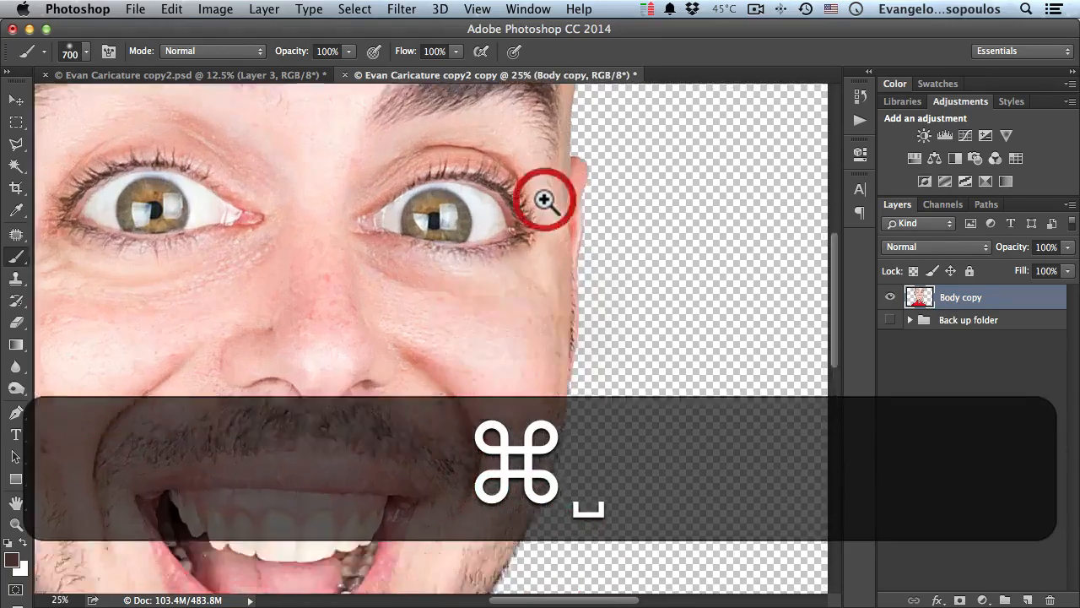
left_click(547, 200, "super")
left_click(546, 199, "super")
left_click_drag(545, 177, 507, 289)
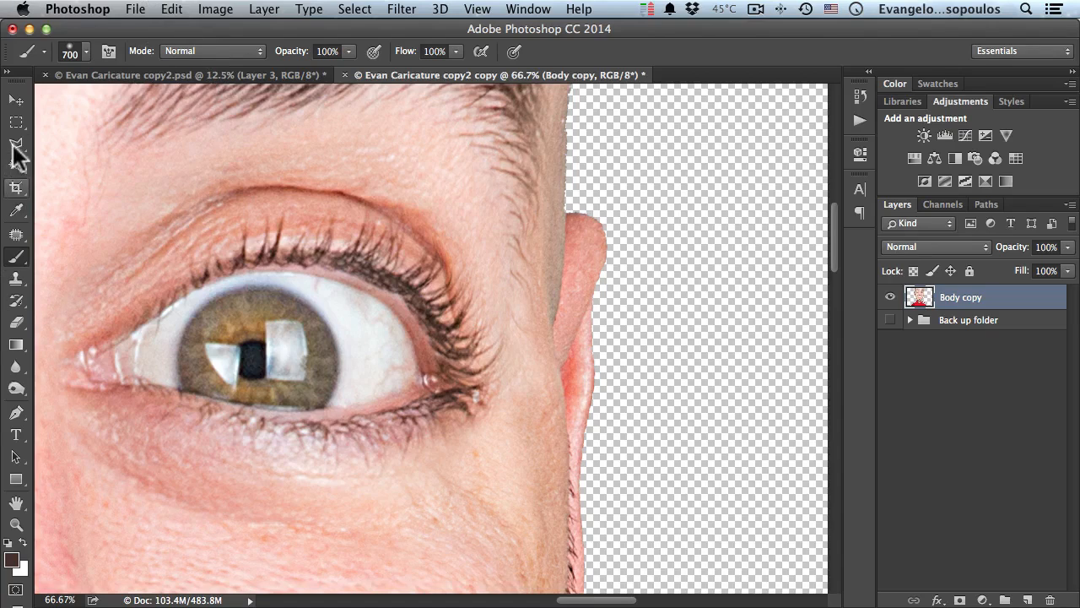
left_click_drag(14, 143, 47, 140)
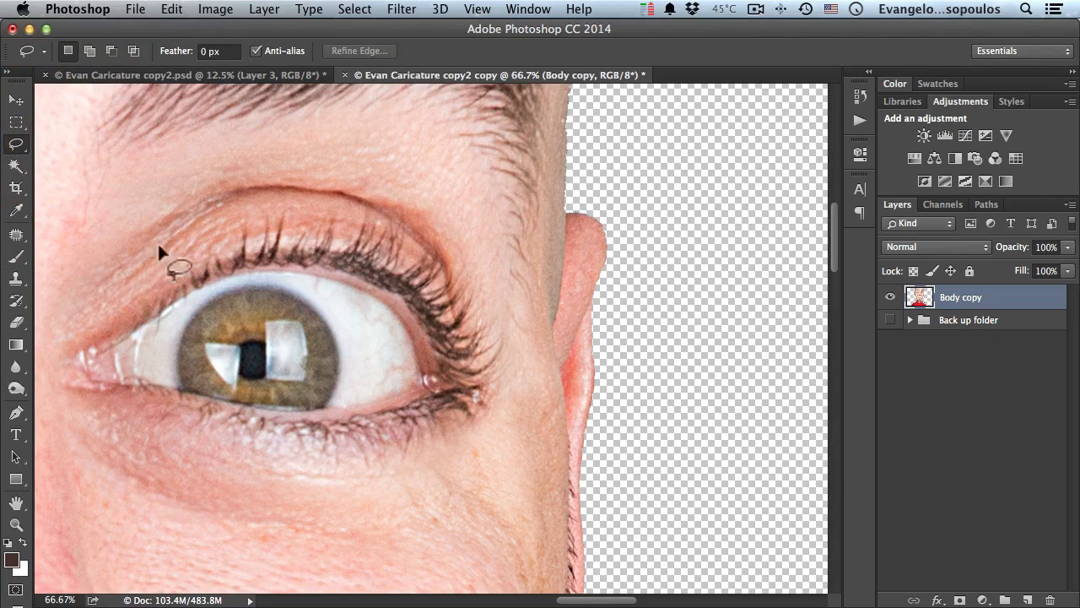
left_click(17, 236)
mouse_move(498, 226)
left_mouse_down()
mouse_move(530, 253)
mouse_move(546, 308)
mouse_move(532, 341)
mouse_move(506, 319)
left_mouse_up()
left_click_drag(498, 241, 497, 240)
left_click_drag(519, 273, 529, 456)
left_click(544, 422)
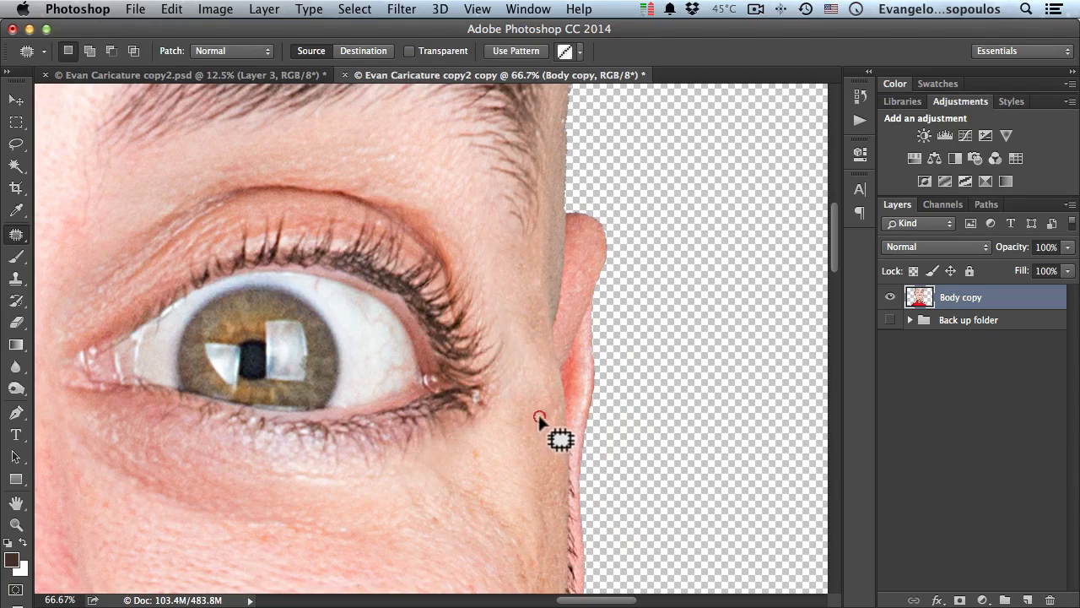
key("alt+space")
left_click(533, 366, "alt")
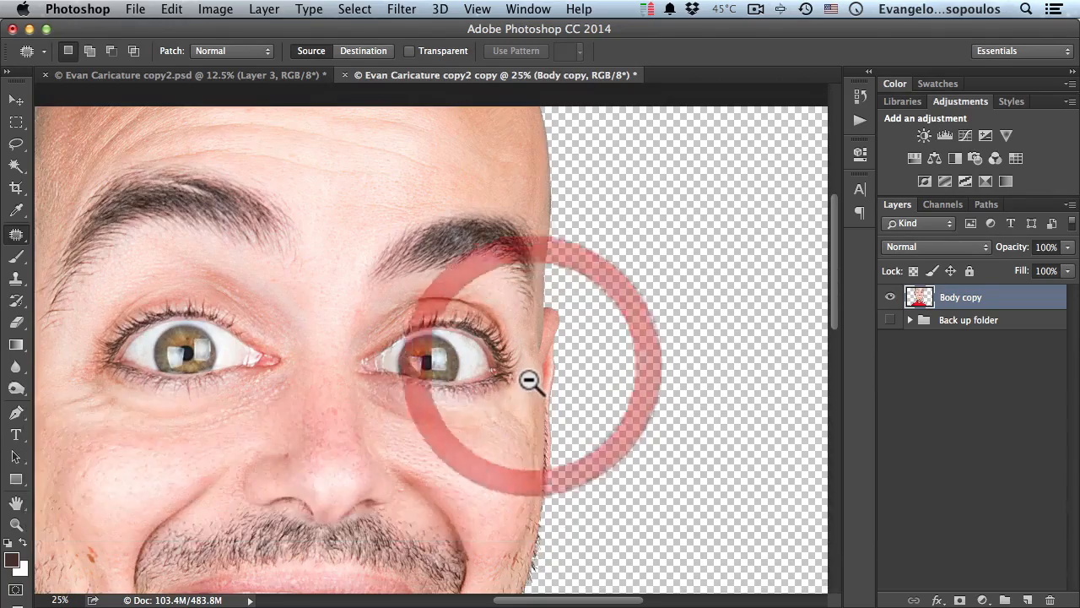
left_click(526, 380, "alt")
left_click(524, 389, "alt")
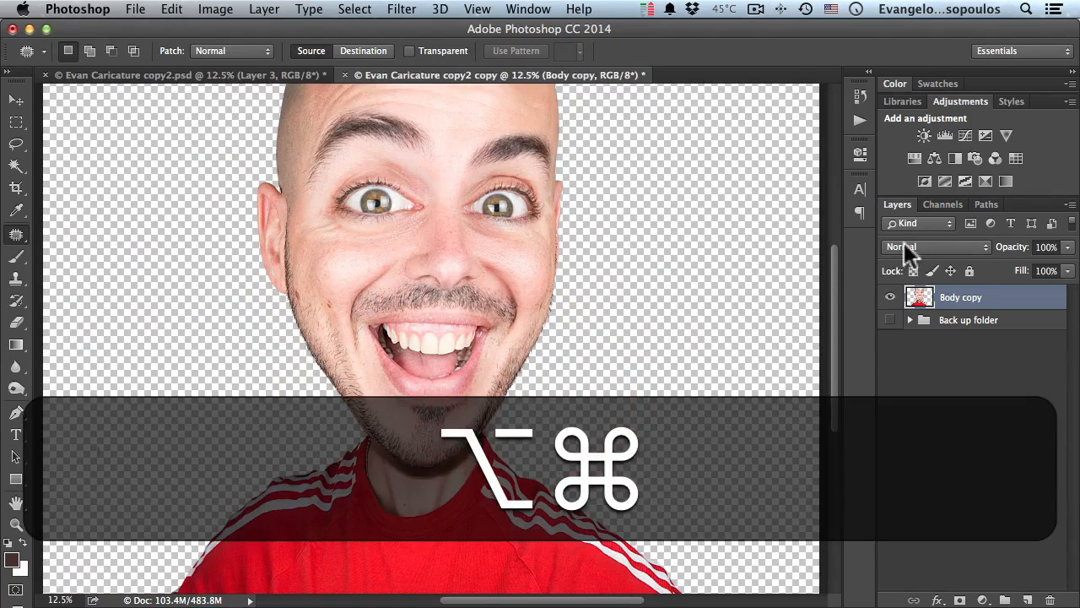
left_click(473, 266, "alt+super")
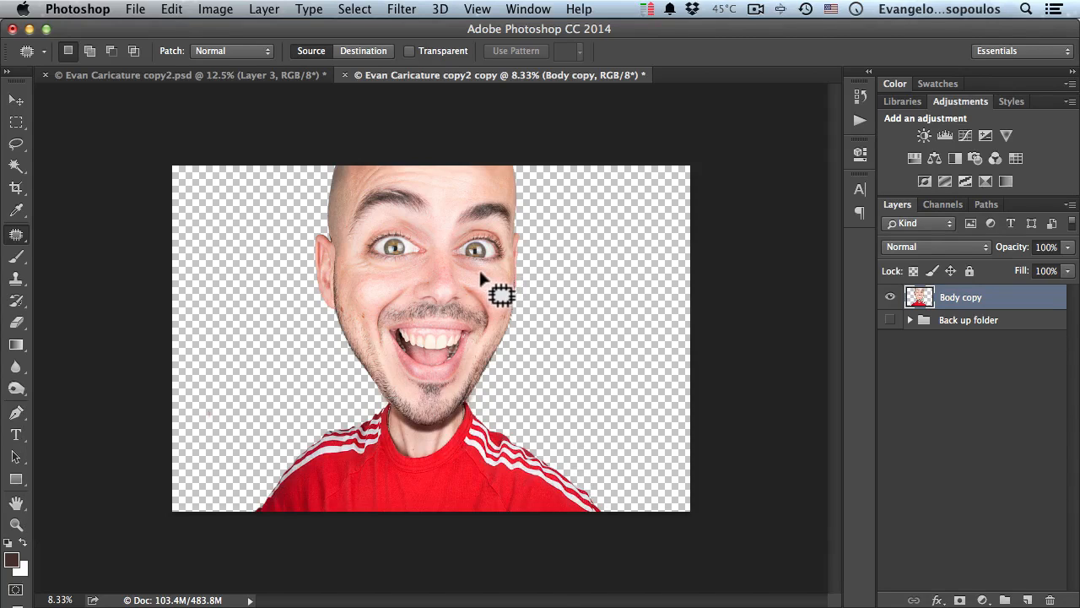
left_click(397, 271, "super")
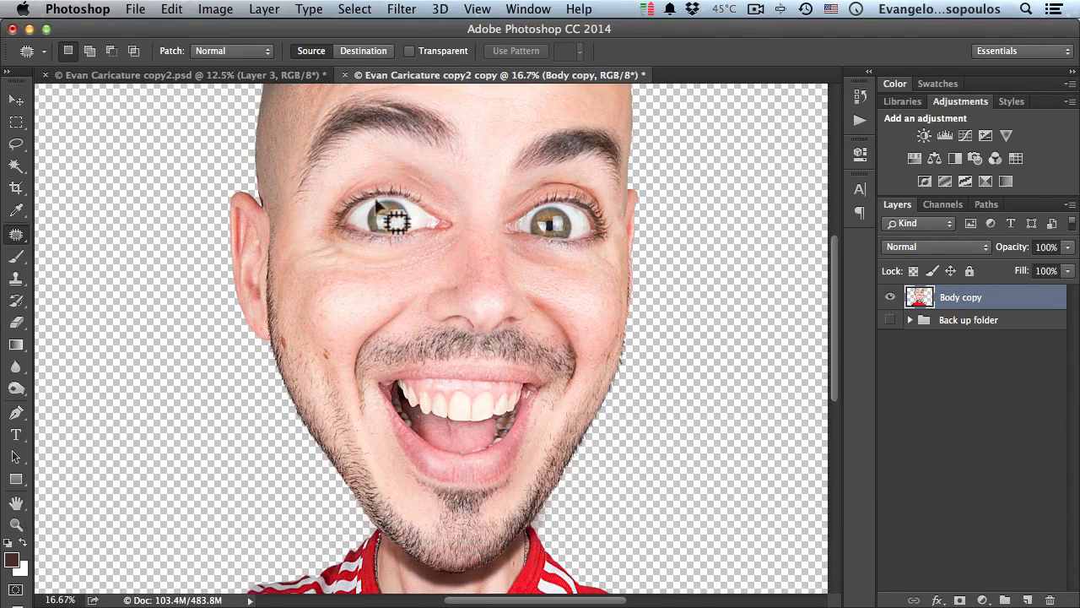
left_click(227, 10)
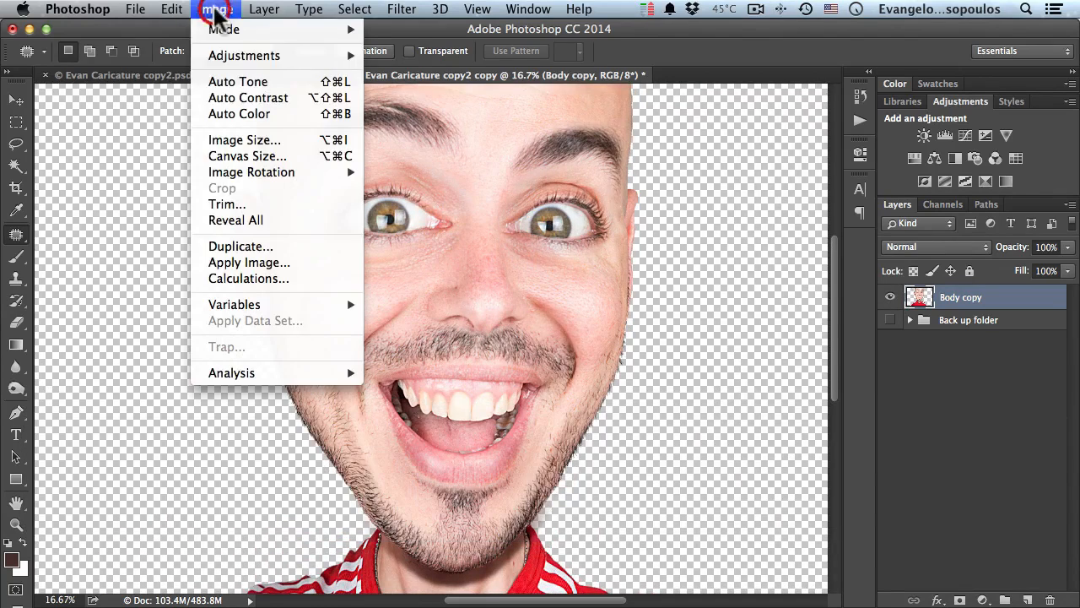
mouse_move(280, 58)
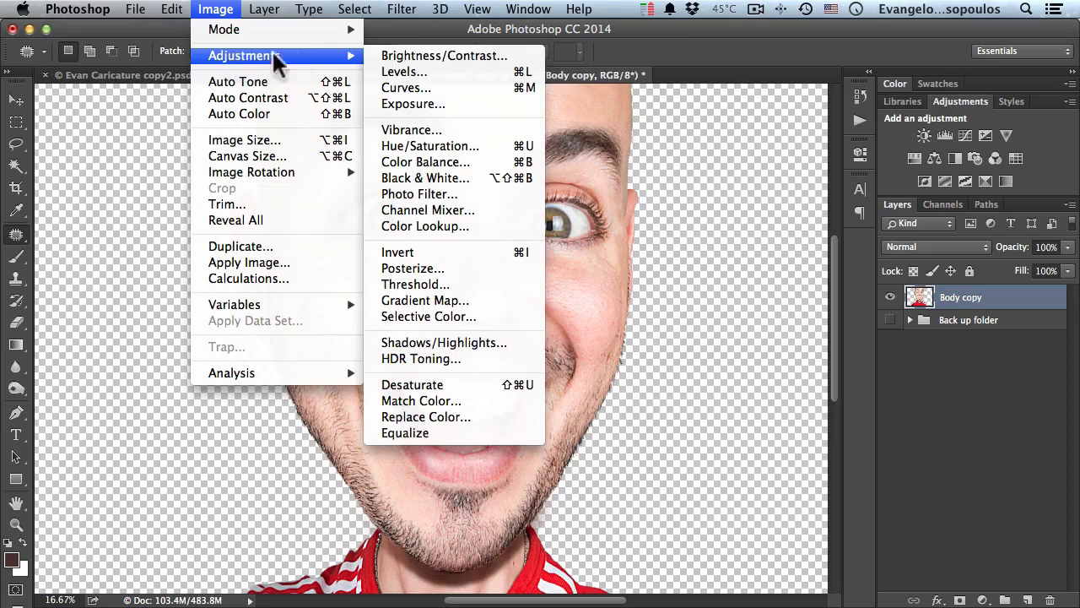
left_click(697, 54)
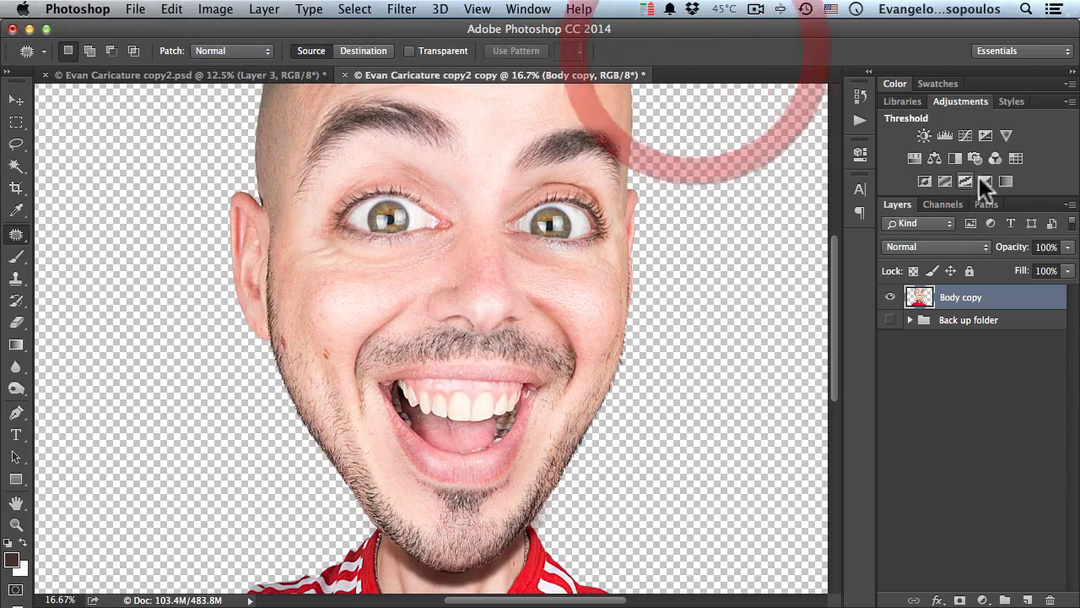
Add a Vibrance adjustment layer above Body copy and set its vibrance to -20
left_click(1004, 132)
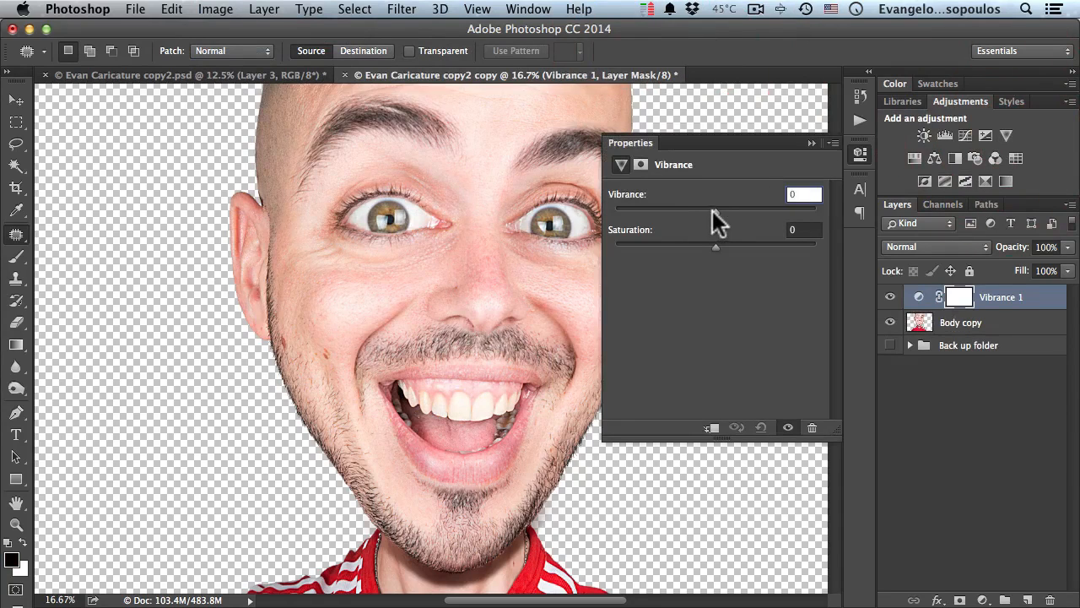
left_click_drag(713, 210, 692, 218)
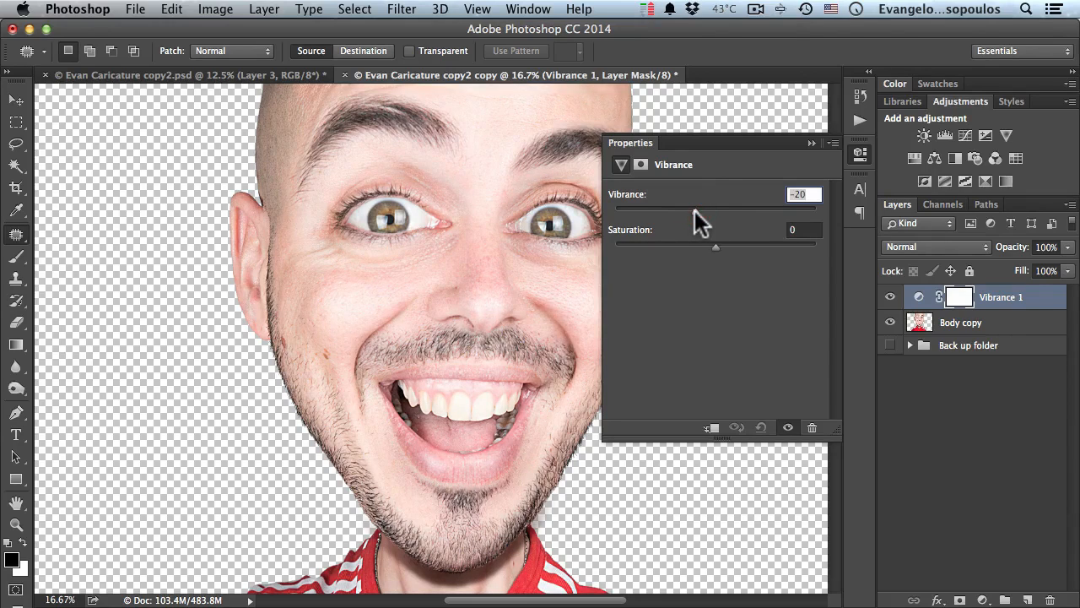
left_click_drag(694, 212, 696, 211)
left_click(695, 211)
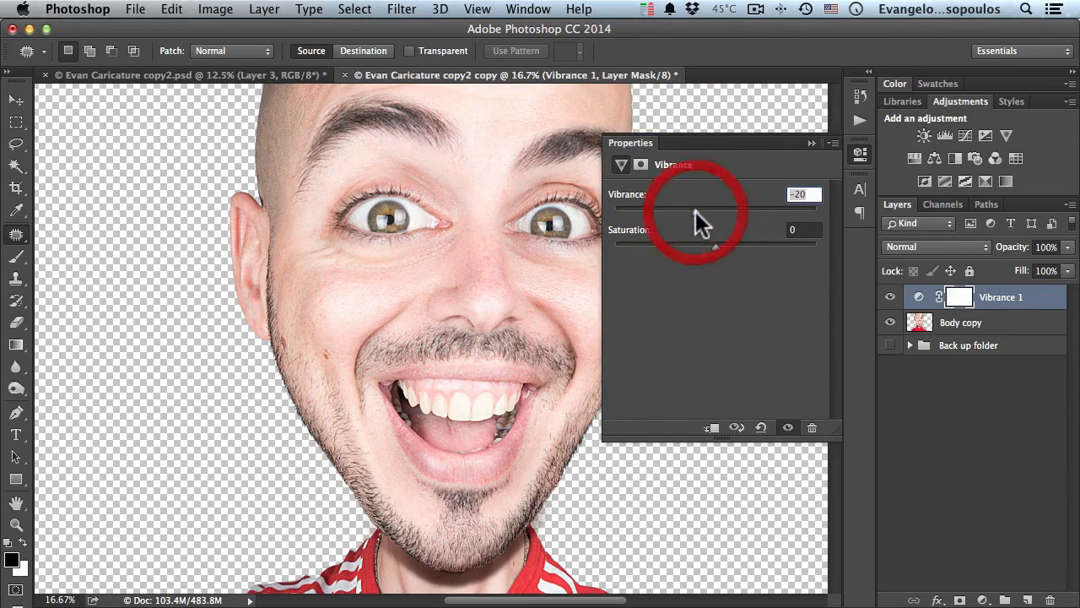
left_click(859, 155)
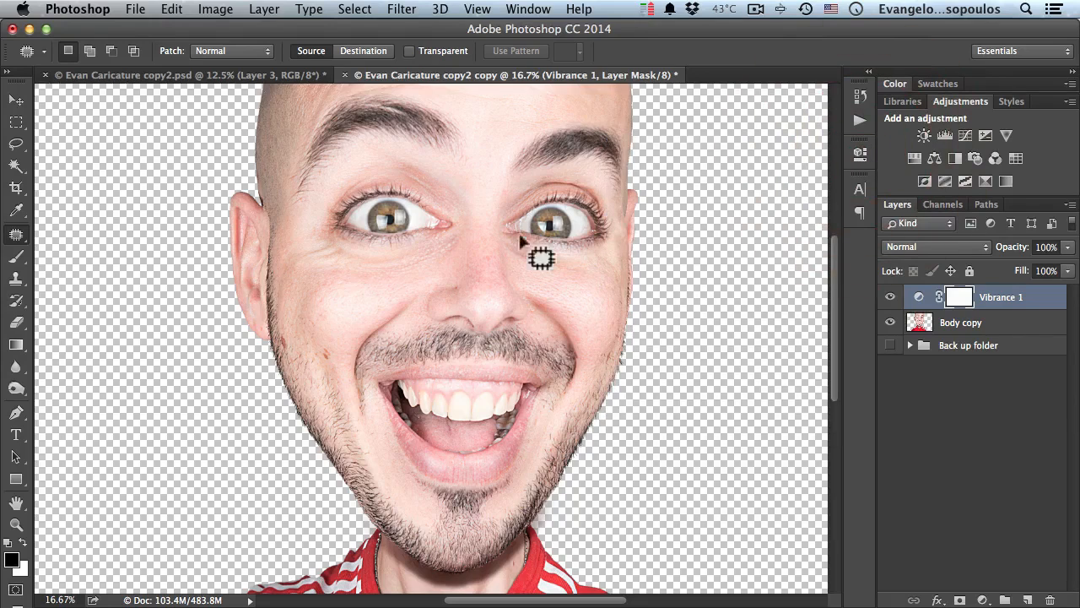
Add a Hue/Saturation adjustment layer, target the Reds by sampling the cheek, and set saturation to +7 and hue to +8
left_click(495, 257, "alt+super")
left_click(492, 268, "alt+super")
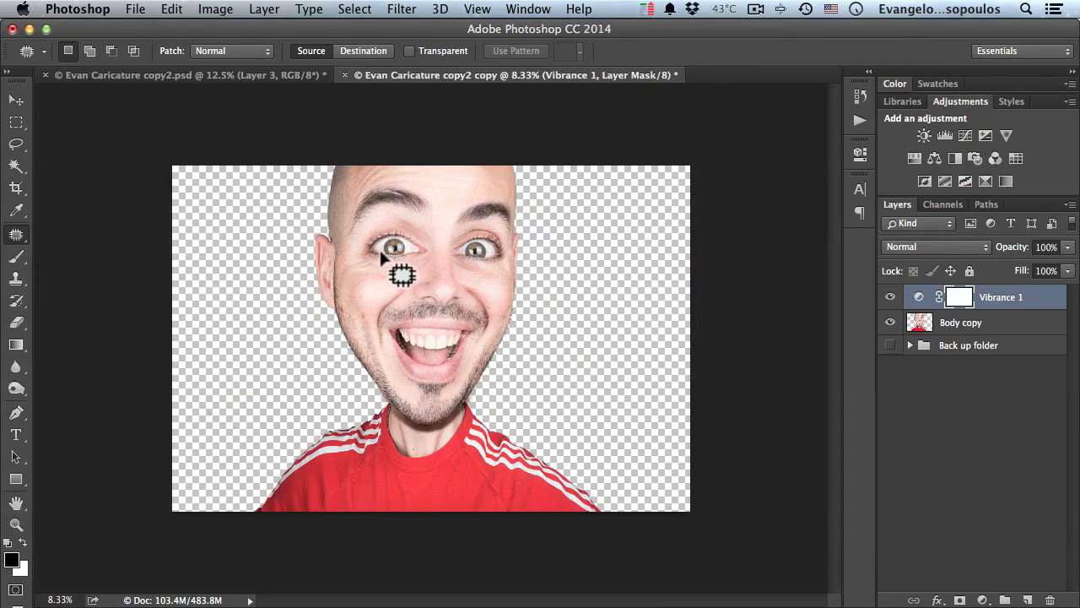
left_click(434, 260, "super")
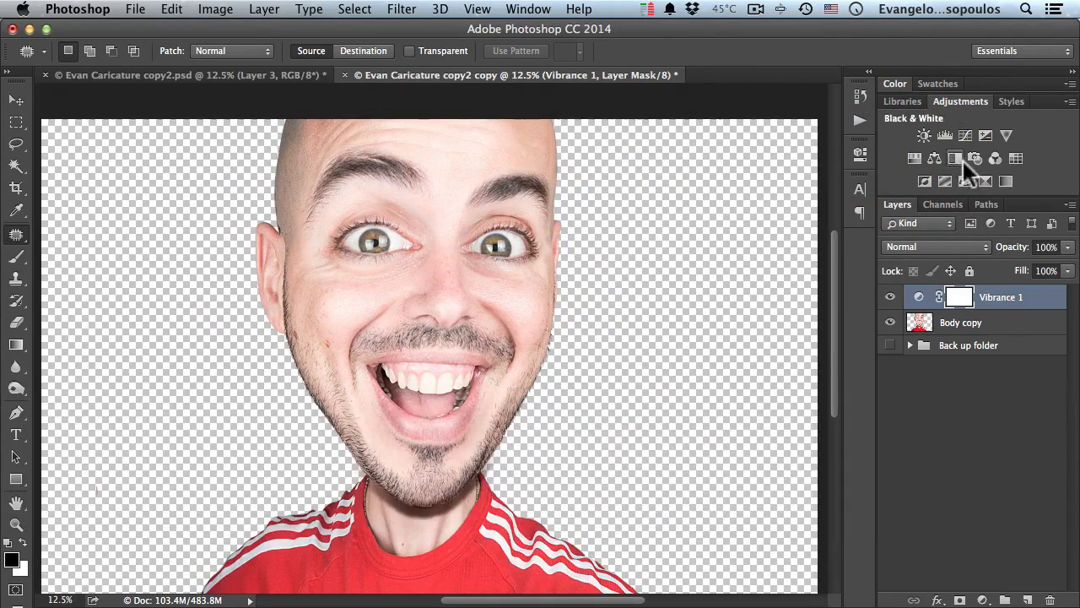
left_click(911, 158)
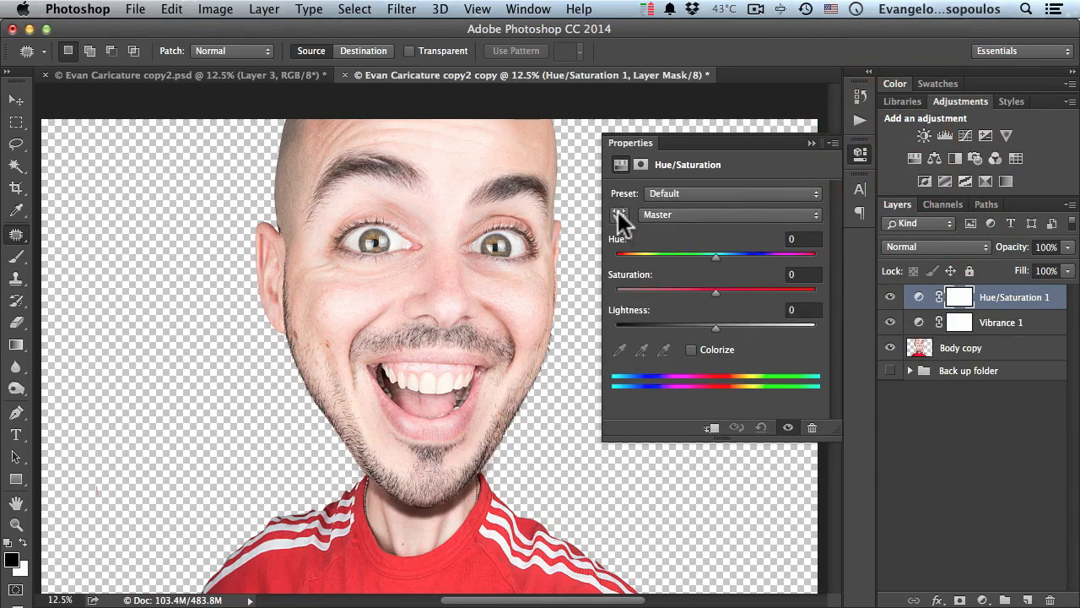
left_click(620, 214)
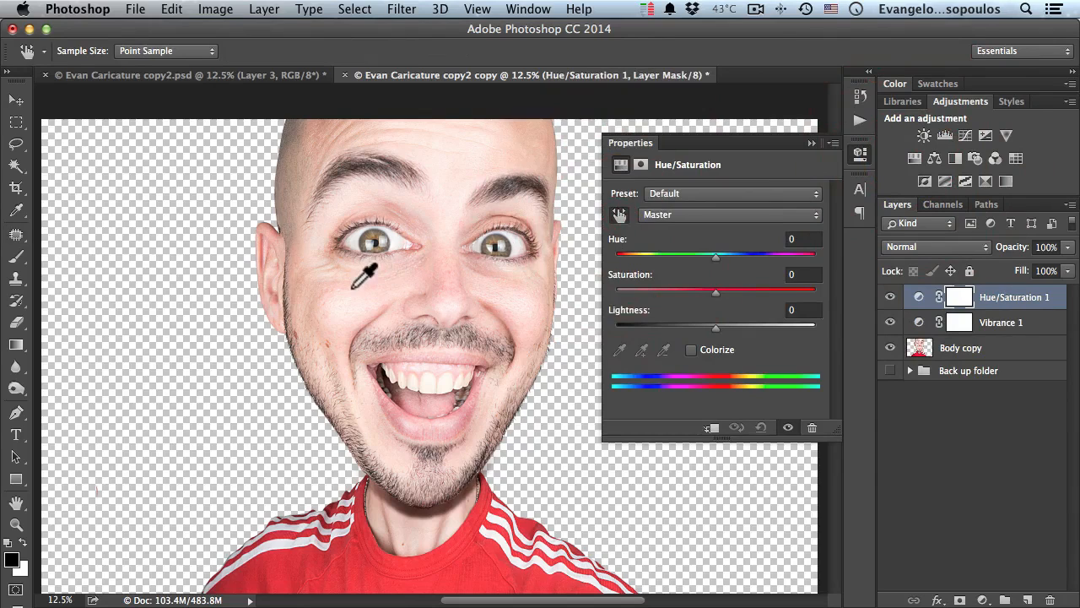
left_click_drag(352, 286, 353, 290)
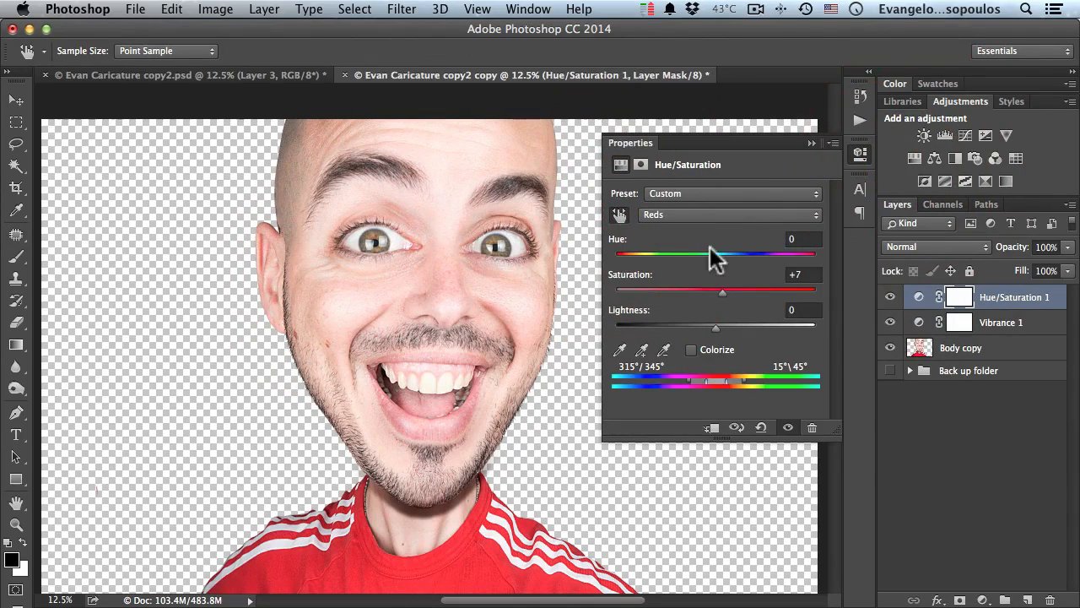
left_click_drag(714, 256, 719, 255)
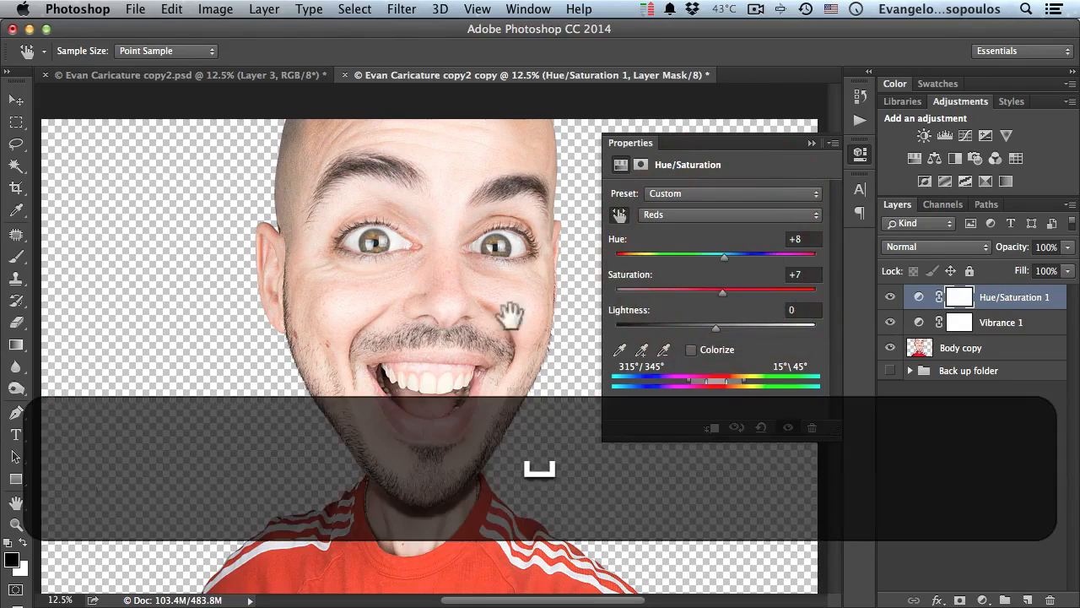
left_click(439, 263, "alt+super")
left_click(441, 374, "super")
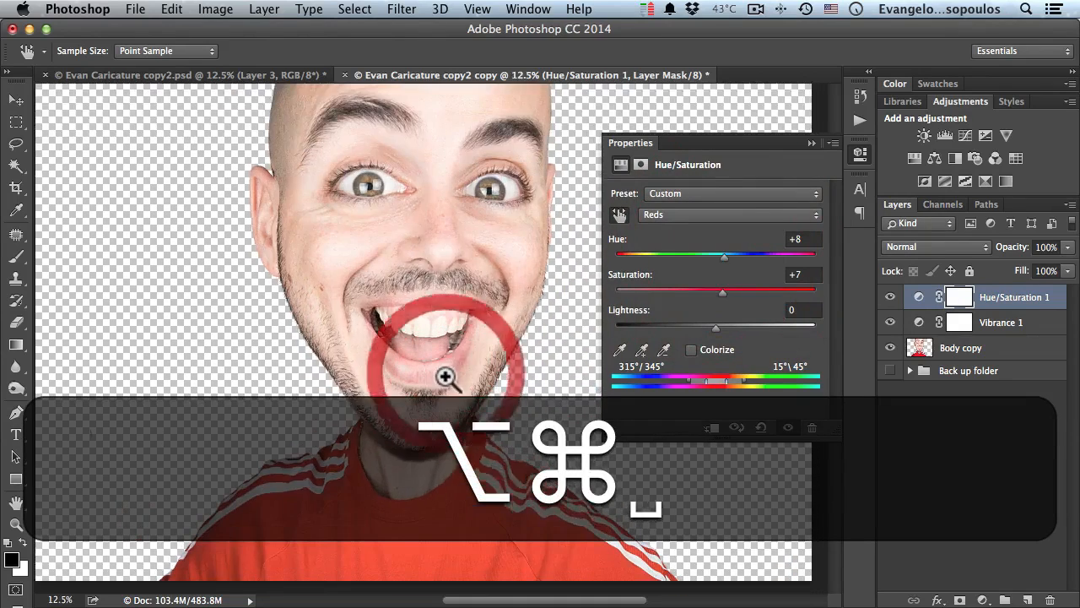
Create a new layer named Burn in Overlay mode, filled with the Overlay-neutral 50% gray
left_click(861, 156)
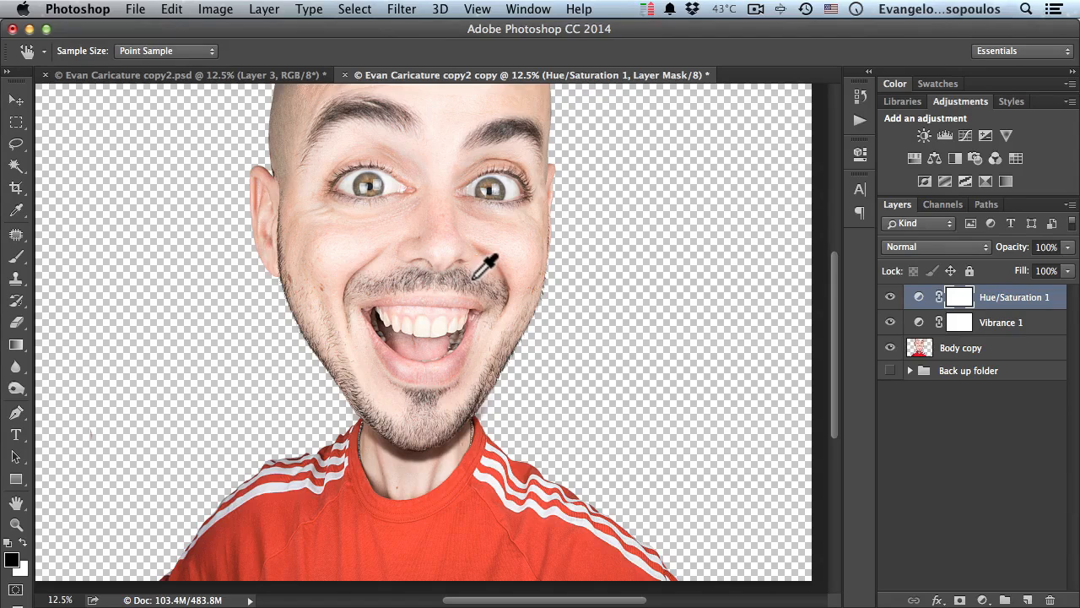
left_click(264, 12)
mouse_move(280, 28)
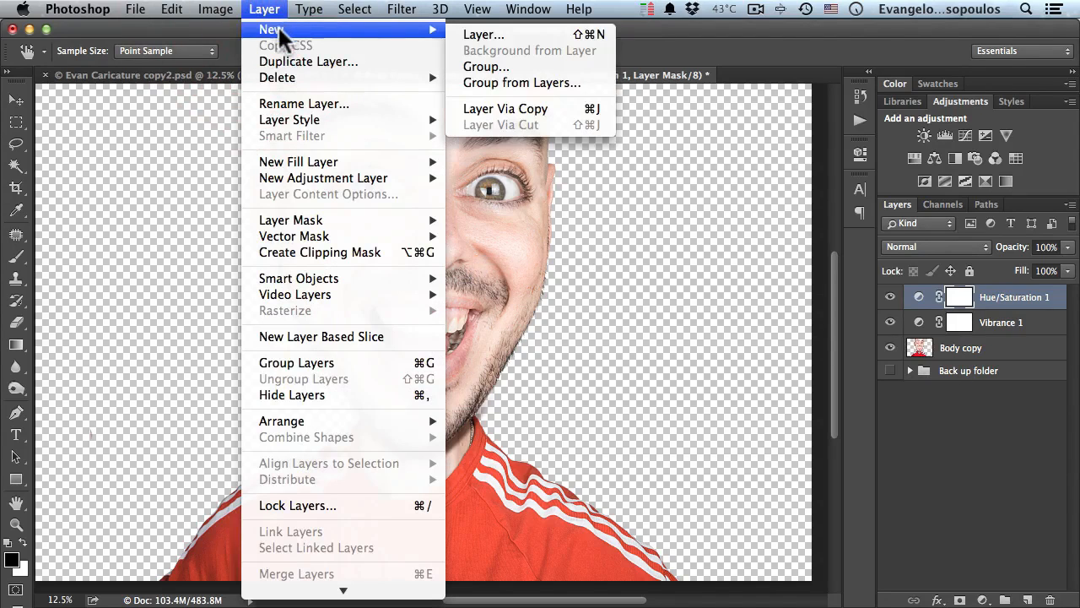
left_click(486, 35)
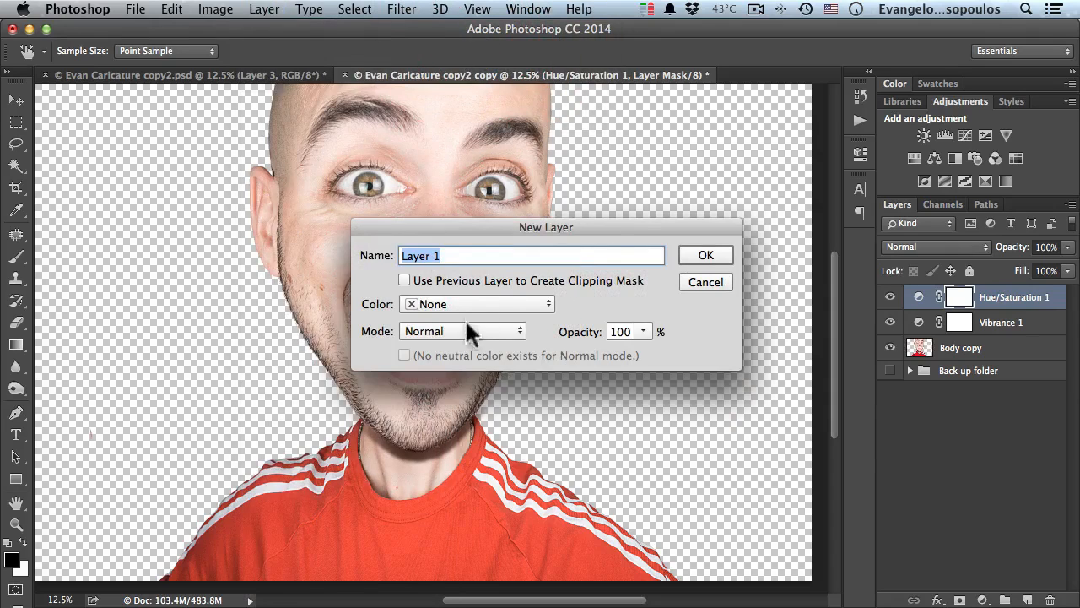
left_click(445, 329)
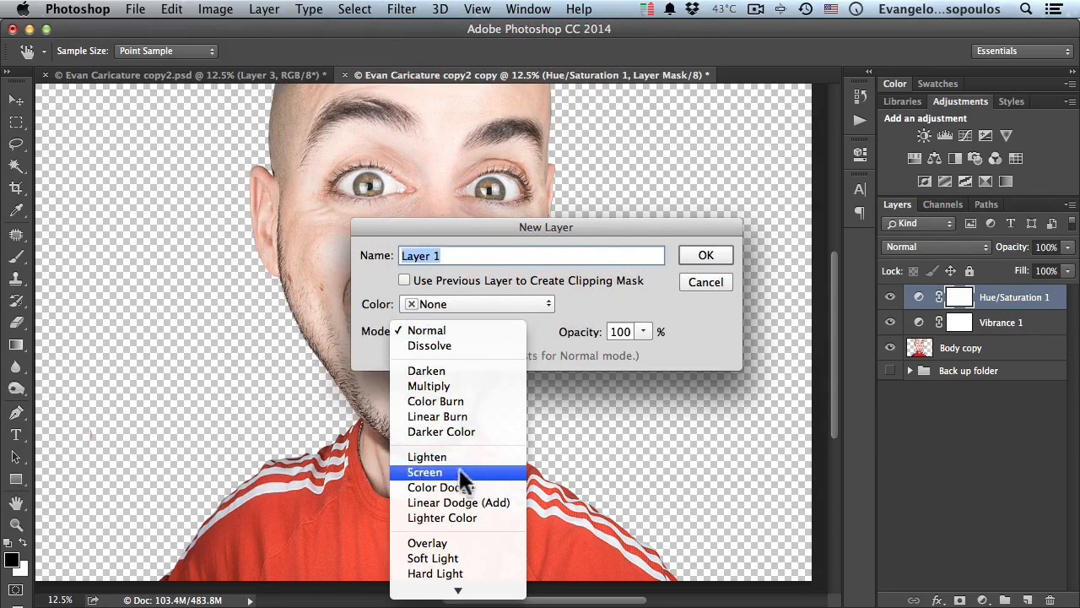
left_click(452, 543)
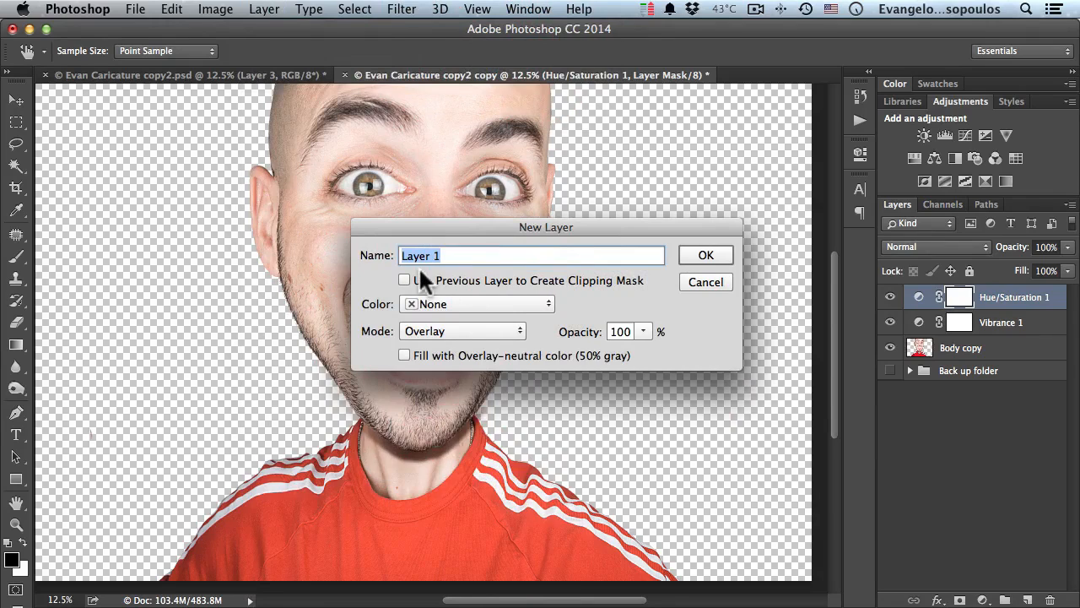
type("D")
key("BackSpace")
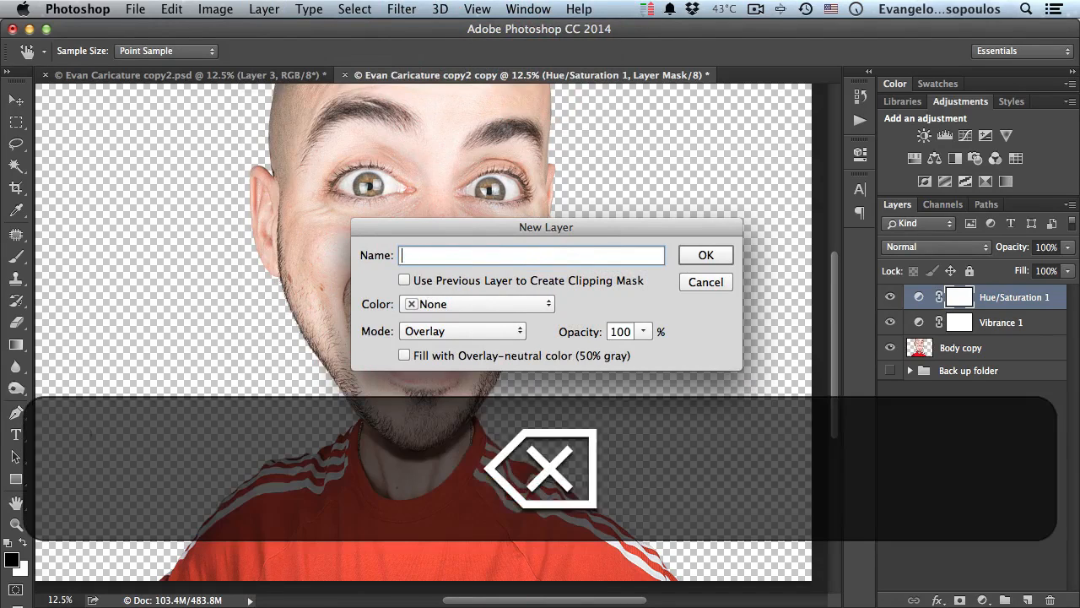
type("Burn")
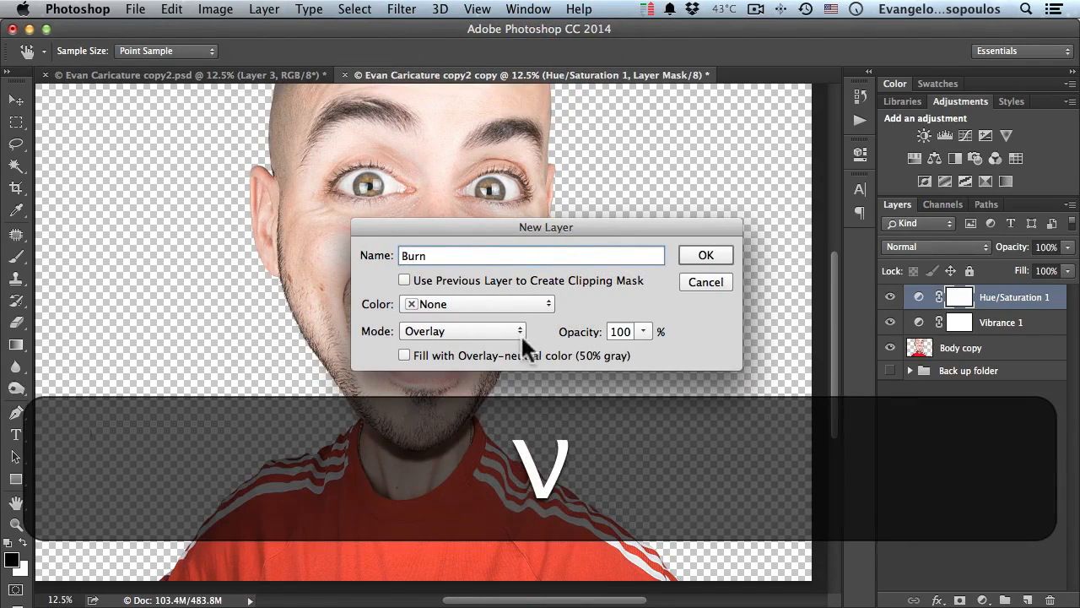
left_click(404, 355)
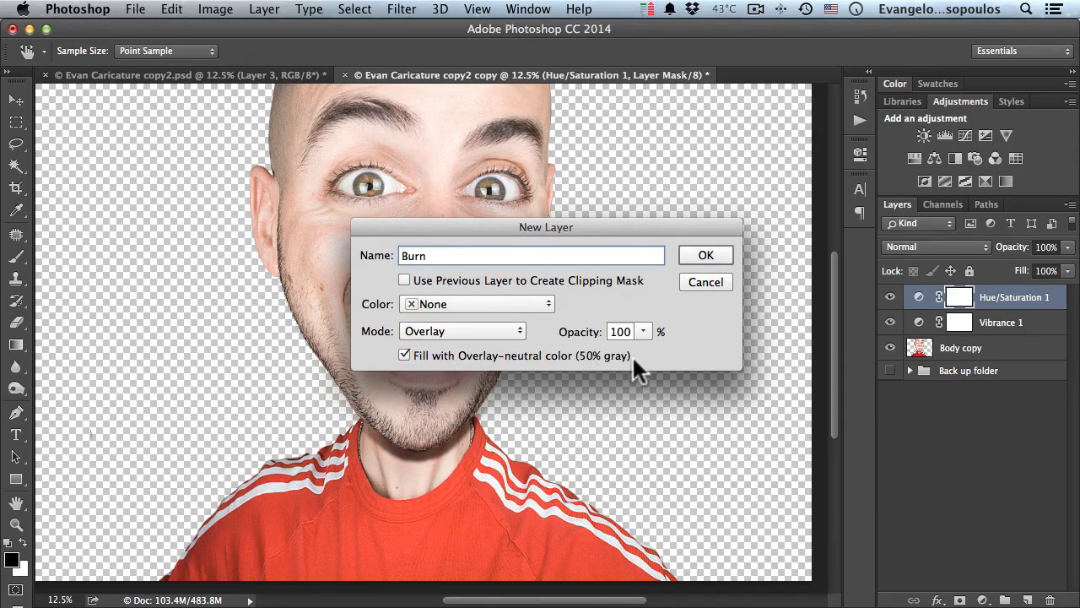
left_click(706, 254)
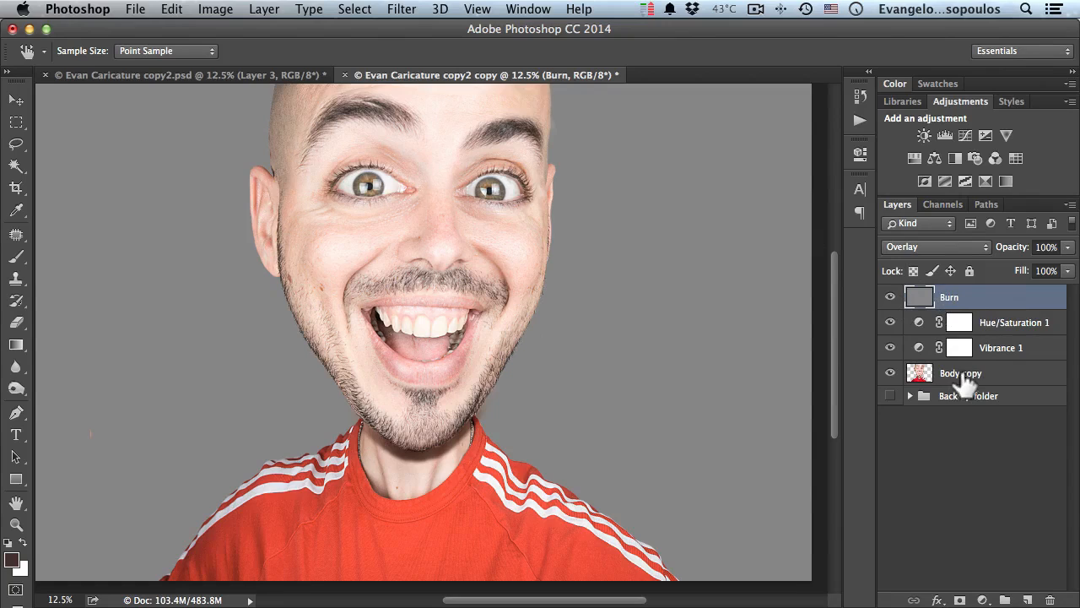
Move the Burn layer directly above Body copy and clip it to that layer
left_click_drag(983, 300, 984, 357)
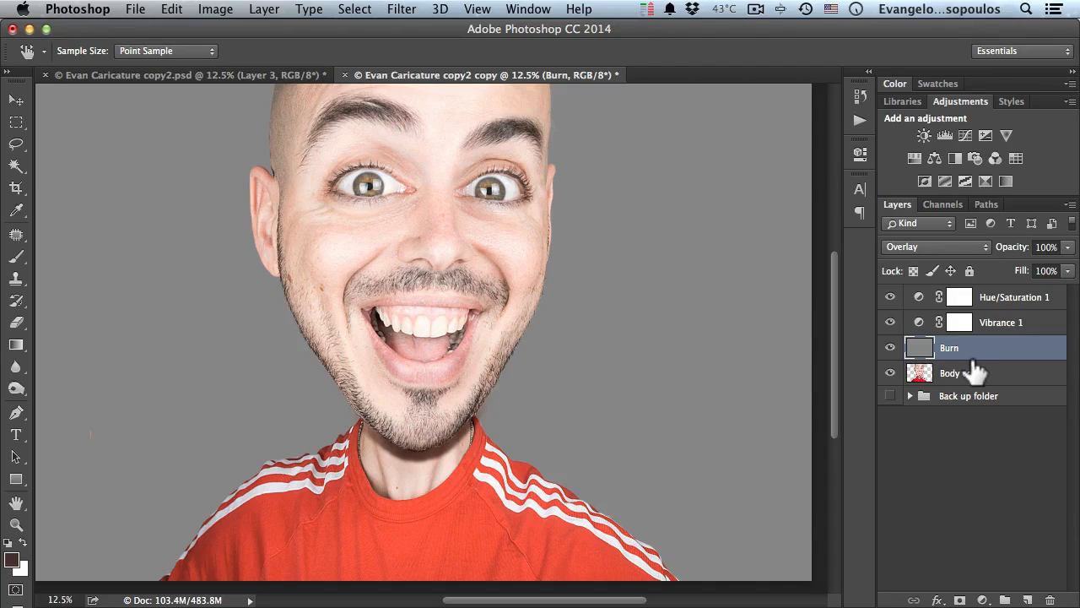
key("alt")
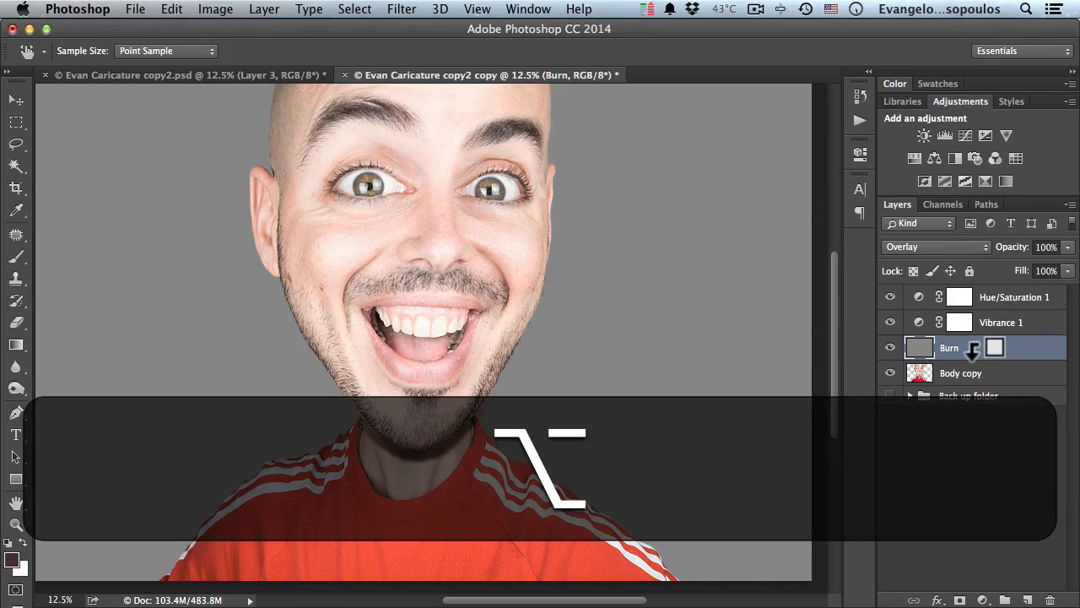
left_click(973, 353, "alt")
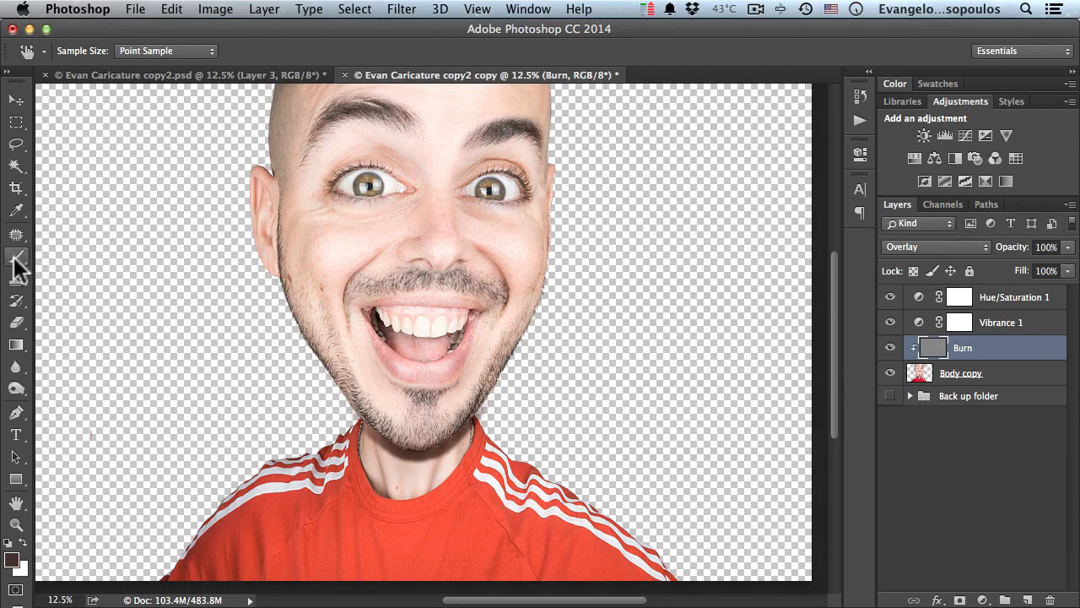
Darken the smile creases on both sides of the mouth using the Burn tool with range Midtones and brush size 100
left_click(15, 389)
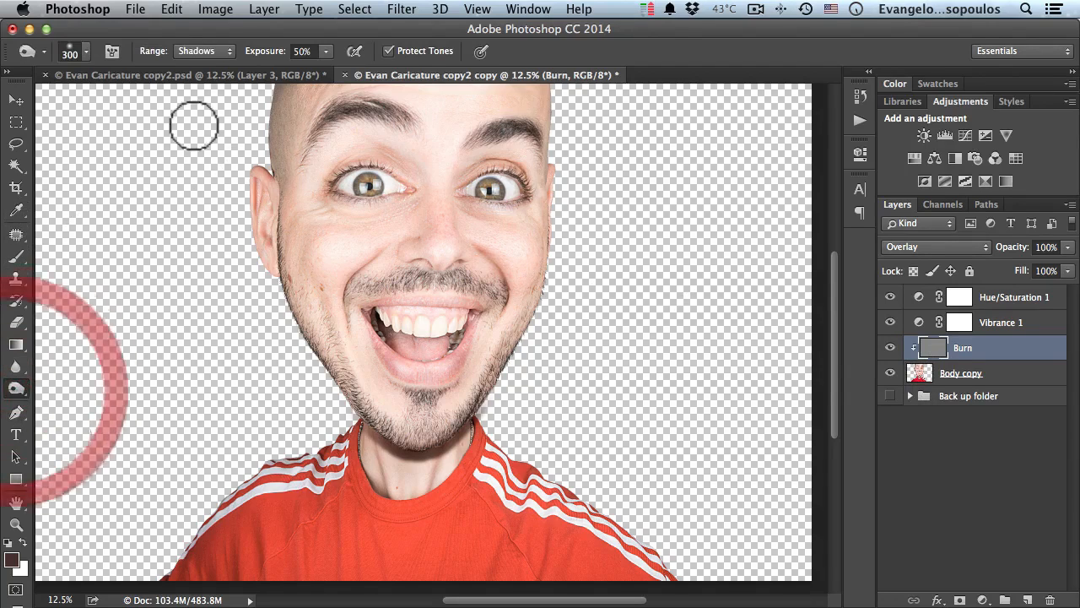
left_click(194, 51)
left_click(201, 63)
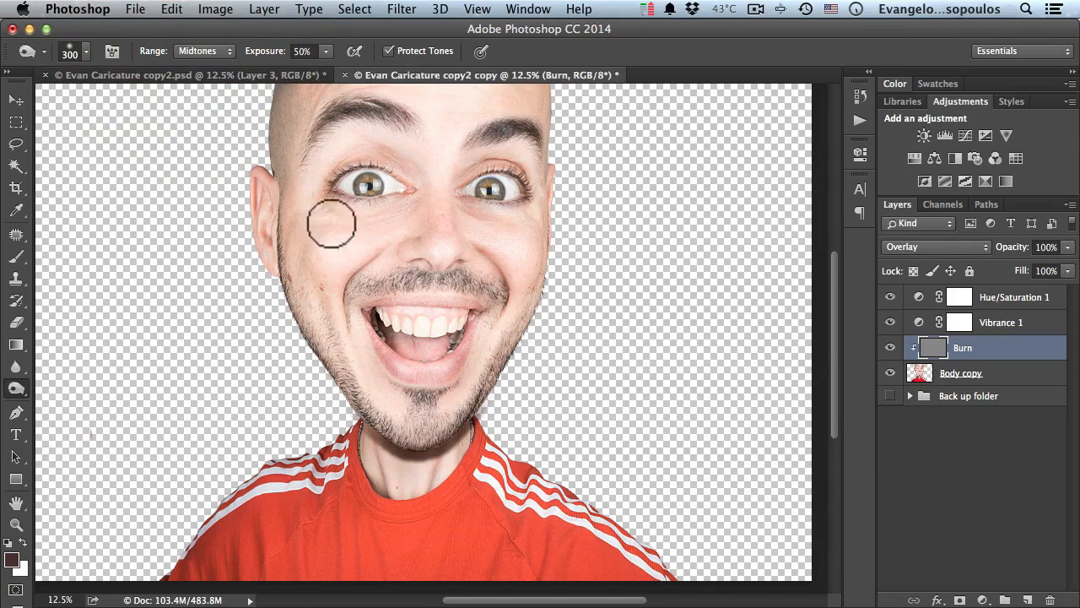
key("space")
left_click(386, 277)
left_click(374, 261)
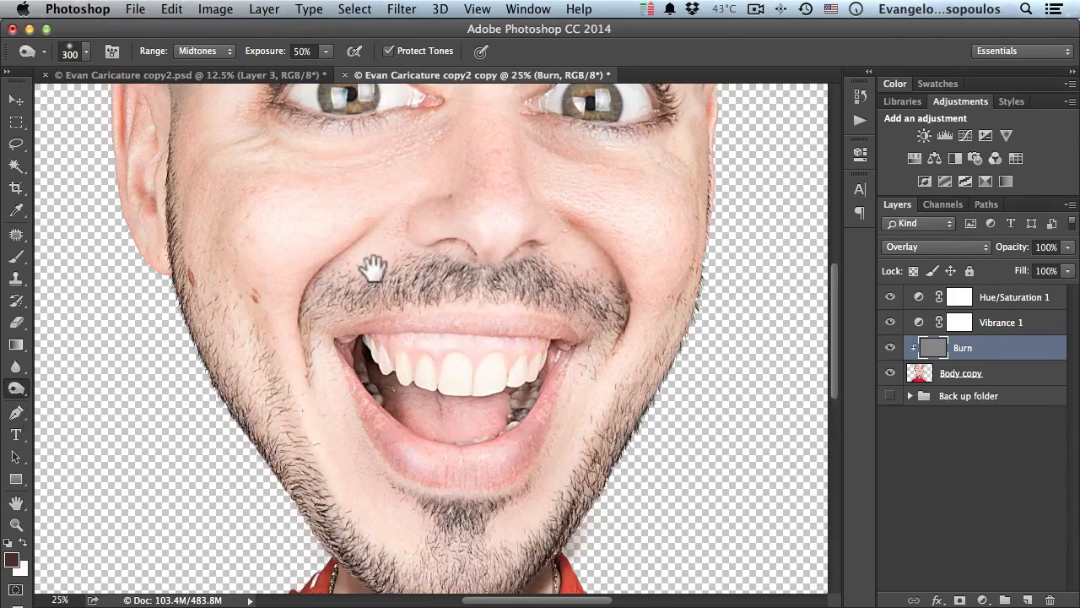
left_click_drag(373, 261, 417, 309)
key("bracketleft")
key("bracketleft")
key("bracketleft")
key("bracketleft")
key("bracketleft")
key("bracketleft")
key("bracketleft")
key("bracketleft")
key("bracketleft")
key("bracketleft")
key("bracketleft")
key("bracketleft")
key("bracketleft")
key("bracketleft")
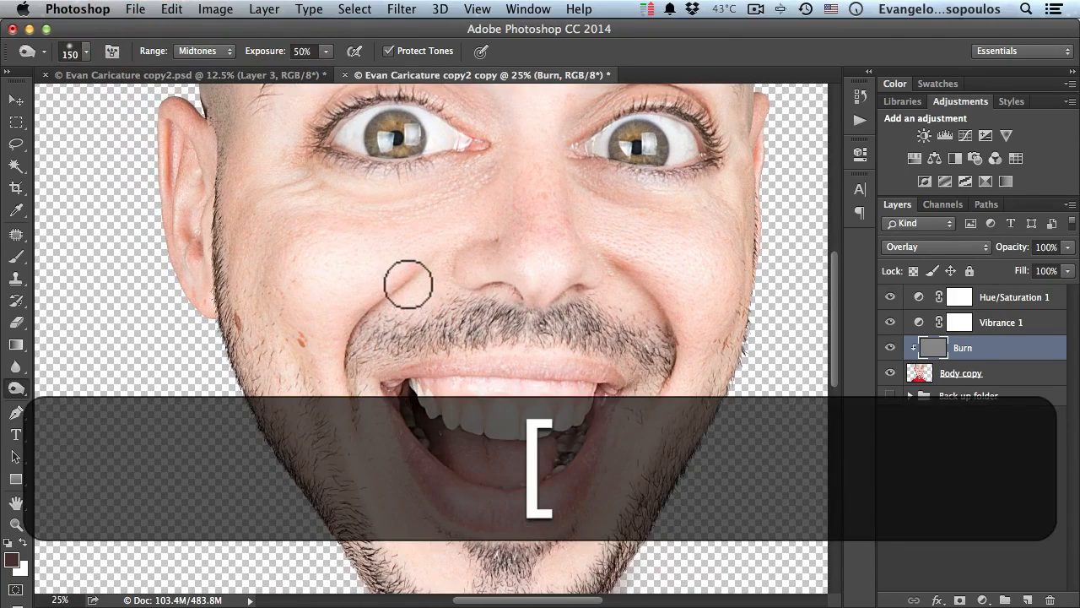
mouse_move(422, 275)
left_mouse_down()
mouse_move(382, 294)
mouse_move(353, 332)
mouse_move(354, 410)
left_mouse_up()
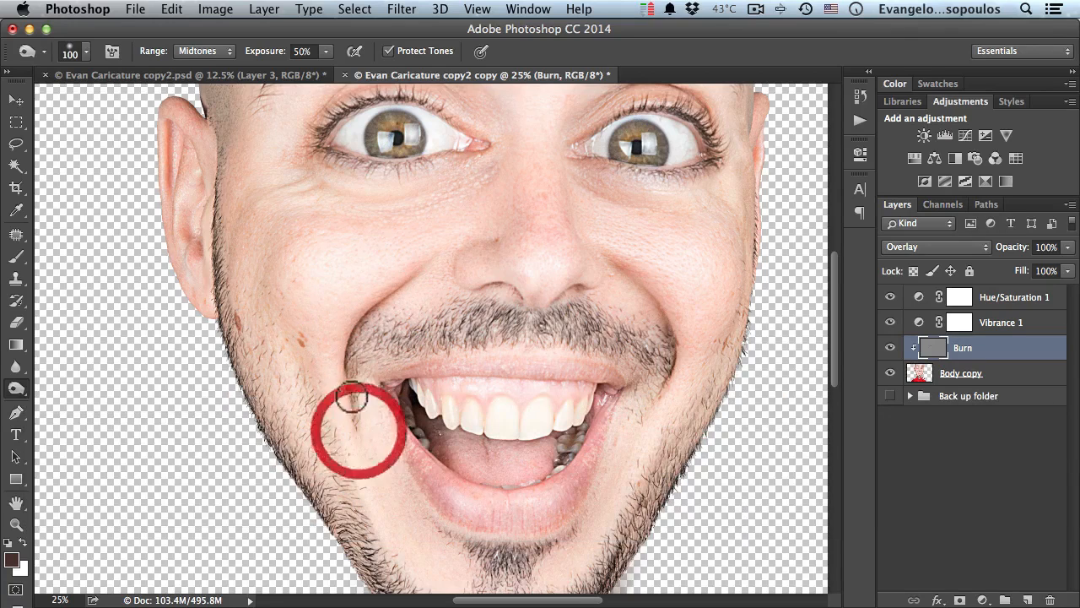
mouse_move(669, 341)
left_mouse_down()
mouse_move(650, 293)
mouse_move(661, 390)
mouse_move(637, 459)
left_mouse_up()
Compare the whole face with the Burn layer hidden and shown
key("space")
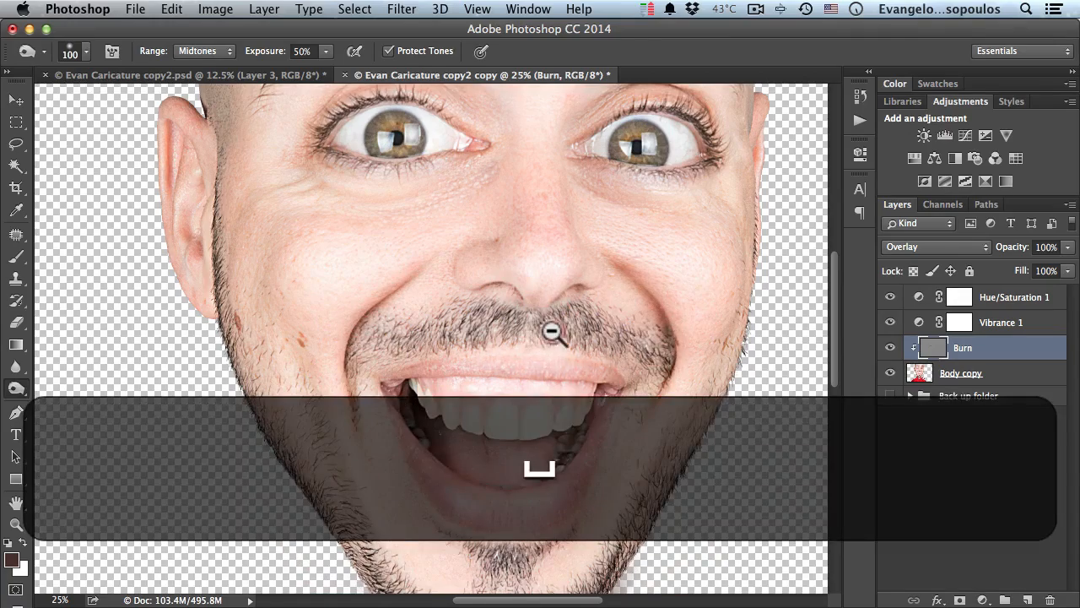
left_click(552, 333, "alt")
left_click(556, 333, "alt")
left_click(558, 332, "alt")
left_click(500, 330, "super")
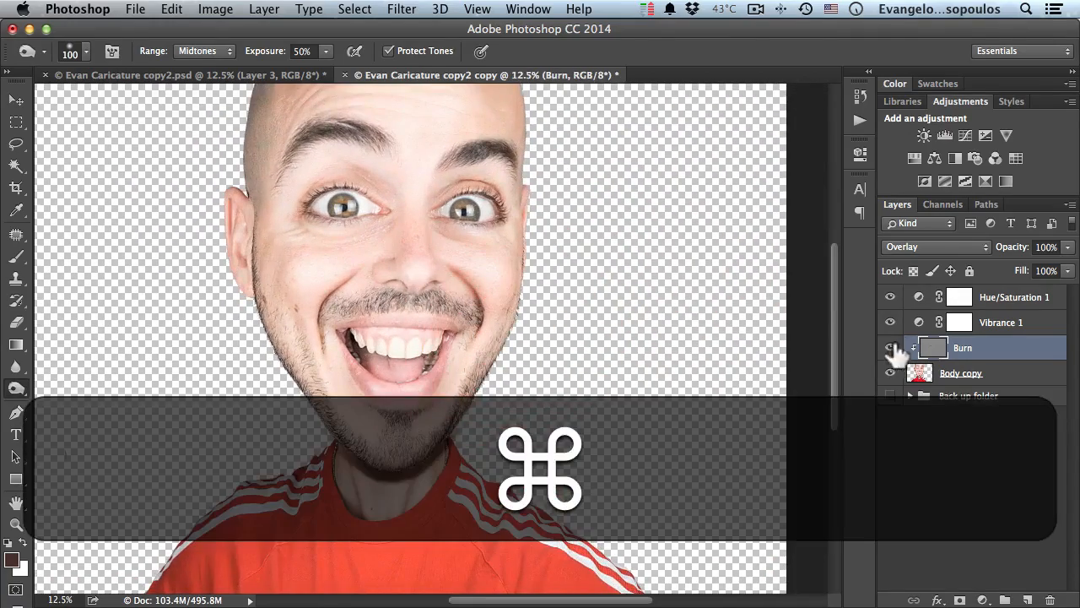
left_click(891, 348)
left_click(891, 347)
left_click(891, 348)
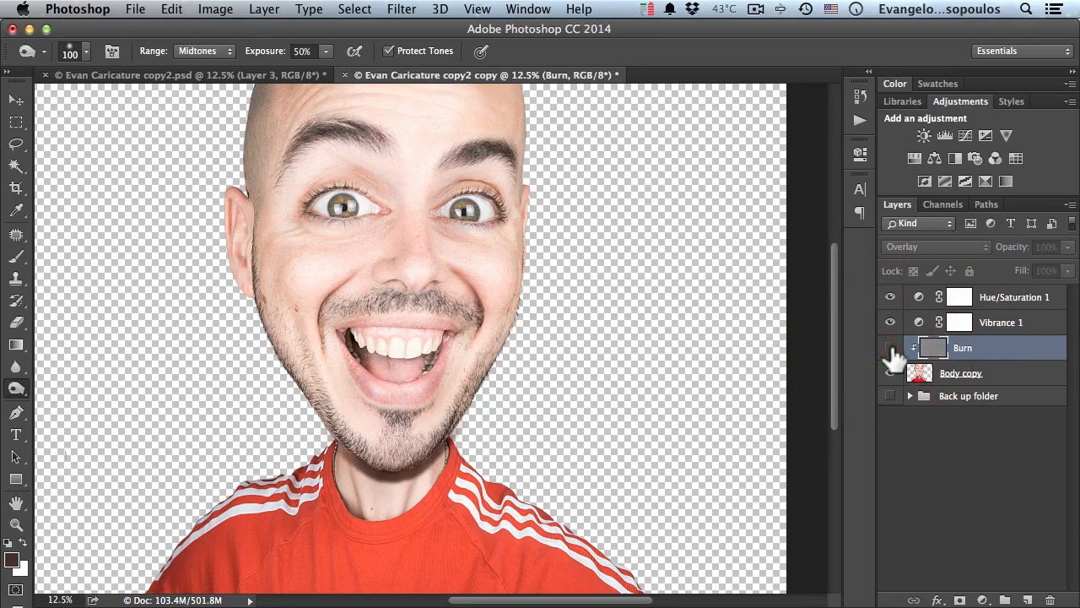
left_click(891, 348)
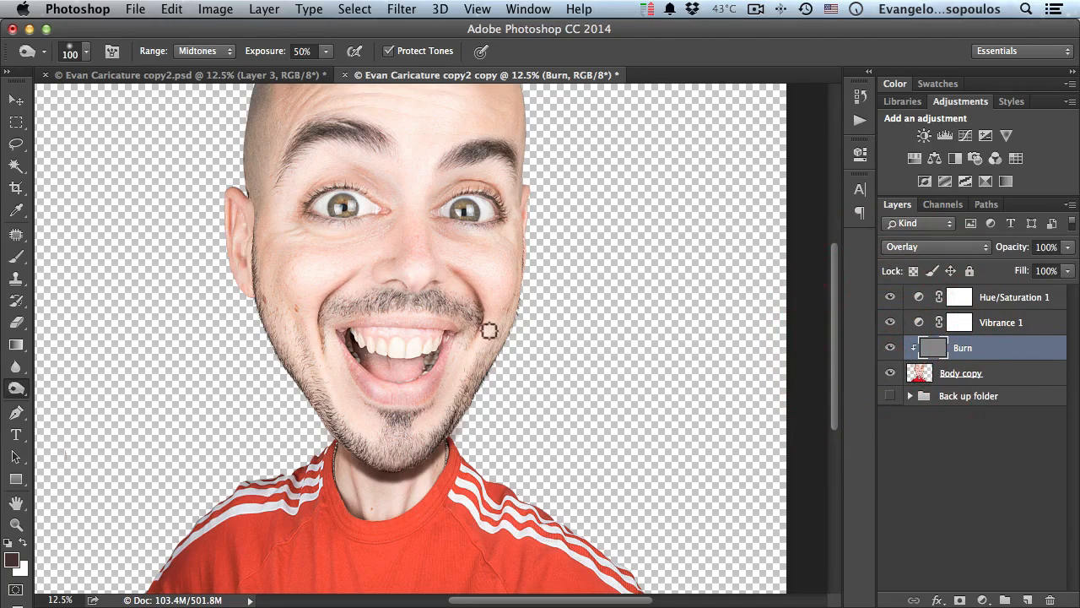
Burn the shadows around the lower edge and corners of the lower lip on the Burn layer
left_click(445, 301, "super")
left_click(446, 303, "super")
left_click_drag(394, 298, 523, 282)
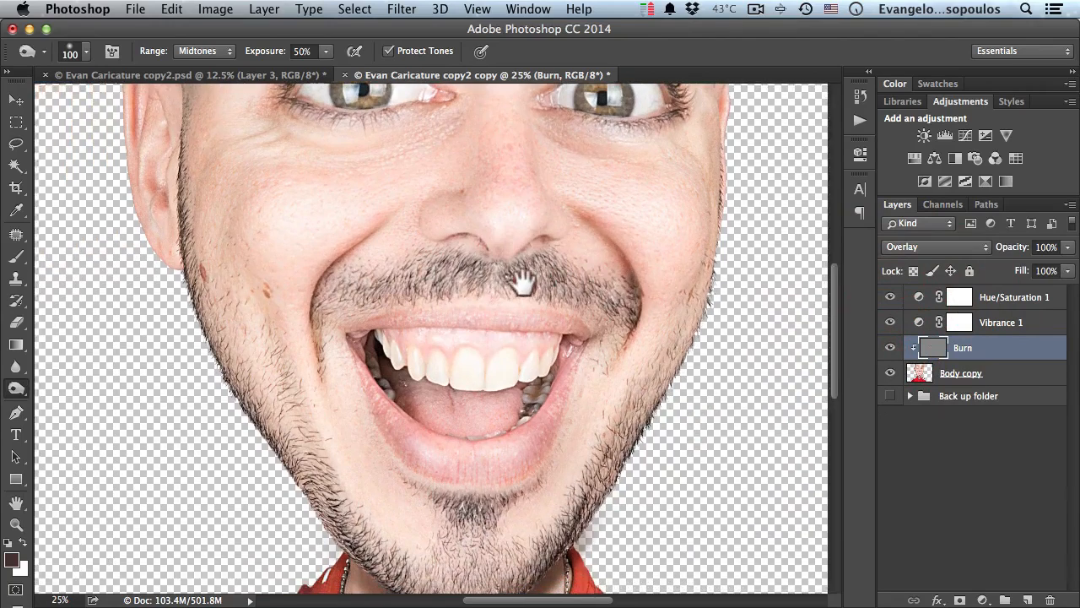
right_click(330, 279)
left_click(592, 58)
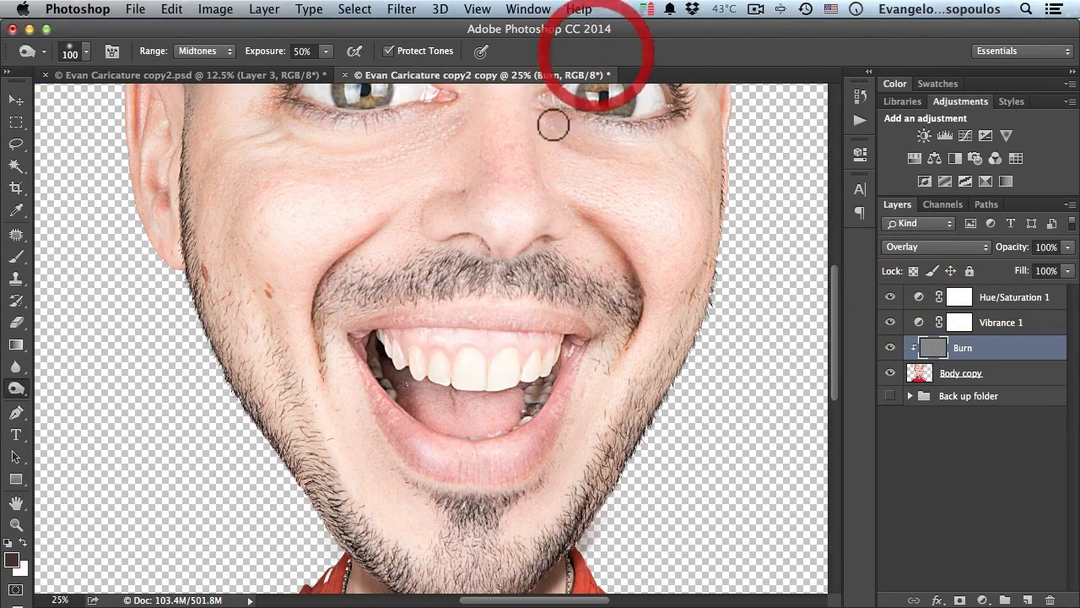
key("space")
mouse_move(380, 378)
left_mouse_down()
mouse_move(418, 411)
mouse_move(442, 404)
mouse_move(430, 395)
mouse_move(445, 422)
mouse_move(417, 383)
mouse_move(429, 410)
mouse_move(518, 460)
left_mouse_up()
left_click_drag(565, 434, 558, 447)
left_click_drag(562, 427, 585, 409)
left_click_drag(581, 418, 567, 438)
left_click_drag(550, 447, 537, 451)
key("super+space")
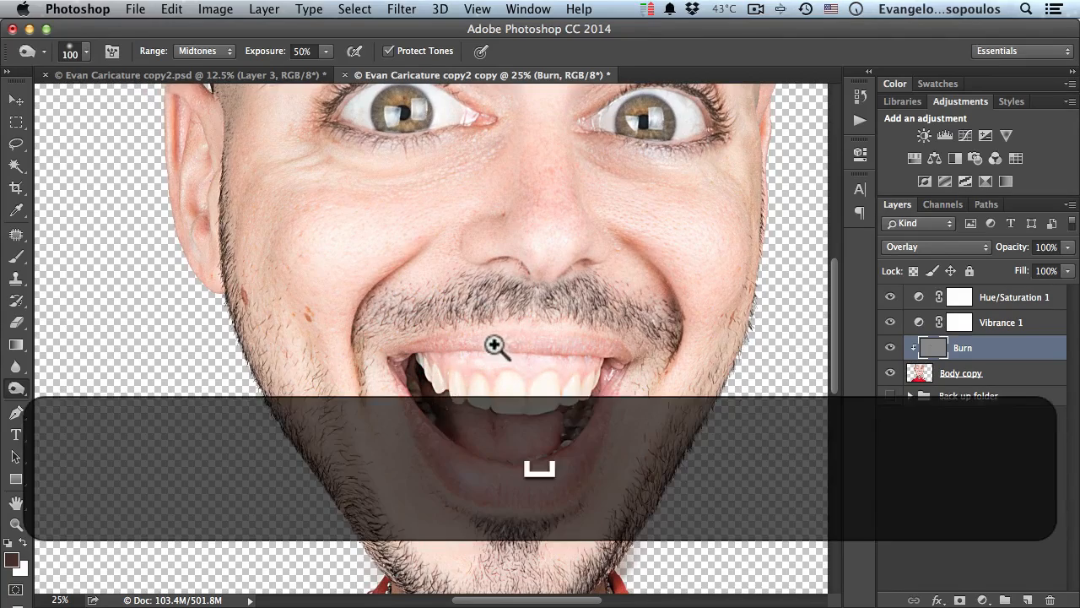
left_click(501, 345)
left_click_drag(405, 335, 542, 324)
key("space")
left_click_drag(615, 485, 616, 385)
mouse_move(465, 472)
left_mouse_down()
mouse_move(376, 387)
mouse_move(454, 476)
left_mouse_up()
left_click_drag(632, 429, 606, 451)
left_click(632, 460)
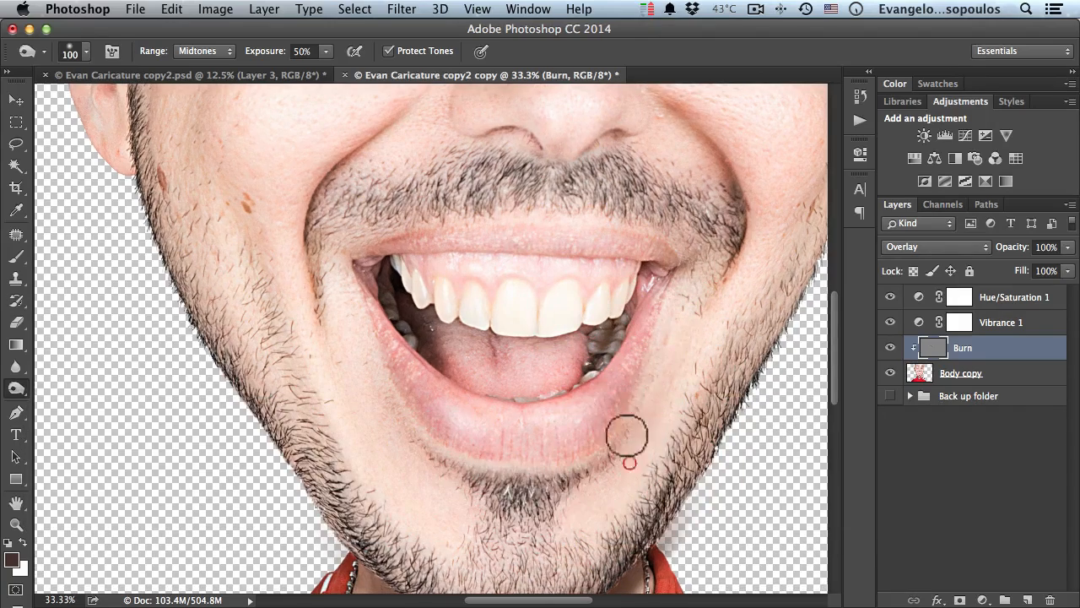
Burn the skin below the inner corner of the left-hand eye with an enlarged brush
key("space")
left_click_drag(609, 370, 549, 524)
left_click_drag(569, 319, 566, 411)
left_click_drag(479, 356, 523, 405)
key("bracketright")
key("bracketright")
key("bracketright")
key("bracketright")
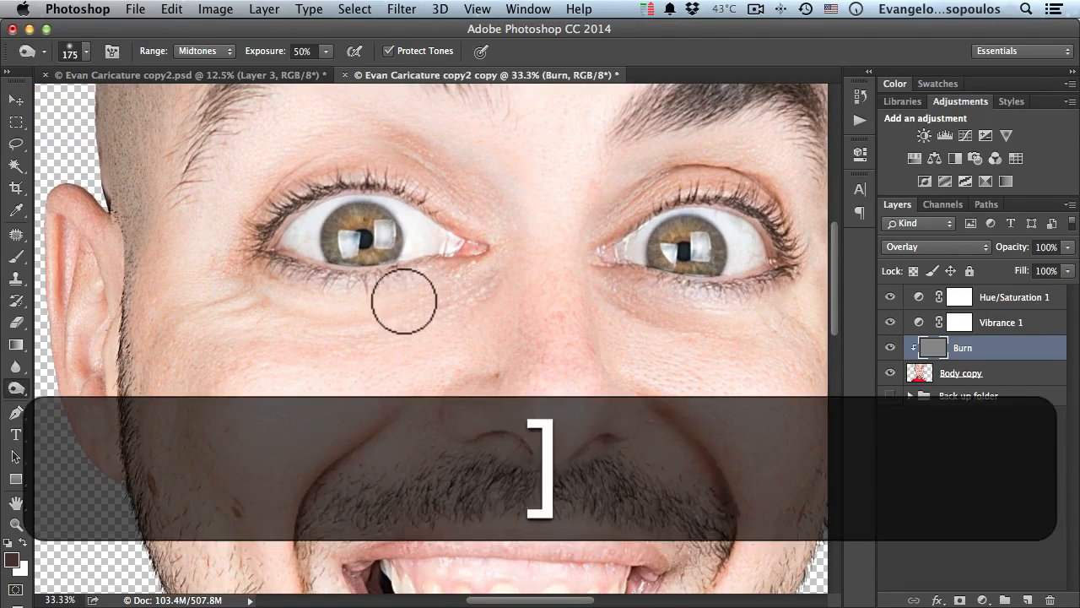
left_click_drag(465, 282, 447, 278)
Burn the bag under the right-hand eye and the skin along the left-hand eye's lower lid, finishing with brush size 100
left_click_drag(568, 323, 415, 285)
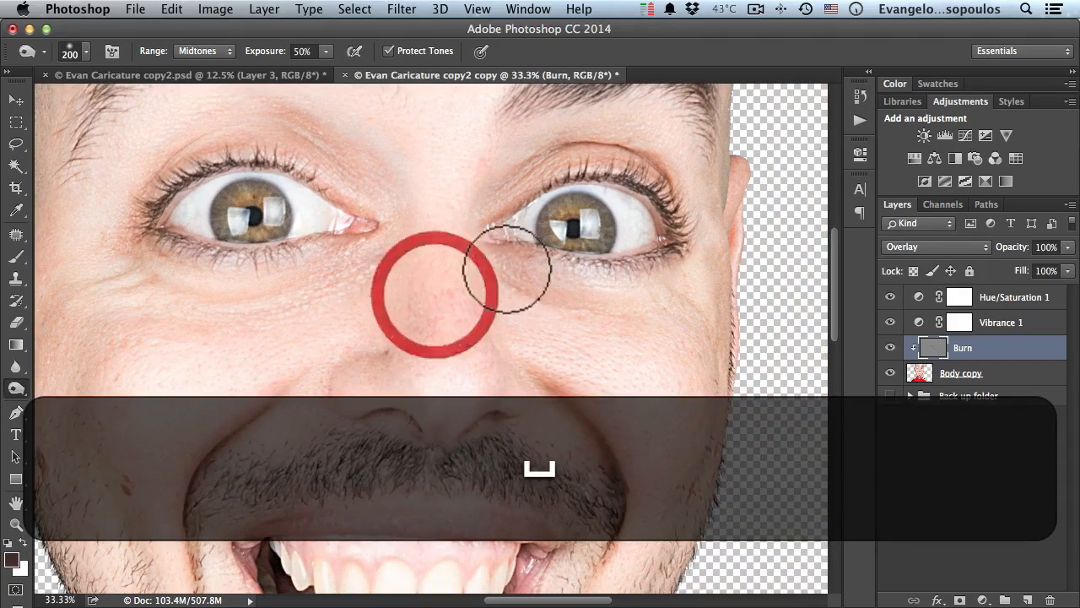
left_click(505, 272)
left_click(647, 291)
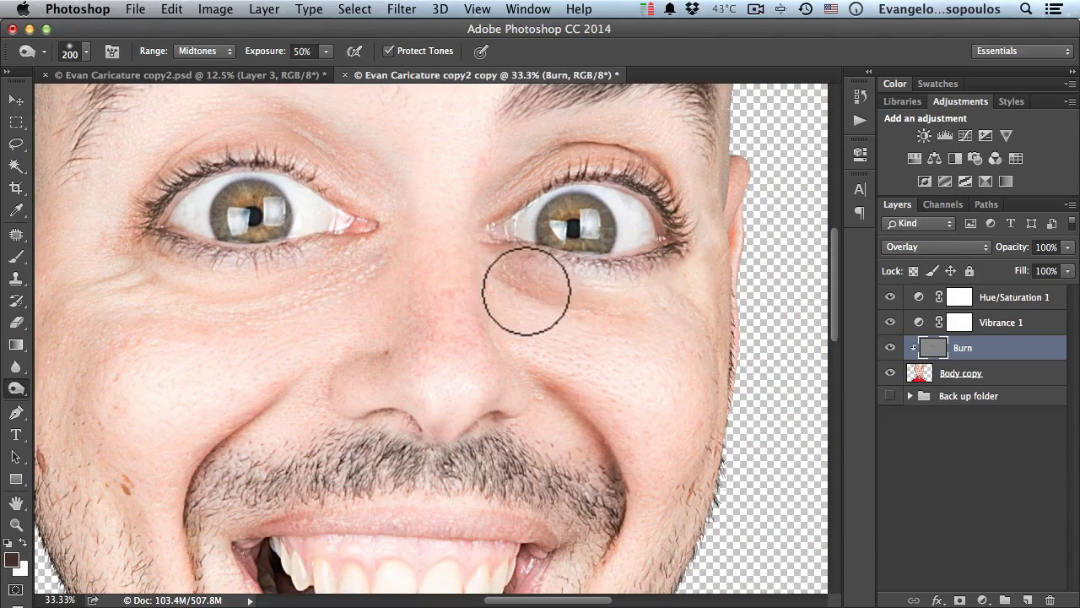
key("bracketleft")
key("bracketleft")
key("bracketleft")
key("bracketleft")
left_click(613, 301)
left_click(590, 300)
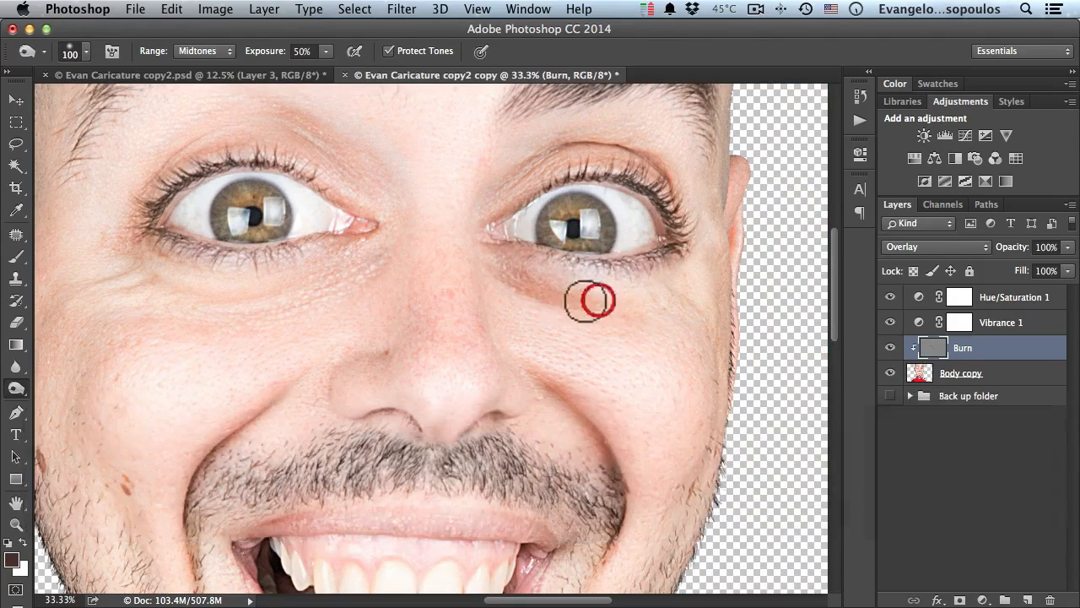
left_click_drag(569, 277, 680, 272)
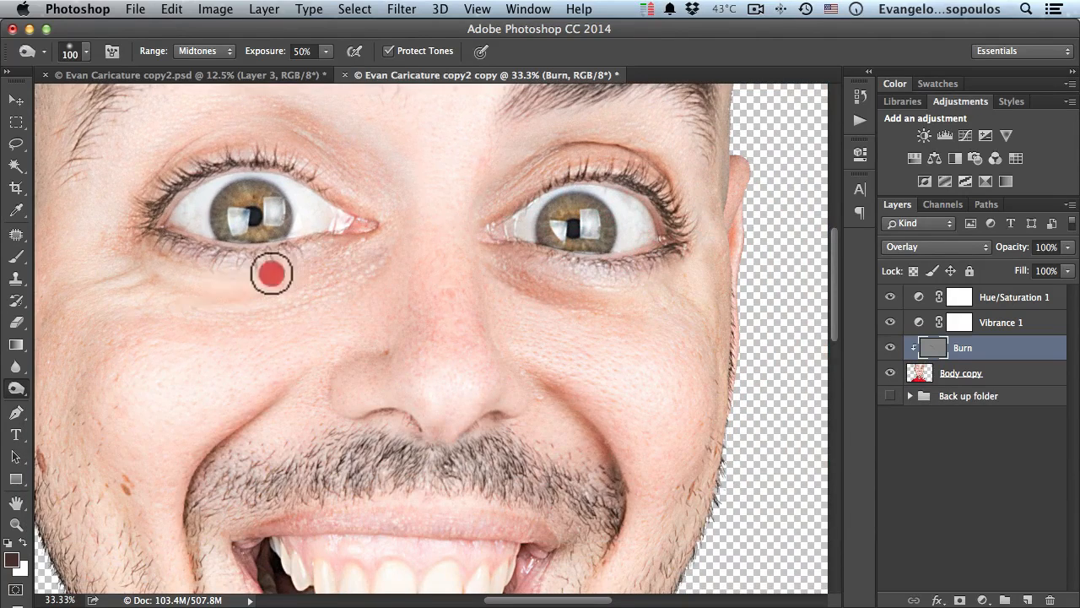
left_click_drag(270, 273, 164, 268)
Burn the shading along both sides of the nose bridge, adjusting the brush size for each side
key("space")
mouse_move(366, 319)
left_mouse_down()
mouse_move(449, 323)
mouse_move(365, 334)
left_mouse_up()
key("space")
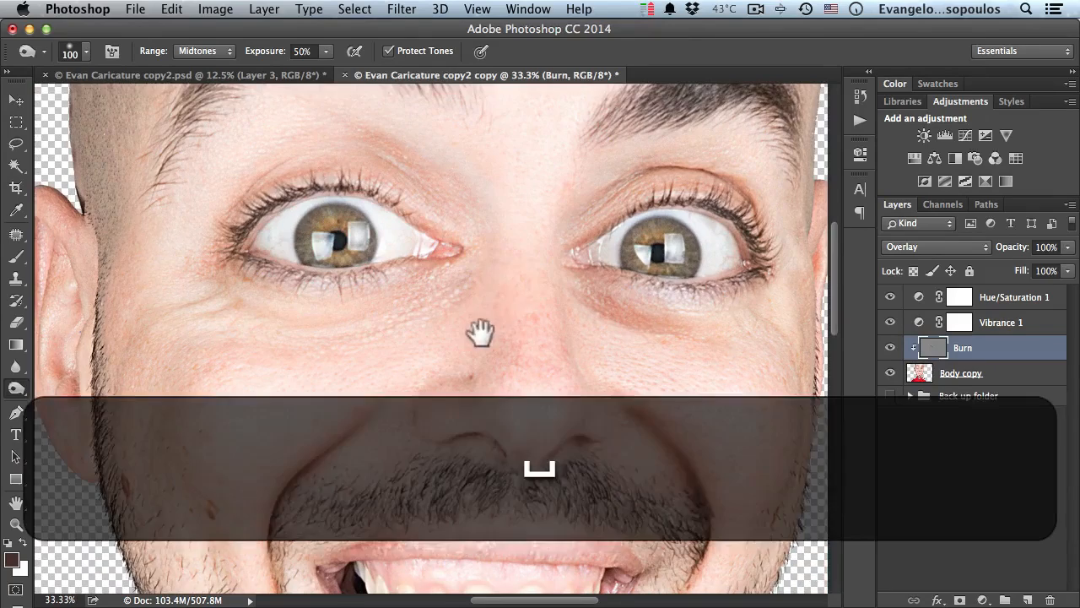
left_click(489, 313, "alt")
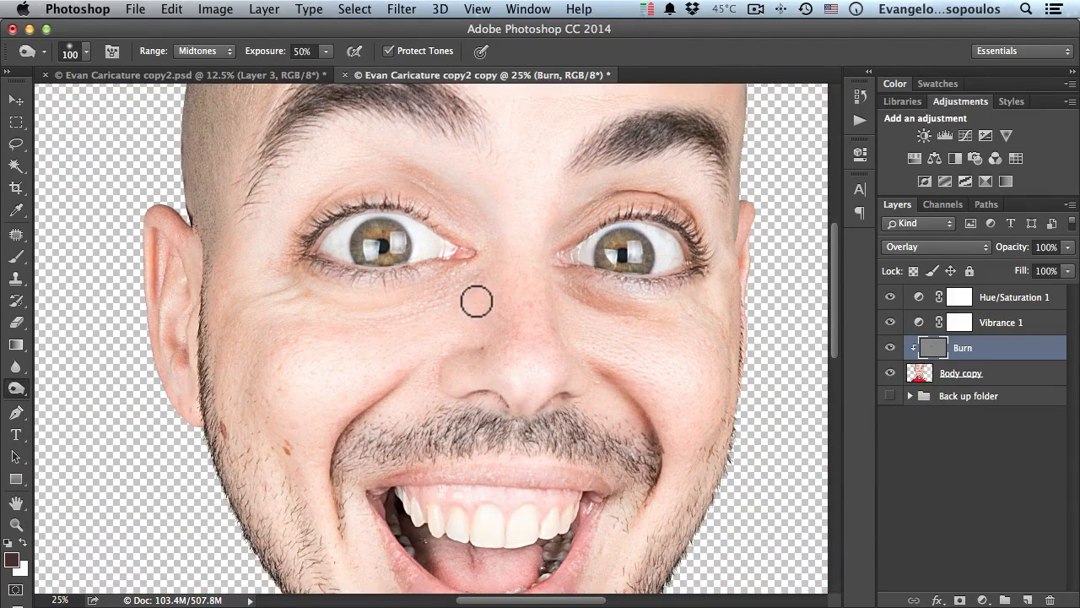
key("bracketright")
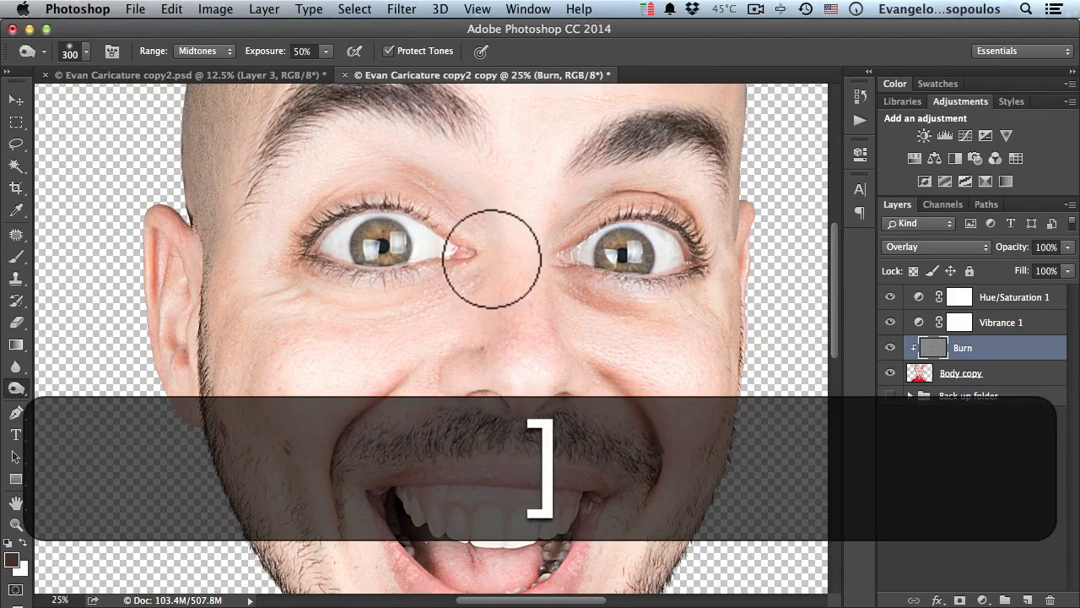
mouse_move(485, 296)
left_mouse_down()
mouse_move(478, 321)
mouse_move(443, 342)
left_mouse_up()
key("bracketleft")
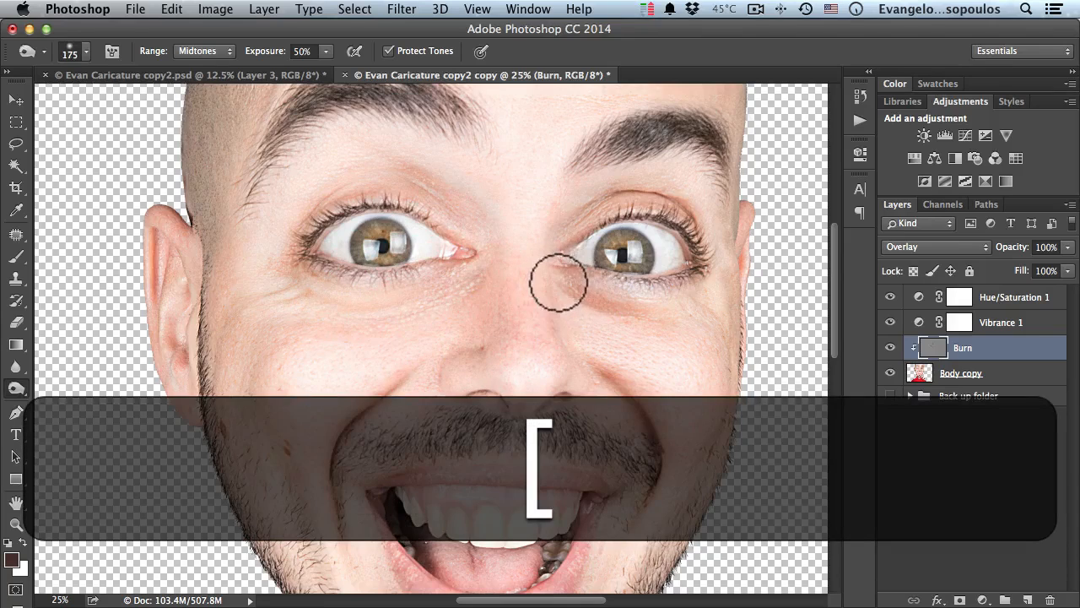
mouse_move(556, 313)
left_mouse_down()
mouse_move(562, 345)
mouse_move(562, 277)
left_mouse_up()
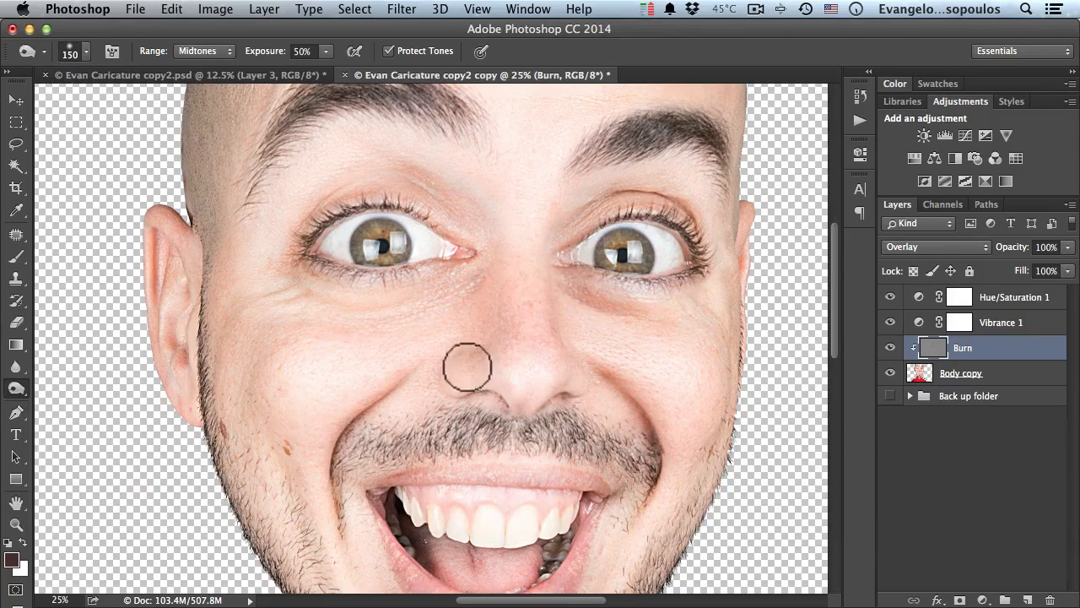
Burn the side of the nose from above the left-hand nostril up toward the bridge, adjusting the brush size
key("bracketright")
key("bracketright")
key("bracketleft")
key("bracketleft")
key("bracketleft")
key("bracketleft")
key("bracketleft")
mouse_move(463, 357)
left_mouse_down()
mouse_move(496, 360)
mouse_move(489, 289)
left_mouse_up()
Burn the skin around the outer upper lids of both eyes with brush size 250
key("backslash")
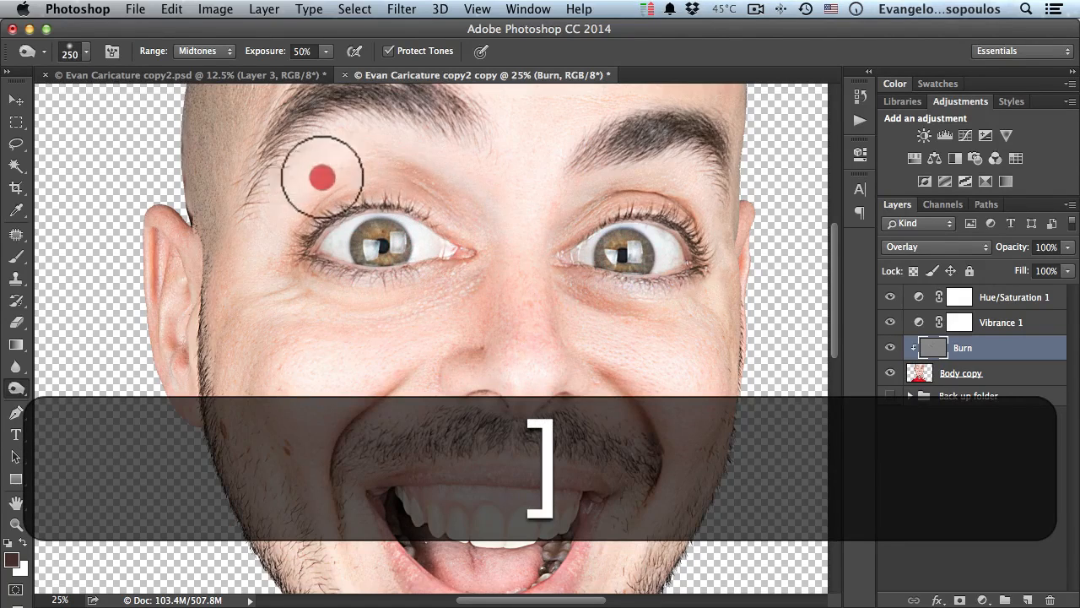
mouse_move(323, 178)
left_mouse_down()
mouse_move(267, 248)
mouse_move(285, 247)
left_mouse_up()
mouse_move(576, 210)
left_mouse_down()
mouse_move(669, 179)
mouse_move(702, 205)
mouse_move(721, 273)
left_mouse_up()
Burn the left-hand eyebrow along its full length in several strokes, reducing the brush size to 70
key("space")
left_click_drag(313, 299, 397, 400)
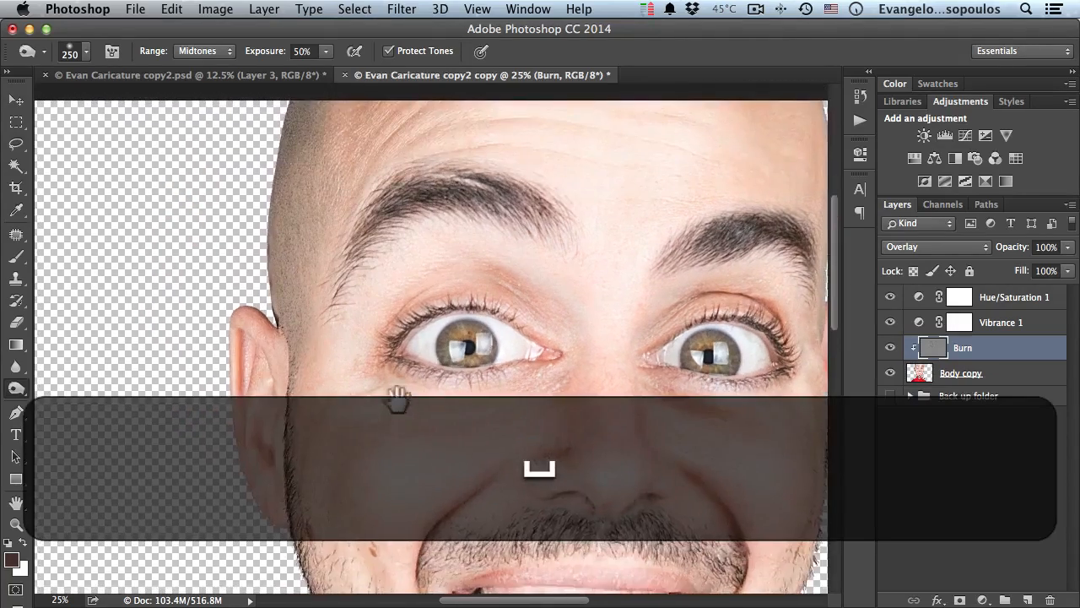
left_click(393, 323, "super")
left_click_drag(413, 284, 383, 372)
key("bracketleft")
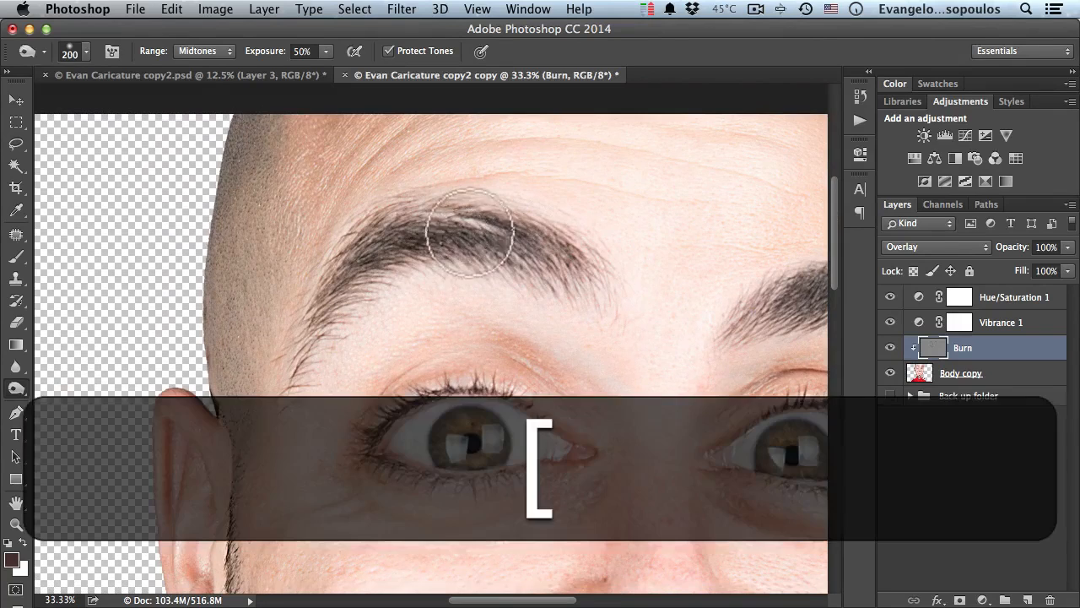
mouse_move(554, 263)
left_mouse_down()
mouse_move(451, 237)
mouse_move(407, 243)
left_mouse_up()
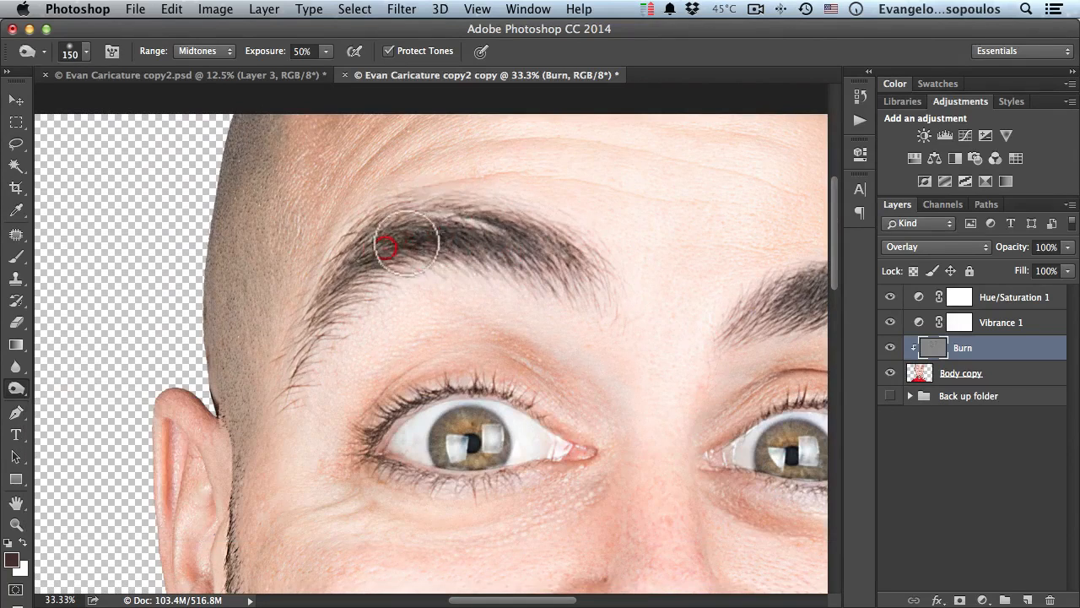
left_click_drag(340, 285, 287, 374)
key("bracketright")
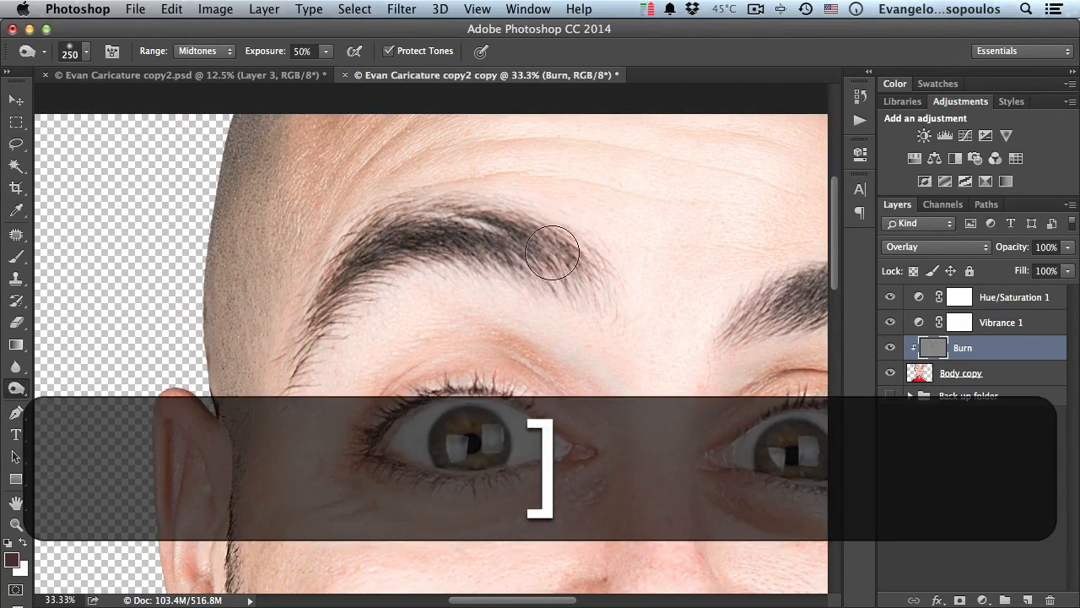
key("bracketleft")
mouse_move(557, 252)
left_mouse_down()
mouse_move(511, 225)
mouse_move(438, 207)
left_mouse_up()
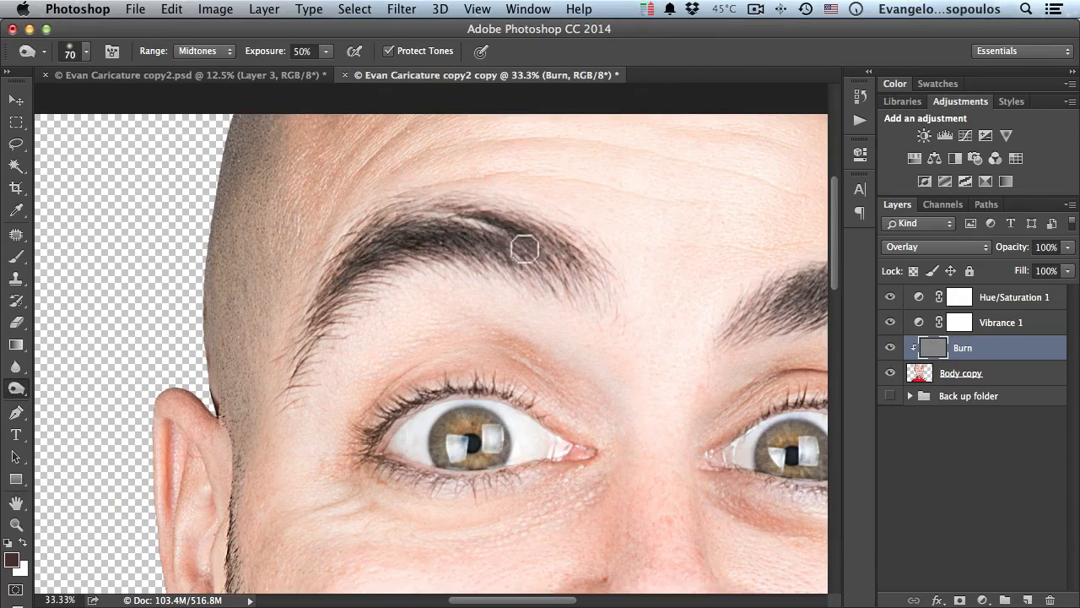
Burn the right-hand eyebrow from its inner end to its outer tail with brush size 70
key("space")
left_click_drag(595, 289, 313, 254)
left_click_drag(587, 257, 549, 268)
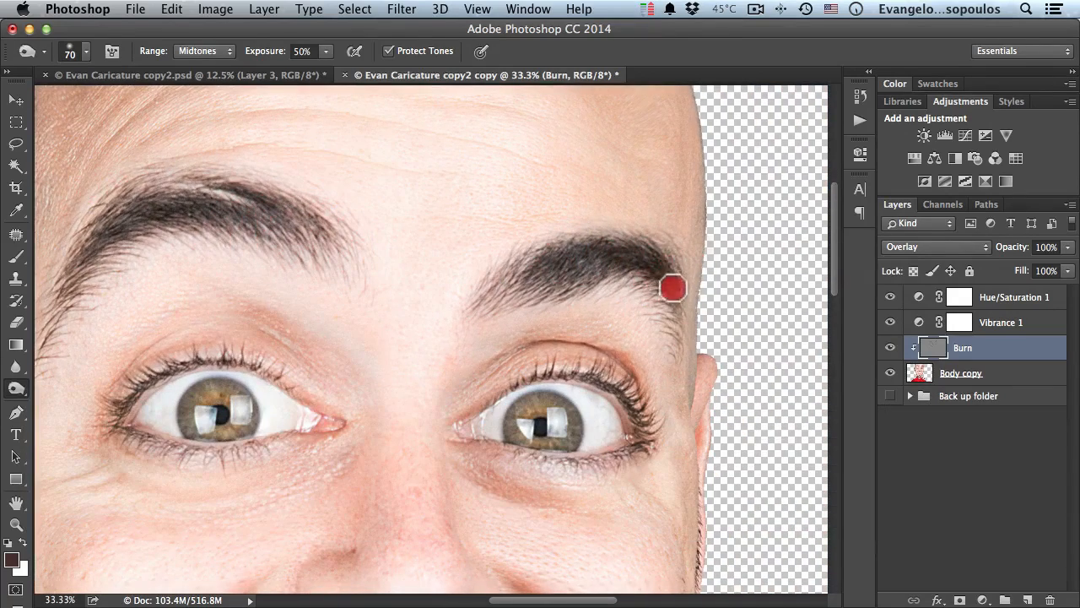
left_click_drag(673, 298, 687, 358)
Burn the upper lashes of the right-hand eye around to the outer corner
key("space")
left_click(599, 368, "super")
left_click_drag(579, 371, 546, 286)
mouse_move(456, 301)
left_mouse_down()
mouse_move(496, 289)
mouse_move(538, 292)
mouse_move(611, 323)
left_mouse_up()
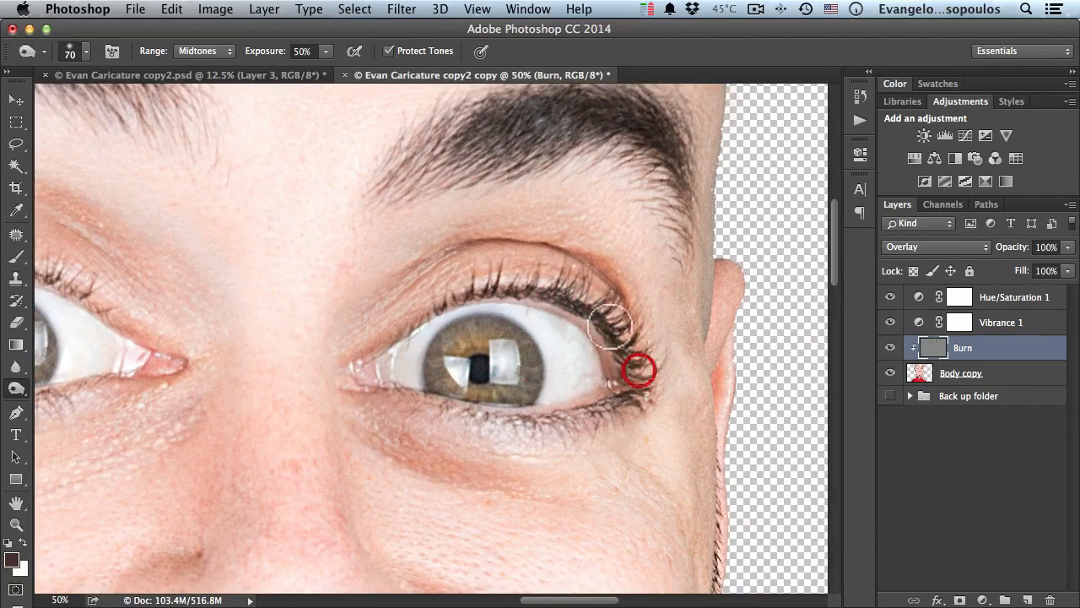
Burn the upper and lower lashes of the left-hand eye with brush size 70
key("space")
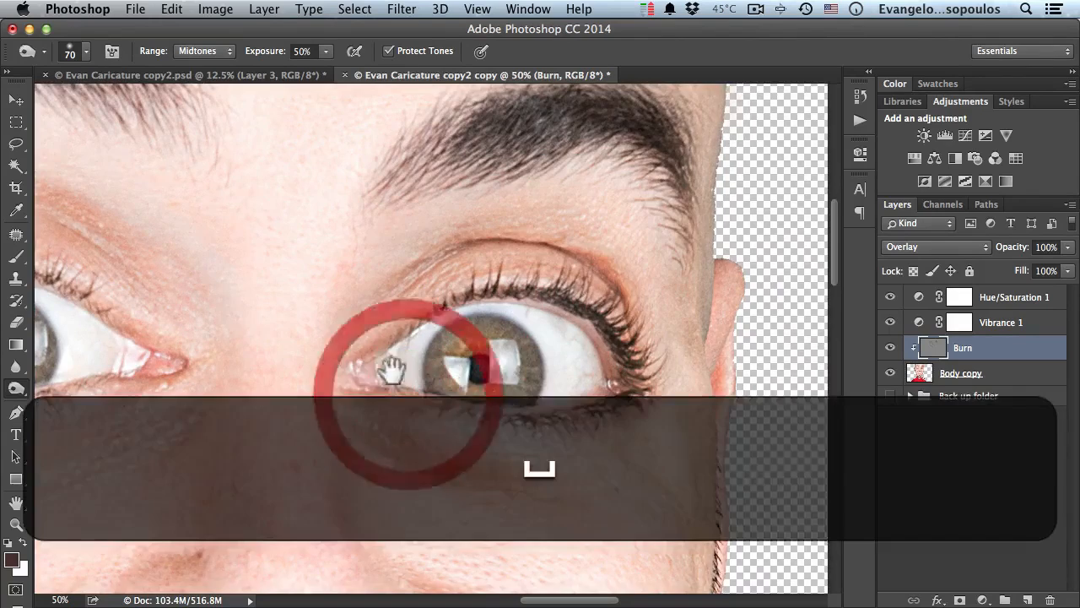
left_click_drag(391, 367, 721, 381)
left_click(321, 297)
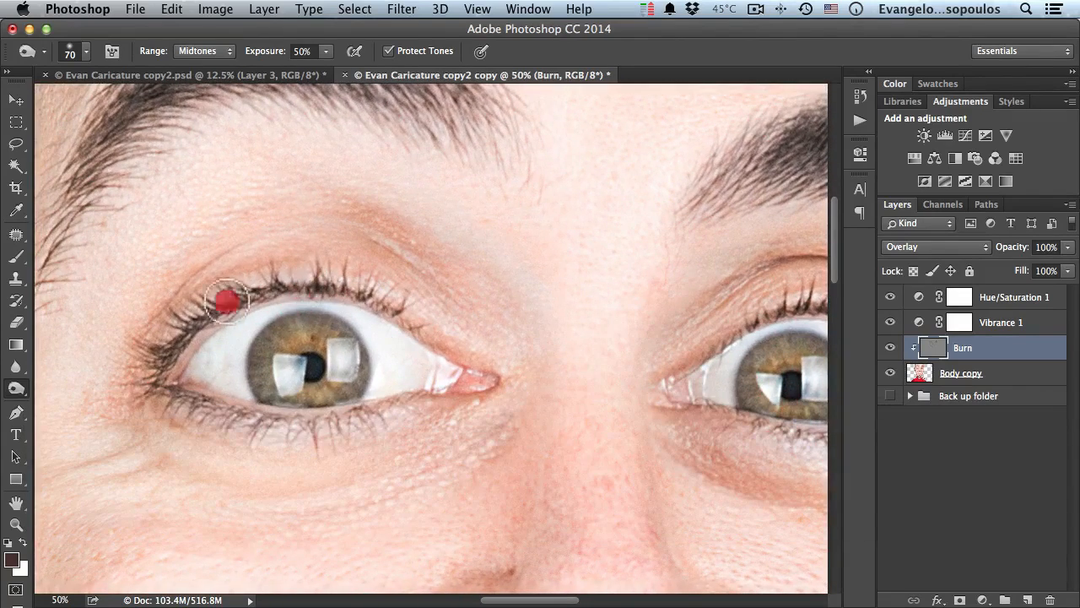
mouse_move(226, 300)
left_mouse_down()
mouse_move(154, 360)
mouse_move(242, 412)
left_mouse_up()
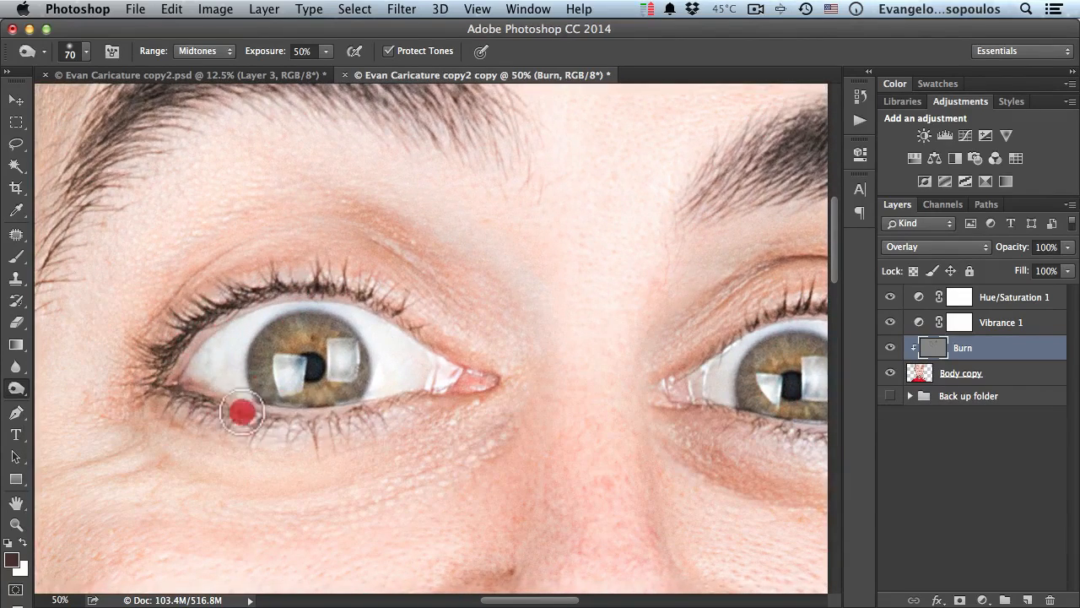
left_click_drag(394, 416, 398, 410)
Burn the inner hollow of the left-hand ear with brush size 70
key("space")
left_click_drag(637, 373, 306, 364)
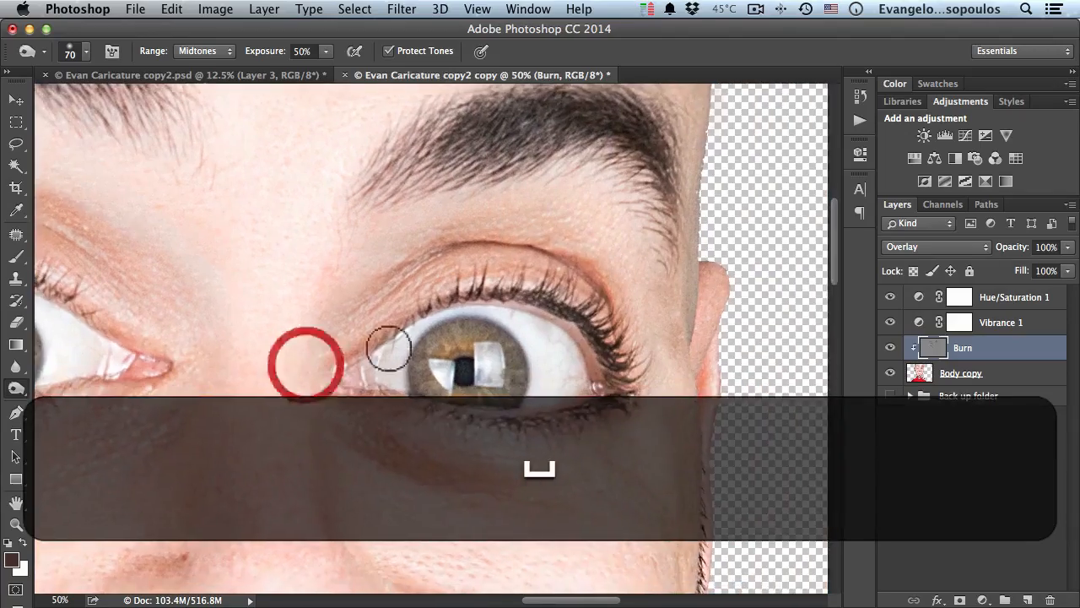
key("space")
left_click_drag(388, 347, 481, 430)
left_click(446, 341, "alt+super")
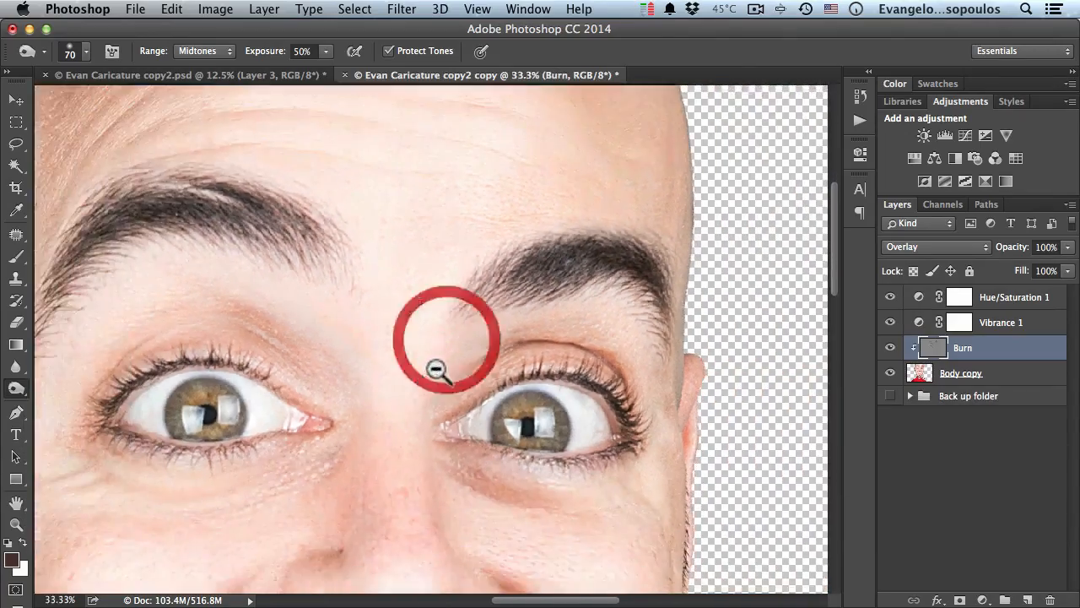
left_click(430, 375, "alt+super")
left_click_drag(400, 413, 571, 283)
left_click_drag(309, 390, 361, 337)
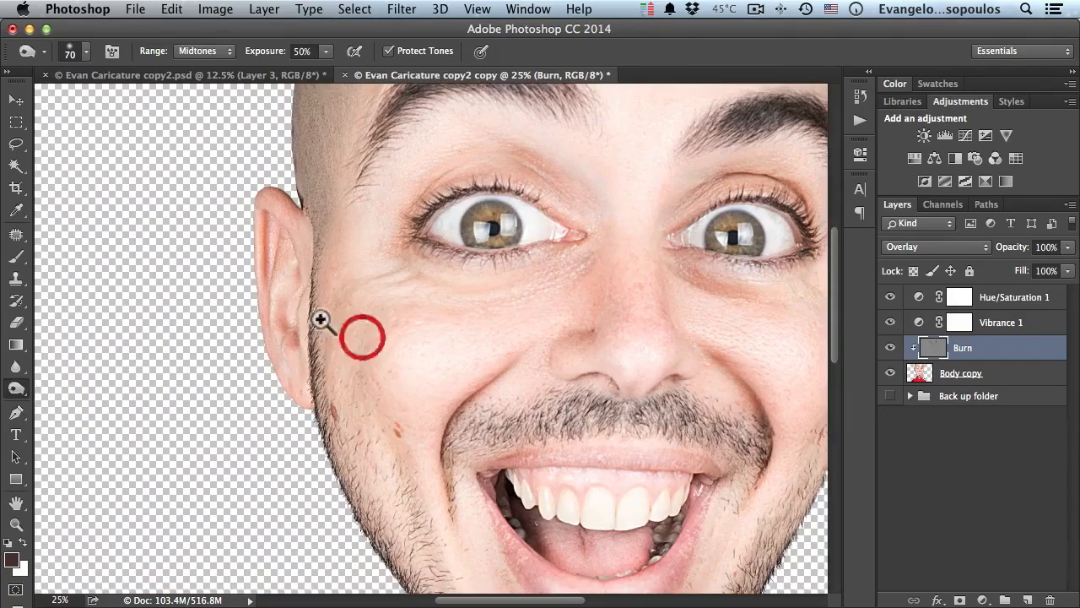
left_click(291, 270, "super")
left_click(282, 240, "super")
left_click_drag(285, 231, 302, 345)
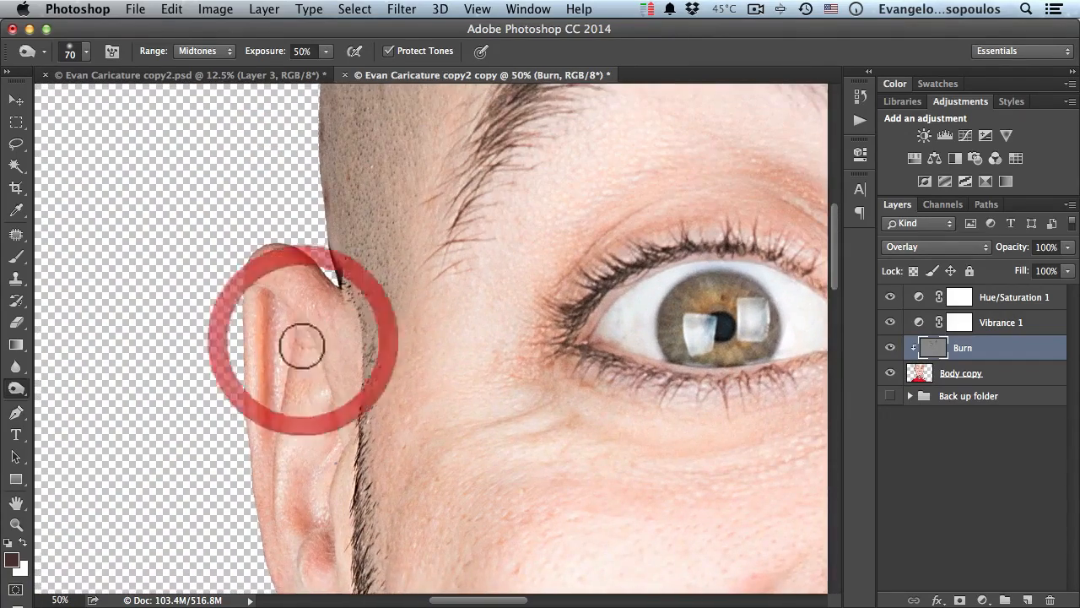
left_click(292, 460)
left_click_drag(292, 460, 274, 498)
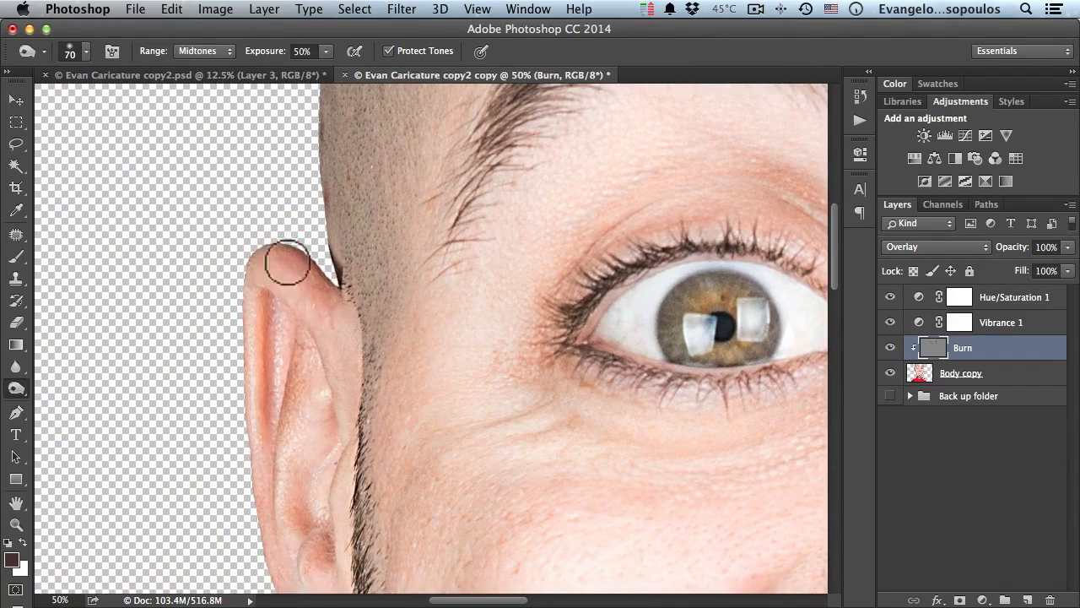
Burn the left-hand ear's outer fold, inner ridges and upper rim down to where it meets the head
left_click_drag(257, 283, 268, 311)
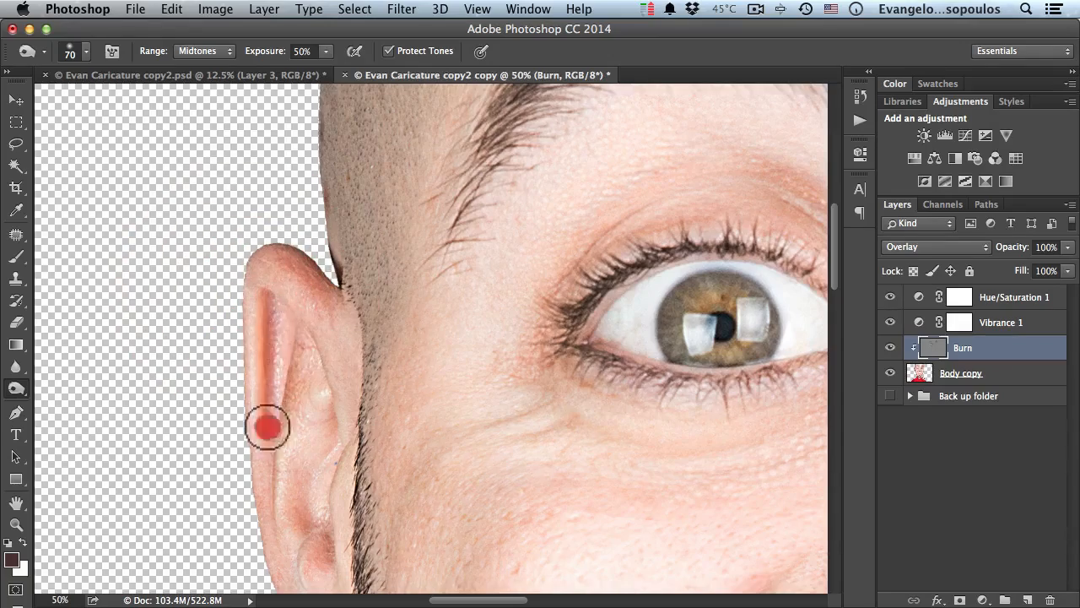
left_click_drag(267, 427, 267, 440)
mouse_move(301, 449)
left_mouse_down()
mouse_move(292, 237)
mouse_move(312, 338)
left_mouse_up()
left_click_drag(318, 391, 309, 313)
mouse_move(265, 270)
left_mouse_down()
mouse_move(309, 368)
mouse_move(331, 368)
left_mouse_up()
Burn around the edge of the left-hand eye's iris with brush size 70
left_click_drag(365, 349, 248, 253)
left_click(525, 328, "alt")
left_click_drag(540, 386, 511, 422)
left_click(490, 259, "super")
left_click(487, 265, "super")
left_click_drag(470, 272, 434, 377)
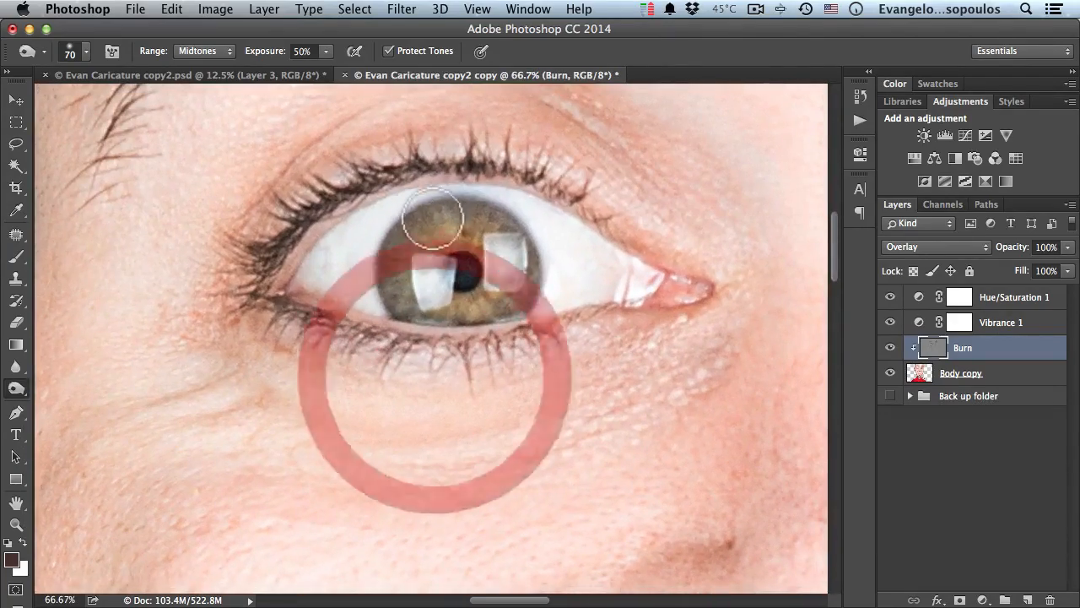
mouse_move(412, 231)
left_mouse_down()
mouse_move(391, 289)
mouse_move(398, 297)
left_mouse_up()
mouse_move(410, 230)
left_mouse_down()
mouse_move(514, 244)
mouse_move(528, 274)
left_mouse_up()
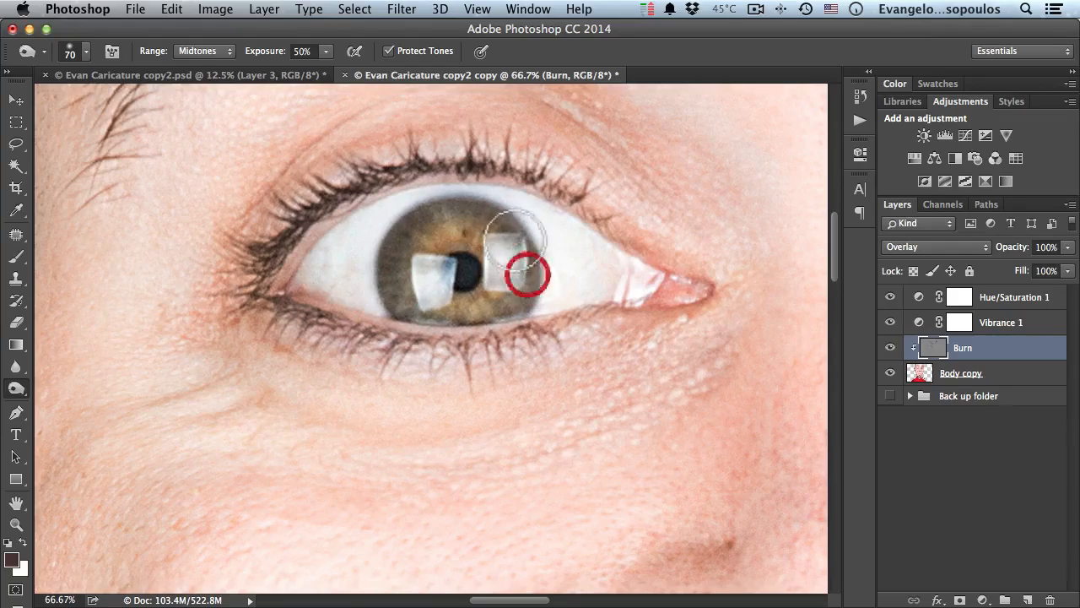
left_click_drag(496, 316, 493, 316)
left_click_drag(414, 303, 420, 321)
Burn around the edge of the right-hand eye's iris with brush size 70
left_click_drag(522, 346, 169, 305)
left_click_drag(569, 313, 304, 325)
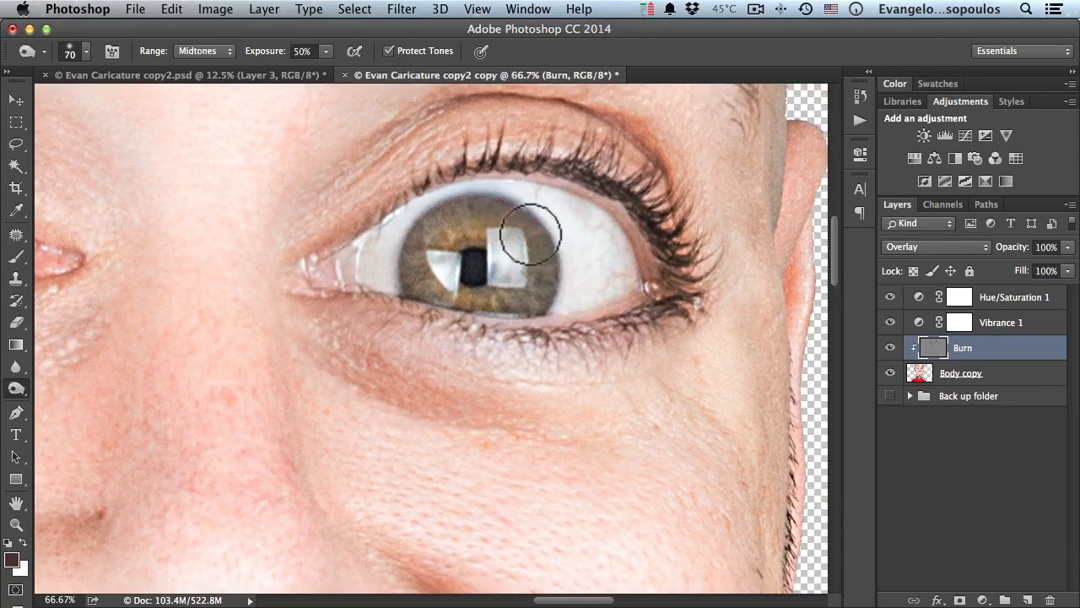
mouse_move(540, 233)
left_mouse_down()
mouse_move(549, 284)
mouse_move(536, 322)
mouse_move(411, 297)
left_mouse_up()
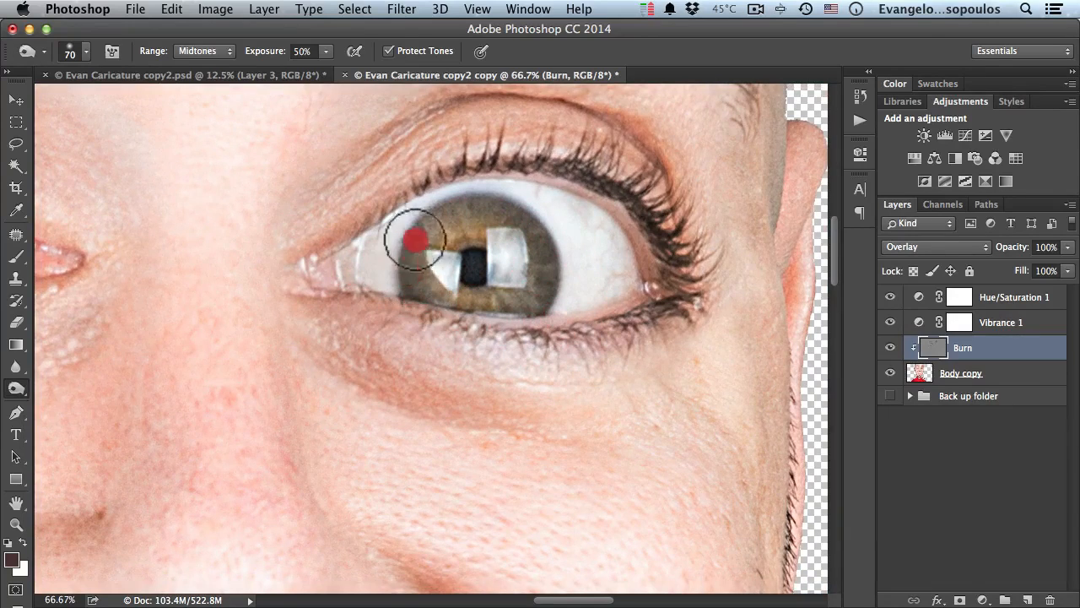
left_click_drag(476, 201, 496, 203)
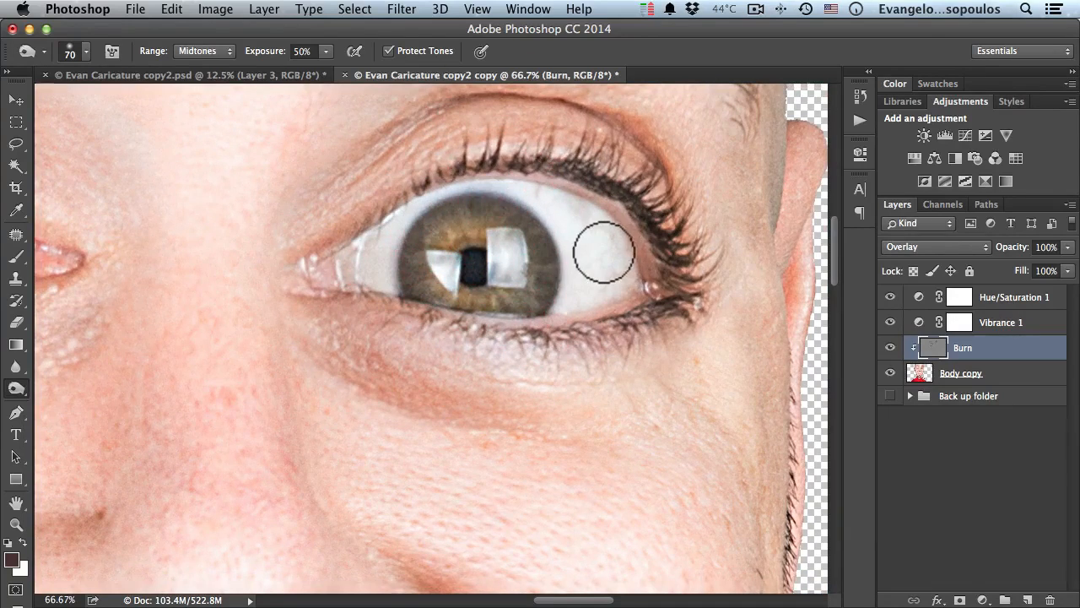
Burn the lower lash line of the right-hand eye with brush size 35
key("bracketright")
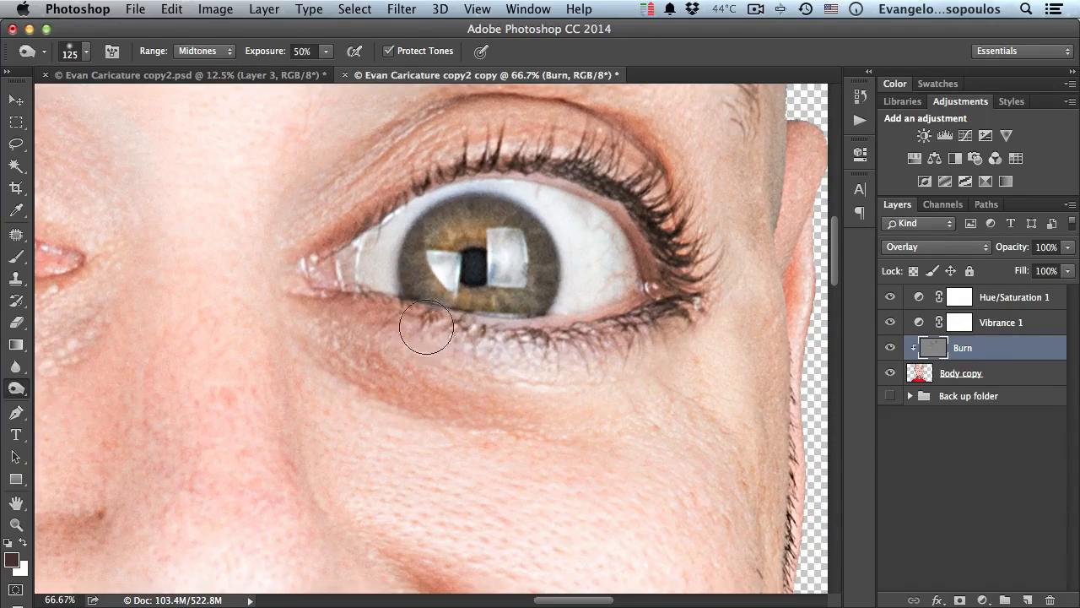
left_click(449, 306, "super")
key("bracketleft")
key("bracketleft")
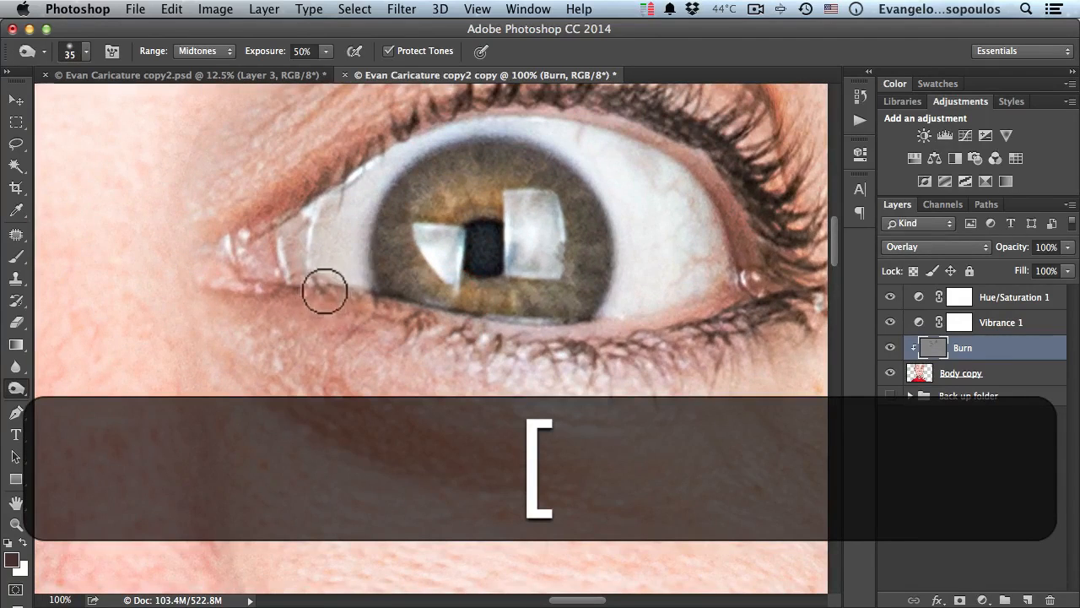
left_click_drag(371, 300, 495, 331)
left_click_drag(584, 335, 663, 334)
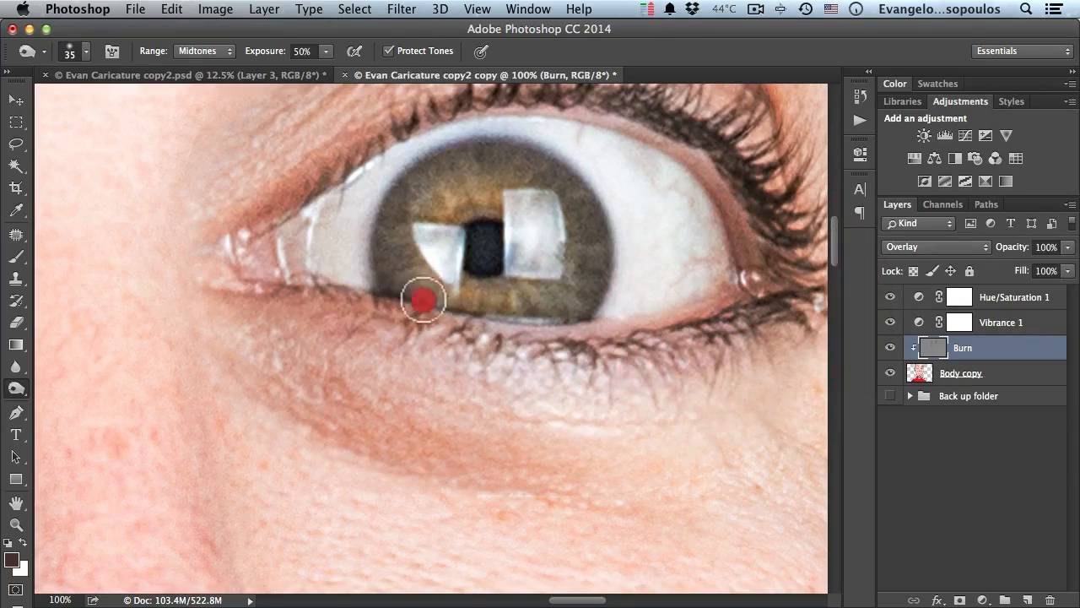
Burn the lower lid edge of the left-hand eye with brush size 35
key("space")
left_click_drag(285, 304, 731, 343)
left_click_drag(173, 318, 675, 348)
mouse_move(525, 359)
left_mouse_down()
mouse_move(393, 351)
mouse_move(481, 347)
mouse_move(448, 354)
mouse_move(571, 332)
left_mouse_up()
Toggle the Burn layer's visibility repeatedly to compare the whole portrait with and without the burned shadows
key("space")
left_click(567, 369, "alt")
left_click(573, 372, "alt")
left_click(574, 375, "alt")
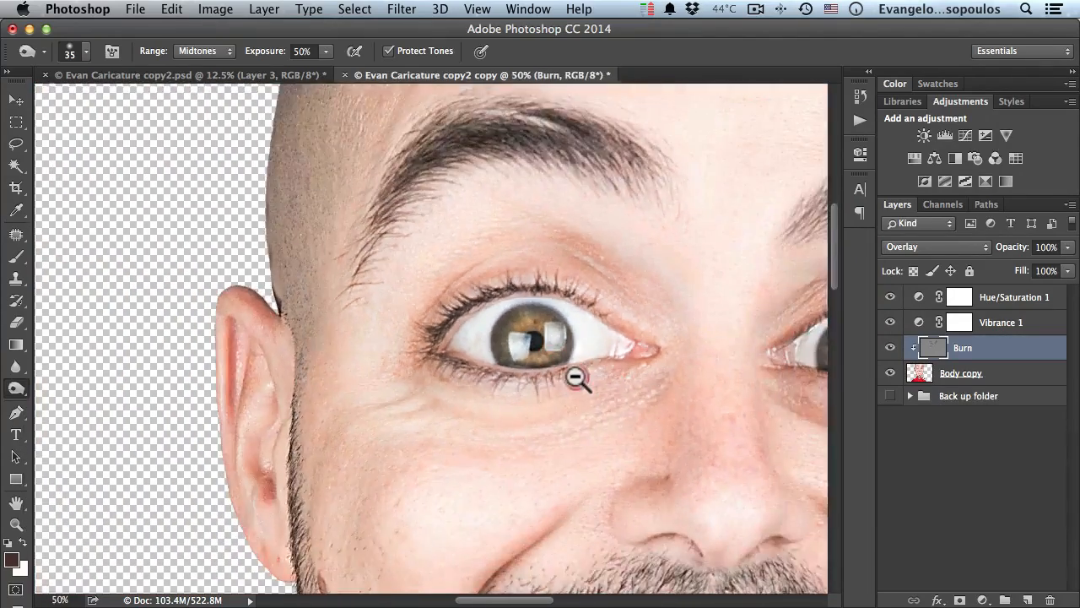
left_click(577, 379, "alt")
left_click(577, 380, "alt")
left_click(576, 382, "alt")
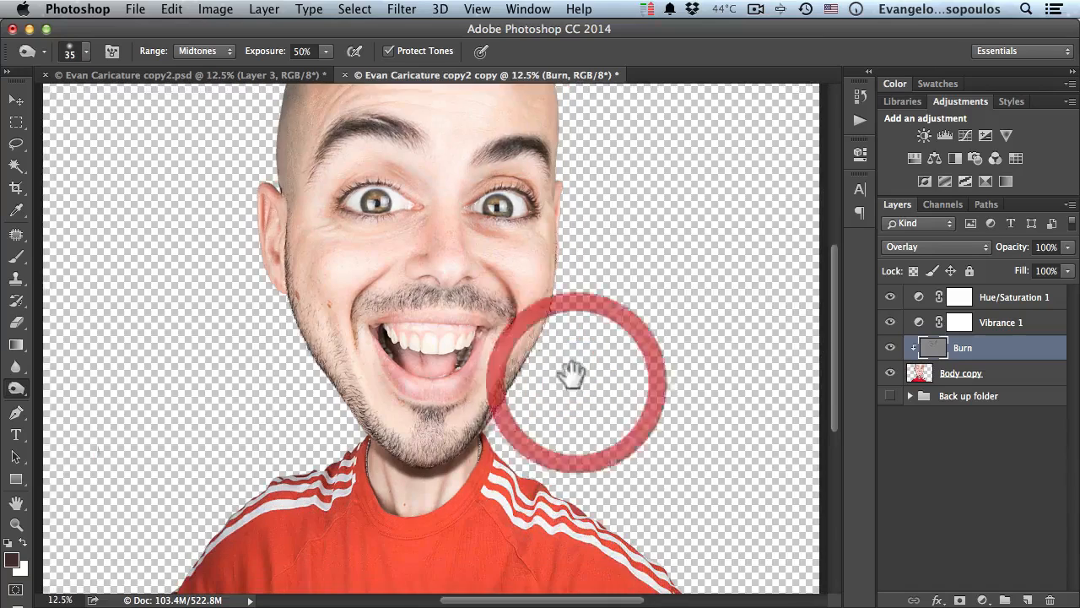
left_click(890, 348)
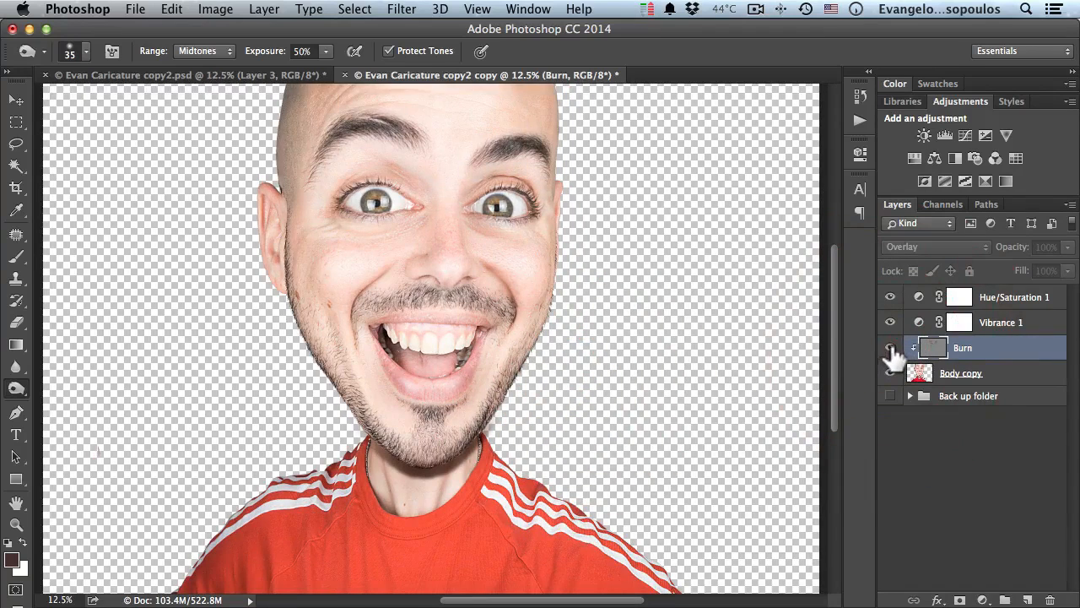
left_click(891, 348)
left_click(890, 347)
left_click(890, 348)
left_click(891, 348)
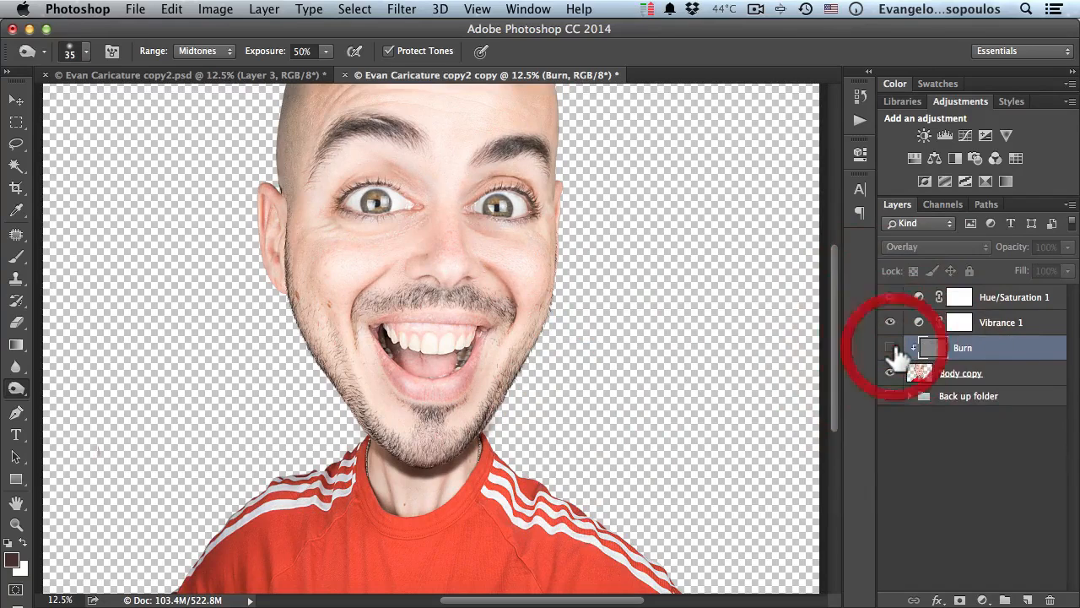
left_click(890, 347)
left_click(890, 347)
left_click(890, 348)
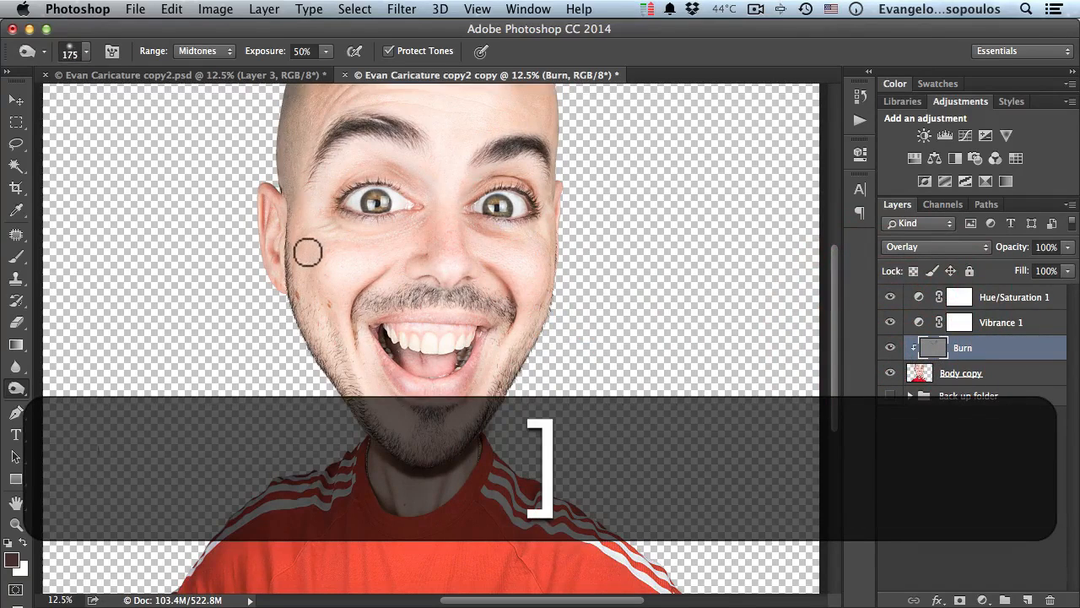
Burn both sides of the jaw and the outer cheeks with an enlarged brush
left_click_drag(320, 313, 347, 388)
left_click_drag(530, 310, 511, 373)
left_click_drag(491, 252, 518, 286)
left_click_drag(340, 256, 339, 256)
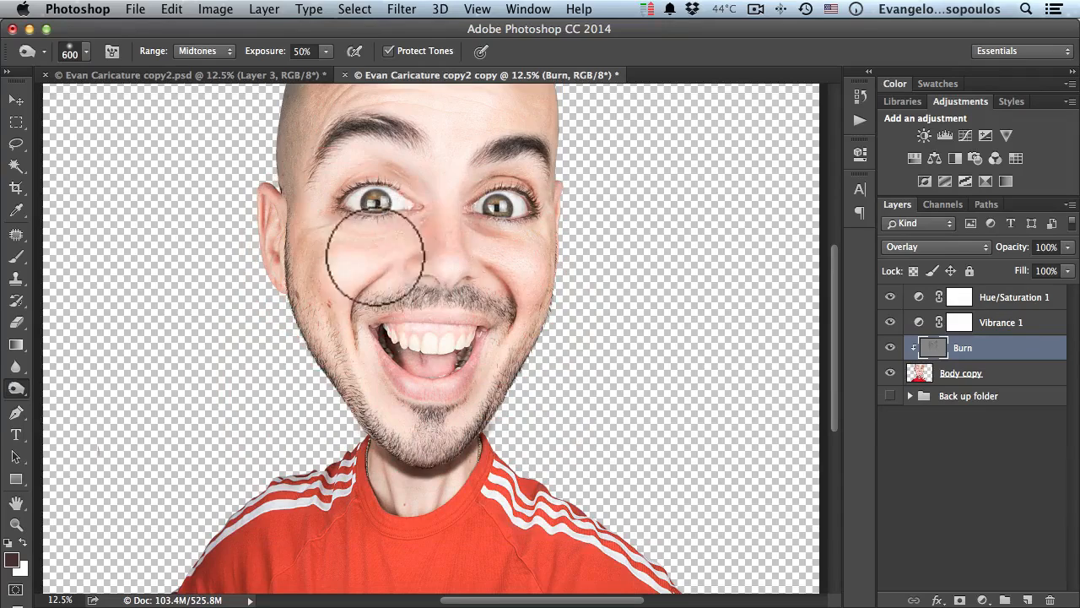
Burn the left-hand cheek, the nose and the area between the eyebrows with brush size 600
left_click(376, 254)
left_click(454, 260)
left_click(437, 144)
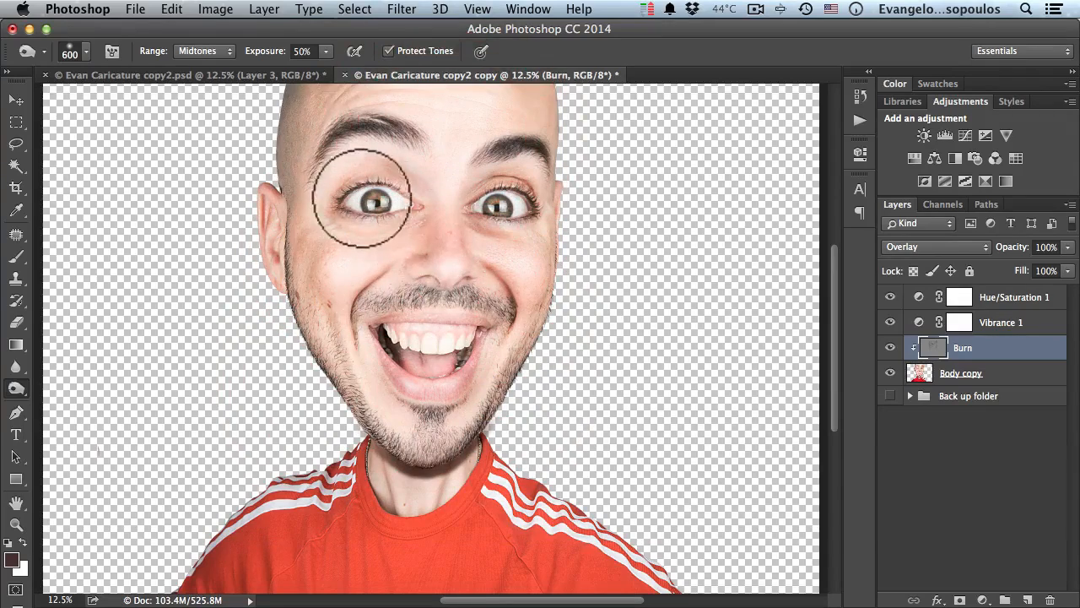
Burn the forehead wrinkle above the left-hand eyebrow with brush size 40
key("super+space")
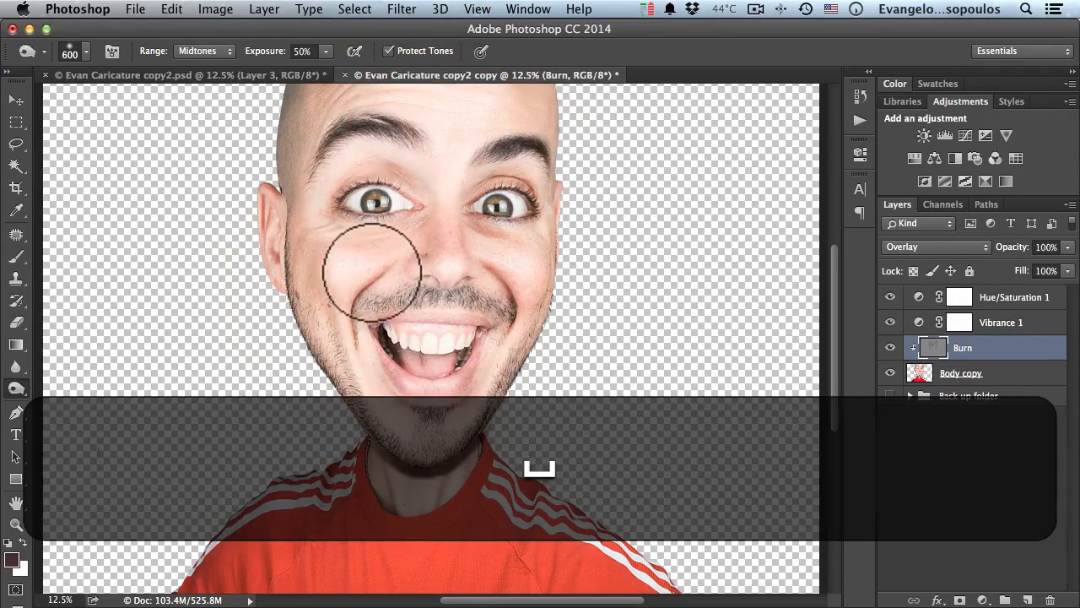
left_click(382, 169, "super")
left_click(383, 160, "super")
left_click(381, 154, "super")
left_click_drag(385, 155, 416, 389)
left_click(456, 283, "super")
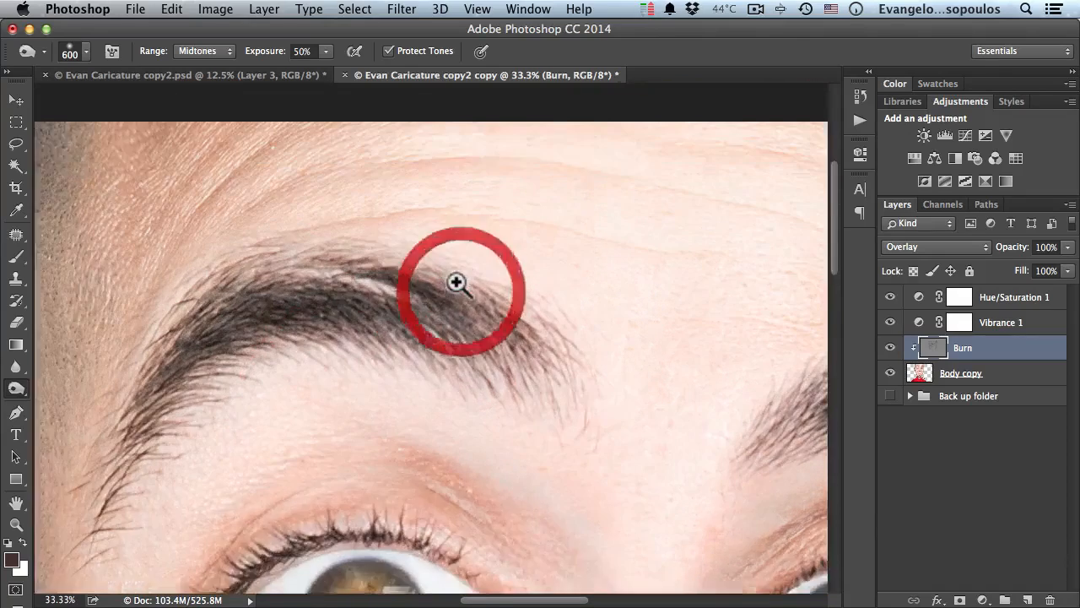
key("bracketleft")
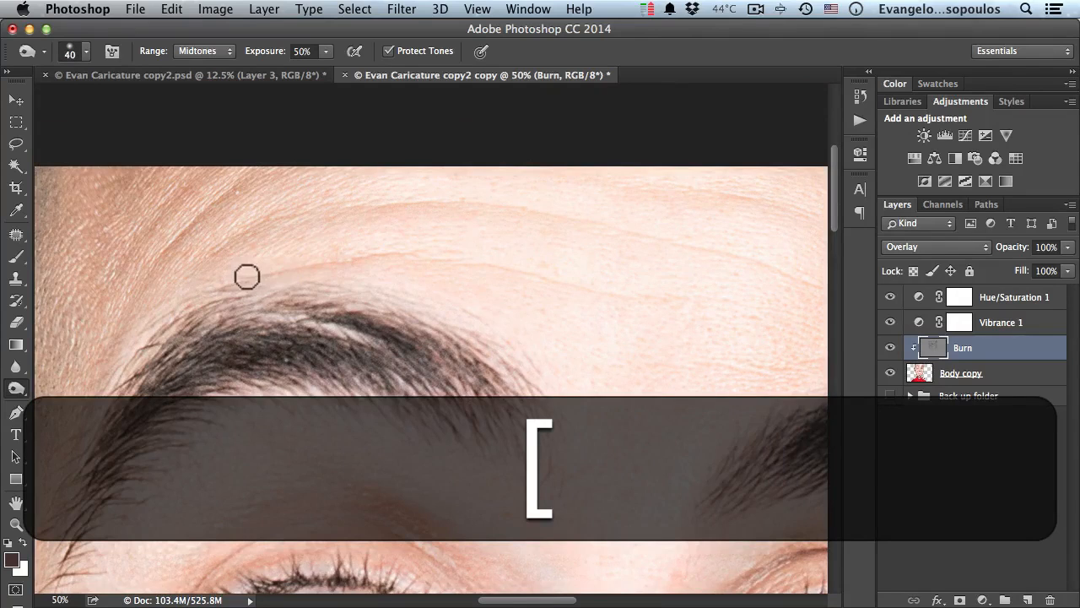
left_click_drag(378, 261, 367, 258)
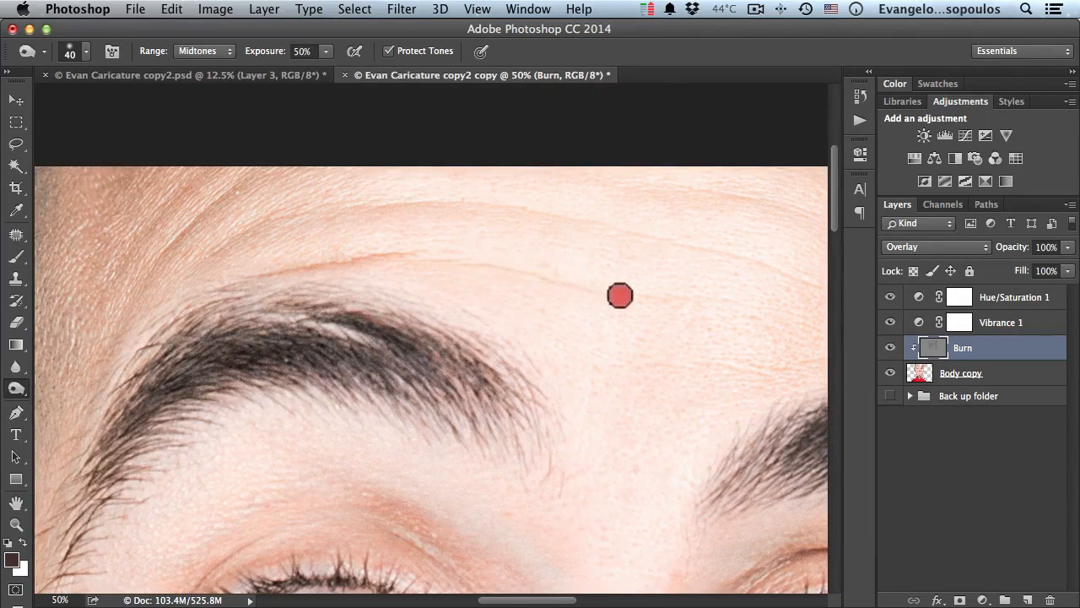
Burn the wrinkles across the middle and right-hand side of the forehead
key("space")
left_click_drag(625, 309, 410, 296)
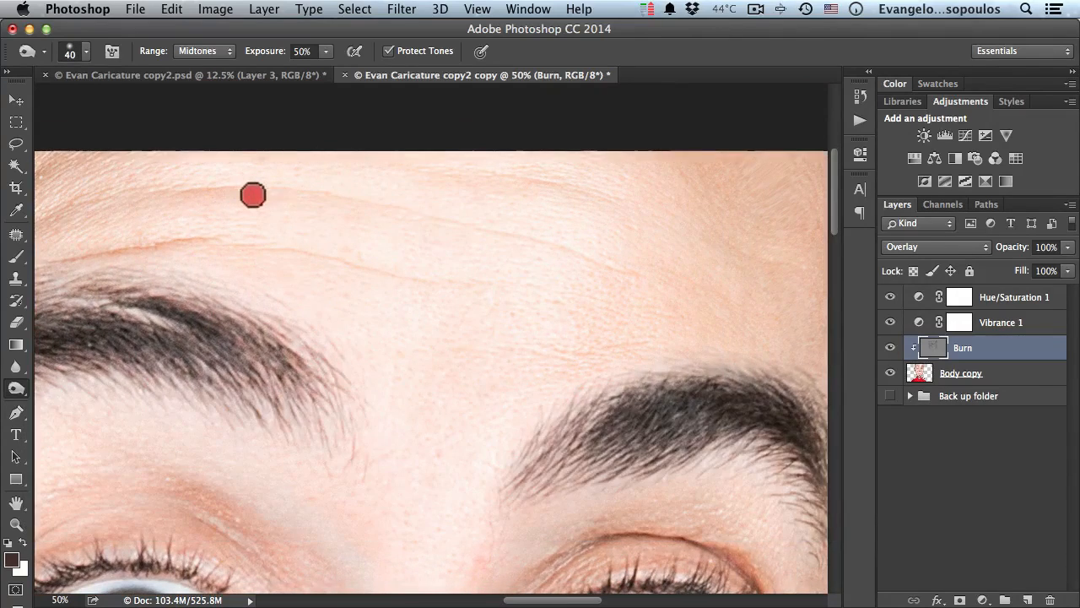
left_click_drag(604, 265, 630, 280)
left_click_drag(529, 353, 660, 343)
key("space")
mouse_move(439, 369)
left_mouse_down()
mouse_move(463, 278)
mouse_move(435, 355)
left_mouse_up()
key("space")
mouse_move(421, 251)
left_mouse_down()
mouse_move(506, 449)
mouse_move(507, 439)
left_mouse_up()
left_click_drag(544, 239, 740, 282)
Burn the forehead creases near the left-hand temple, outside the eyebrow
key("space")
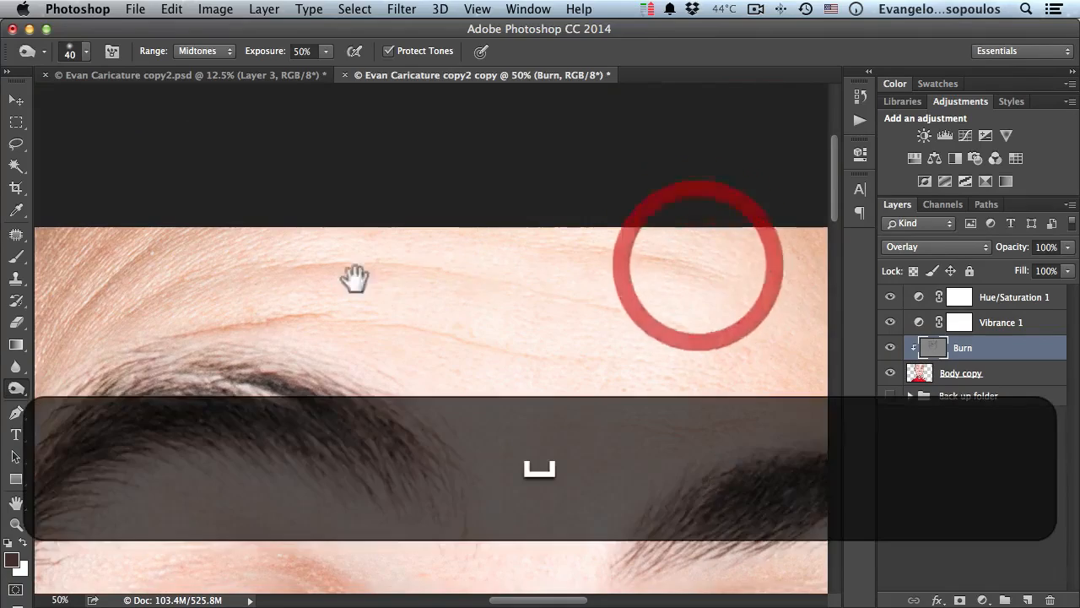
left_click_drag(355, 277, 574, 267)
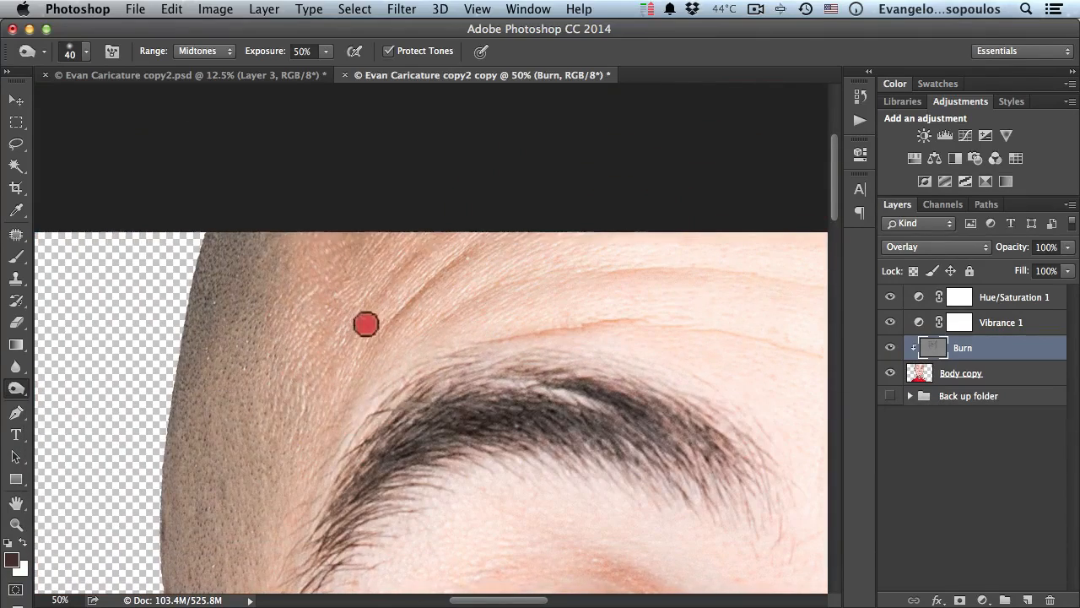
left_click_drag(360, 273, 322, 341)
key("space")
left_click_drag(373, 369, 317, 256)
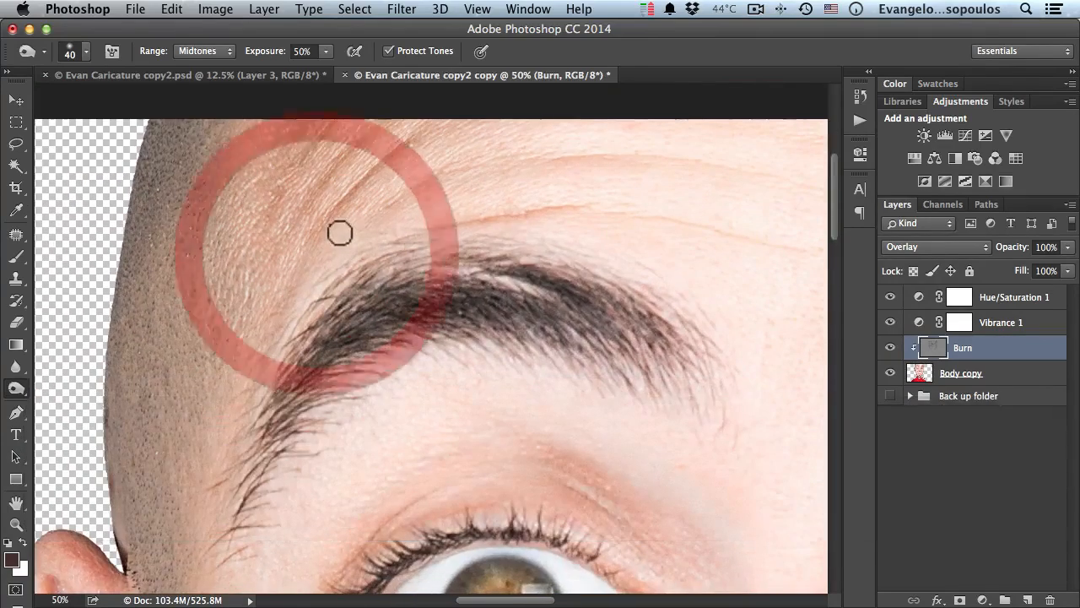
left_click(350, 306, "alt")
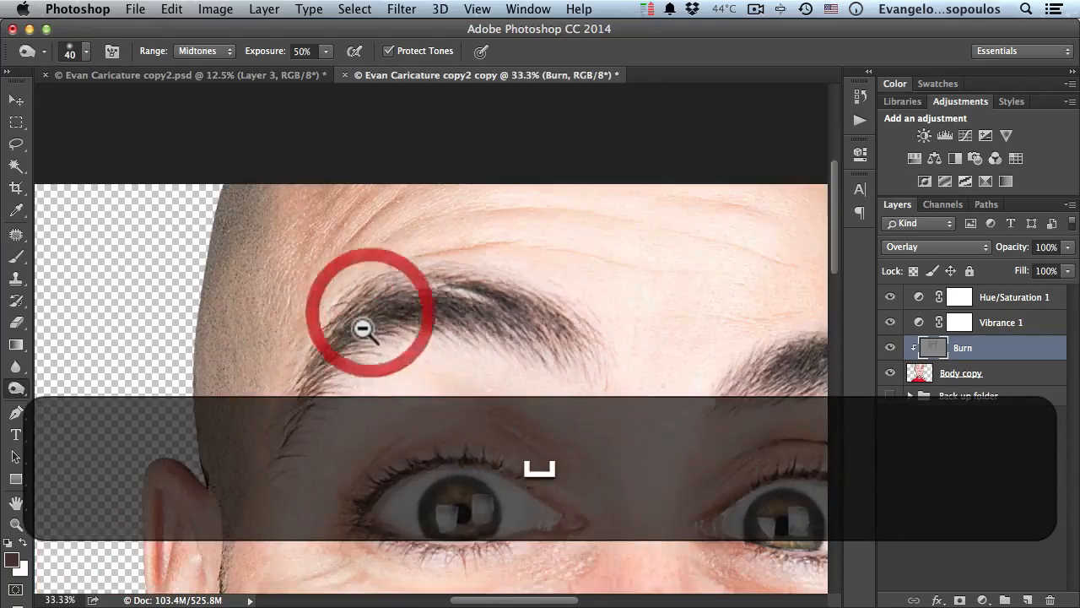
left_click(362, 325, "alt")
left_click(370, 333, "alt")
left_click_drag(405, 248, 400, 231)
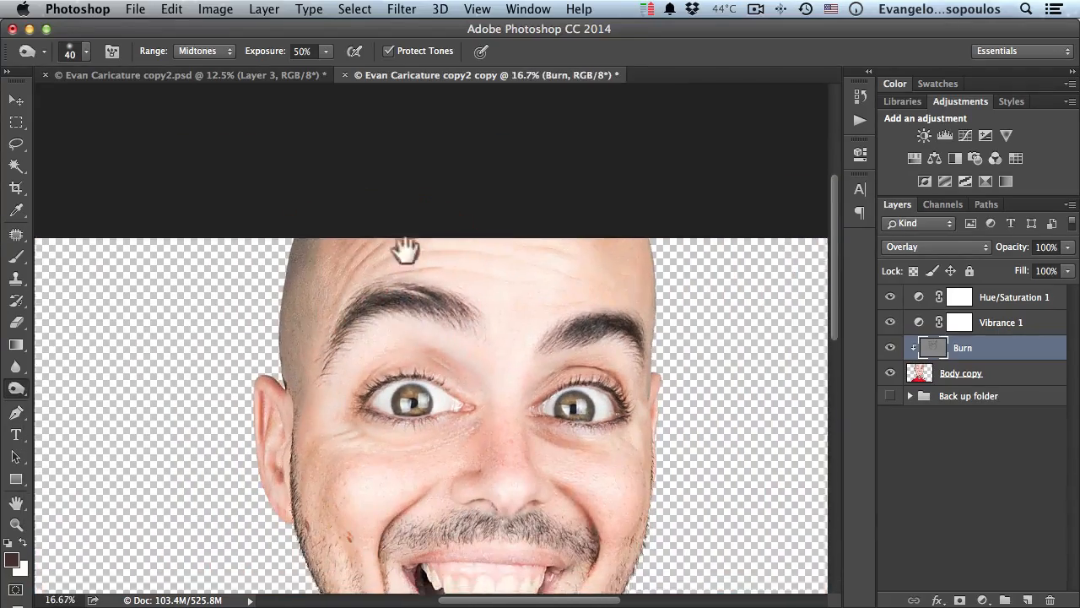
Burn the fine wrinkles below the left-hand eye and its outer corner
left_click(352, 367, "ctrl")
left_click(353, 367, "ctrl")
left_click(347, 364, "ctrl")
left_click(351, 330, "ctrl")
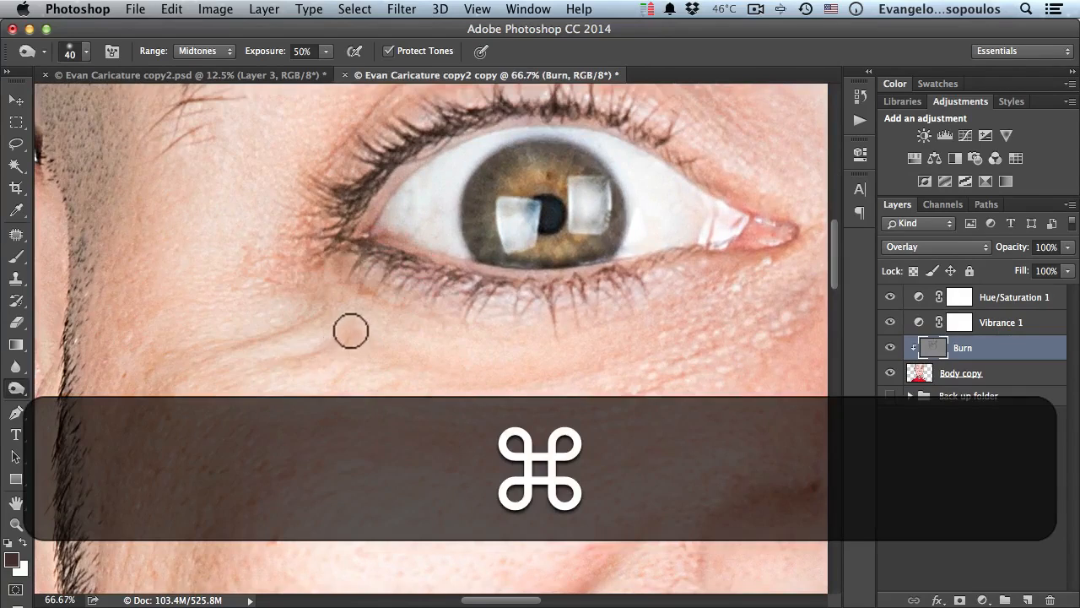
key("space")
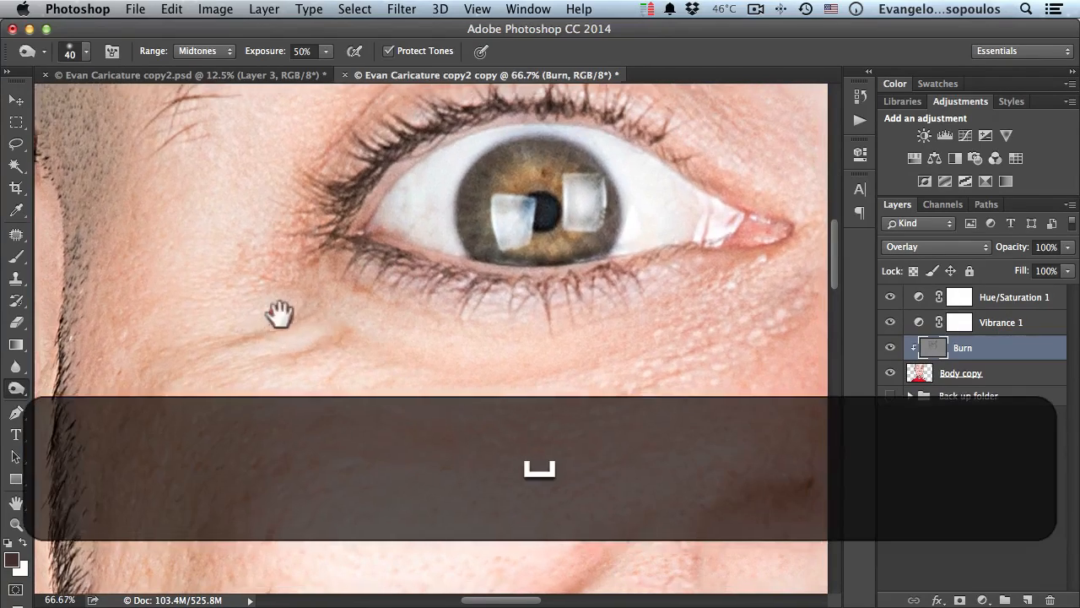
left_click_drag(278, 312, 251, 307)
left_click_drag(542, 346, 294, 372)
mouse_move(324, 281)
left_mouse_down()
mouse_move(480, 290)
mouse_move(267, 272)
left_mouse_up()
Inspect the right-hand eye area, and toggle the Burn layer's visibility to compare the face with and without the burned wrinkles
key("space")
left_click_drag(474, 280, 226, 272)
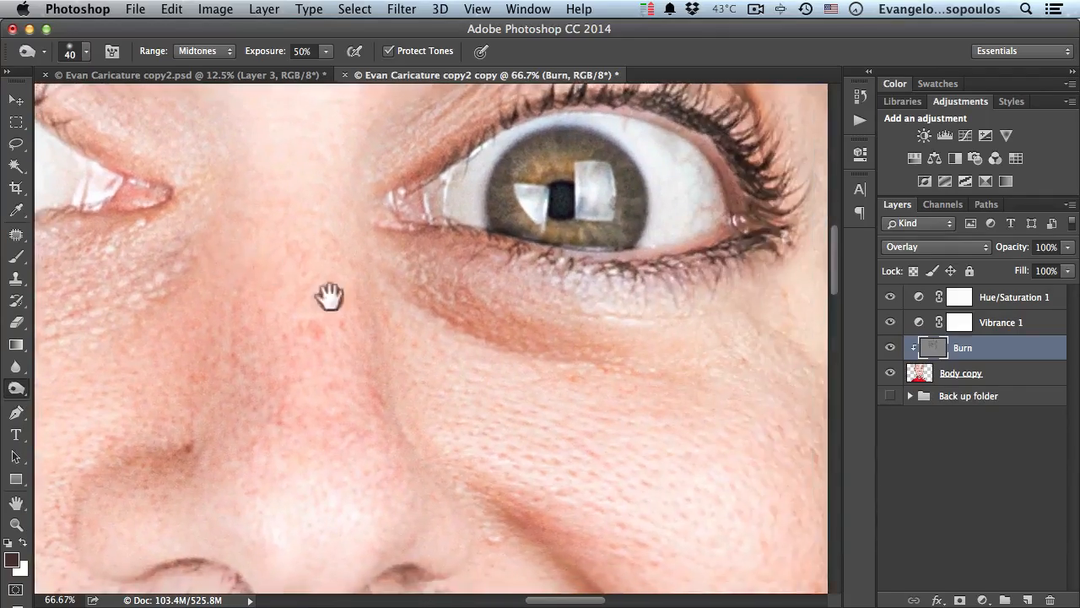
left_click_drag(328, 296, 405, 273)
left_click(398, 285, "alt")
left_click(389, 291, "alt")
left_click(386, 295, "alt")
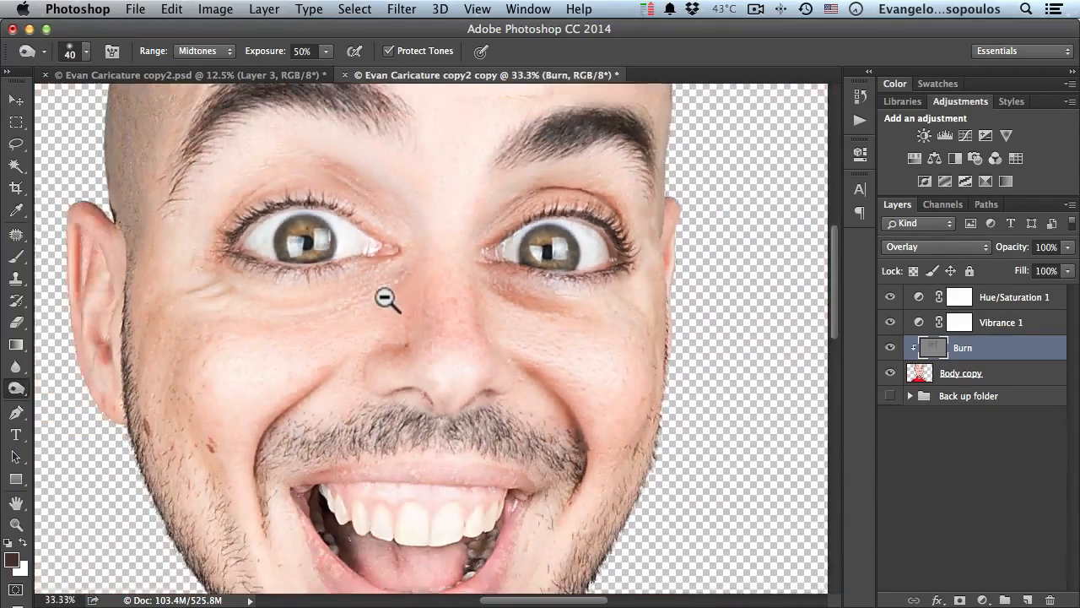
left_click(382, 301, "alt")
left_click(382, 302, "alt")
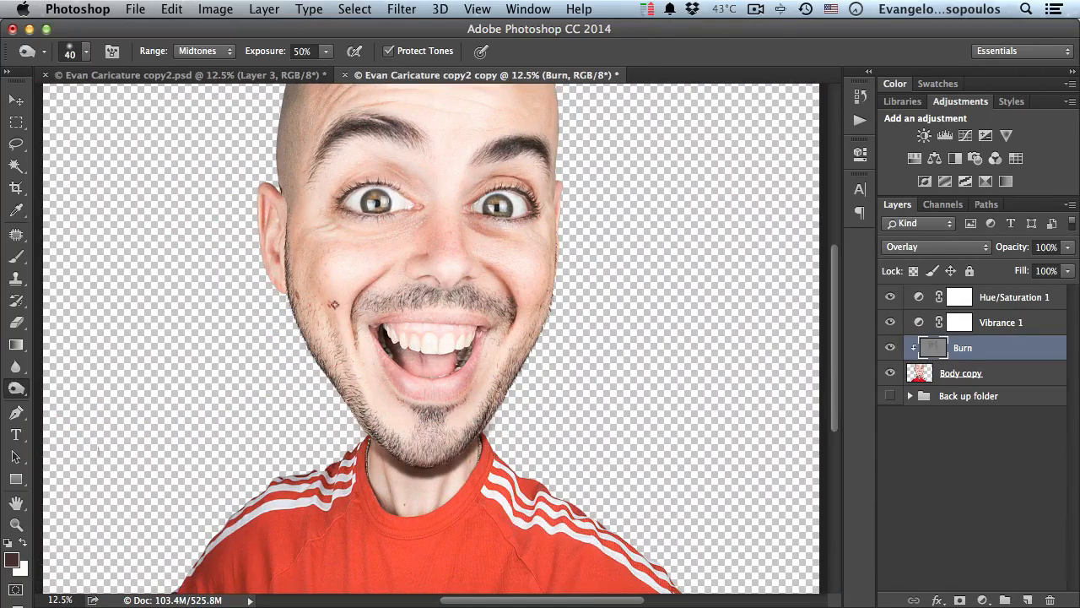
left_click(890, 347)
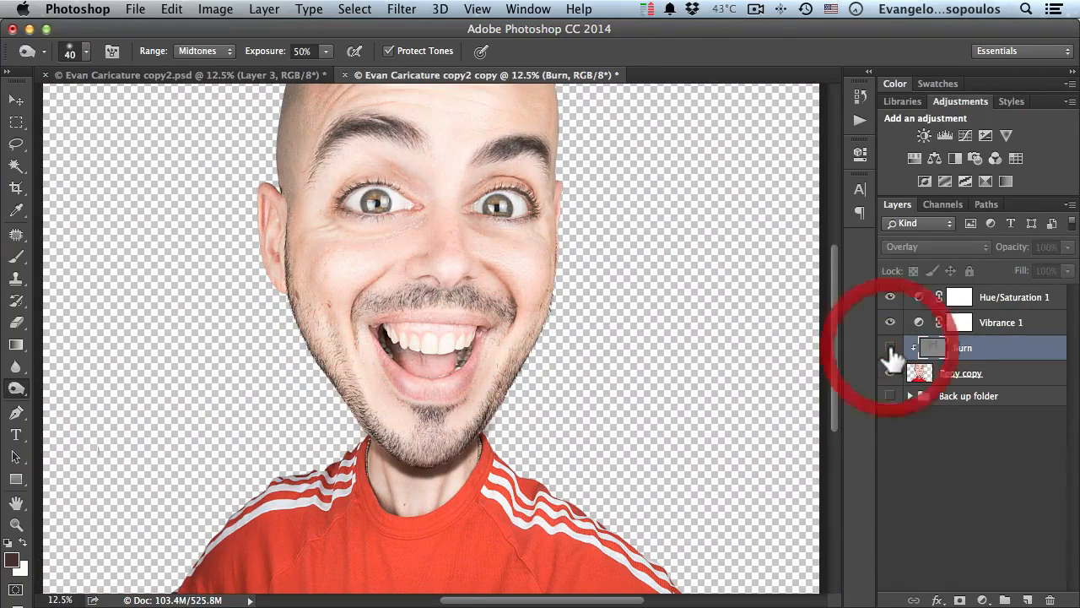
left_click(890, 347)
left_click(890, 346)
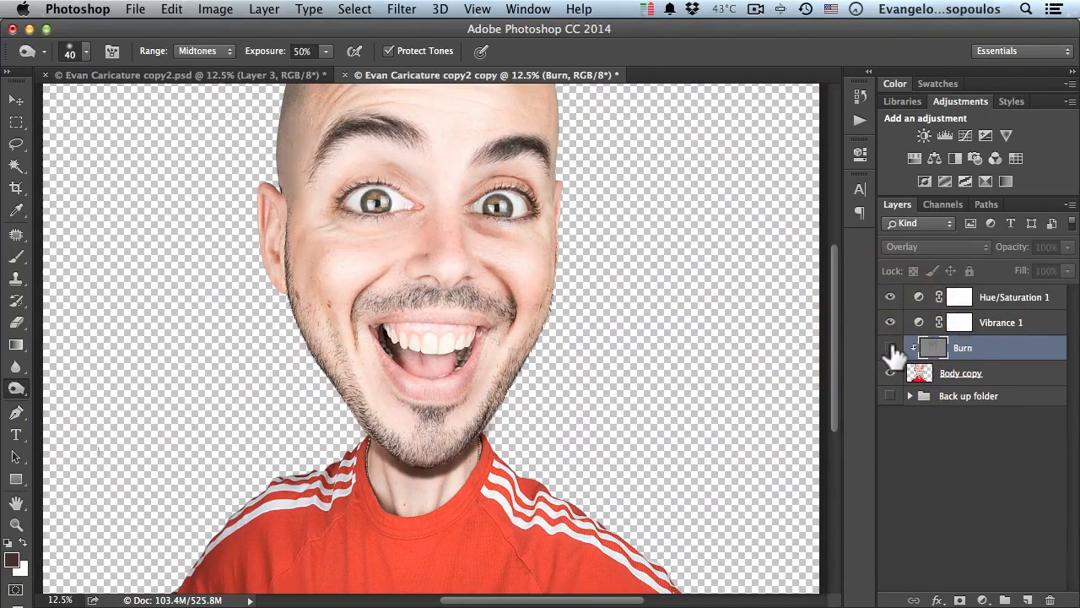
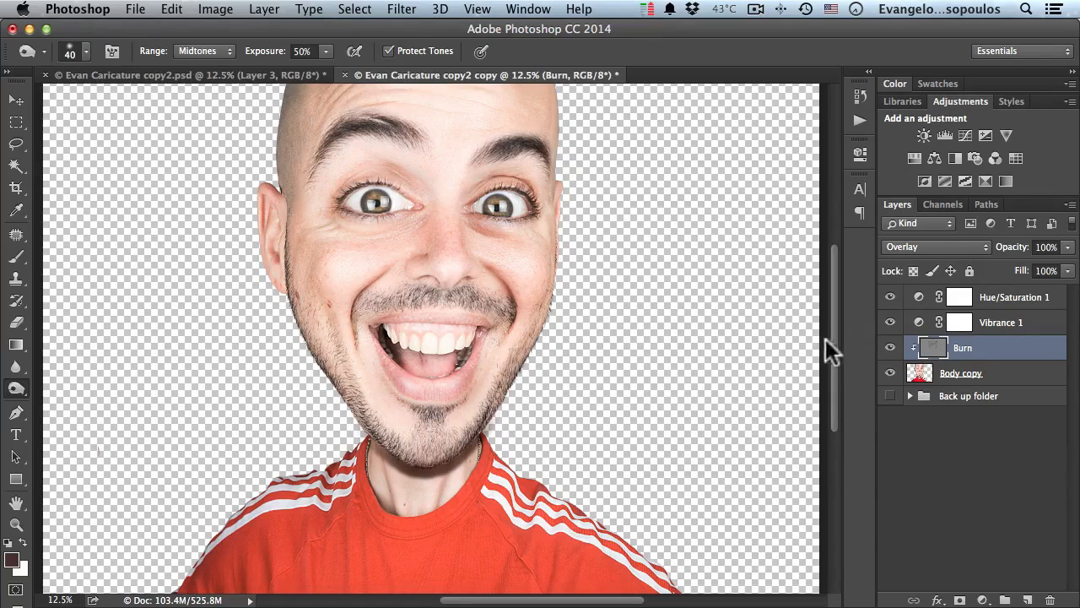
Create a clipped layer named Dodge above the Burn layer, in Overlay mode and filled with 50% gray
left_click(262, 12)
mouse_move(267, 29)
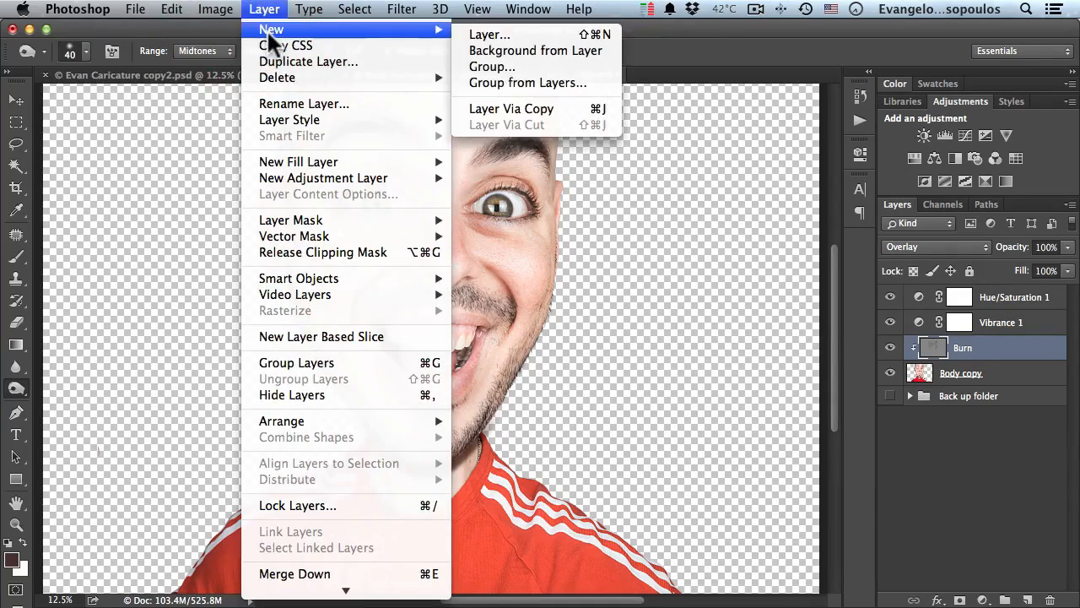
left_click(490, 35)
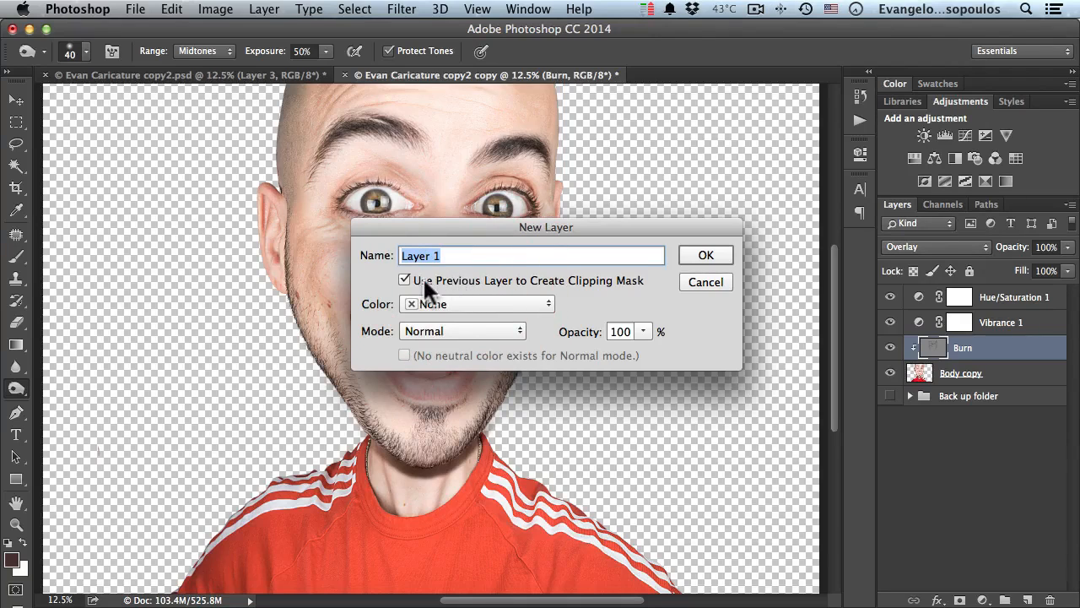
type("Dodge")
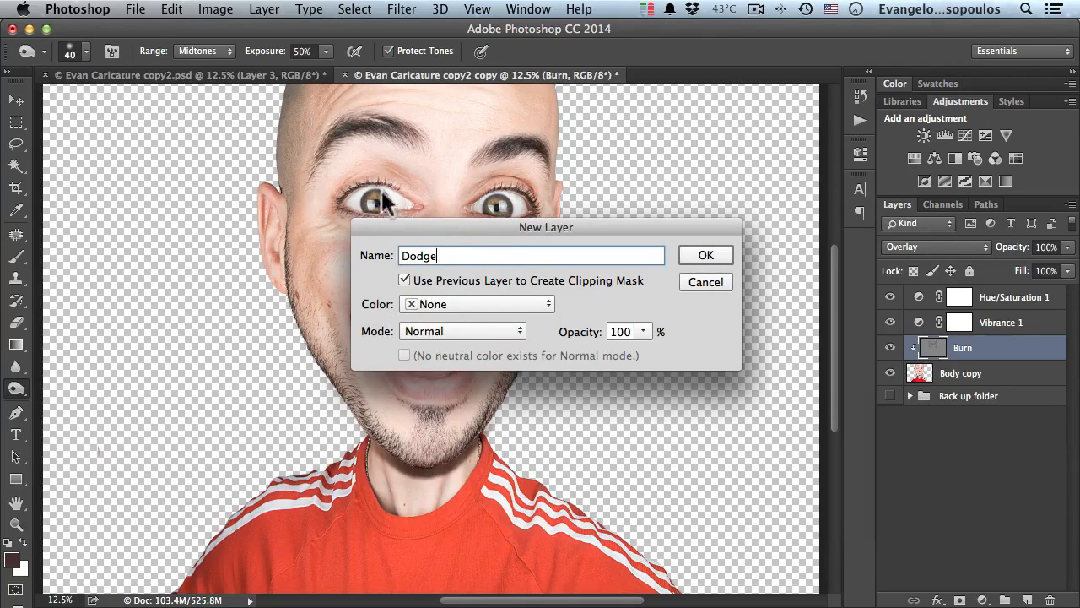
left_click_drag(431, 228, 582, 198)
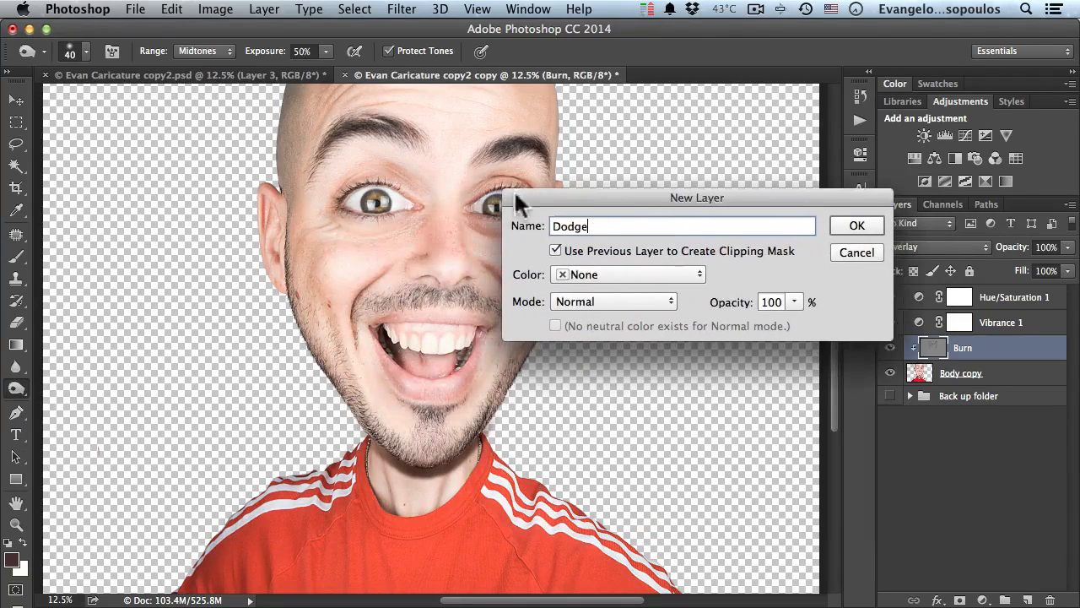
left_click(601, 301)
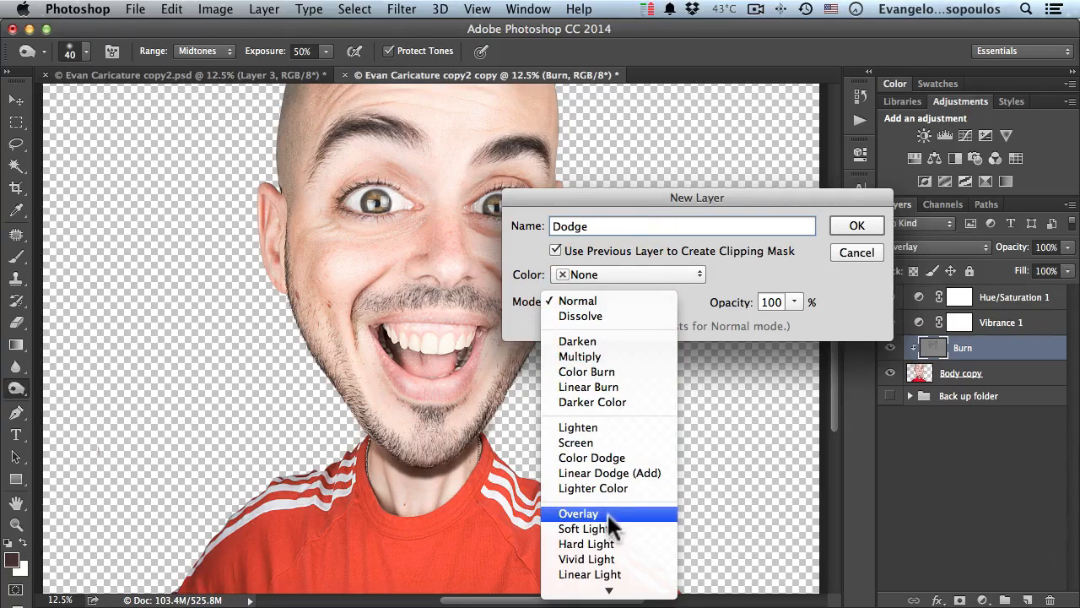
left_click(606, 512)
left_click(672, 326)
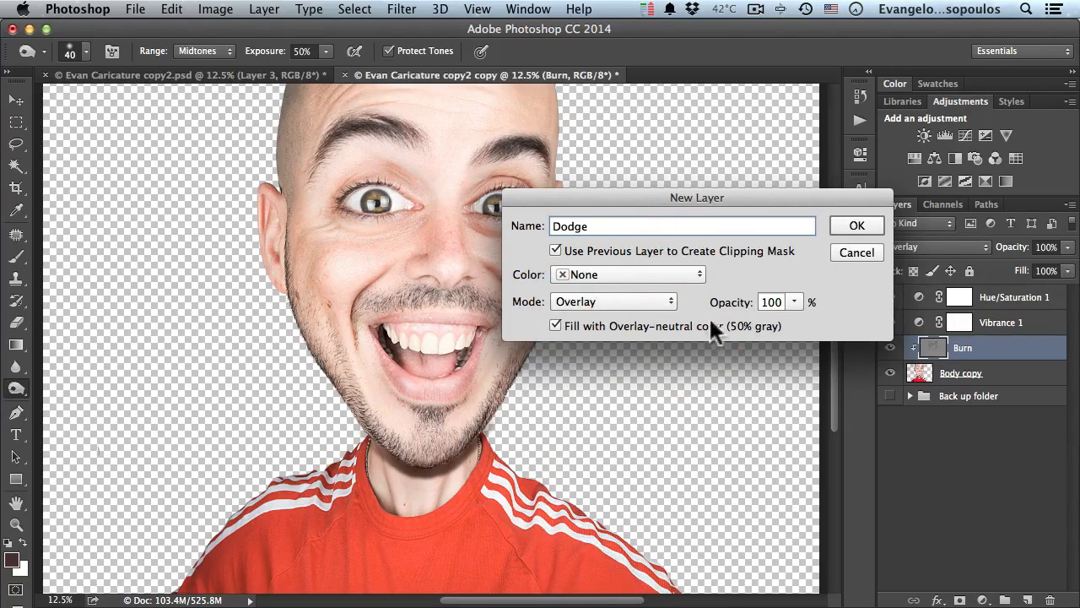
left_click(857, 227)
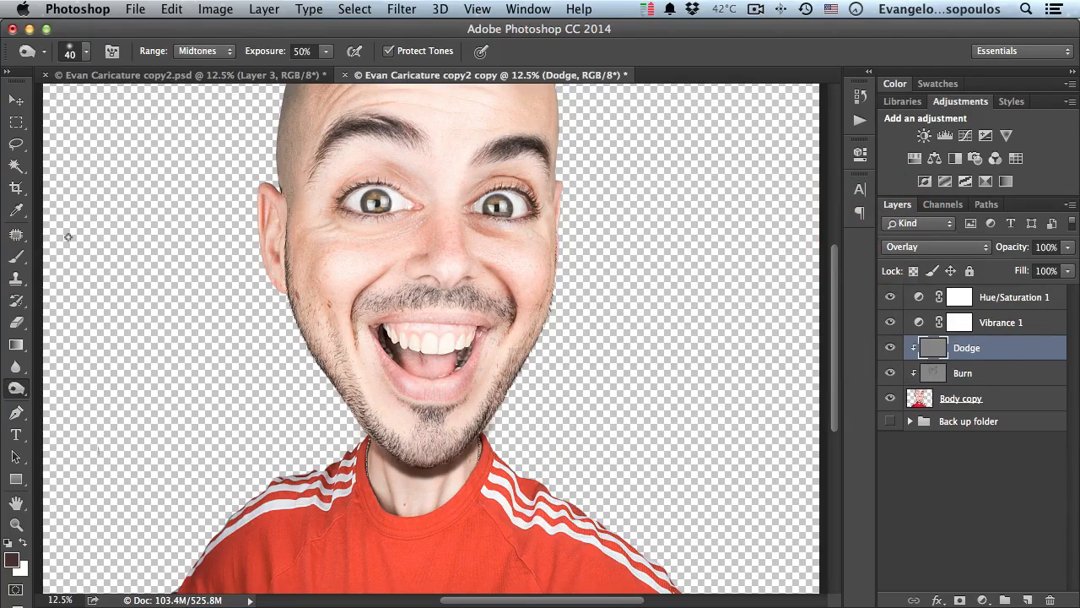
Lighten the left-hand cheek on the Dodge layer using the Dodge tool with brush size 300
left_click_drag(19, 390, 66, 381)
left_click(48, 30)
left_click(356, 290, "super")
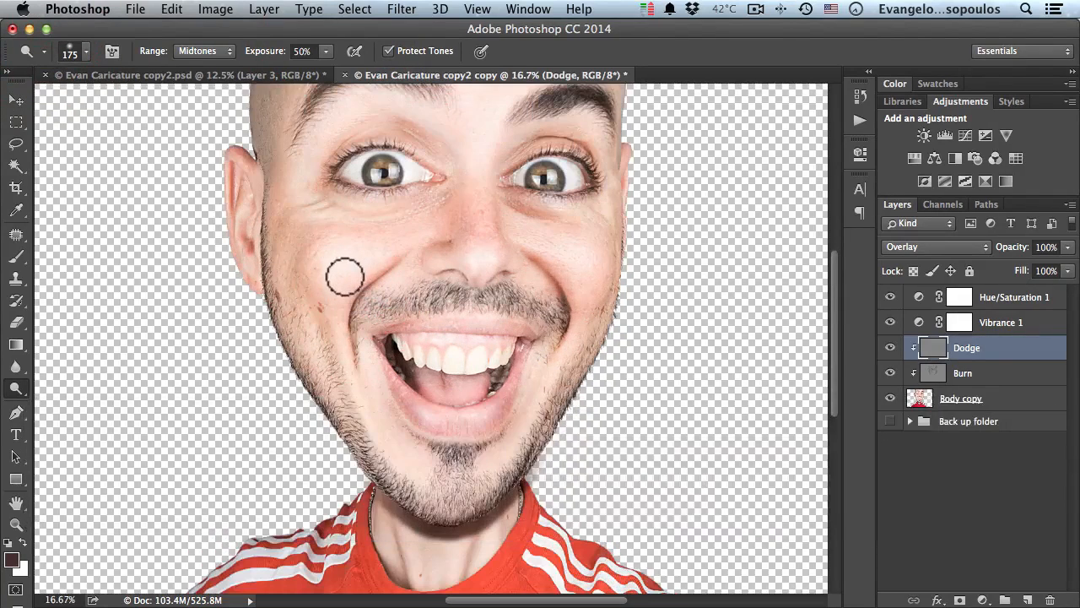
key("bracketright")
key("bracketright")
key("bracketright")
key("bracketleft")
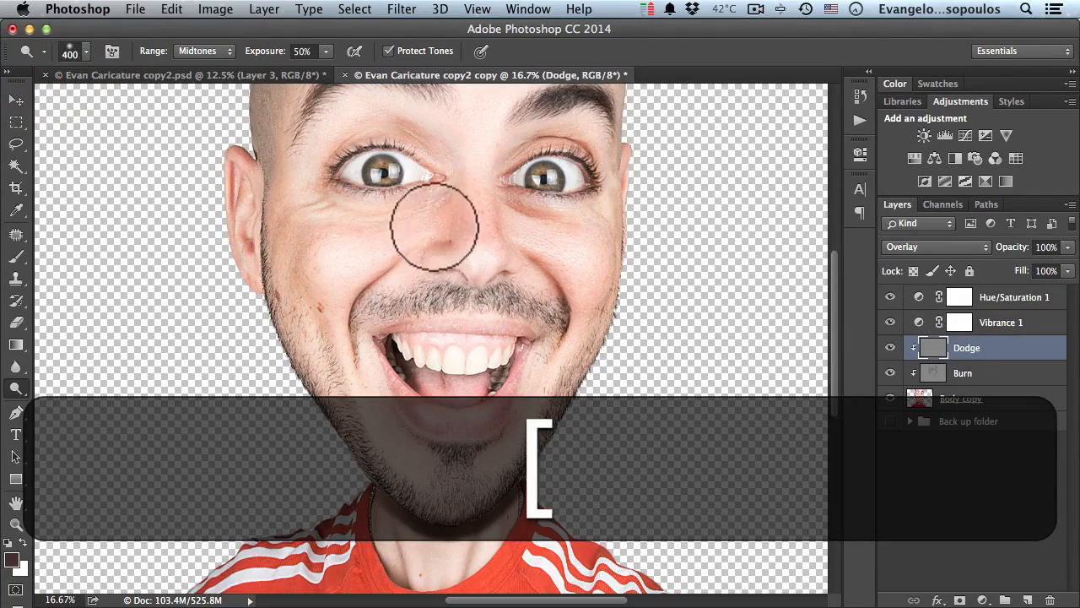
left_click_drag(346, 255, 417, 226)
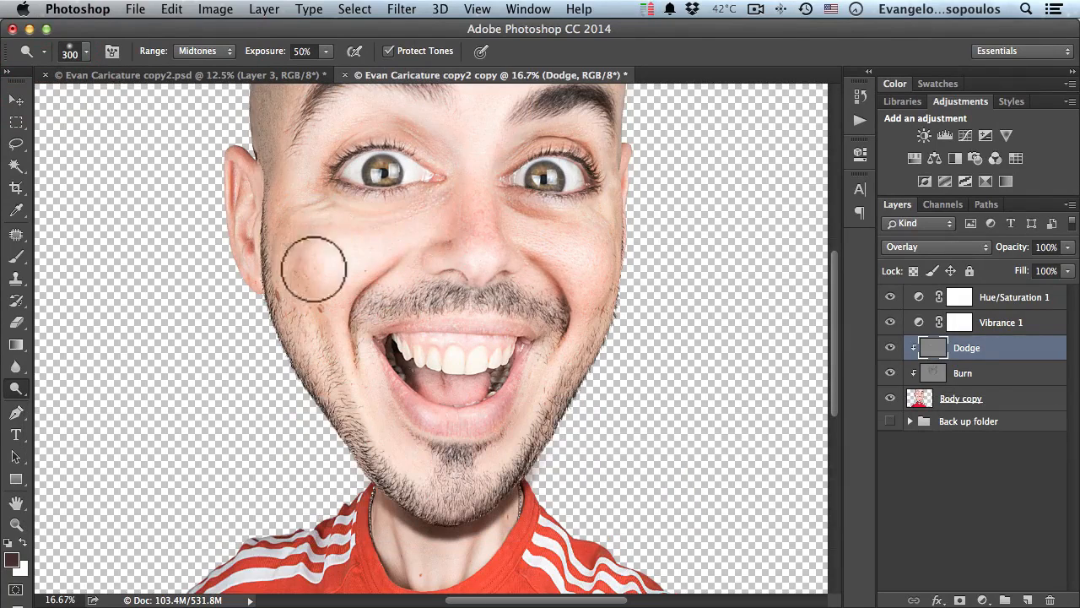
left_click_drag(313, 268, 291, 297)
left_click_drag(349, 276, 332, 304)
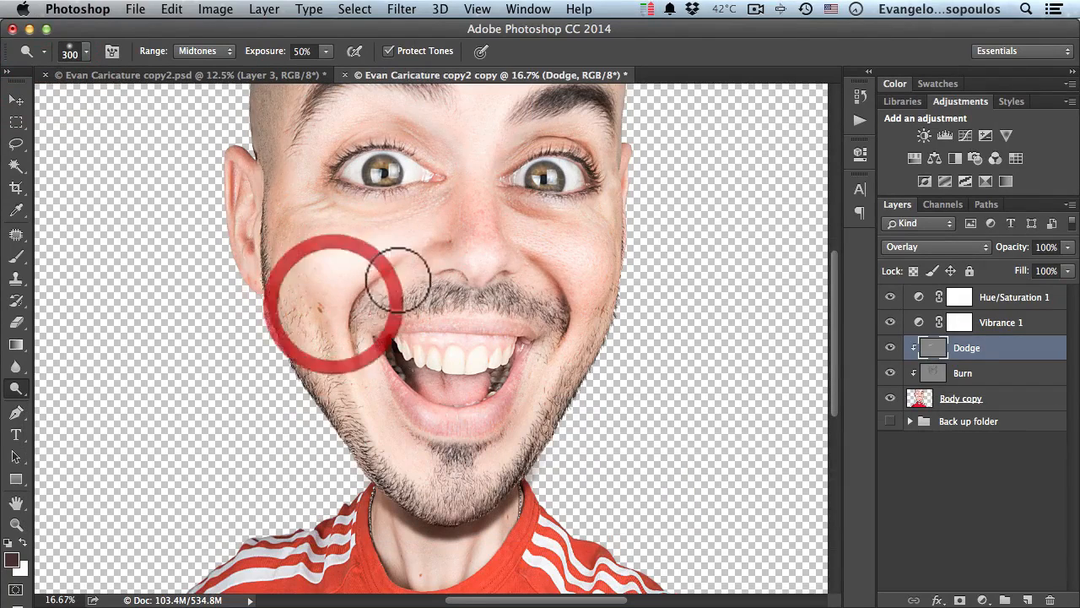
Dodge further over the left-hand cheek, from beside the nose out toward the jaw
left_click(430, 250, "super")
mouse_move(403, 279)
left_mouse_down()
mouse_move(391, 284)
mouse_move(393, 304)
mouse_move(442, 298)
left_mouse_up()
mouse_move(301, 287)
left_mouse_down()
mouse_move(438, 260)
mouse_move(358, 277)
left_mouse_up()
left_click_drag(259, 284, 306, 301)
left_click_drag(254, 347, 271, 303)
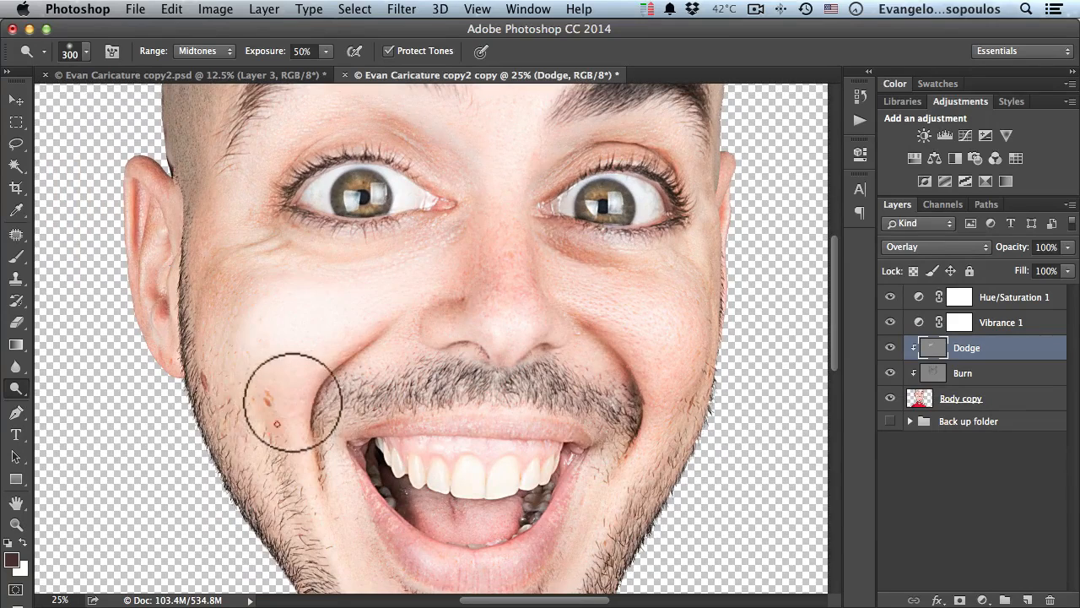
Dodge the nose and the right-hand cheek below the eye
left_click(512, 223)
mouse_move(511, 224)
left_mouse_down()
mouse_move(510, 260)
mouse_move(424, 307)
left_mouse_up()
mouse_move(523, 242)
left_mouse_down()
mouse_move(653, 333)
mouse_move(561, 264)
mouse_move(632, 292)
mouse_move(639, 285)
mouse_move(665, 348)
mouse_move(604, 269)
mouse_move(547, 238)
mouse_move(666, 292)
left_mouse_up()
key("space")
left_click_drag(462, 268, 535, 241)
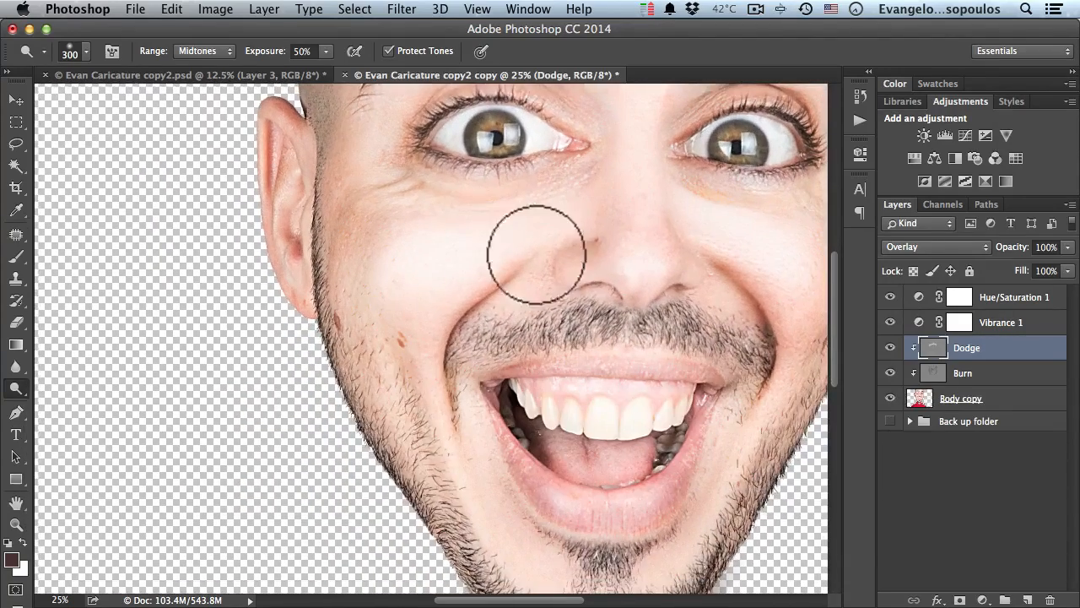
Toggle the visibility of the Burn and Dodge layers to compare their effects on the face
left_click(891, 373)
left_click(891, 371)
left_click(891, 348)
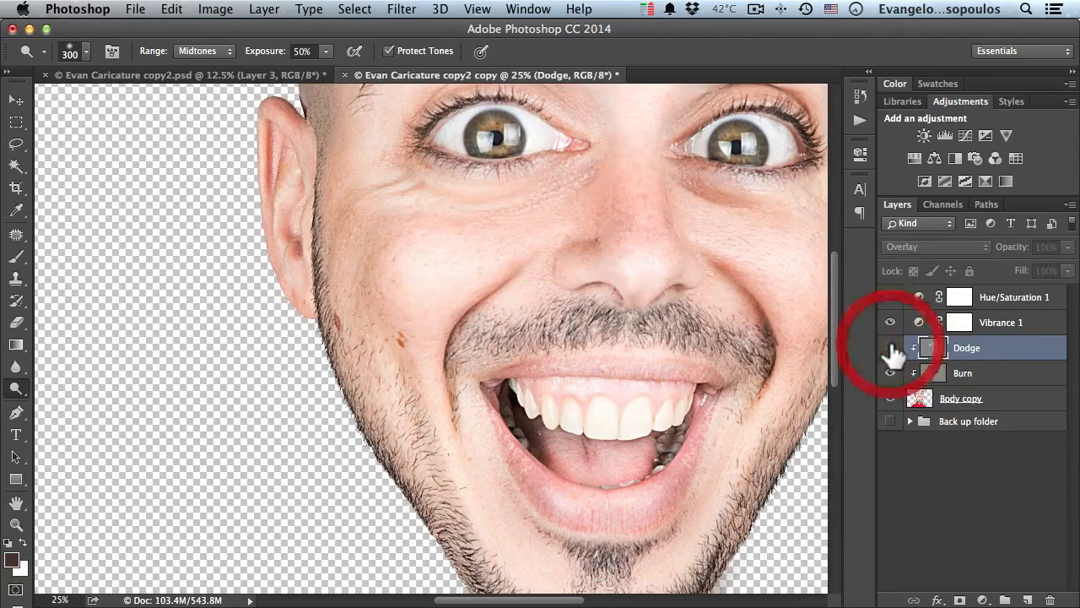
left_click(892, 347)
Dodge the skin from the nose bridge across to the outer corner of the left-hand eye with brush size 300
key("space")
left_click_drag(446, 306, 385, 429)
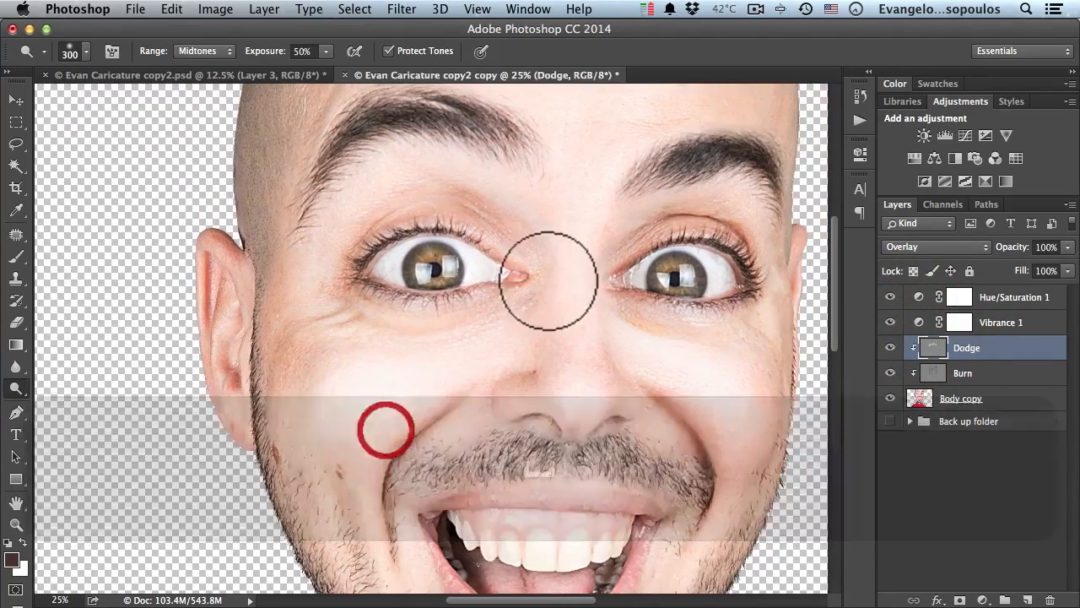
mouse_move(548, 281)
left_mouse_down()
mouse_move(459, 190)
mouse_move(469, 203)
mouse_move(427, 178)
mouse_move(308, 279)
left_mouse_up()
Dodge the forehead between the crease lines, from above the left-hand eyebrow to the middle, with brush size 80
key("space")
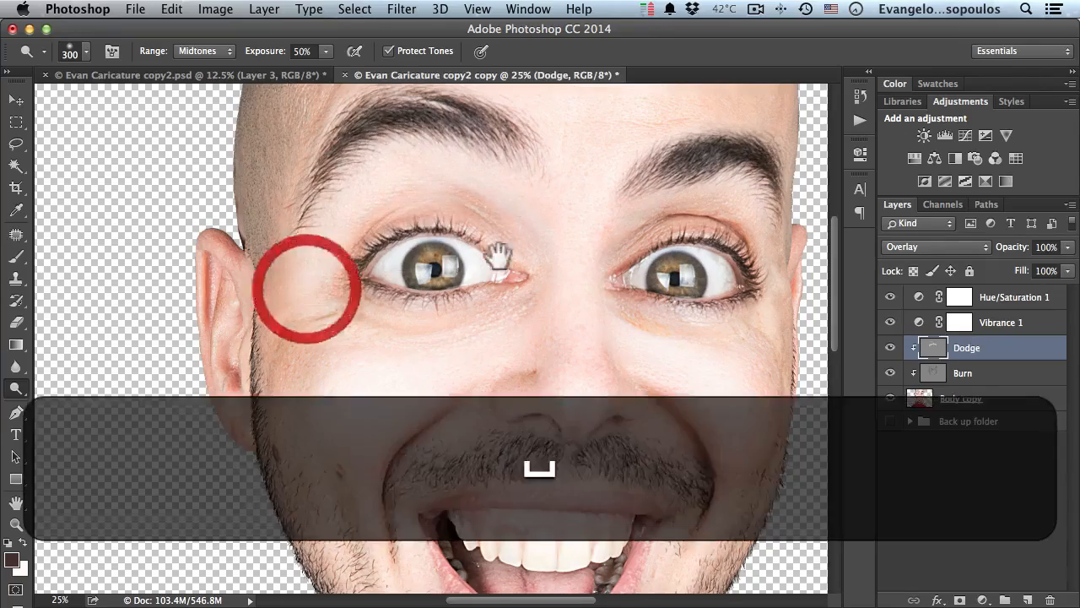
left_click_drag(499, 255, 369, 378)
left_click(389, 299, "super")
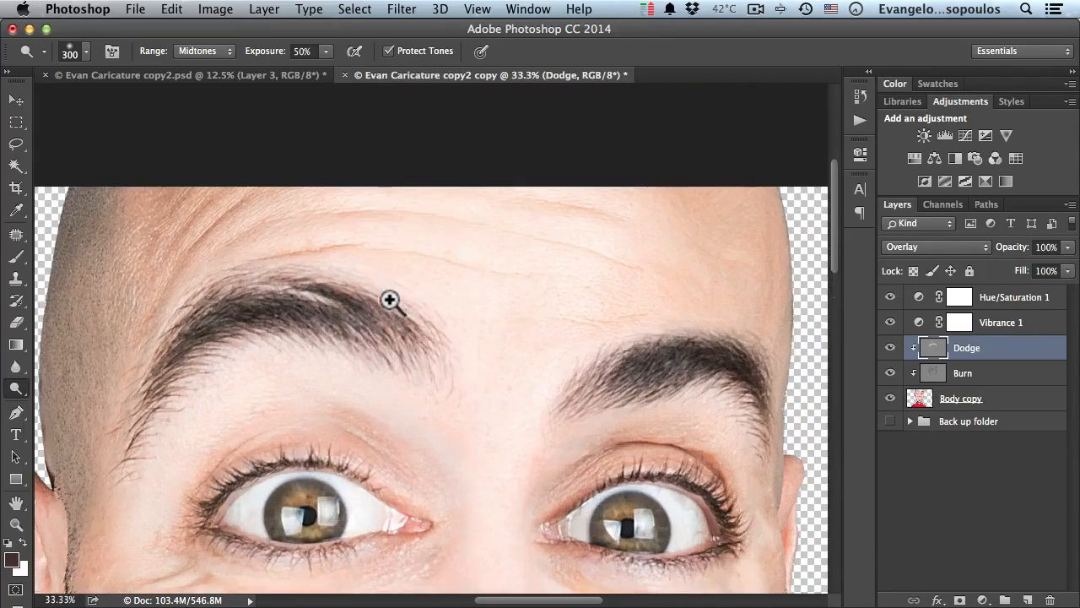
left_click_drag(389, 300, 463, 313)
key("bracketleft")
key("bracketleft")
key("bracketleft")
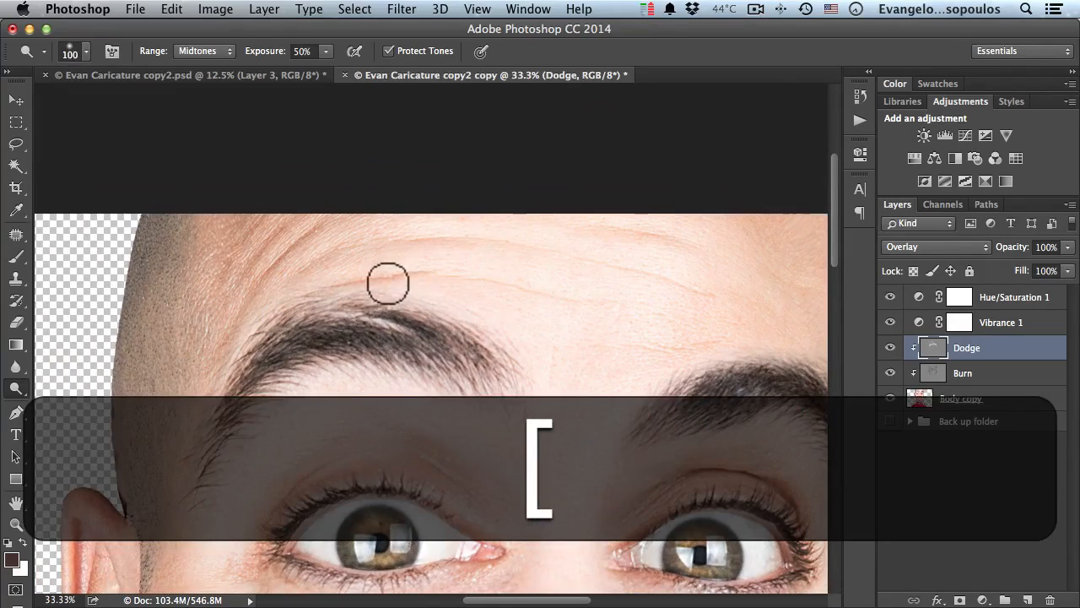
left_click(377, 265)
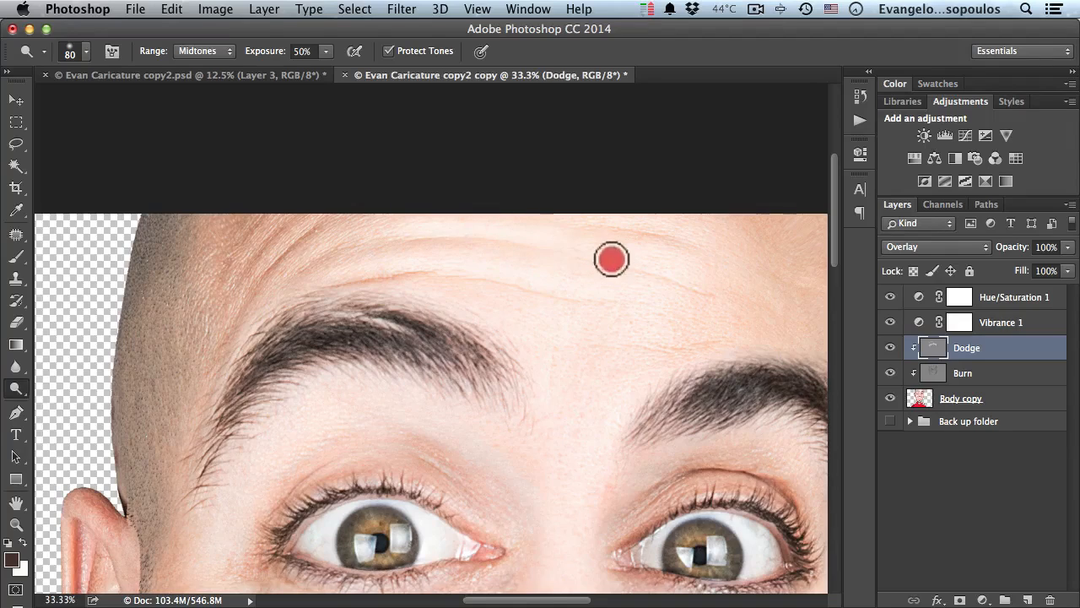
left_click_drag(611, 259, 613, 260)
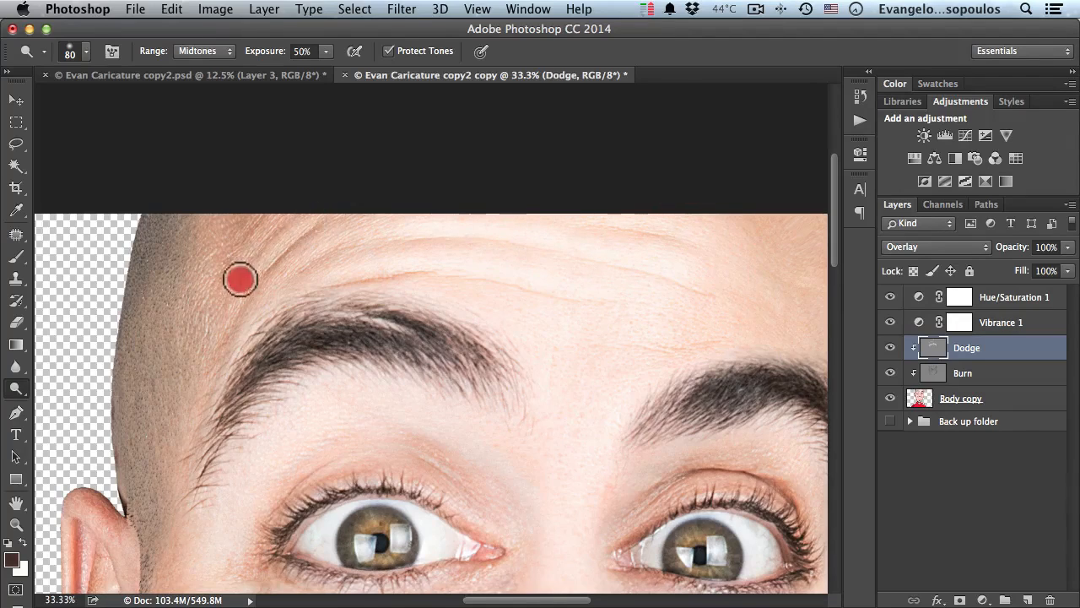
Dodge between the wrinkles at the left-hand side of the forehead, near the temple
left_click_drag(241, 279, 332, 229)
mouse_move(240, 316)
left_mouse_down()
mouse_move(321, 239)
mouse_move(271, 225)
left_mouse_up()
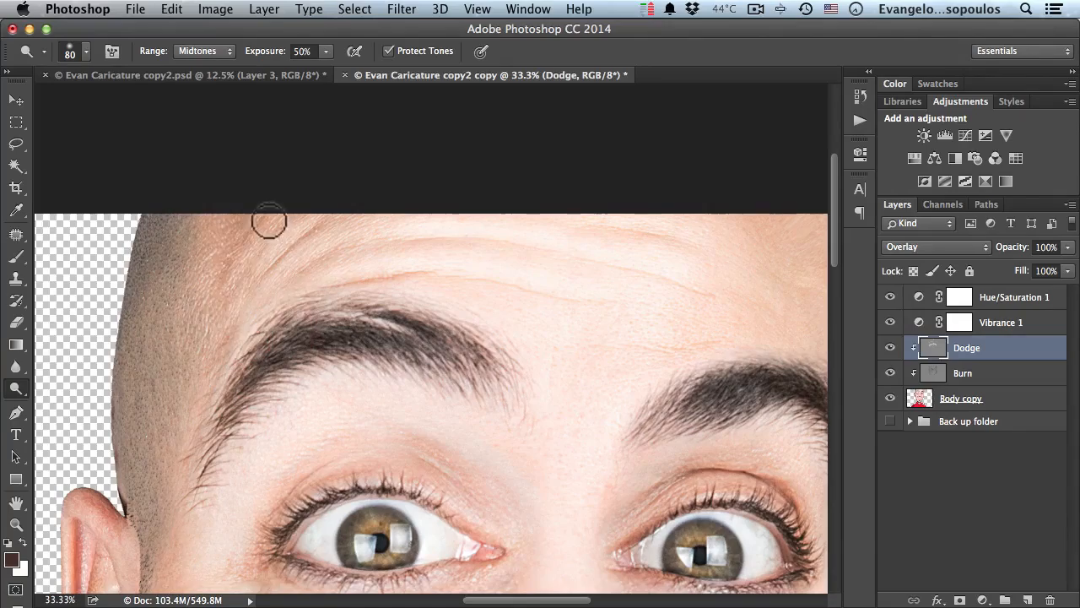
mouse_move(229, 271)
left_mouse_down()
mouse_move(357, 325)
mouse_move(325, 292)
mouse_move(345, 303)
mouse_move(346, 232)
left_mouse_up()
Lighten the iris of the left-hand eye on the Dodge layer with brush size 80
key("space")
left_click(354, 388, "alt")
left_click(353, 401, "super")
left_click(353, 403, "super")
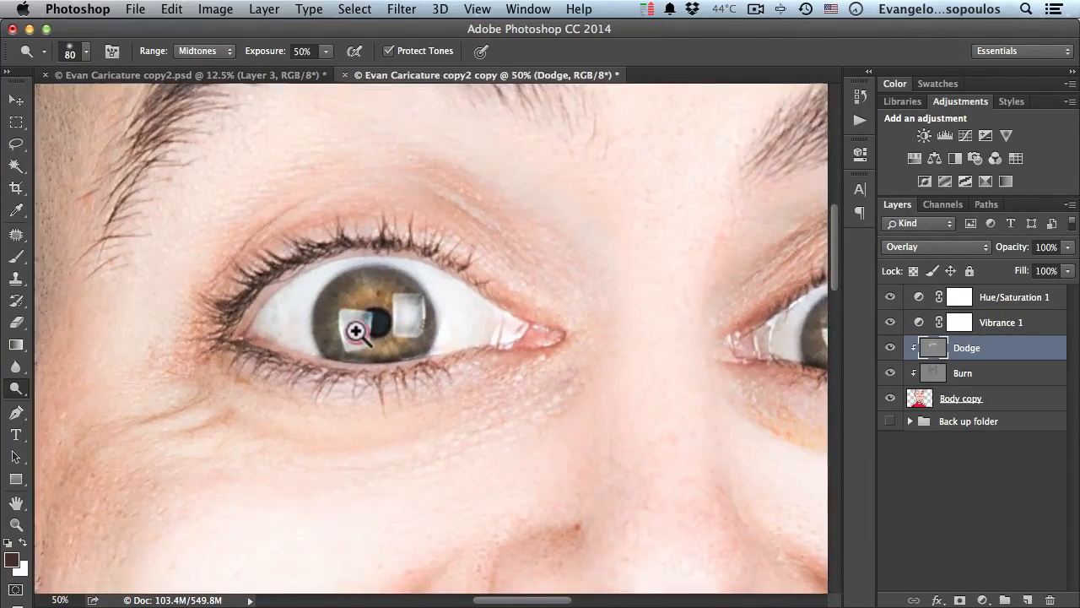
left_click(349, 325, "super")
key("bracketright")
key("bracketleft")
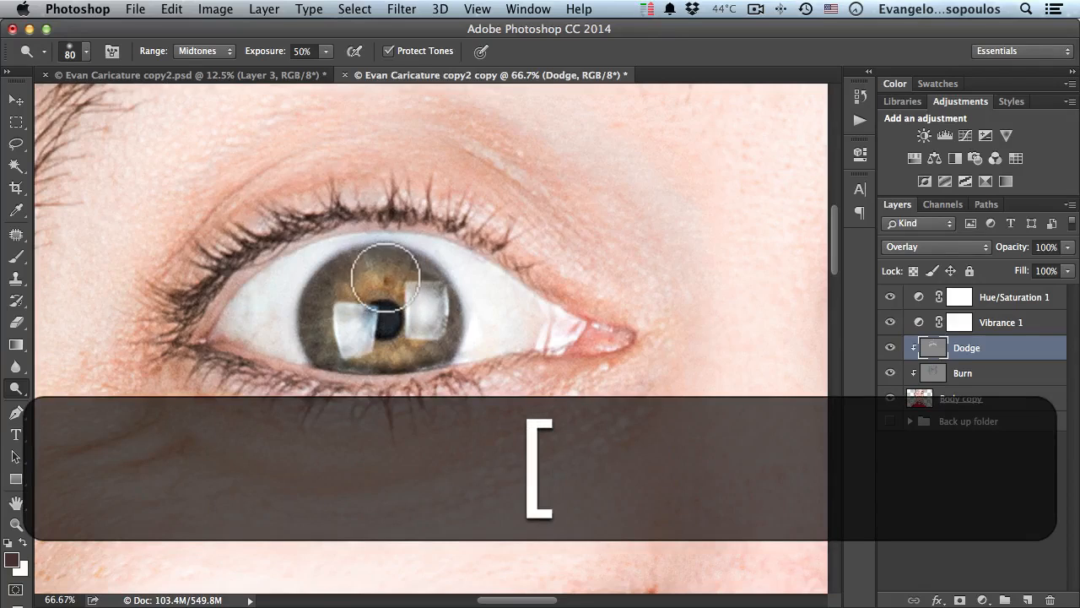
mouse_move(375, 279)
left_mouse_down()
mouse_move(350, 292)
mouse_move(339, 324)
mouse_move(361, 359)
mouse_move(403, 356)
mouse_move(420, 304)
mouse_move(381, 280)
mouse_move(340, 287)
mouse_move(327, 342)
left_mouse_up()
Dodge the iris of the right-hand eye around the pupil
key("space")
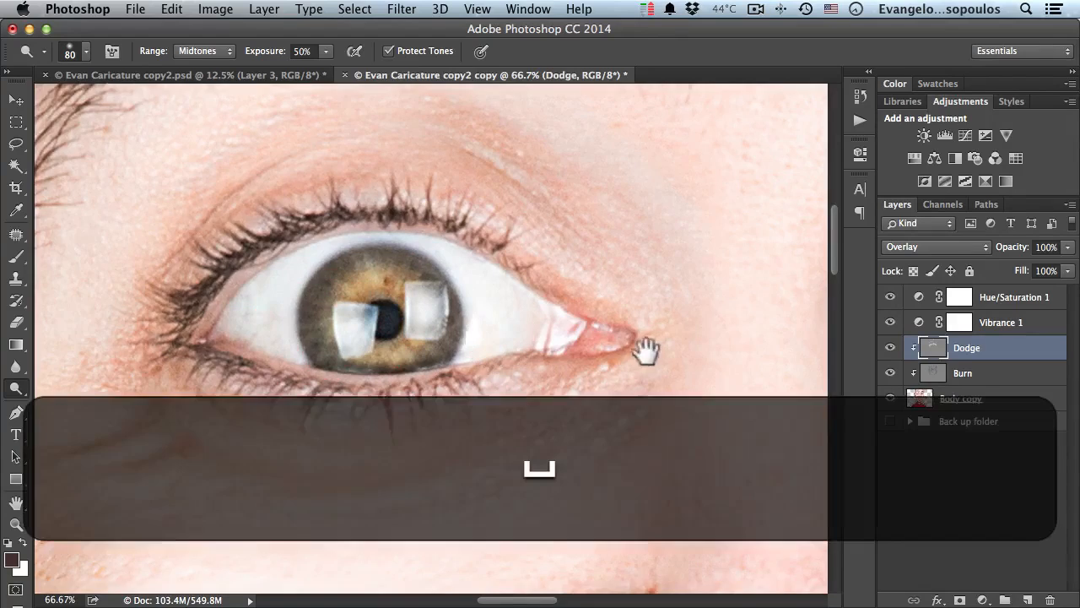
left_click_drag(647, 352, 271, 318)
left_click_drag(576, 316, 383, 307)
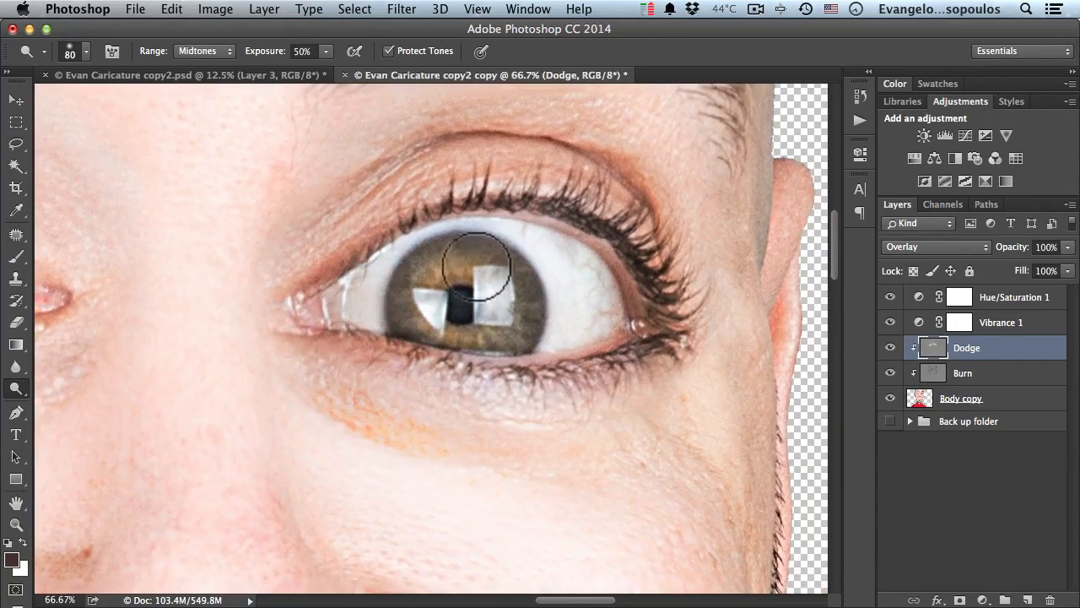
mouse_move(478, 340)
left_mouse_down()
mouse_move(510, 296)
mouse_move(458, 270)
left_mouse_up()
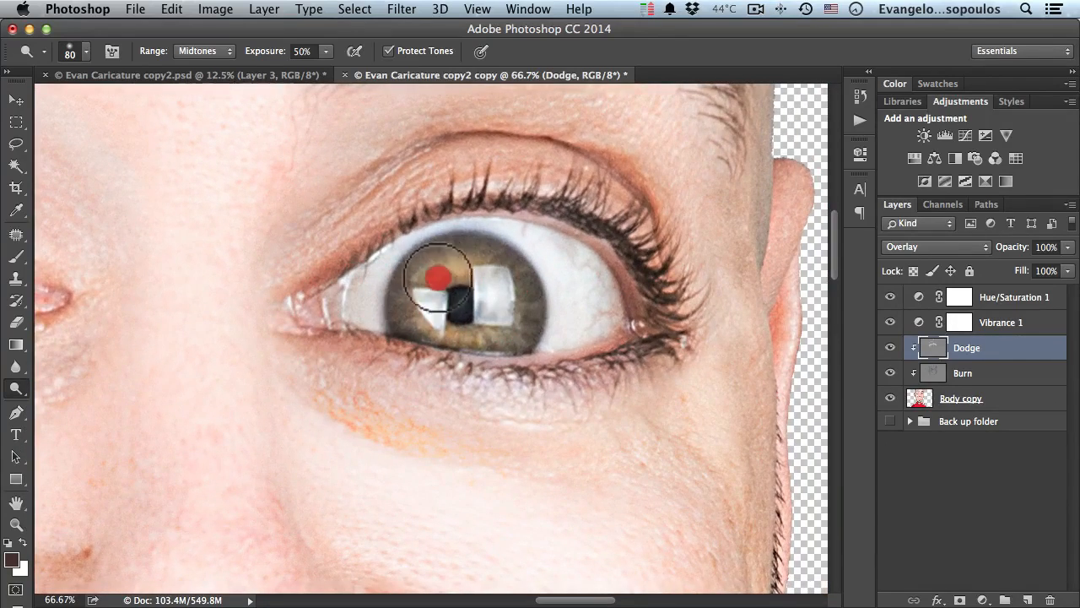
left_click_drag(488, 308, 468, 278)
Go back to the left-hand eye and dodge its iris further beside the pupil
key("space")
left_click_drag(219, 308, 586, 296)
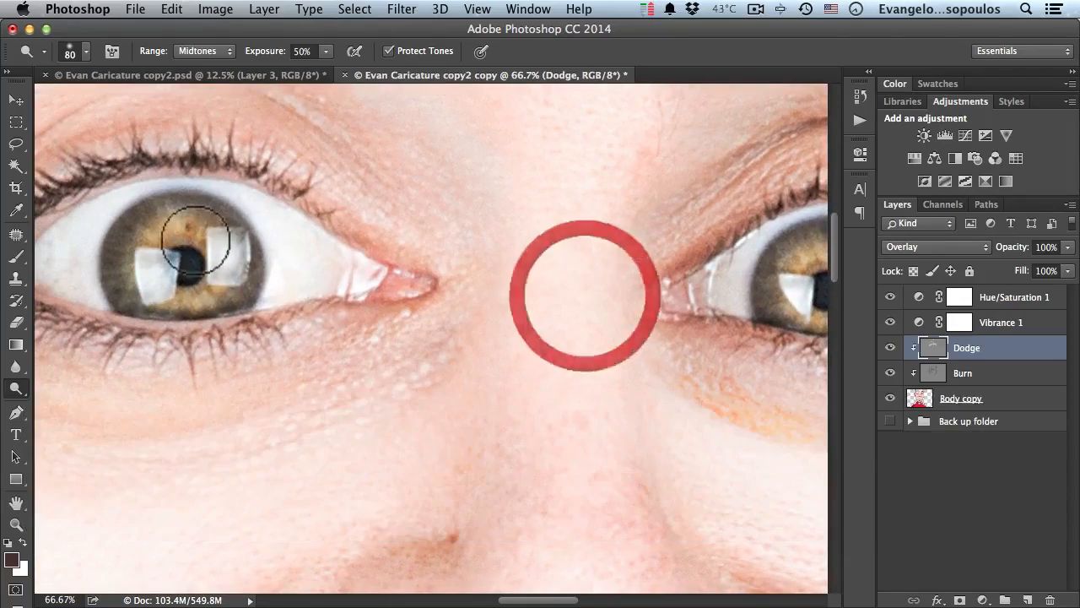
mouse_move(168, 246)
left_mouse_down()
mouse_move(212, 241)
mouse_move(174, 261)
left_mouse_up()
Examine the brightened eyes on the whole figure, and look closely at the area below the right-hand eye
key("space")
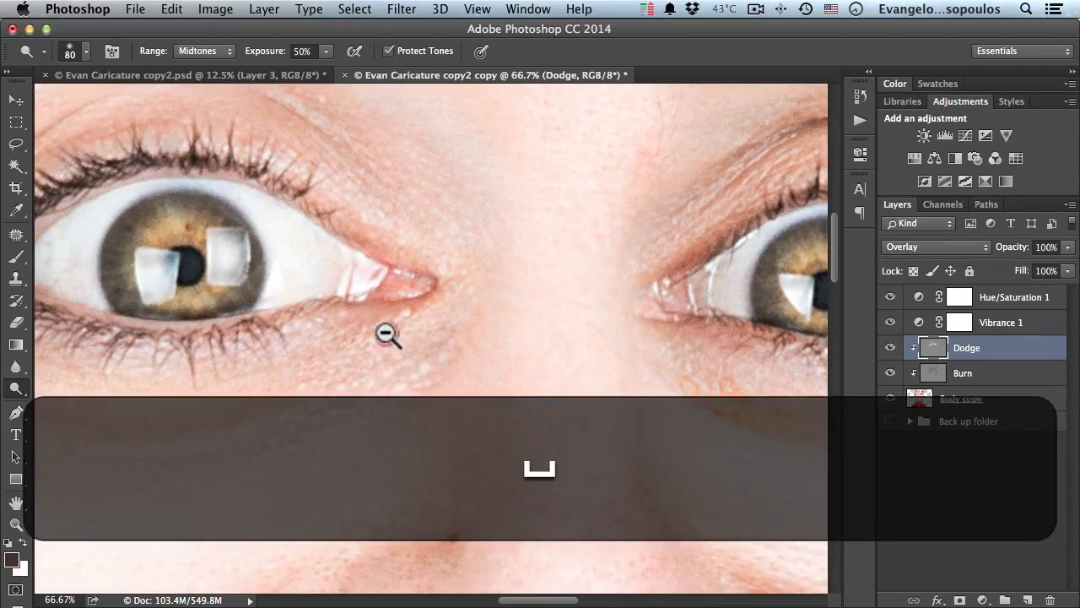
left_click(388, 335, "alt")
left_click(388, 334, "alt")
mouse_move(391, 353)
left_mouse_down()
mouse_move(396, 260)
mouse_move(571, 263)
left_mouse_up()
left_click(569, 285, "alt")
left_click(569, 290, "alt")
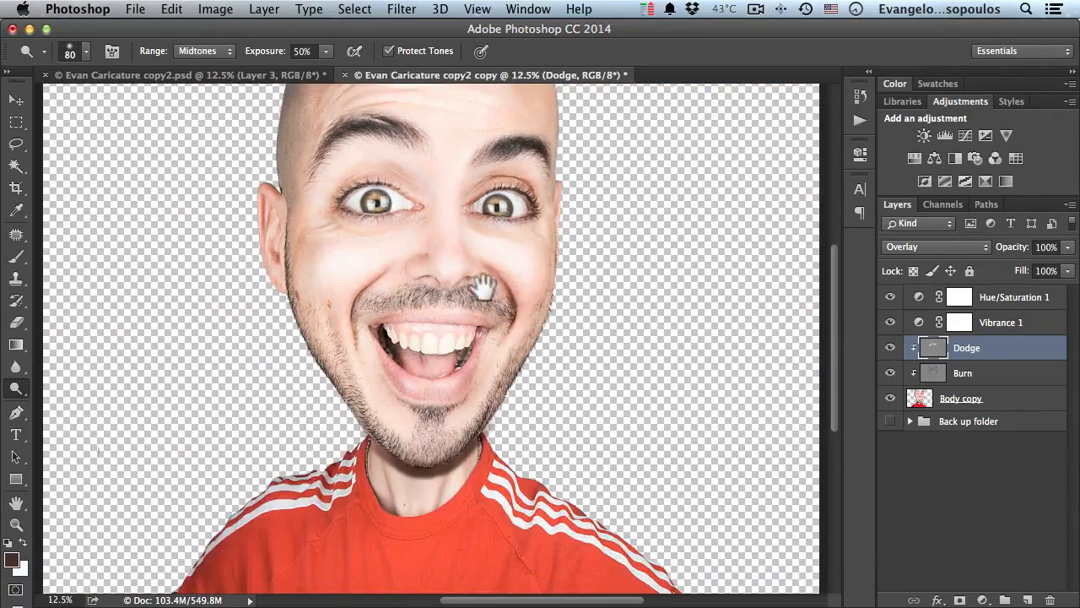
left_click(470, 247)
left_click(470, 242)
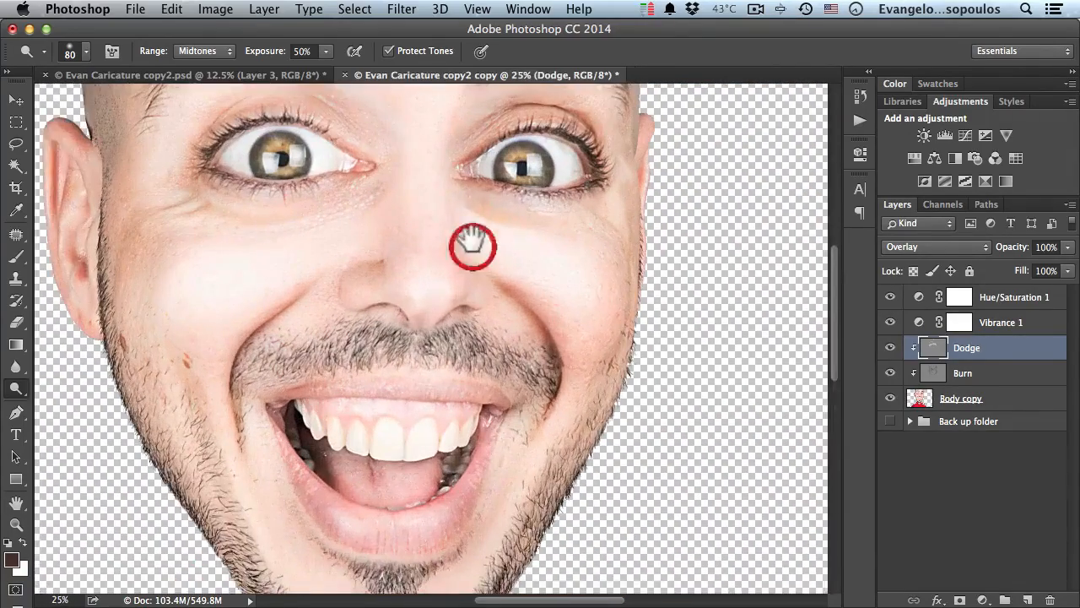
left_click_drag(470, 241, 430, 335)
left_click(422, 306)
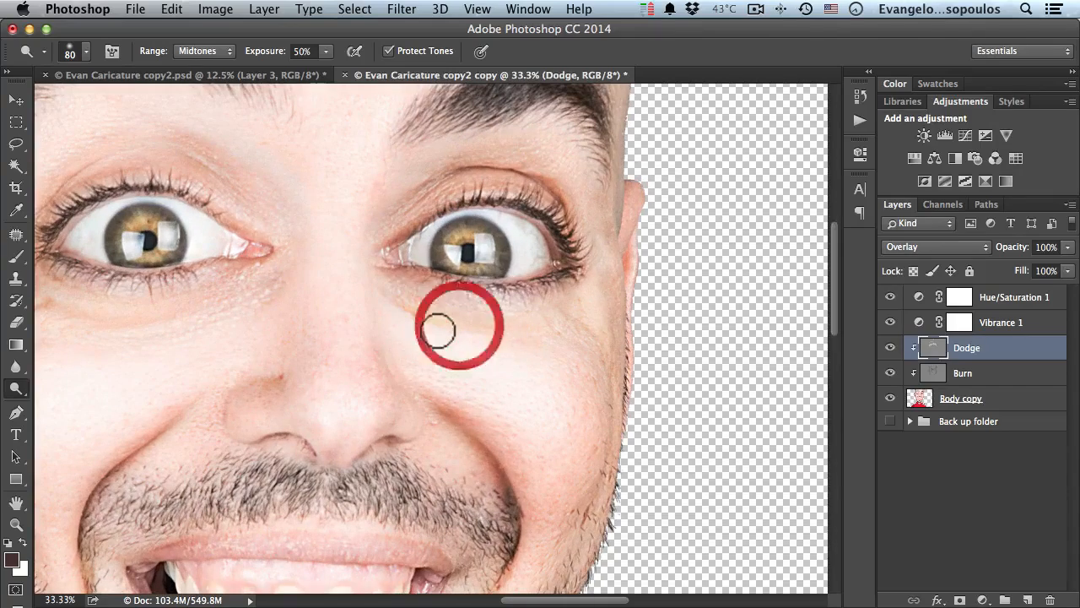
Lighten the skin under the right-hand eye, its upper eyelid and the brow bone with the Dodge tool, varying the brush between 60 and 150
key("bracketright")
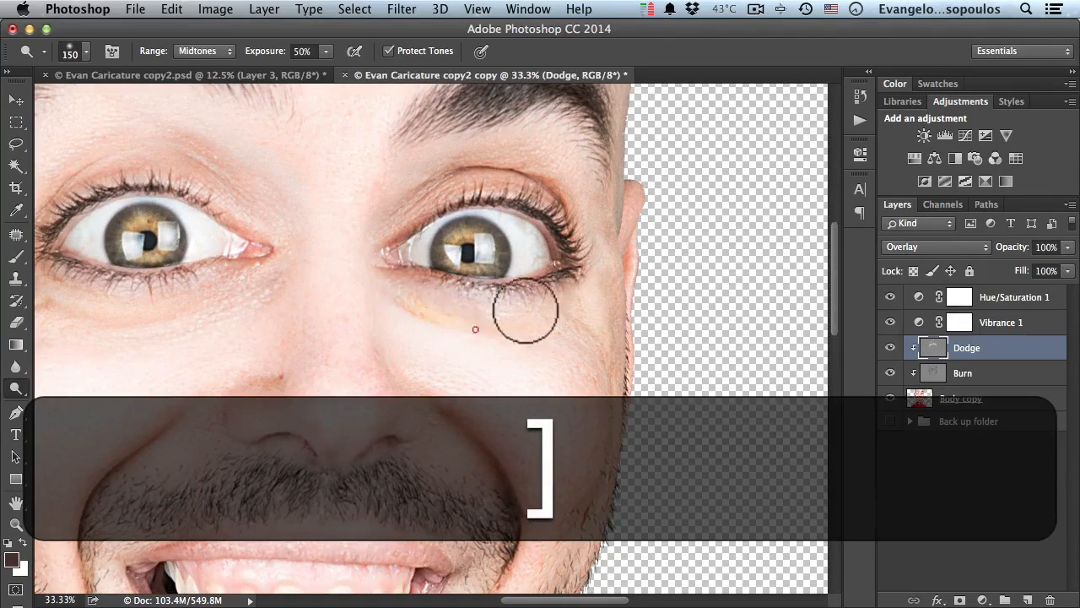
left_click(469, 278, "super")
left_click_drag(468, 276, 443, 377)
key("bracketleft")
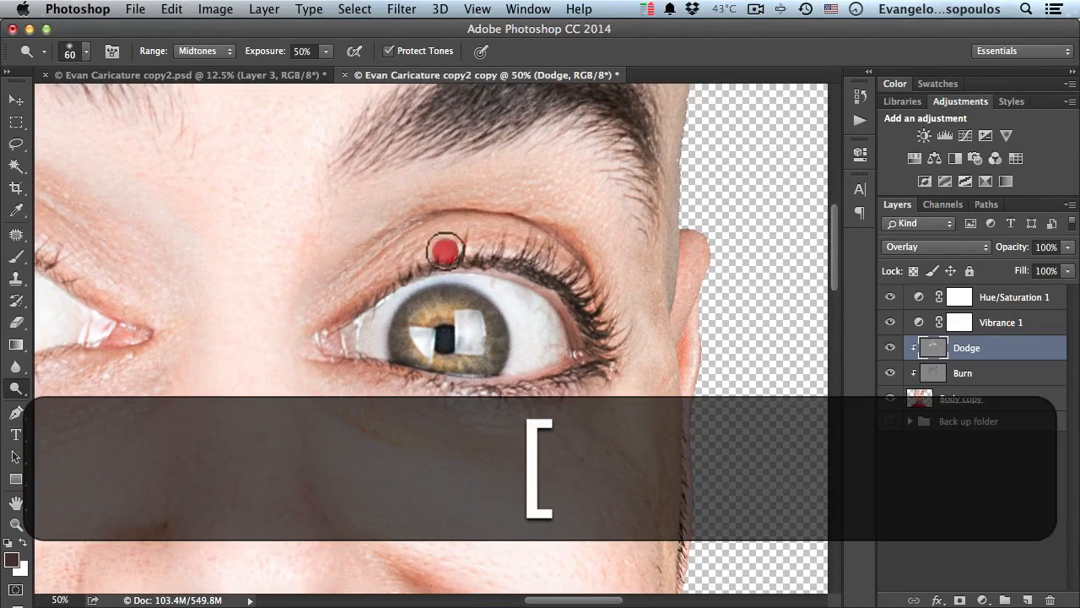
left_click(580, 220)
key("bracketright")
key("bracketright")
key("bracketright")
mouse_move(473, 181)
left_mouse_down()
mouse_move(549, 178)
mouse_move(602, 217)
left_mouse_up()
Dodge a bright streak along the upper part of the left-hand eyebrow with a brush of about 45
key("space")
left_click_drag(234, 194, 562, 374)
left_click(341, 271)
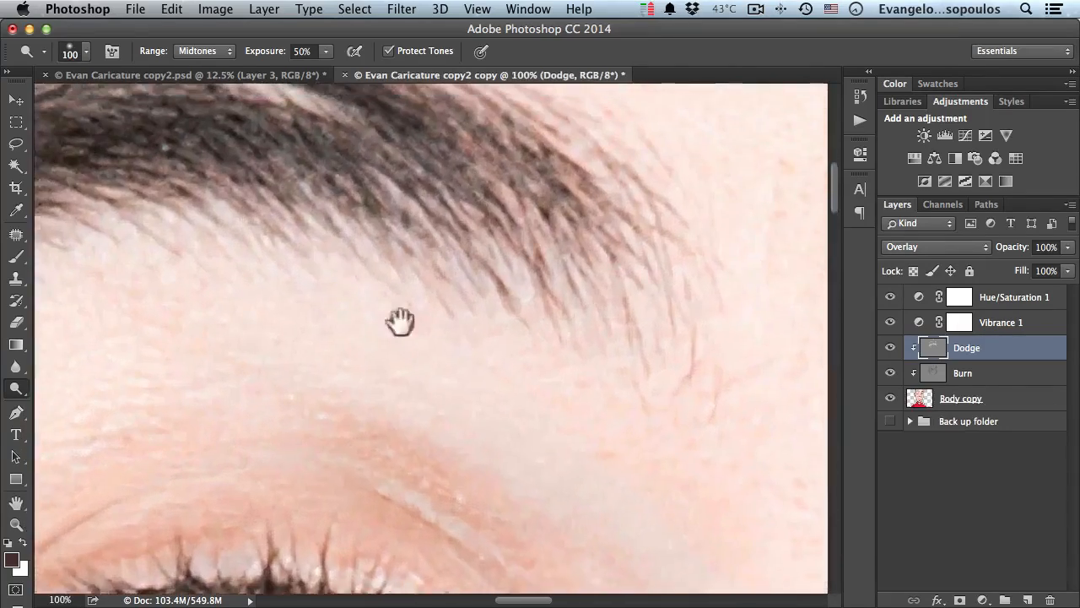
left_click_drag(403, 321, 518, 399)
key("bracketleft")
key("bracketleft")
key("bracketleft")
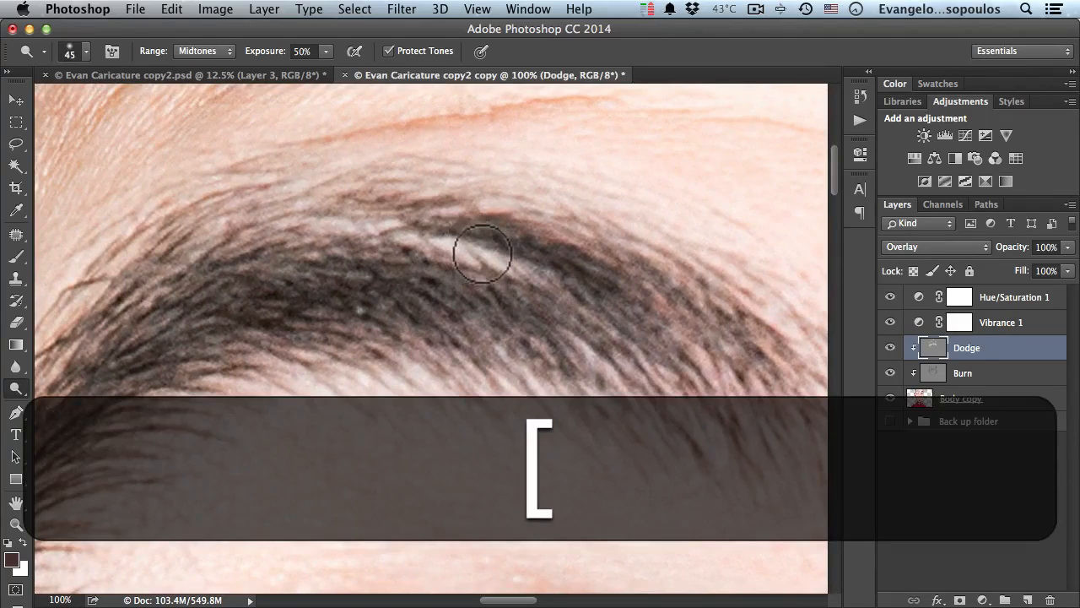
left_click_drag(342, 214, 472, 258)
left_click_drag(287, 208, 528, 282)
mouse_move(524, 273)
left_mouse_down()
mouse_move(518, 300)
mouse_move(515, 286)
left_mouse_up()
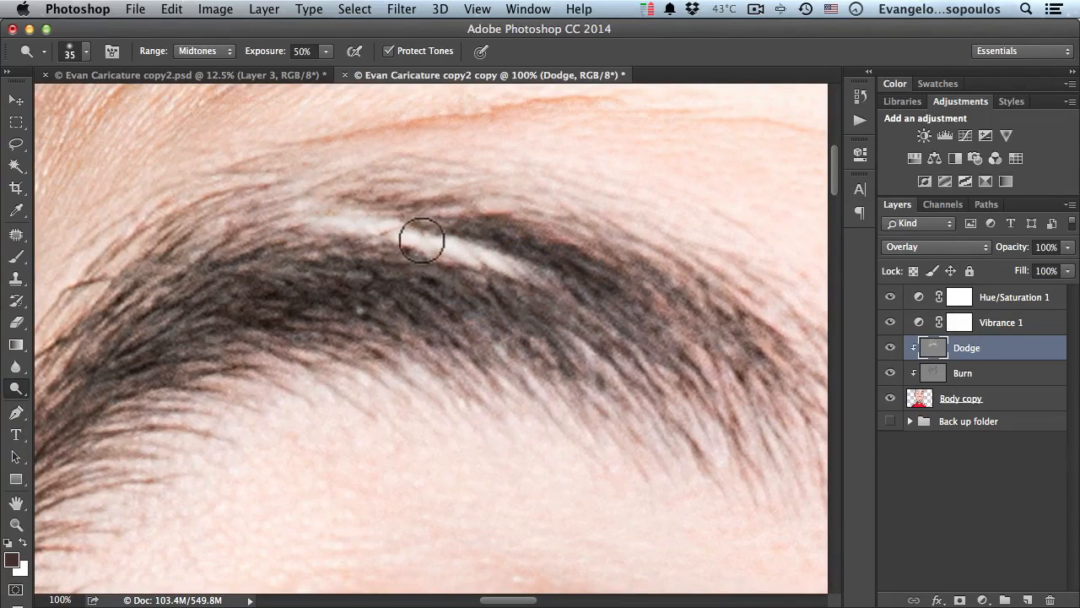
Try to lighten the skin beside the left-hand eyebrow with the Dodge brush enlarged to 60
key("space")
left_click(464, 286, "alt")
left_click(466, 289, "alt")
left_click(468, 291, "alt")
left_click(469, 295, "alt")
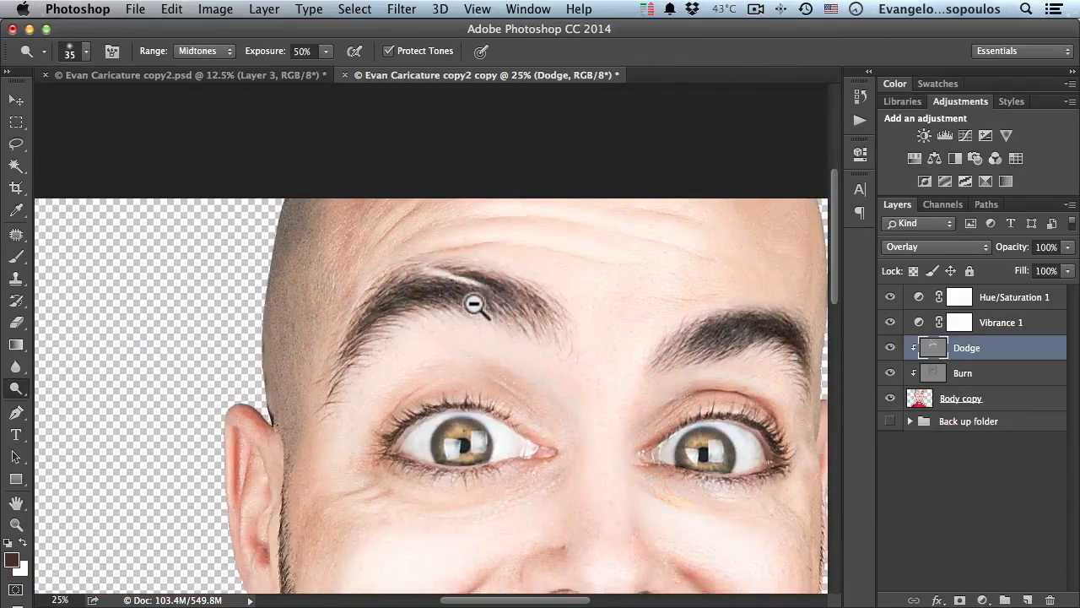
left_click(475, 304, "alt")
left_click(458, 302, "super")
left_click(458, 301, "super")
key("bracketright")
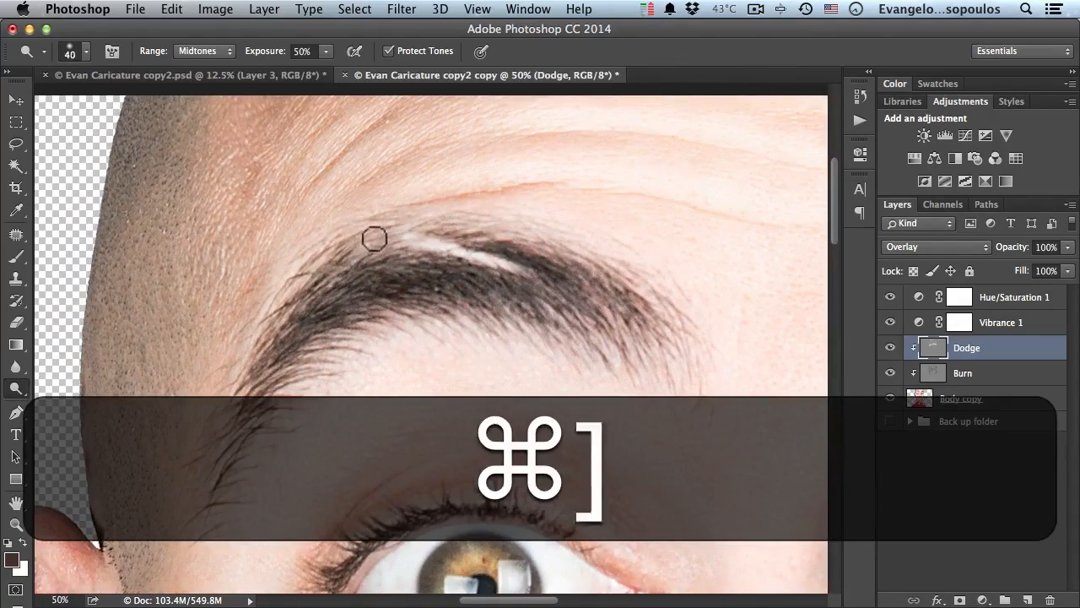
key("bracketright")
key("bracketright")
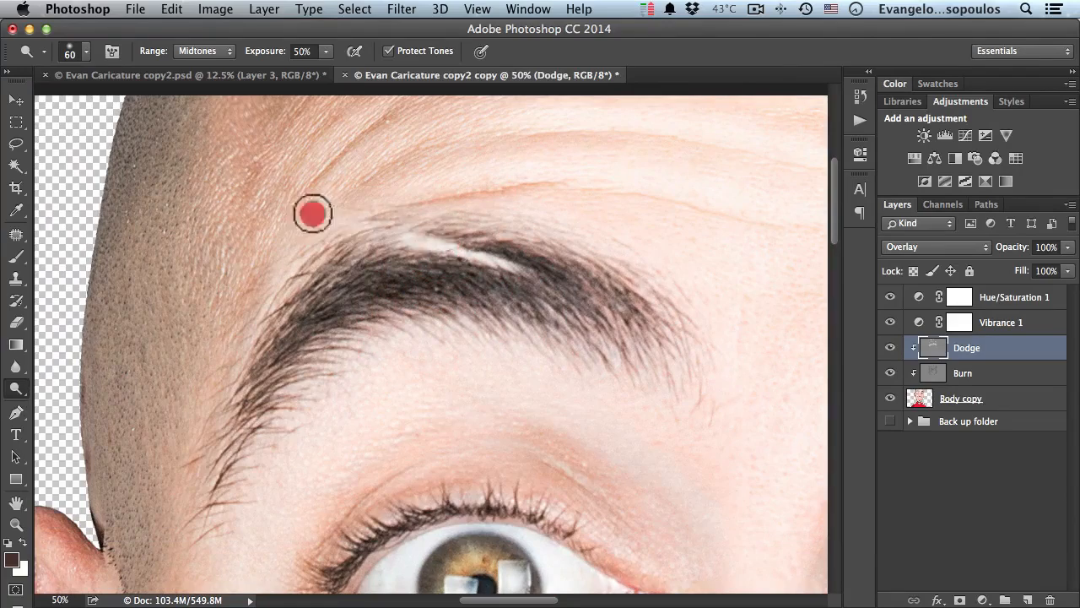
Undo the last dodge strokes around the left-hand eyebrow
left_click(499, 314, "alt")
left_click(507, 321, "alt")
key("alt+super+z")
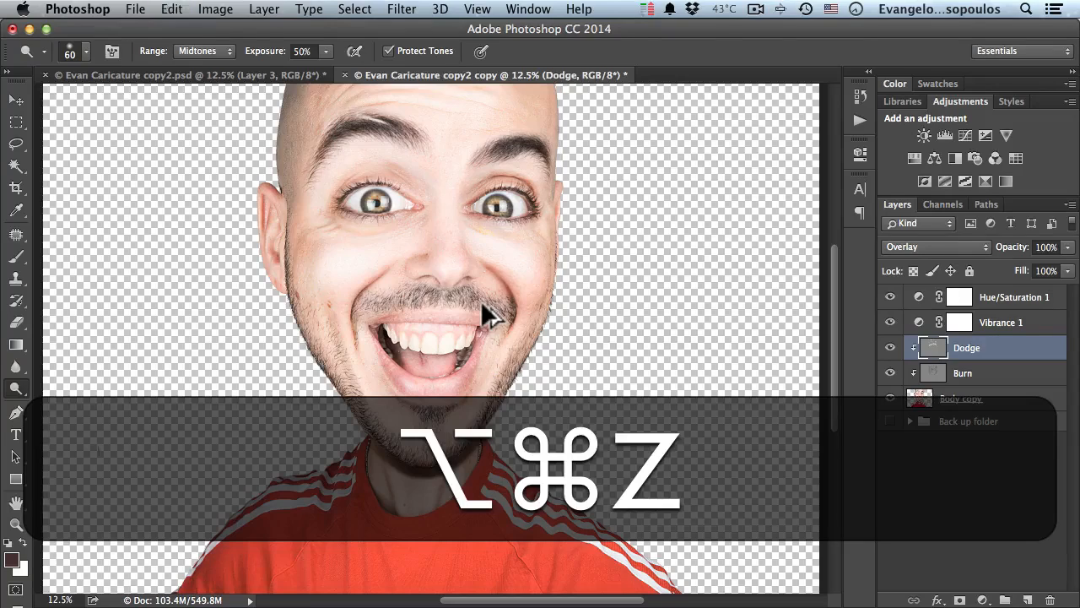
Dodge the short highlight in the left-hand eyebrow again with a brush size of 60
left_click(374, 136, "super")
left_click(365, 131, "super")
left_click(363, 130, "super")
left_click_drag(363, 131, 441, 367)
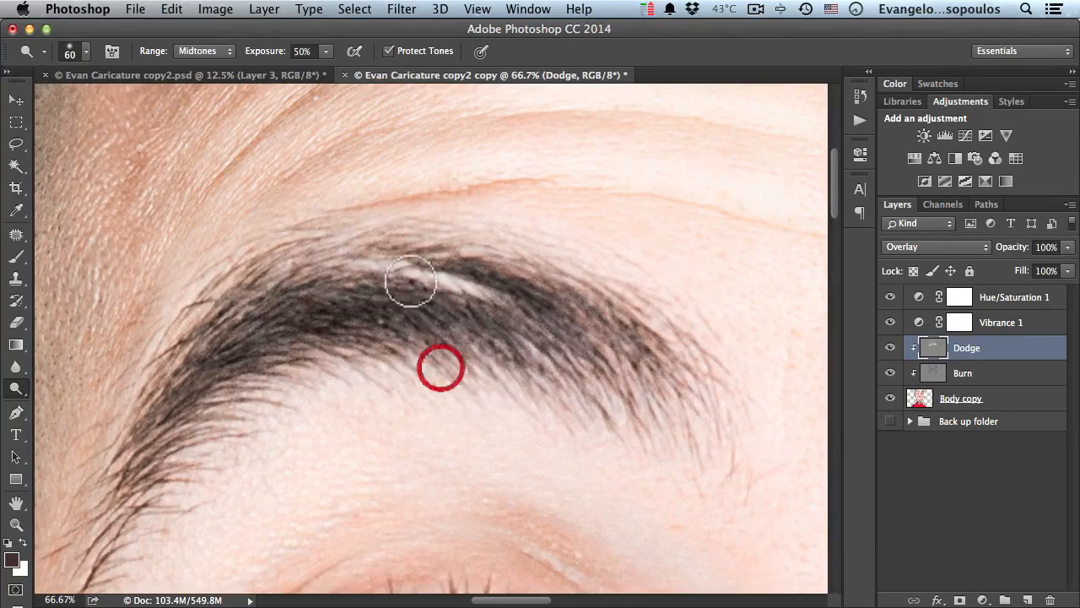
mouse_move(398, 269)
left_mouse_down()
mouse_move(361, 260)
mouse_move(474, 291)
left_mouse_up()
Lighten the lower cheek and the smile folds on both sides of the mouth, reducing the Dodge brush from 175 to 100
left_click(514, 336, "alt")
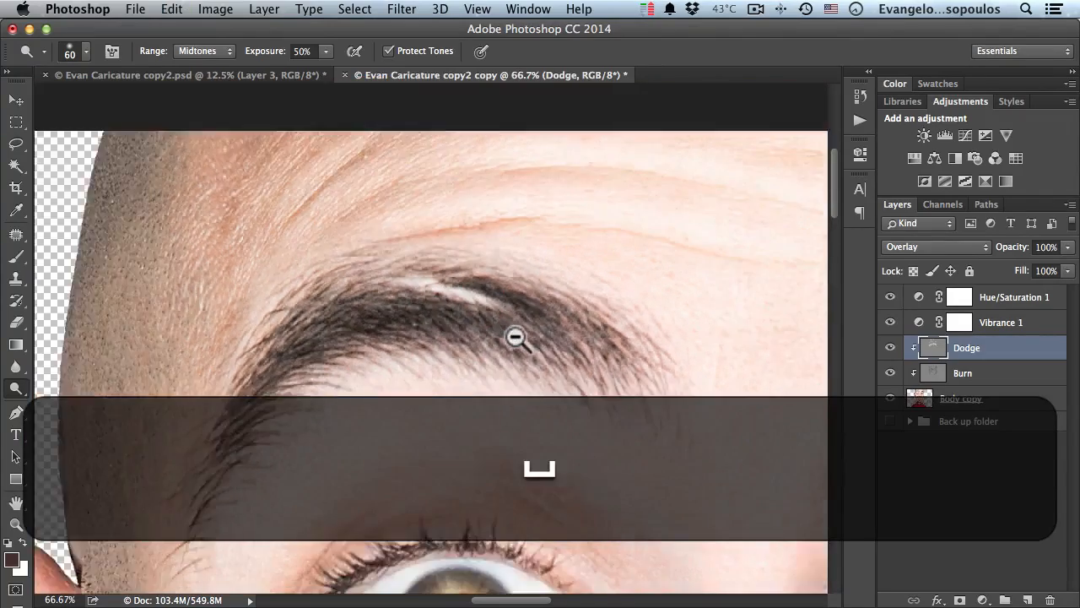
left_click(515, 338, "alt")
left_click(514, 345, "alt")
left_click(513, 347, "alt")
left_click_drag(510, 344, 383, 210)
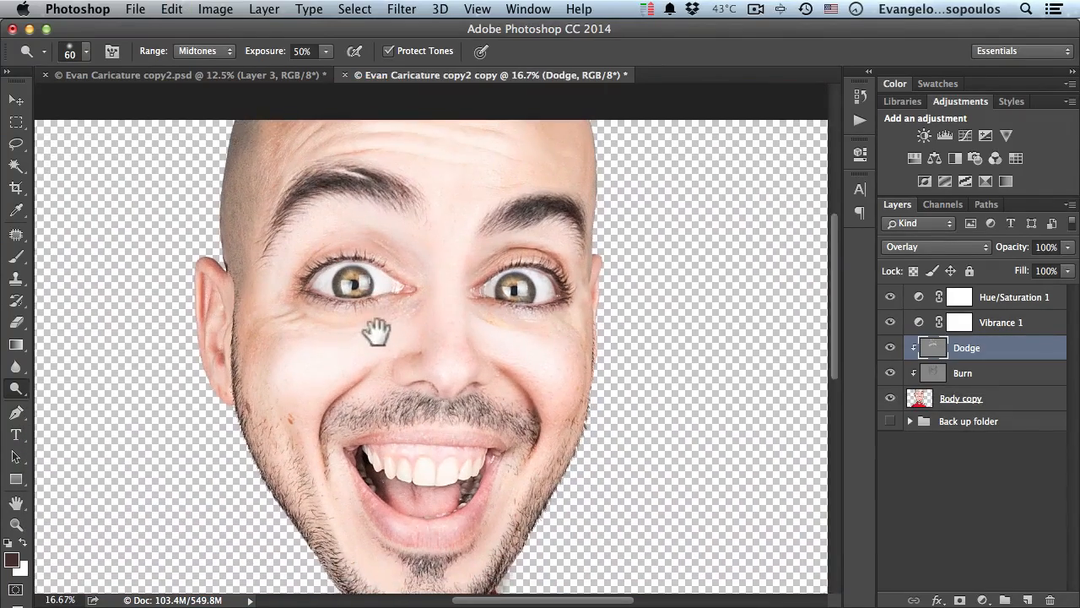
left_click_drag(374, 339, 405, 287)
key("bracketright")
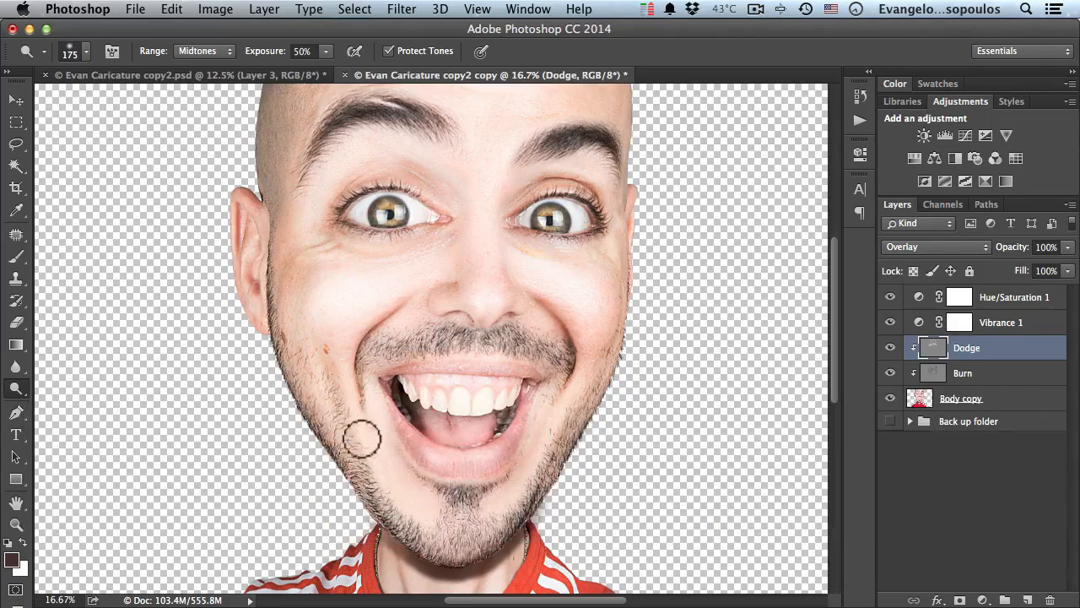
key("bracketleft")
key("bracketleft")
key("bracketleft")
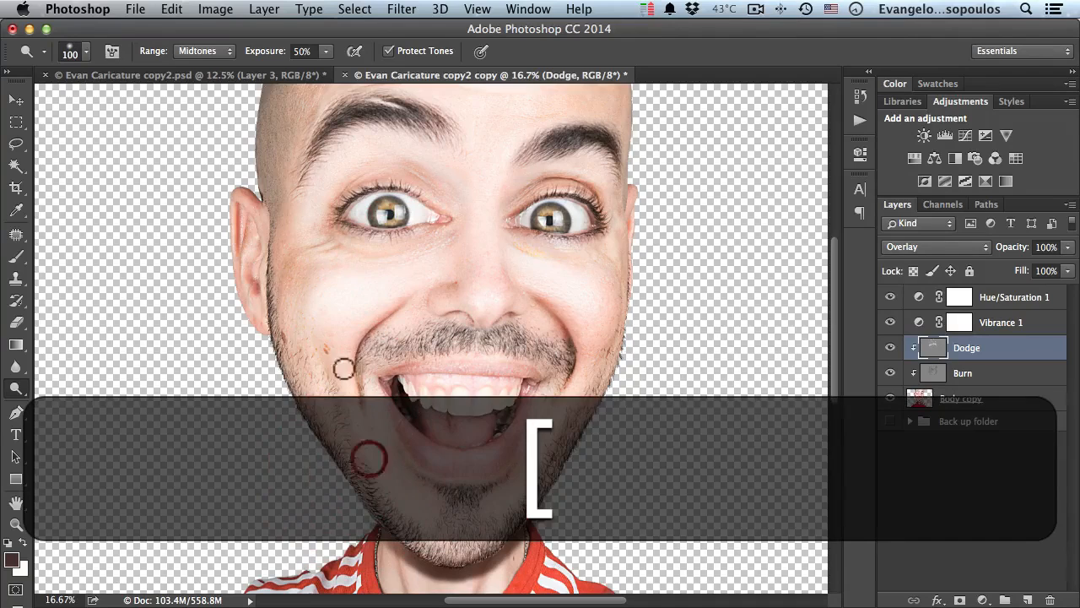
left_click_drag(354, 378, 355, 381)
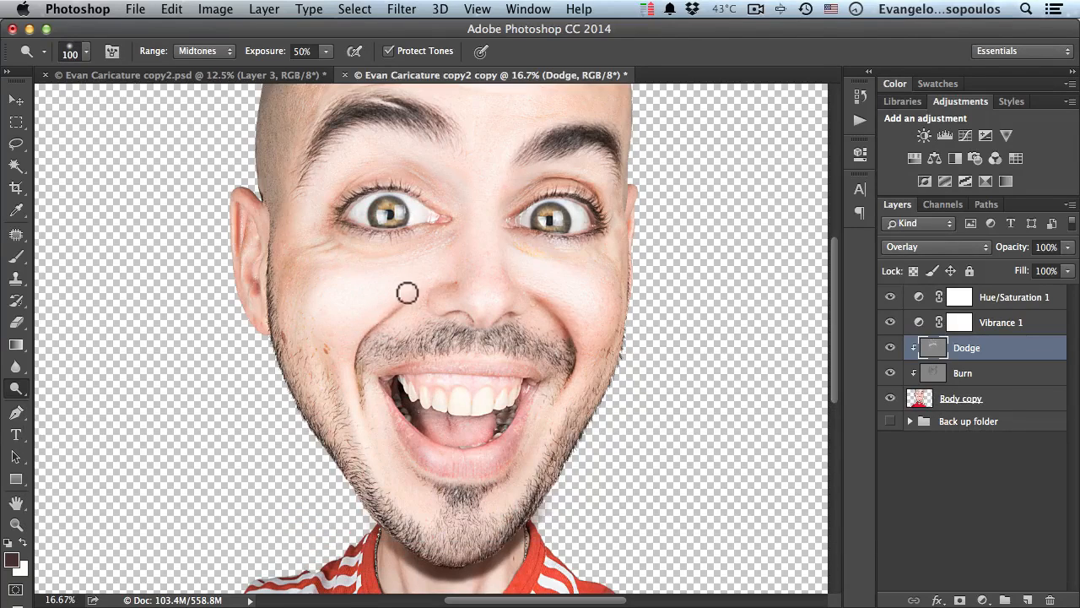
left_click_drag(366, 324, 348, 344)
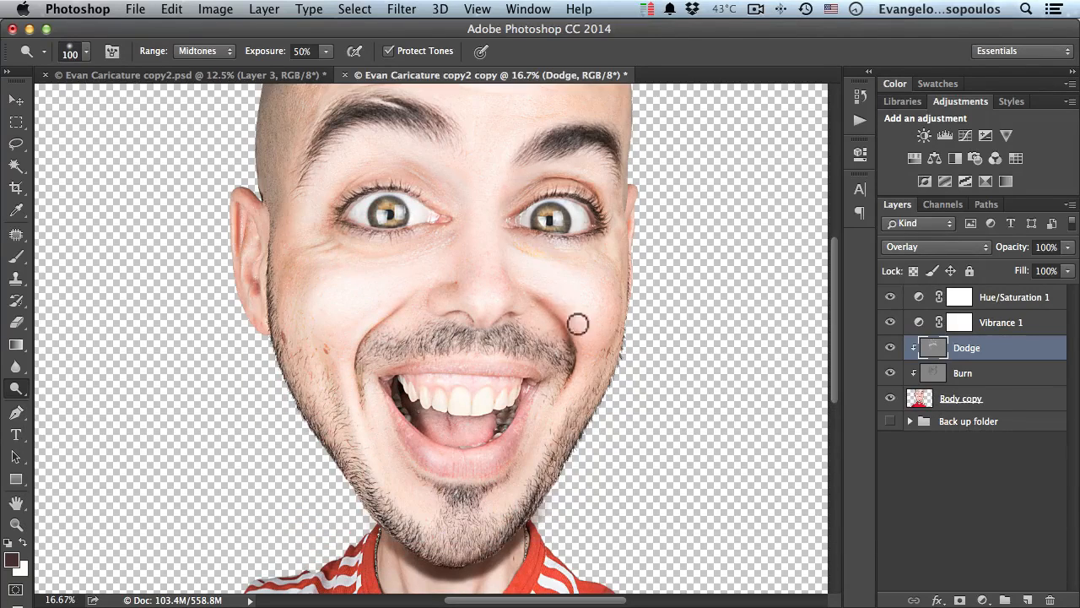
left_click_drag(571, 324, 573, 326)
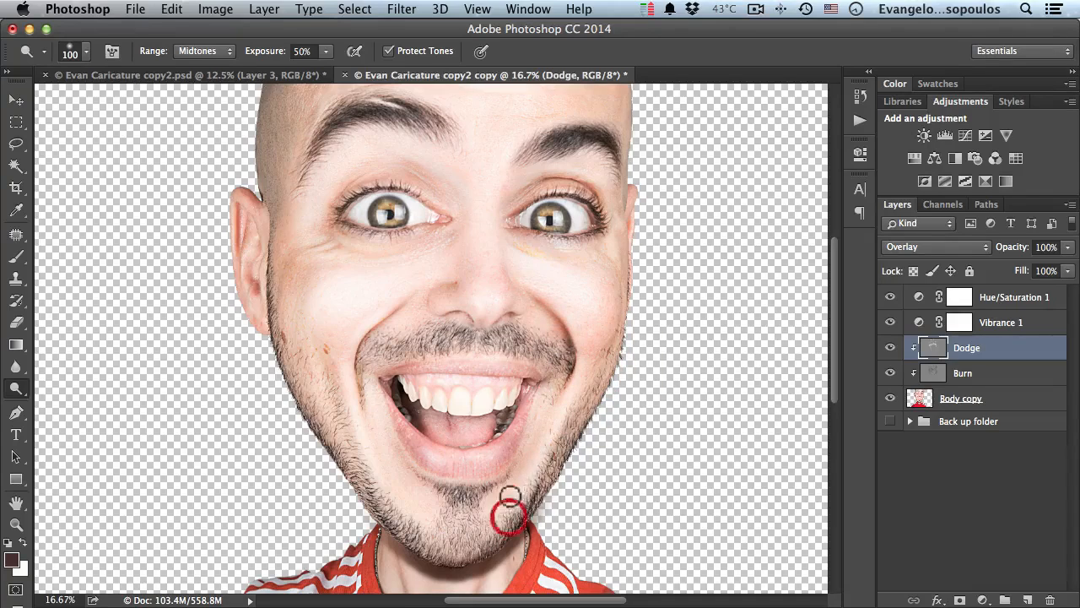
Lighten the back teeth on both sides of the open mouth and the tongue with the Dodge brush at 100
left_click(418, 444, "super")
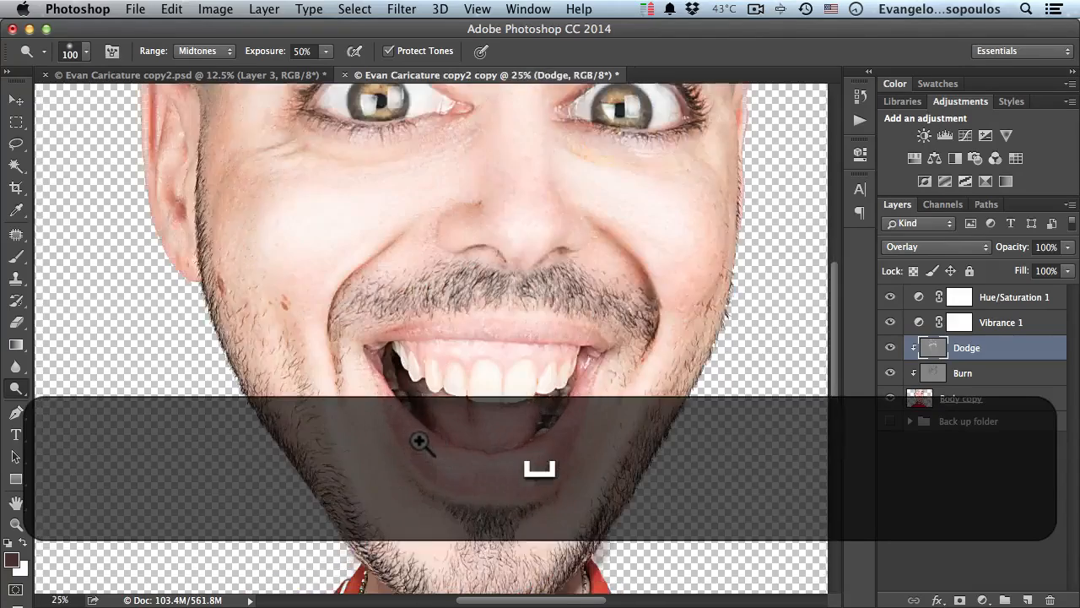
left_click(418, 444, "super")
left_click(419, 444, "super")
mouse_move(496, 310)
left_mouse_down()
mouse_move(506, 335)
mouse_move(549, 306)
mouse_move(537, 335)
mouse_move(557, 337)
mouse_move(579, 308)
mouse_move(619, 295)
mouse_move(616, 312)
mouse_move(644, 336)
mouse_move(678, 312)
left_mouse_up()
mouse_move(416, 299)
left_mouse_down()
mouse_move(394, 276)
mouse_move(381, 363)
mouse_move(400, 381)
left_mouse_up()
left_click_drag(680, 379, 661, 413)
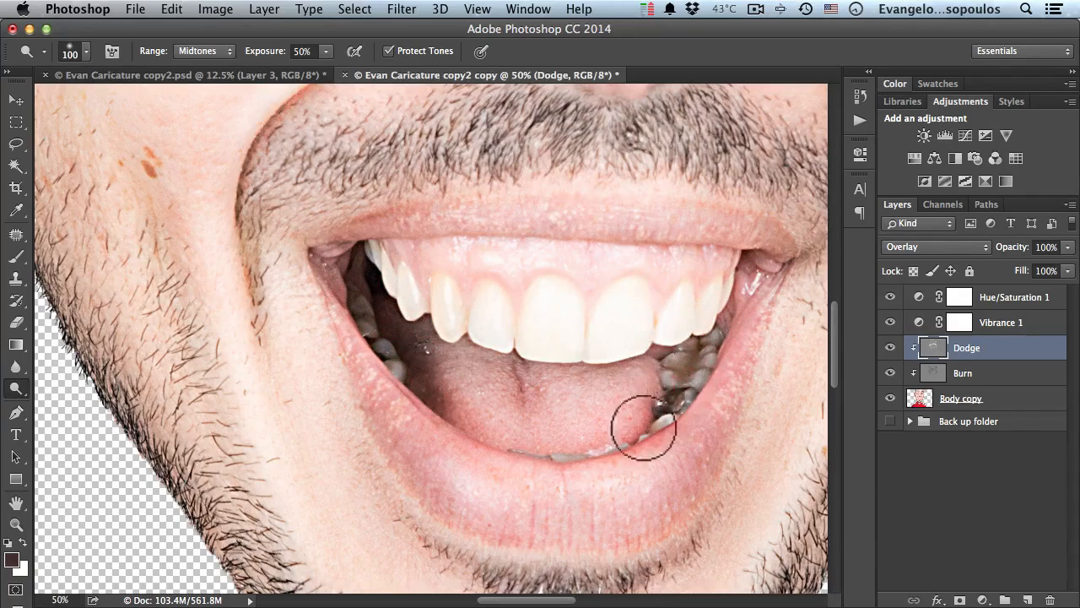
key("space")
mouse_move(504, 377)
left_mouse_down()
mouse_move(494, 410)
mouse_move(554, 427)
mouse_move(610, 385)
mouse_move(625, 401)
mouse_move(581, 411)
mouse_move(622, 397)
mouse_move(579, 430)
mouse_move(531, 429)
mouse_move(577, 432)
mouse_move(561, 434)
left_mouse_up()
Dodge highlights on the nostrils, the side of the nose bridge and the skin below both eyes
key("space")
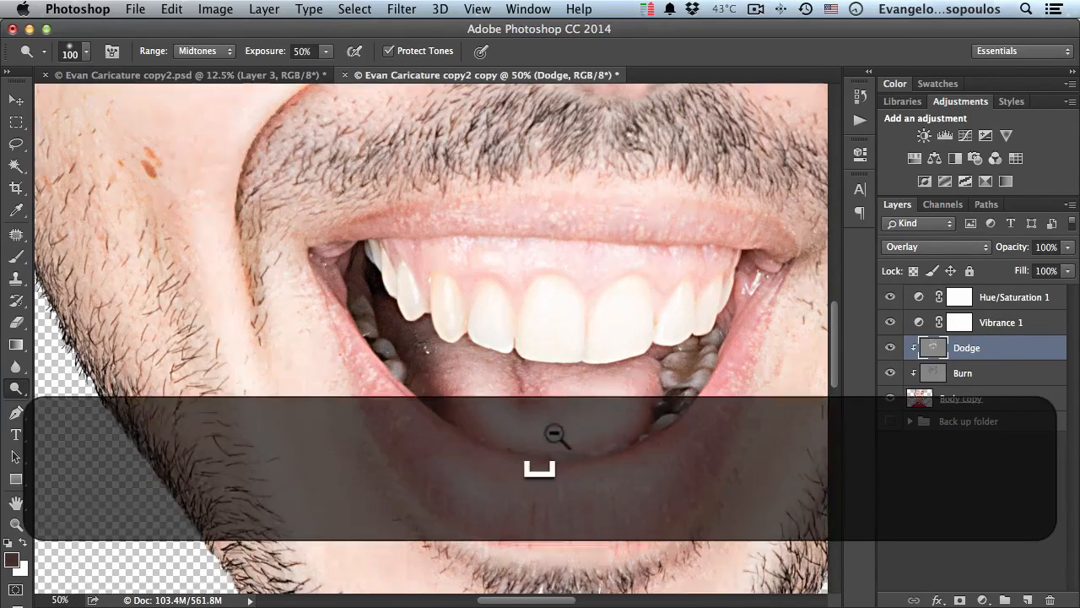
left_click(555, 435, "alt")
left_click_drag(542, 384, 535, 460)
mouse_move(587, 288)
left_mouse_down()
mouse_move(618, 294)
mouse_move(625, 250)
mouse_move(617, 275)
mouse_move(601, 154)
mouse_move(619, 294)
mouse_move(582, 295)
mouse_move(570, 225)
mouse_move(540, 287)
left_mouse_up()
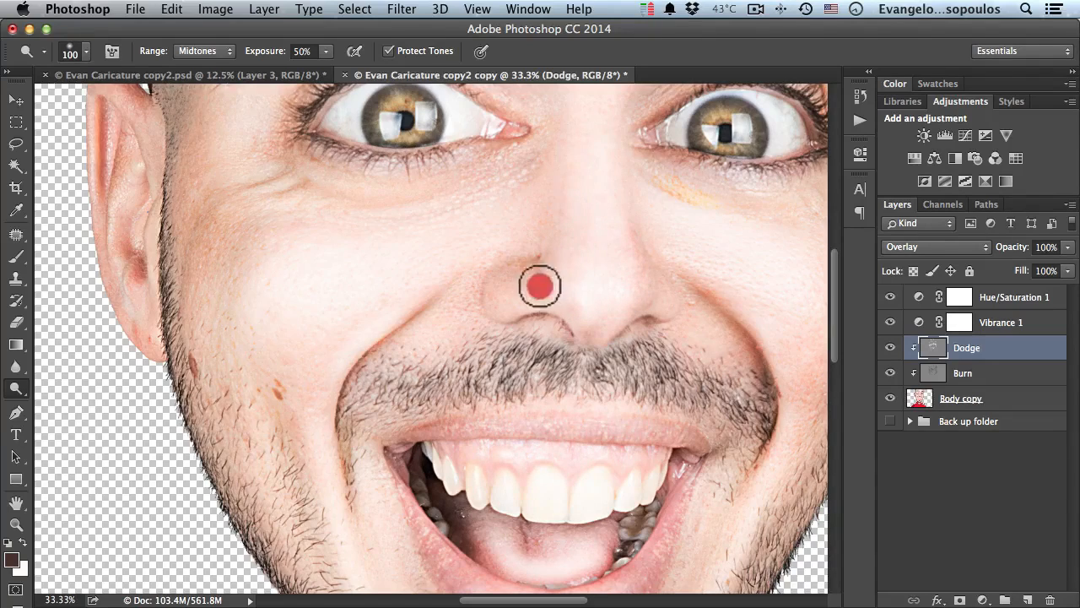
mouse_move(622, 269)
left_mouse_down()
mouse_move(619, 226)
mouse_move(644, 253)
mouse_move(652, 296)
left_mouse_up()
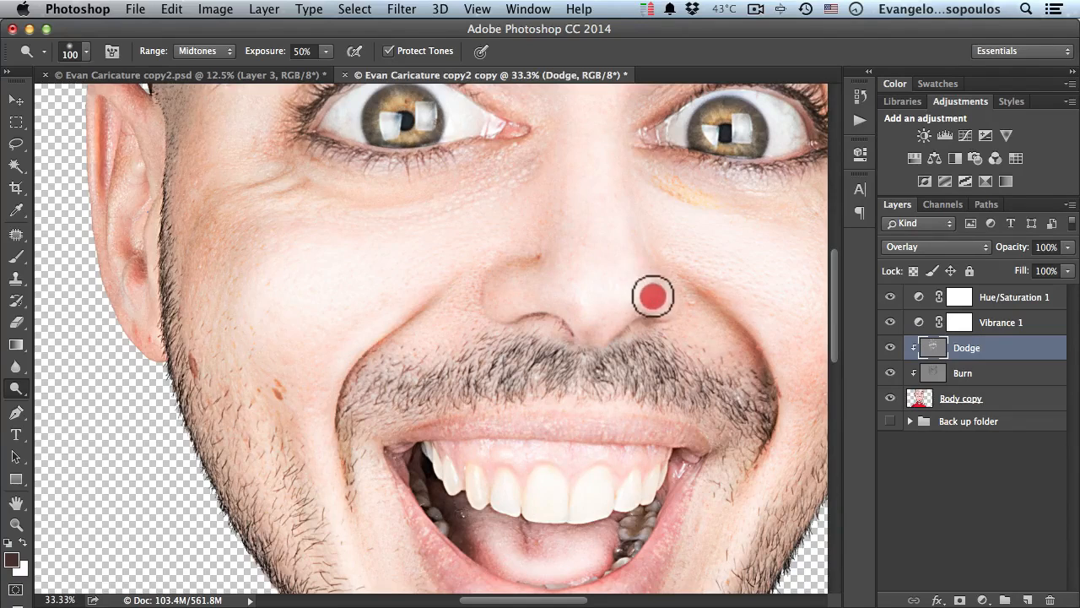
left_click_drag(552, 202, 562, 212)
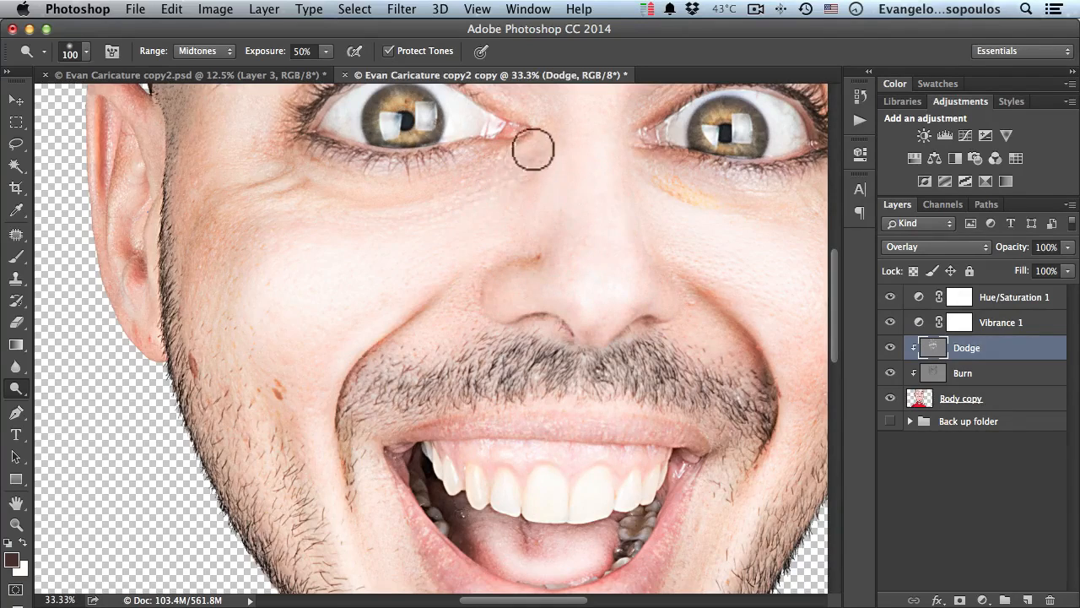
mouse_move(535, 145)
left_mouse_down()
mouse_move(545, 135)
mouse_move(487, 167)
mouse_move(362, 192)
left_mouse_up()
left_click_drag(645, 177, 714, 208)
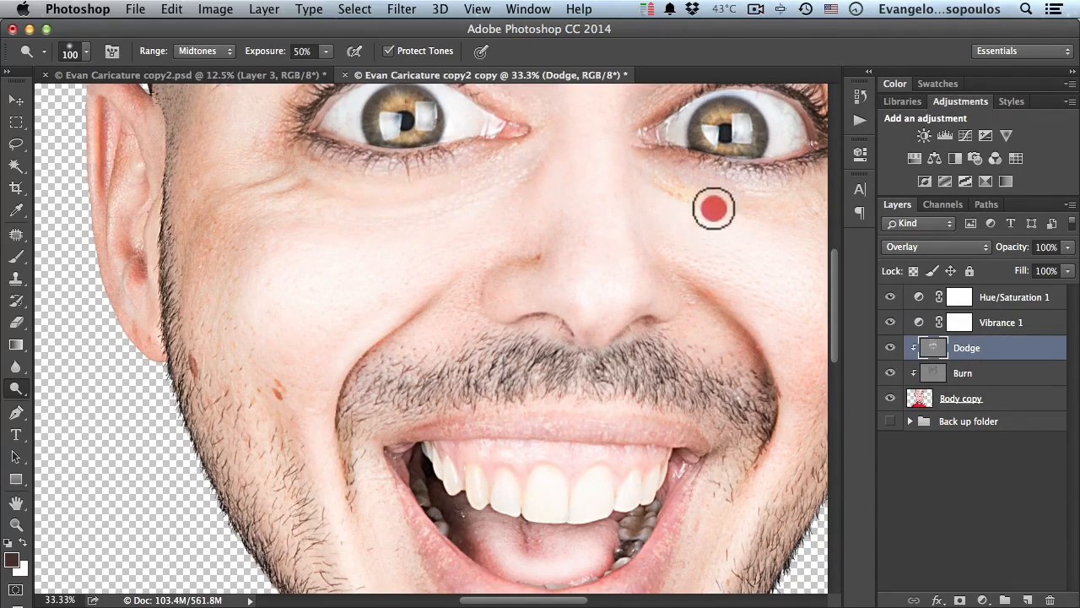
Compare the face with and without the Dodge and Burn layers by toggling their visibility, leaving both shown
key("alt+space")
left_click(610, 247, "alt")
left_click(610, 247, "alt")
mouse_move(604, 251)
left_mouse_down()
mouse_move(524, 350)
mouse_move(530, 266)
left_mouse_up()
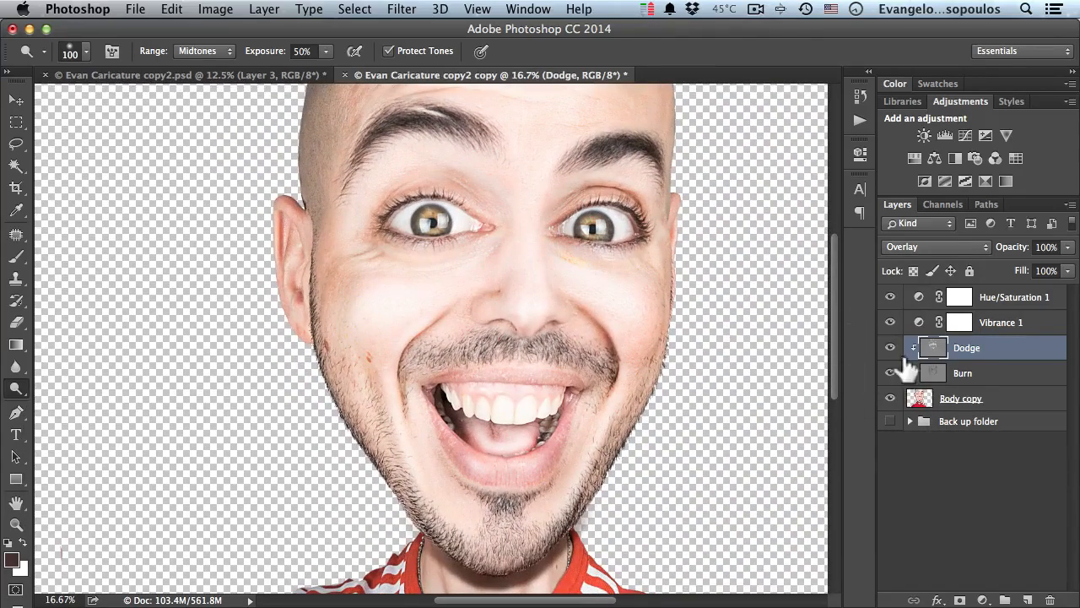
left_click_drag(891, 348, 887, 373)
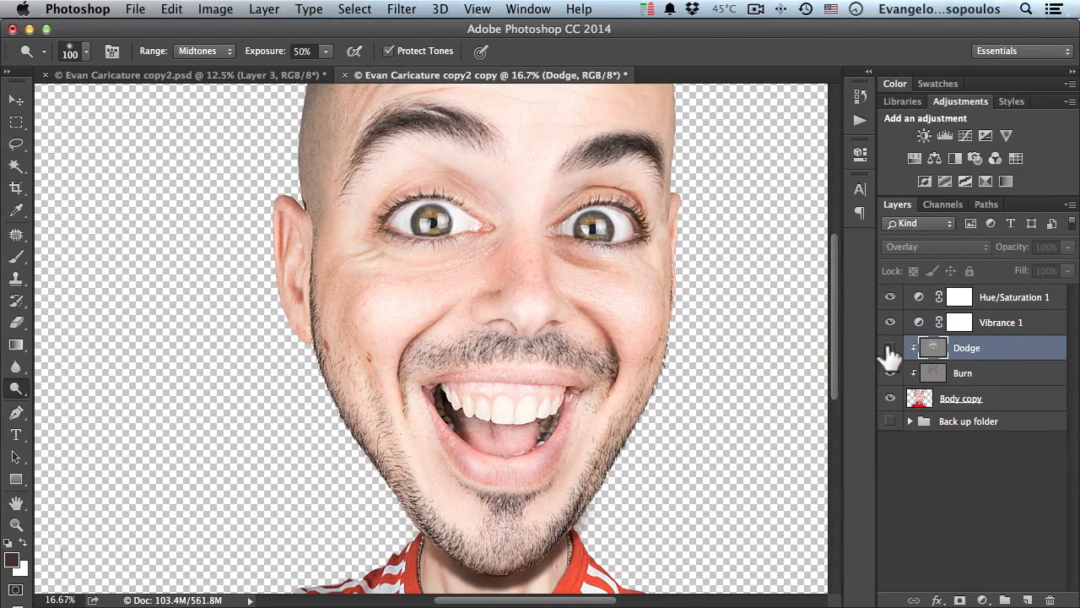
left_click(890, 348)
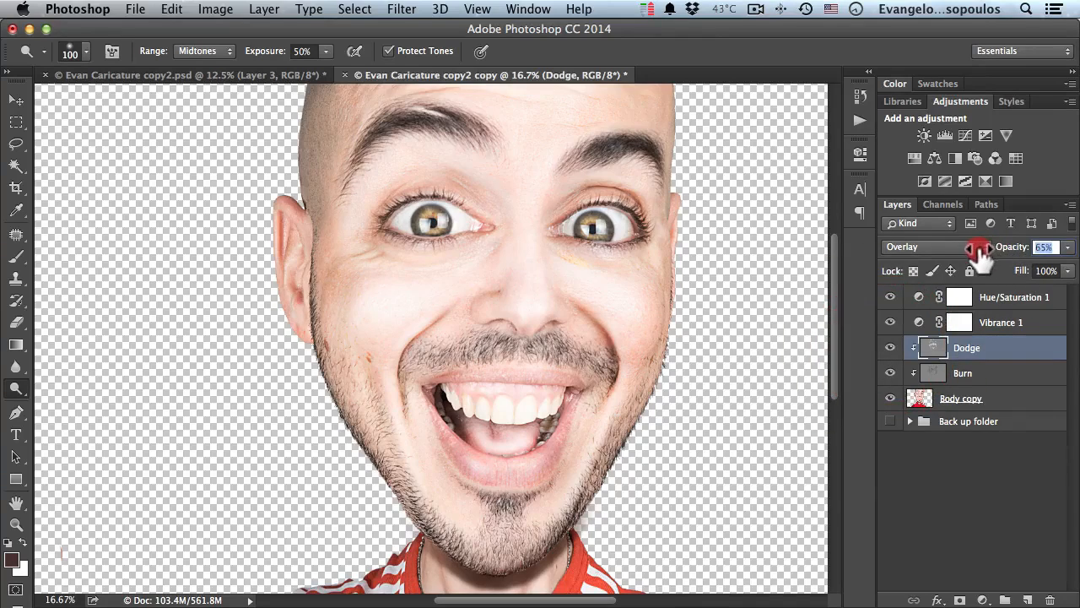
Set the Dodge layer's opacity to 65% and lower the Burn layer's opacity to about 78%
left_click_drag(980, 253, 977, 252)
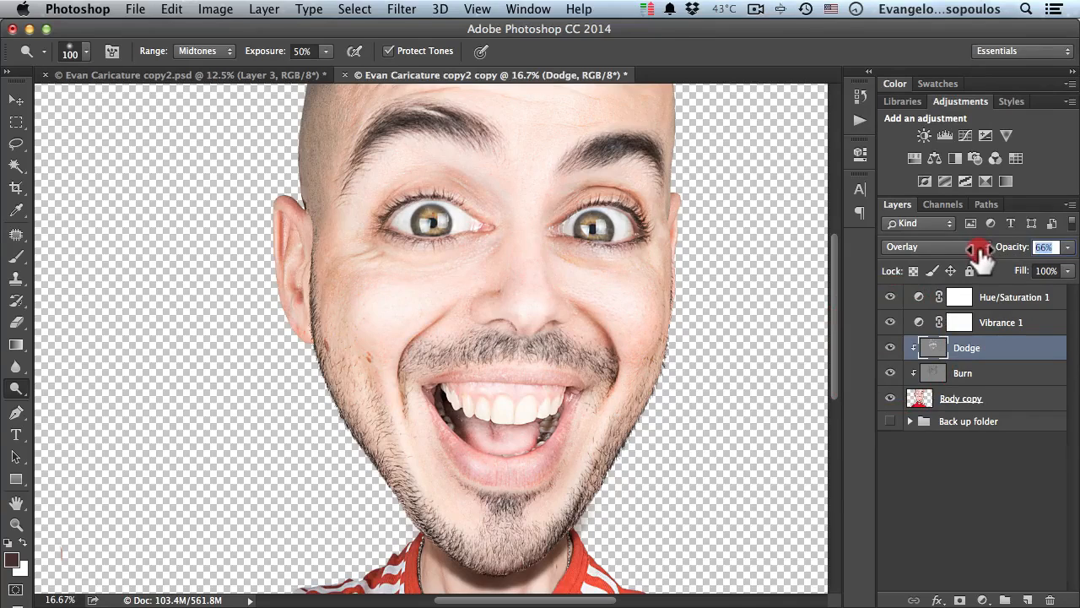
left_click(979, 373)
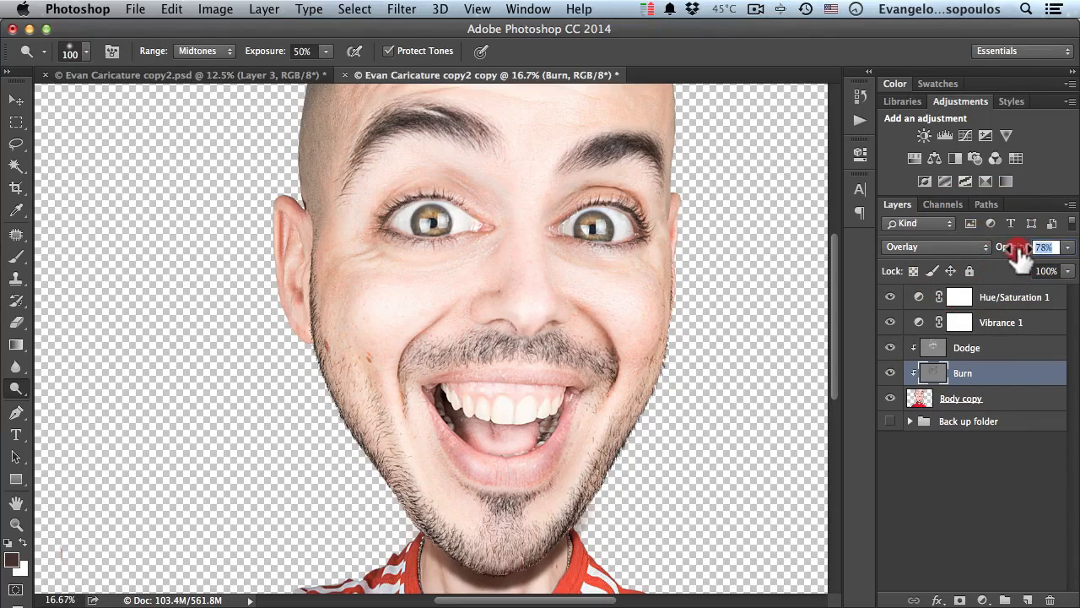
left_click(972, 347)
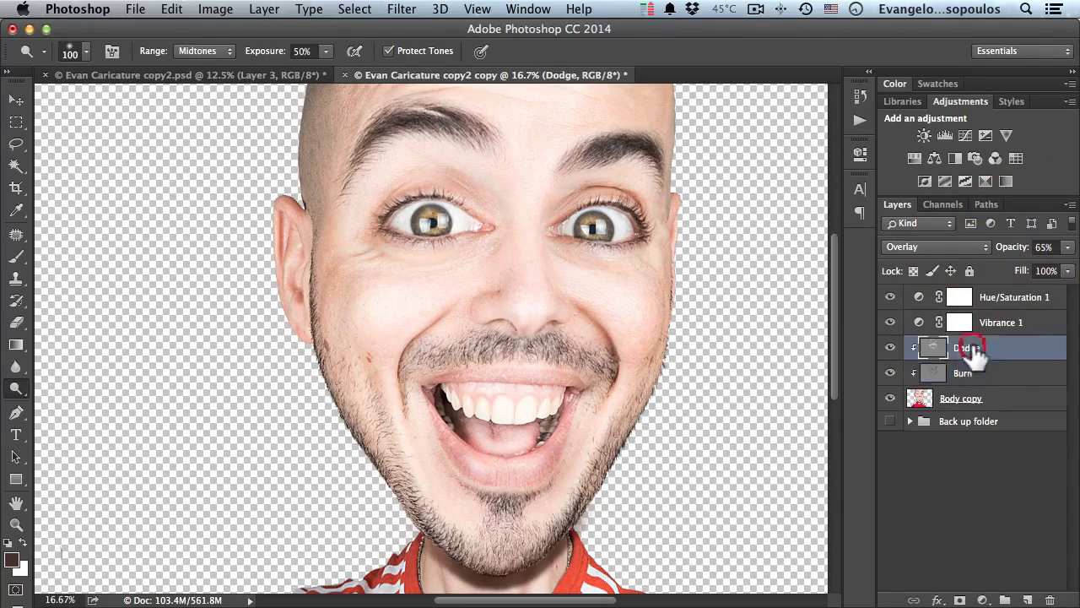
Check the whole caricature and make Body copy the active layer
left_click(600, 322, "alt")
left_click(601, 321, "alt")
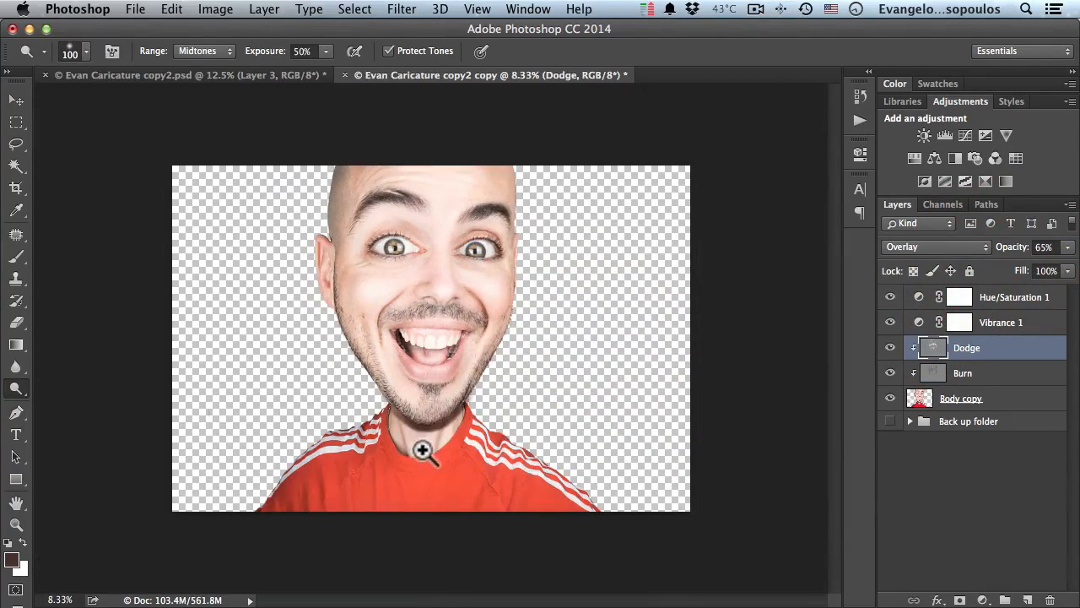
left_click(423, 449, "super")
left_click_drag(428, 413, 469, 461)
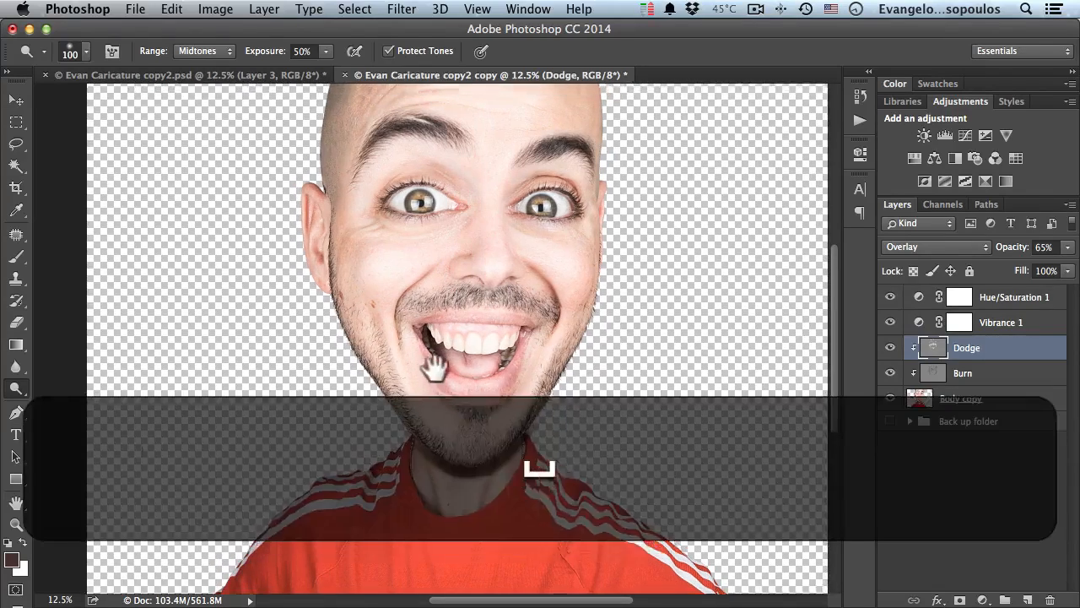
left_click_drag(430, 362, 429, 434)
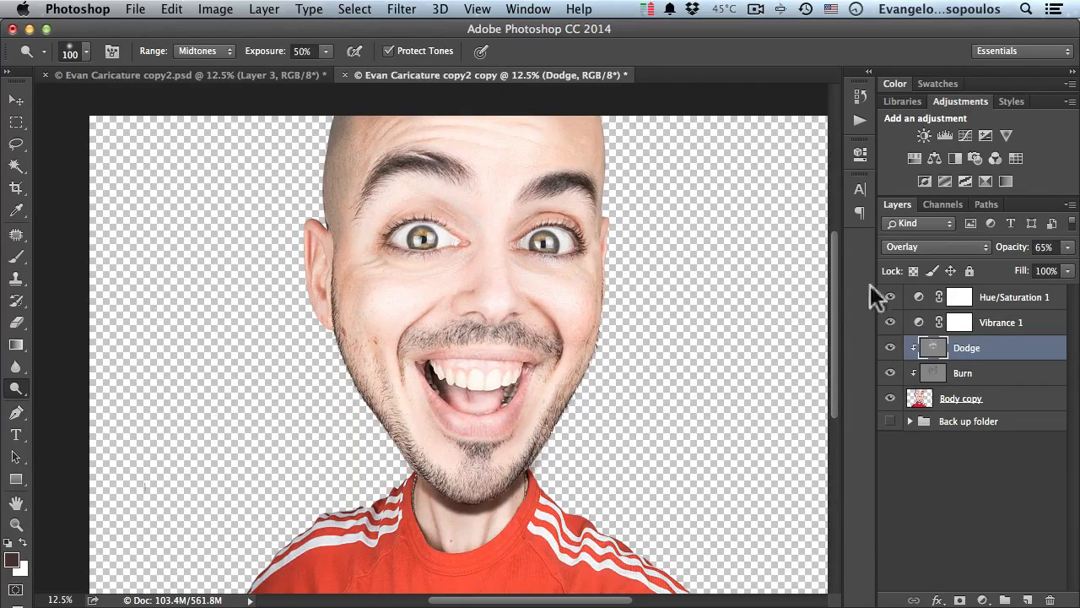
left_click(1017, 304)
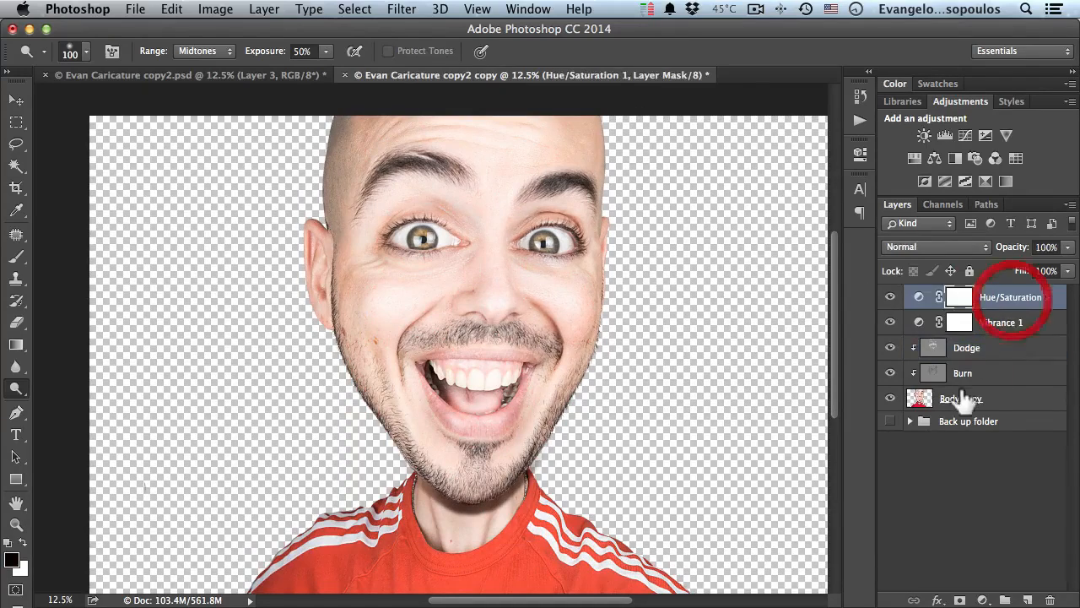
left_click(1013, 400)
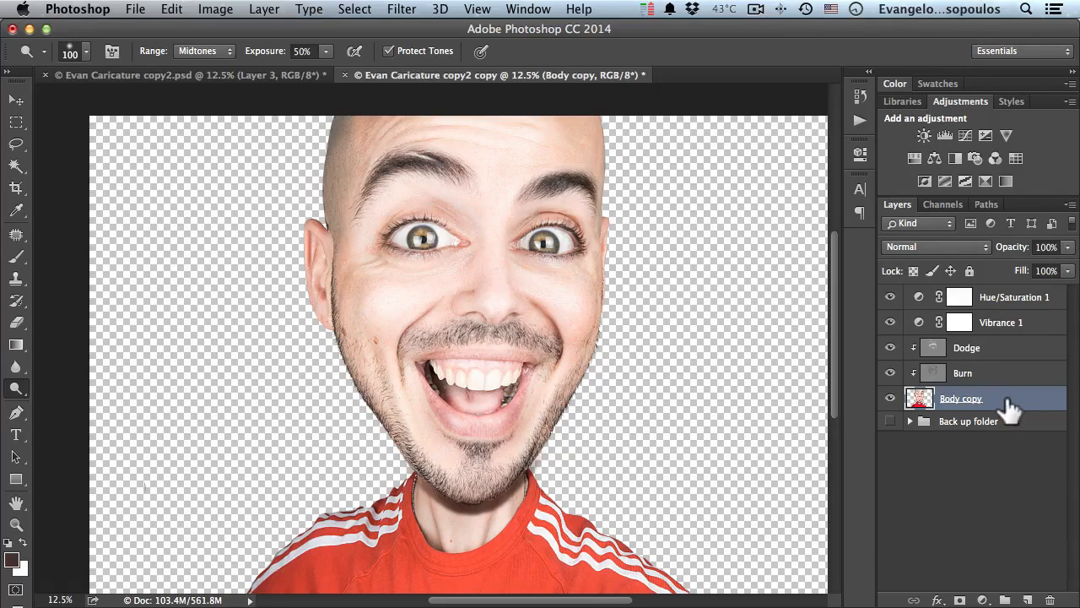
Duplicate the Body copy layer above Hue/Saturation 1 and lower the duplicate's opacity to about 19%
key("alt")
left_click_drag(1010, 405, 1009, 291)
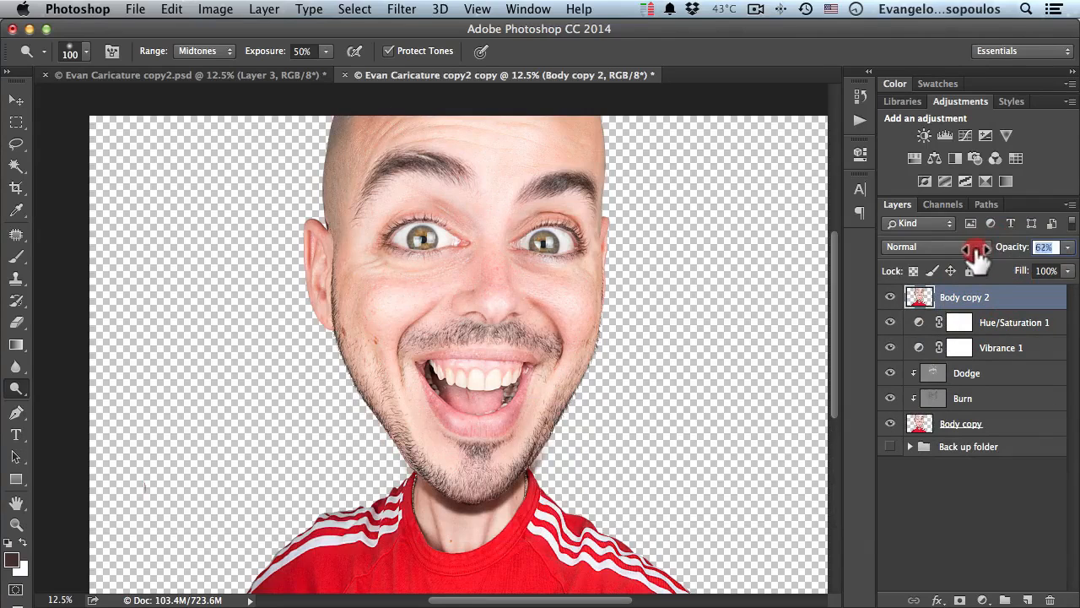
left_click_drag(959, 253, 954, 255)
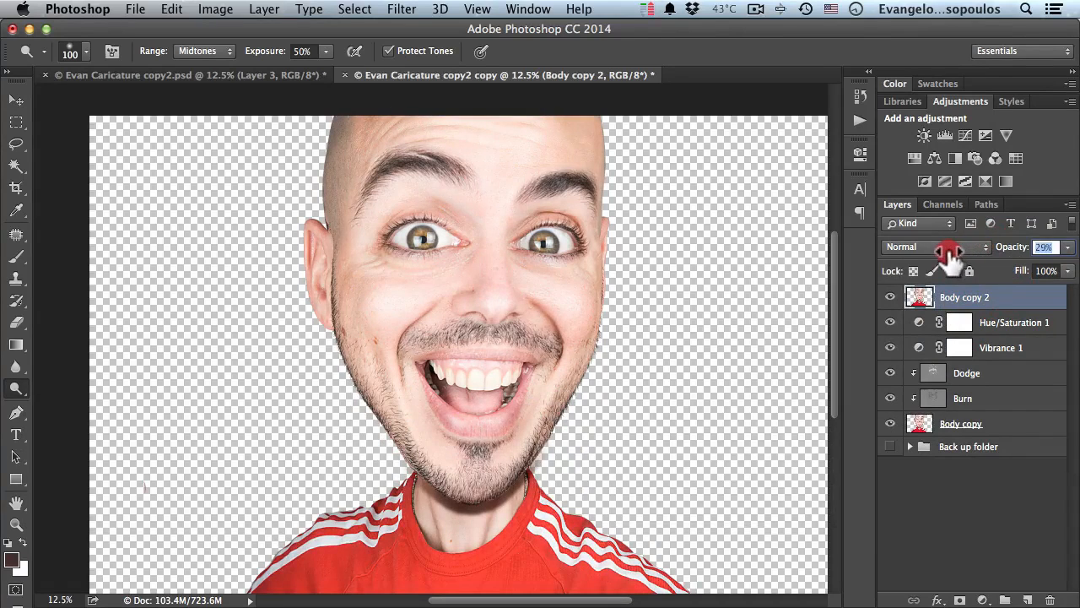
left_click_drag(944, 265, 938, 263)
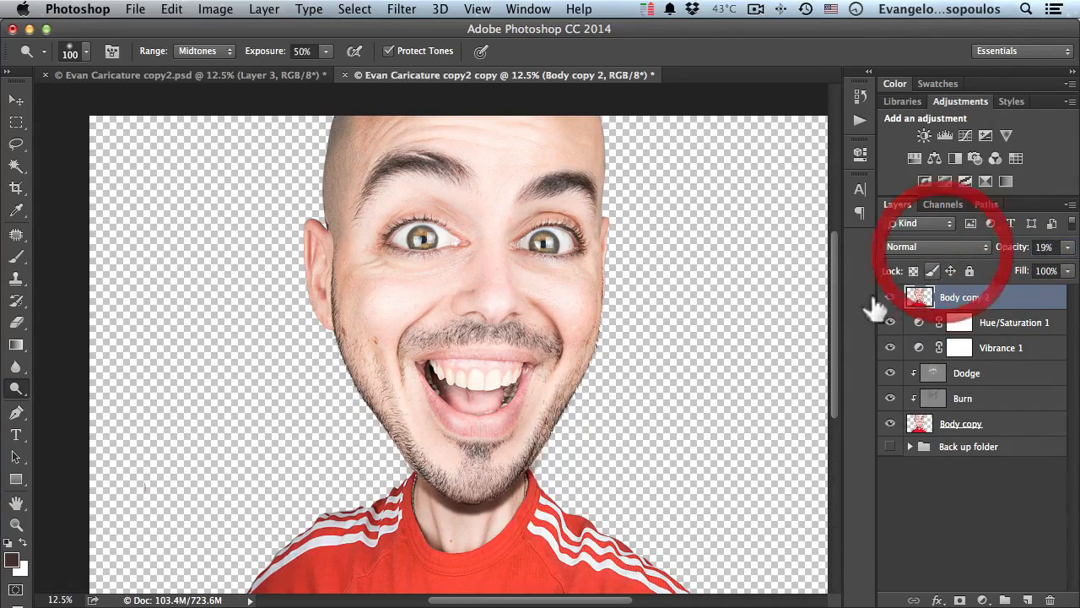
Compare the face with and without the Body copy 2 layer and set that layer's opacity to 15%
key("super+space")
left_click(482, 302)
left_click(485, 306)
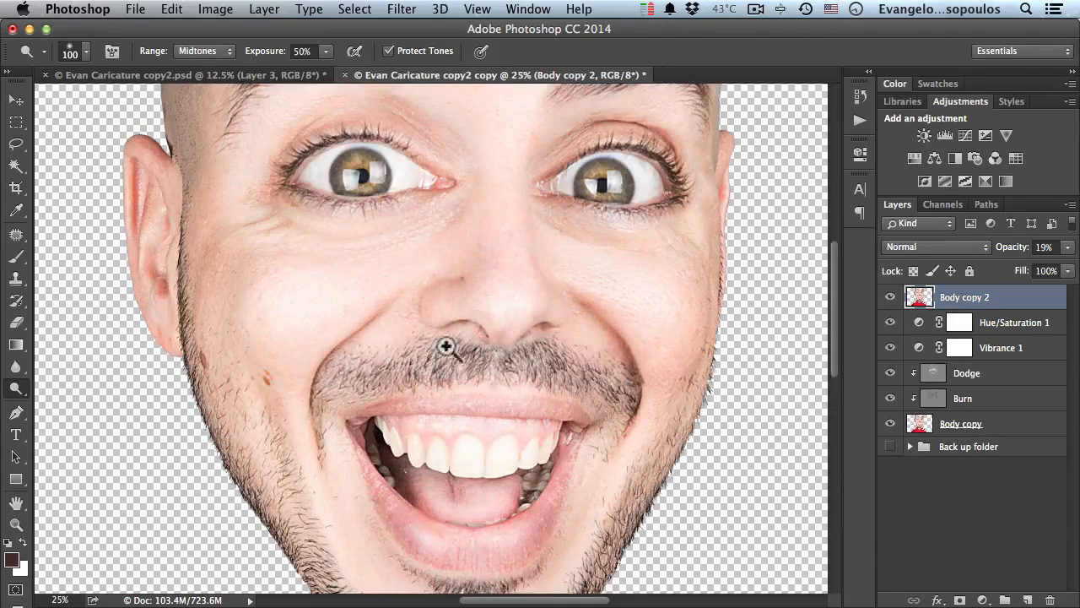
left_click(890, 298)
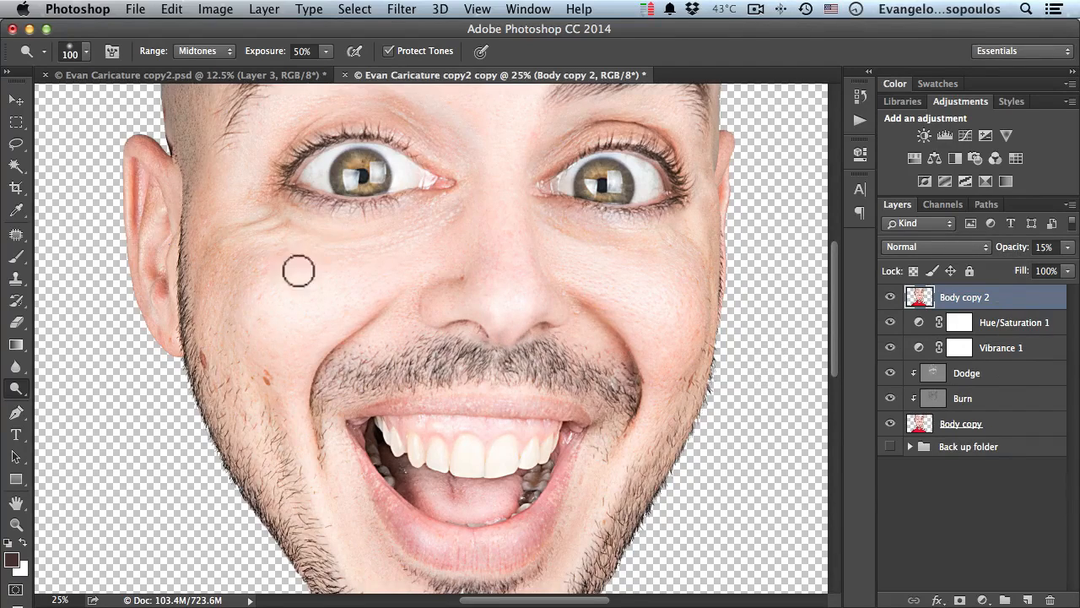
left_click(418, 291, "alt")
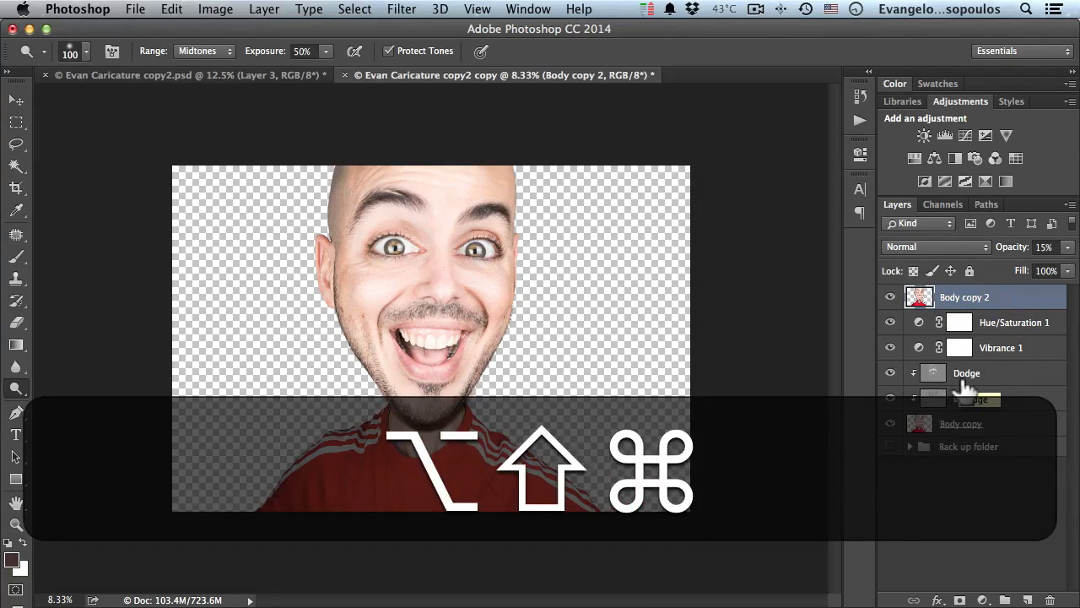
Stamp all visible layers into a new top layer, and group the layers from Body copy 2 down to Body copy
key("alt+shift+super+e")
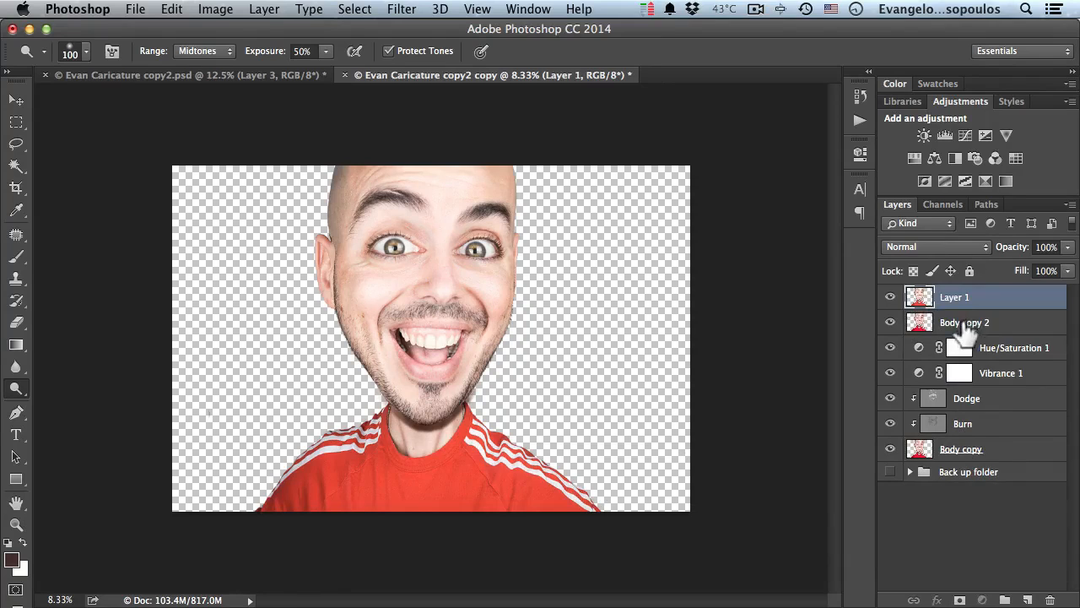
left_click(965, 331)
left_click(1004, 451, "shift")
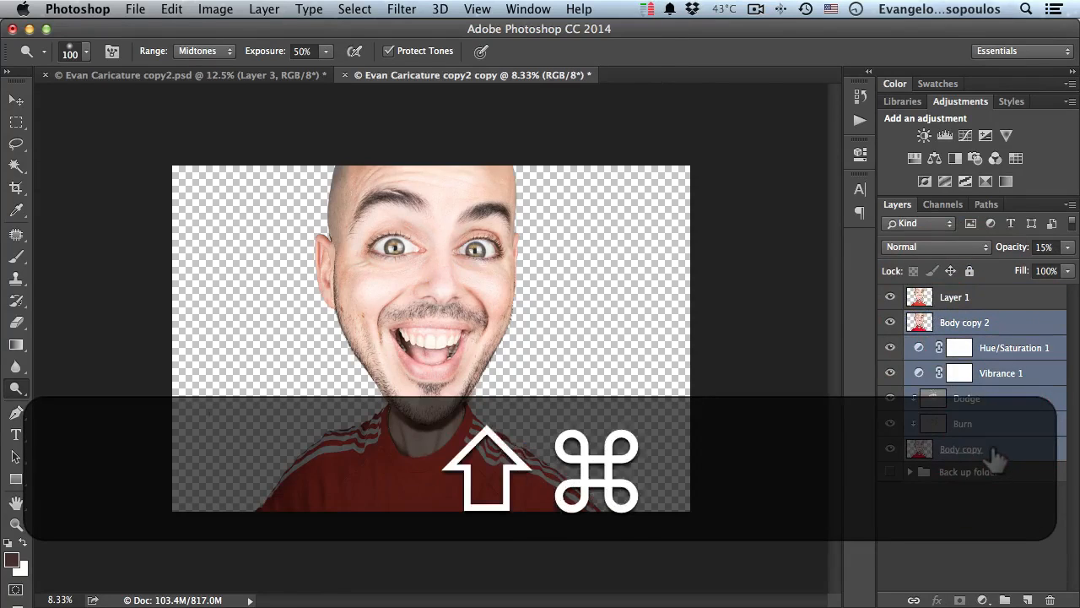
key("super+g")
Rename the new group First Dodging and move it into the Back up folder
double_click(954, 323)
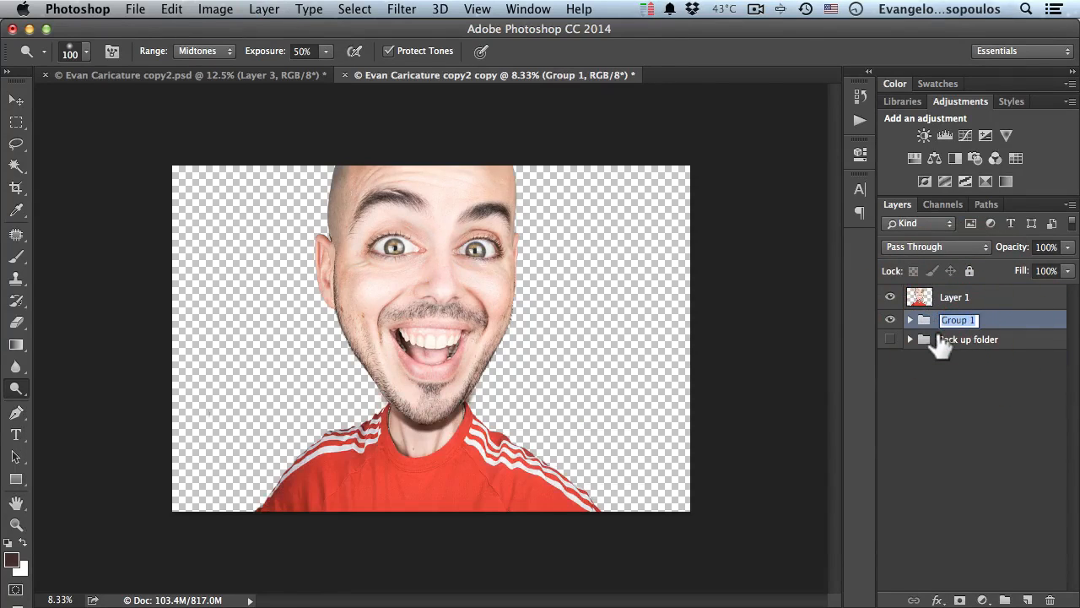
key("shift")
type("F")
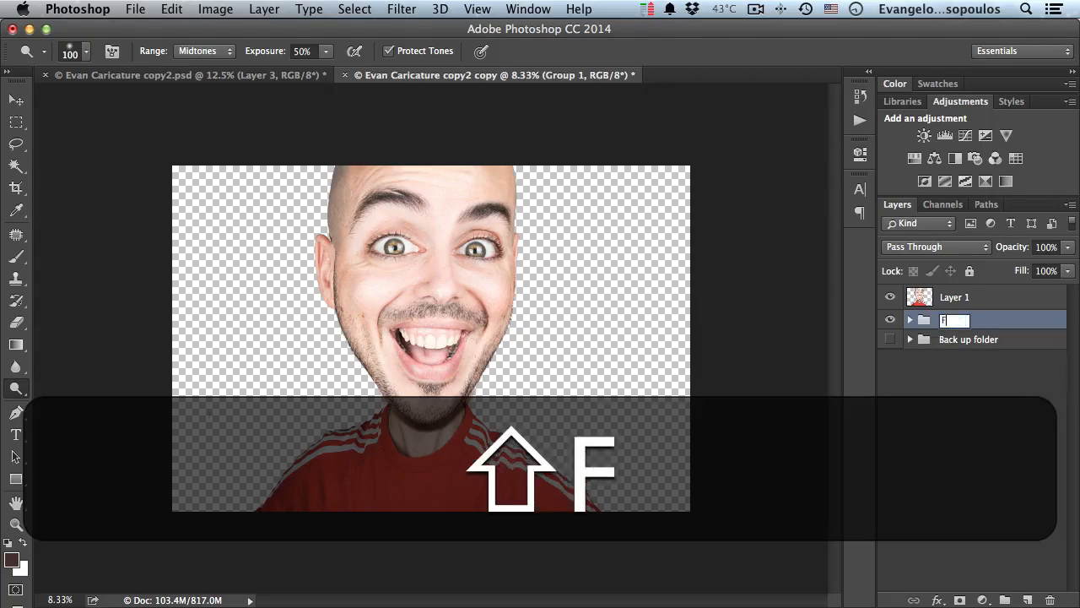
type("irst Dod")
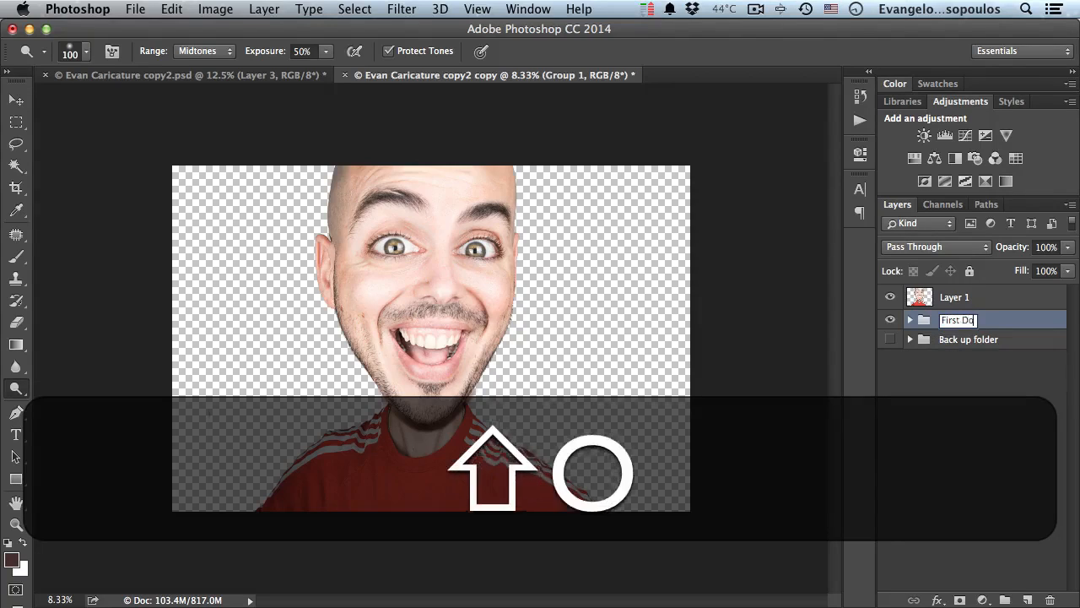
type("g")
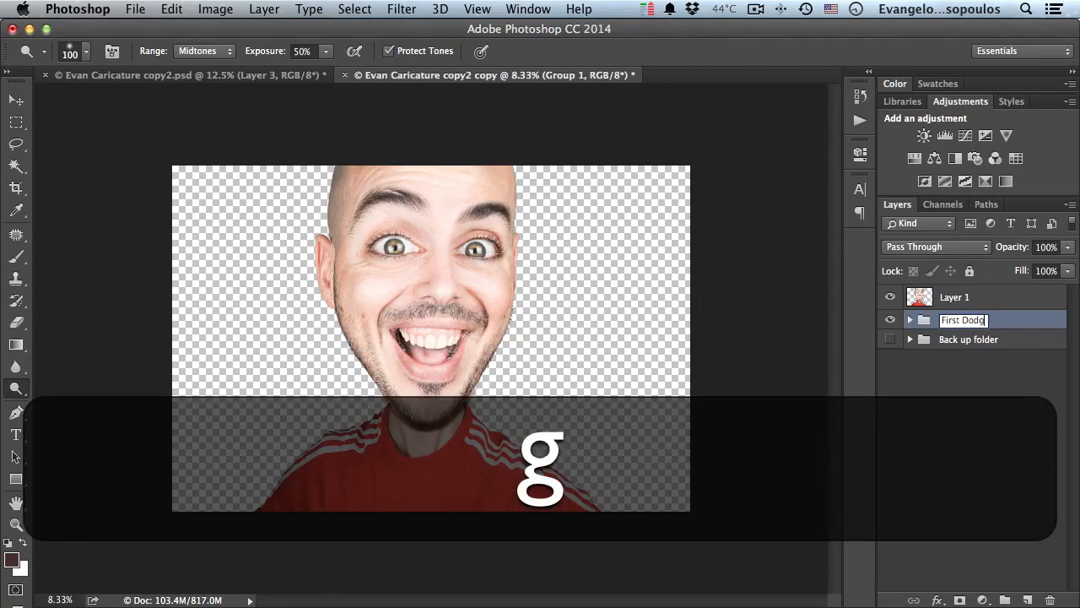
type("ing")
key("Return")
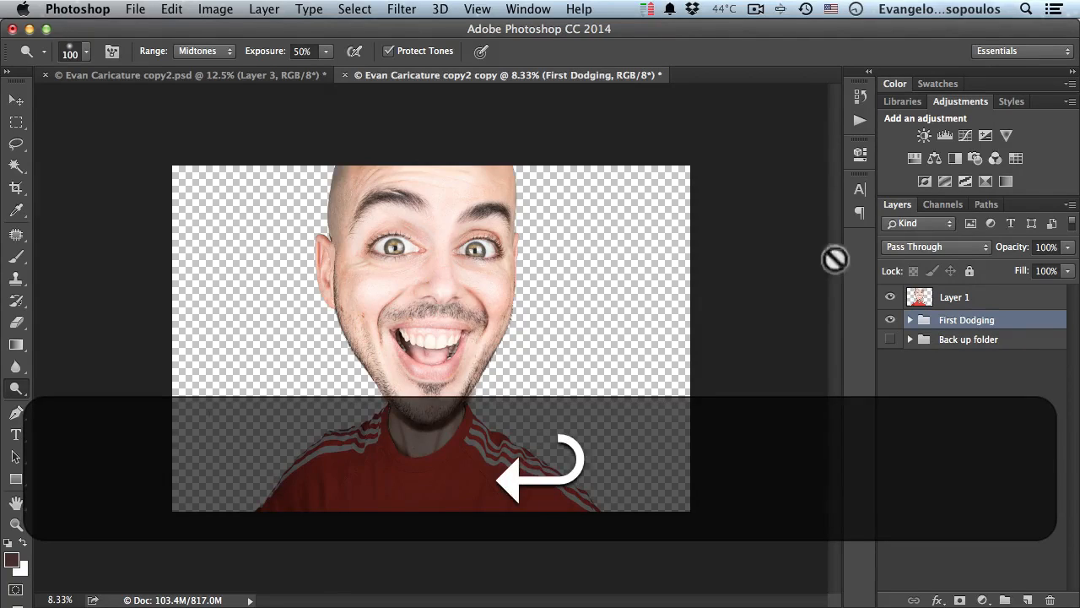
left_click_drag(945, 320, 940, 339)
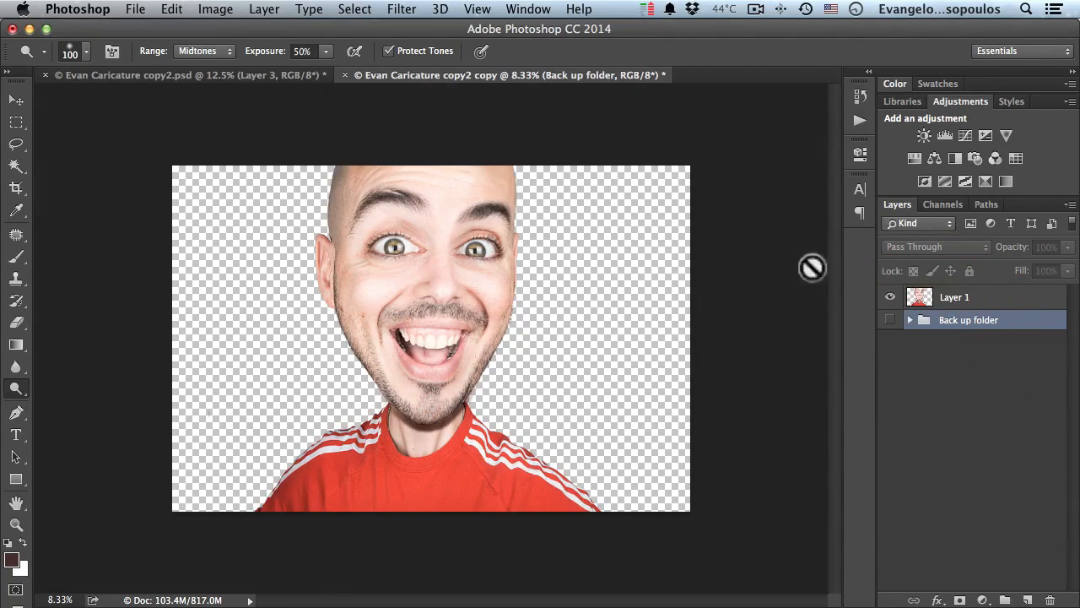
Duplicate the stamped Layer 1
left_click(956, 303)
key("super")
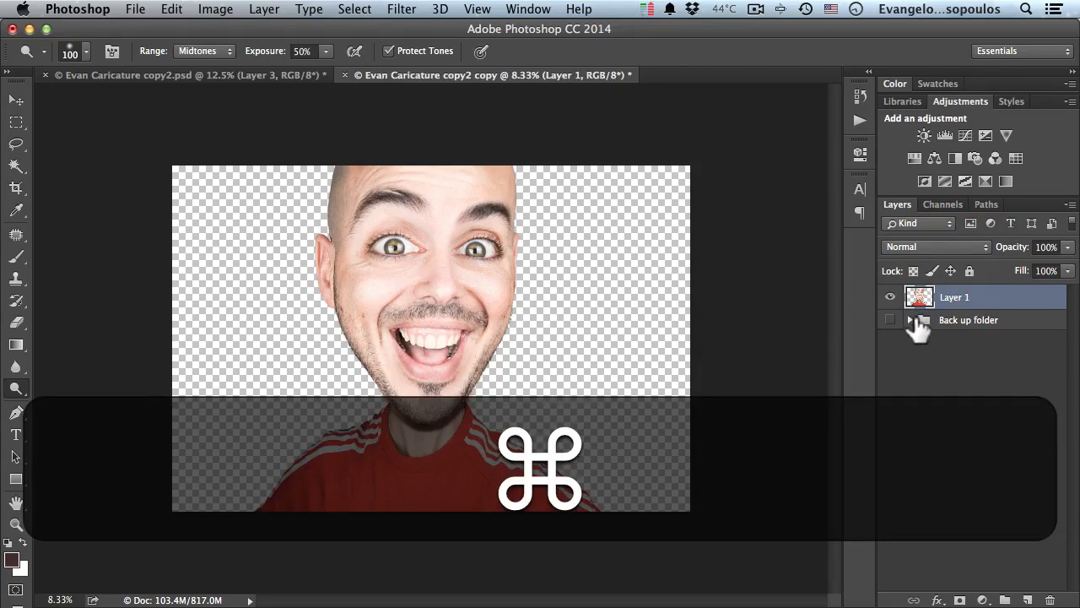
key("super+j")
Apply the Accented Edges filter to the duplicate with edge width 1, edge brightness 30 and smoothness 1
left_click(402, 9)
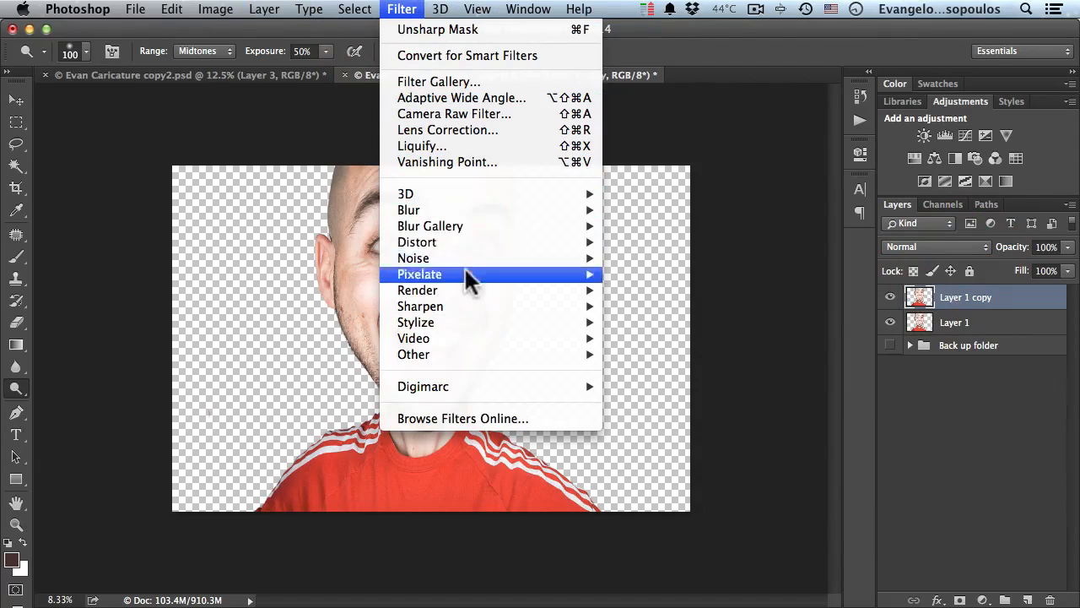
left_click(466, 82)
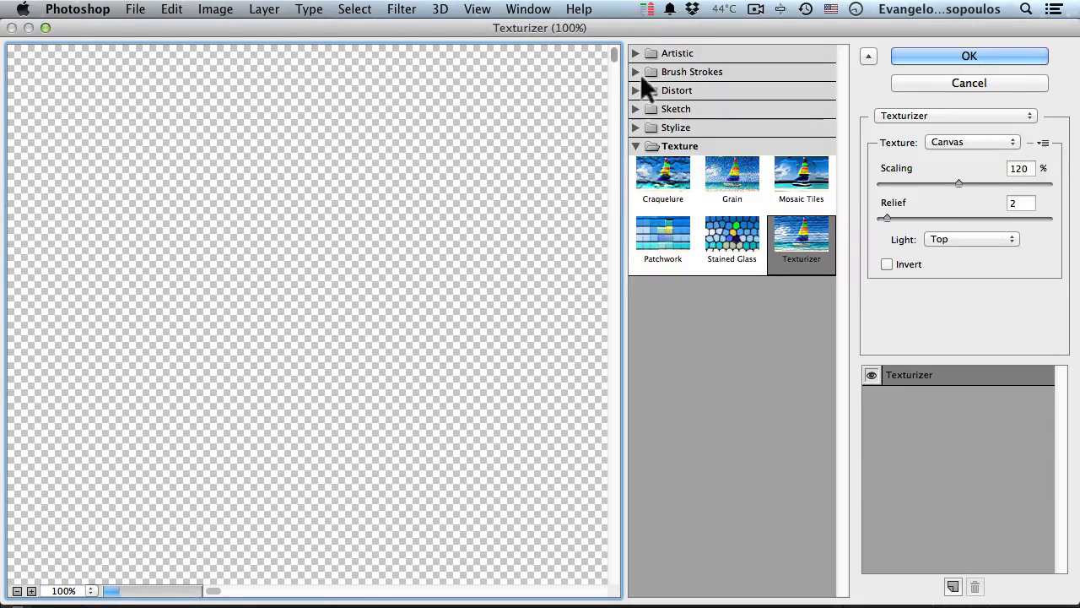
left_click(637, 73)
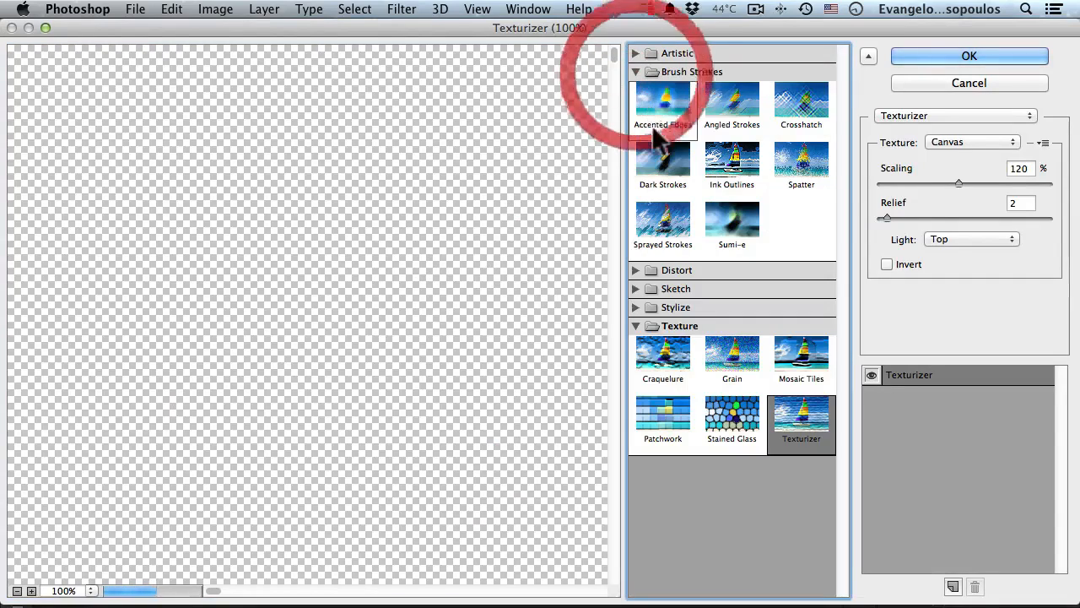
left_click(656, 103)
left_click(17, 591)
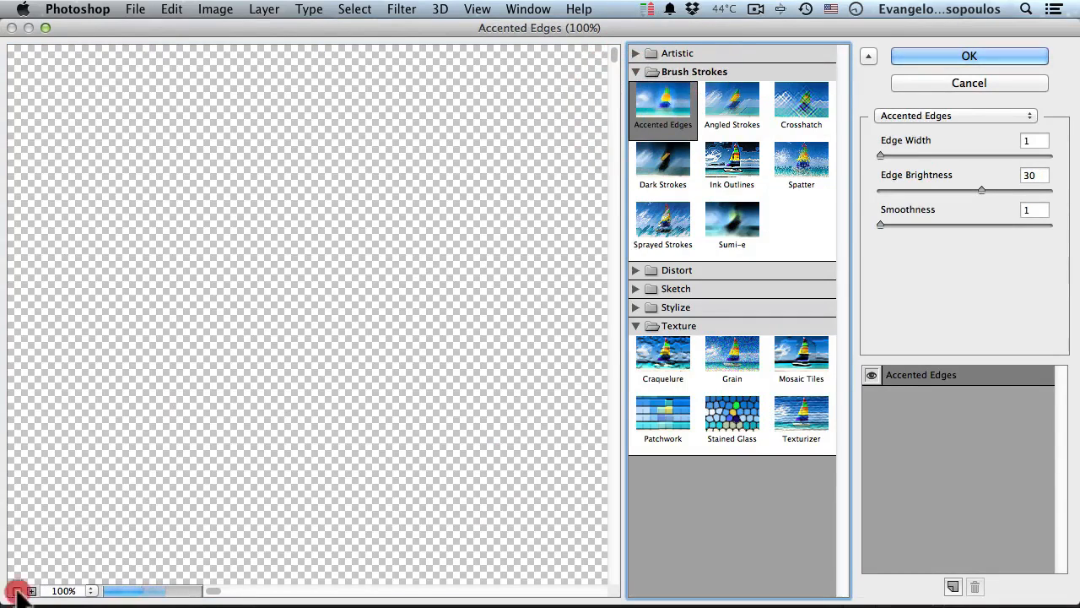
left_click(17, 591)
left_click(17, 591)
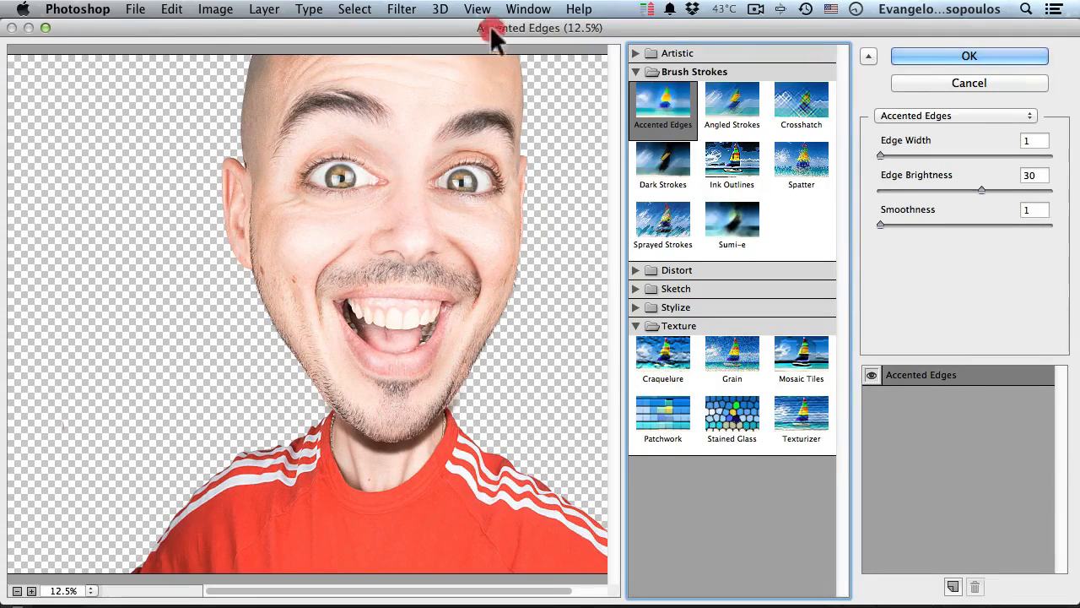
left_click_drag(495, 28, 507, 66)
left_click(961, 91)
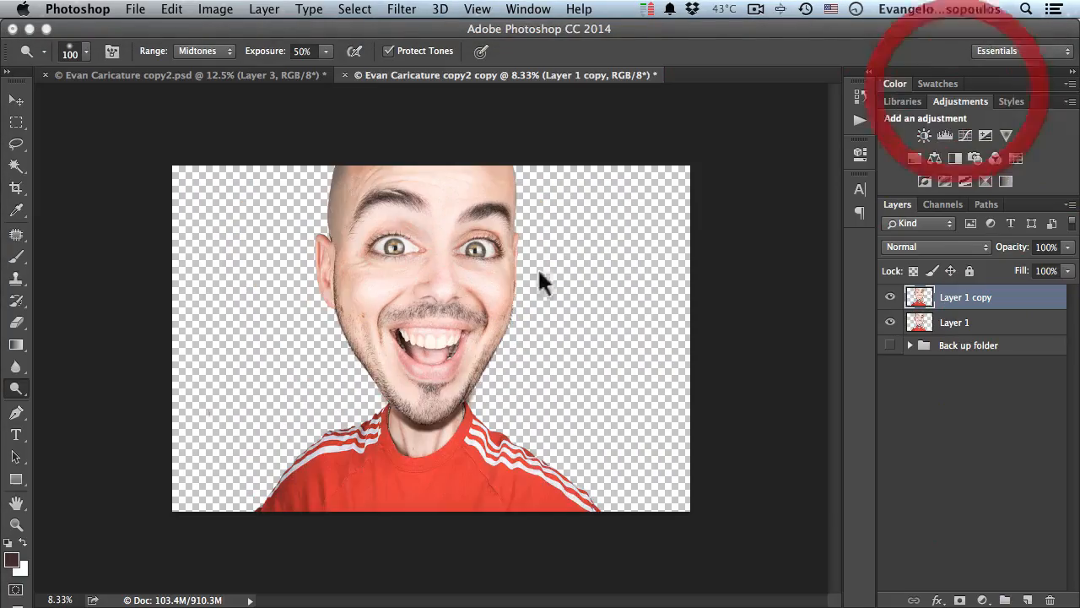
Inspect the filtered face up close and lower the Layer 1 copy layer's opacity to 66%
key("ctrl+space")
left_click(395, 289)
left_click(397, 294, "super")
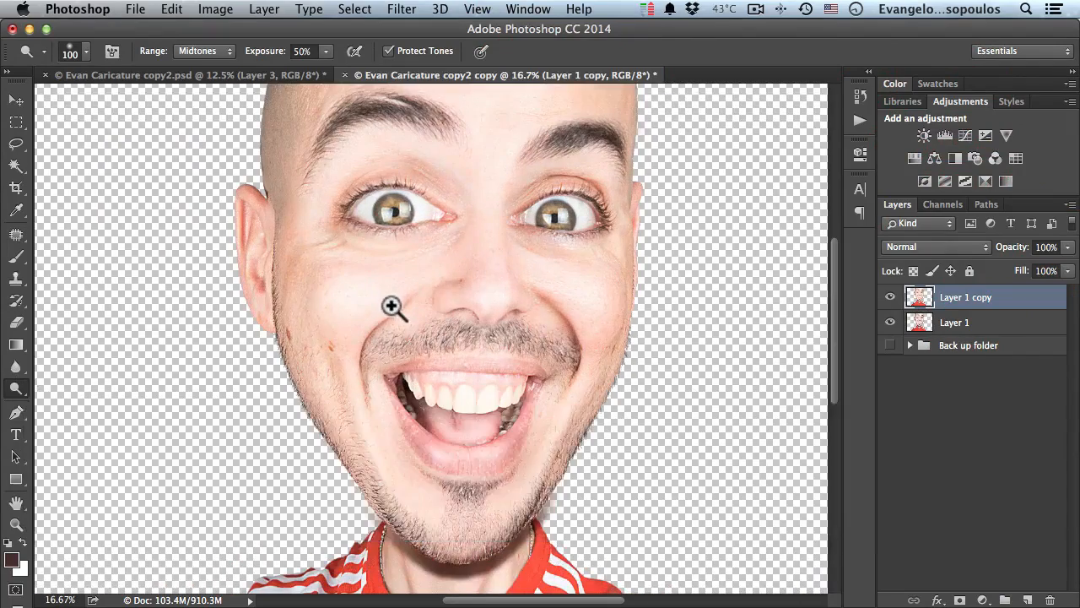
left_click(390, 306, "super")
left_click_drag(388, 307, 411, 287)
left_click(404, 295, "alt")
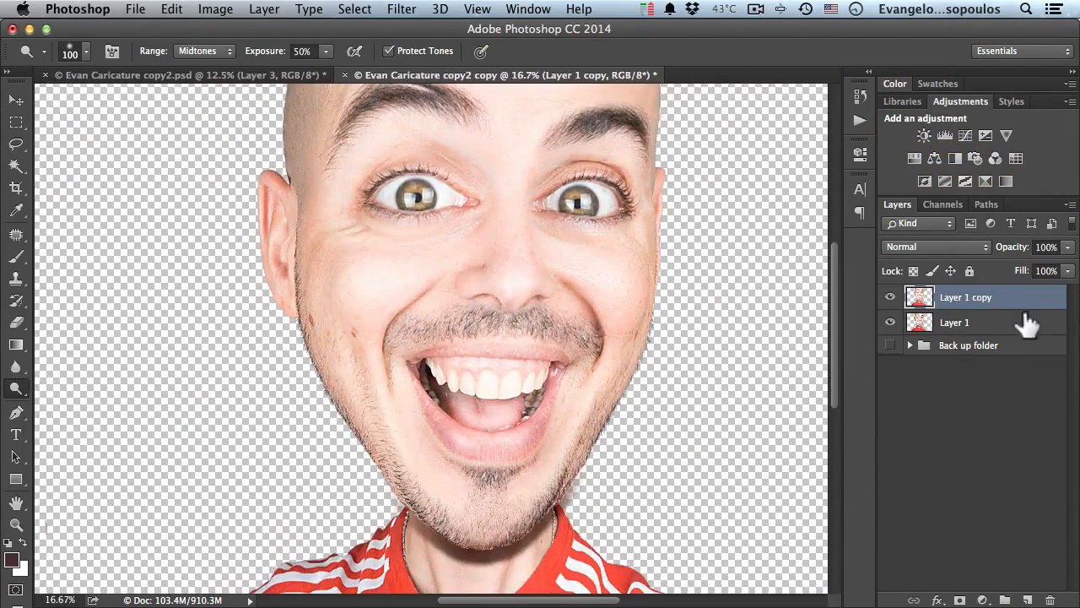
left_click_drag(1011, 252, 984, 250)
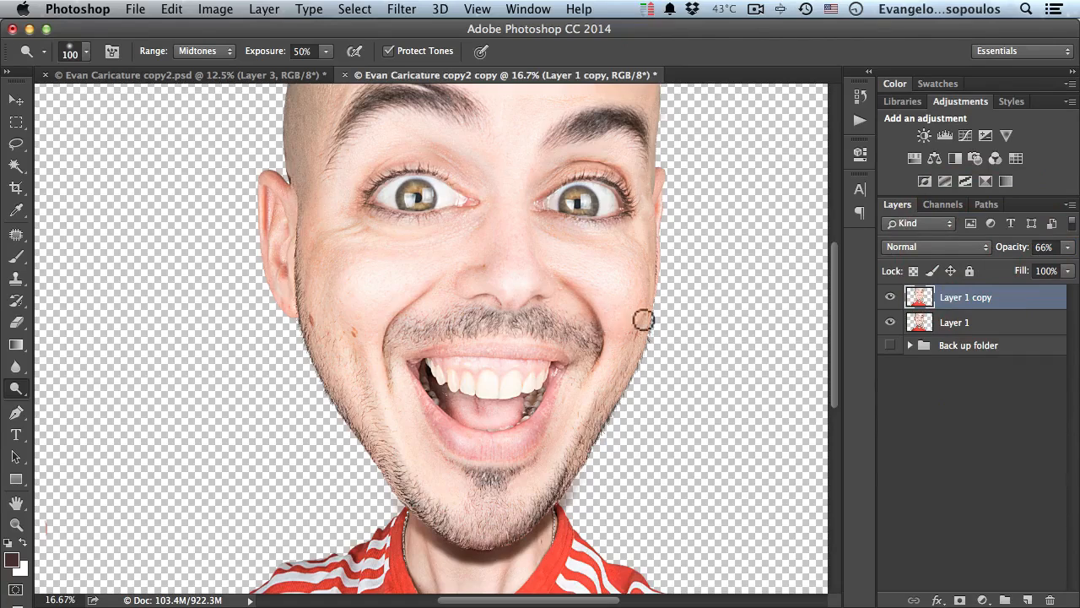
Merge Layer 1 copy and Layer 1 into a single layer
key("shift")
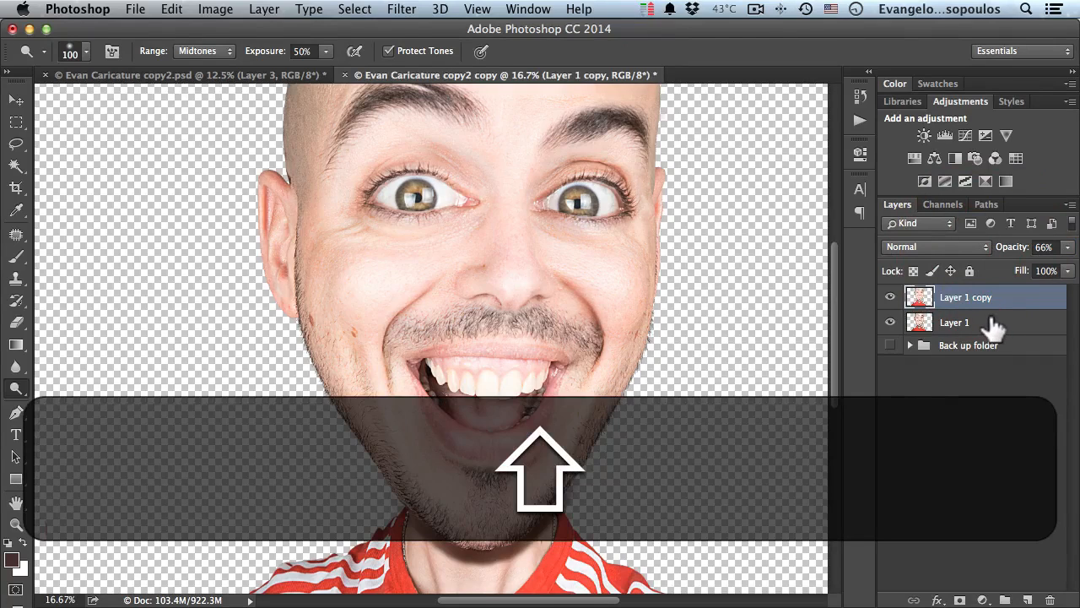
left_click(991, 325, "shift")
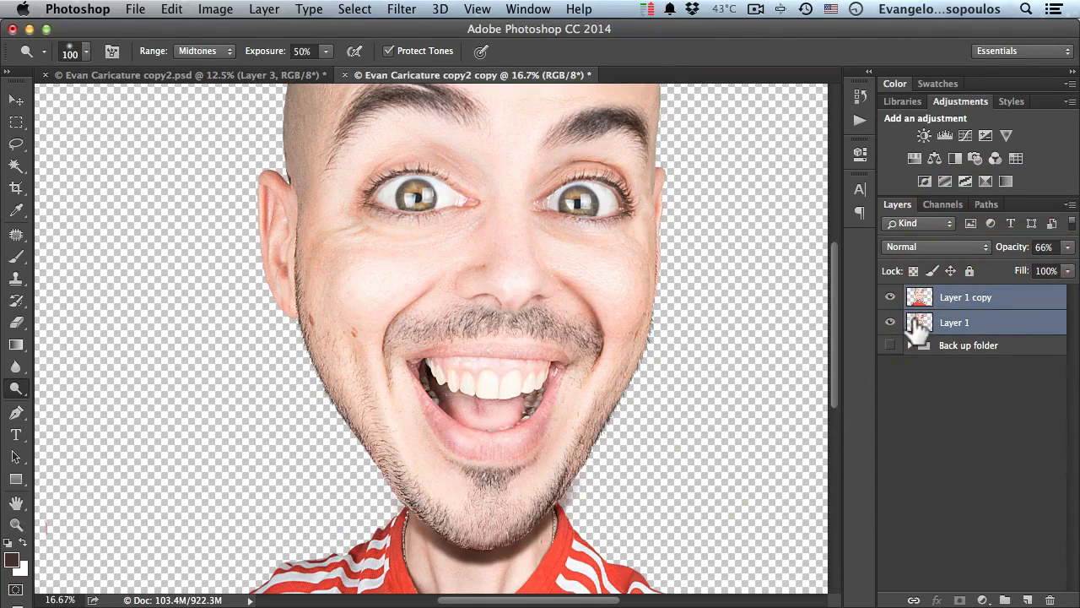
key("super+e")
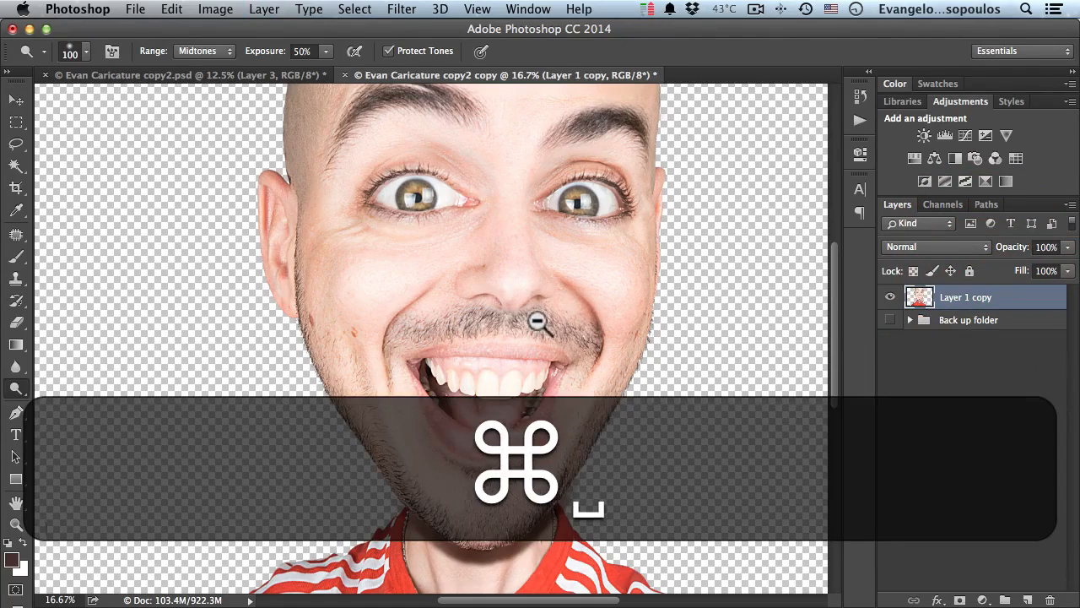
Expand the Back up folder, make Layer 0 active and show the folder's contents with the whole image in view
left_click(534, 330, "alt+super")
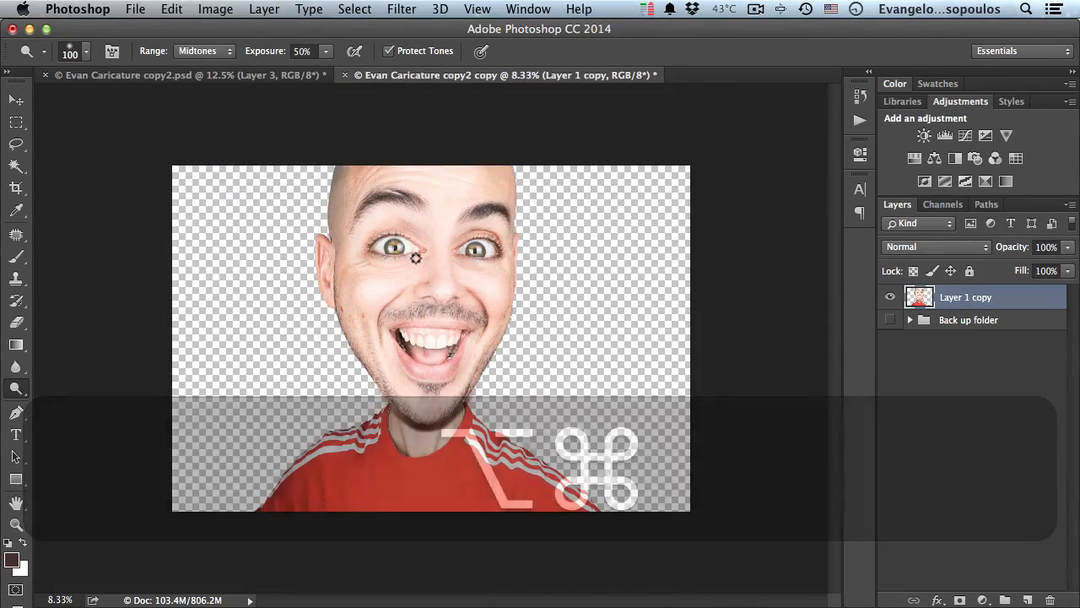
left_click(910, 320)
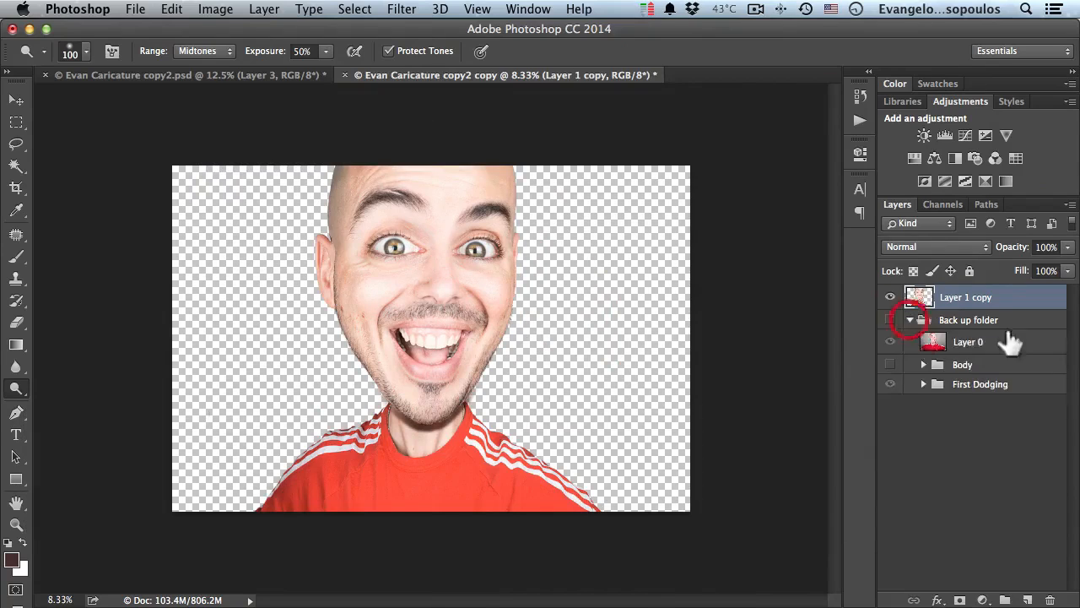
left_click(932, 342)
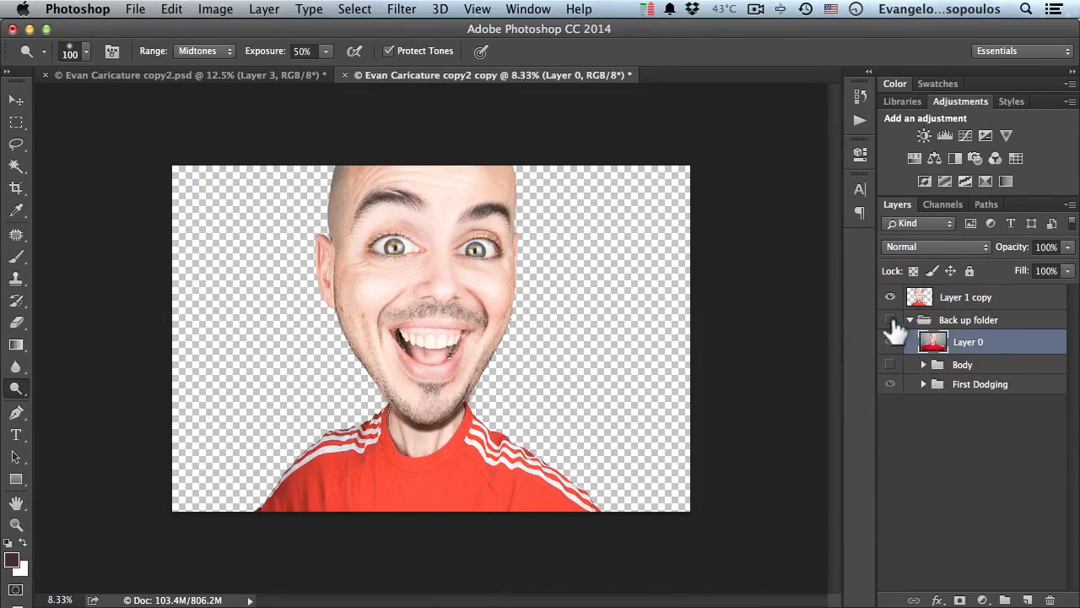
left_click(890, 320)
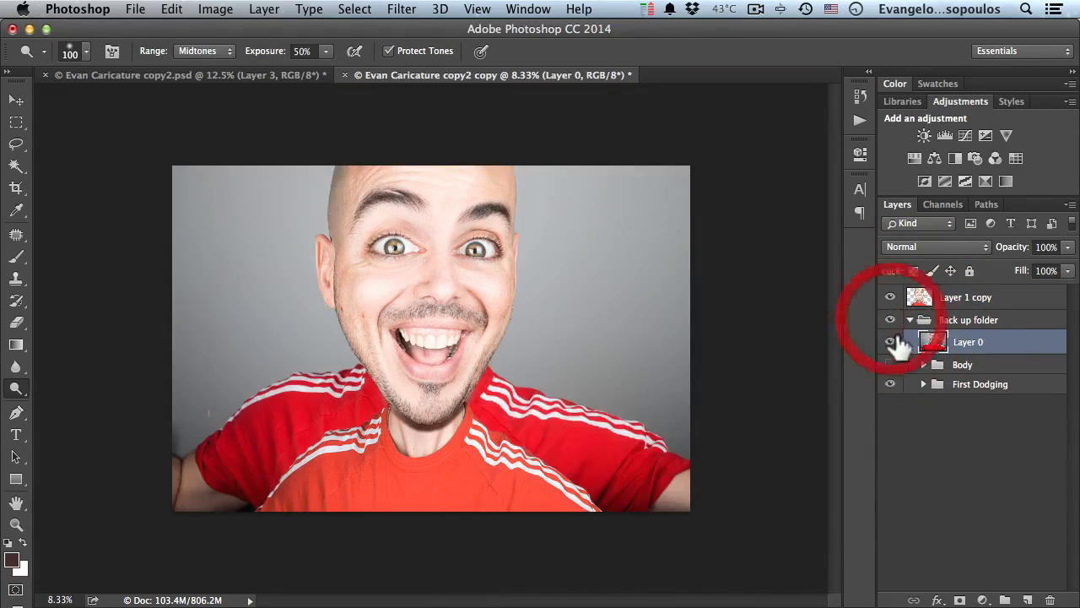
Select a rectangular patch of grey background in the upper-left corner of Layer 0's photo and copy it to a new layer
left_click(13, 123)
left_click_drag(164, 154, 315, 221)
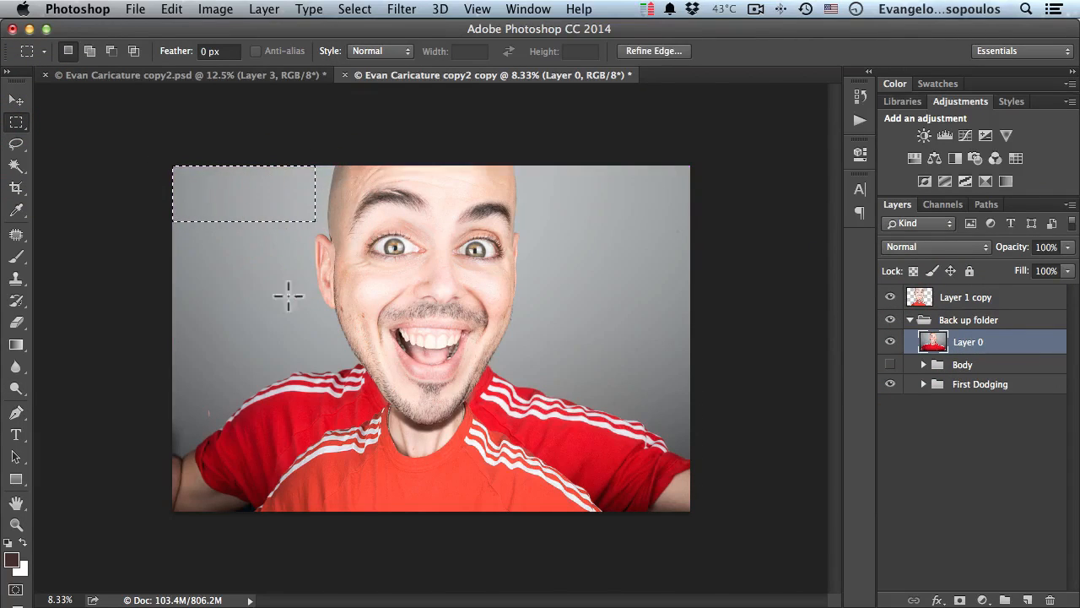
left_click(890, 320)
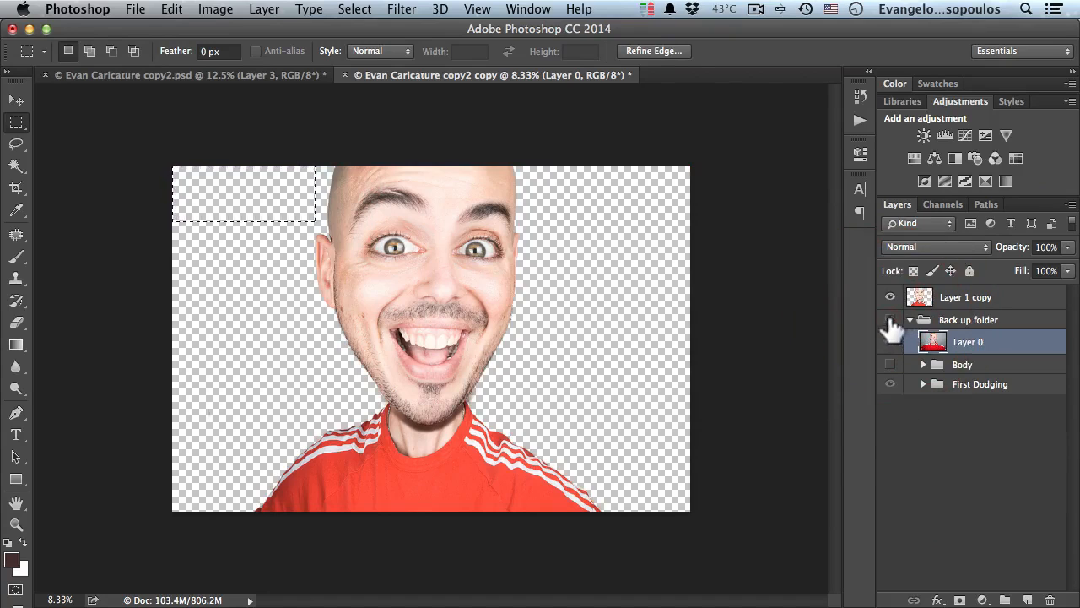
left_click(890, 321)
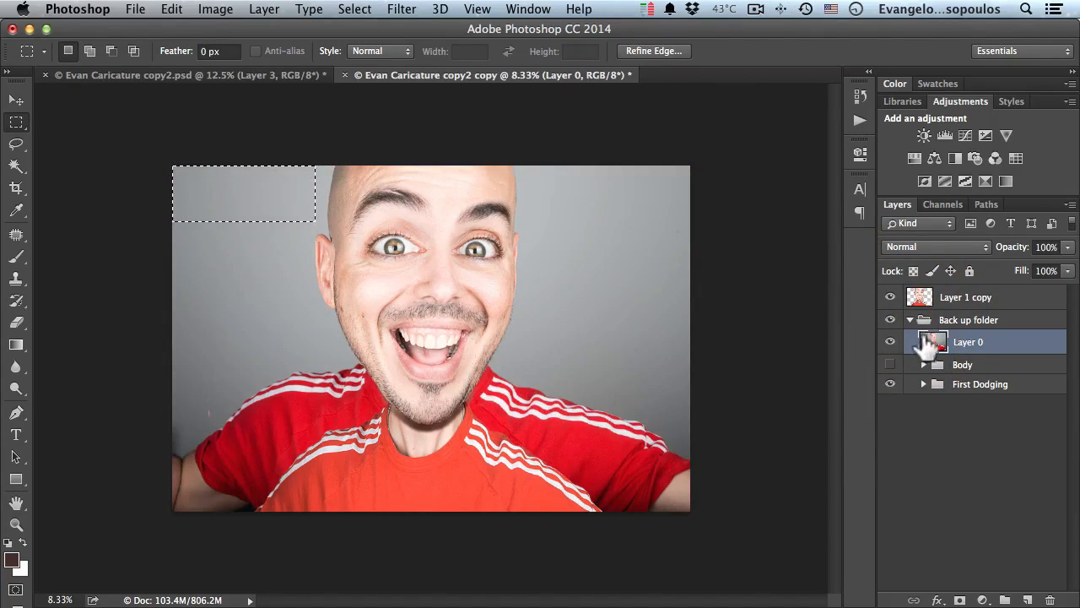
key("cmd+j")
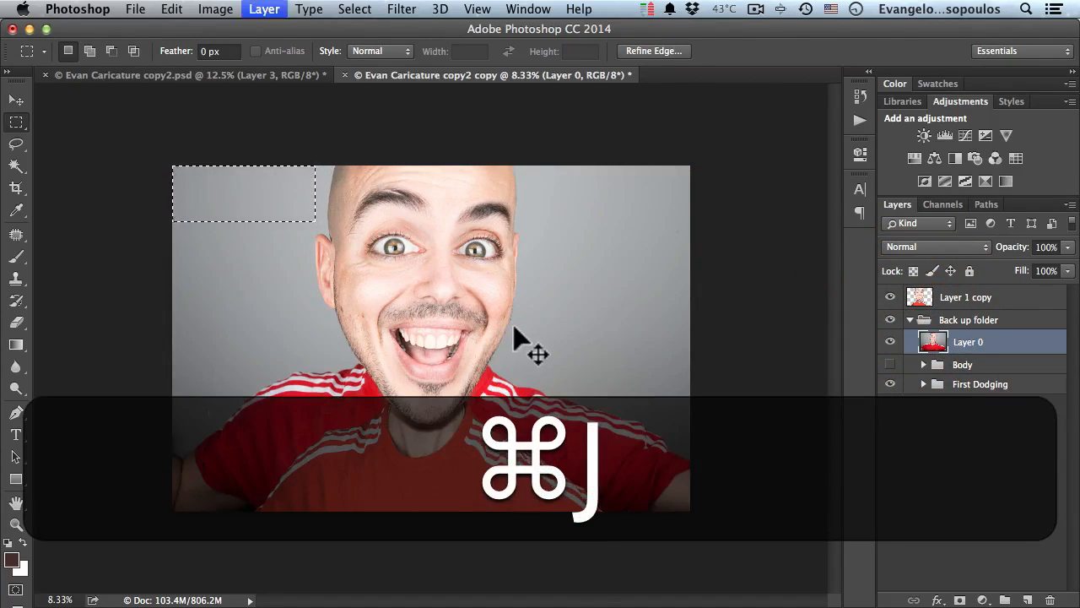
Collapse the Back up folder and rename the copied background patch layer as New Bg
left_click_drag(929, 297, 951, 293)
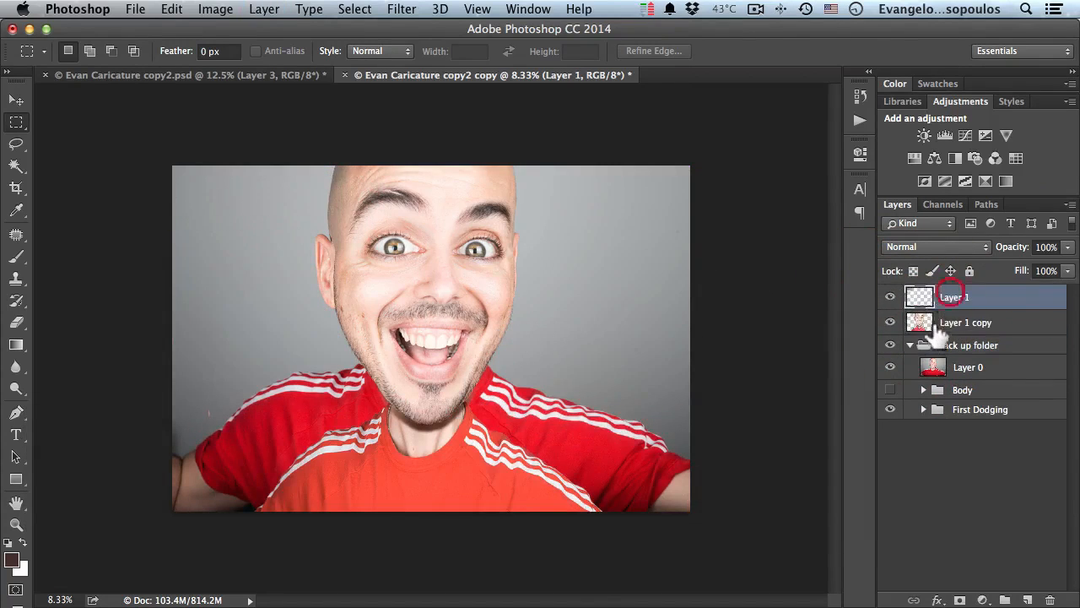
left_click(911, 344)
double_click(953, 297)
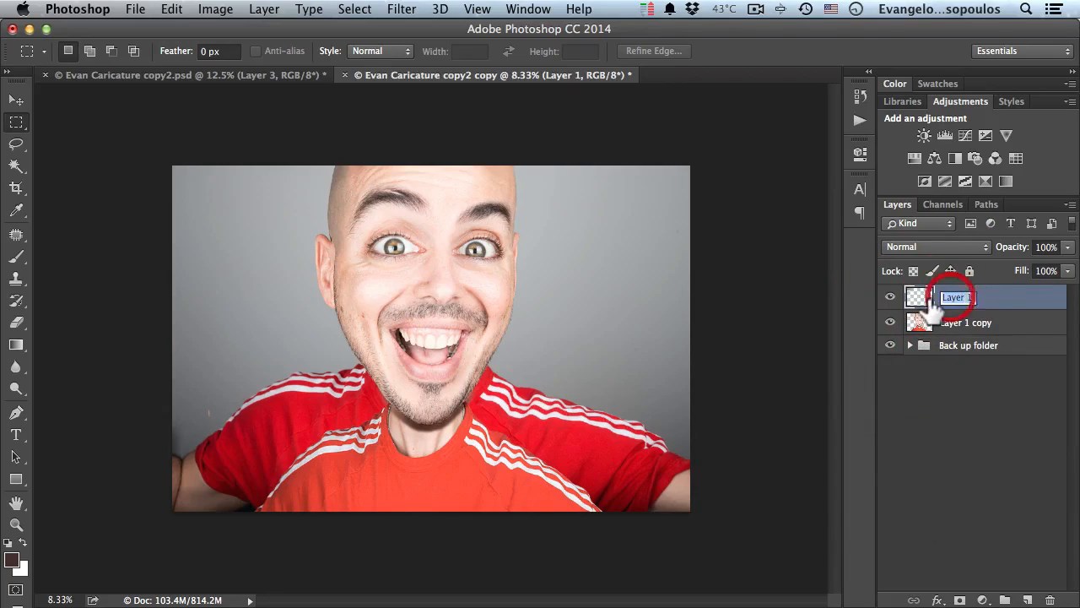
type("New BG")
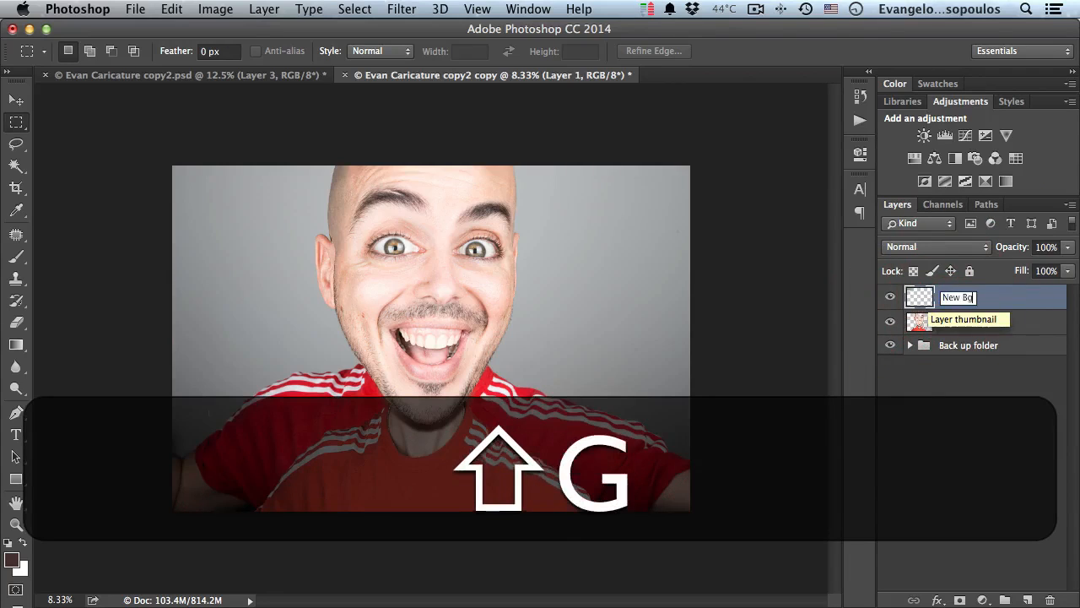
key("Return")
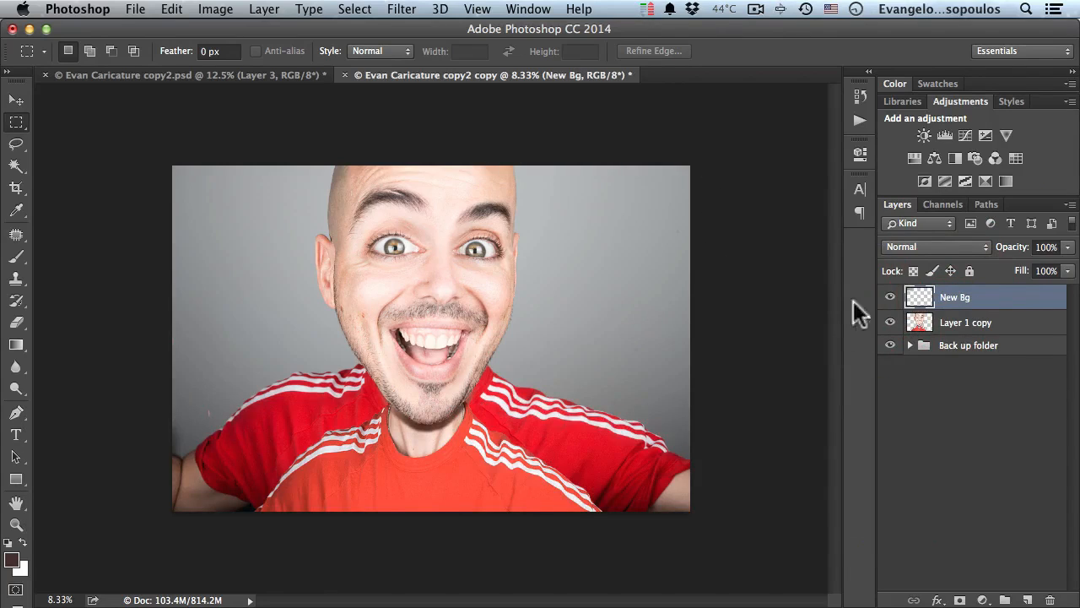
Hide the Back up folder and place the New Bg layer directly beneath Layer 1 copy
left_click(890, 346)
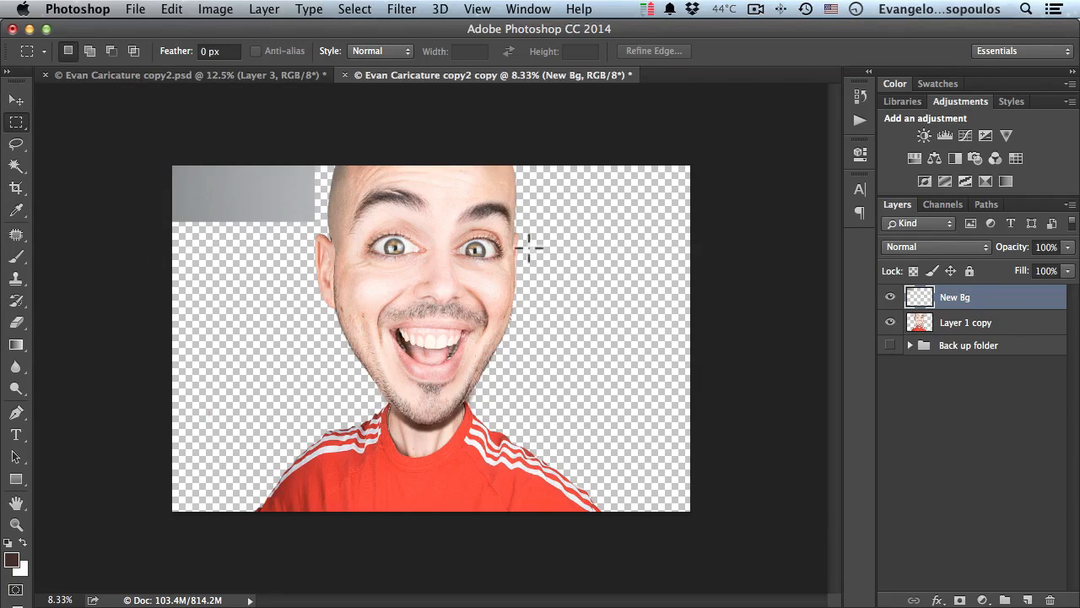
left_click(1000, 305)
left_click_drag(998, 305, 977, 338)
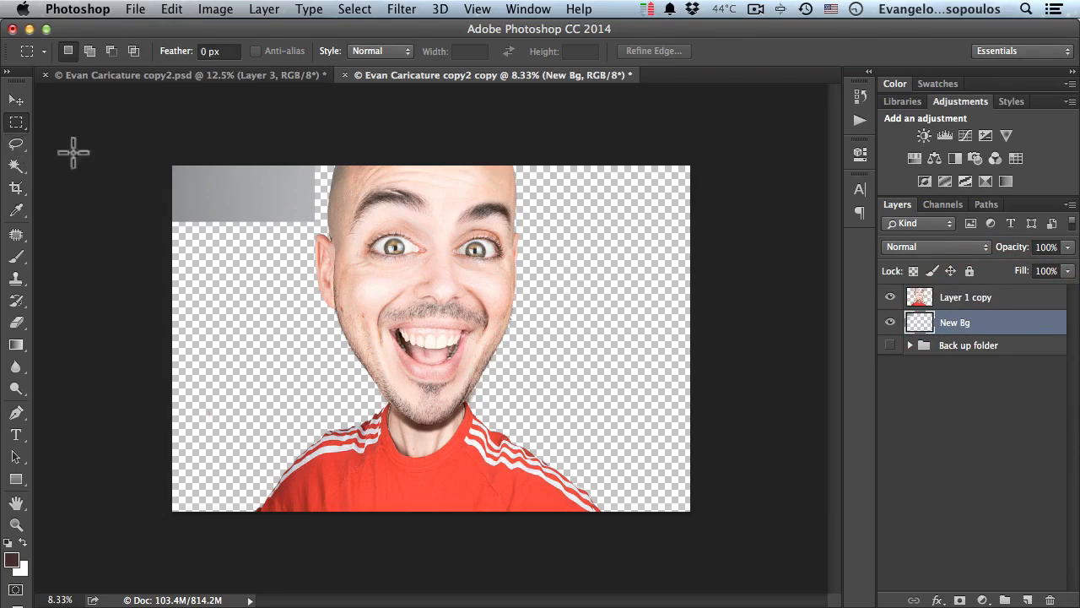
Stretch the New Bg patch to 363.28% width and 614.77% height so it covers the whole canvas
left_click(16, 101)
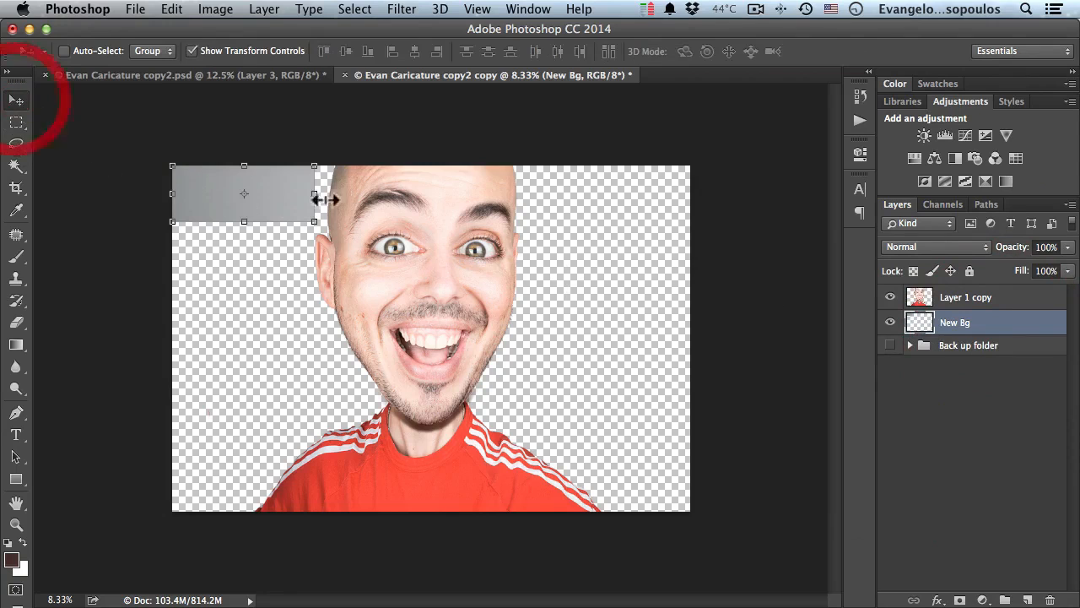
key("super+r")
left_click_drag(321, 198, 695, 213)
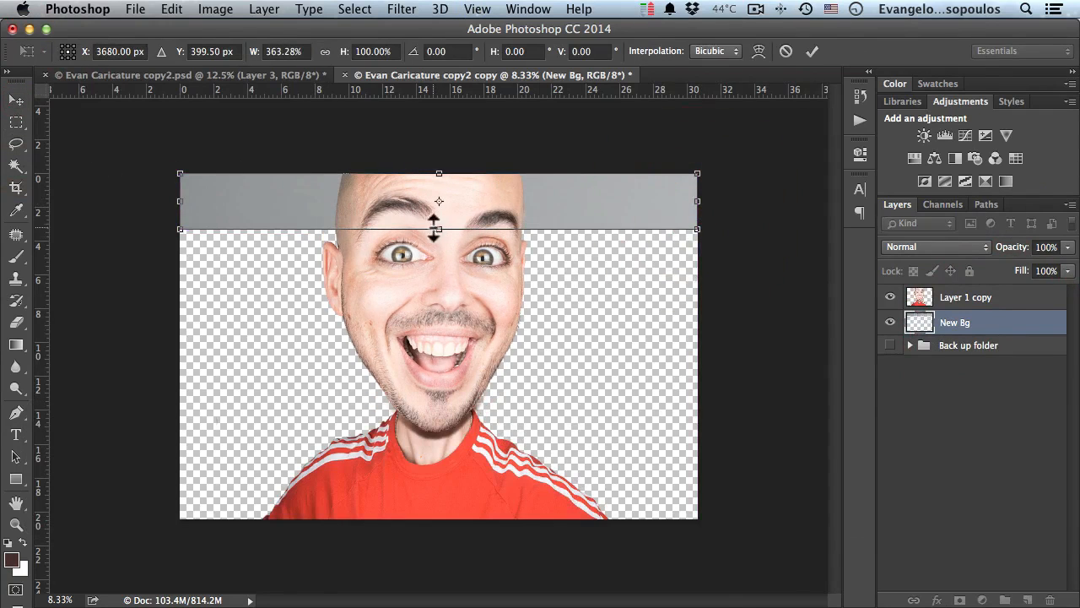
left_click_drag(443, 228, 435, 519)
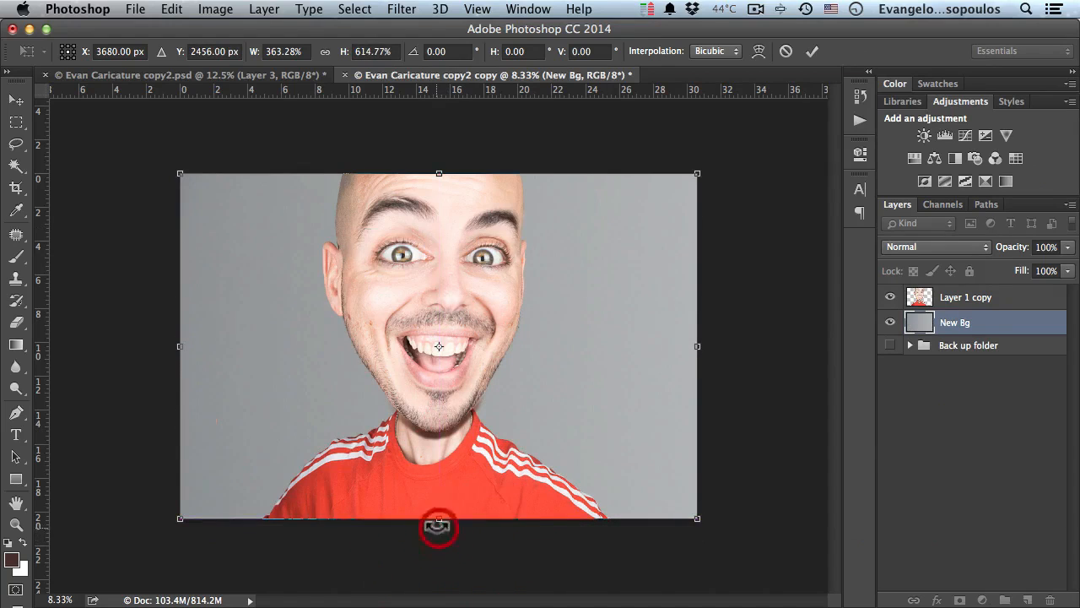
left_click(813, 51)
Smooth the grain of the stretched New Bg layer with a Gaussian Blur of 15.0 pixels
left_click(402, 8)
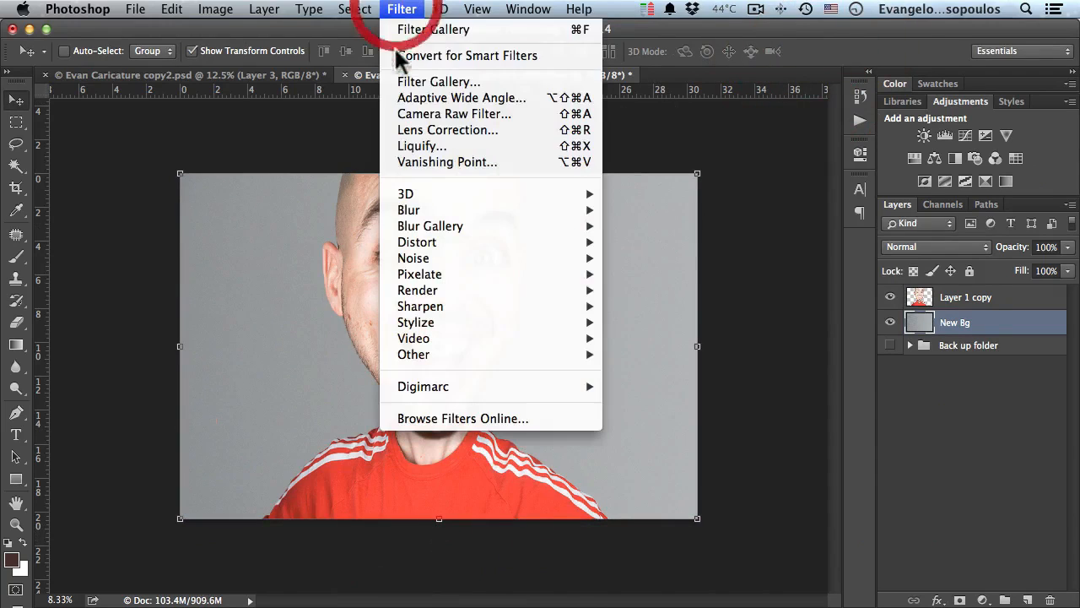
left_click(314, 155)
left_click(273, 237, "super")
left_click(272, 246, "super")
left_click(270, 250, "super")
left_click(269, 254, "super")
left_click_drag(266, 253, 355, 283)
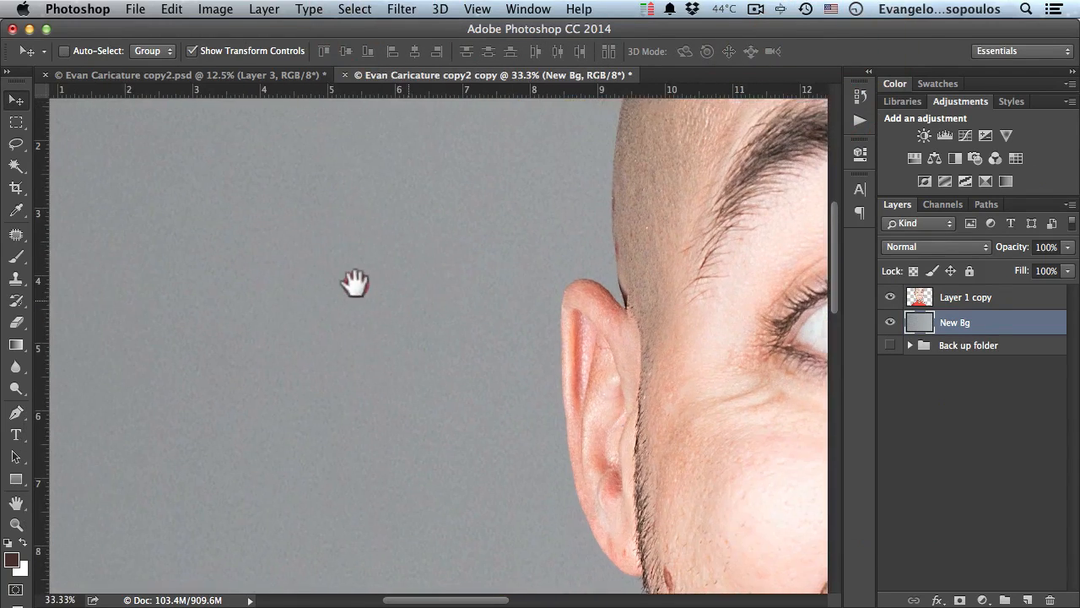
left_click(401, 8)
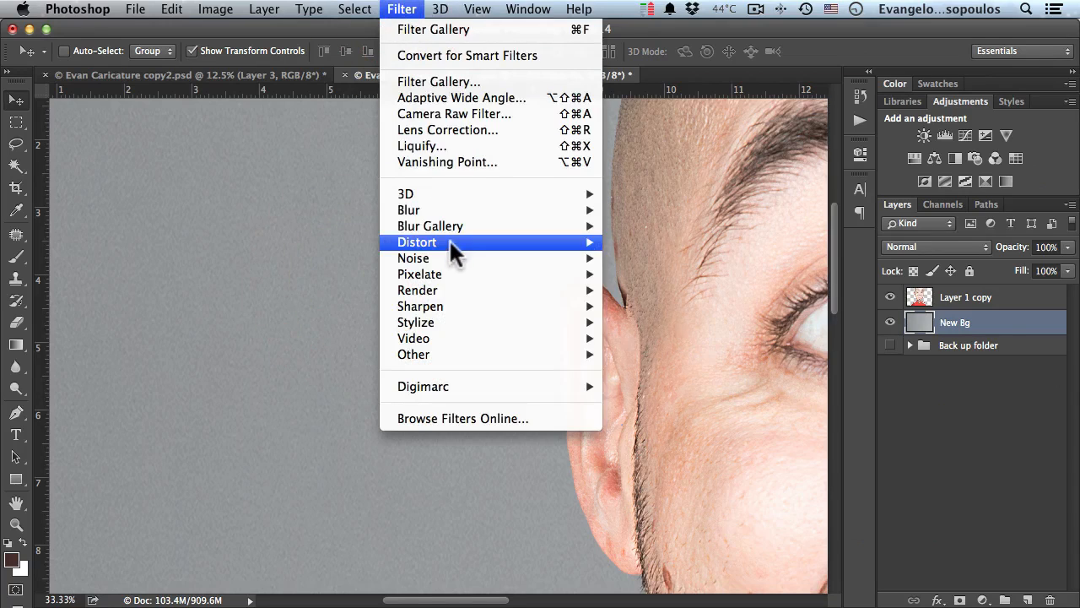
mouse_move(447, 206)
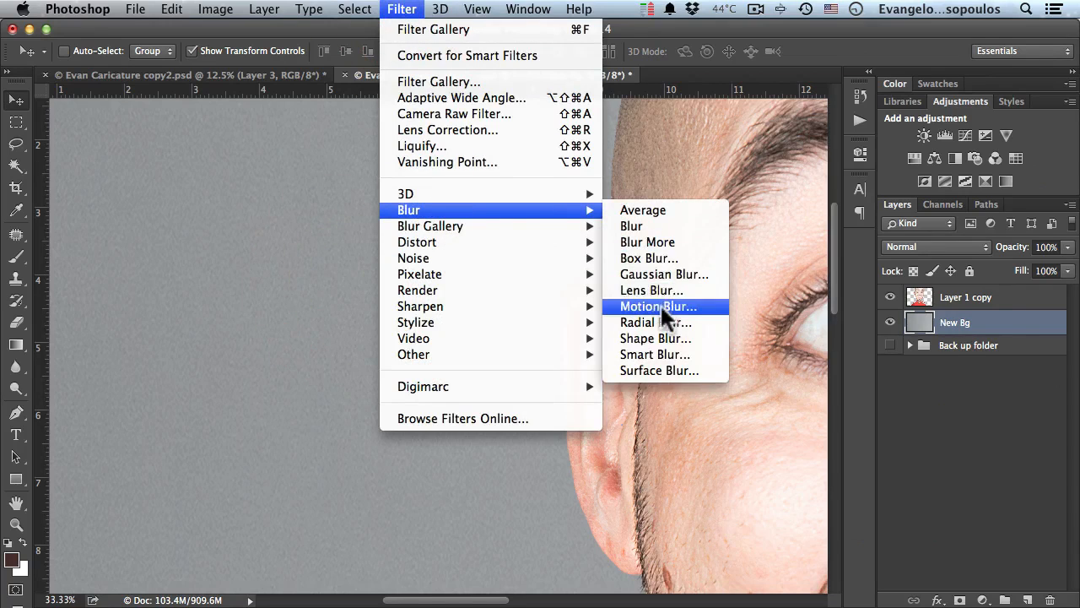
left_click(665, 274)
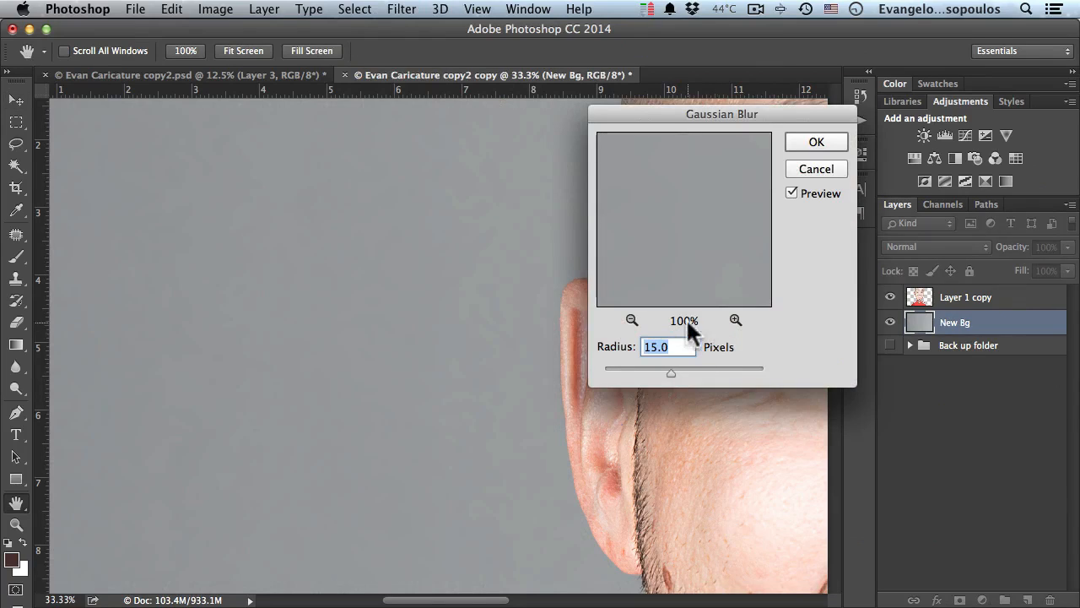
left_click(816, 142)
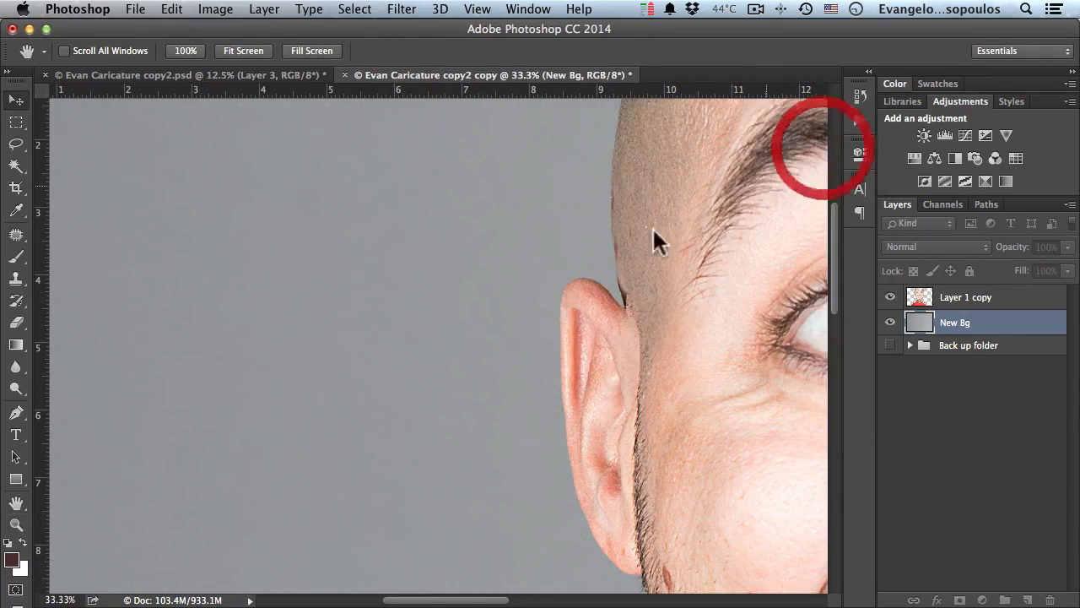
Load the outline of Layer 1 copy as a selection and add a layer named Shadow above New Bg
left_click(524, 284, "alt")
left_click(520, 291, "alt")
left_click(519, 293, "alt")
left_click(518, 294, "alt")
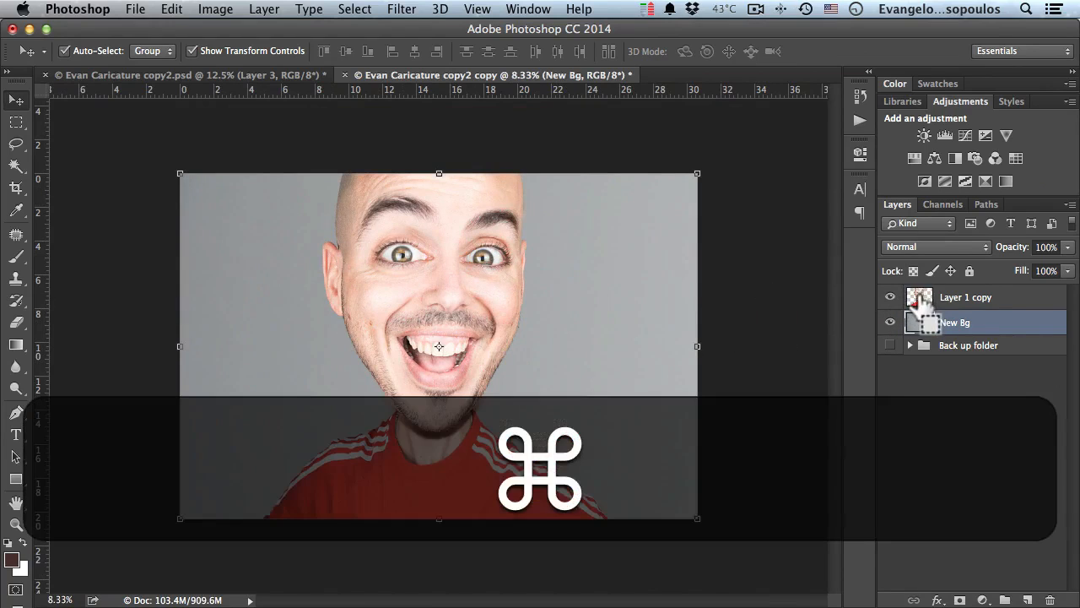
left_click(919, 297, "super")
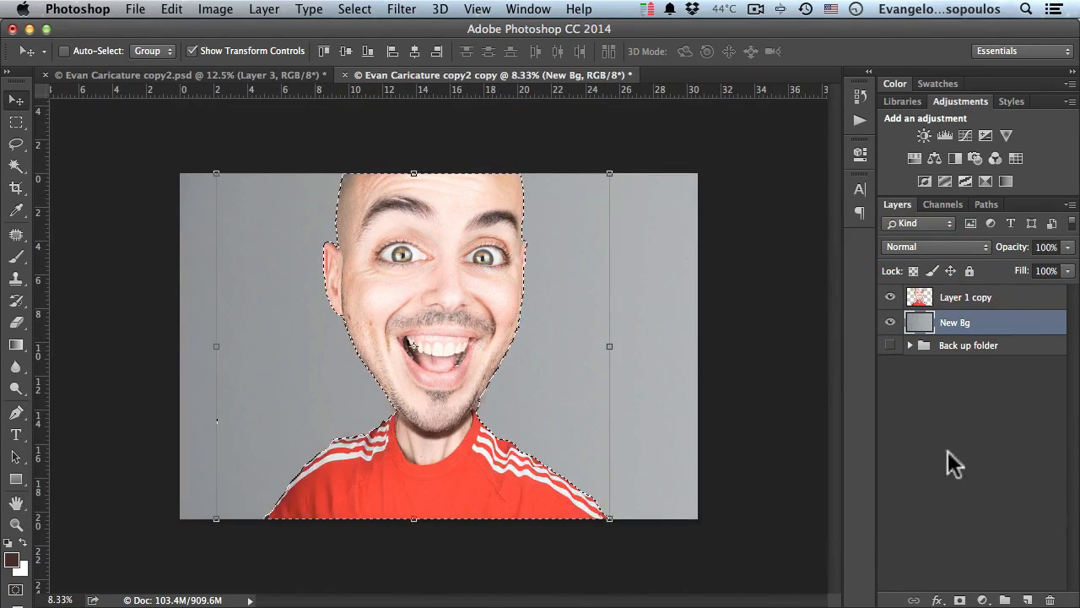
left_click(1027, 600)
double_click(952, 324)
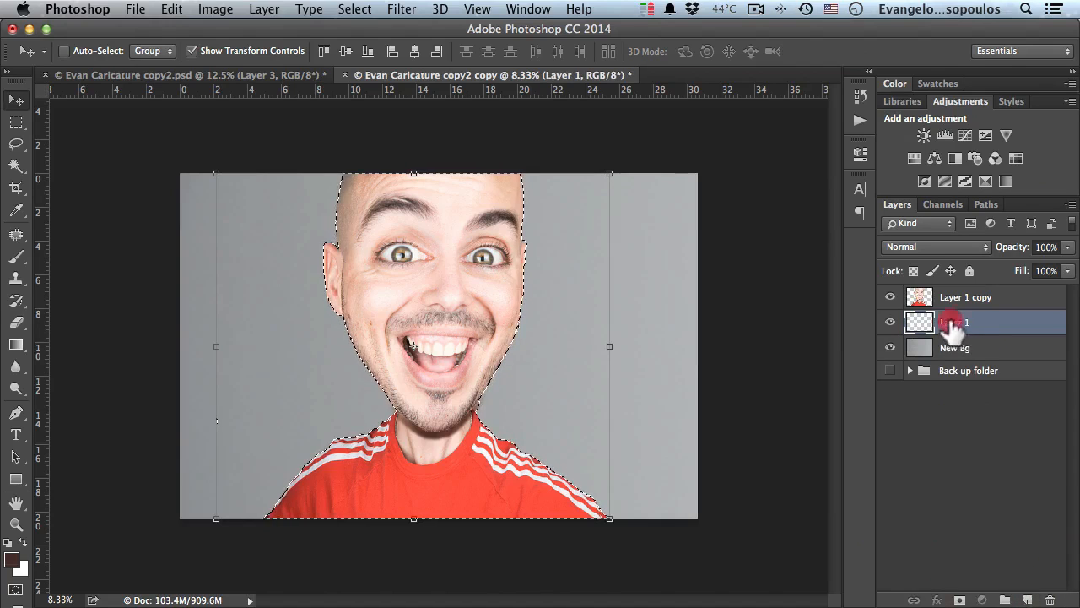
type("Shadow")
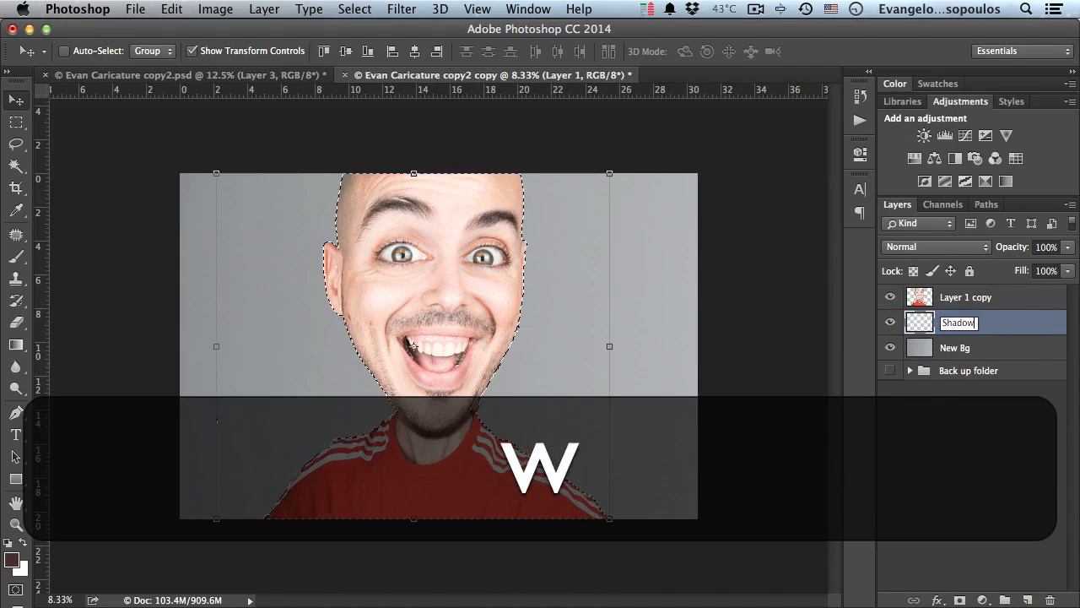
key("Return")
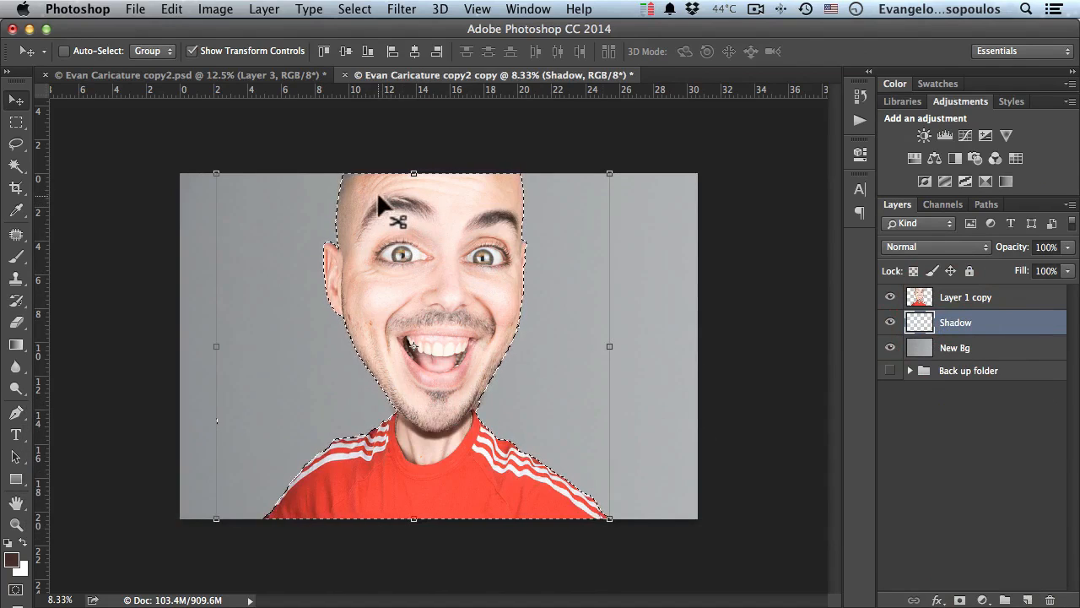
Subtract the tiny stray sliver in the grey background beside the shoulder from the figure selection with the Rectangular Marquee tool
left_click(16, 122)
right_click(416, 207)
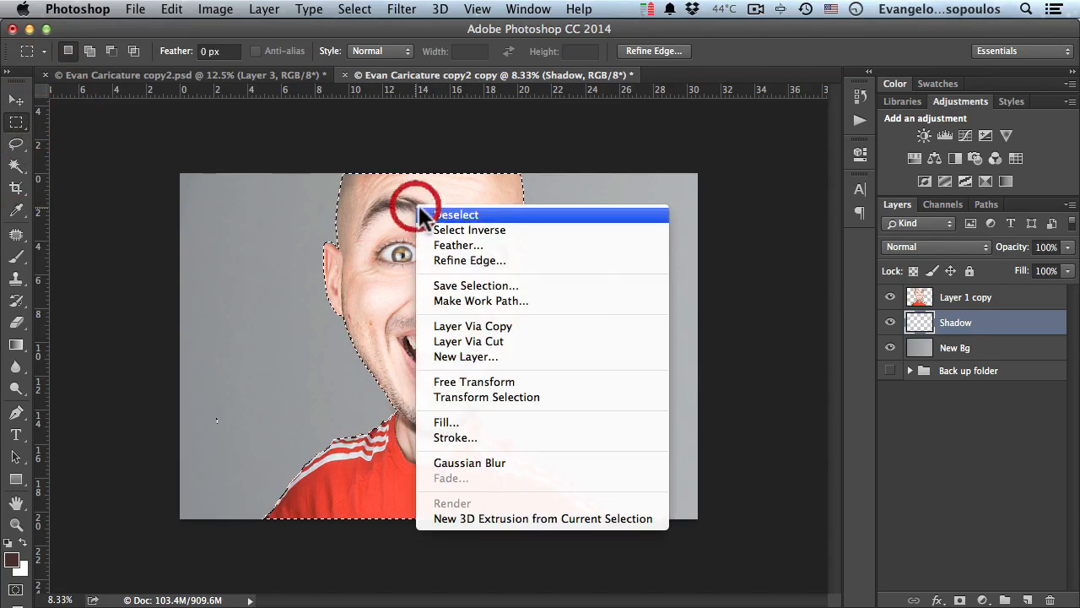
left_click(220, 346)
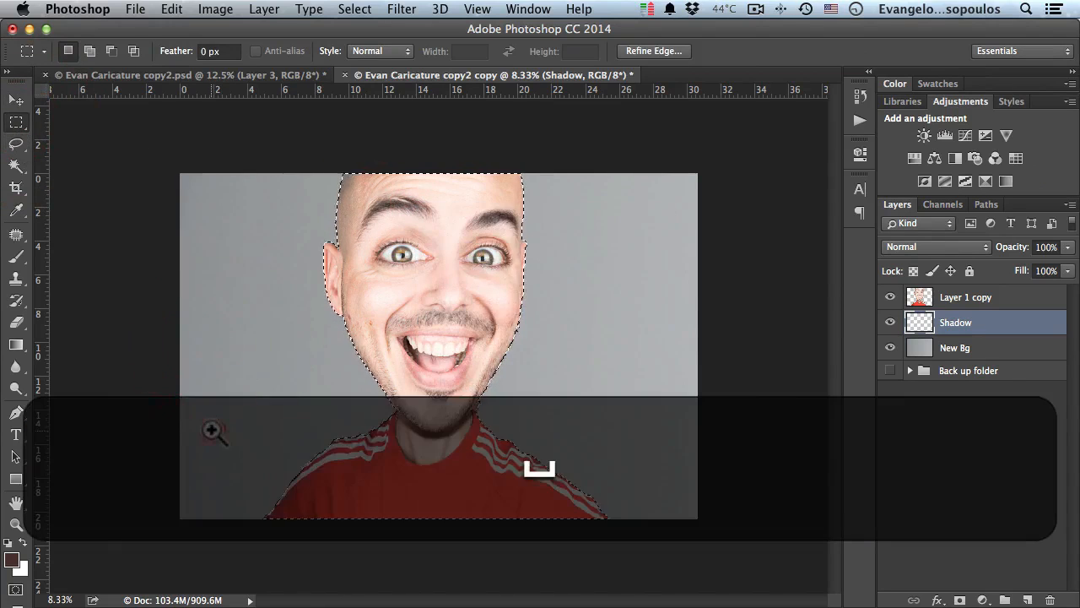
left_click(211, 429, "super")
left_click(211, 429, "super")
left_click(211, 428, "super")
left_click(211, 429, "super")
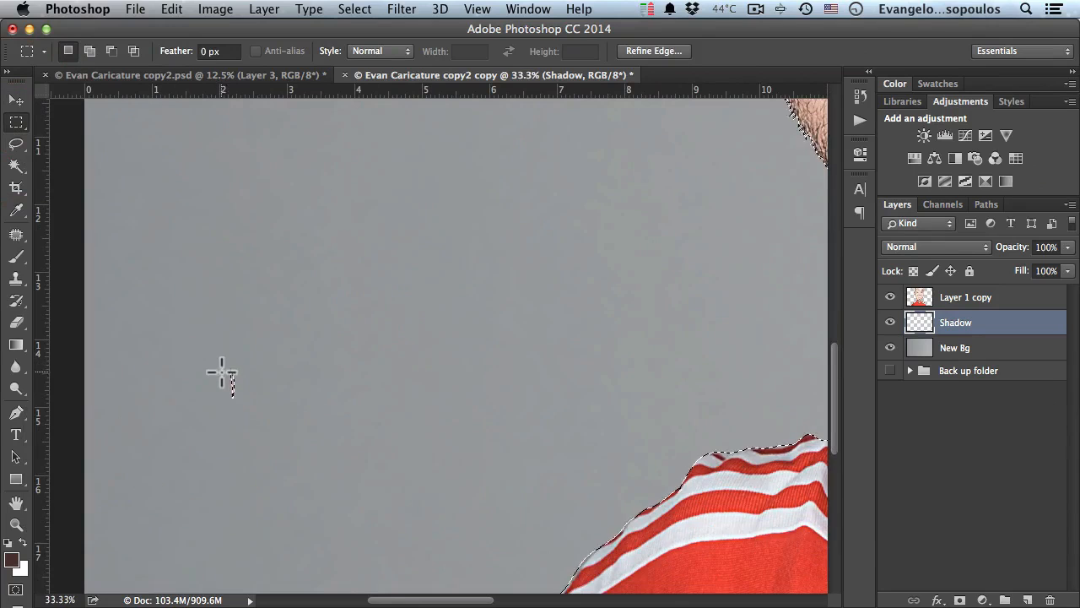
left_click_drag(209, 355, 261, 438)
key("shift+super+z")
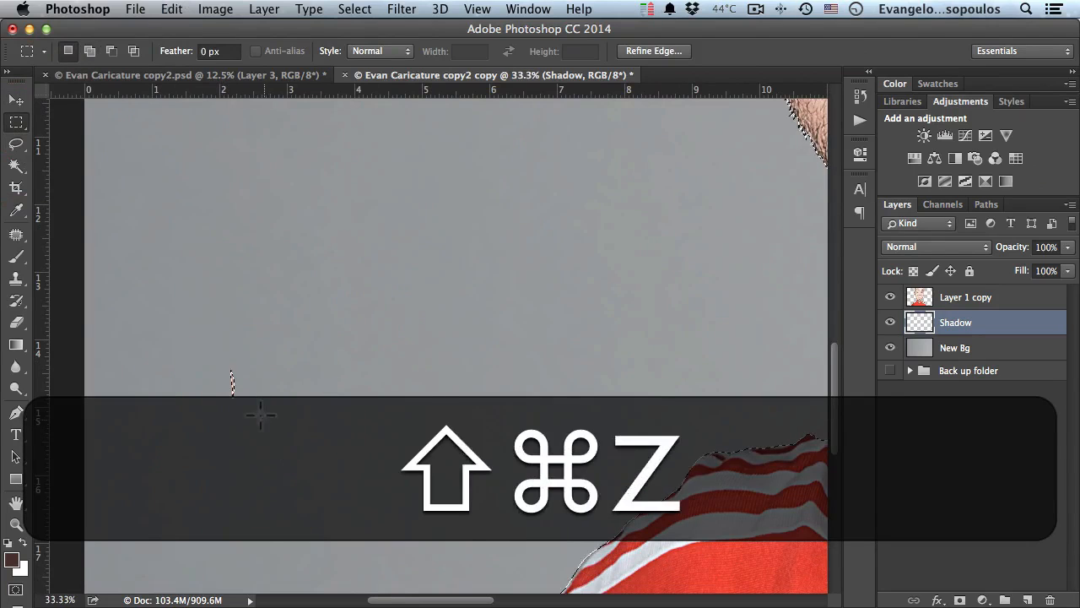
key("alt+super+z")
left_click_drag(203, 339, 256, 440)
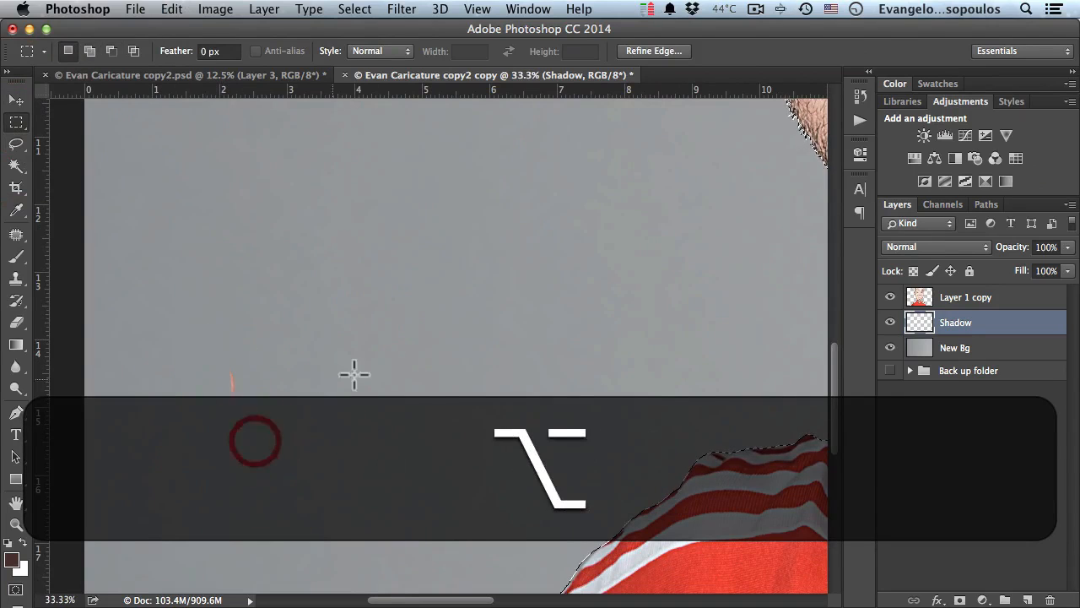
Transform the figure selection by moving its reference point down toward the neck and skewing its top edge to the right
left_click(509, 316, "alt")
left_click(496, 331, "alt")
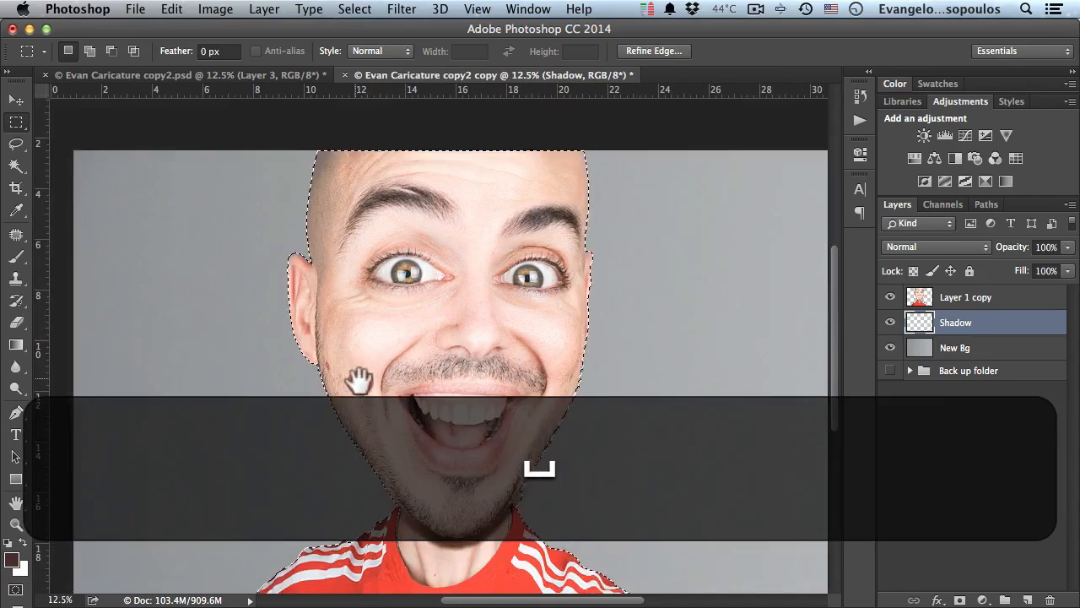
left_click(358, 379, "alt")
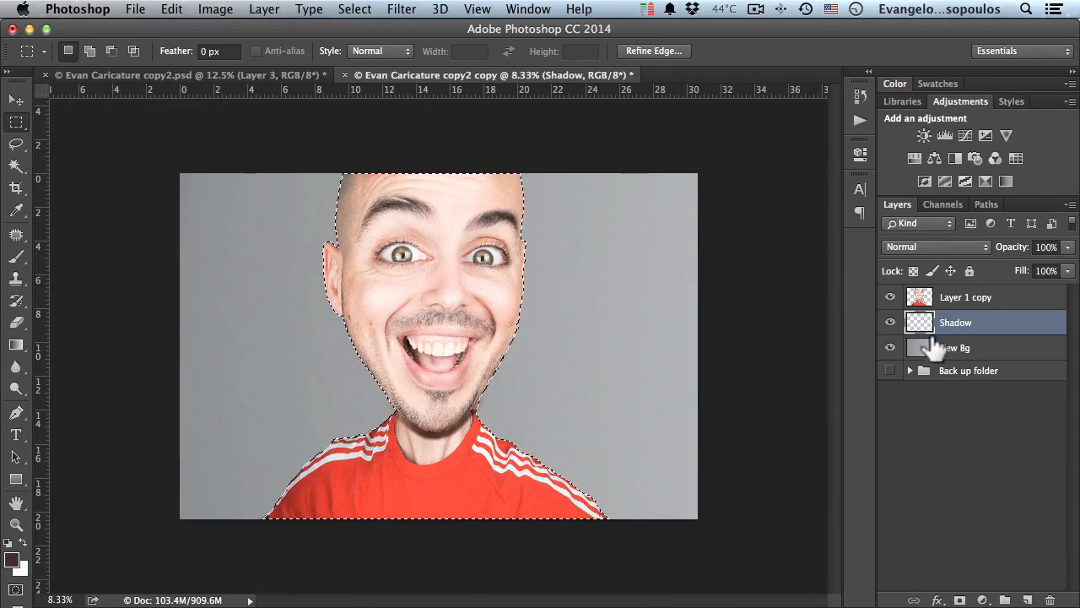
right_click(414, 181)
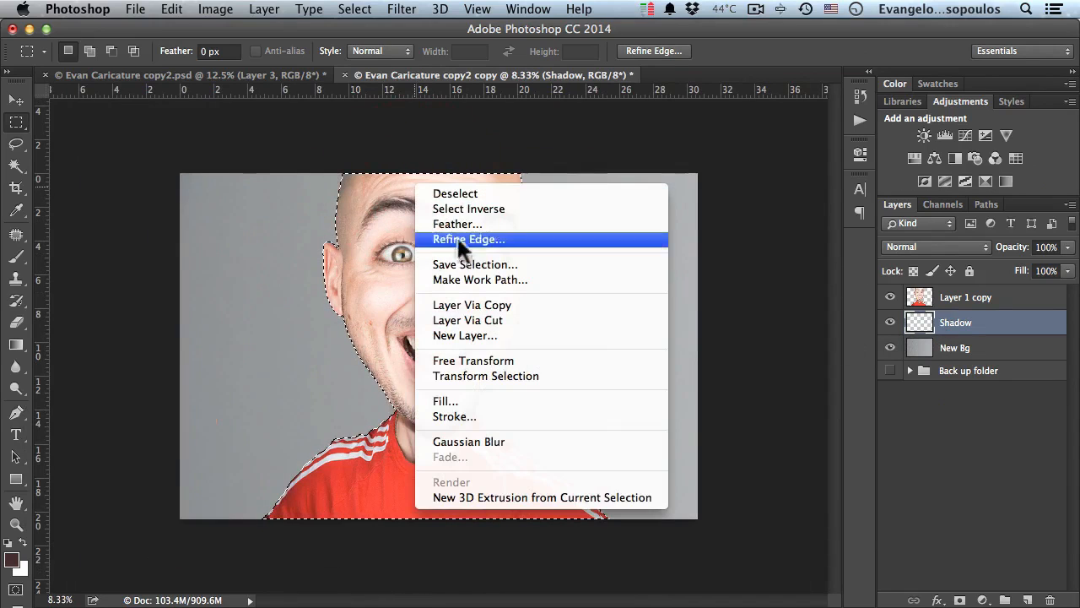
left_click(395, 222)
right_click(386, 195)
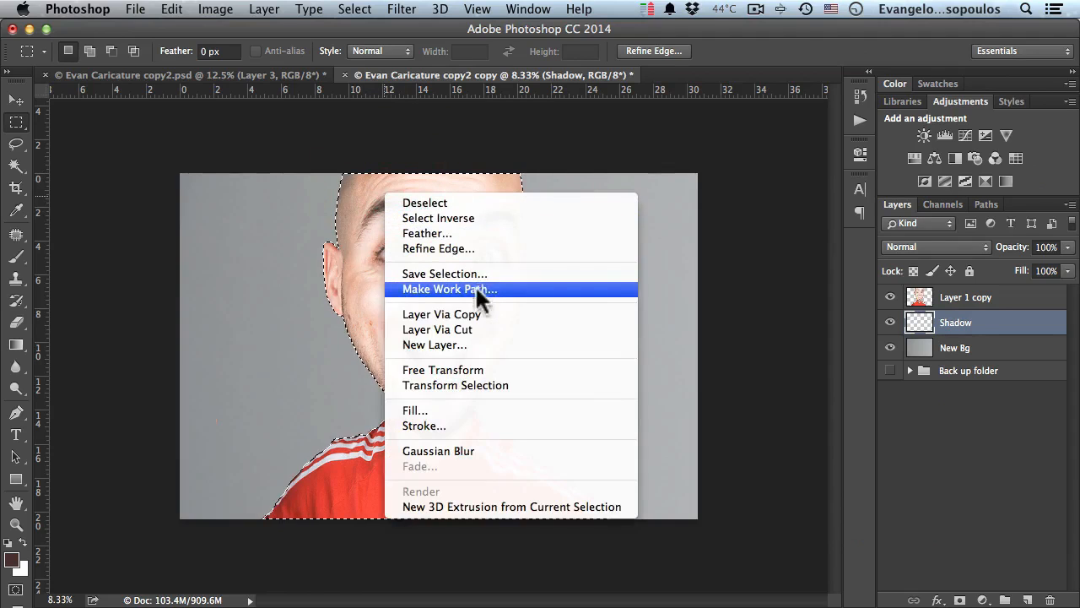
left_click(460, 384)
right_click(423, 230)
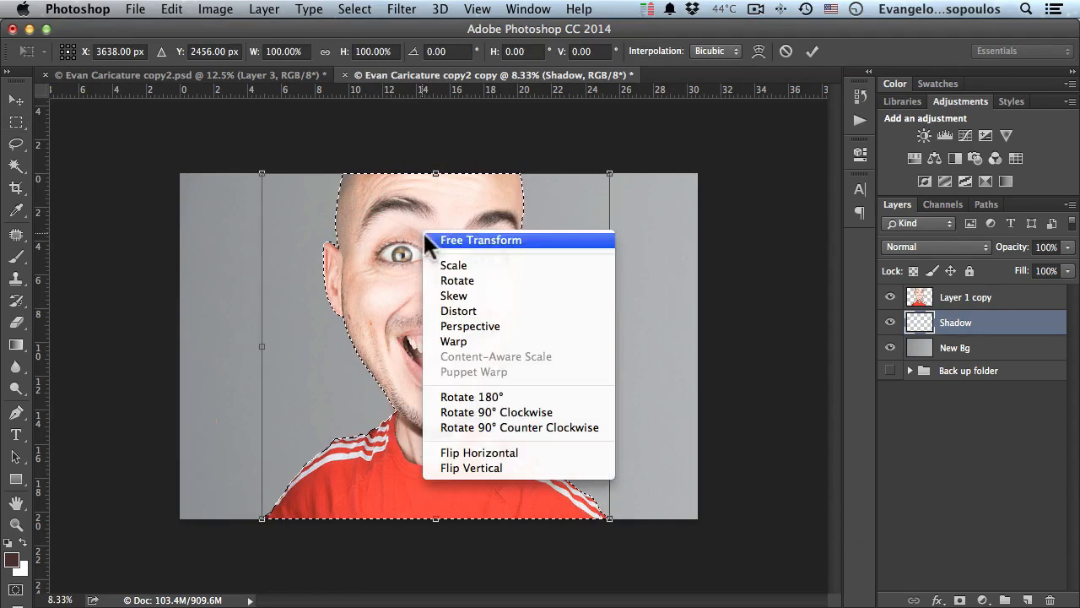
left_click(468, 295)
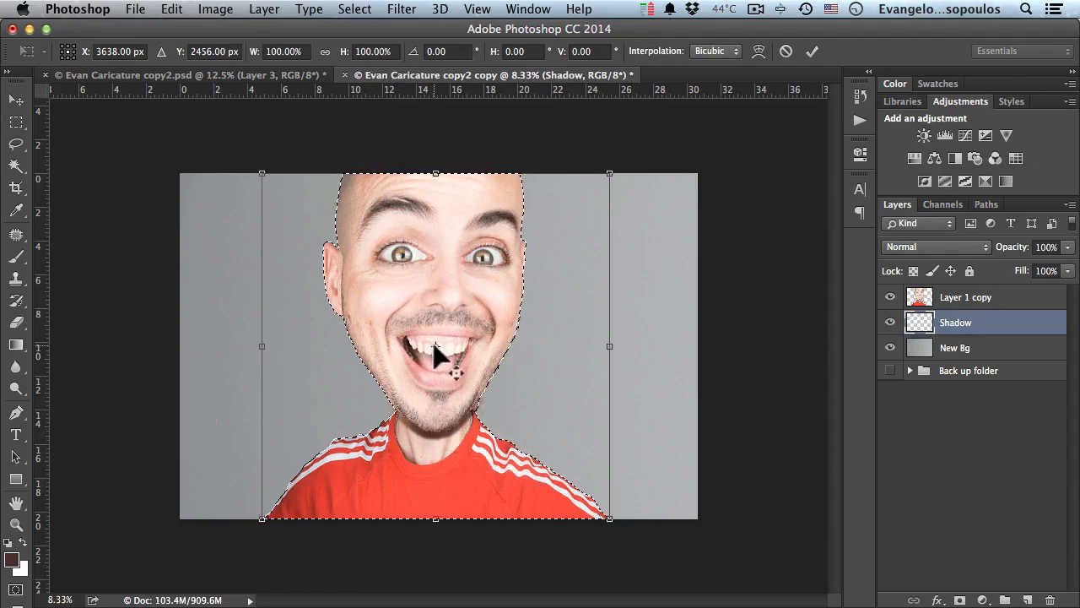
left_click_drag(435, 344, 415, 475)
left_click_drag(435, 173, 508, 178)
left_click(812, 51)
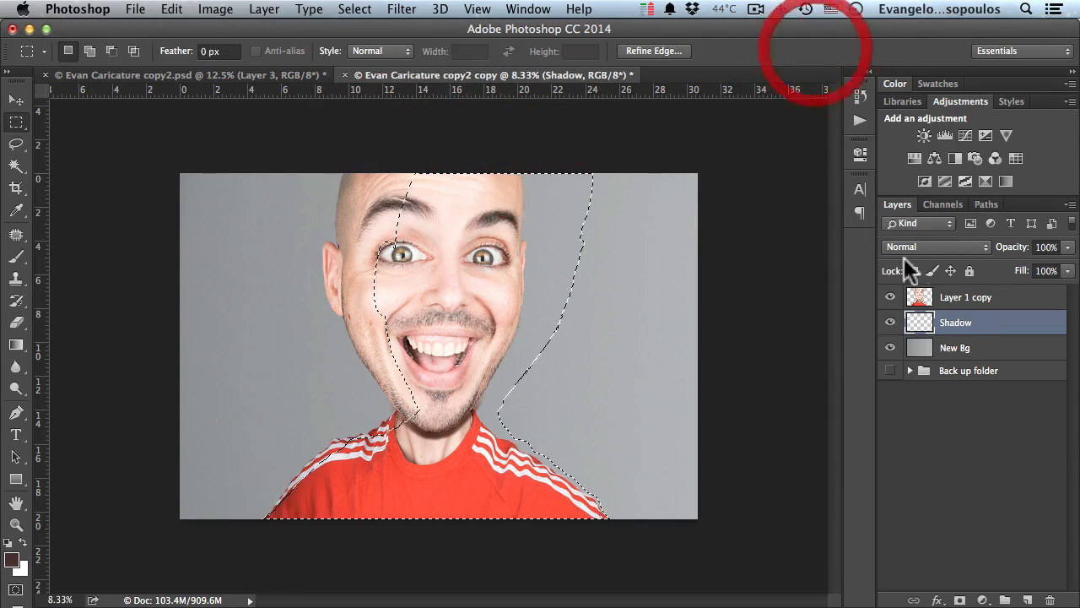
Set the foreground colour to a dark, nearly neutral grey for the shadow
left_click(15, 563)
left_click_drag(650, 289, 619, 309)
left_click(1000, 129)
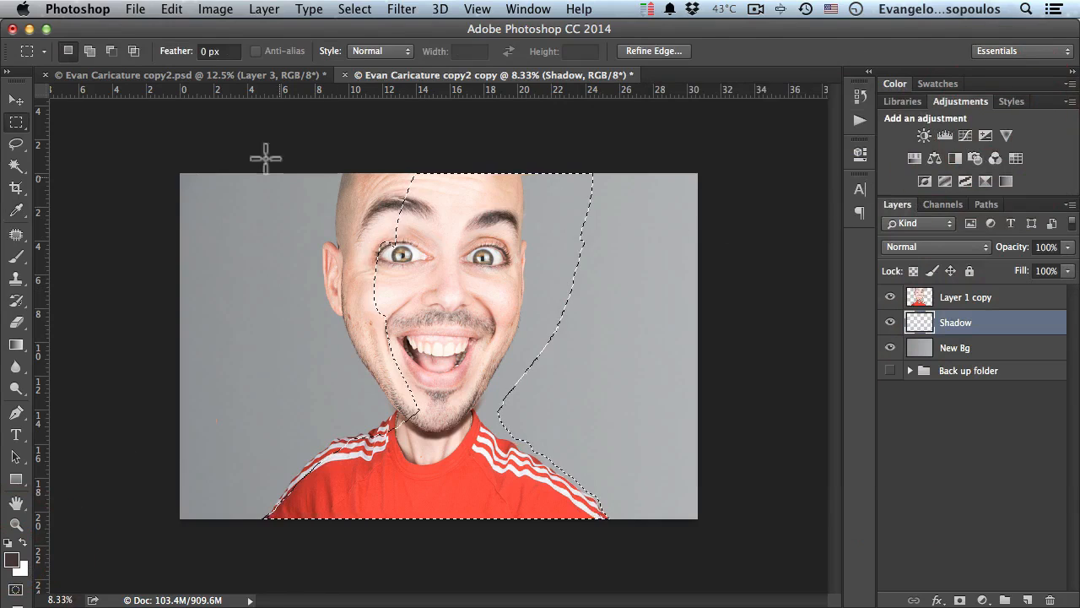
Fill the skewed figure selection on the Shadow layer with the foreground colour at 100% opacity in Normal mode
left_click(171, 10)
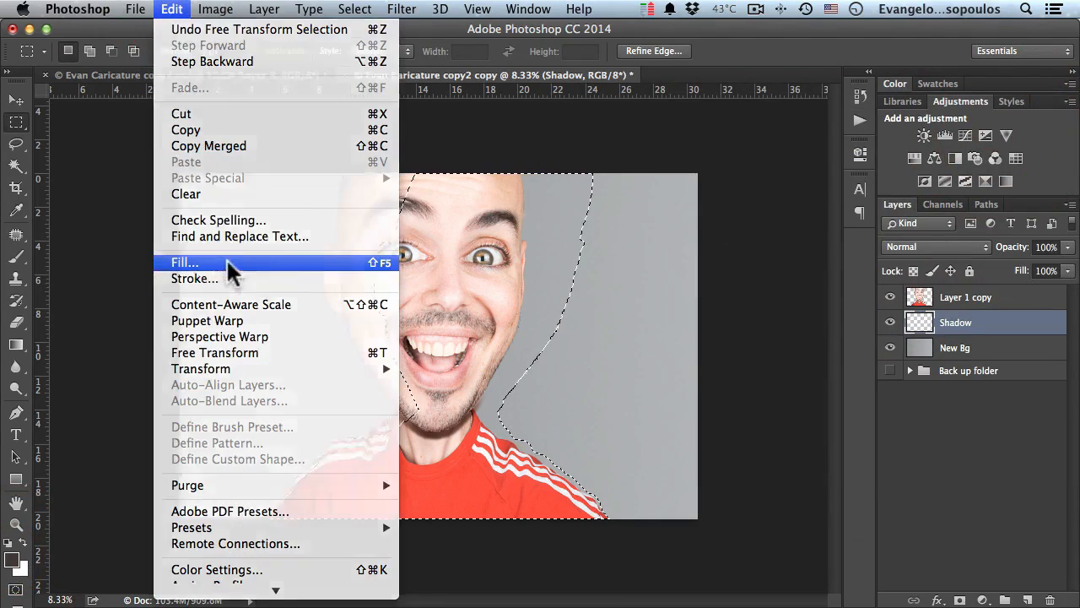
left_click(180, 194)
left_click(673, 185)
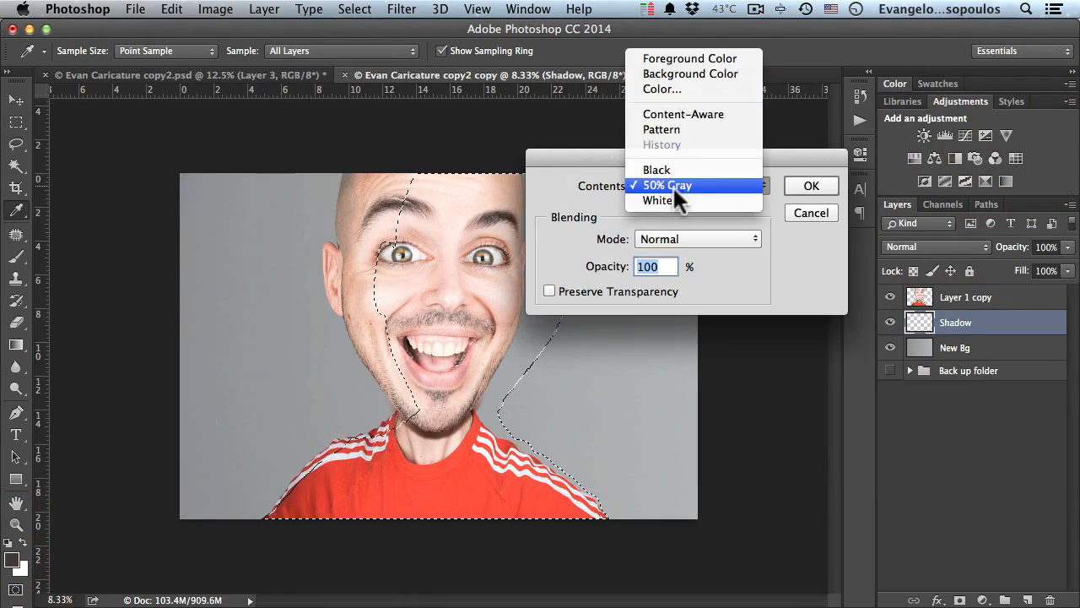
left_click(690, 58)
left_click(811, 185)
key("m")
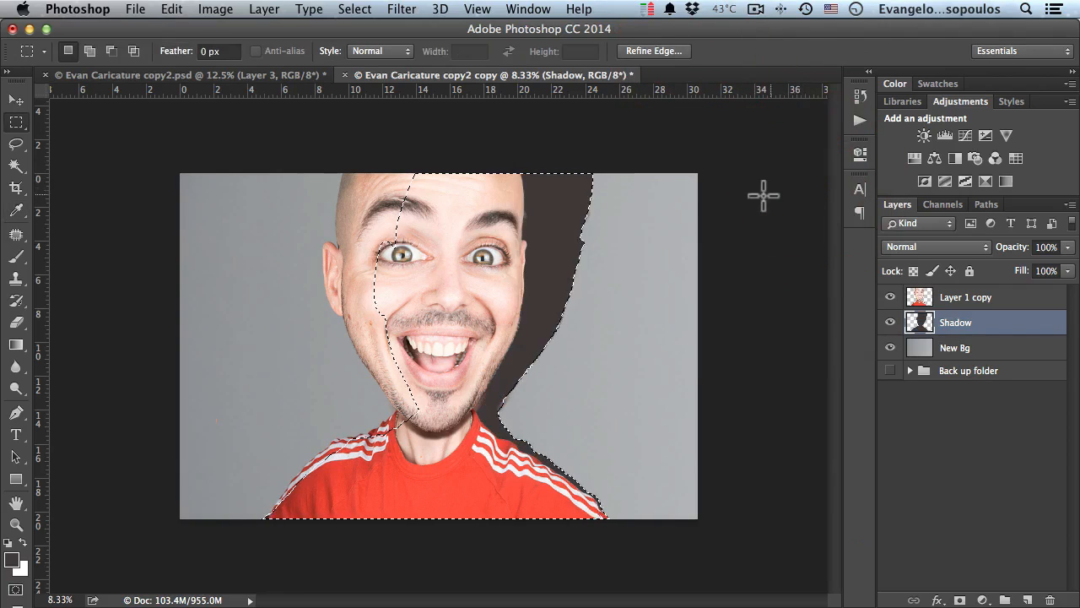
Set the foreground colour to the fully neutral dark grey 313131
left_click(11, 559)
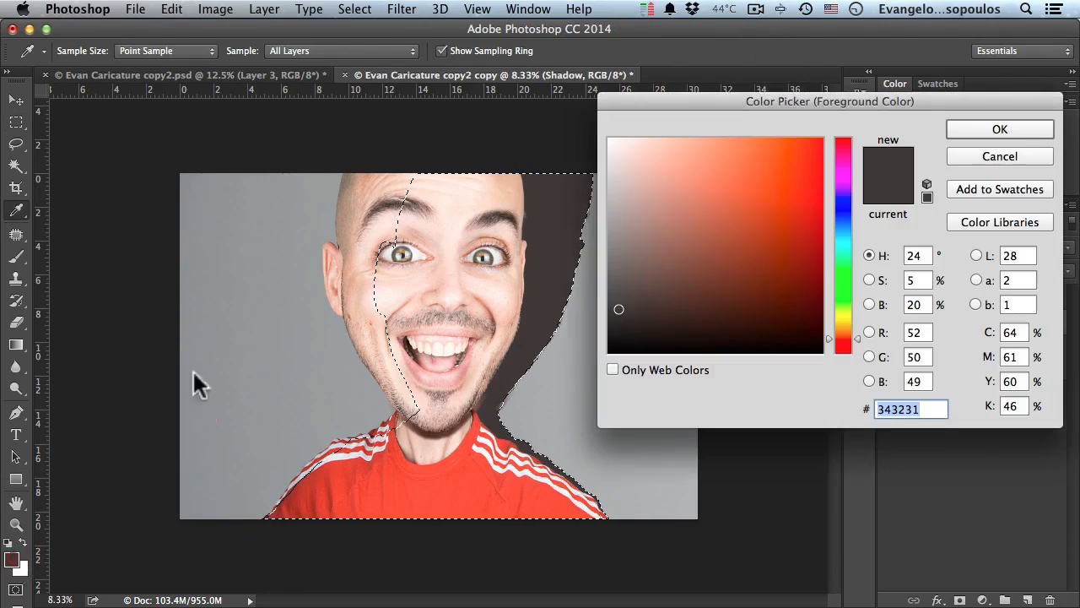
left_click_drag(610, 319, 606, 313)
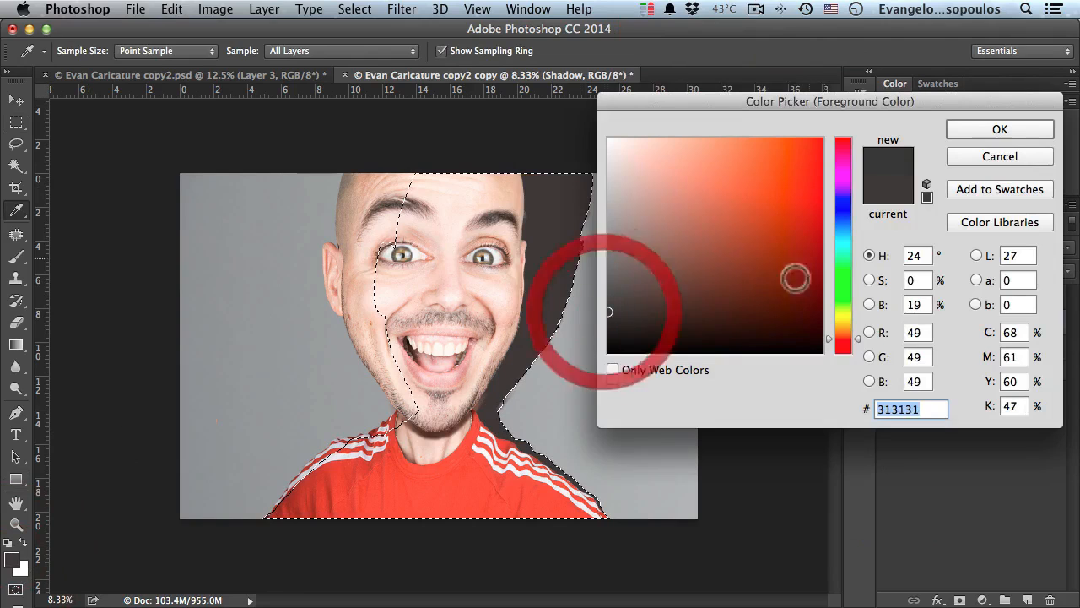
left_click(983, 125)
Refill the selection on the Shadow layer with the foreground colour and deselect it
left_click(173, 12)
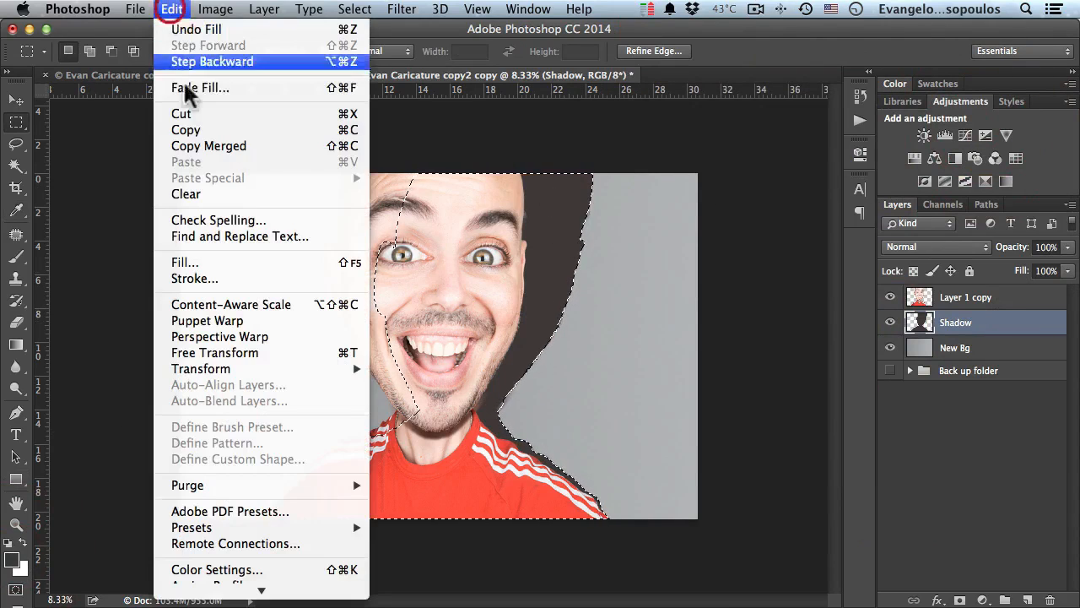
left_click(214, 261)
left_click(789, 188)
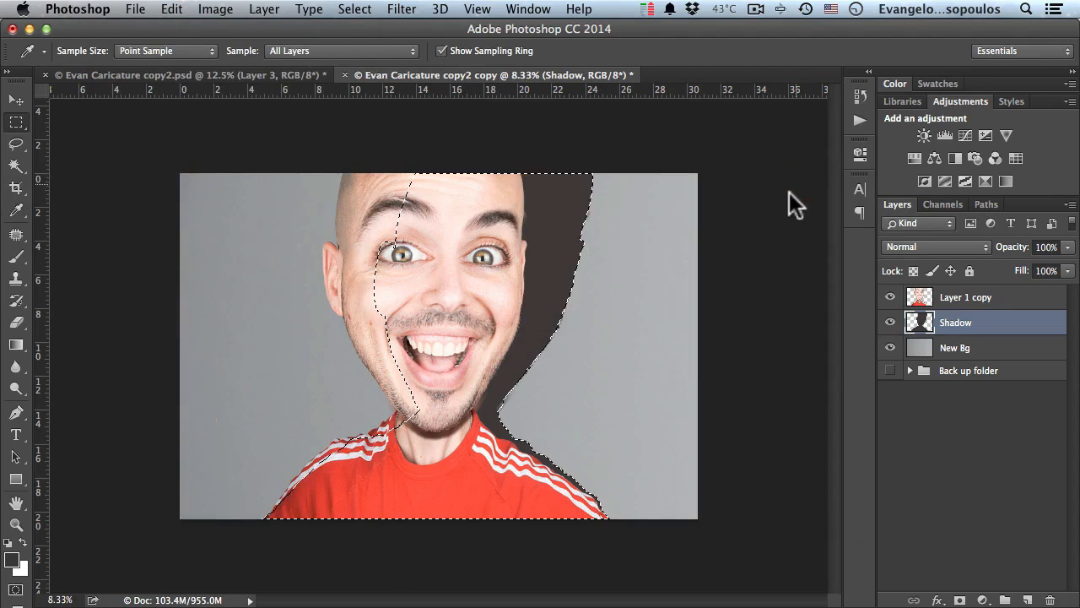
key("m")
left_click(542, 152)
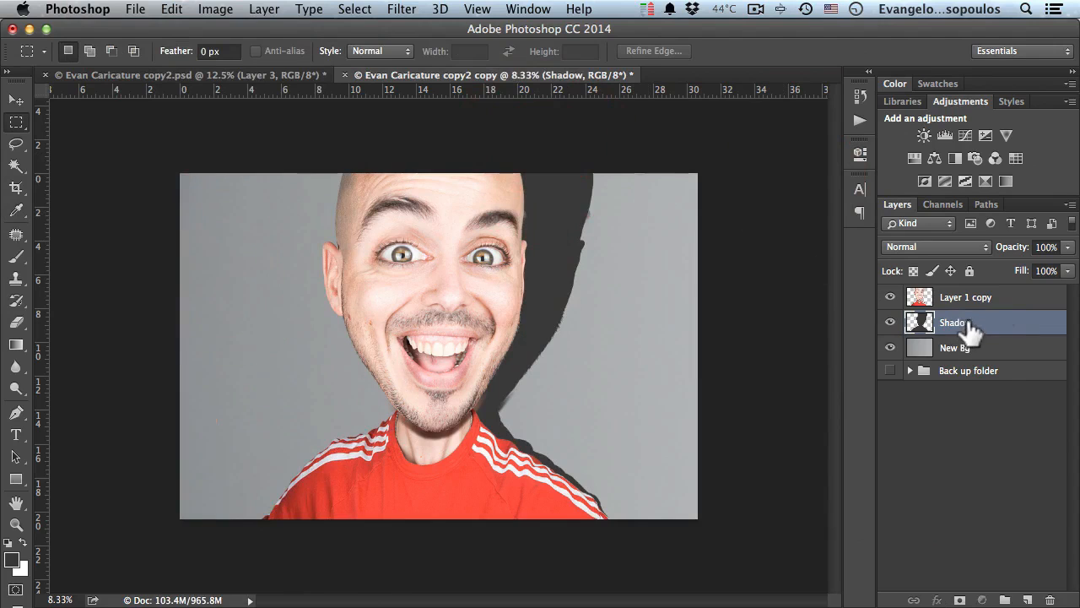
Apply a Gaussian Blur with a 50-pixel radius to the Shadow layer and set its opacity to 30%
left_click(402, 9)
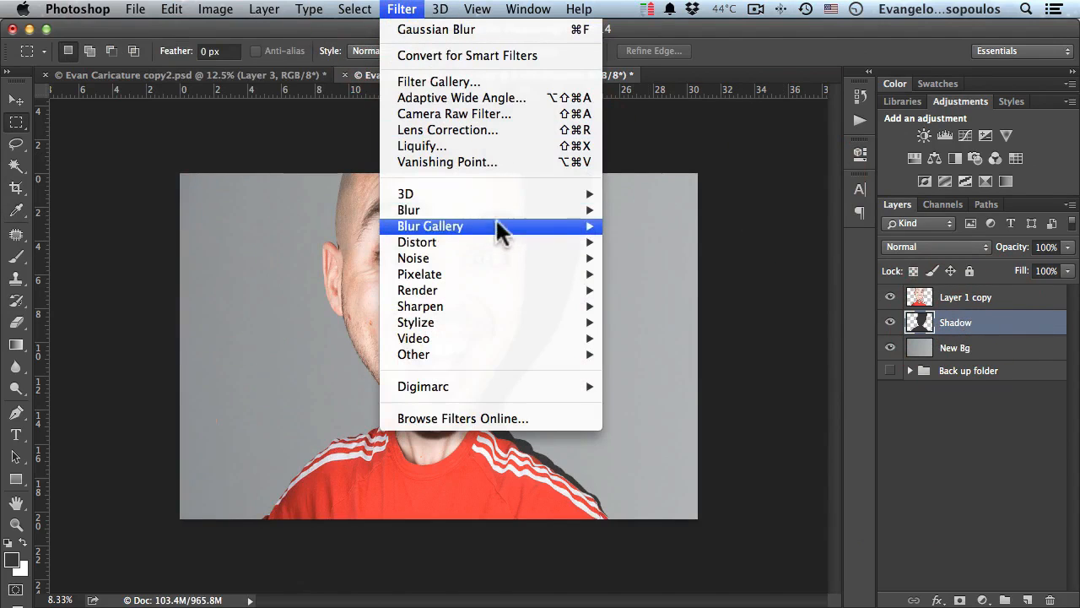
mouse_move(502, 210)
left_click(693, 271)
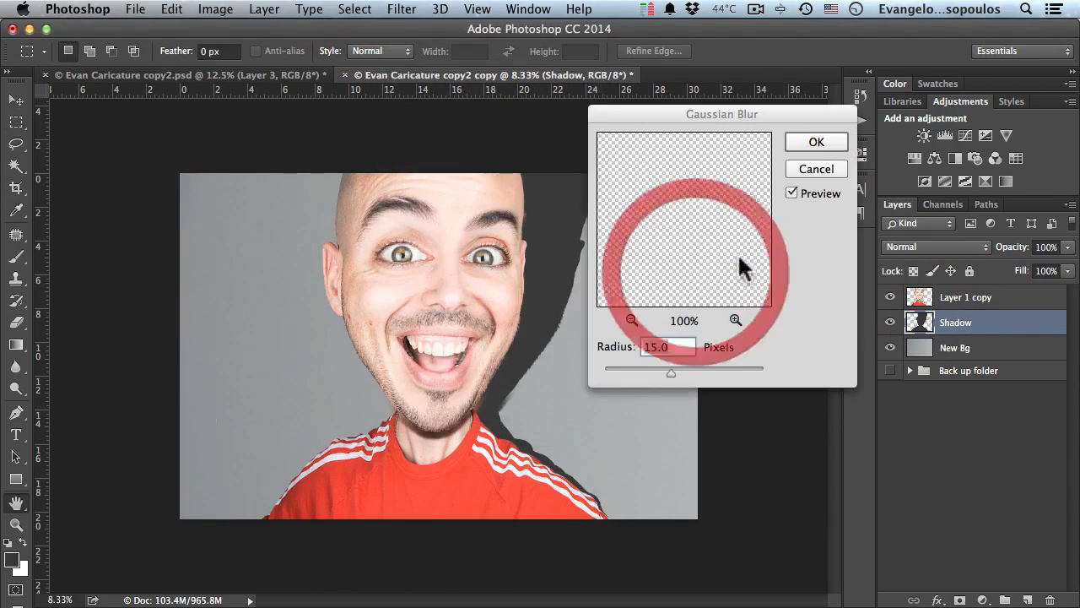
left_click_drag(643, 111, 769, 118)
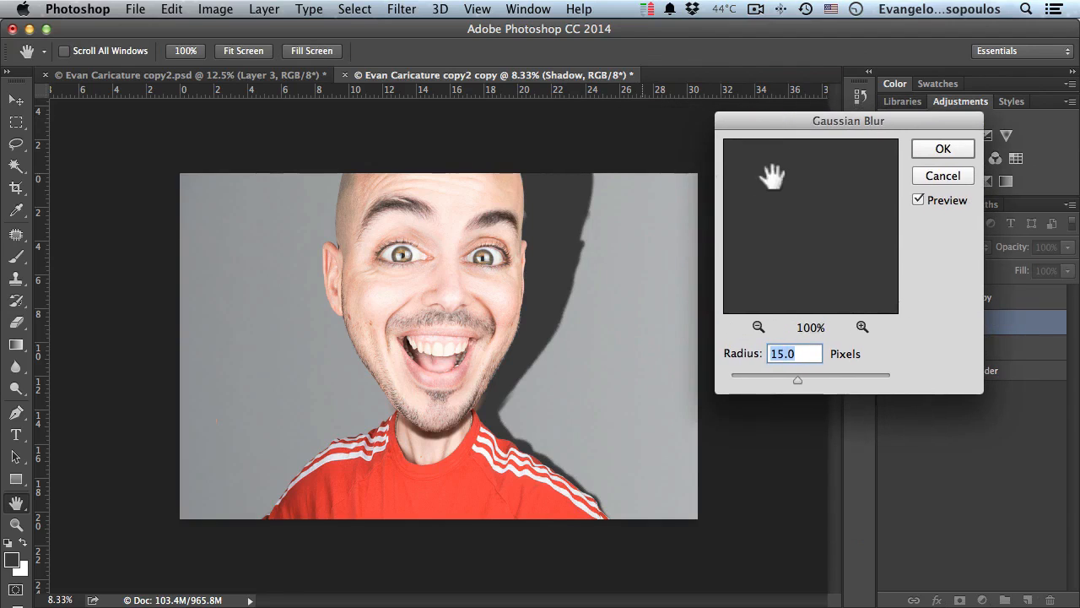
left_click(560, 294, "super")
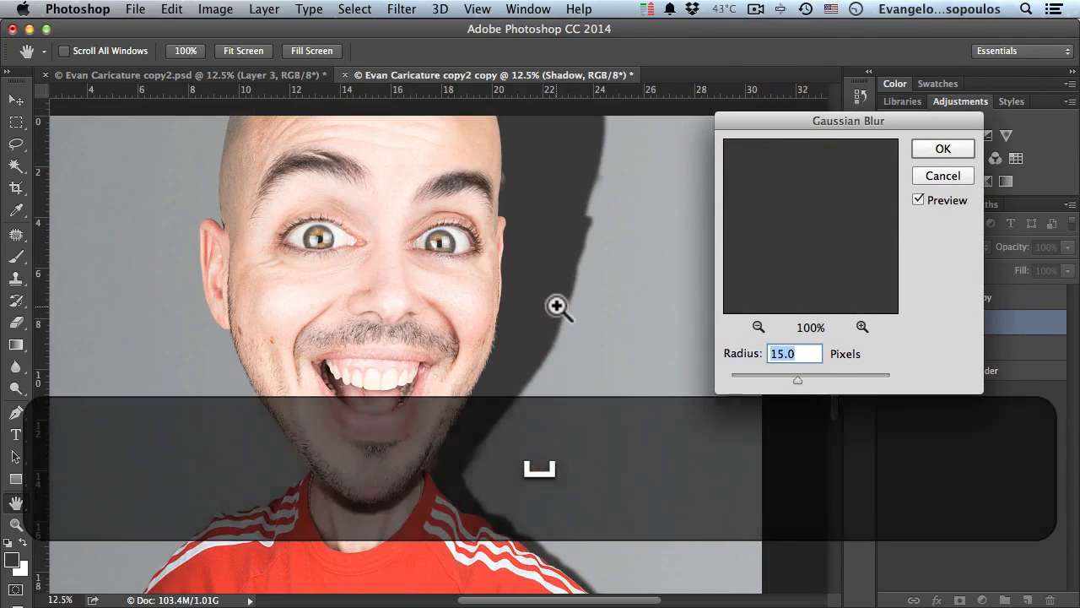
left_click(557, 306, "super")
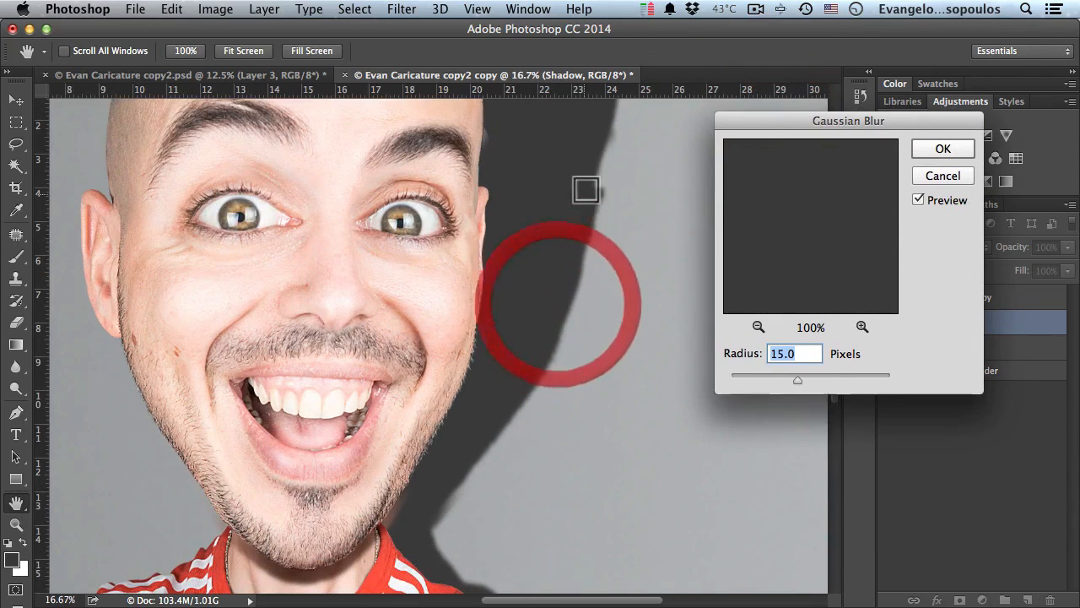
left_click(494, 140, "super")
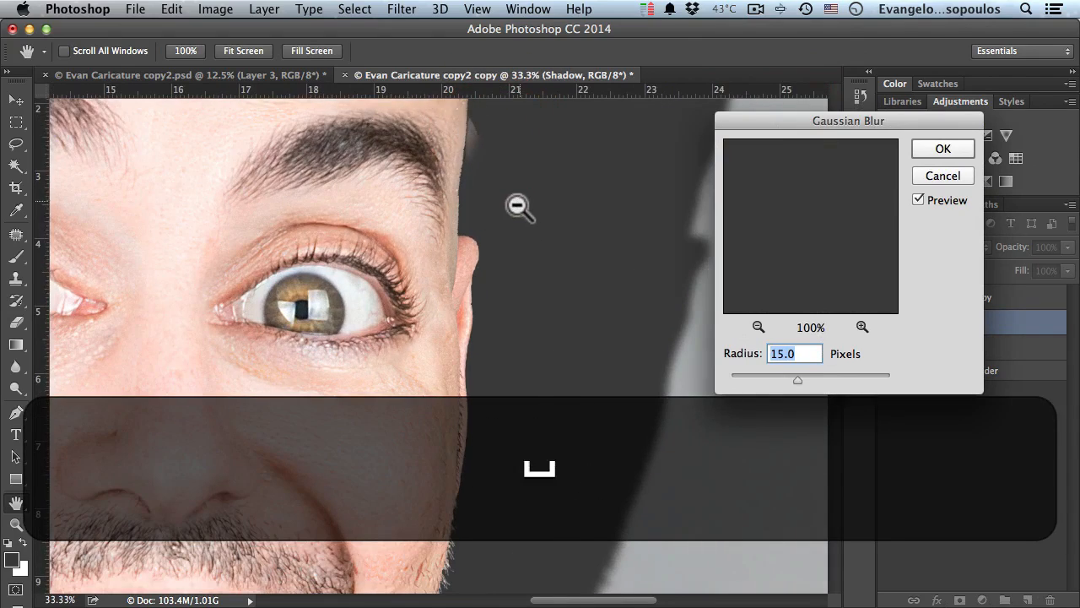
left_click(520, 207, "alt")
left_click(514, 205, "alt")
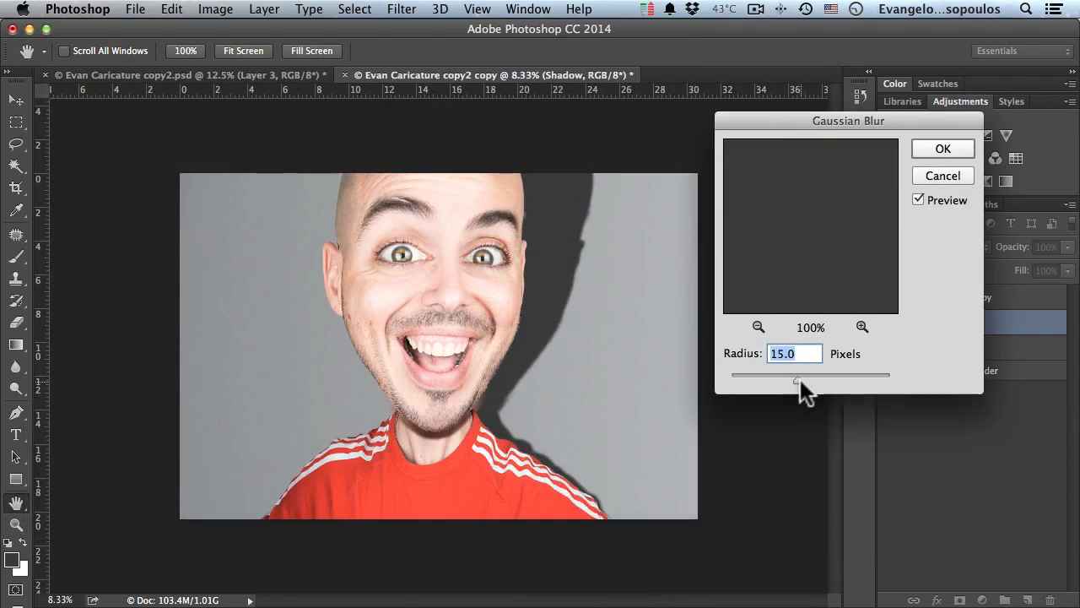
left_click_drag(799, 380, 821, 382)
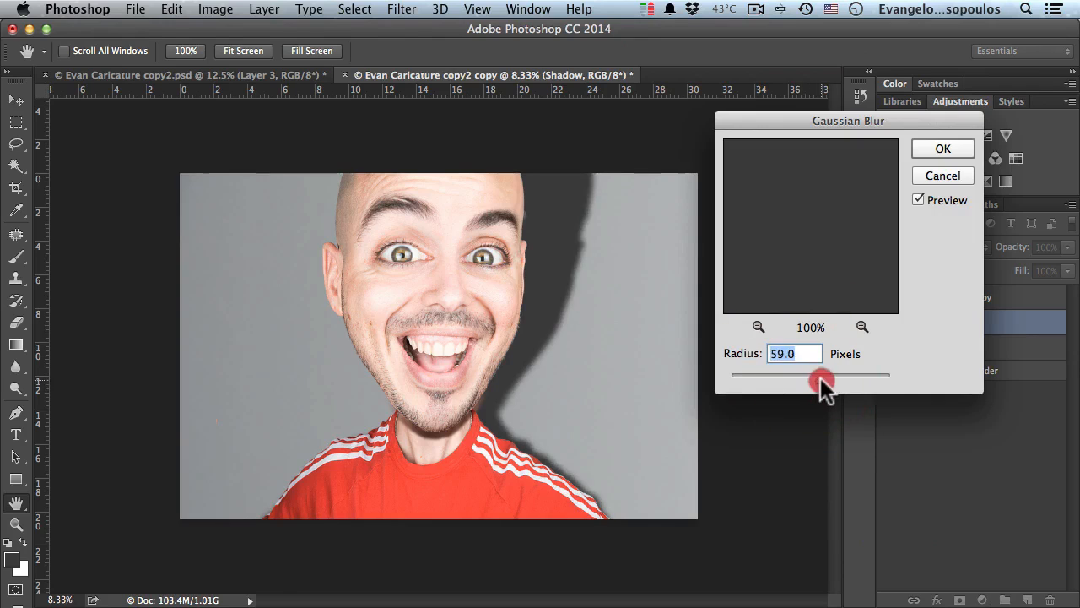
type("5")
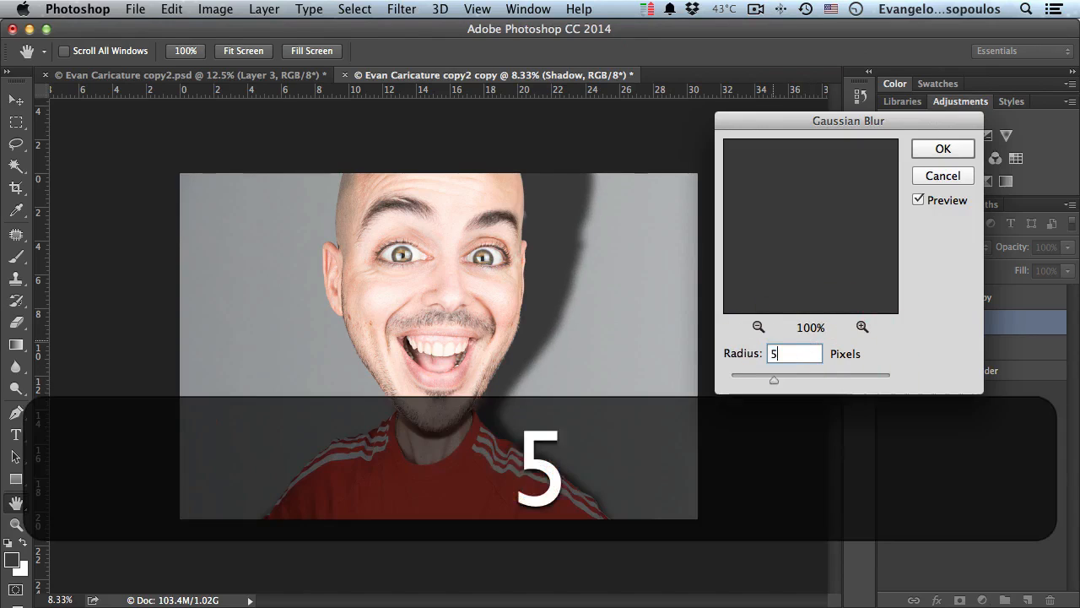
type("0")
left_click(937, 145)
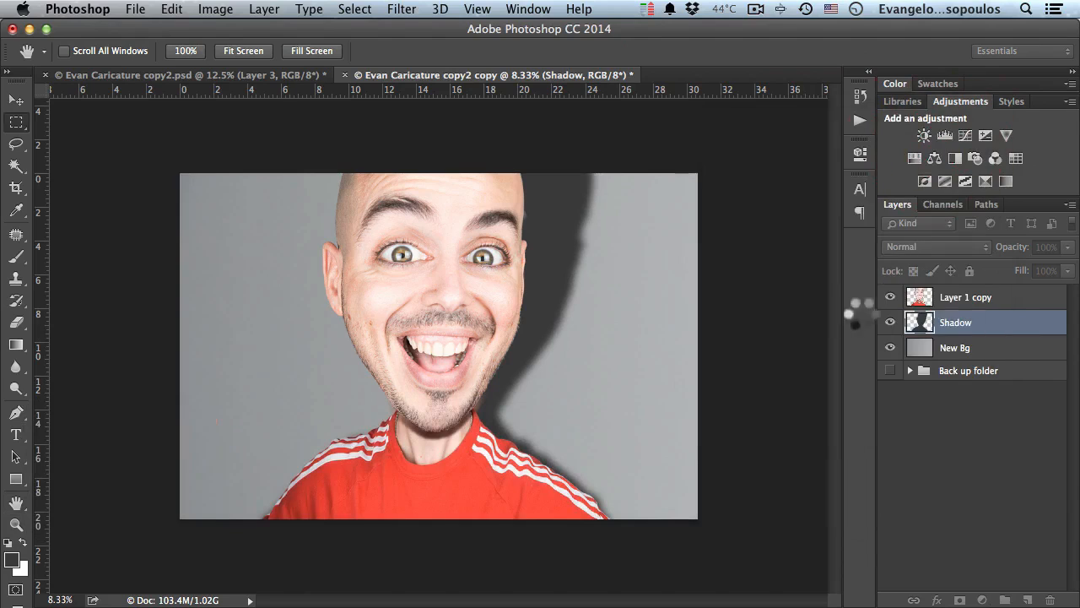
left_click_drag(1003, 246, 951, 258)
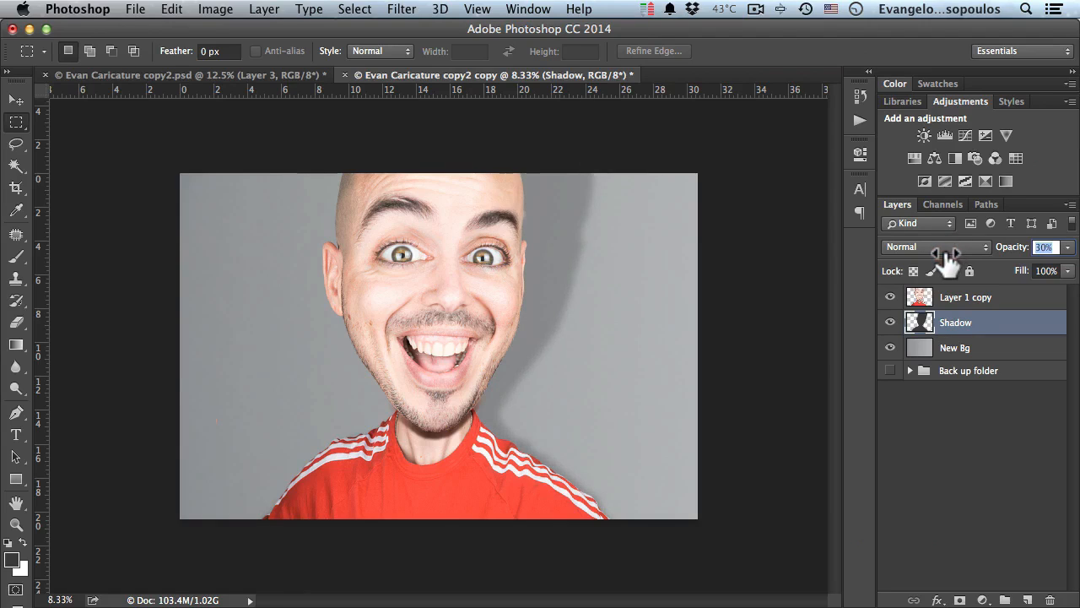
left_click_drag(947, 257, 946, 249)
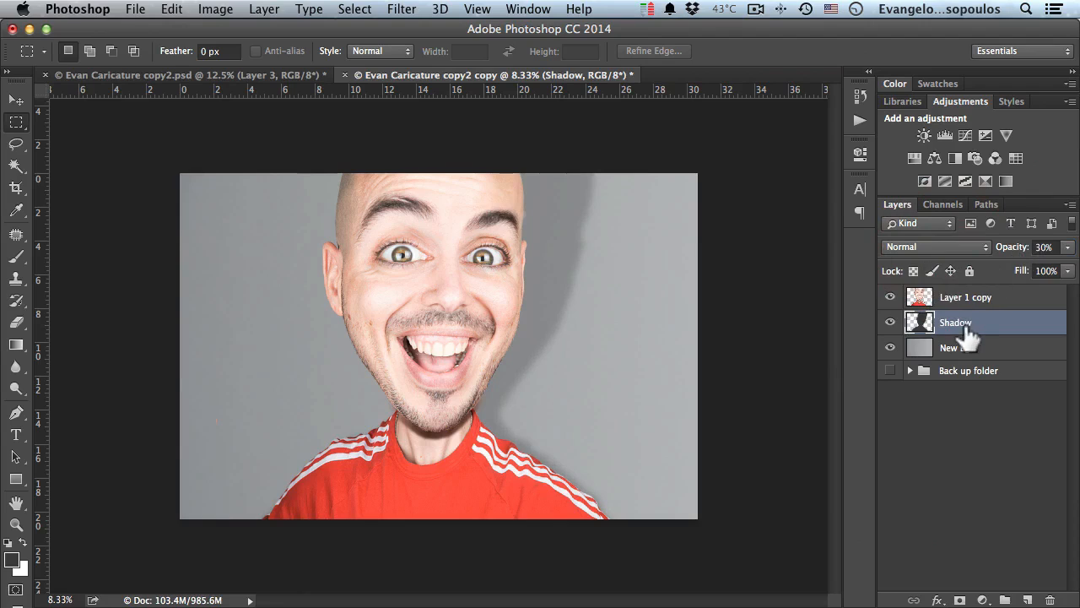
Lasso the stray skin-coloured smudge in the background beside the forehead, just outside the eyebrow above the ear
left_click(536, 225, "super")
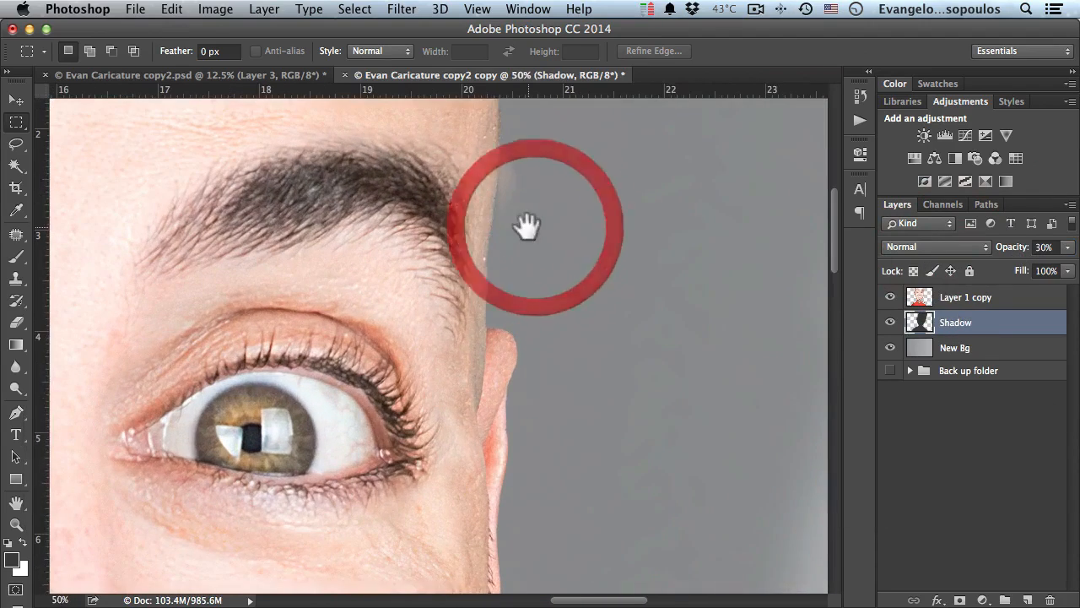
left_click(523, 217, "super")
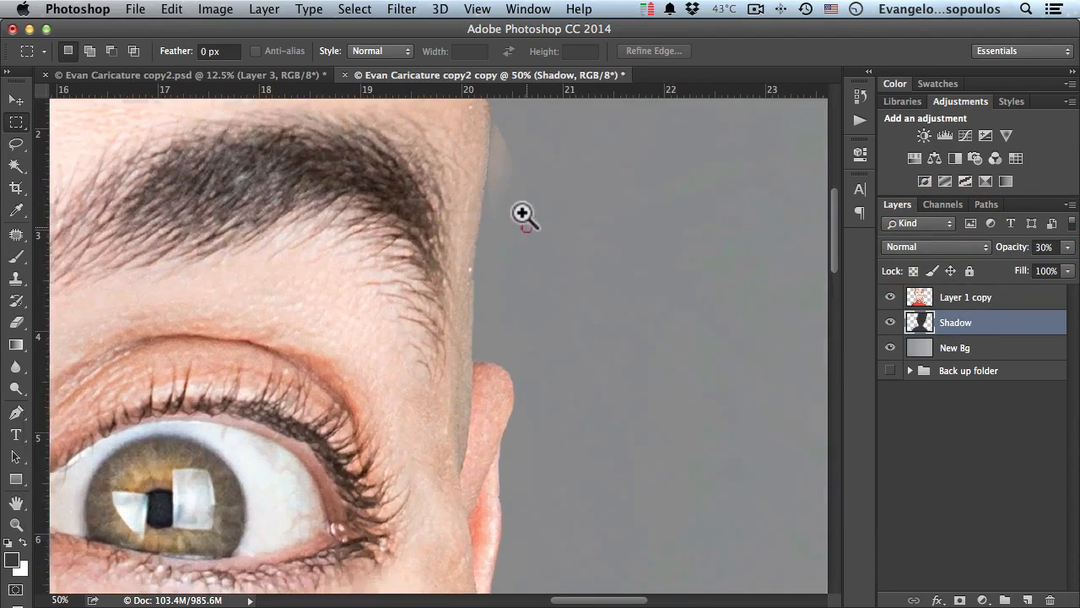
left_click_drag(518, 221, 499, 362)
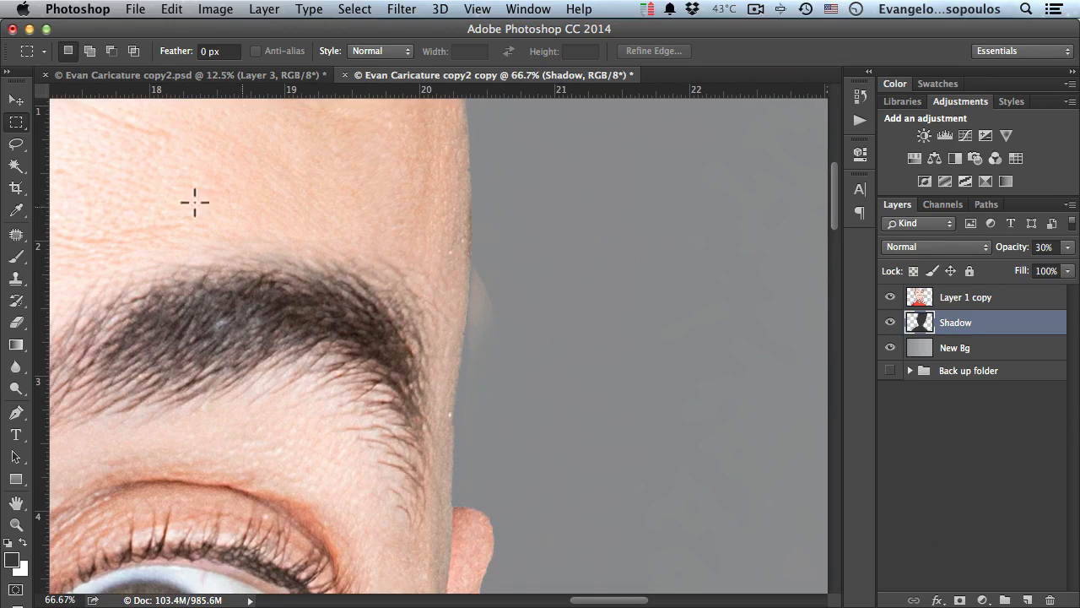
left_click(18, 145)
left_click_drag(473, 257, 471, 273)
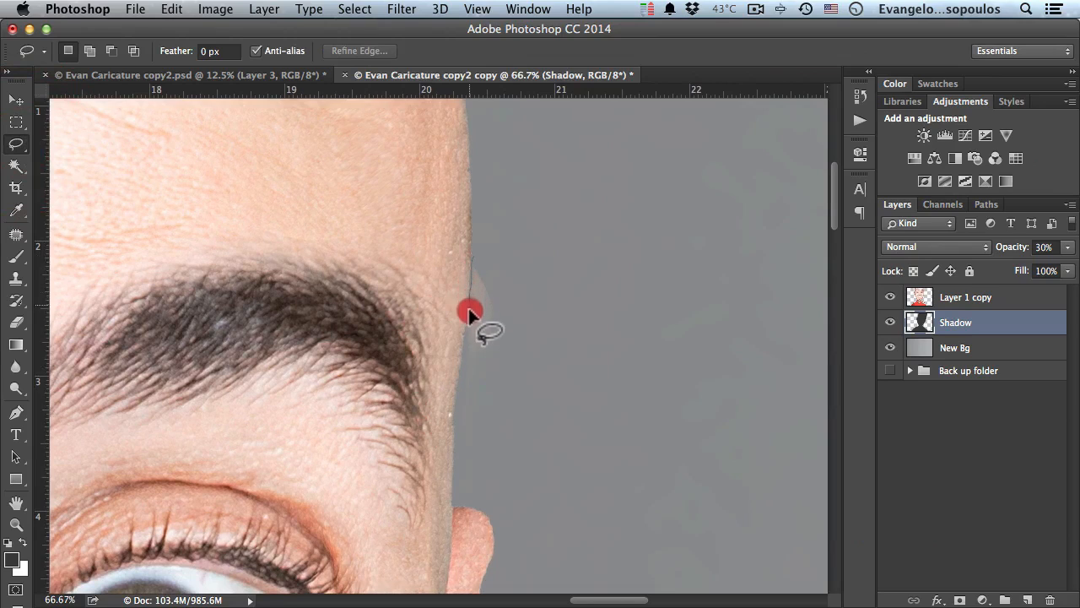
left_click_drag(466, 331, 467, 363)
left_click_drag(486, 257, 504, 268)
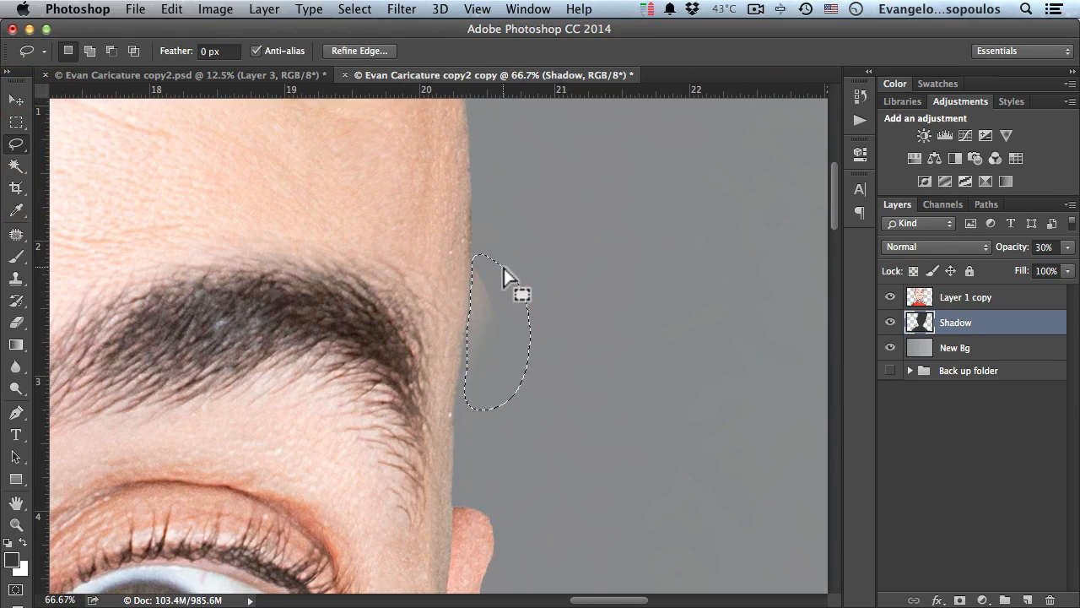
Try to delete the lassoed smudge from the Shadow layer
key("BackSpace")
key("super+BackSpace")
key("super+z")
Delete the lassoed smudge beside the forehead from Layer 1 copy and clear the selection
left_click(962, 297)
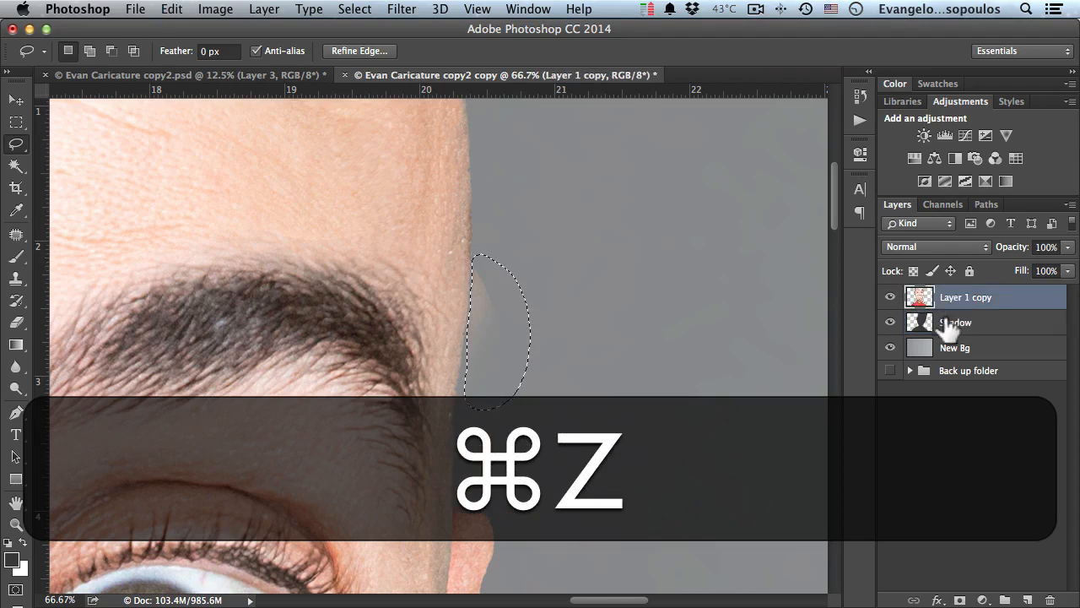
key("BackSpace")
key("super+BackSpace")
key("super+d")
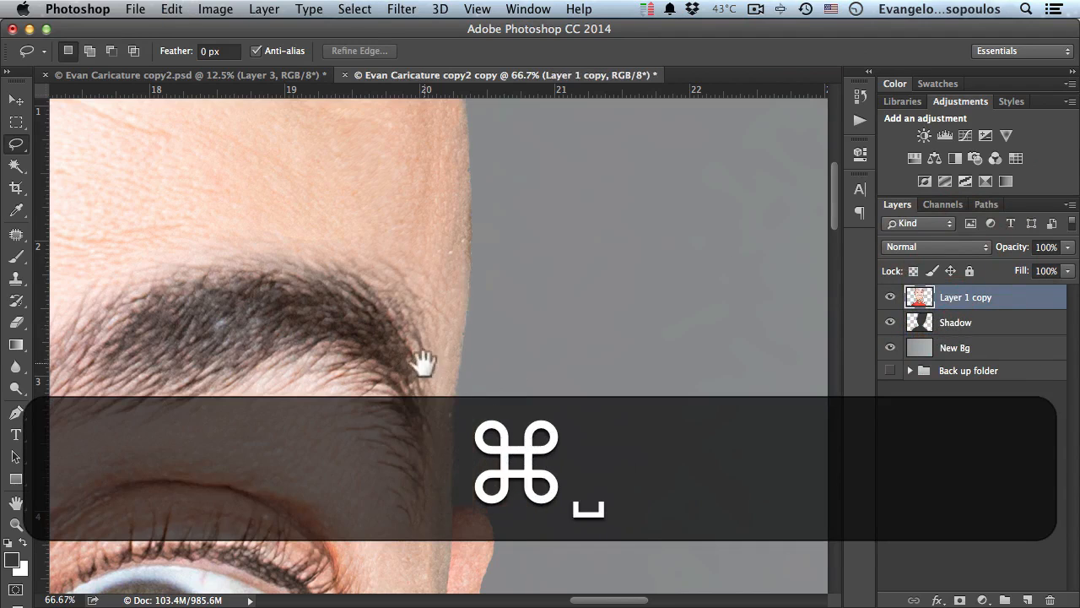
Lasso the stray speck in the grey background beyond the striped shoulder, delete it from Layer 1 copy and deselect
left_click(432, 371, "alt+super")
left_click(432, 371, "alt+super")
left_click(430, 373, "alt+super")
left_click_drag(364, 348, 506, 219)
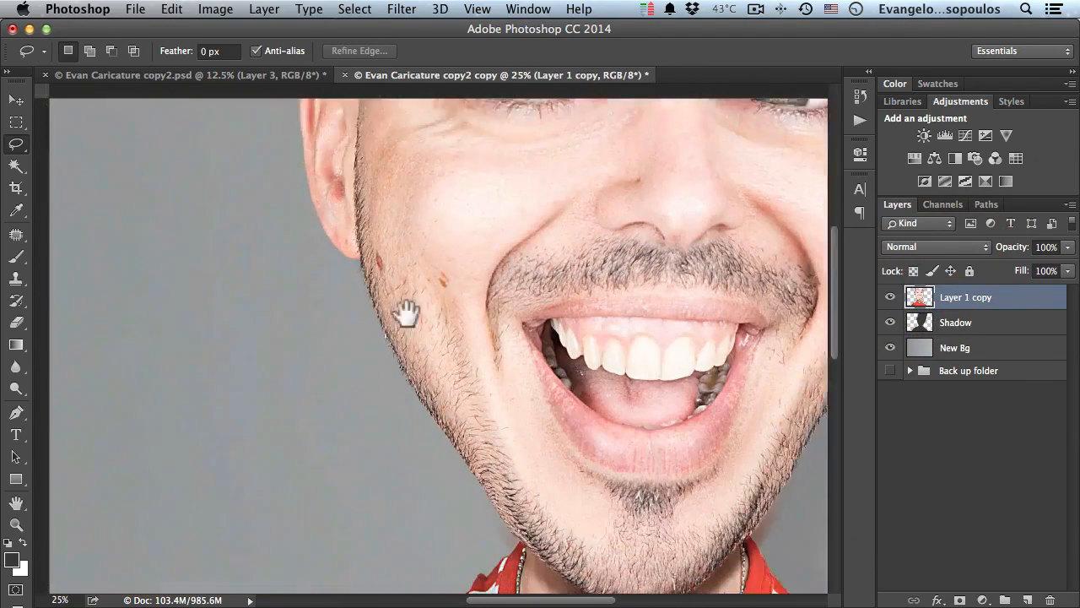
mouse_move(408, 312)
left_mouse_down()
mouse_move(548, 261)
mouse_move(604, 291)
left_mouse_up()
left_click_drag(278, 401, 283, 393)
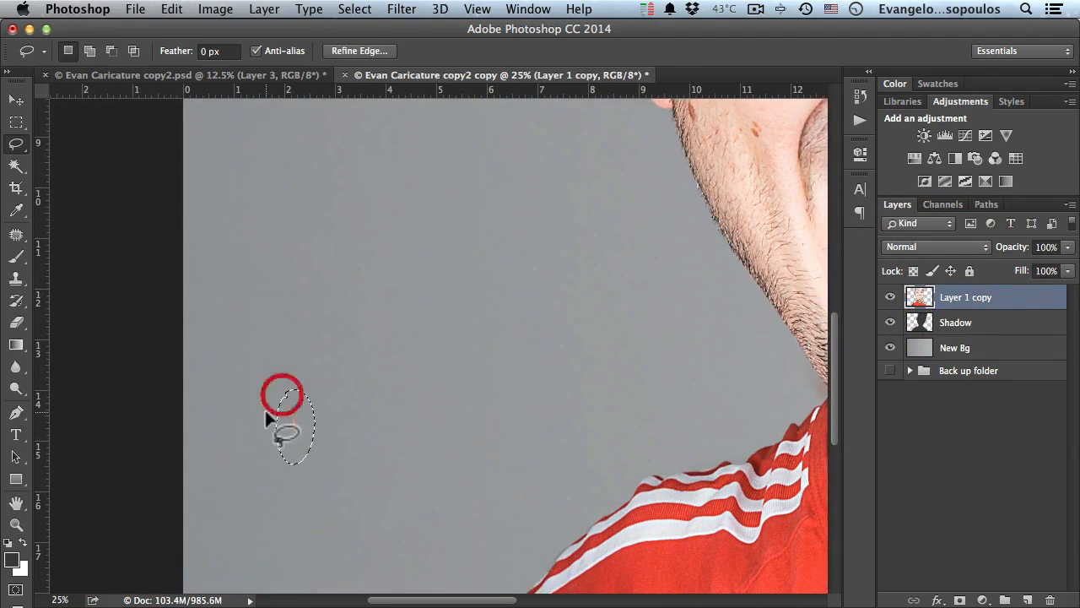
key("super+BackSpace")
key("super+d")
Create a layer named Burn clipped to Layer 1 copy, in Overlay mode and filled with the 50% gray neutral color
left_click(667, 299, "alt+super")
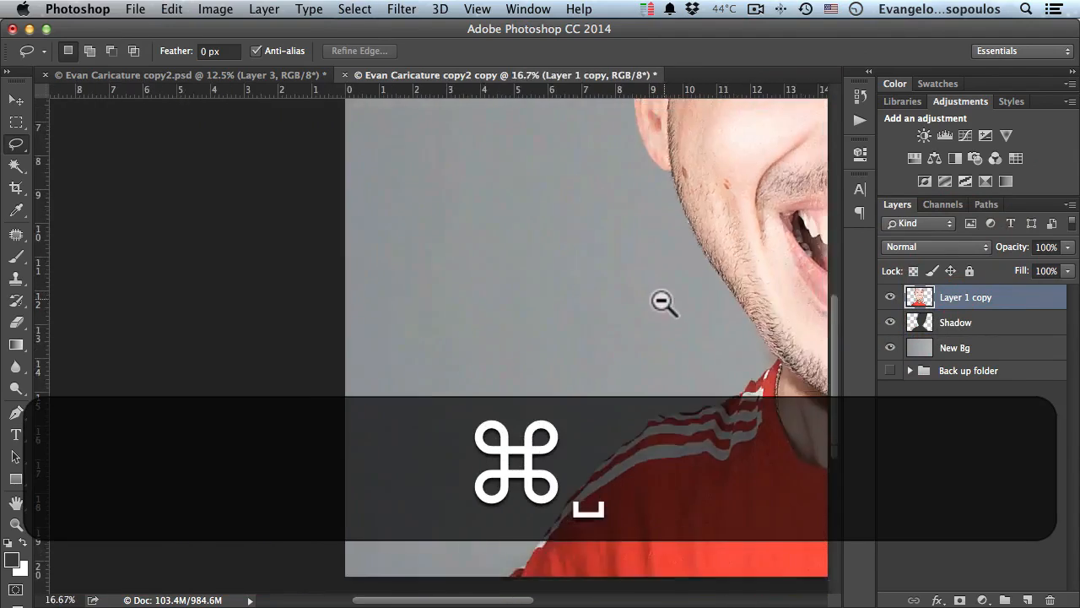
left_click(667, 300, "alt+super")
left_click(510, 261, "super")
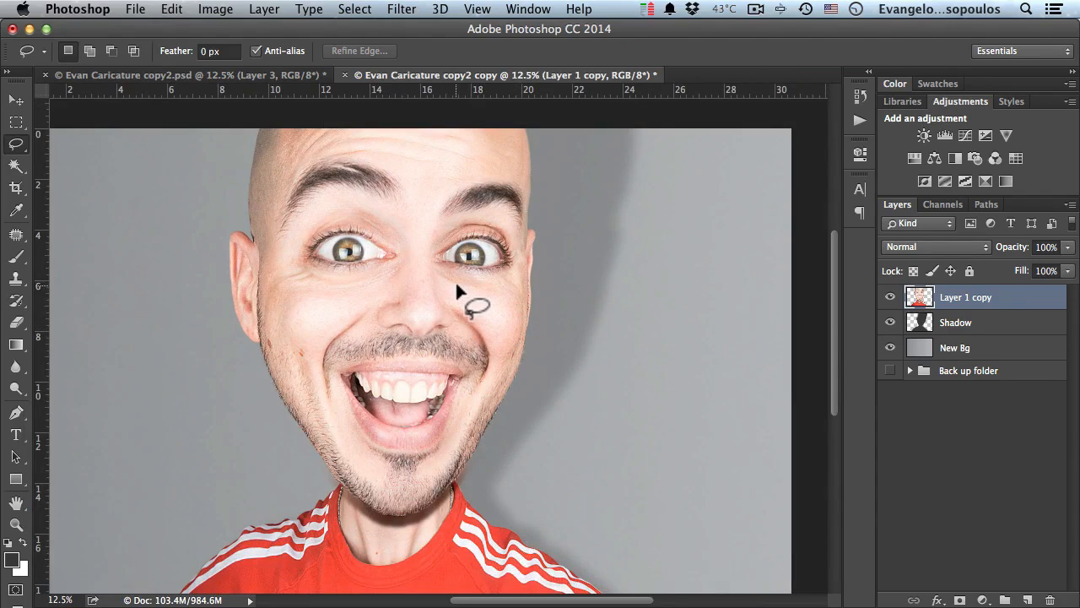
left_click(1007, 309)
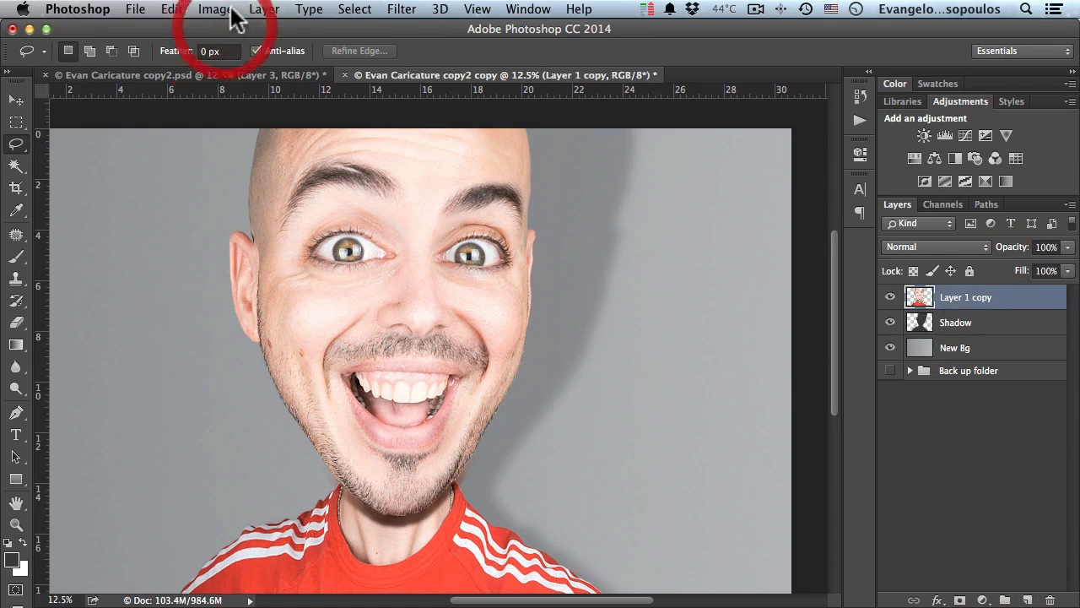
left_click(264, 9)
mouse_move(278, 29)
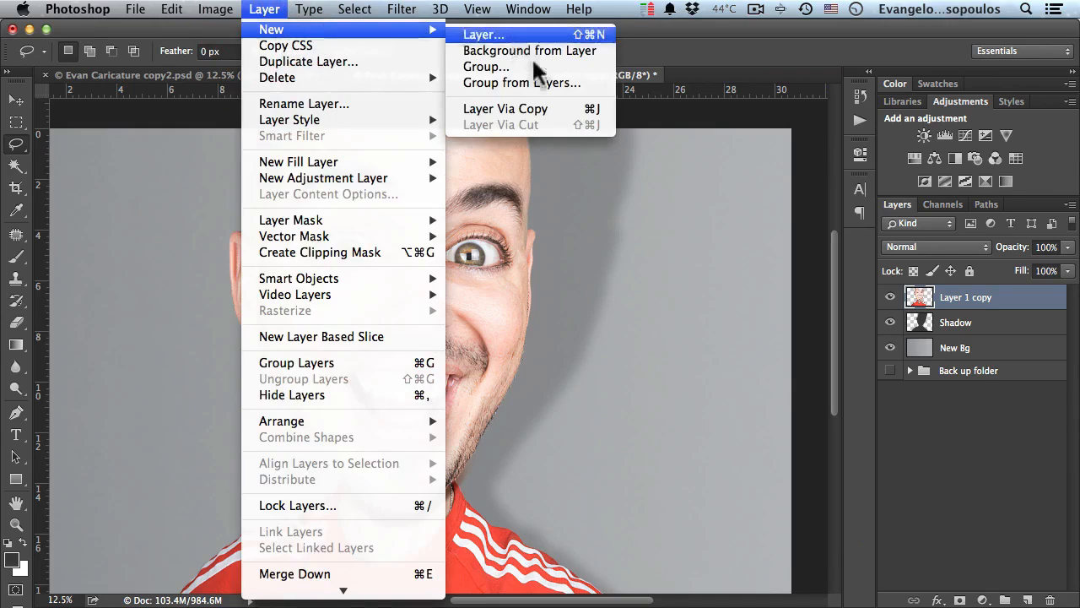
left_click(483, 35)
left_click(601, 246)
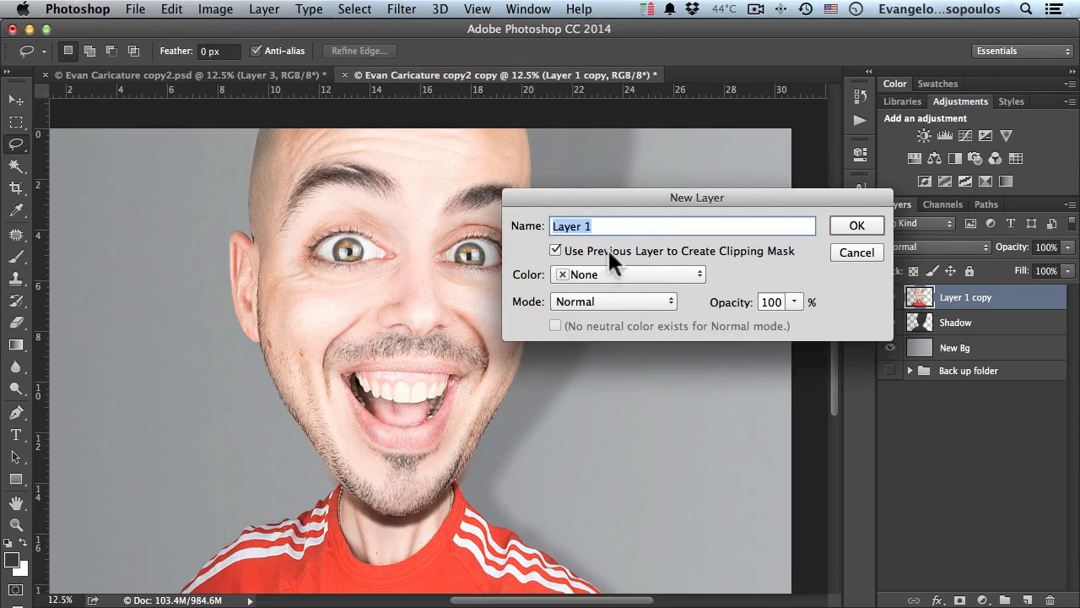
left_click(601, 301)
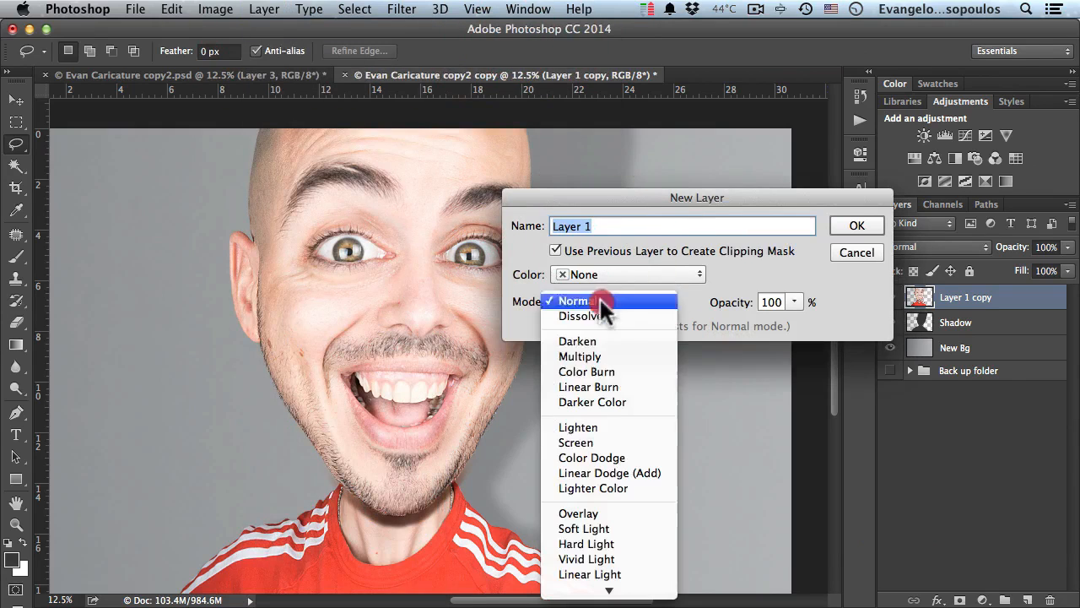
left_click(620, 513)
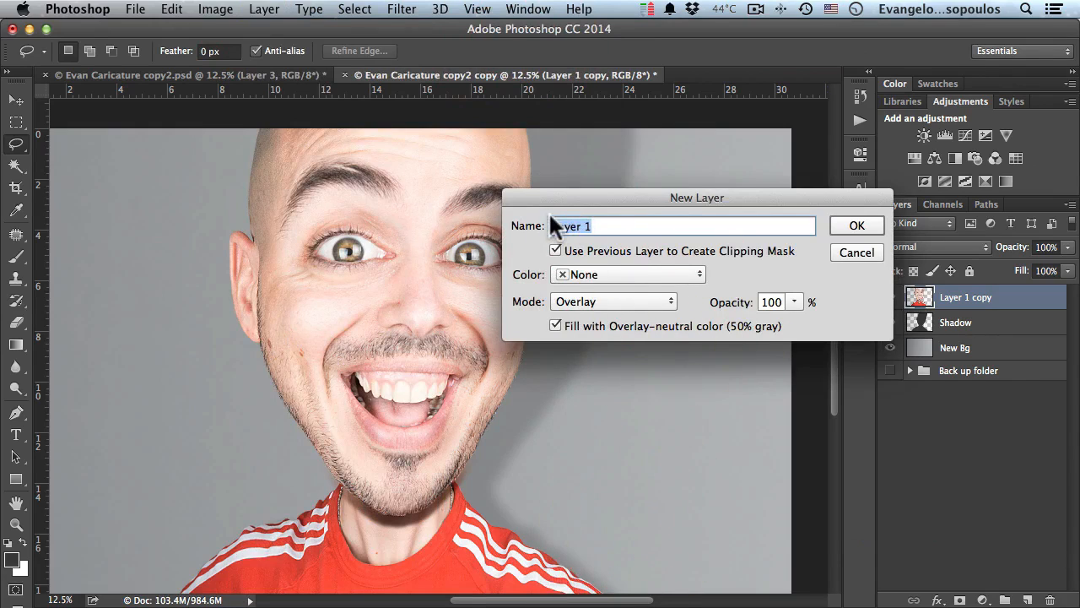
type("Dodge")
type("Burn")
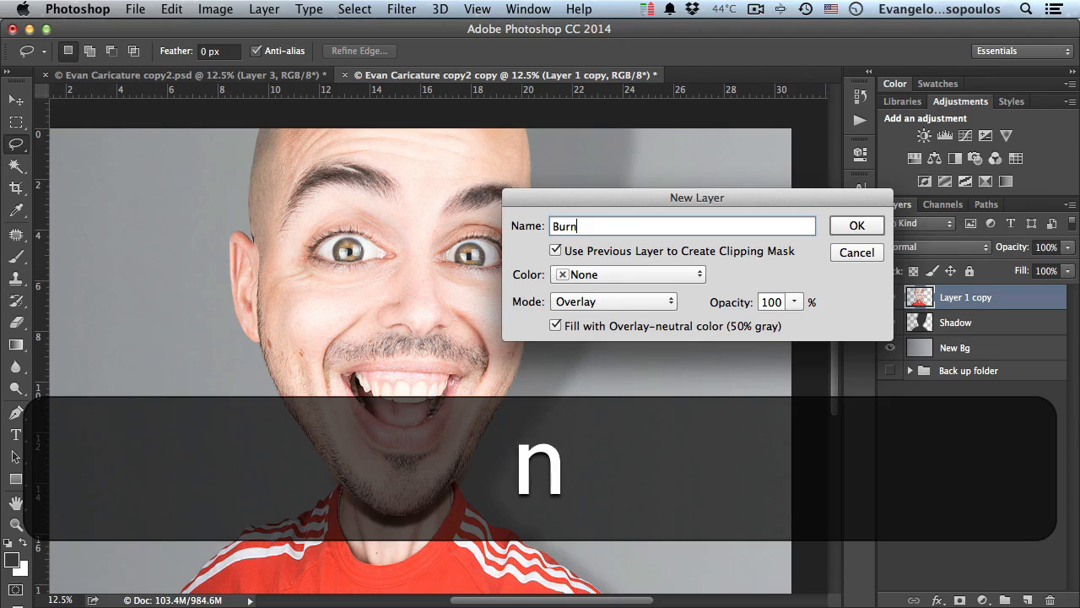
left_click(841, 225)
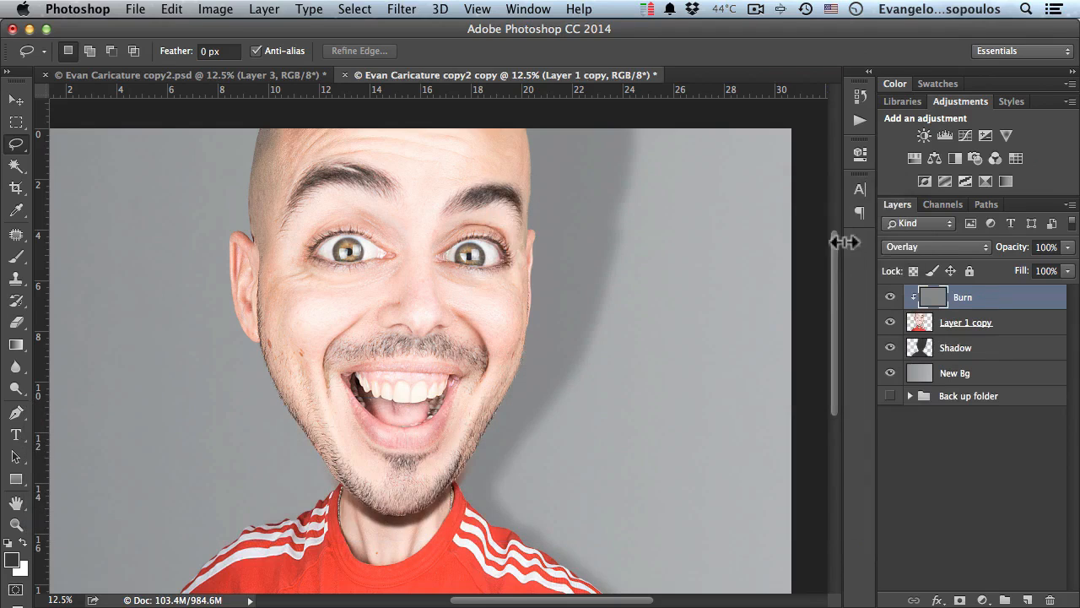
Duplicate the Burn layer and rename the copy Dodge
key("super+space")
left_click(472, 329, "alt+super")
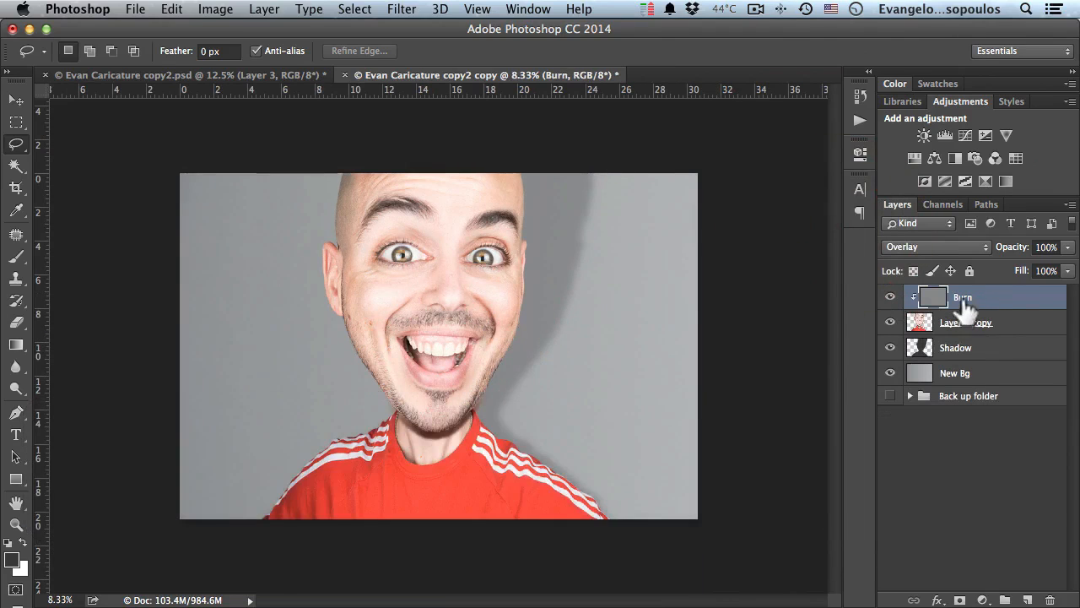
mouse_move(998, 310)
left_mouse_down()
mouse_move(1001, 535)
mouse_move(1028, 600)
left_mouse_up()
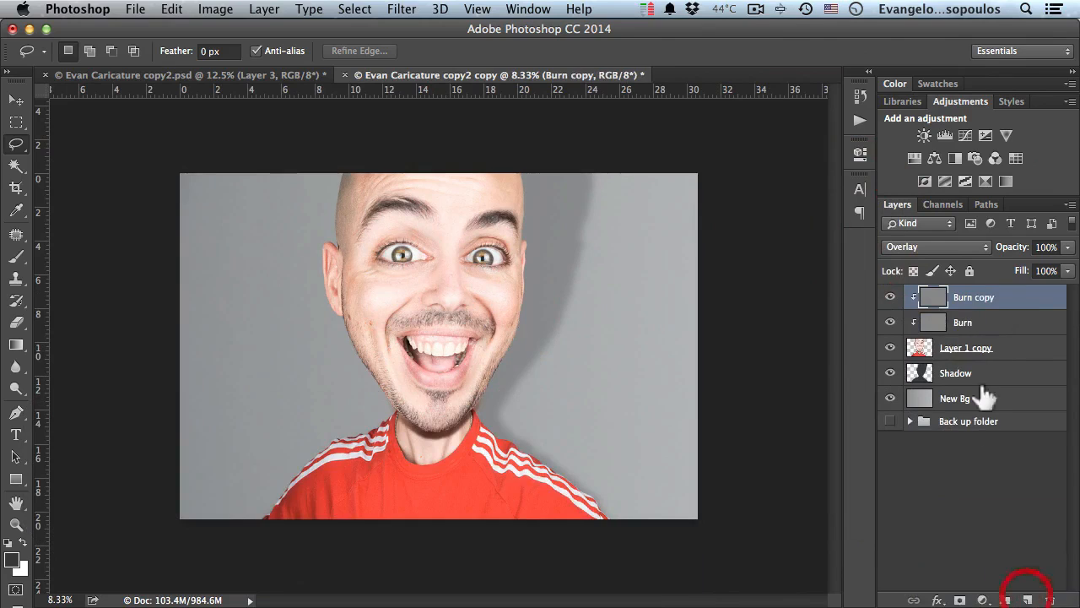
double_click(970, 300)
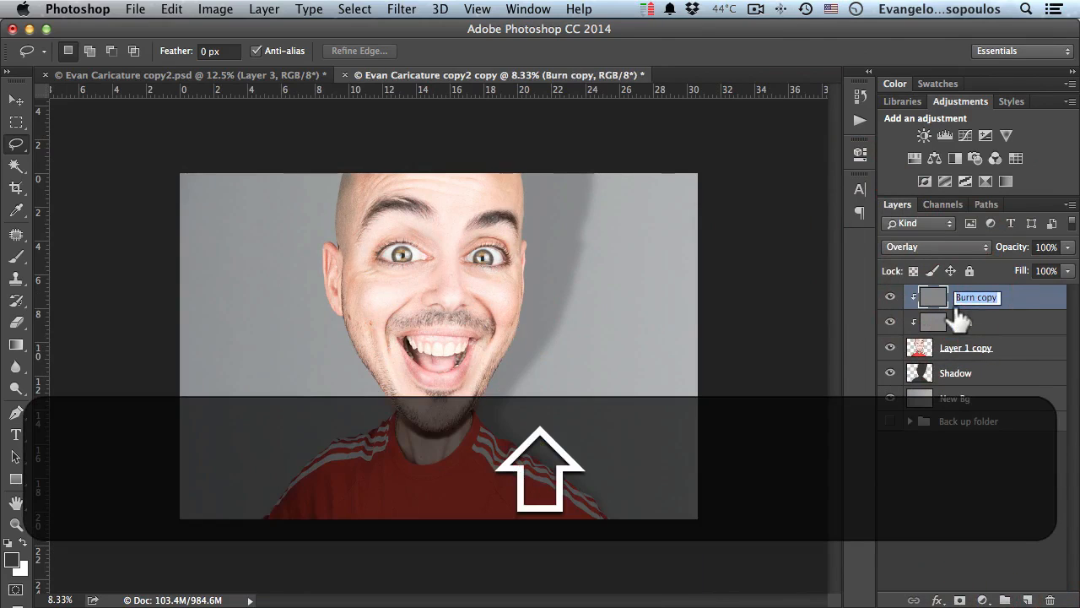
type("Dodge")
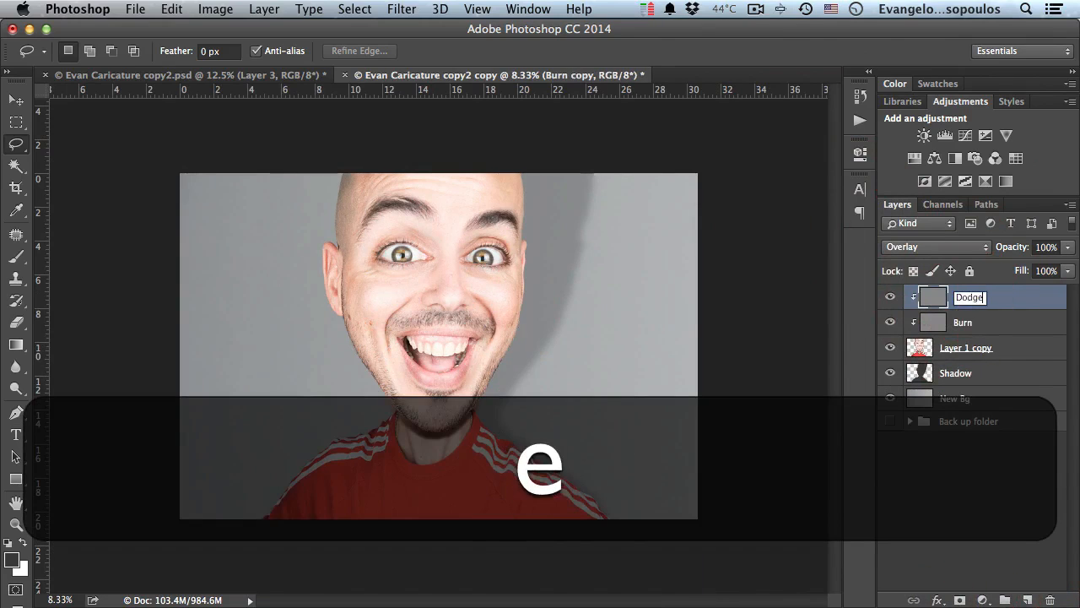
key("Return")
On the Burn layer, darken the jaw edge below the ear with the Burn tool at a 700 px brush size
left_click(979, 325)
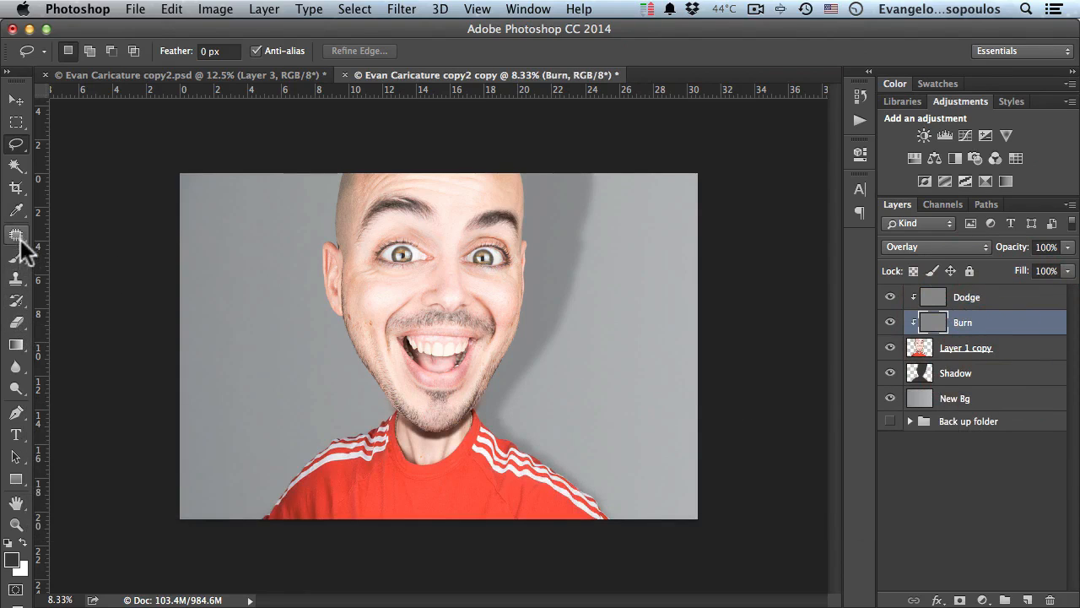
left_click(16, 385)
left_click(73, 399)
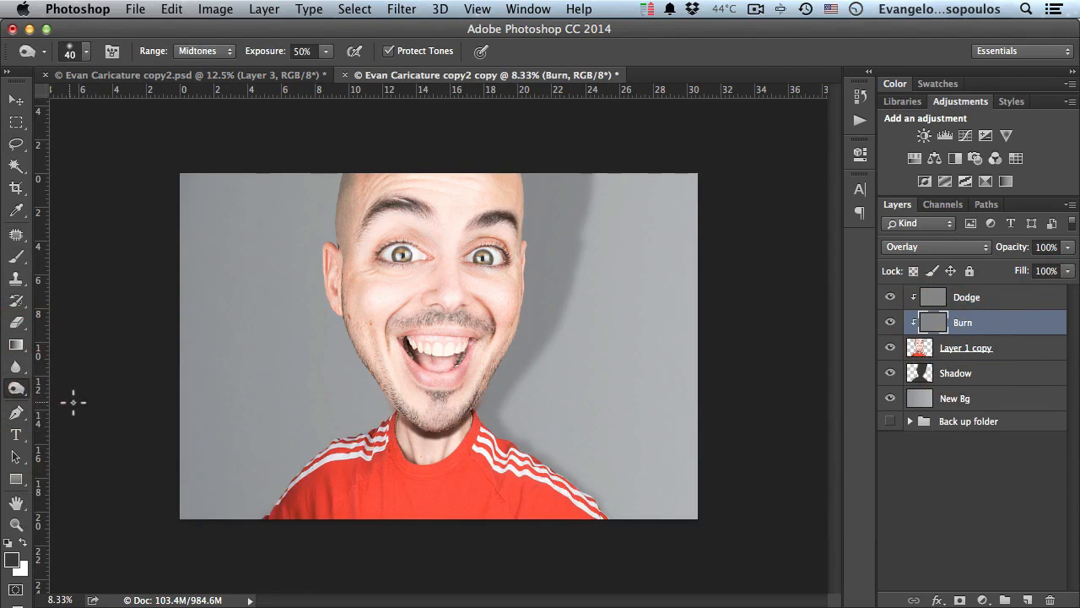
key("bracketright")
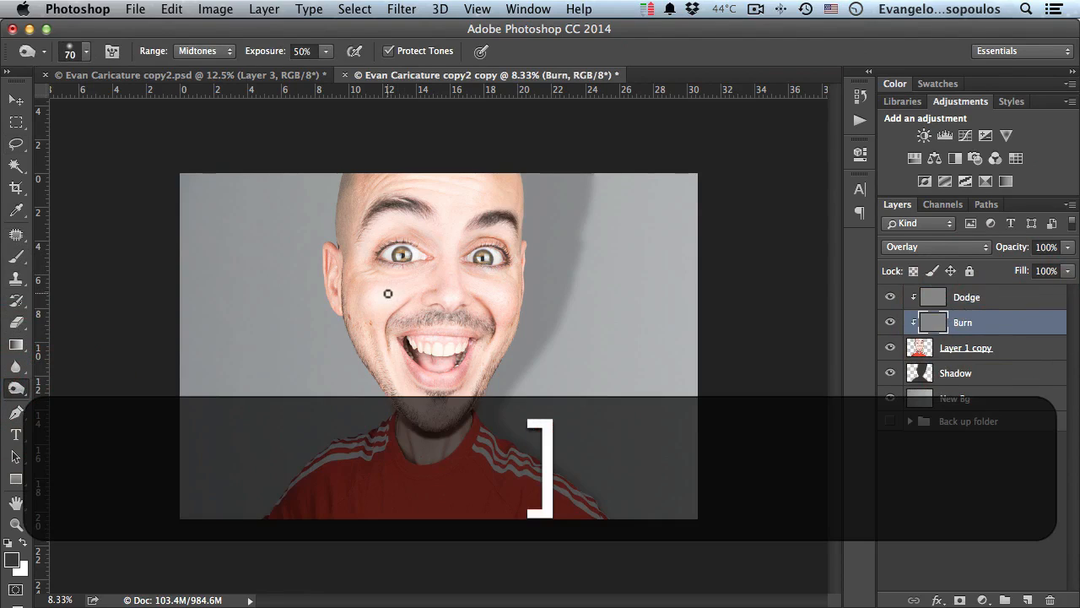
key("bracketright")
key("bracketright")
key("bracketright")
key("bracketright")
key("bracketright")
key("bracketright")
key("bracketright")
key("bracketright")
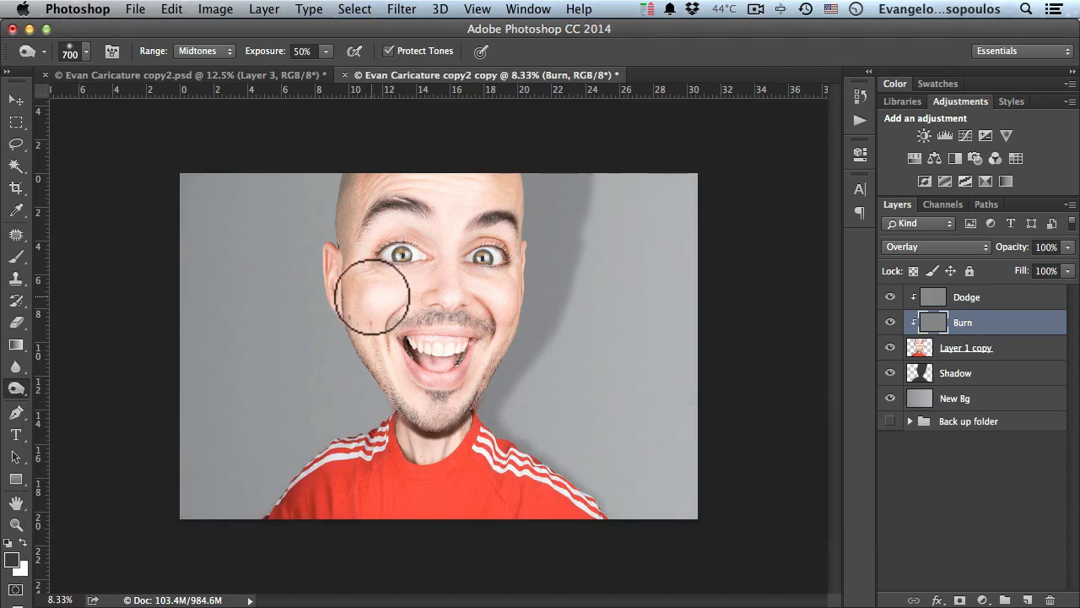
key("bracketleft")
key("bracketleft")
key("bracketleft")
key("bracketright")
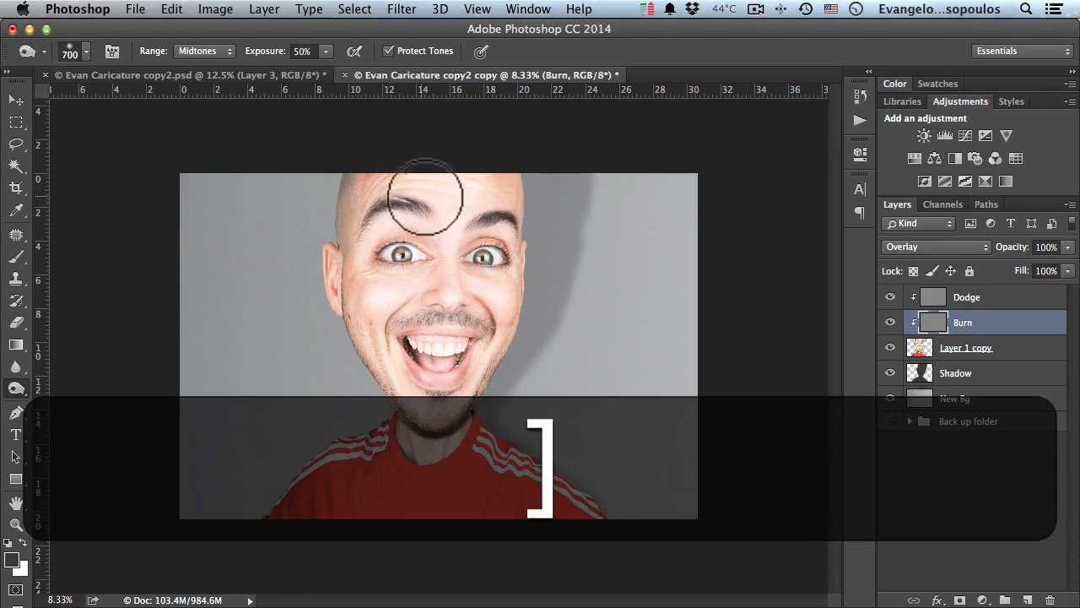
mouse_move(340, 336)
left_mouse_down()
mouse_move(362, 357)
mouse_move(365, 348)
mouse_move(402, 461)
mouse_move(297, 491)
mouse_move(361, 400)
left_mouse_up()
Burn fabric folds into the red shirt below the image's left shoulder stripes, reducing the brush to 175 px
left_click(347, 486, "super")
key("bracketleft")
key("bracketleft")
key("bracketleft")
key("bracketleft")
key("bracketleft")
key("bracketleft")
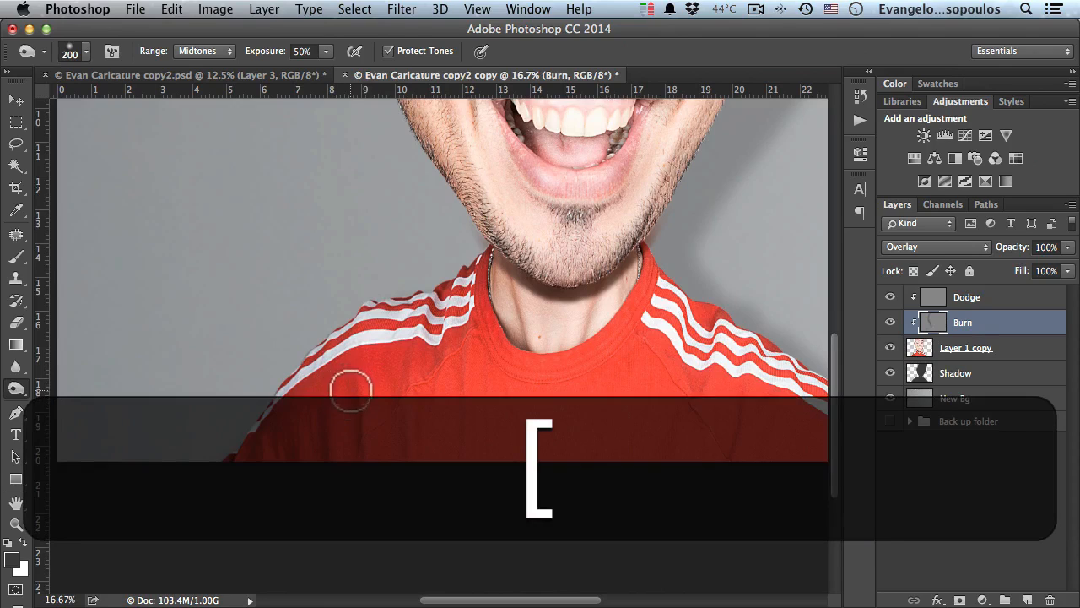
mouse_move(304, 453)
left_mouse_down()
mouse_move(272, 429)
mouse_move(251, 439)
left_mouse_up()
left_click_drag(396, 384, 391, 420)
left_click_drag(407, 363, 405, 400)
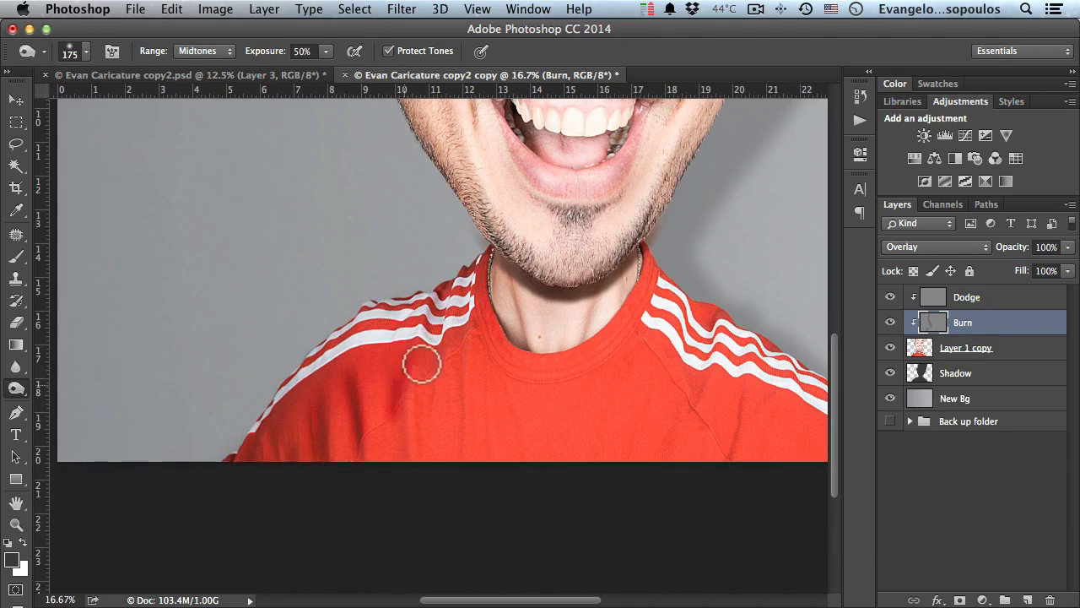
left_click_drag(434, 337, 426, 395)
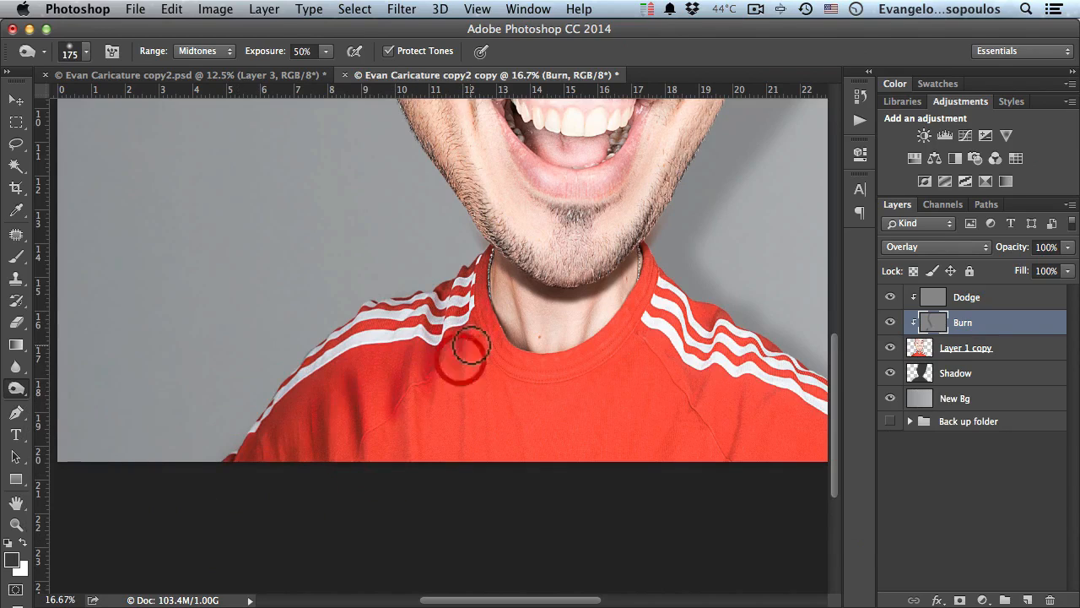
Burn thinner folds into both sides of the shirt's chest with a 90 px brush and undo the last dab below the collar
key("bracketleft")
key("bracketleft")
key("bracketleft")
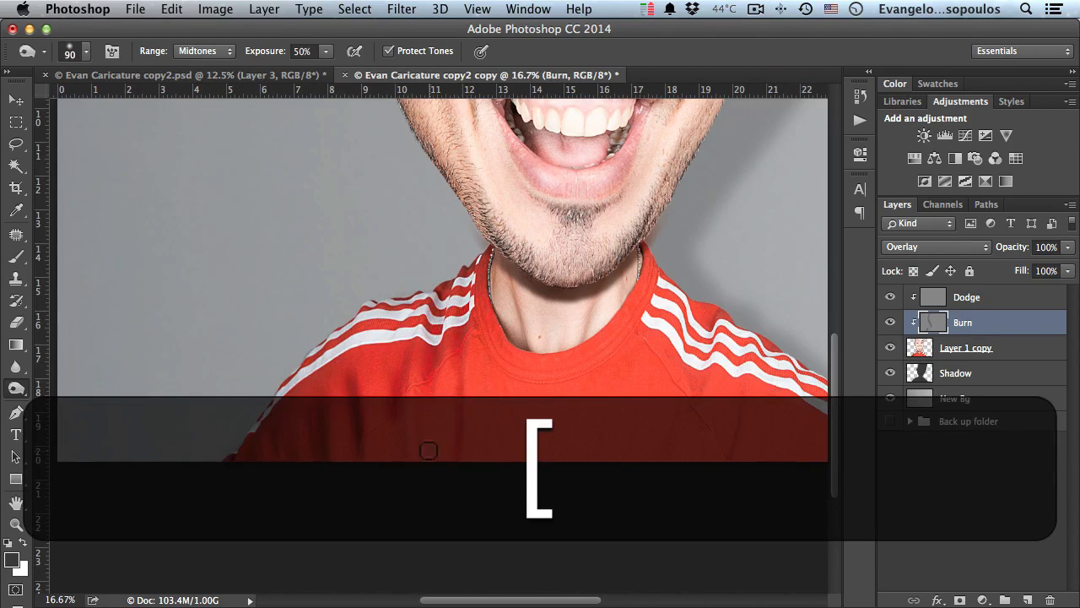
mouse_move(366, 450)
left_mouse_down()
mouse_move(374, 446)
mouse_move(383, 482)
left_mouse_up()
left_click_drag(646, 348, 701, 461)
left_click_drag(671, 405, 649, 481)
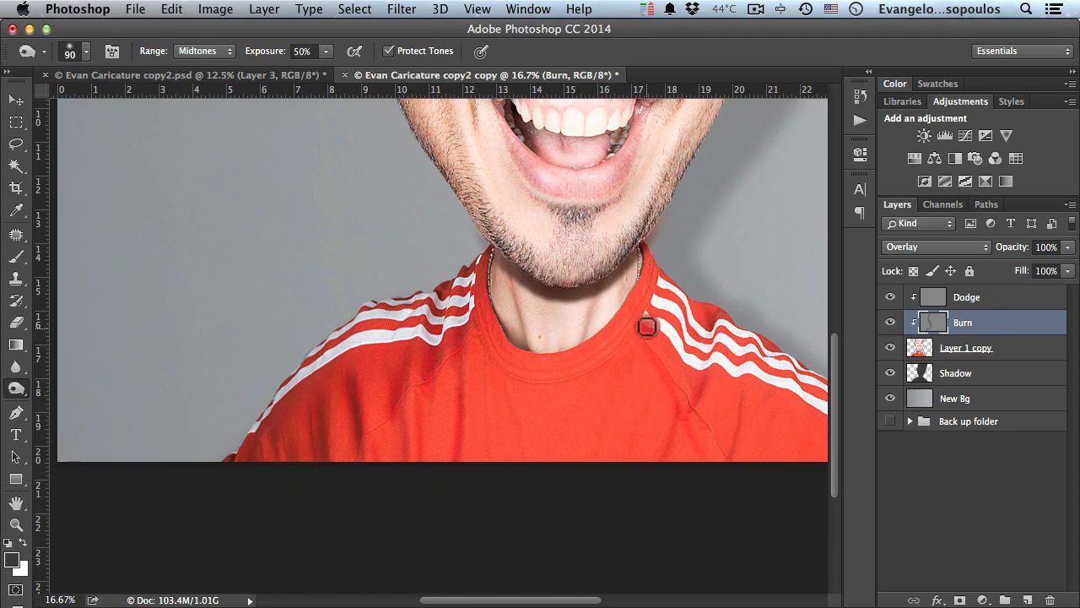
left_click(588, 362)
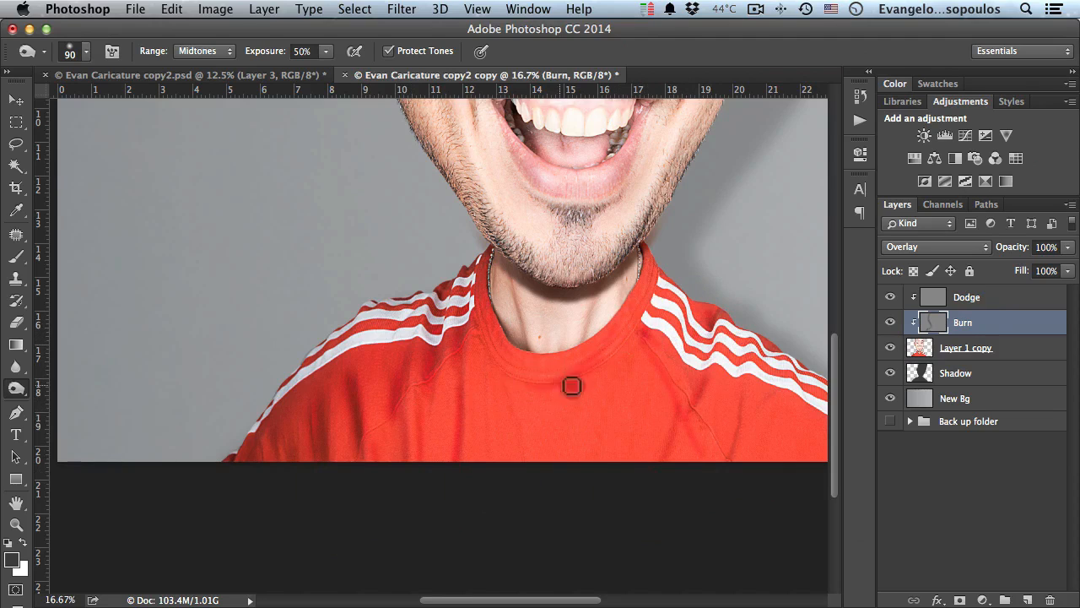
key("alt+super+z")
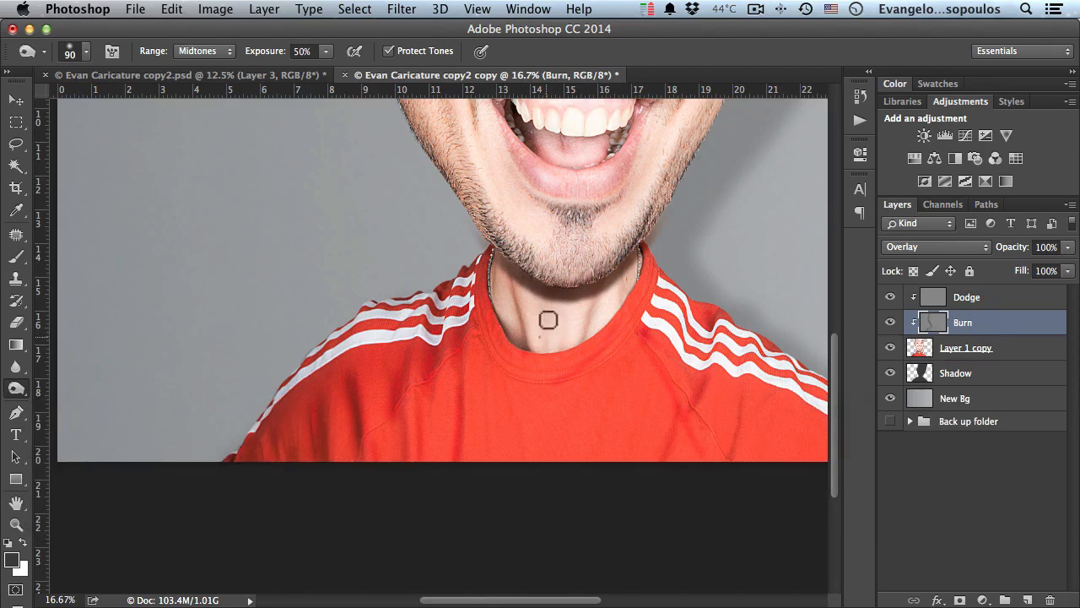
Burn shading into the neck beneath the chin and along its sides, enlarging the brush to 150 px
left_click_drag(579, 320, 571, 333)
left_click_drag(605, 299, 588, 338)
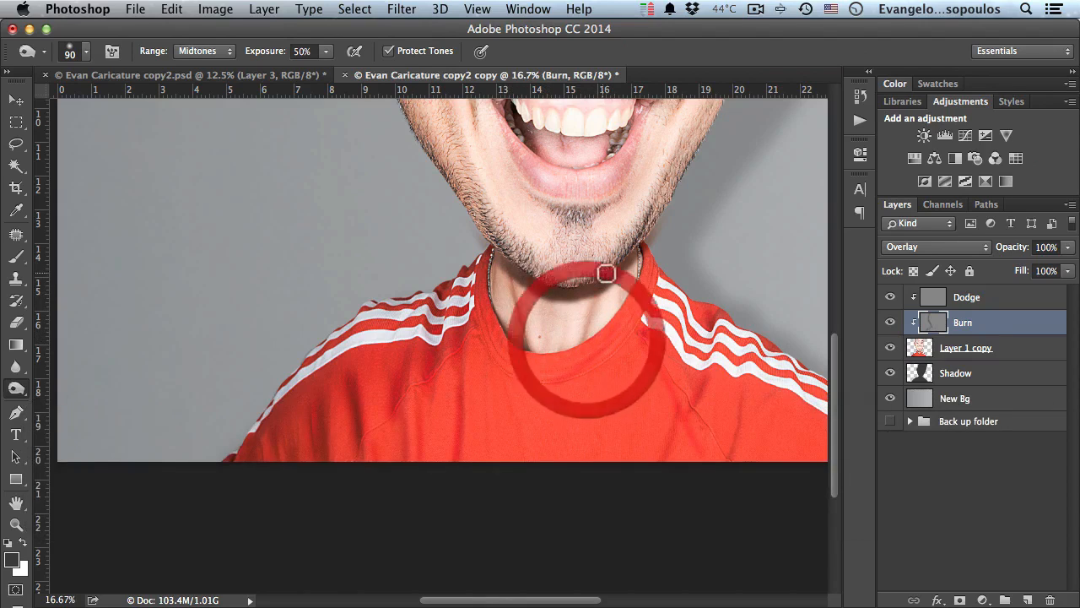
key("]")
key("]")
left_click(512, 265)
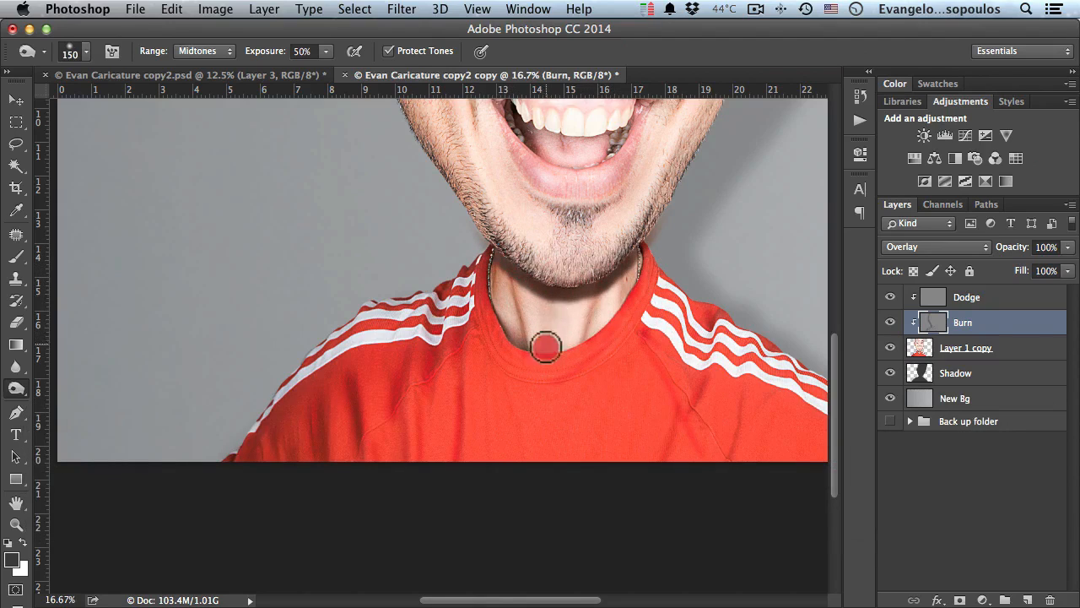
Burn folds into the lower shirt and sleeve beneath the image's right shoulder stripes with the 150 px brush
key("super+minus")
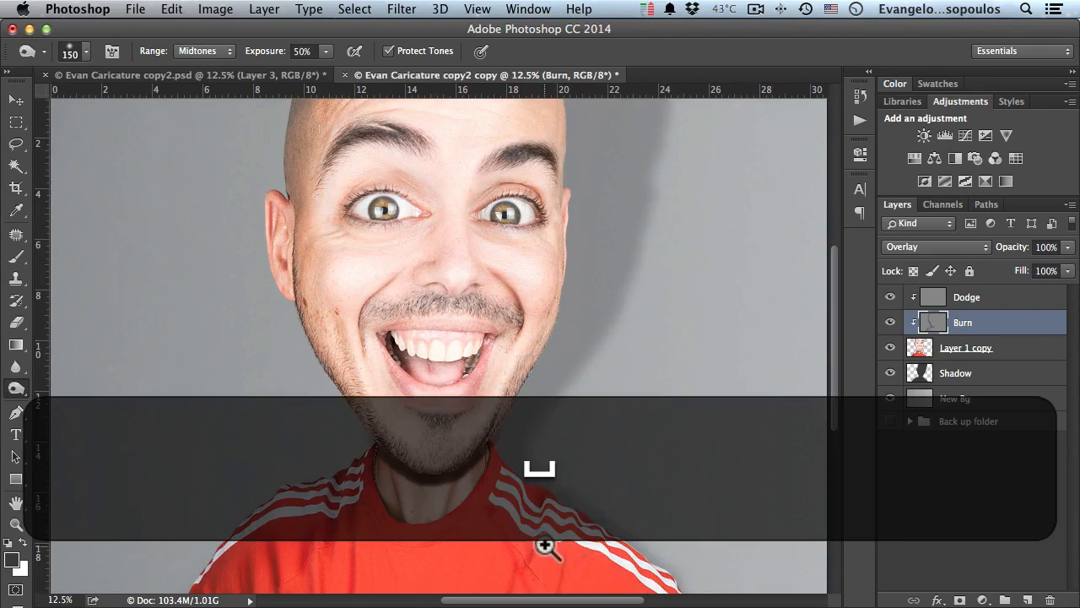
left_click(547, 546, "super")
left_click(511, 509, "alt")
left_click(510, 477, "alt")
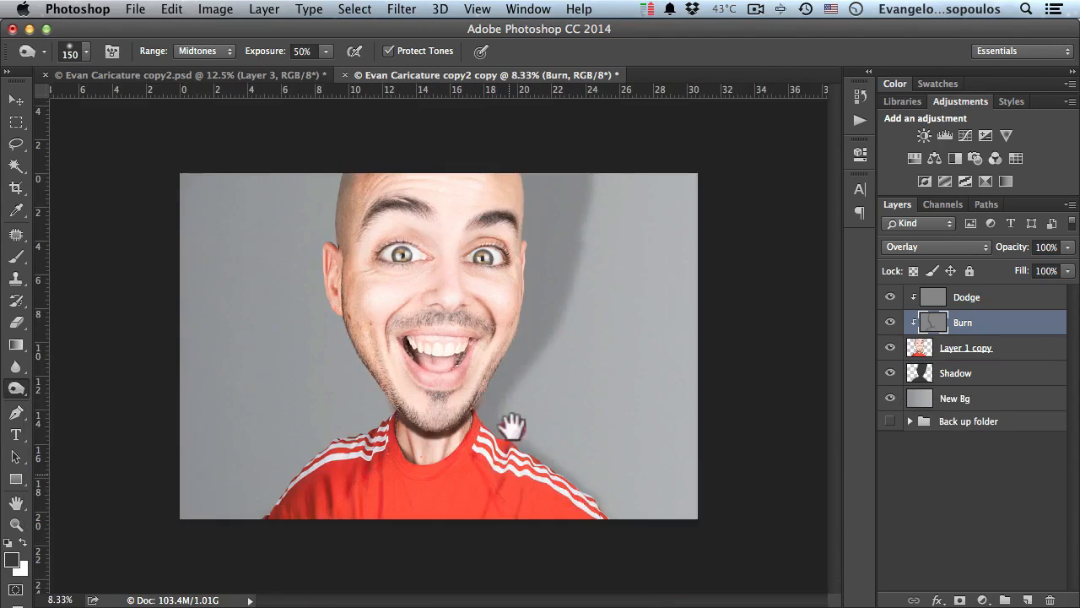
left_click(502, 488, "super")
left_click(502, 499, "super")
left_click_drag(477, 453, 518, 379)
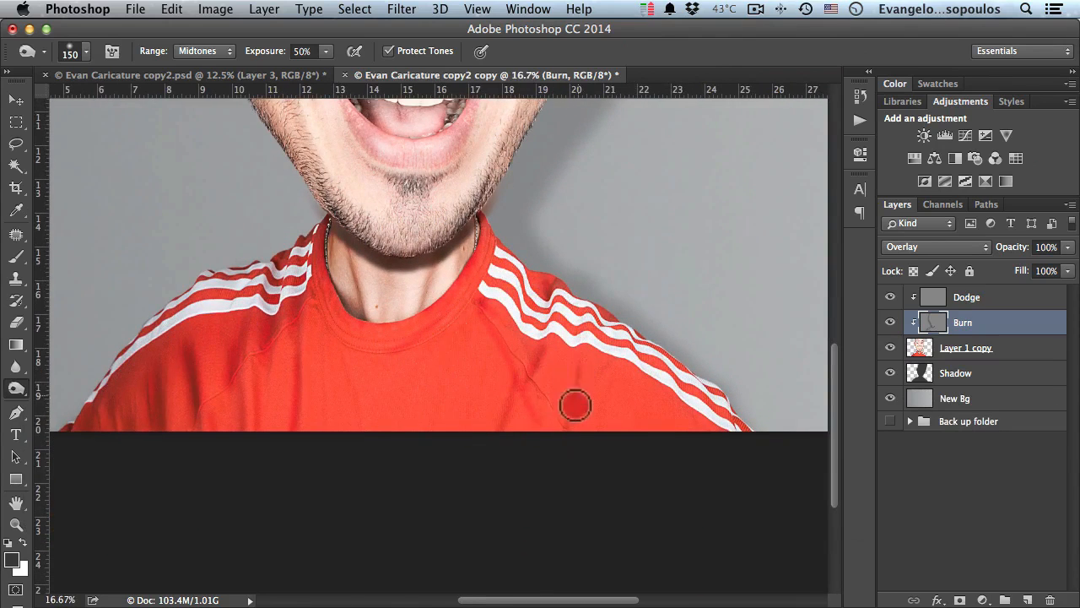
left_click_drag(576, 405, 566, 429)
left_click_drag(625, 386, 709, 443)
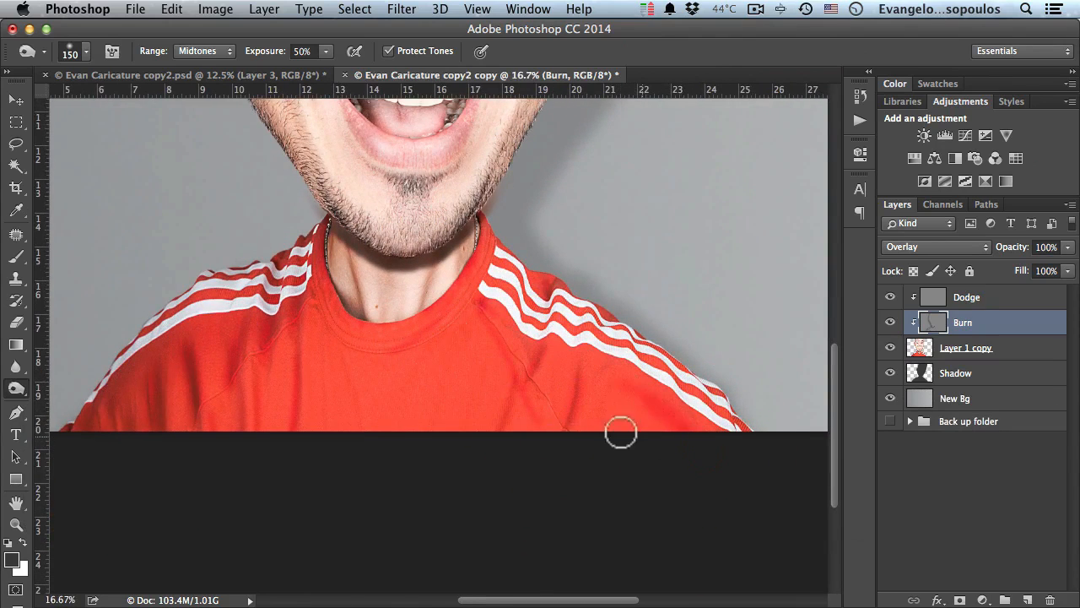
Burn vertical folds into the chest of the shirt below the collar
left_click_drag(345, 368, 366, 444)
left_click_drag(317, 342, 327, 464)
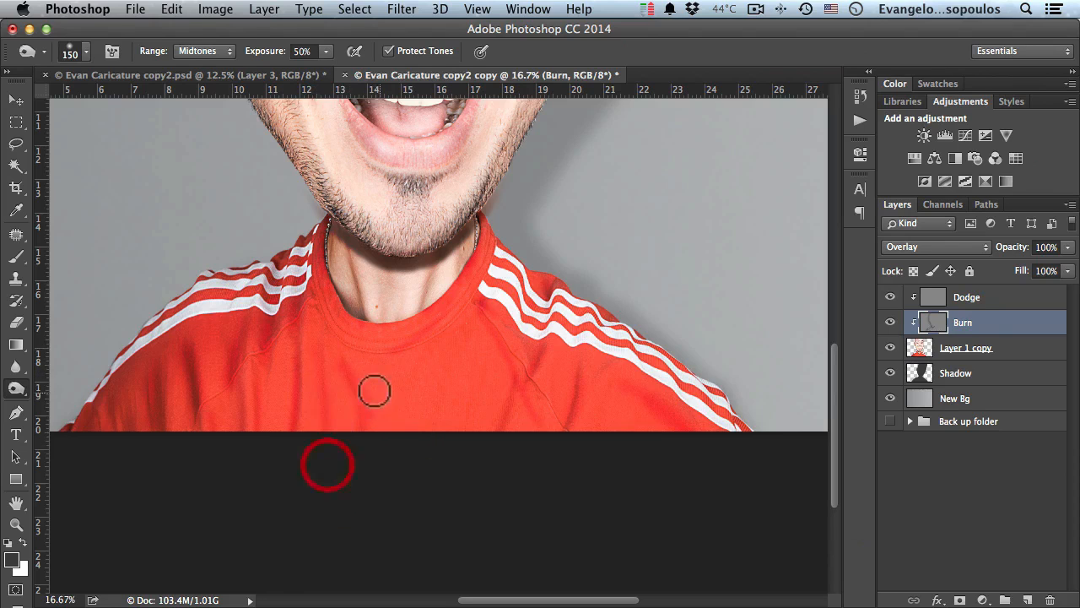
left_click(447, 395)
Burn shading along the lower lip with a 175 px brush and enlarge the brush to 300 px for the area around the mouth
key("space")
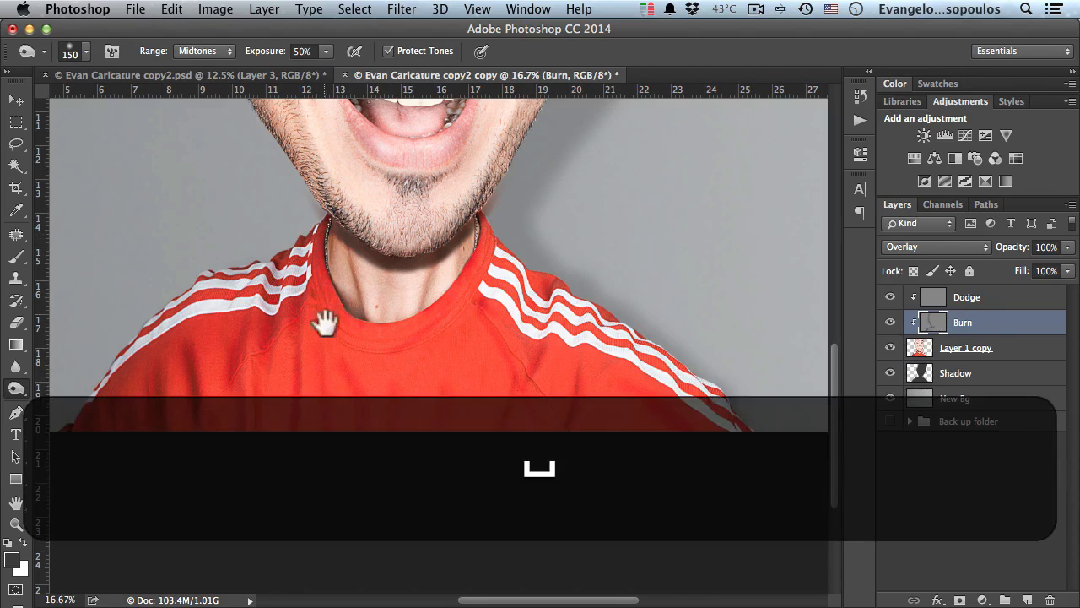
mouse_move(326, 313)
left_mouse_down()
mouse_move(342, 409)
mouse_move(363, 403)
left_mouse_up()
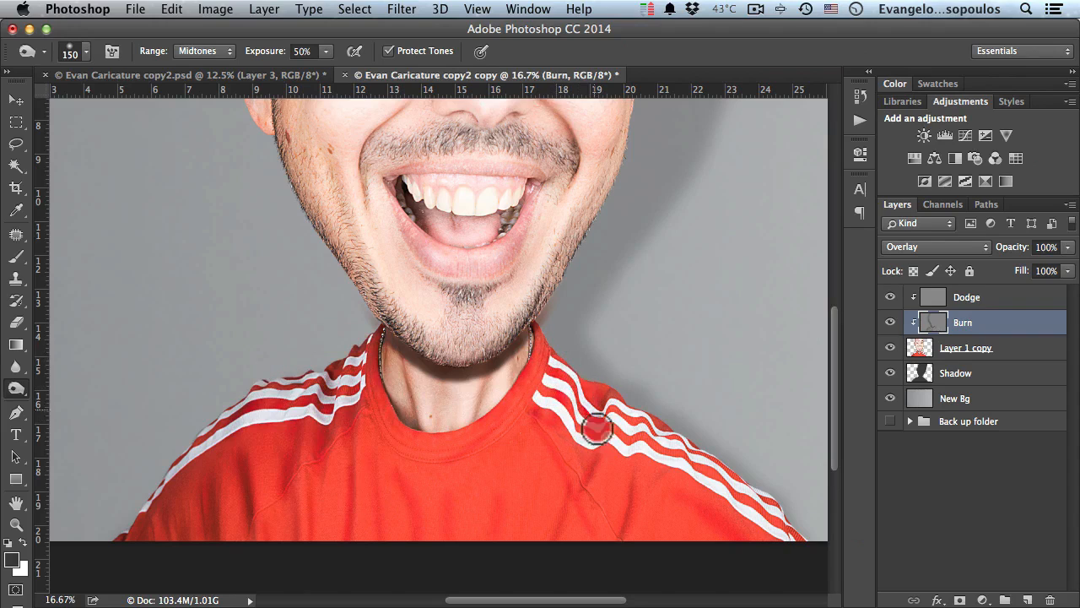
mouse_move(524, 378)
left_mouse_down()
mouse_move(509, 385)
mouse_move(482, 475)
left_mouse_up()
key("space")
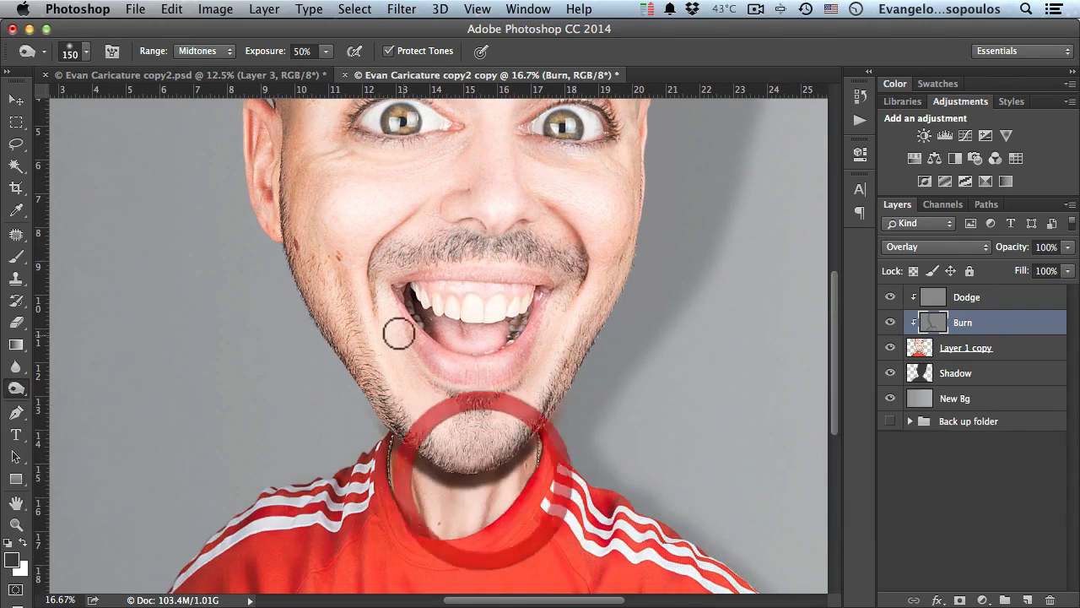
key("bracketright")
key("bracketleft")
key("bracketleft")
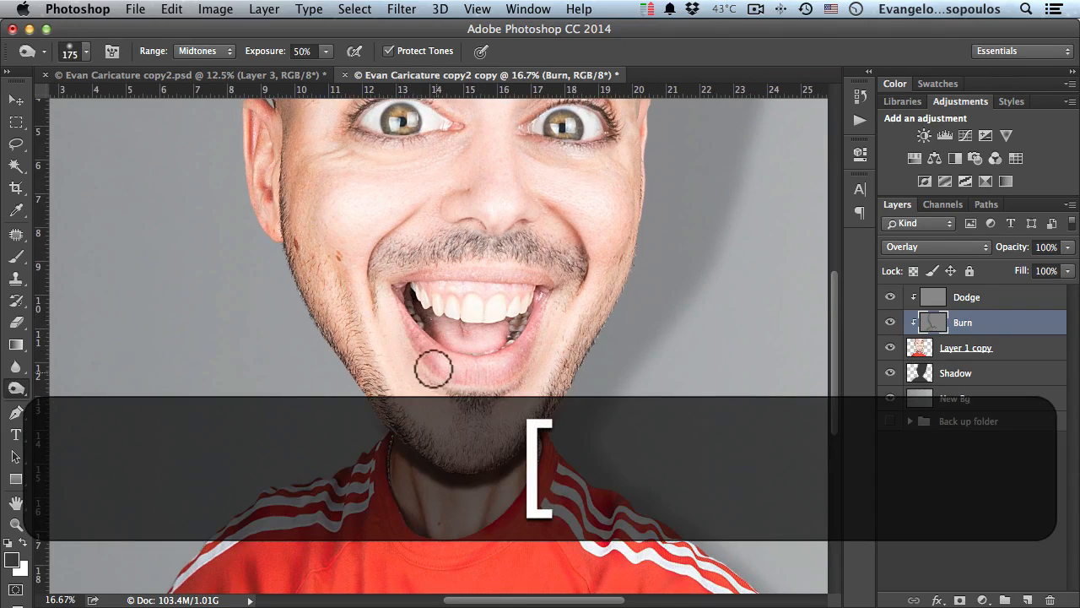
mouse_move(456, 371)
left_mouse_down()
mouse_move(483, 388)
mouse_move(521, 381)
mouse_move(542, 317)
mouse_move(525, 360)
left_mouse_up()
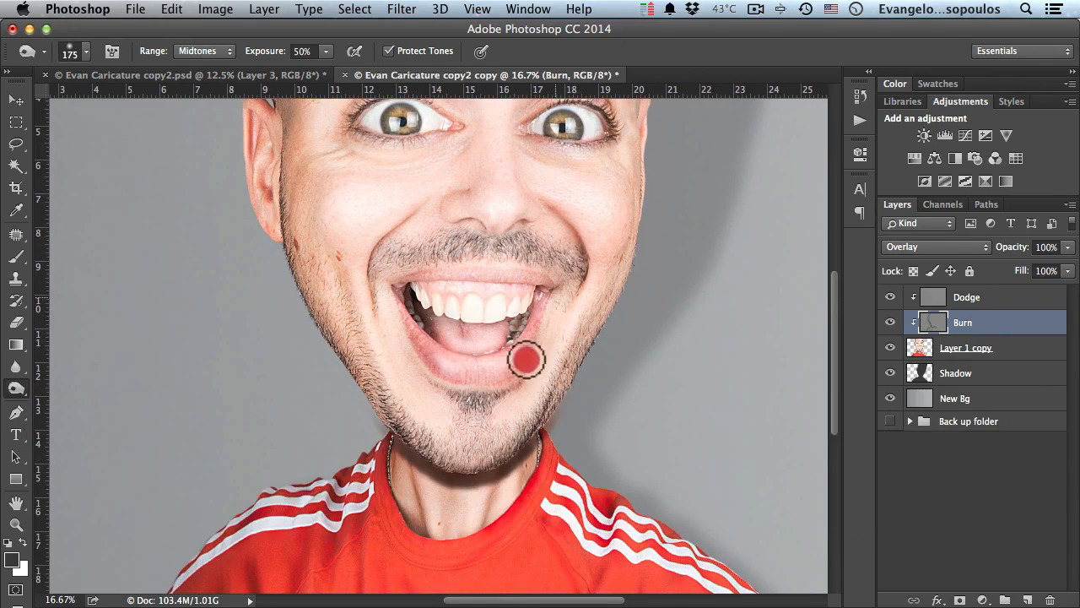
left_click_drag(436, 368, 434, 362)
key("bracketright")
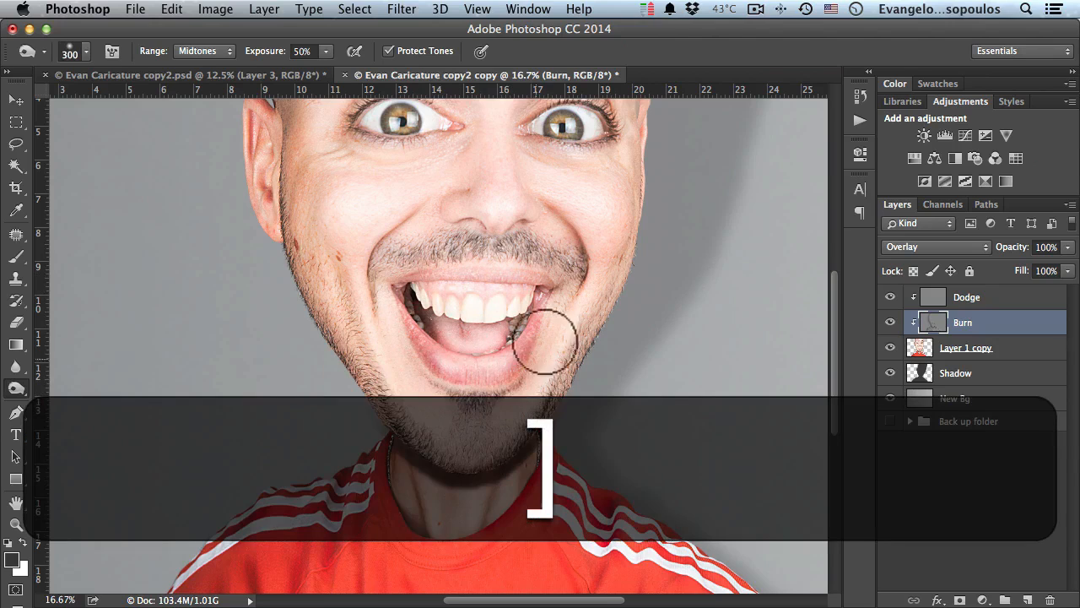
left_click_drag(502, 424, 503, 414)
mouse_move(398, 341)
left_mouse_down()
mouse_move(465, 444)
mouse_move(413, 427)
mouse_move(424, 294)
mouse_move(391, 350)
mouse_move(407, 319)
left_mouse_up()
Burn the smile creases beside the mouth and moustache and the edges of the nose with a 150 px brush
key("space")
key("bracketleft")
key("bracketleft")
key("bracketleft")
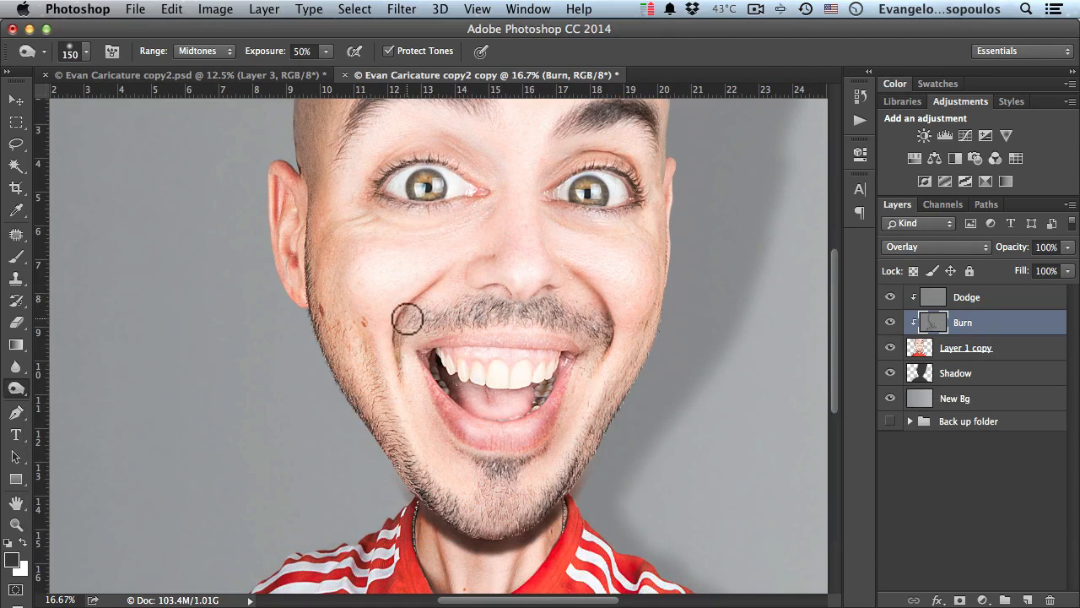
left_click_drag(417, 417, 445, 398)
left_click(610, 324)
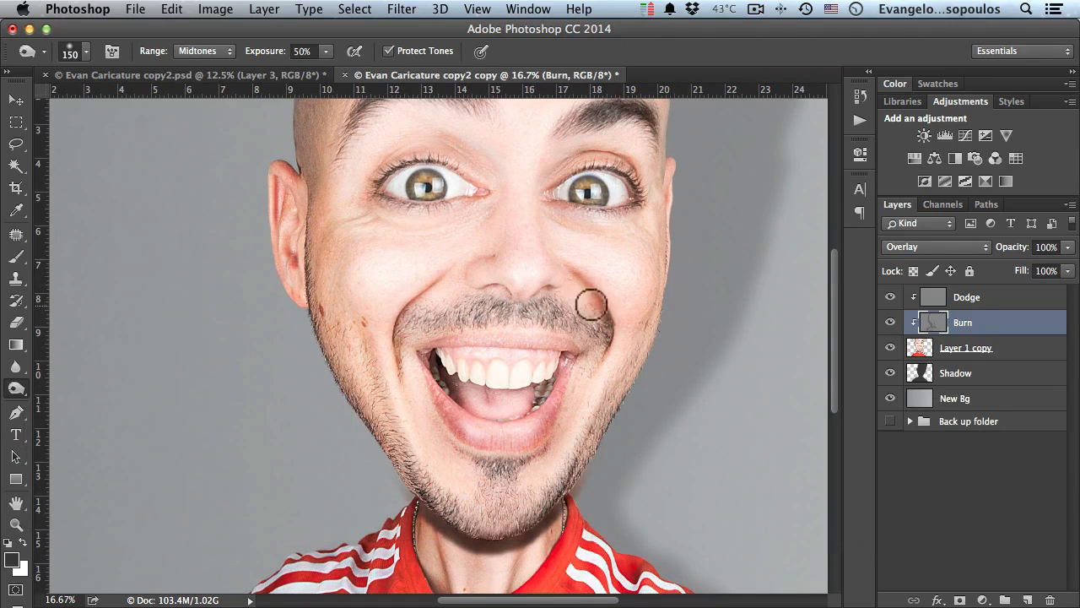
left_click(498, 249)
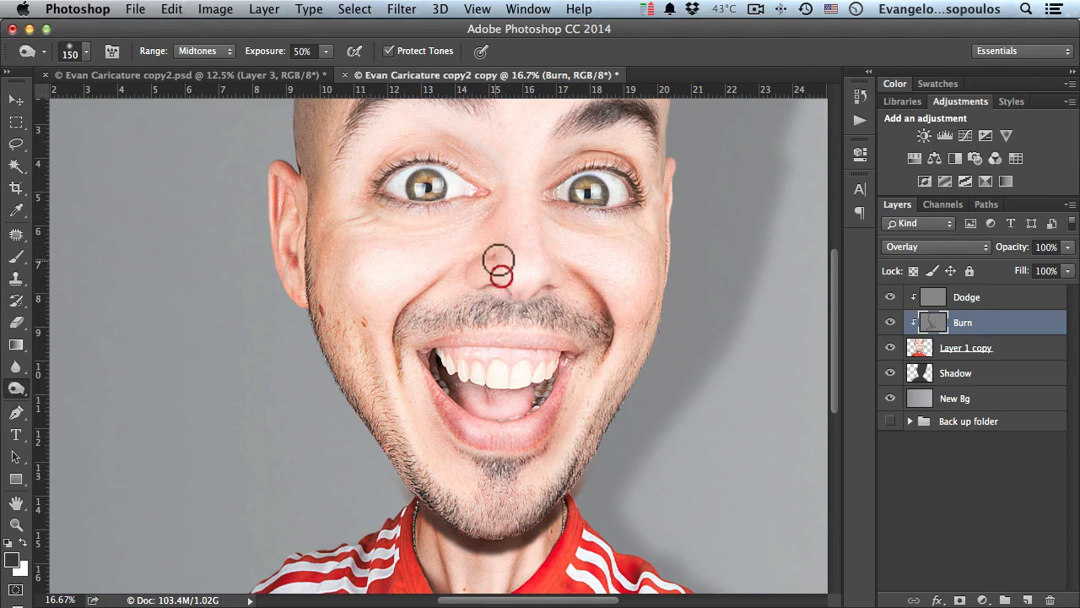
left_click(541, 293)
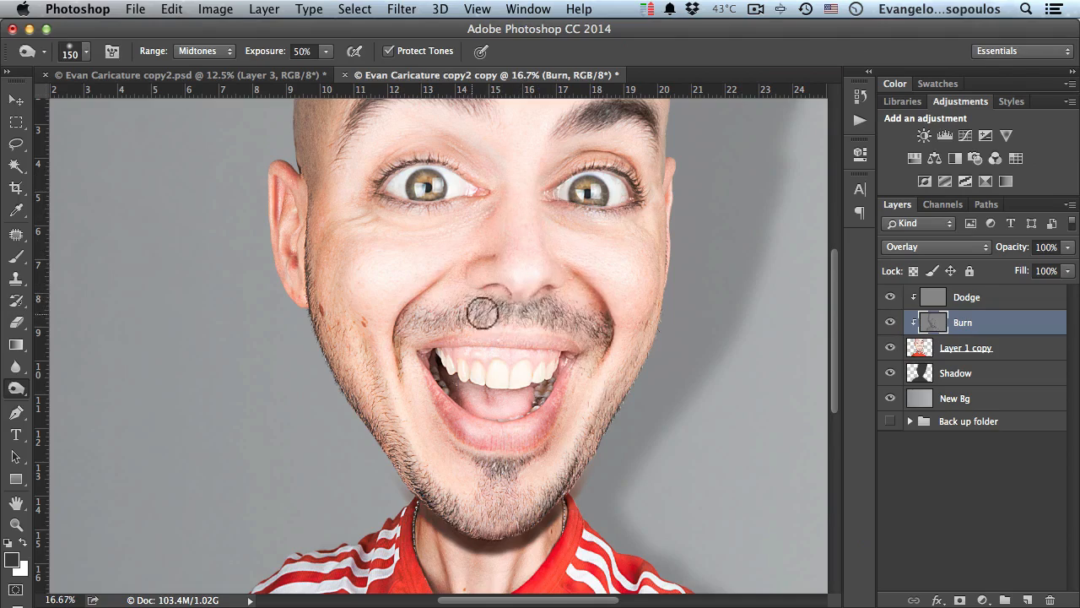
Burn shading into the nostrils and the underside of the nose with an 80 px brush
left_click(523, 307, "super")
left_click(523, 306, "super")
left_click(523, 307, "super")
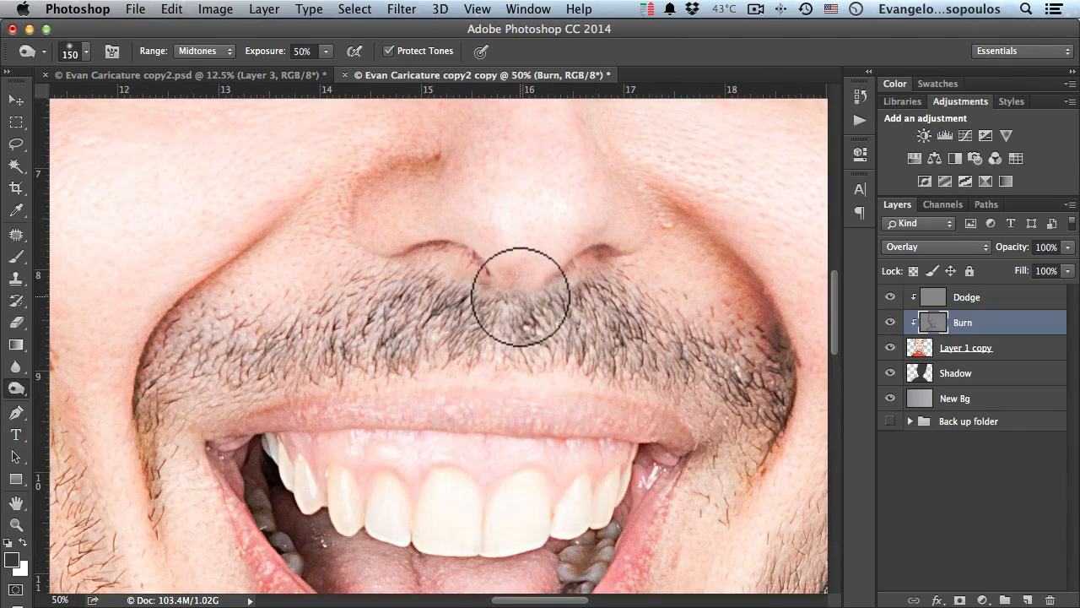
key("bracketleft")
key("bracketleft")
key("bracketleft")
mouse_move(509, 296)
left_mouse_down()
mouse_move(529, 247)
mouse_move(524, 261)
mouse_move(593, 345)
left_mouse_up()
left_click(572, 231)
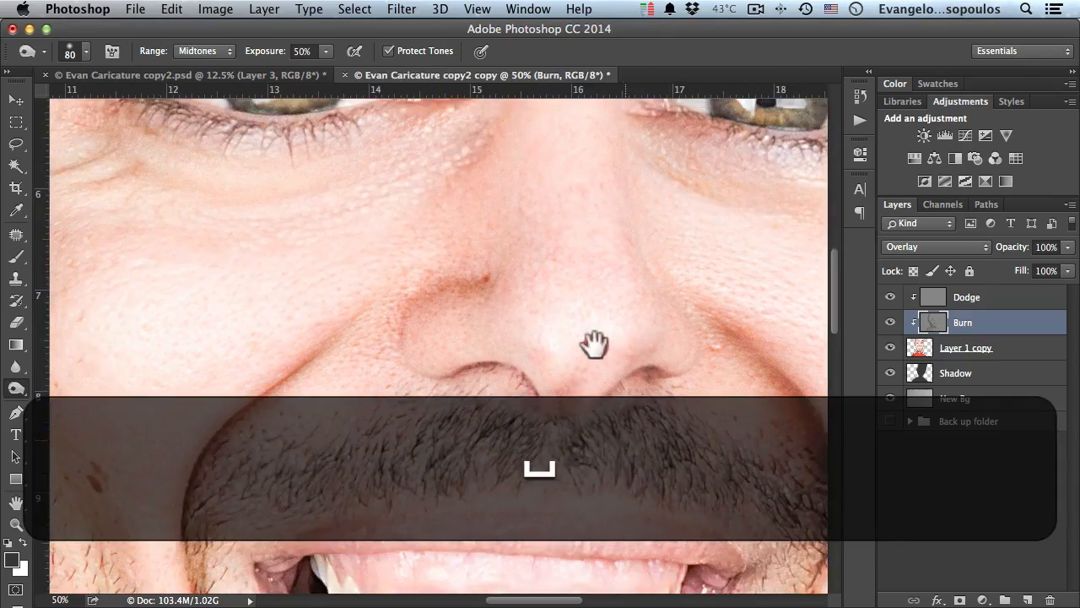
Burn the inner folds and rim of the ear on the image's left with the 80 px brush, undoing an excess stroke
left_click(579, 317, "alt")
left_click_drag(506, 289, 547, 354)
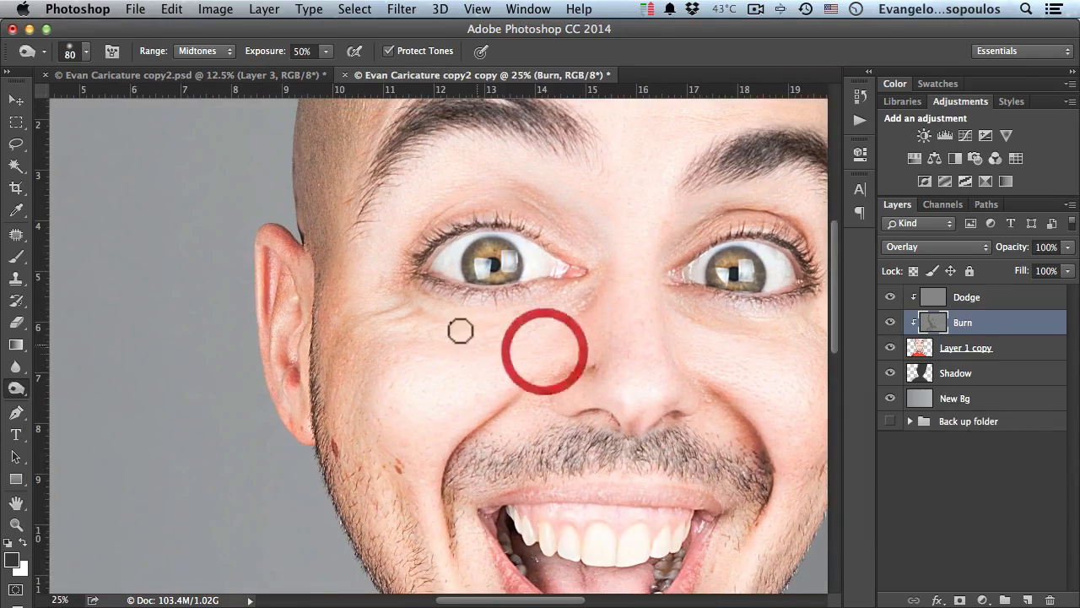
left_click(458, 324, "alt")
left_click(373, 313, "super")
left_click(360, 322, "super")
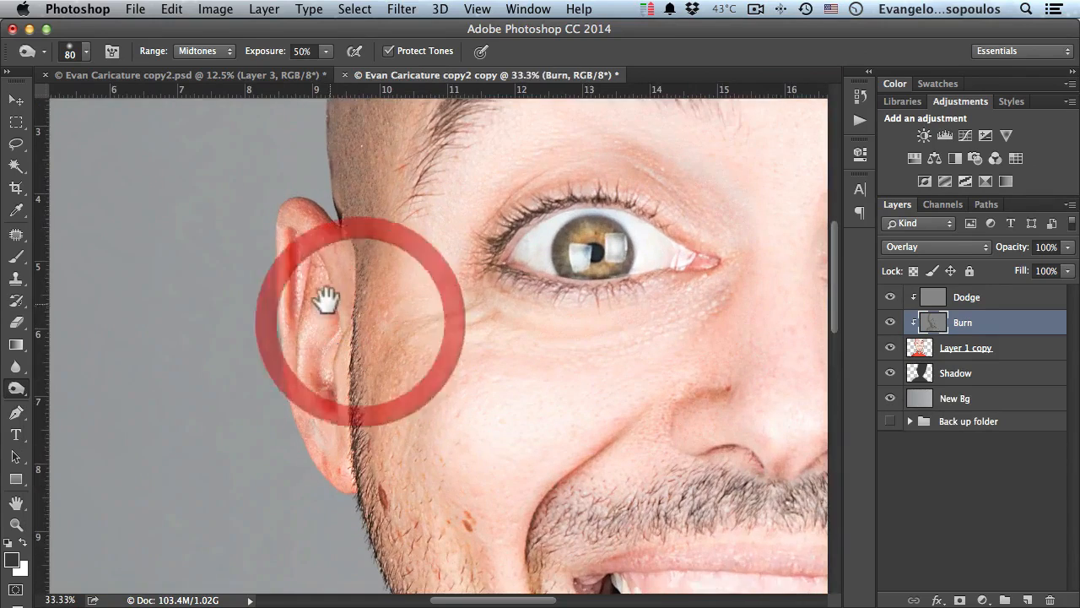
left_click_drag(321, 298, 357, 284)
left_click(345, 258)
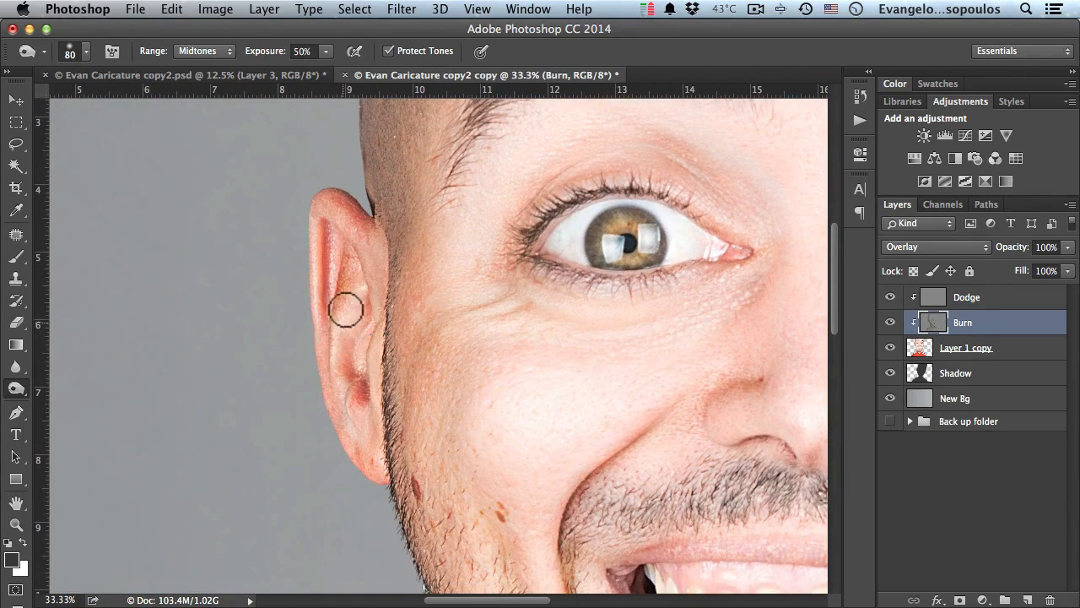
key("alt+super+z")
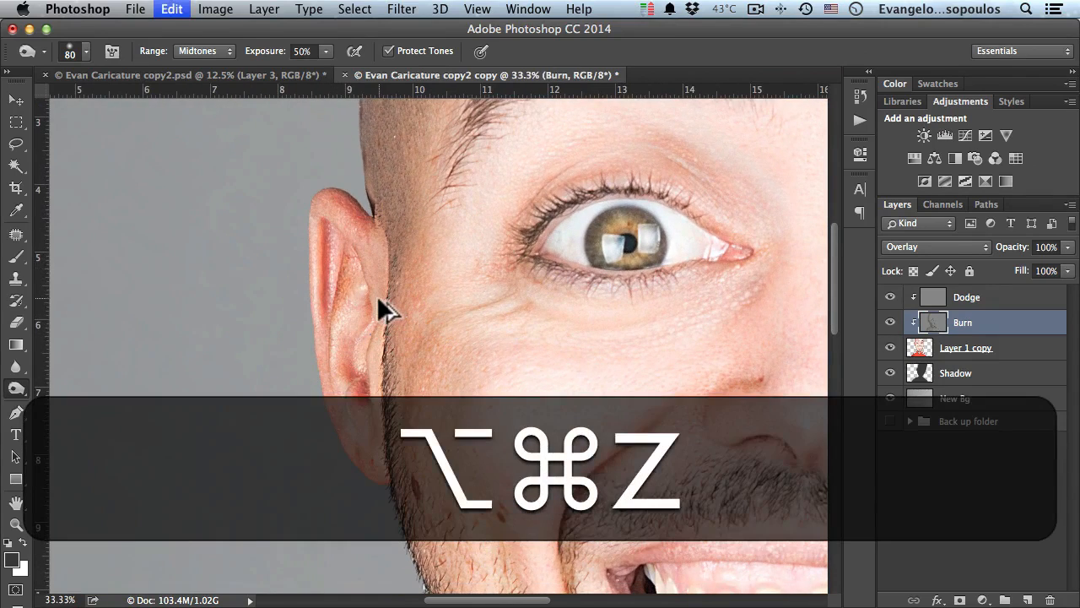
left_click(316, 296)
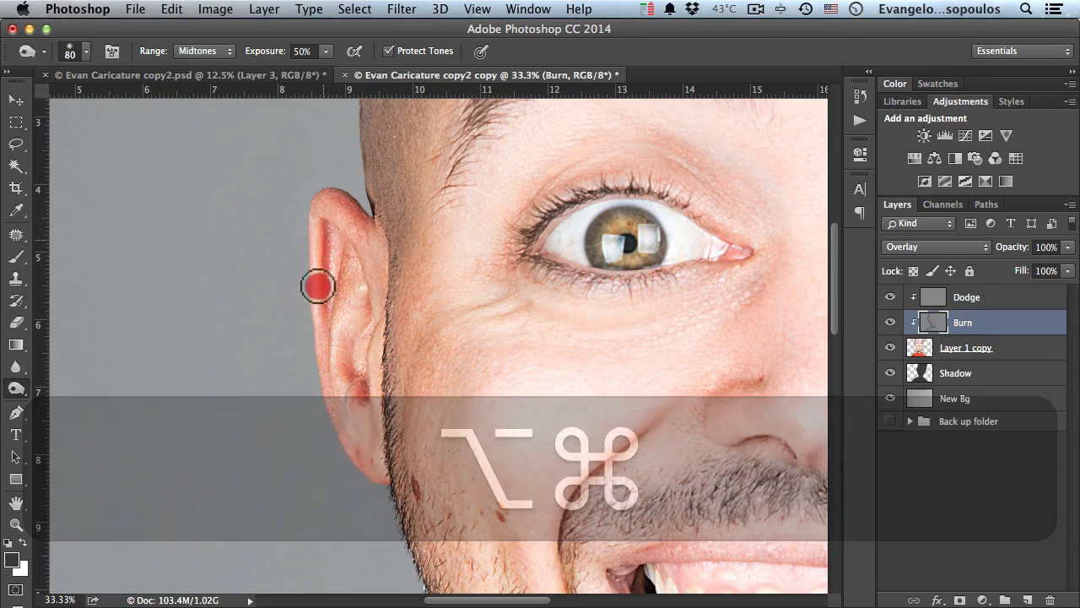
left_click(374, 250)
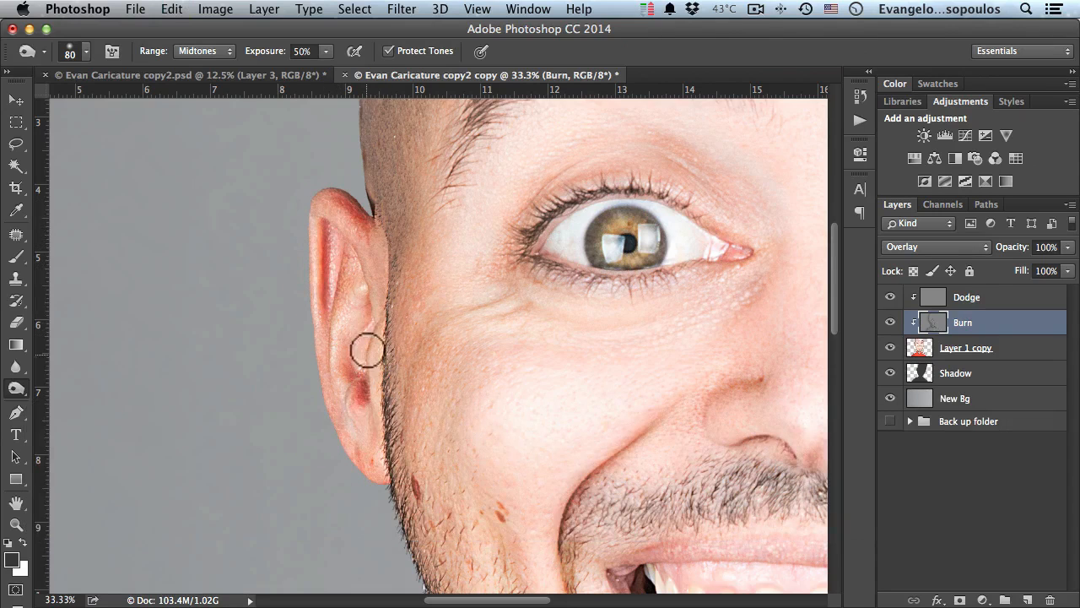
left_click(350, 441)
Examine the shading around the eyes, nose, ears and forehead
key("space")
left_click_drag(555, 407, 272, 407)
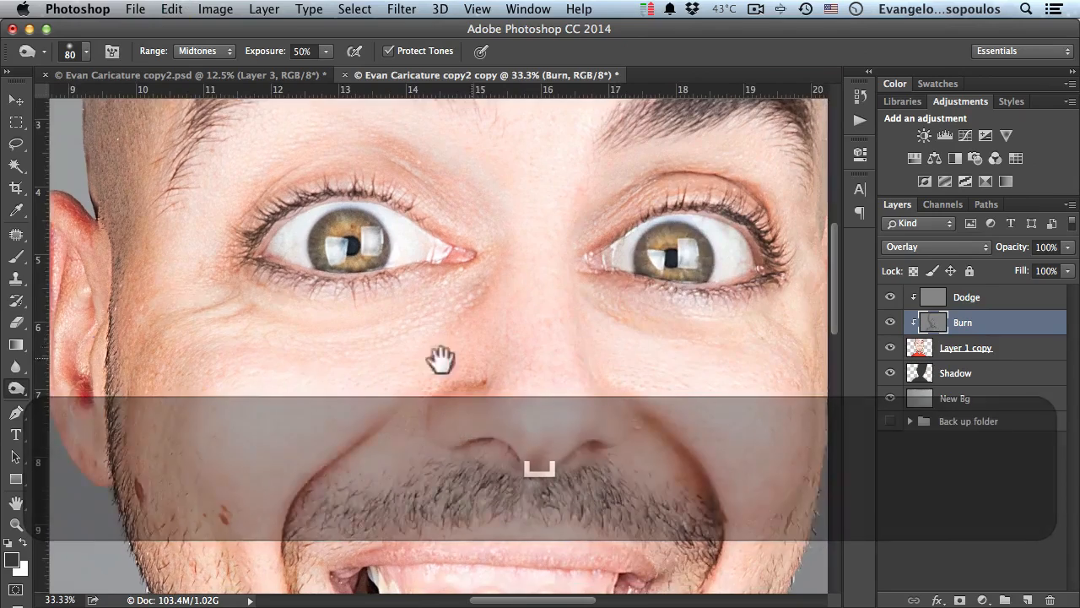
left_click_drag(646, 311, 375, 324)
mouse_move(555, 207)
left_mouse_down()
mouse_move(535, 454)
mouse_move(525, 440)
left_mouse_up()
key("space")
key("space")
left_click_drag(277, 333, 529, 294)
left_click_drag(425, 341, 472, 310)
left_click(486, 336, "alt+super")
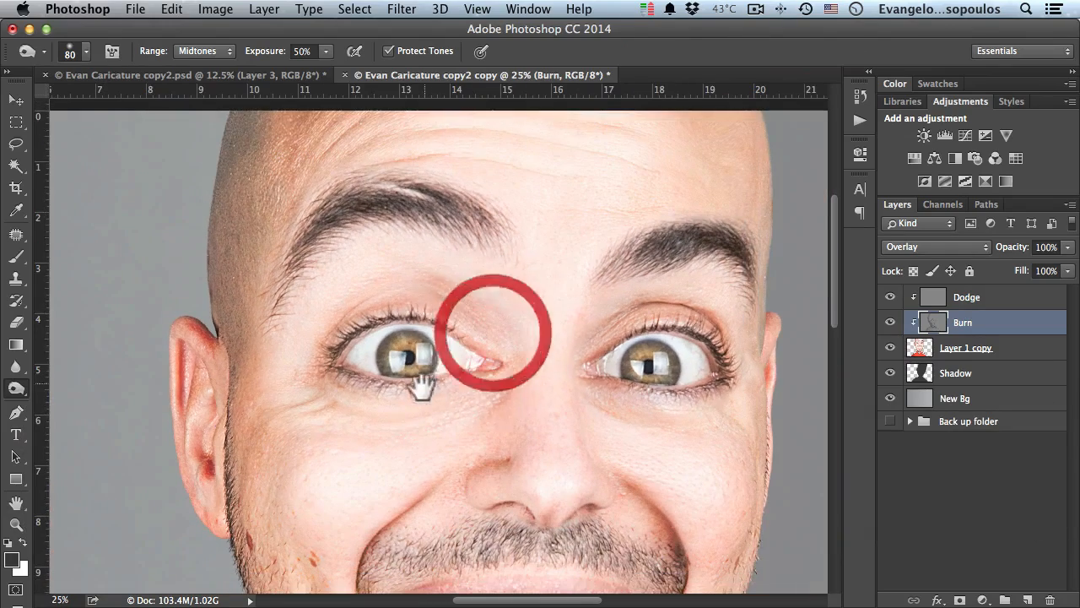
left_click(443, 408, "alt+super")
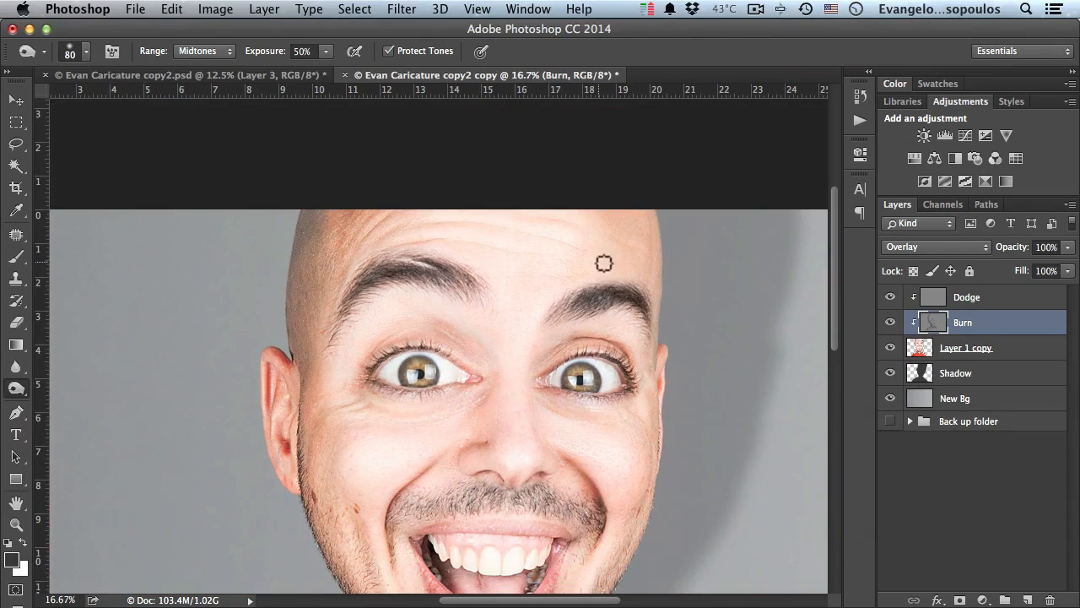
Enlarge the Burn brush to 500 px, then toggle the Burn layer's visibility to compare the portrait with and without its shading
key("bracketright")
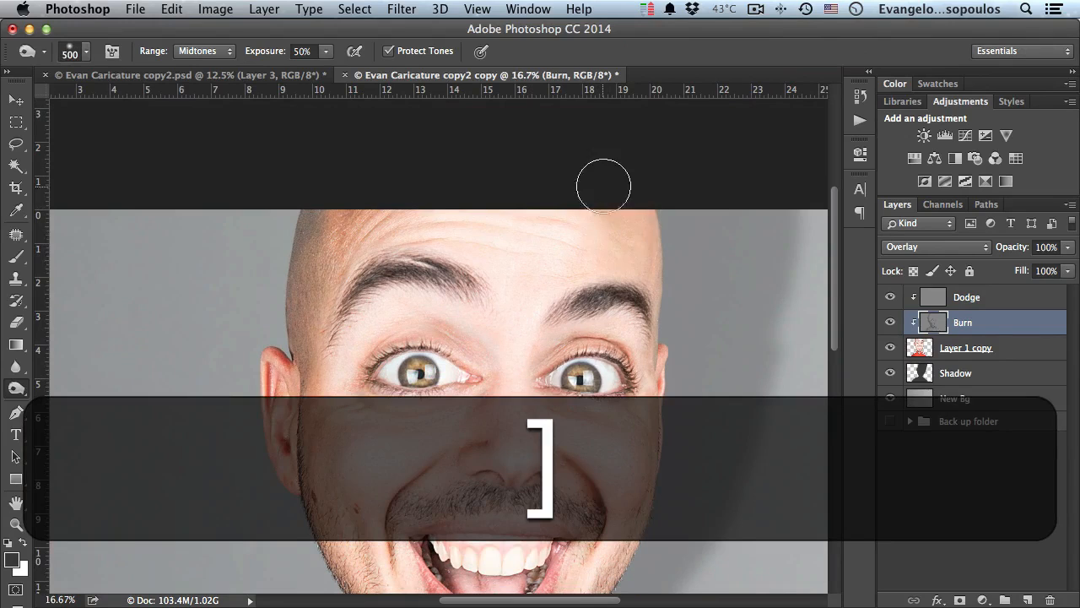
left_click_drag(593, 329, 540, 307)
left_click(542, 253, "alt+super")
left_click(892, 324)
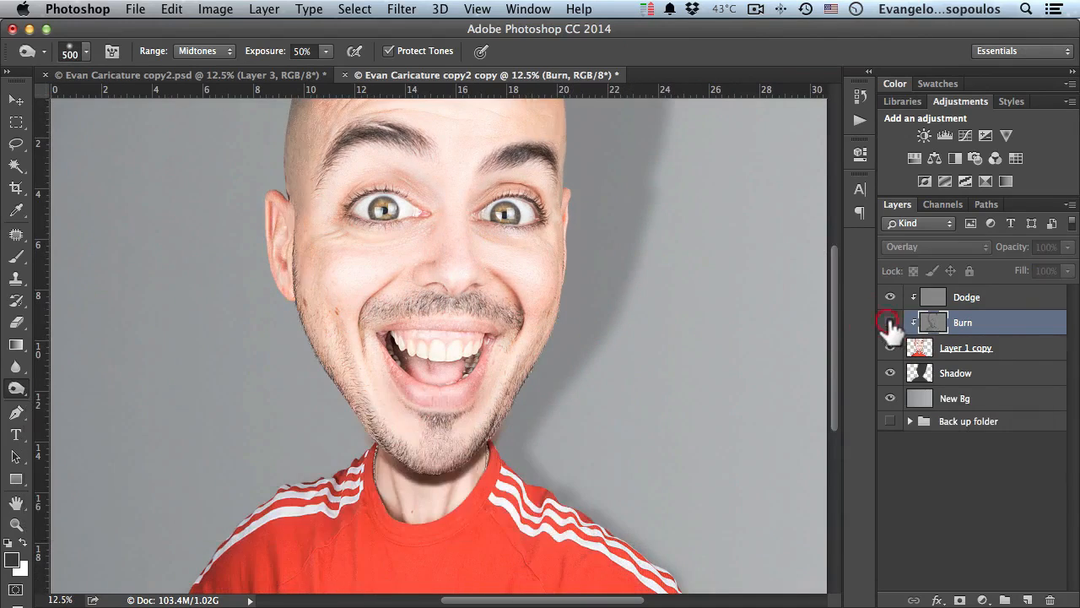
left_click(891, 324)
left_click(891, 324)
left_click(892, 324)
left_click(891, 324)
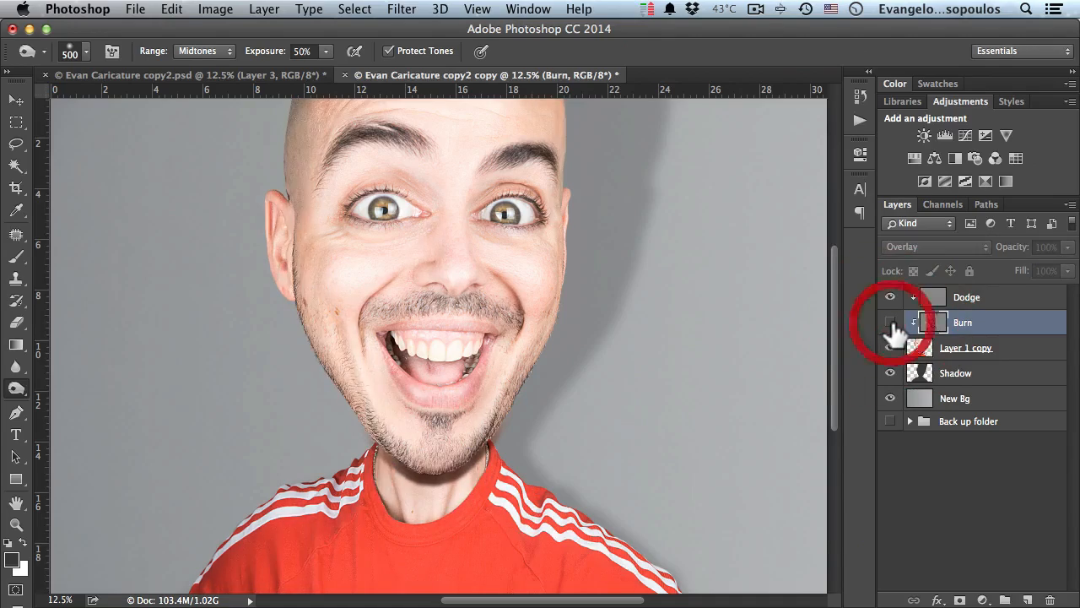
left_click(891, 324)
Burn the upper eyelid and the area beneath the image's left eye with a 175 px brush
left_click(404, 253, "super")
left_click(404, 253, "super")
left_click(397, 249, "super")
left_click(374, 243, "super")
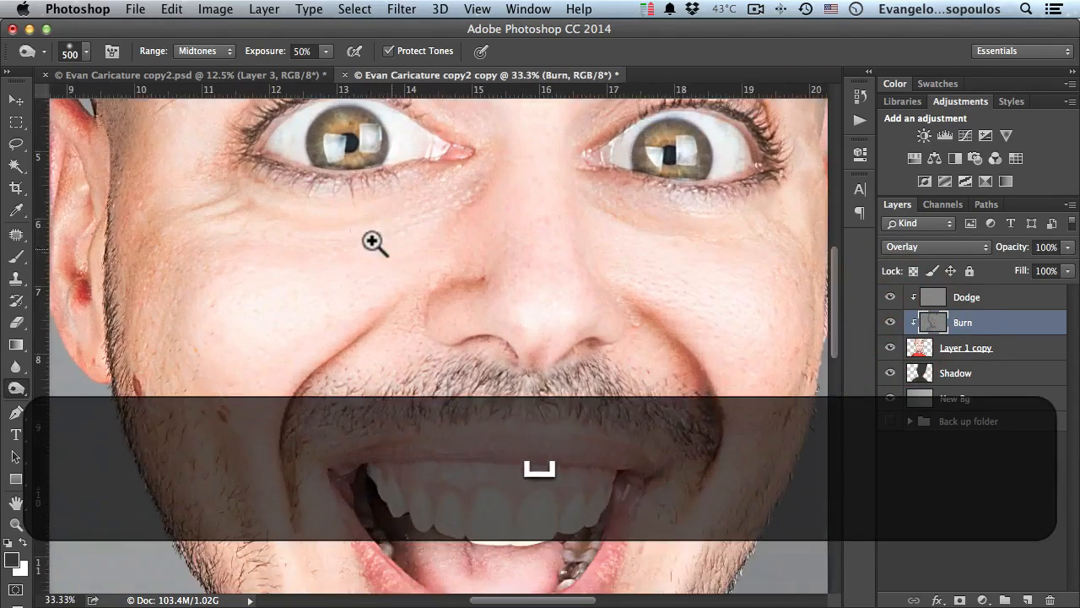
left_click_drag(379, 241, 453, 349)
left_click(388, 295, "super")
key("bracketleft")
key("bracketleft")
key("bracketleft")
key("bracketleft")
key("bracketleft")
key("bracketleft")
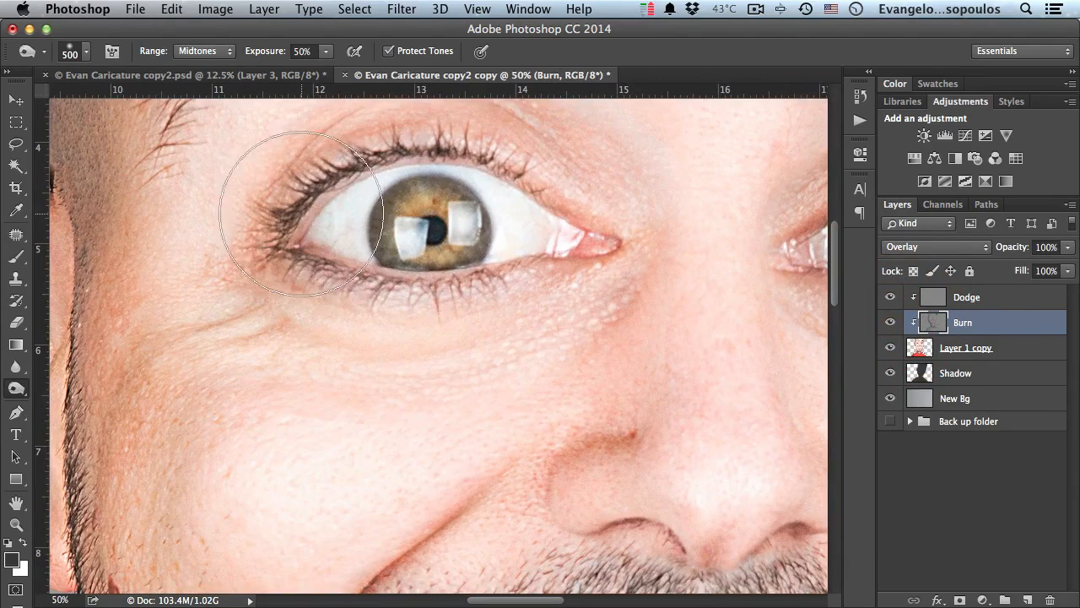
mouse_move(297, 222)
left_mouse_down()
mouse_move(330, 177)
mouse_move(433, 152)
mouse_move(551, 213)
left_mouse_up()
left_click_drag(463, 289, 516, 289)
Burn the upper eyelid, the skin under the brow and the lower lashes of the image's right eye with the 175 px brush
mouse_move(635, 313)
left_mouse_down()
mouse_move(600, 383)
mouse_move(662, 433)
left_mouse_up()
left_click_drag(592, 297, 244, 281)
mouse_move(398, 294)
left_mouse_down()
mouse_move(517, 232)
mouse_move(621, 250)
mouse_move(656, 289)
left_mouse_up()
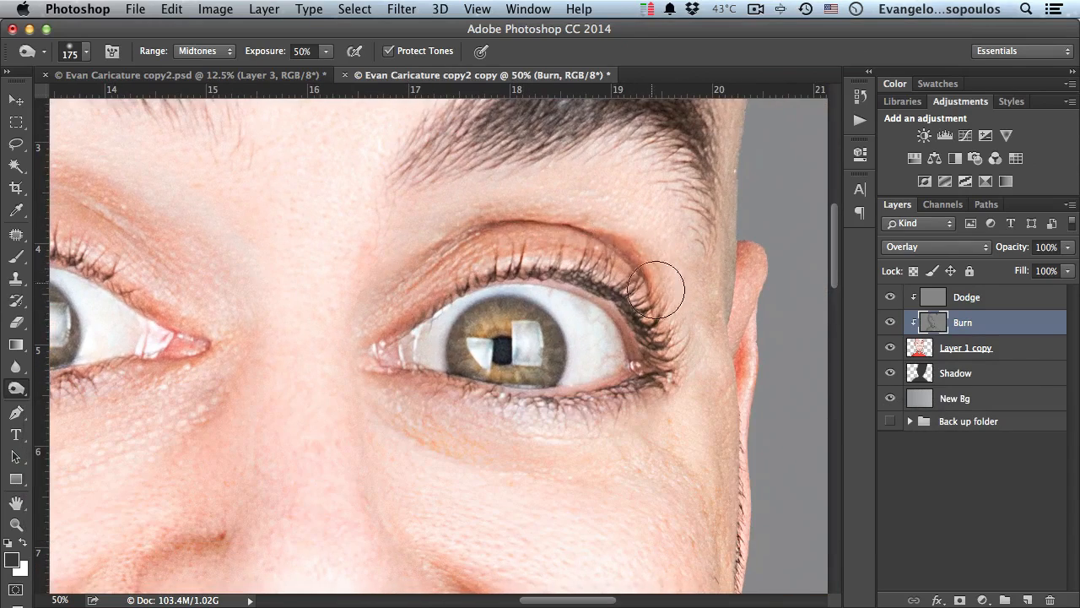
left_click_drag(452, 196, 637, 183)
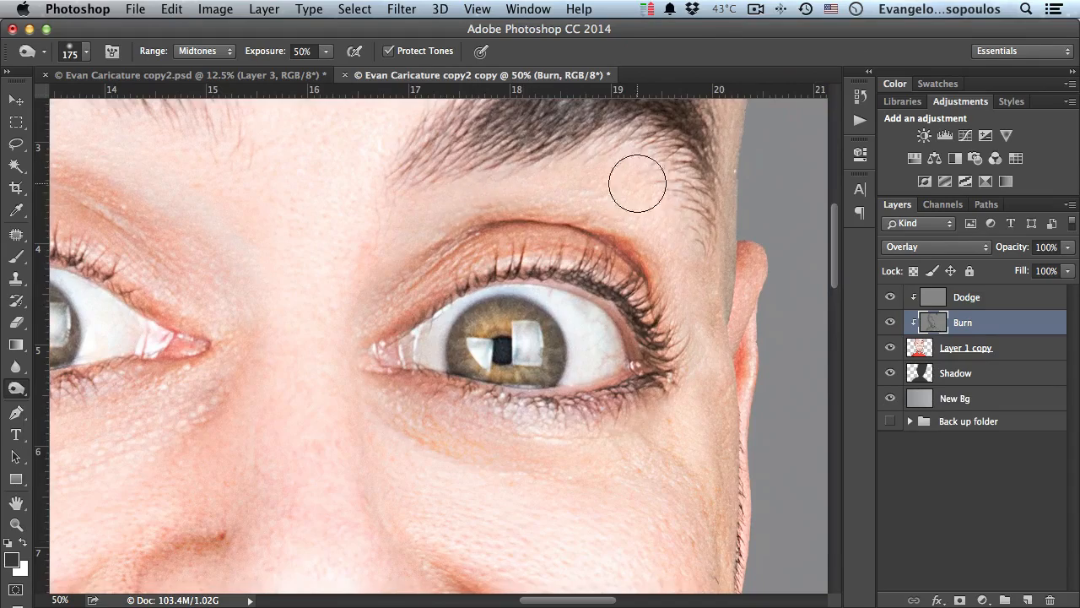
left_click_drag(584, 410, 656, 334)
Burn the crease below the lower lip and the lip's edge toward the image's left corner of the mouth with the 175 px brush
left_click(581, 387, "alt+super")
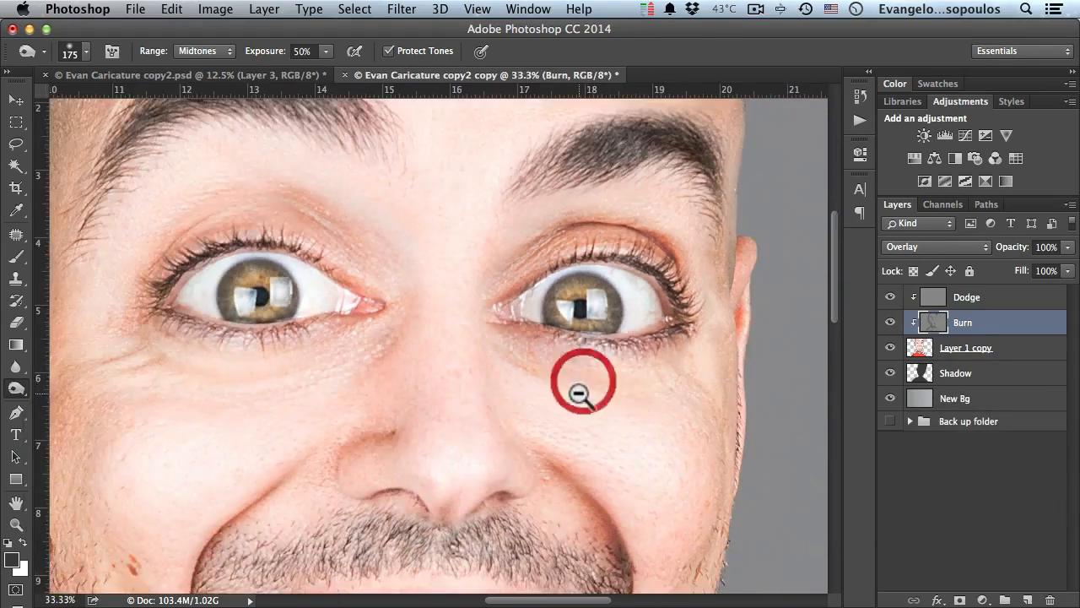
left_click(584, 395, "alt+super")
left_click_drag(524, 405, 566, 310)
left_click_drag(264, 411, 359, 274)
left_click_drag(318, 155, 380, 389)
mouse_move(400, 497)
left_mouse_down()
mouse_move(362, 362)
mouse_move(405, 318)
mouse_move(335, 427)
left_mouse_up()
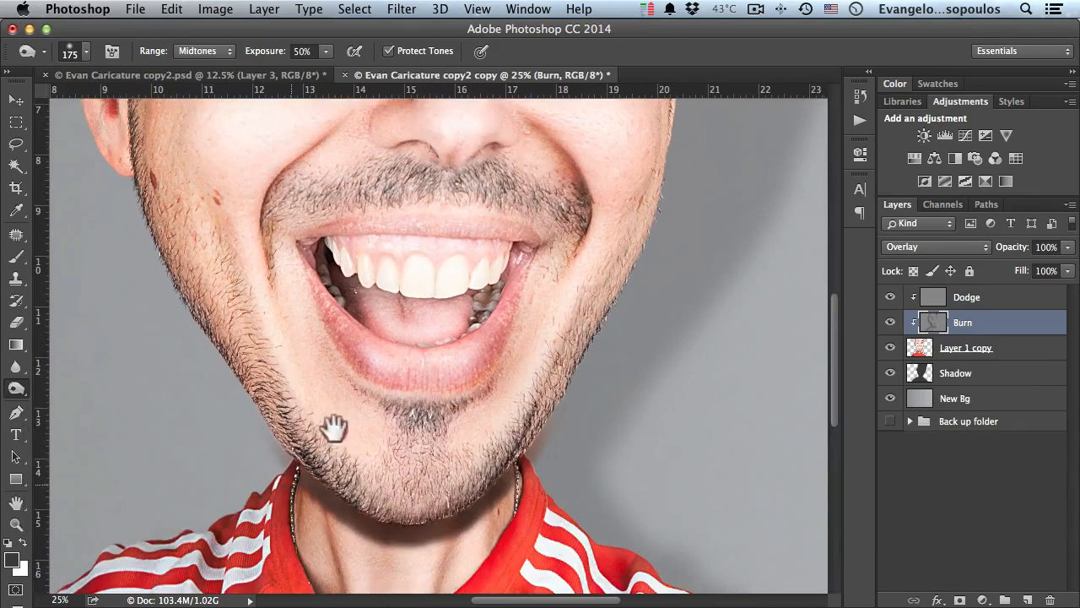
left_click(437, 396)
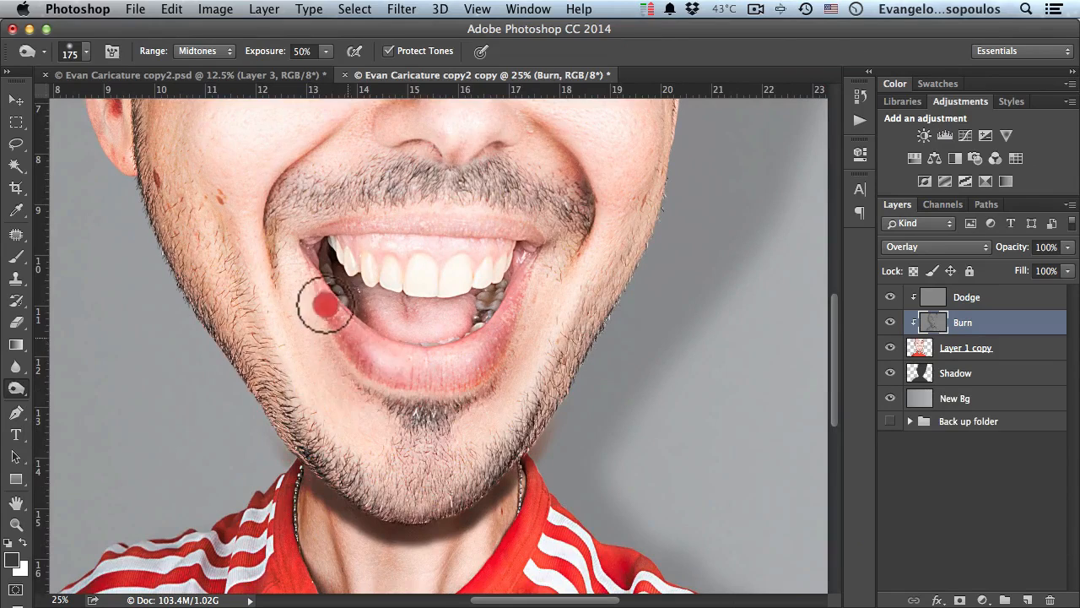
left_click_drag(325, 305, 355, 354)
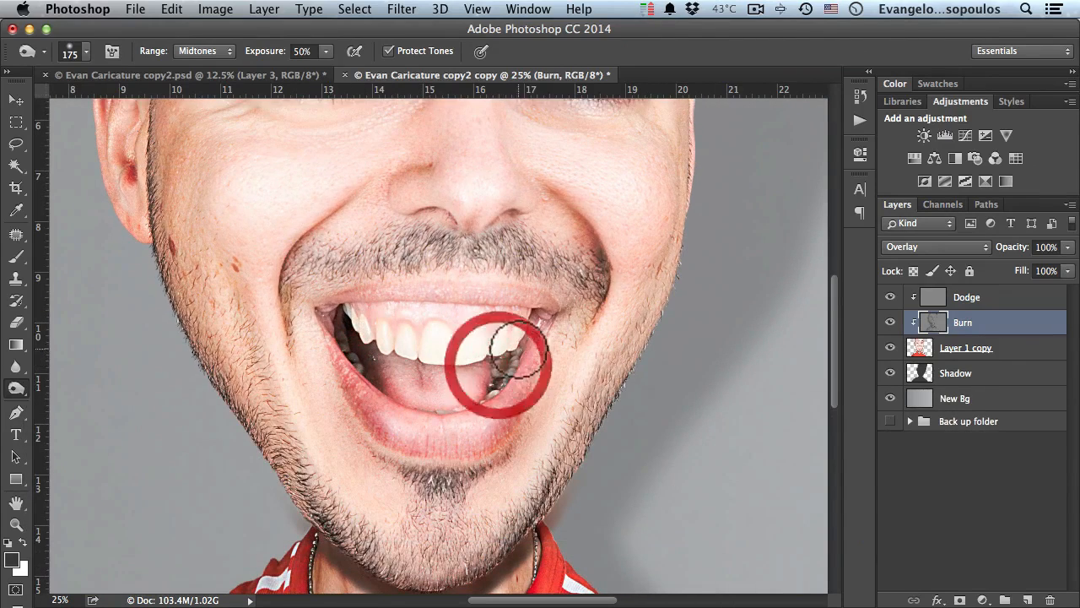
Burn the pupils of both eyes with a 60 px brush
mouse_move(541, 315)
left_mouse_down()
mouse_move(555, 313)
mouse_move(559, 479)
left_mouse_up()
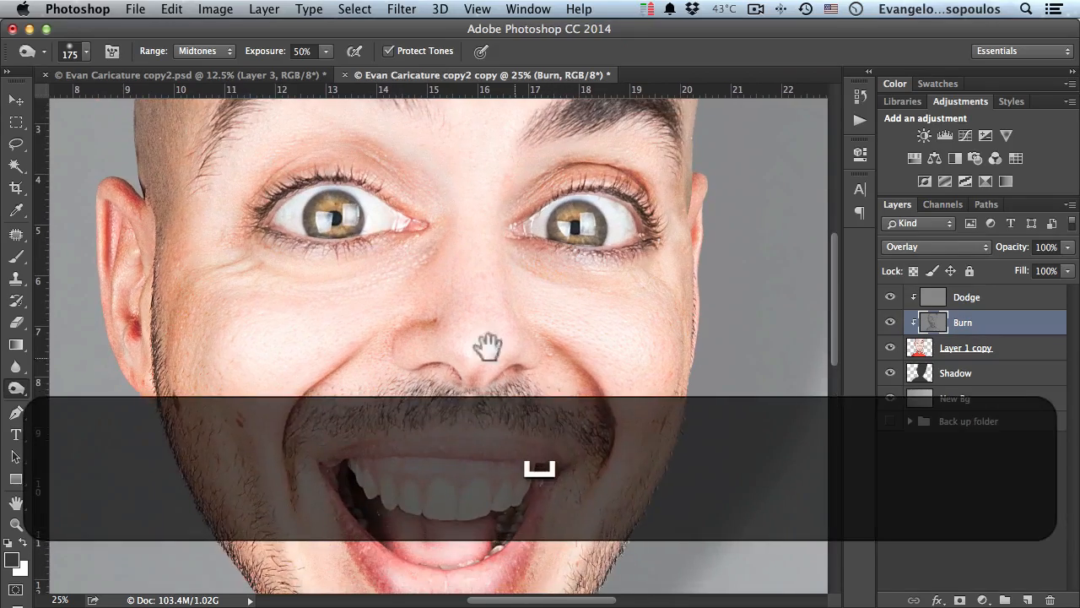
left_click(345, 249, "super")
left_click(345, 249, "super")
left_click(342, 249, "super")
left_click_drag(330, 234, 372, 389)
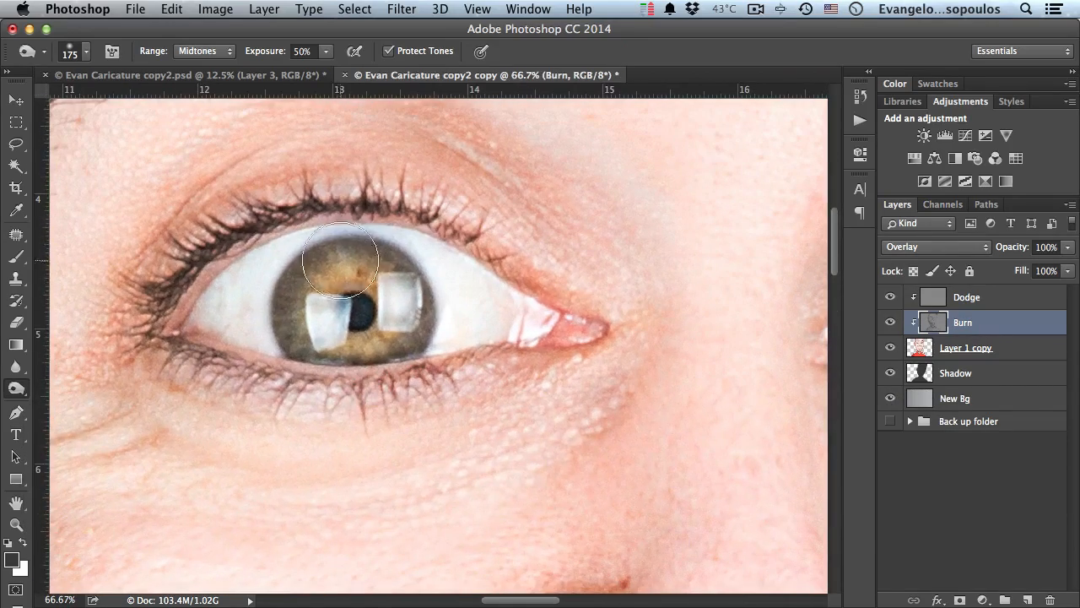
key("bracketleft")
key("bracketleft")
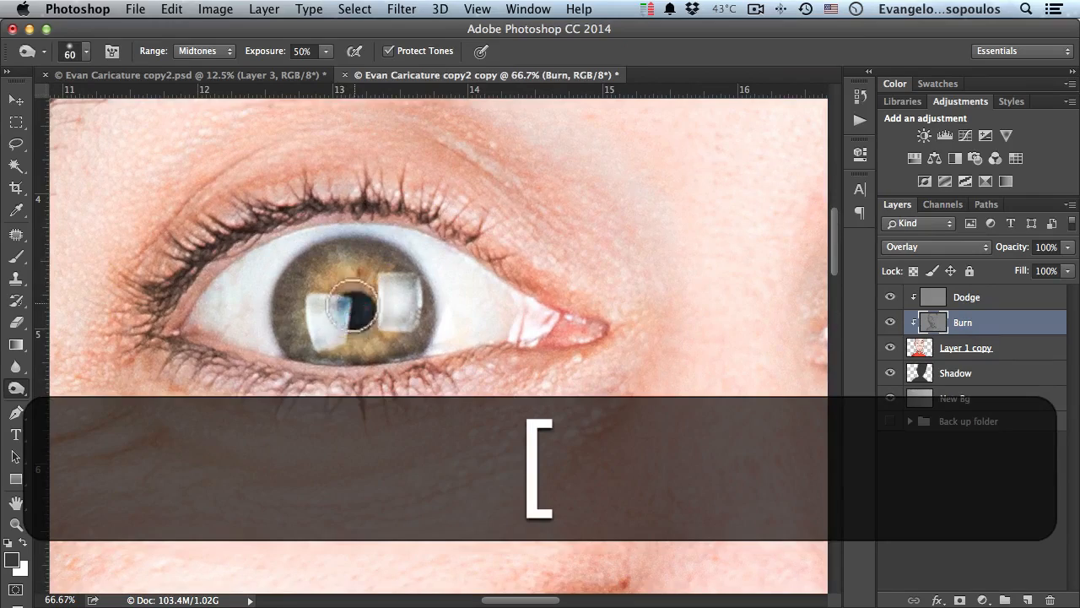
left_click(358, 309)
left_click_drag(705, 310, 316, 312)
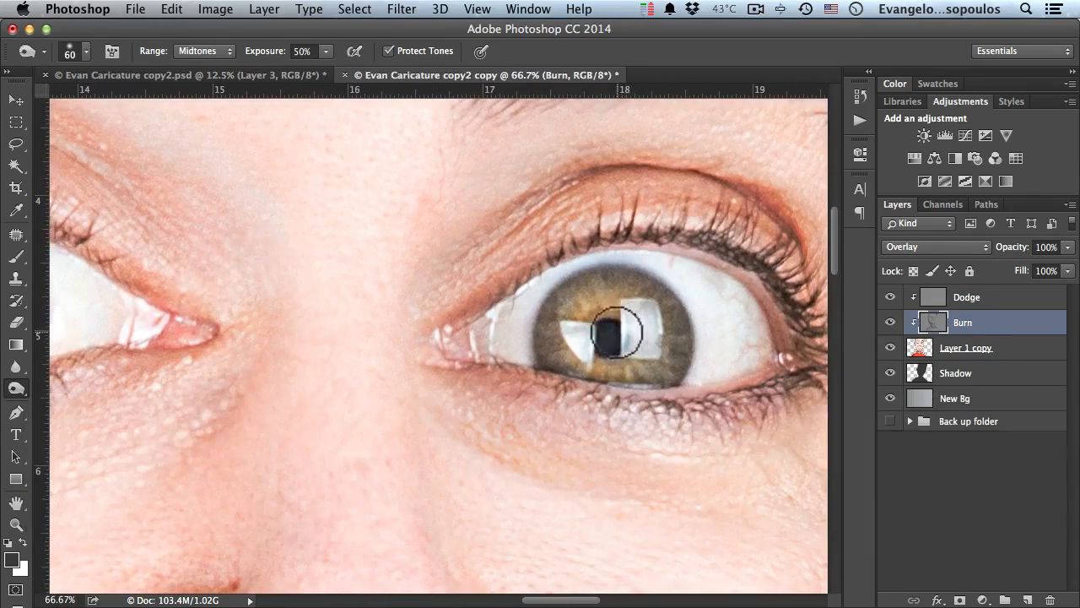
left_click_drag(602, 340, 581, 333)
Burn both eyebrows with a 150 px brush to darken their hairs
left_click_drag(313, 243, 507, 427)
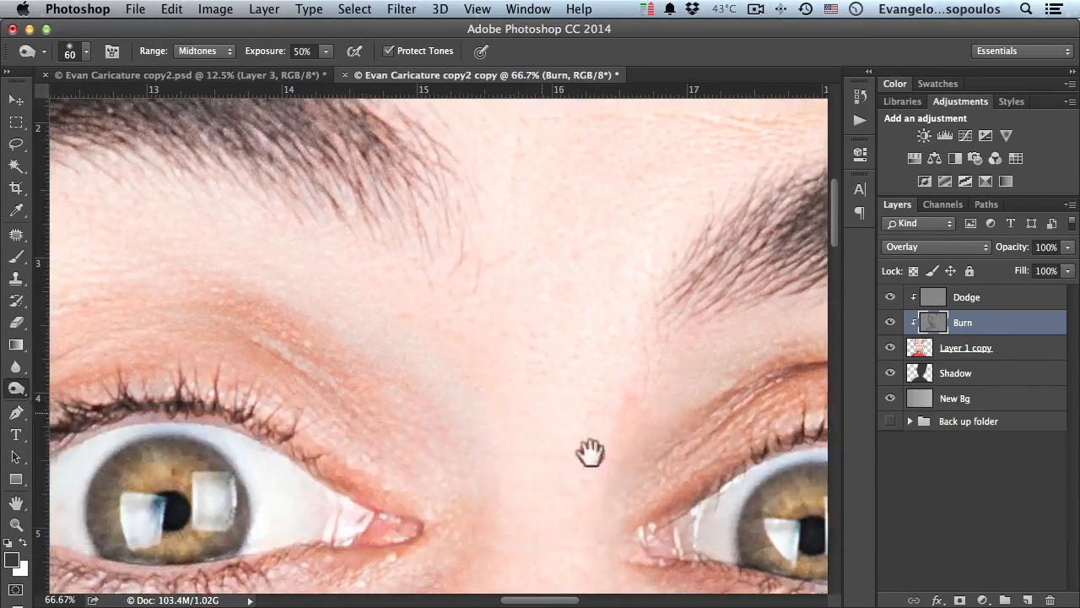
left_click_drag(358, 208, 557, 390)
key("bracketright")
key("bracketright")
key("bracketright")
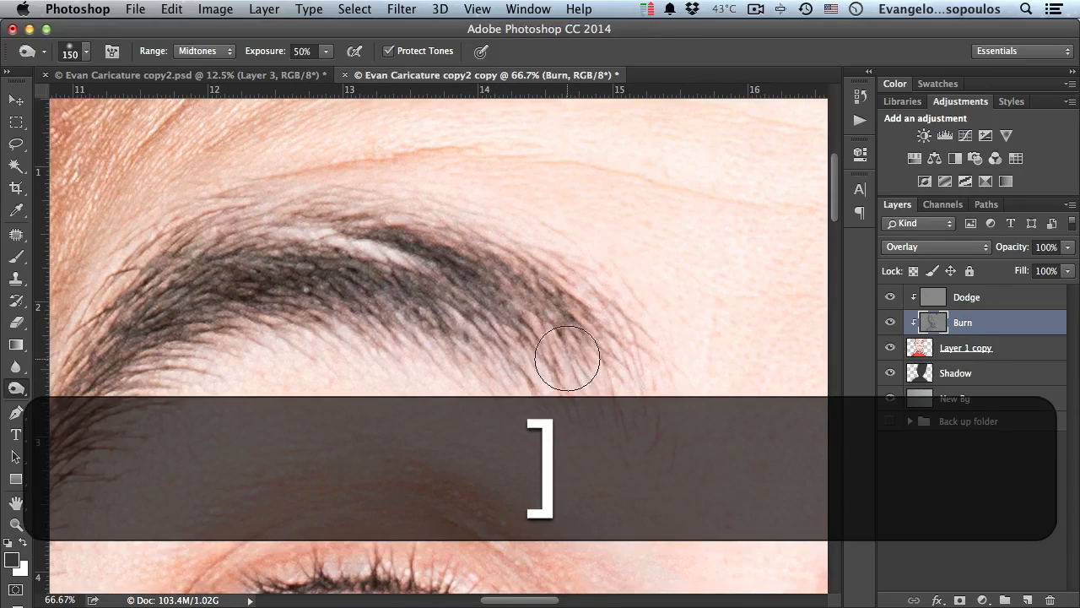
mouse_move(423, 169)
left_mouse_down()
mouse_move(254, 291)
mouse_move(662, 189)
left_mouse_up()
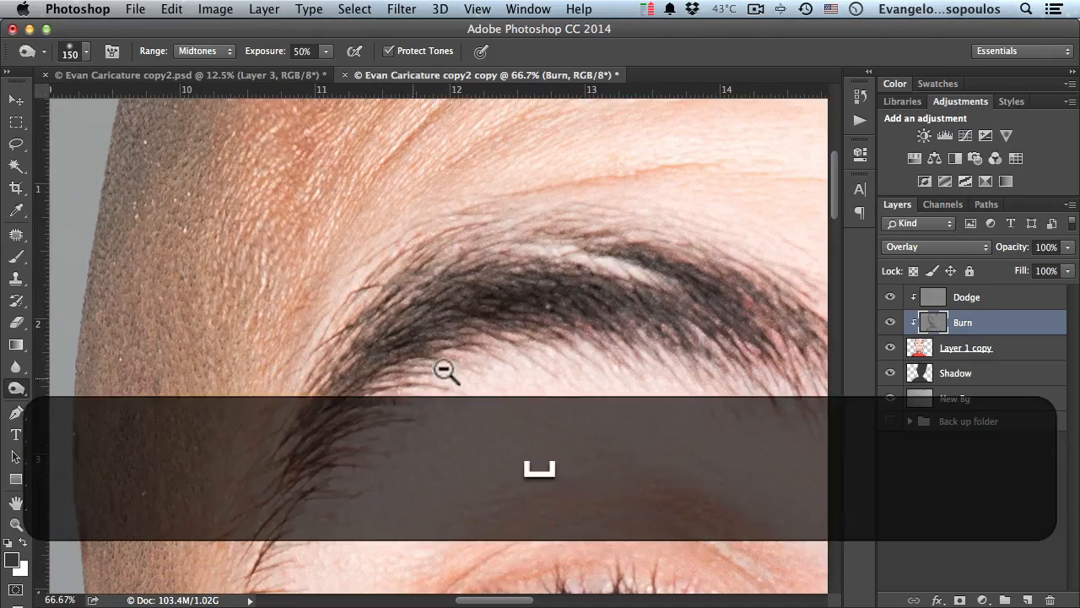
left_click(445, 370, "alt")
left_click(480, 357, "alt")
left_click_drag(465, 313, 337, 289)
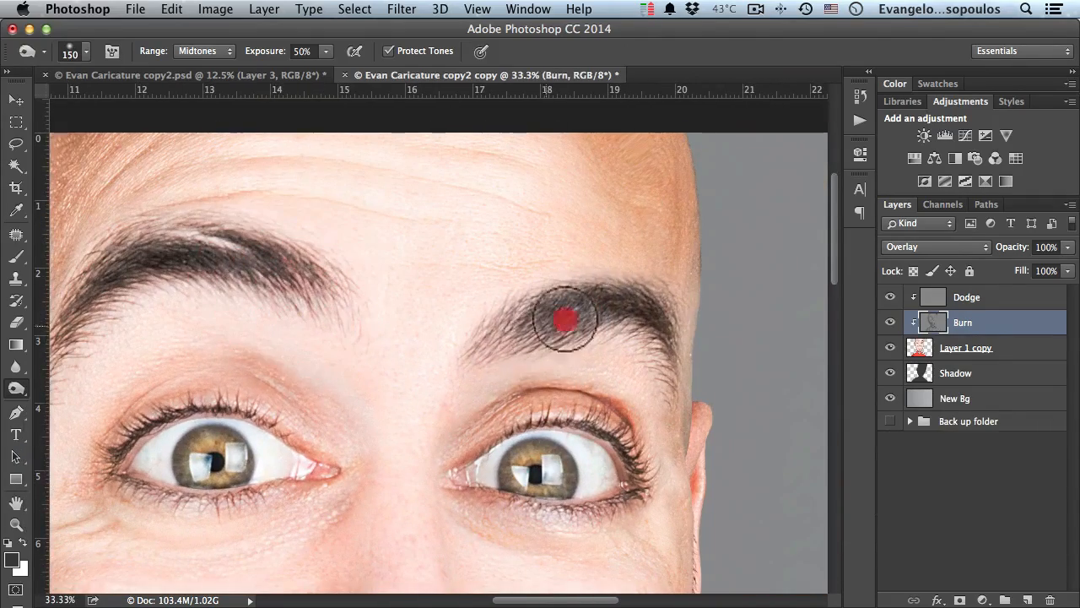
mouse_move(564, 319)
left_mouse_down()
mouse_move(630, 302)
mouse_move(668, 330)
mouse_move(670, 385)
left_mouse_up()
Toggle the Burn layer's visibility to compare the whole portrait with and without its shading
key("space")
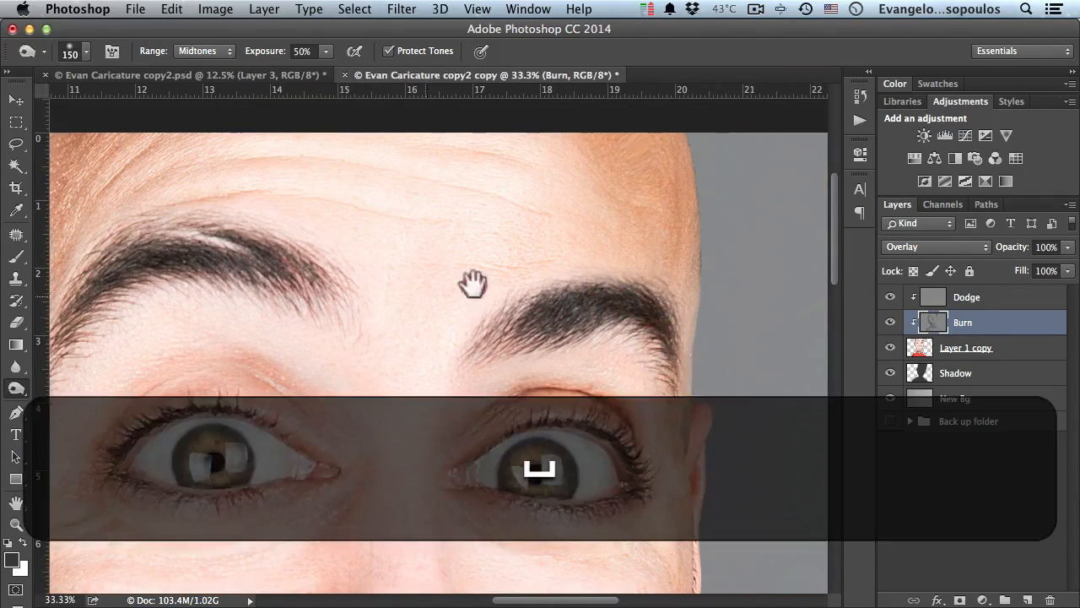
left_click_drag(472, 284, 565, 258)
mouse_move(510, 236)
left_mouse_down()
mouse_move(506, 217)
mouse_move(448, 167)
left_mouse_up()
left_click(541, 309, "alt")
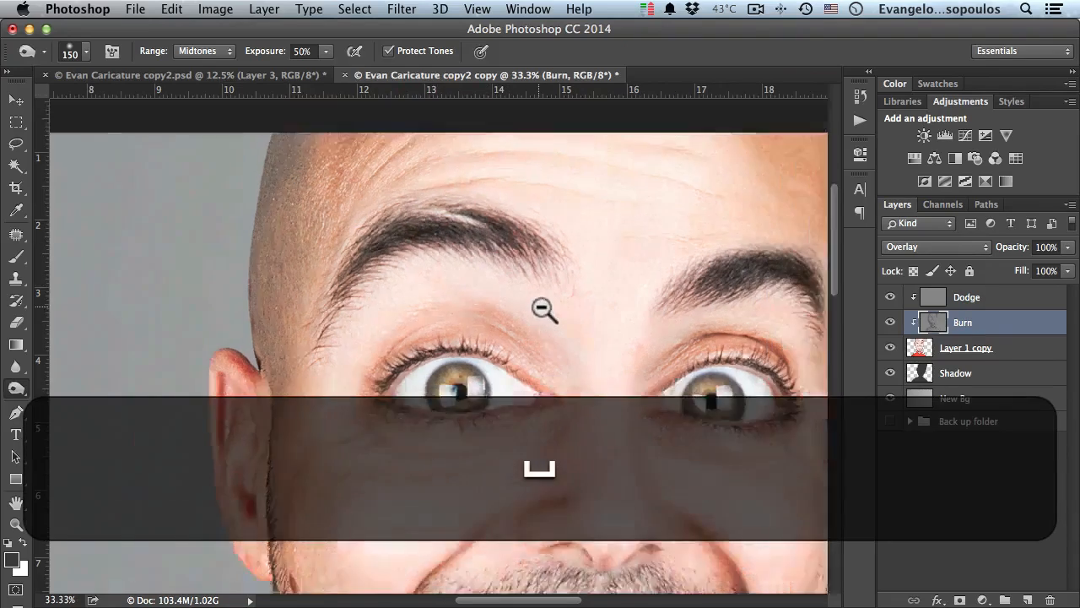
left_click(544, 309, "alt")
left_click(563, 358, "alt")
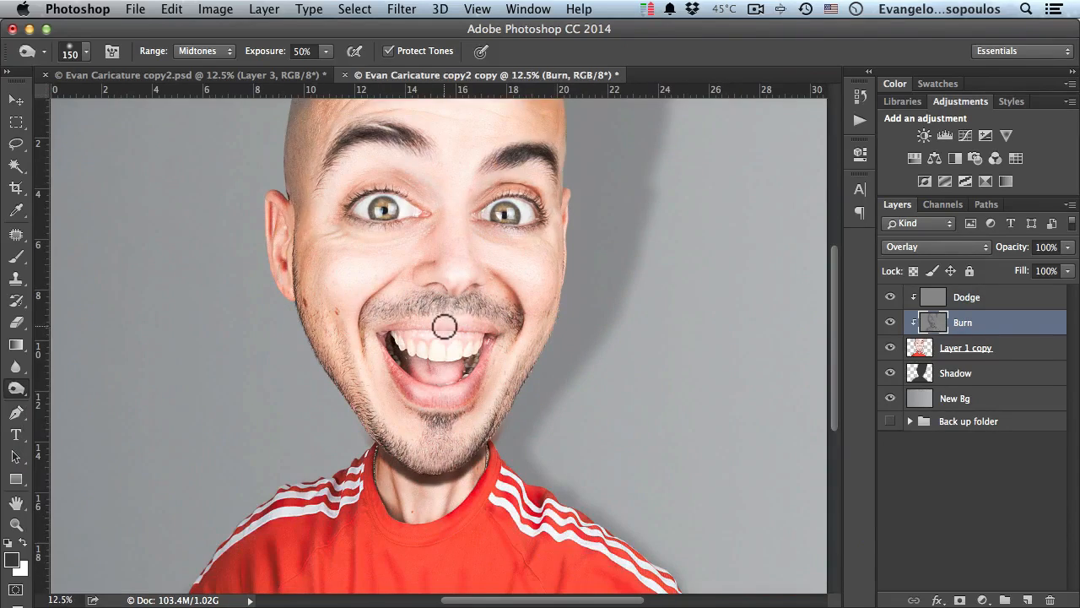
left_click(890, 322)
left_click(890, 323)
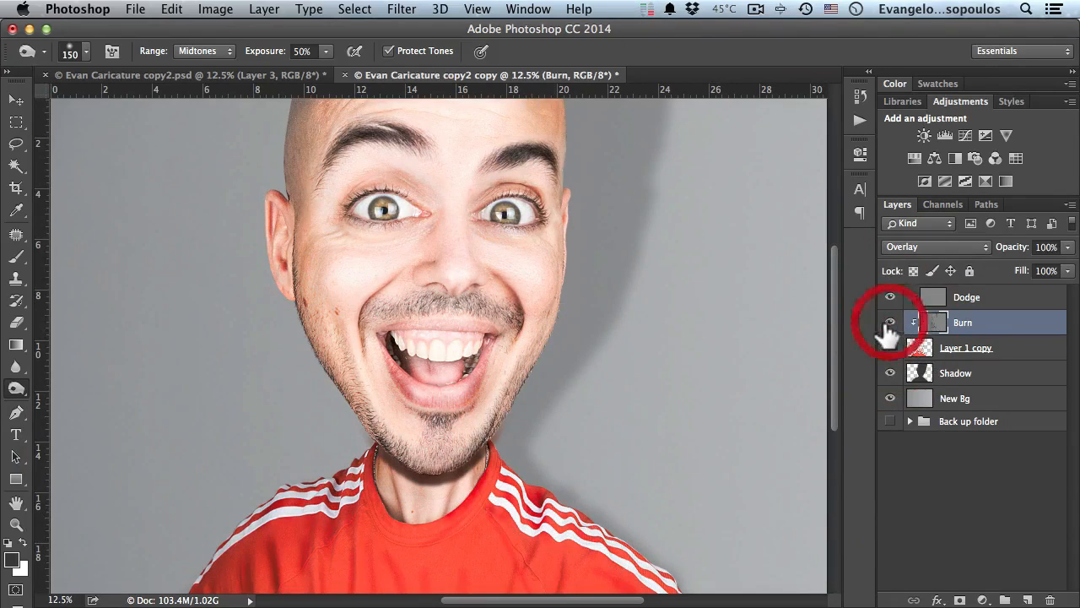
left_click(890, 324)
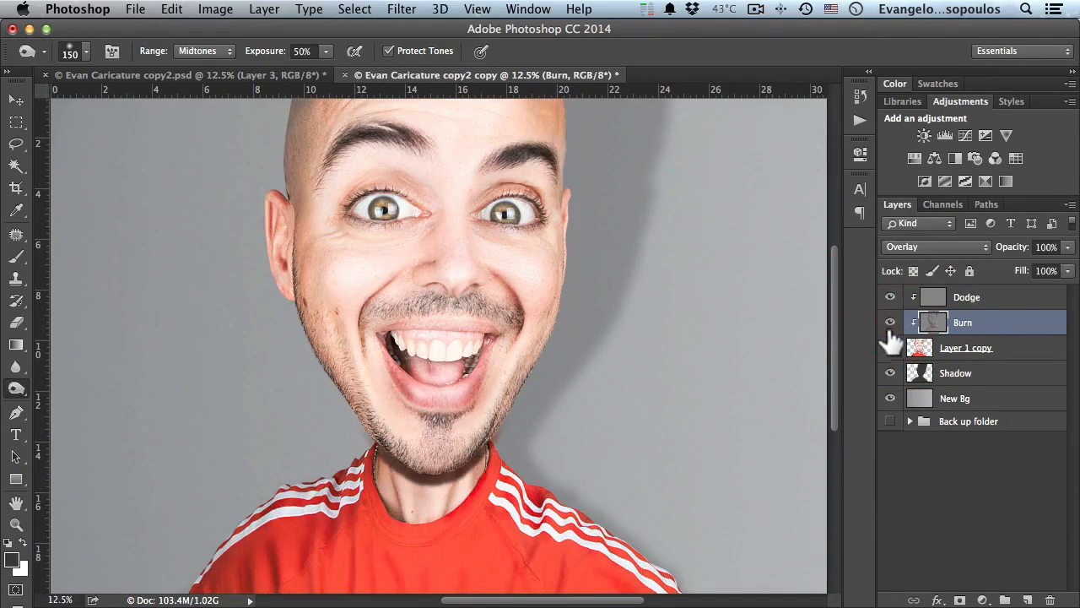
Burn the lower edge of the chin and the jawline toward the image's right with a 200 px brush
left_click_drag(412, 469, 448, 387)
left_click(477, 363, "super")
left_click(477, 363, "super")
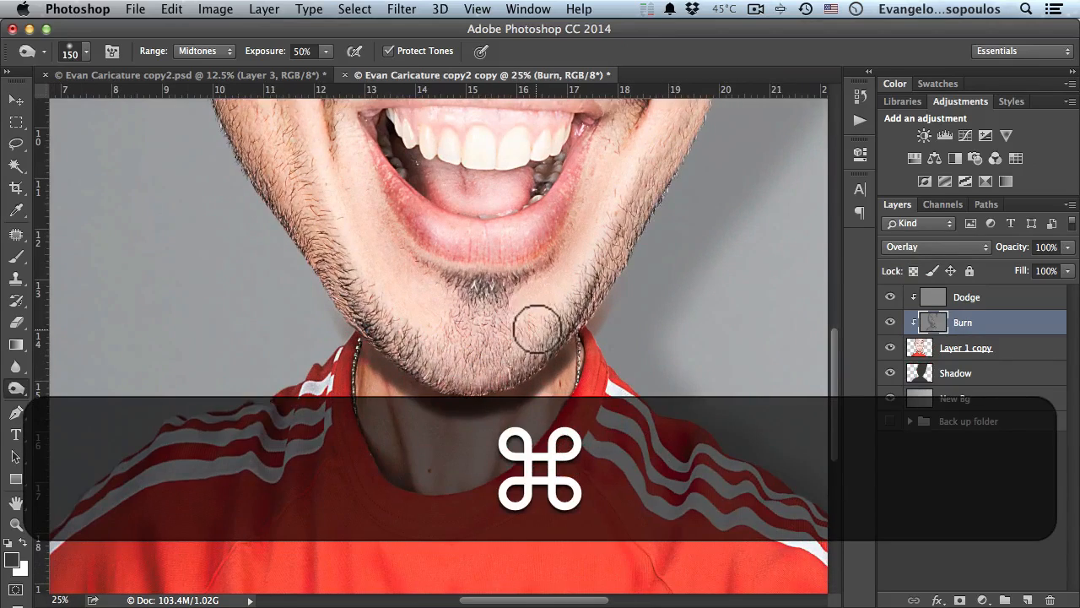
key("bracketright")
key("bracketright")
key("bracketright")
key("bracketright")
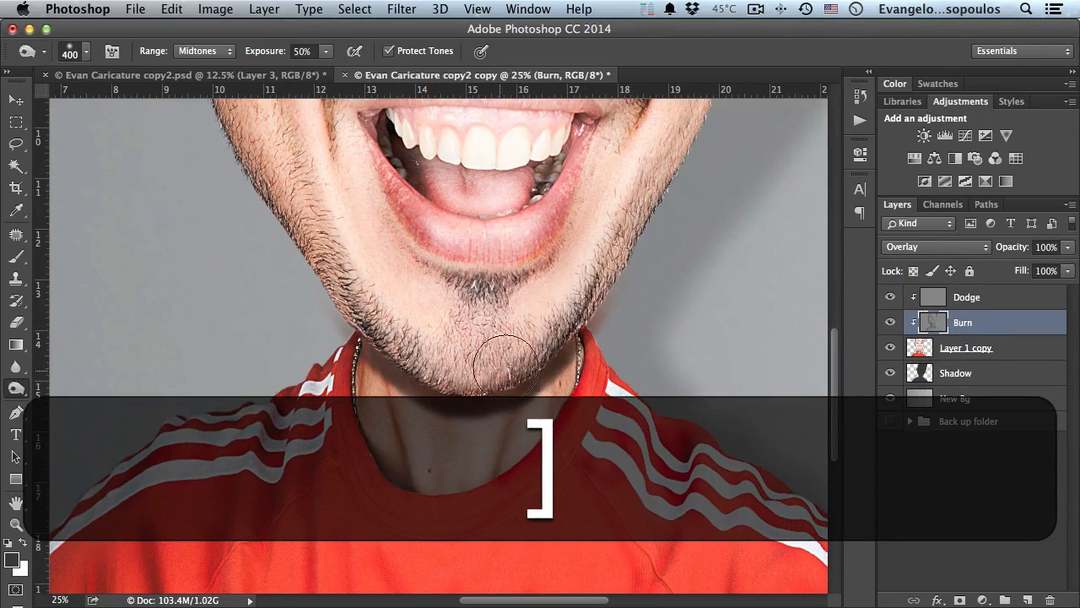
key("bracketleft")
key("bracketleft")
key("bracketleft")
mouse_move(405, 378)
left_mouse_down()
mouse_move(583, 311)
mouse_move(610, 278)
left_mouse_up()
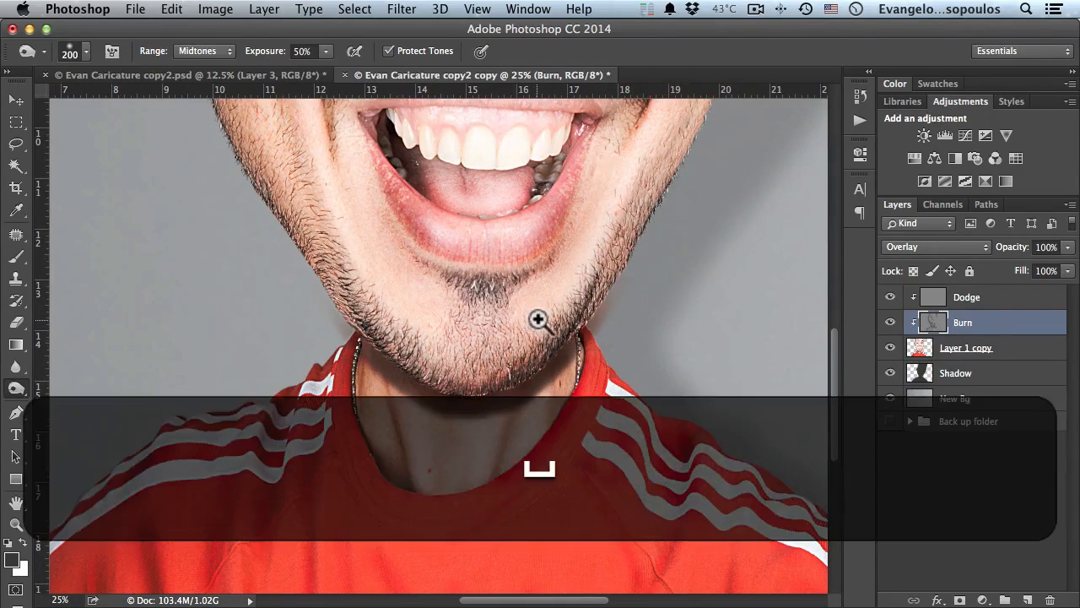
left_click(541, 318, "alt+super")
left_click(540, 318, "alt+super")
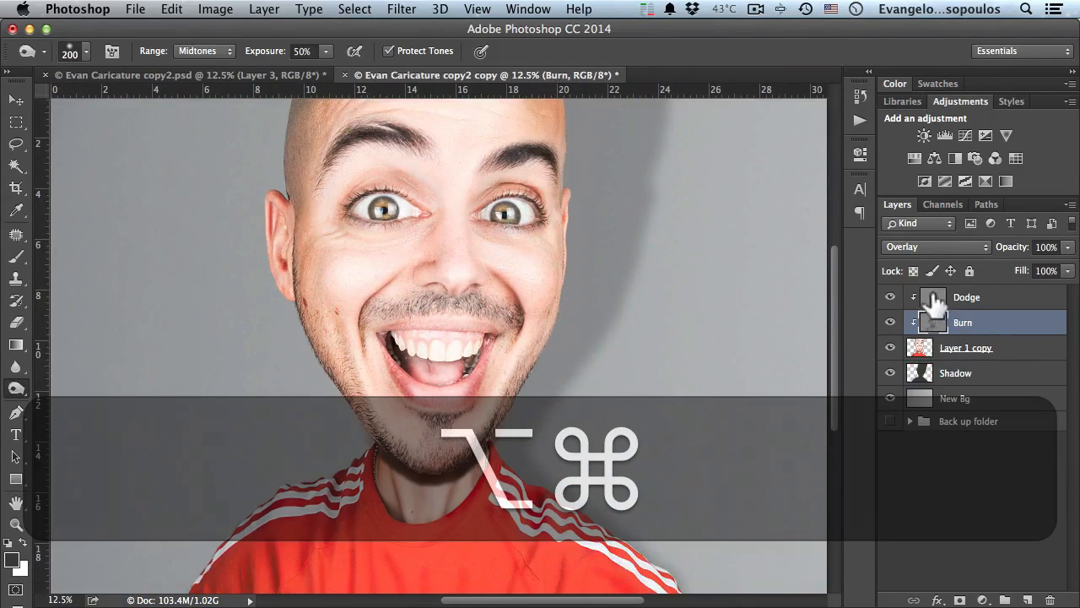
On the Dodge layer, lighten both cheeks and the bridge of the nose using the Dodge tool with a 500 px brush
left_click(933, 299)
left_click_drag(16, 397, 68, 381)
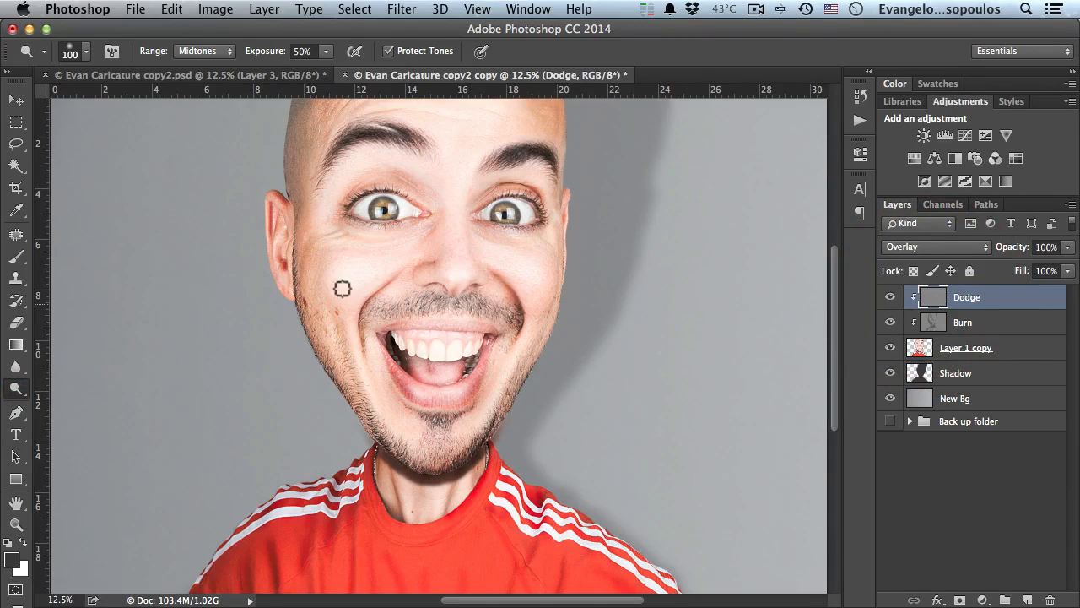
key("bracketright")
key("bracketright")
key("bracketright")
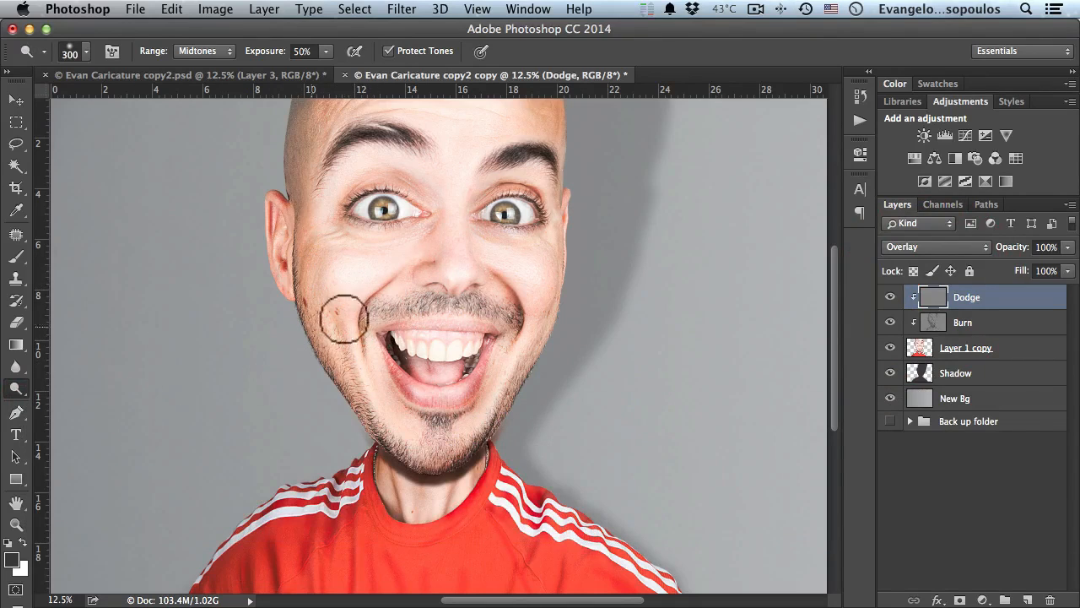
key("bracketright")
key("bracketright")
left_click(336, 263)
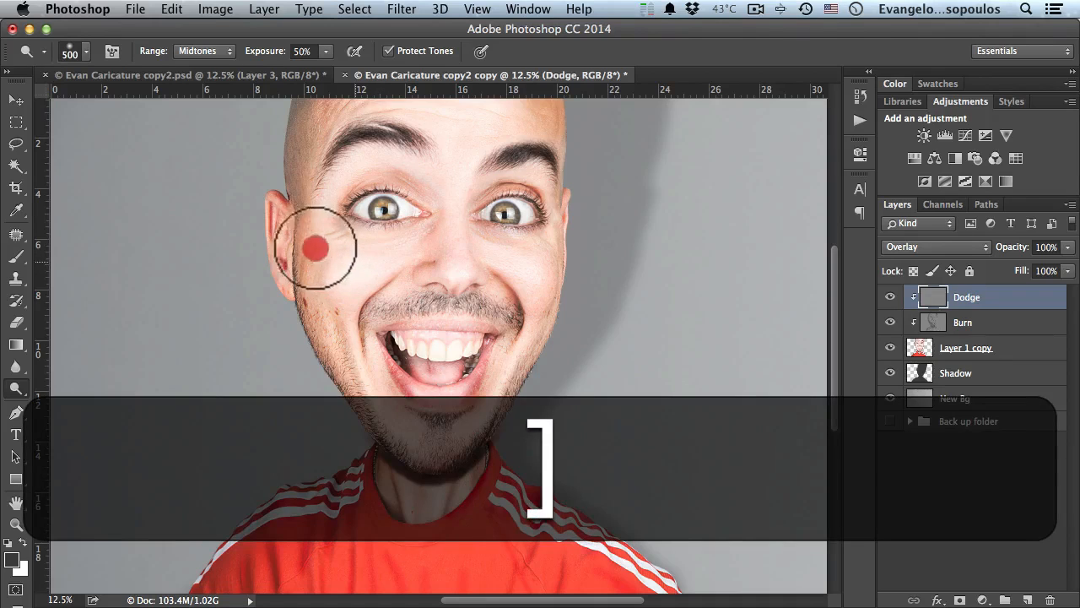
left_click_drag(549, 267, 547, 277)
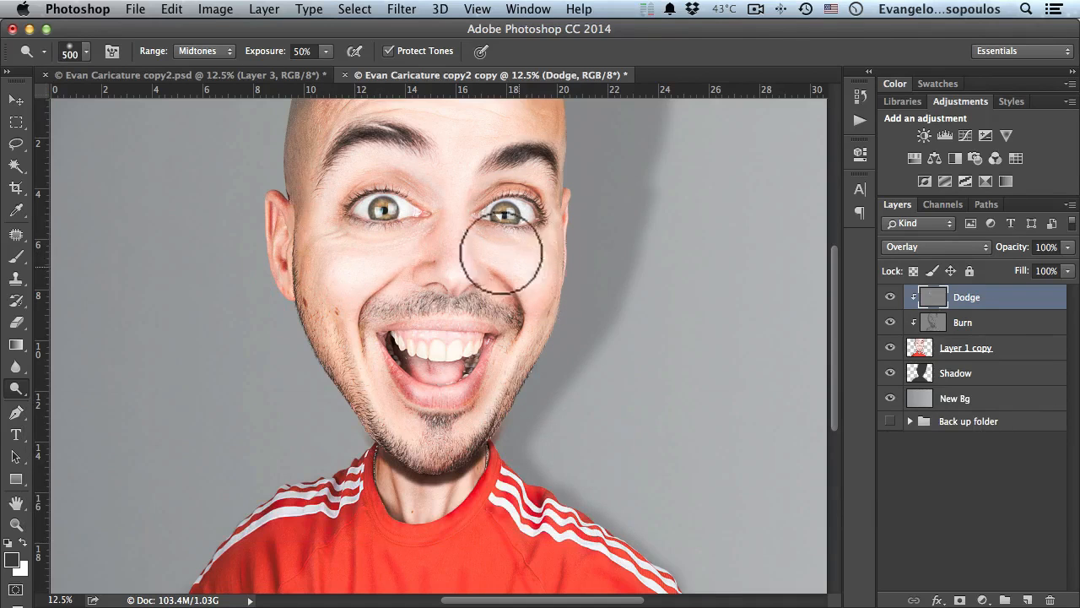
mouse_move(452, 214)
left_mouse_down()
mouse_move(456, 164)
mouse_move(448, 223)
left_mouse_up()
Dodge the jaw on both sides of the chin with a 175 px brush
key("bracketleft")
key("bracketleft")
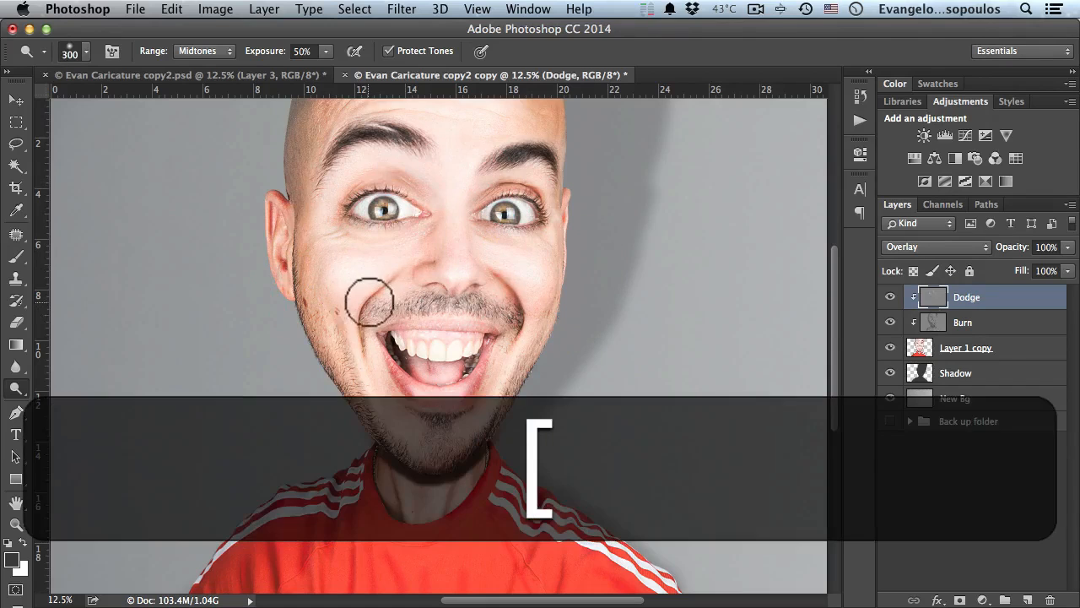
left_click(379, 427)
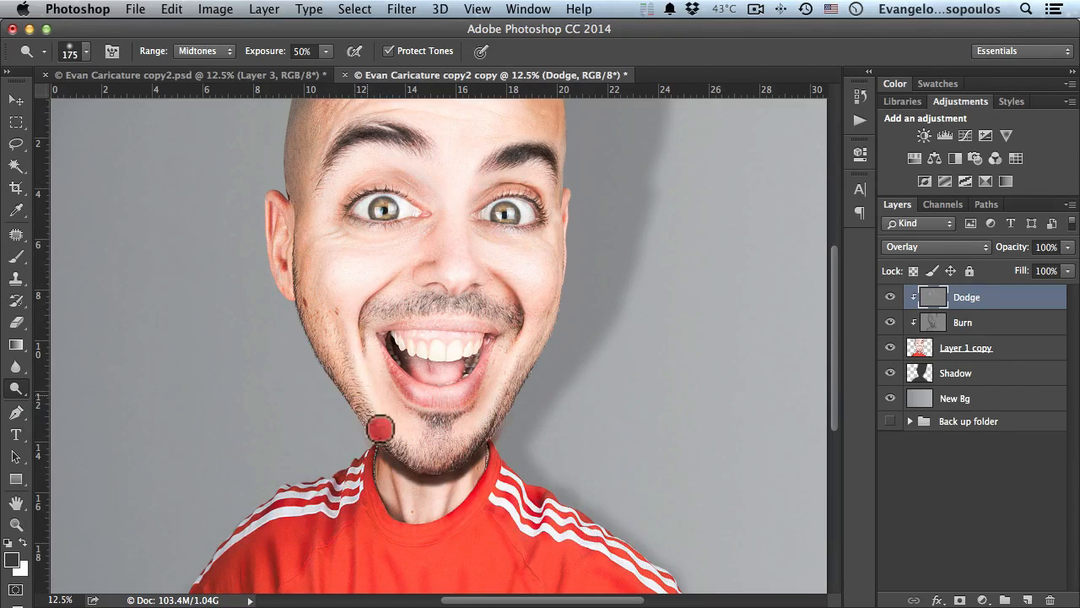
left_click_drag(502, 415, 515, 363)
Dodge the fabric folds on the front of the red shirt and beside the collar with the 175 px brush
key("space")
mouse_move(481, 430)
left_mouse_down()
mouse_move(442, 451)
mouse_move(477, 273)
mouse_move(471, 280)
left_mouse_up()
left_click_drag(412, 371, 408, 455)
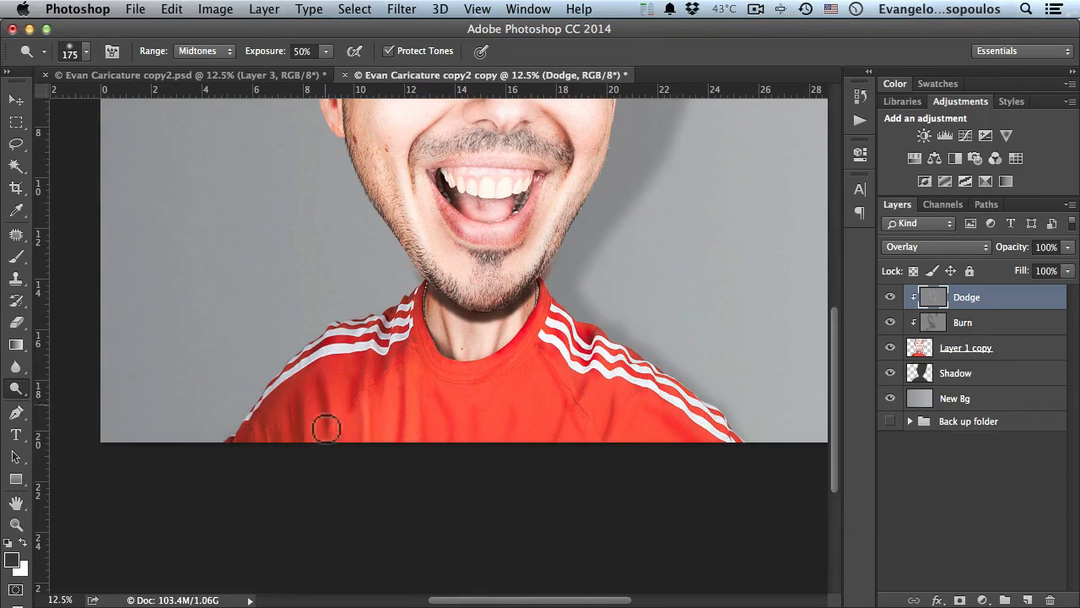
left_click(422, 341)
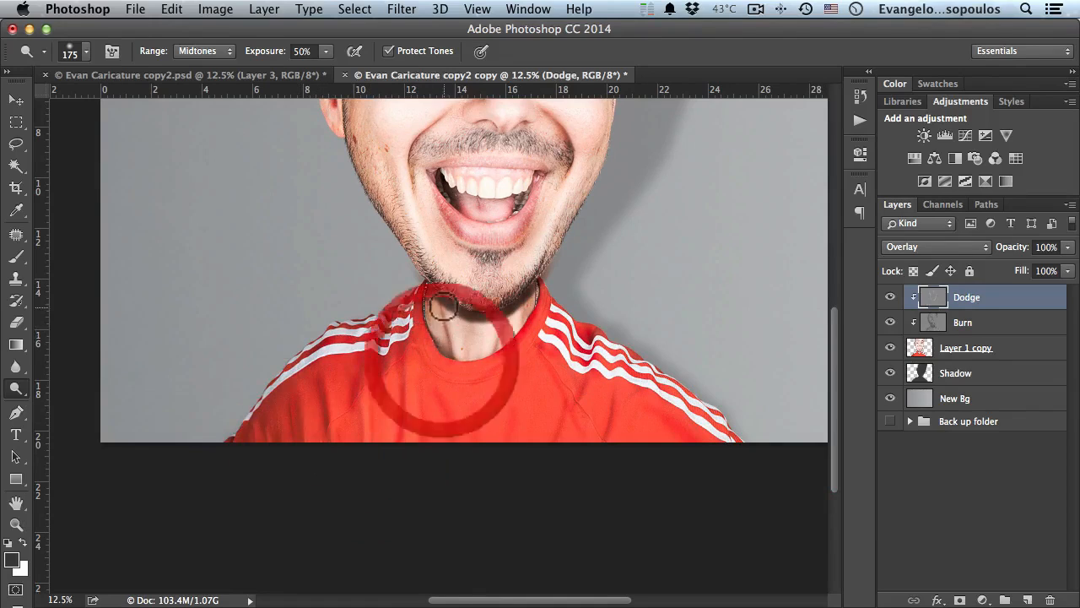
Dodge the neck along the collar and the striped shoulder on the image's right with the 175 px brush
left_click_drag(453, 357, 453, 357)
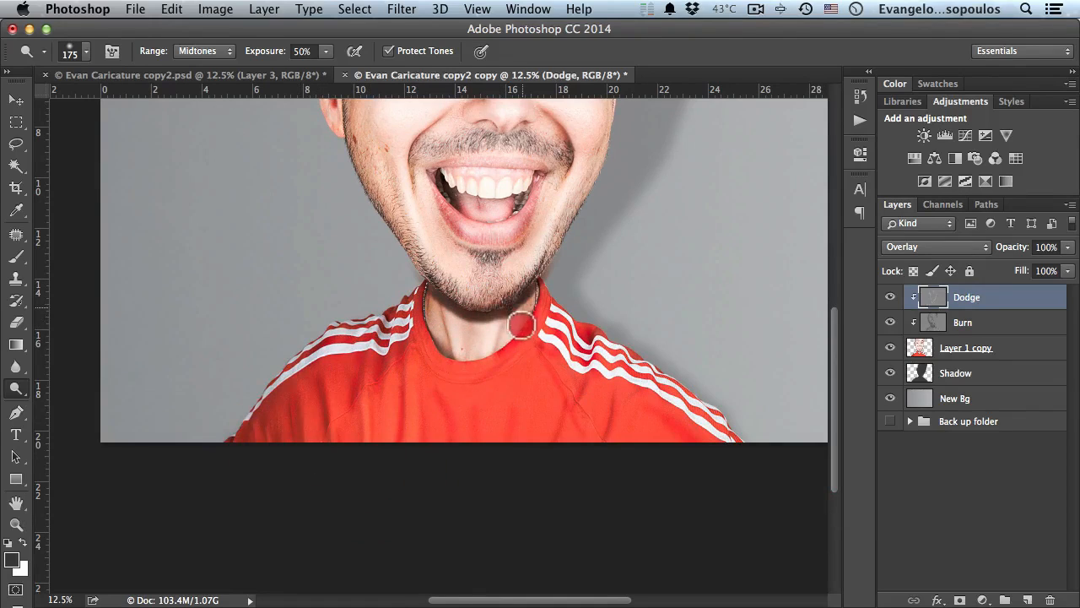
left_click_drag(522, 325, 526, 326)
left_click_drag(438, 285, 436, 292)
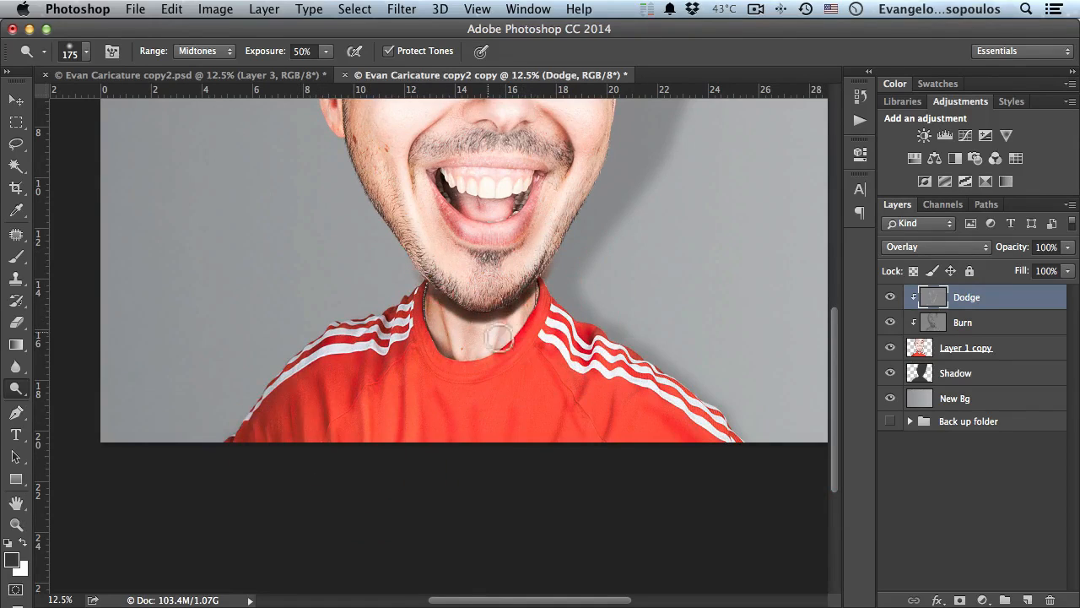
left_click_drag(499, 338, 529, 332)
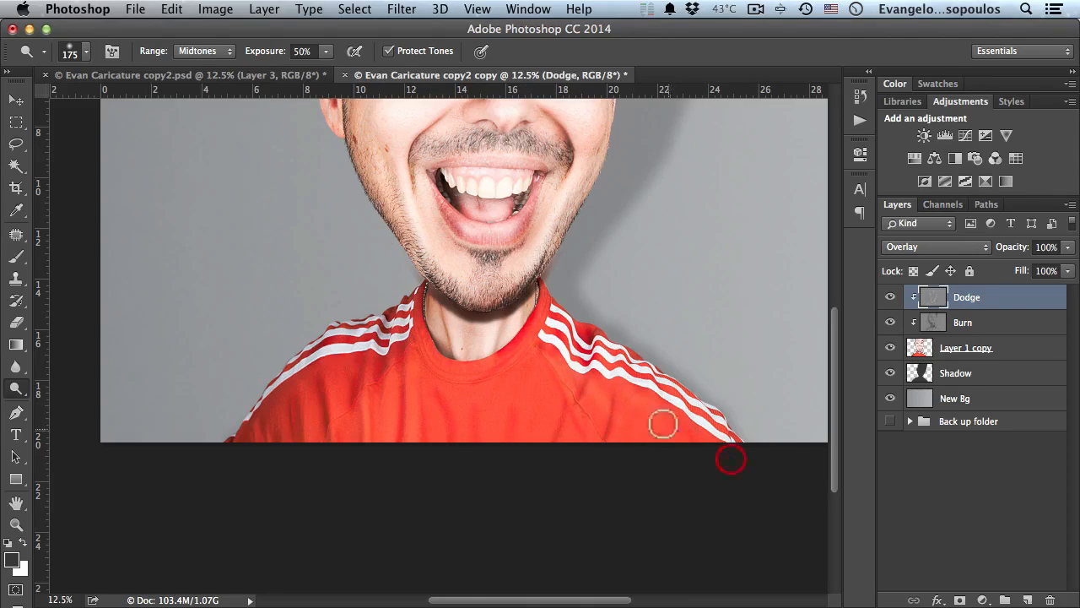
left_click(584, 351)
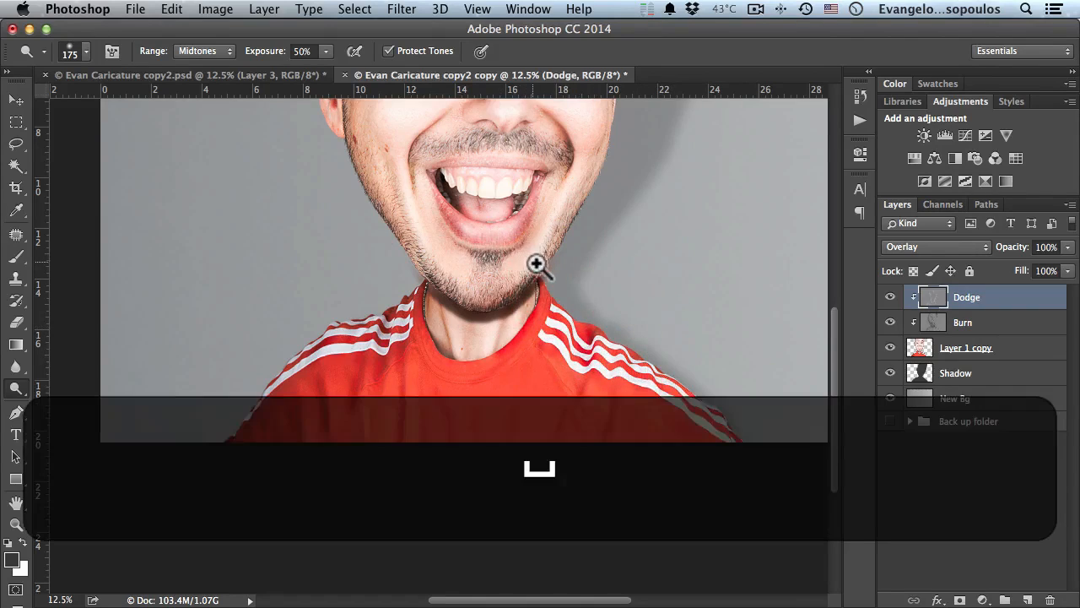
Dodge the bridge of the nose and the skin beneath the image's left eye with a 175 px brush
left_click(538, 265, "super")
mouse_move(538, 267)
left_mouse_down()
mouse_move(487, 369)
mouse_move(483, 490)
mouse_move(502, 530)
mouse_move(533, 397)
left_mouse_up()
key("bracketright")
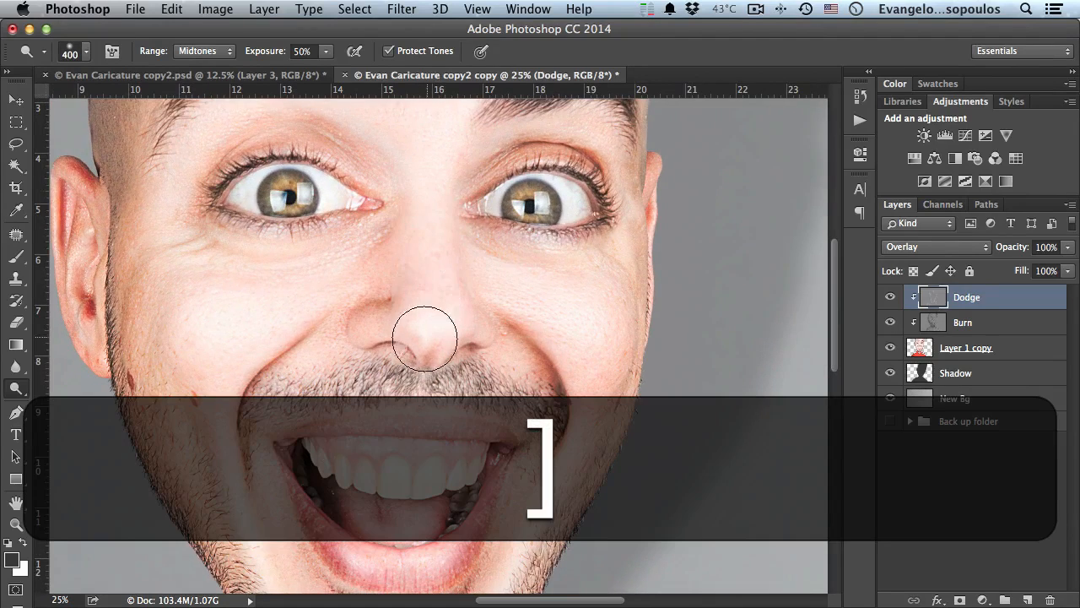
key("bracketleft")
key("bracketleft")
key("bracketleft")
key("bracketleft")
left_click(403, 244)
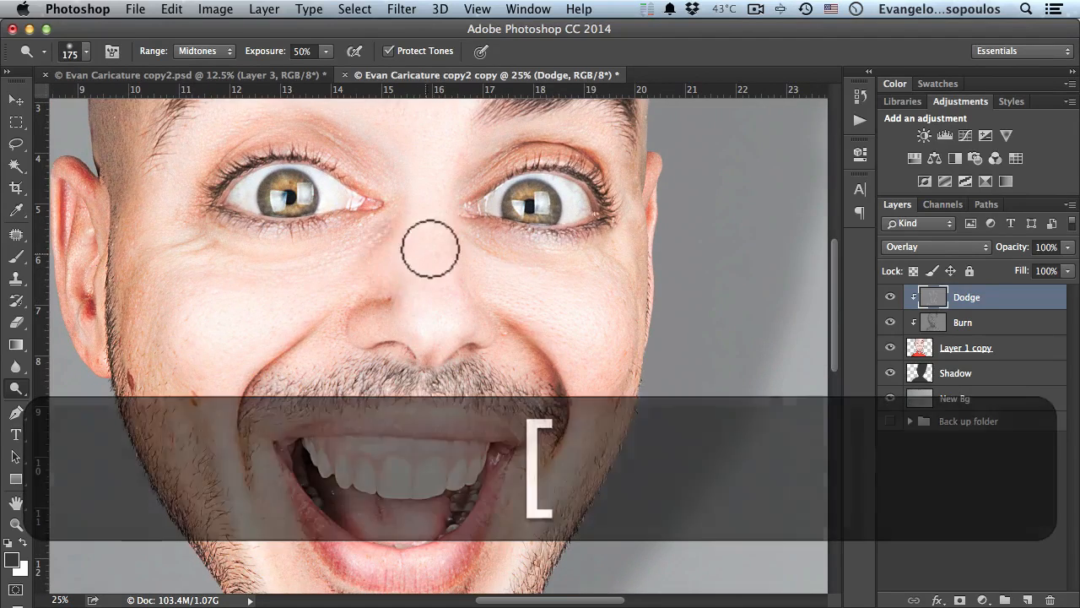
mouse_move(396, 242)
left_mouse_down()
mouse_move(362, 261)
mouse_move(402, 222)
mouse_move(279, 262)
left_mouse_up()
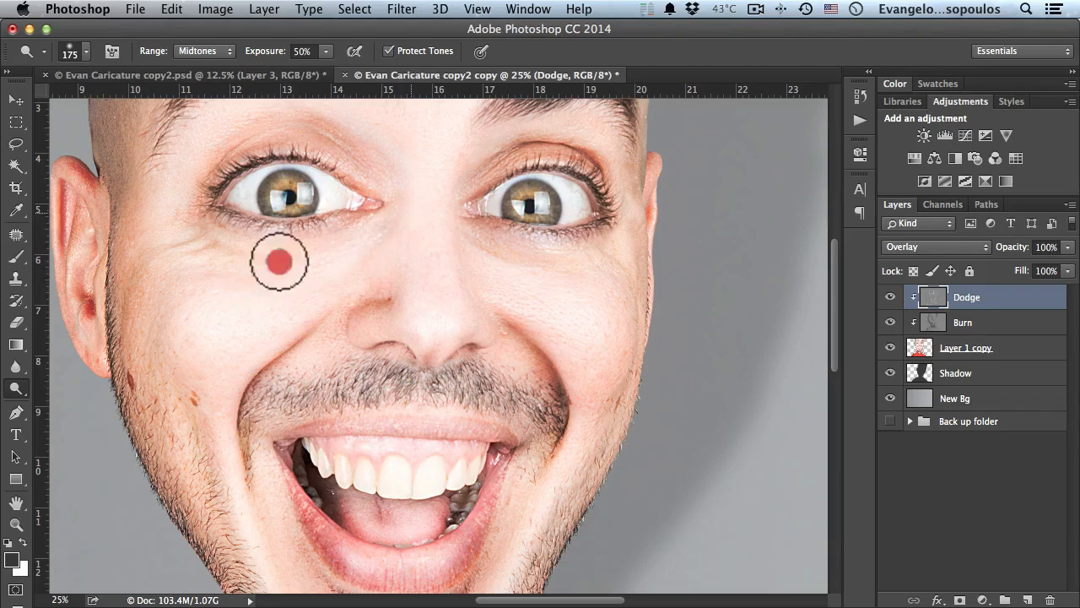
Dodge the upper eyelid of the image's left eye and the skin around the image's right eye with the 175 px brush
key("space")
left_click_drag(374, 295, 480, 333)
left_click(554, 212)
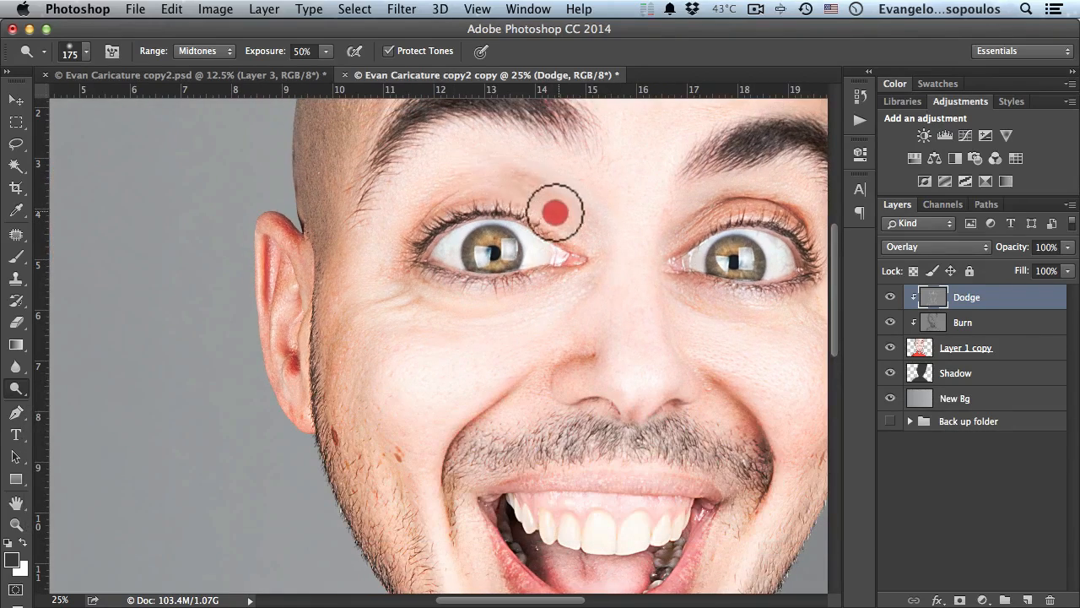
mouse_move(554, 213)
left_mouse_down()
mouse_move(474, 178)
mouse_move(430, 210)
left_mouse_up()
key("space")
mouse_move(414, 290)
left_mouse_down()
mouse_move(329, 330)
mouse_move(342, 326)
left_mouse_up()
mouse_move(475, 247)
left_mouse_down()
mouse_move(589, 259)
mouse_move(563, 308)
left_mouse_up()
Dodge the white of the image's right eye beside the iris with a 90 px brush
key("space")
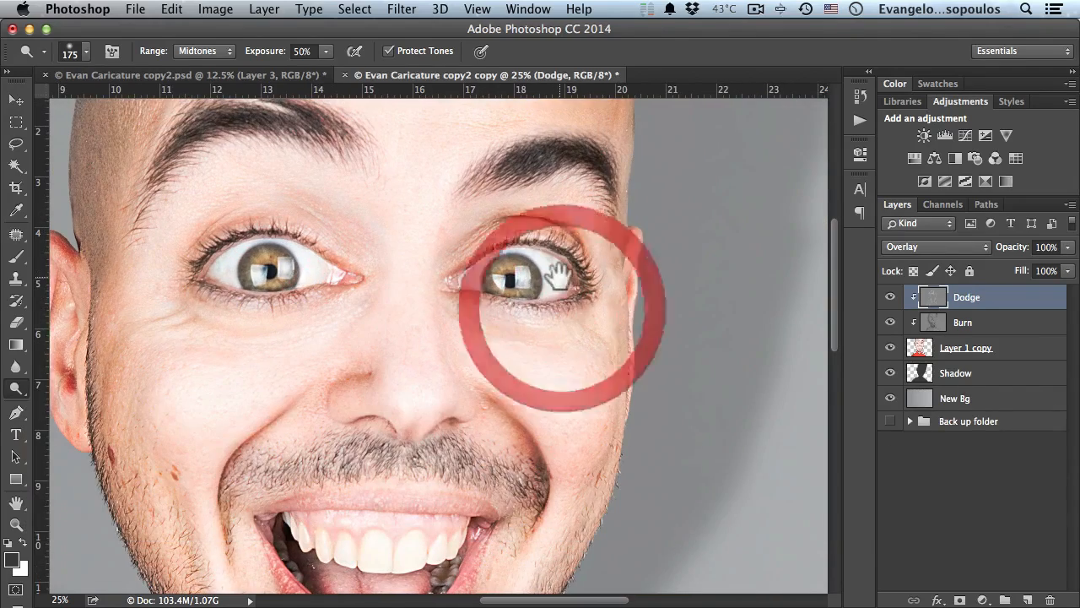
scroll(557, 275, "up", 2)
key("bracketleft")
key("bracketleft")
key("bracketleft")
key("bracketleft")
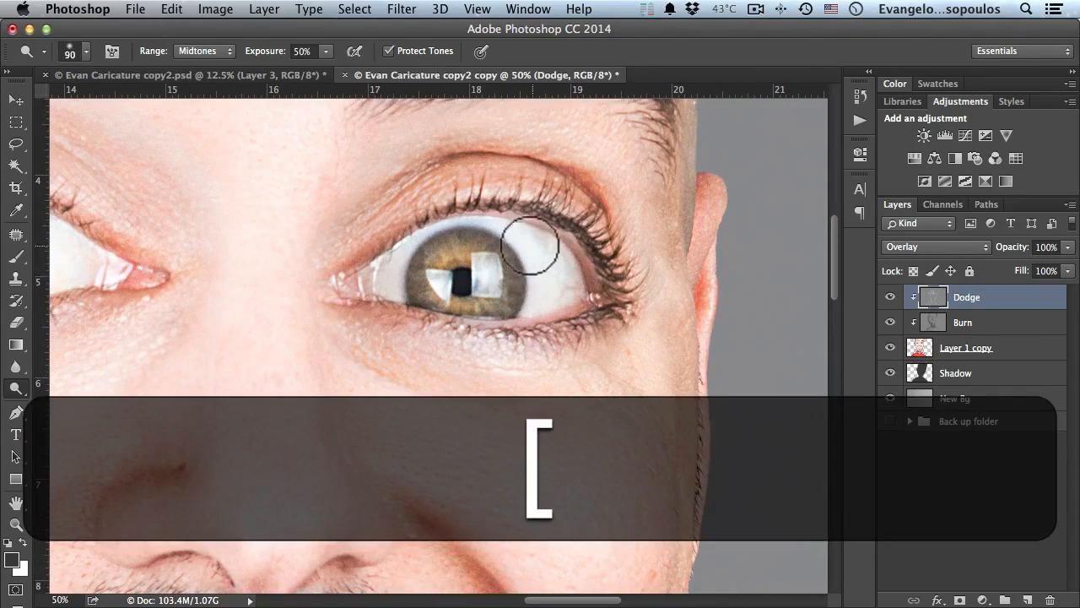
mouse_move(535, 257)
left_mouse_down()
mouse_move(548, 304)
mouse_move(539, 308)
mouse_move(548, 253)
mouse_move(558, 303)
mouse_move(554, 283)
mouse_move(380, 283)
mouse_move(560, 299)
left_mouse_up()
Dodge the white of the image's left eye on both sides of the iris with a 70 px brush
key("bracketleft")
key("bracketleft")
key("space")
mouse_move(405, 225)
left_mouse_down()
mouse_move(420, 242)
mouse_move(410, 265)
left_mouse_up()
left_click_drag(248, 242, 249, 281)
Examine the dodging across the whole portrait, from the forehead to the shirt, and enlarge the brush to 700 px
key("alt+space")
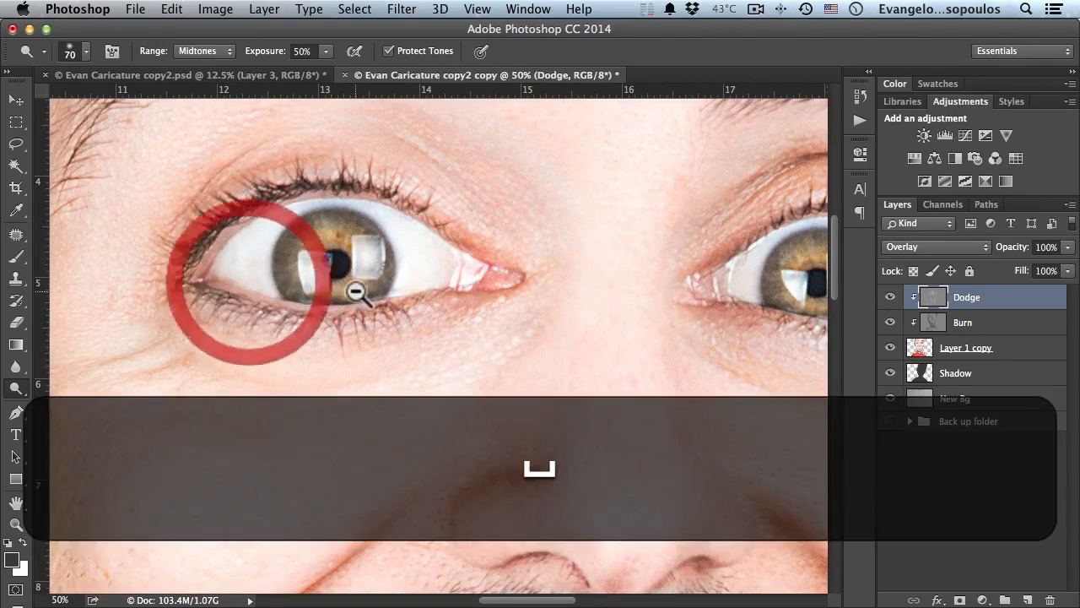
left_click(355, 291, "alt")
left_click(357, 301, "alt")
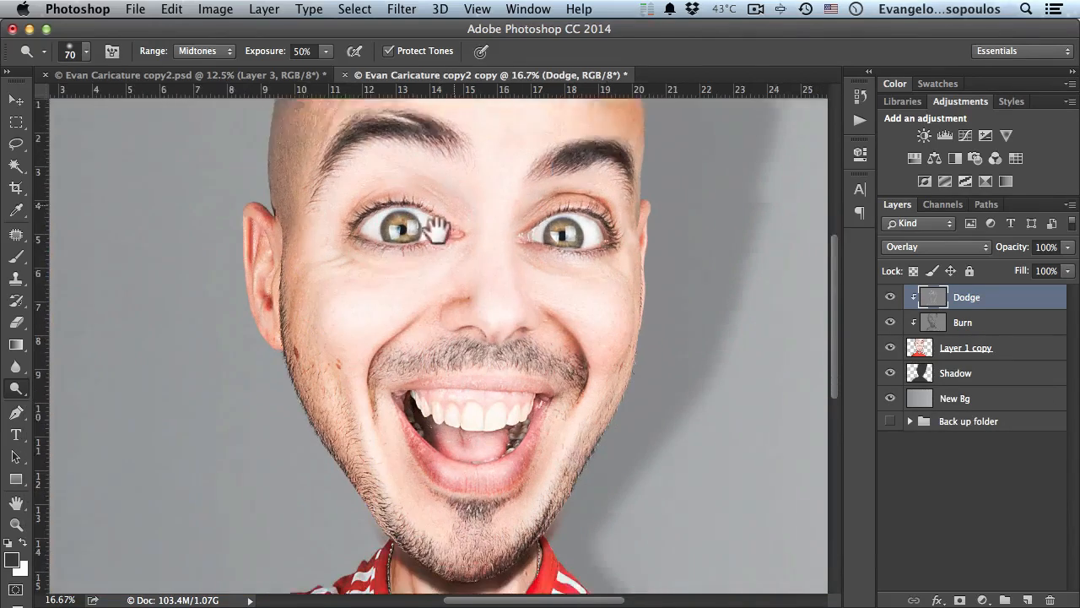
scroll(437, 228, "down", 2)
left_click(412, 285, "alt")
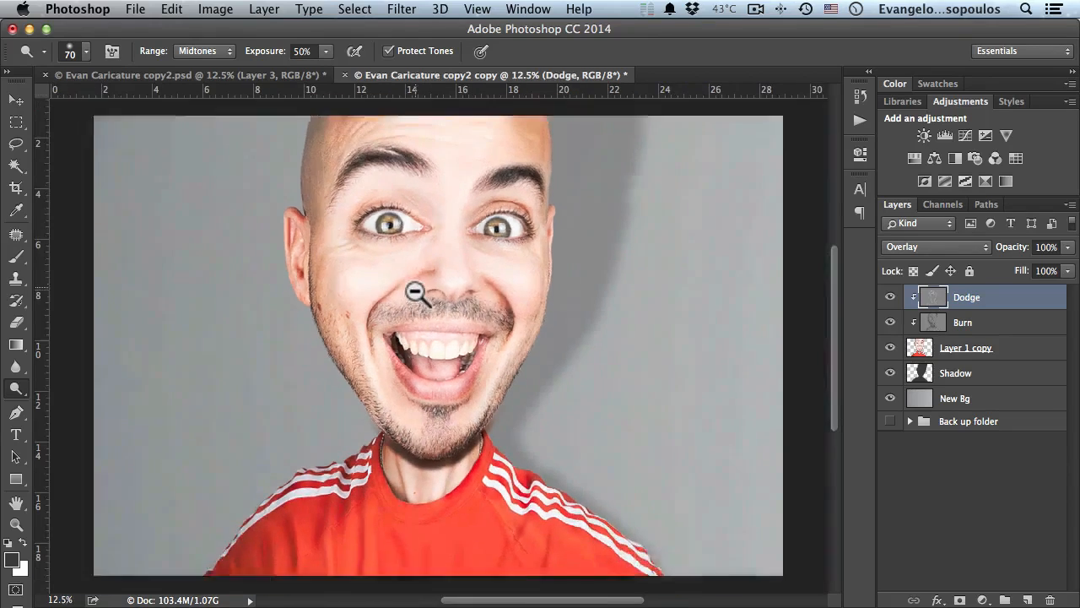
left_click(415, 292, "alt")
left_click(443, 207, "super")
left_click_drag(448, 209, 431, 301)
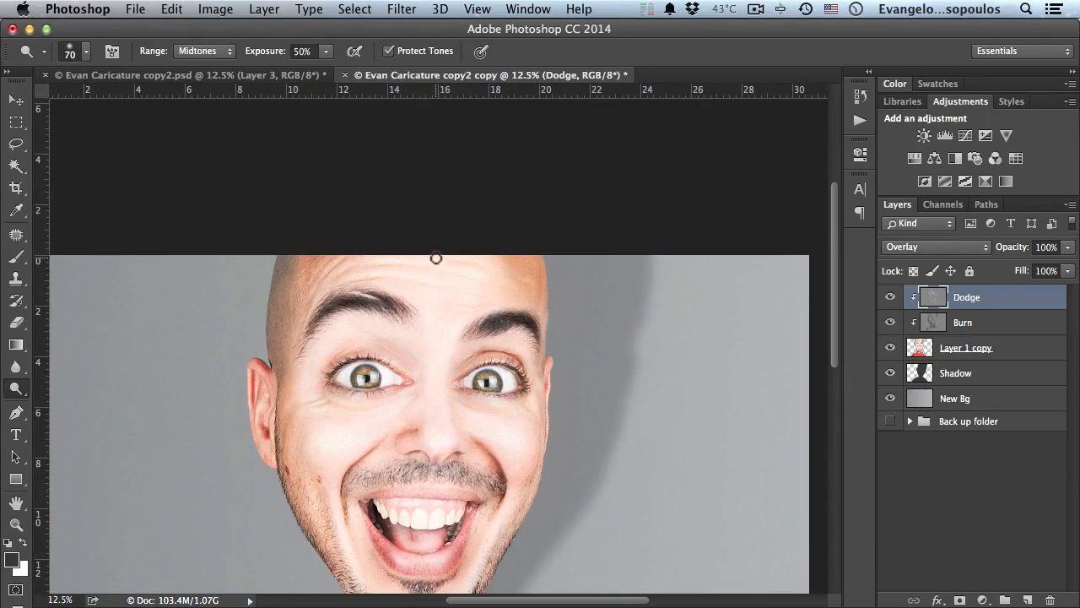
key("bracketright")
key("bracketright")
key("bracketright")
key("bracketright")
key("bracketright")
key("bracketright")
left_click(477, 345, "alt")
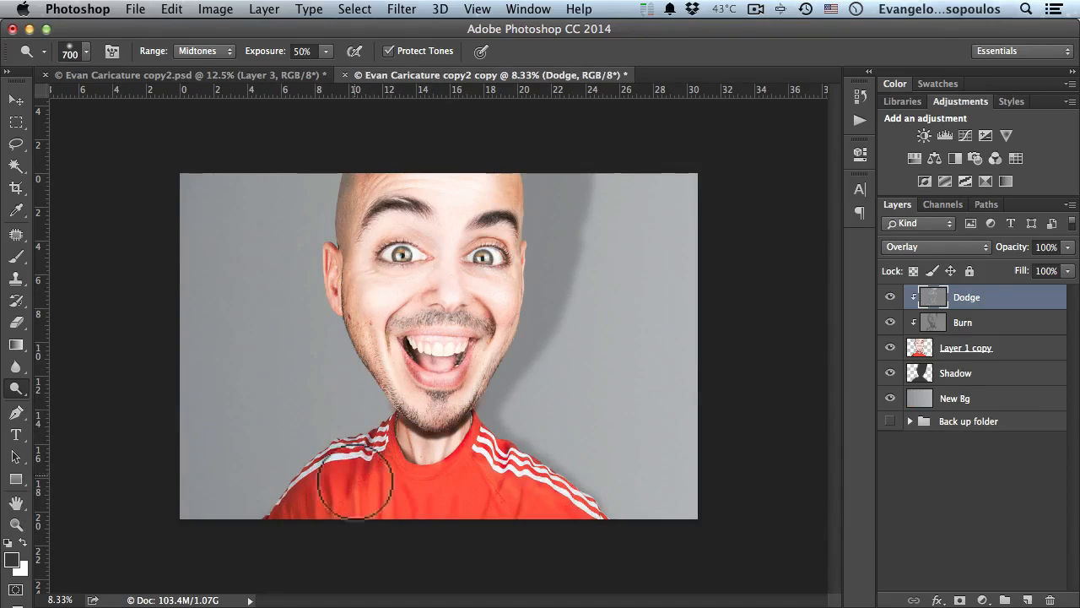
Dodge the middle of the ear on the image's left with a brush smaller than 300 px
left_click(325, 283, "super")
left_click(329, 281, "super")
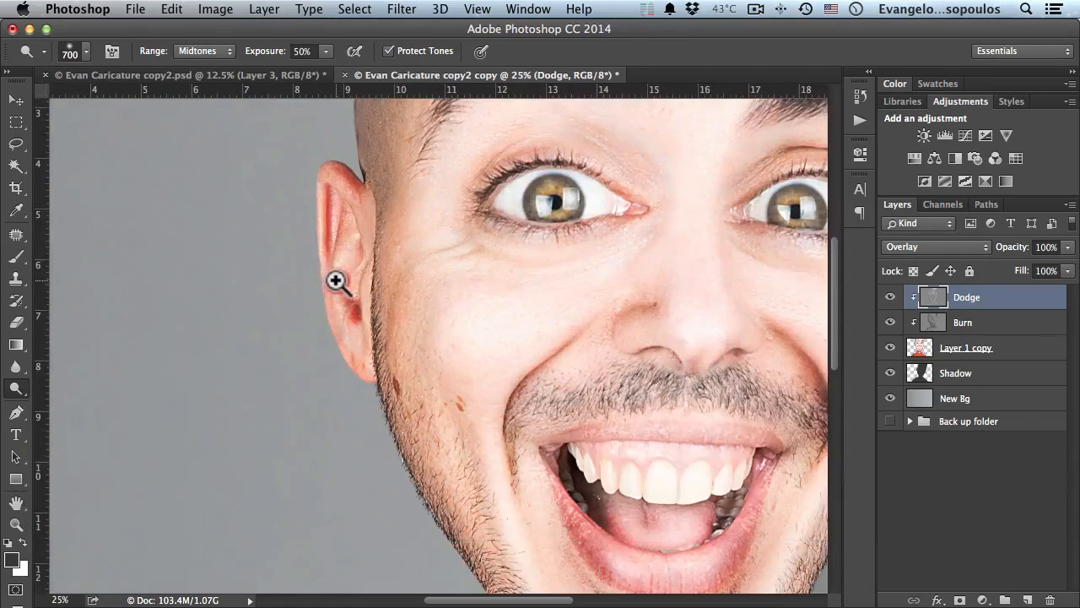
left_click(338, 282, "super")
left_click_drag(422, 344, 475, 417)
key("bracketleft")
key("bracketleft")
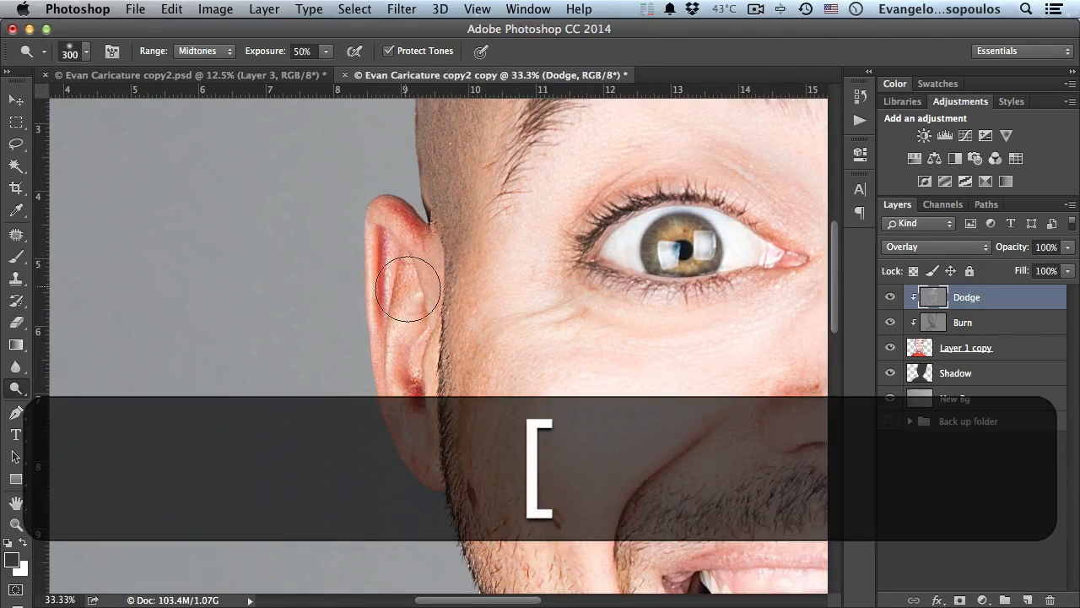
key("bracketleft")
key("bracketleft")
key("bracketleft")
key("bracketleft")
mouse_move(394, 363)
left_mouse_down()
mouse_move(395, 338)
mouse_move(390, 376)
left_mouse_up()
Dodge the upper rim, inner folds and lobe of the ear on the image's left, reducing the brush to 60 px
key("bracketleft")
key("bracketleft")
key("bracketleft")
key("bracketleft")
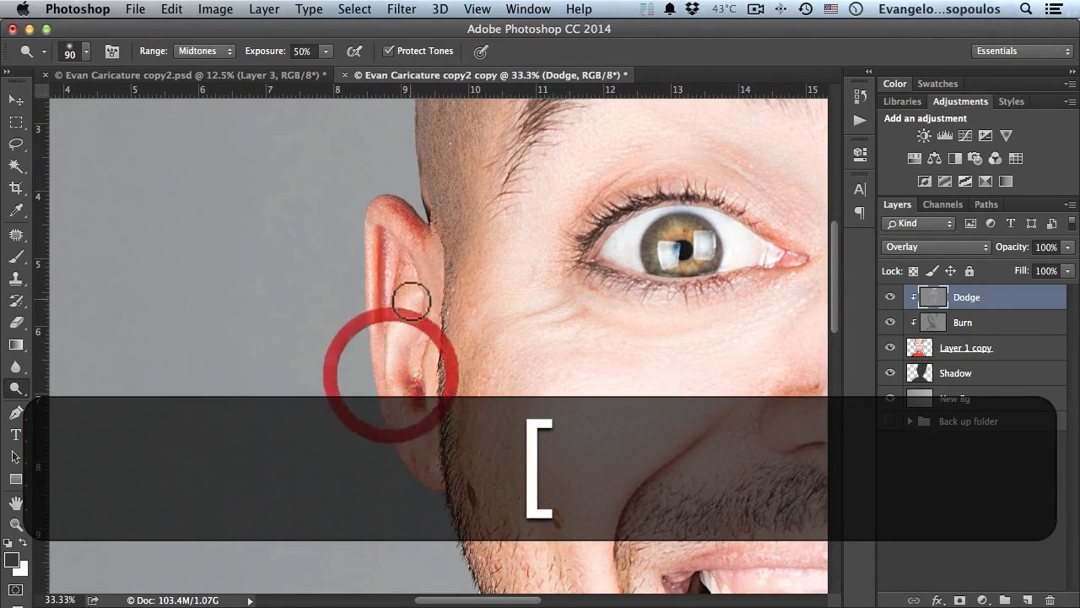
left_click_drag(400, 314, 390, 386)
left_click_drag(392, 221, 391, 219)
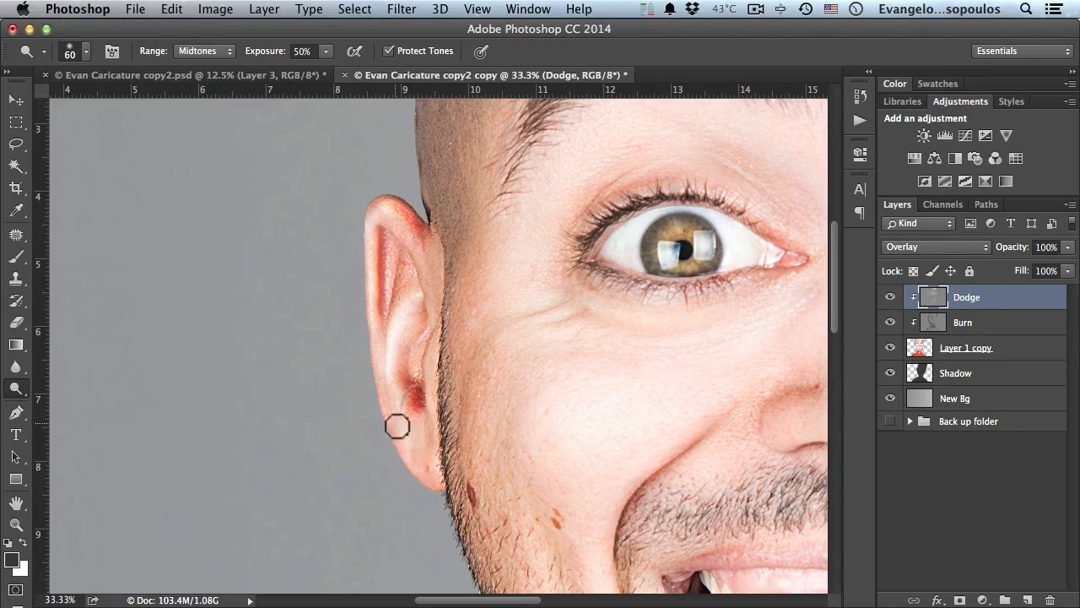
mouse_move(398, 426)
left_mouse_down()
mouse_move(417, 393)
mouse_move(411, 421)
left_mouse_up()
mouse_move(435, 363)
left_mouse_down()
mouse_move(404, 258)
mouse_move(395, 284)
mouse_move(436, 254)
mouse_move(439, 321)
left_mouse_up()
left_click(395, 284)
left_click(490, 298, "alt")
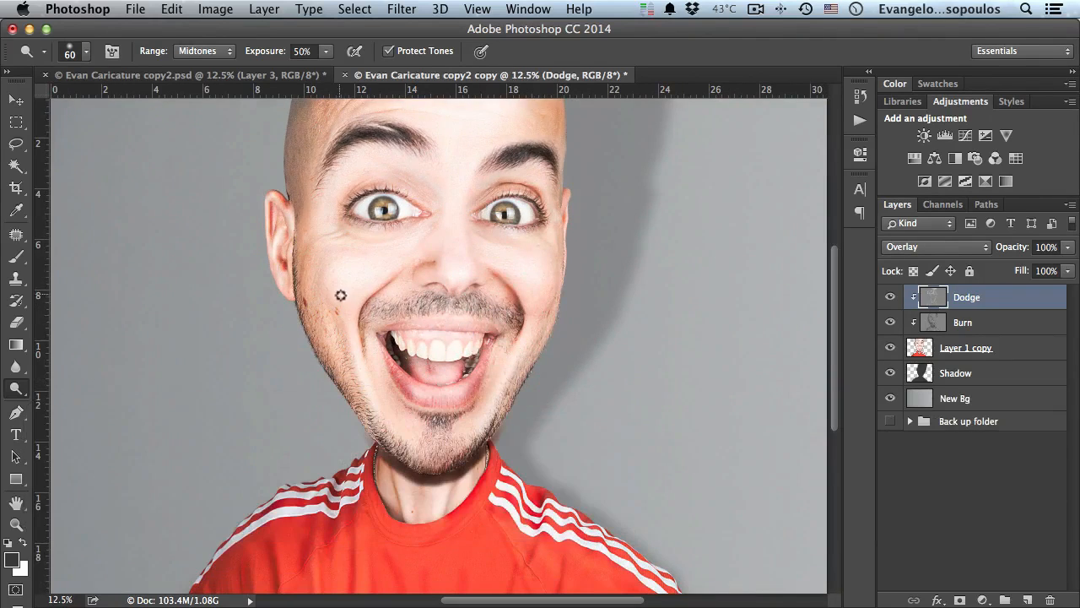
Inspect the ear and the edge of the face on the image's right up close
key("alt+space")
left_click(568, 211, "super")
left_click(564, 215, "super")
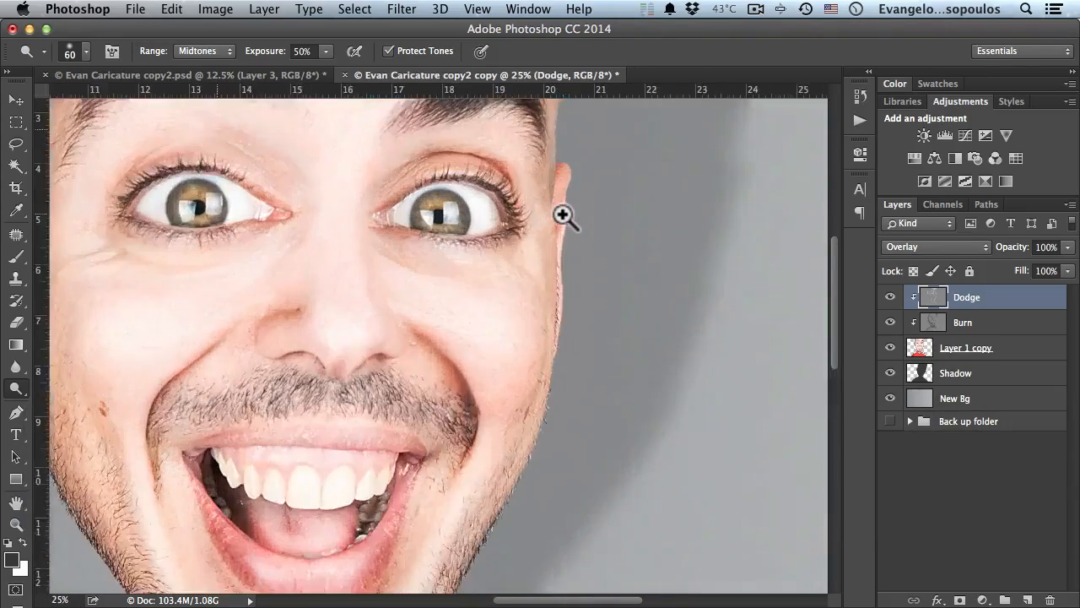
left_click(563, 214, "super")
left_click(560, 213, "super")
left_click_drag(568, 129, 544, 205)
key("alt+space")
left_click(473, 292, "alt")
left_click(460, 304, "alt")
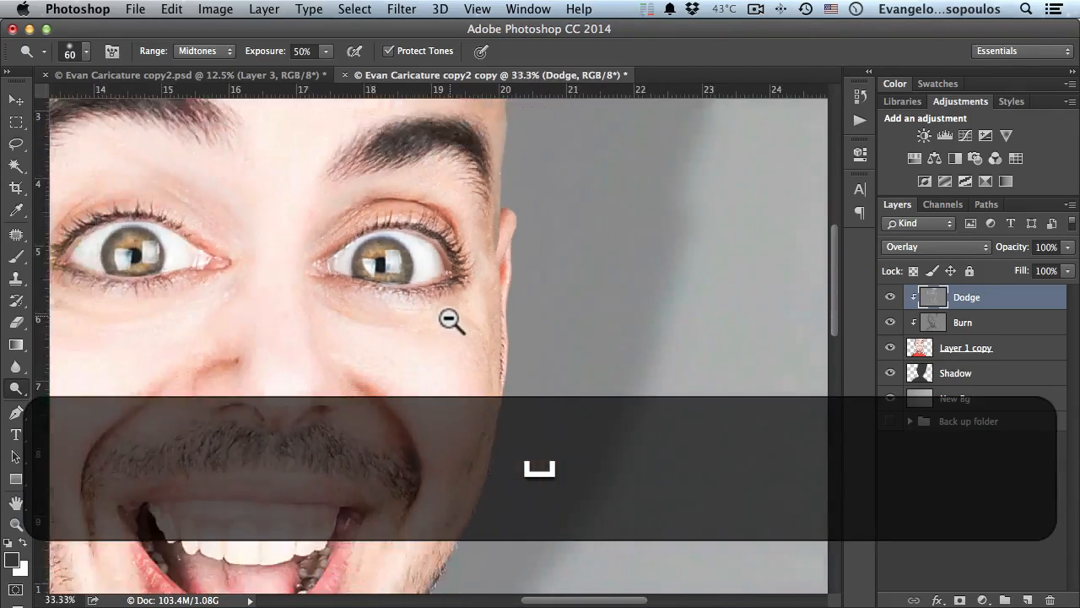
left_click(448, 316, "alt")
left_click(441, 330, "alt")
Lower the Dodge layer's opacity to 80% and the Burn layer's opacity to 89%
left_click_drag(1013, 250, 996, 249)
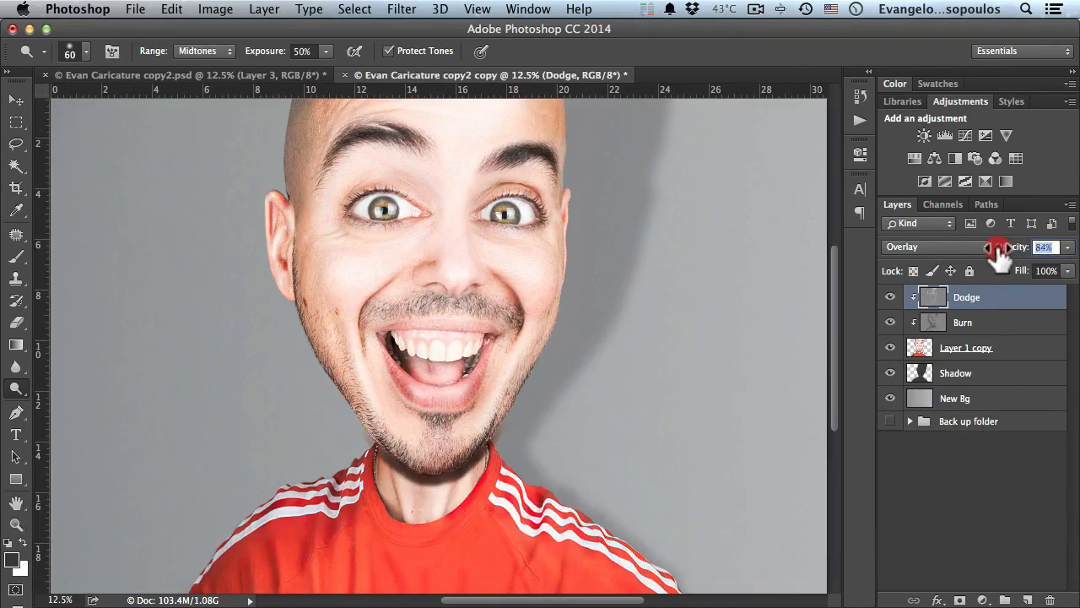
left_click(975, 324)
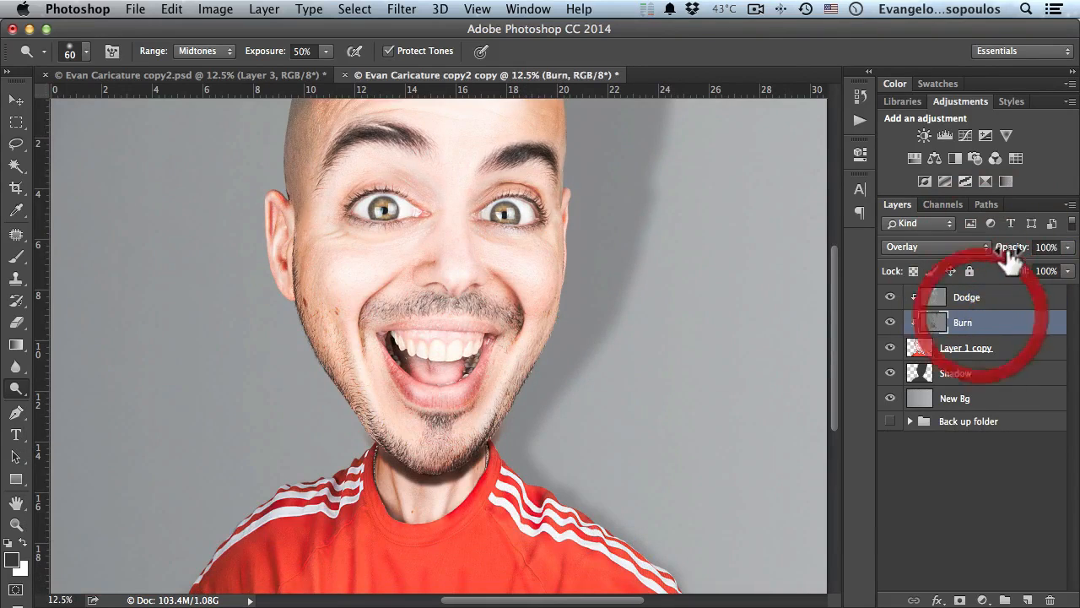
left_click_drag(1000, 253, 996, 253)
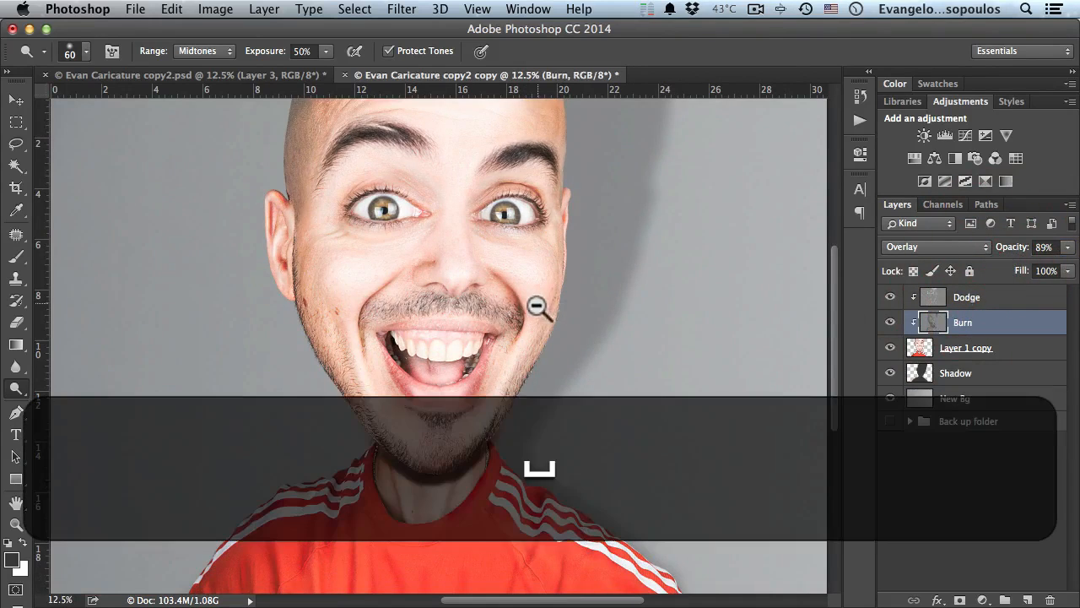
left_click(544, 321, "alt")
left_click(554, 333, "alt")
left_click(530, 321, "alt")
left_click(475, 344)
left_click(473, 346)
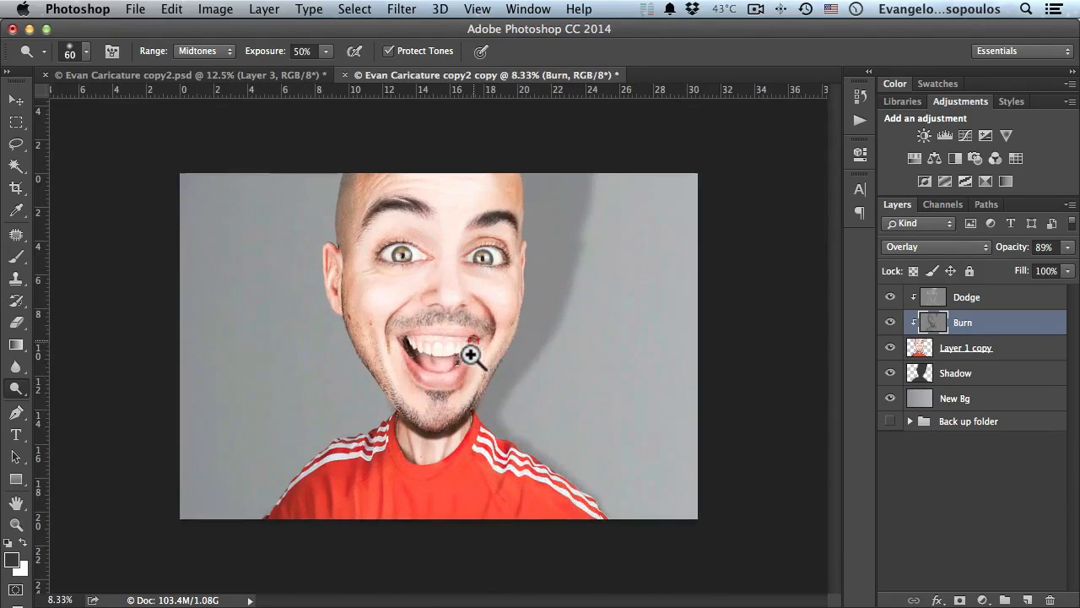
Add a Curves adjustment clipped above the Dodge layer and raise the curve's midpoint slightly to brighten the midtones
left_click(962, 297)
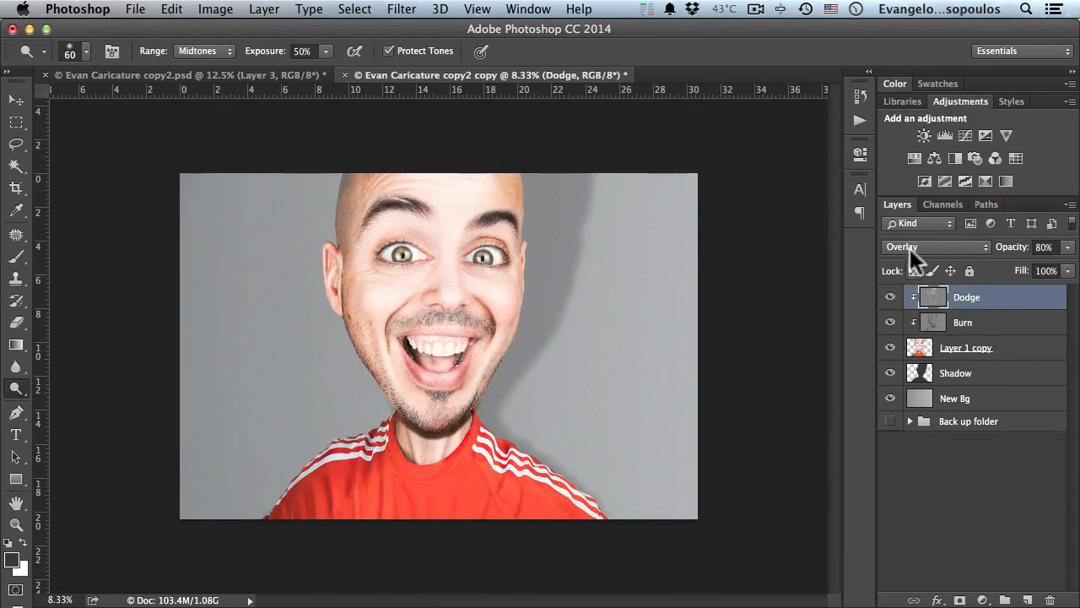
left_click(964, 135)
left_click(711, 428)
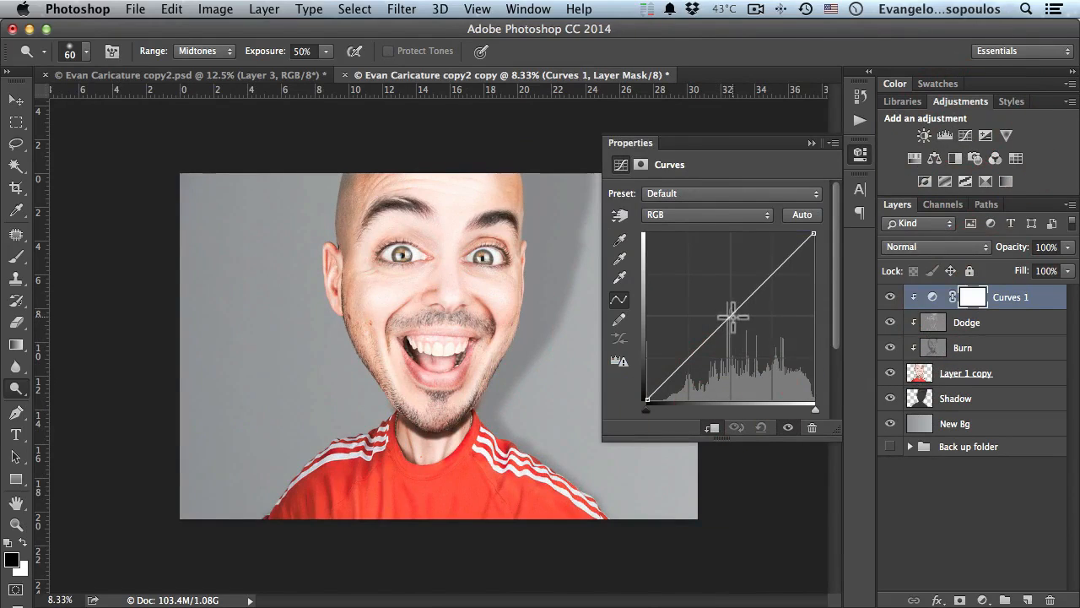
left_click_drag(730, 317, 724, 313)
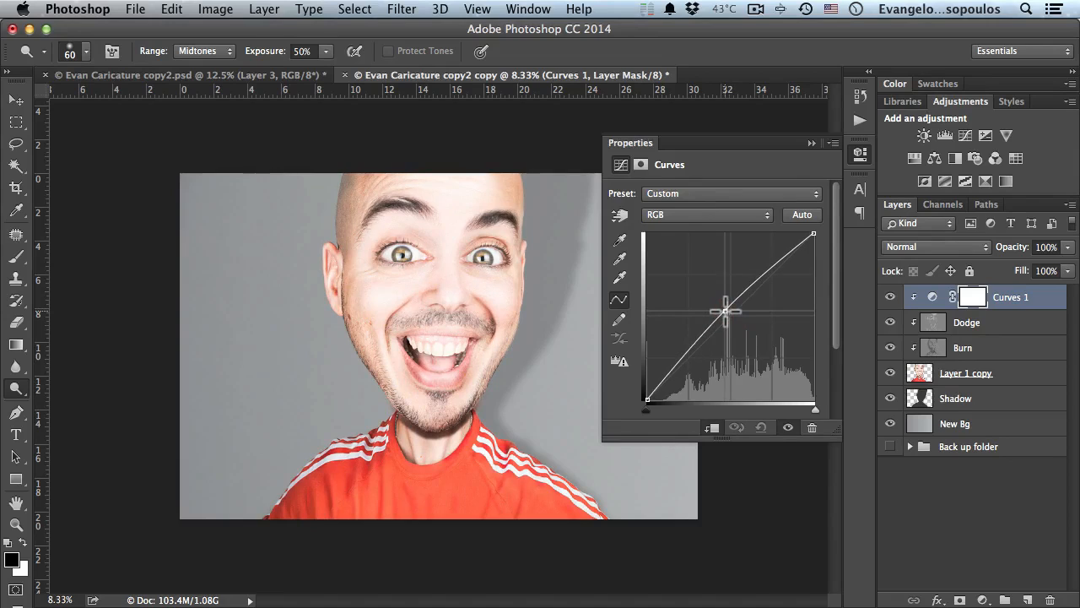
Invert the Curves layer mask to black so the brightening is hidden
left_click(969, 300)
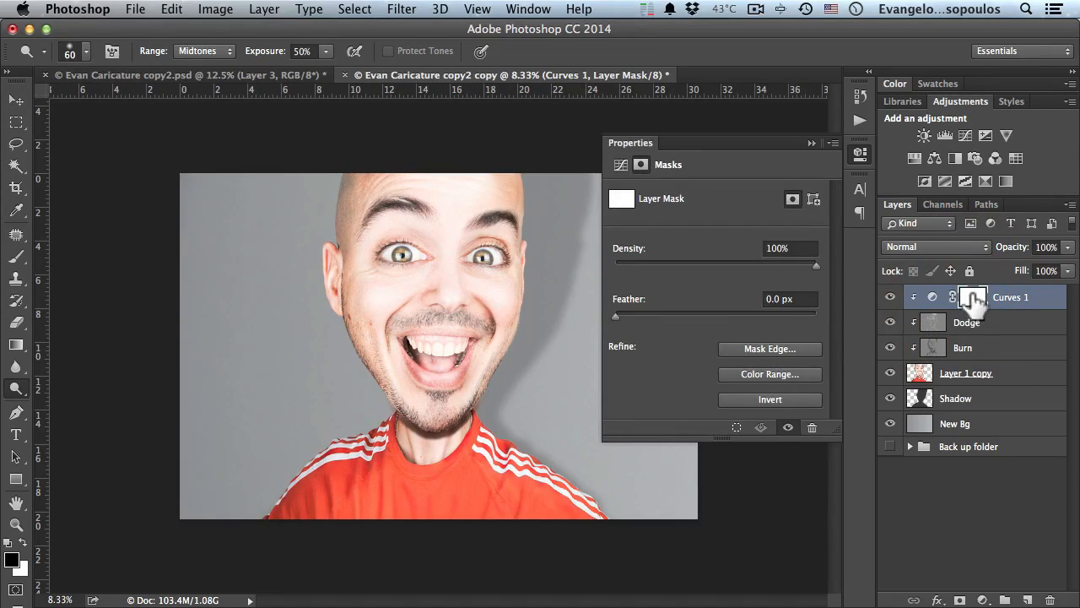
left_click(769, 399)
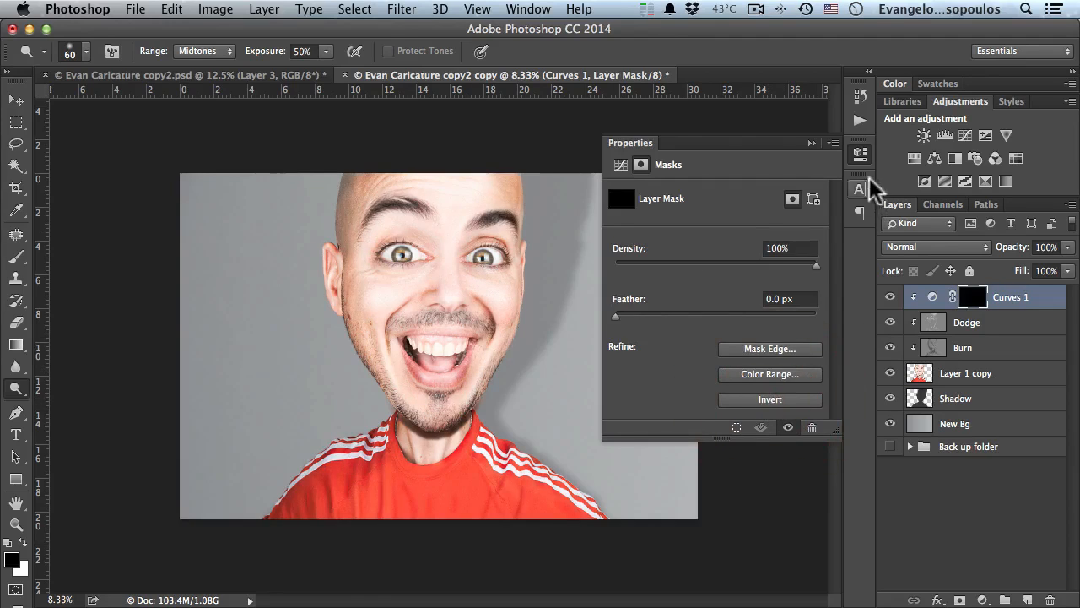
left_click(860, 153)
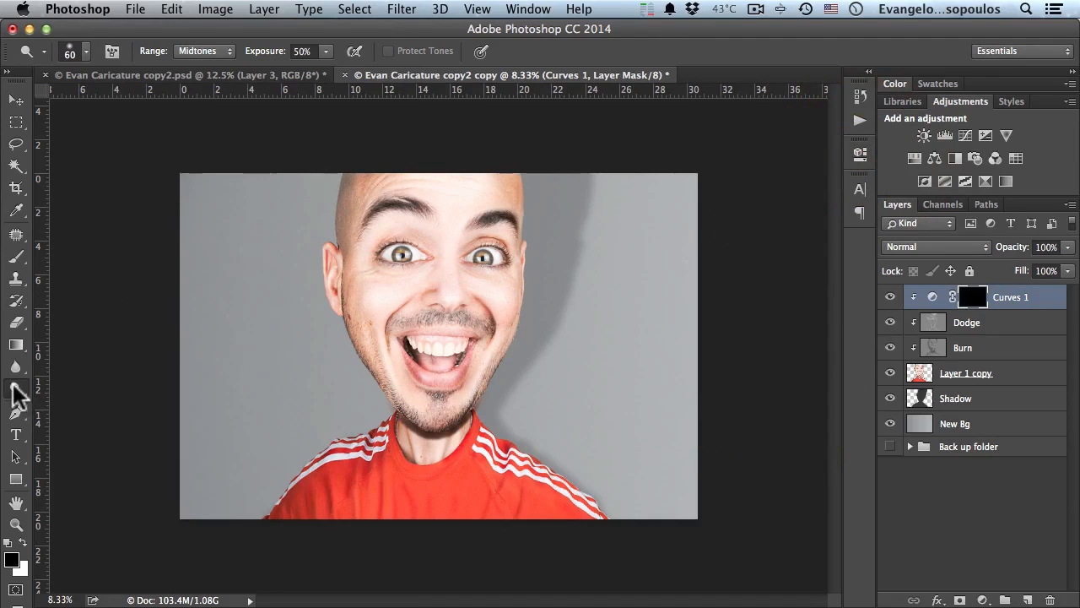
Paint white on the Curves mask along the side of the head and the jaw with a 700 px brush
left_click(16, 255)
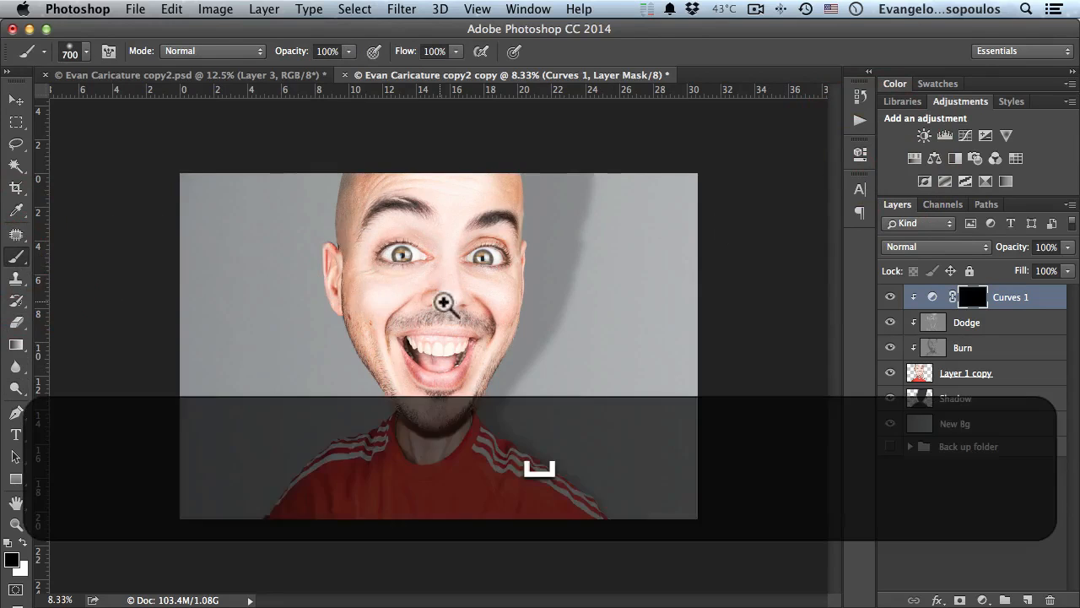
left_click(441, 306, "super")
left_click(441, 305, "super")
mouse_move(441, 306)
left_mouse_down()
mouse_move(458, 405)
mouse_move(485, 442)
left_mouse_up()
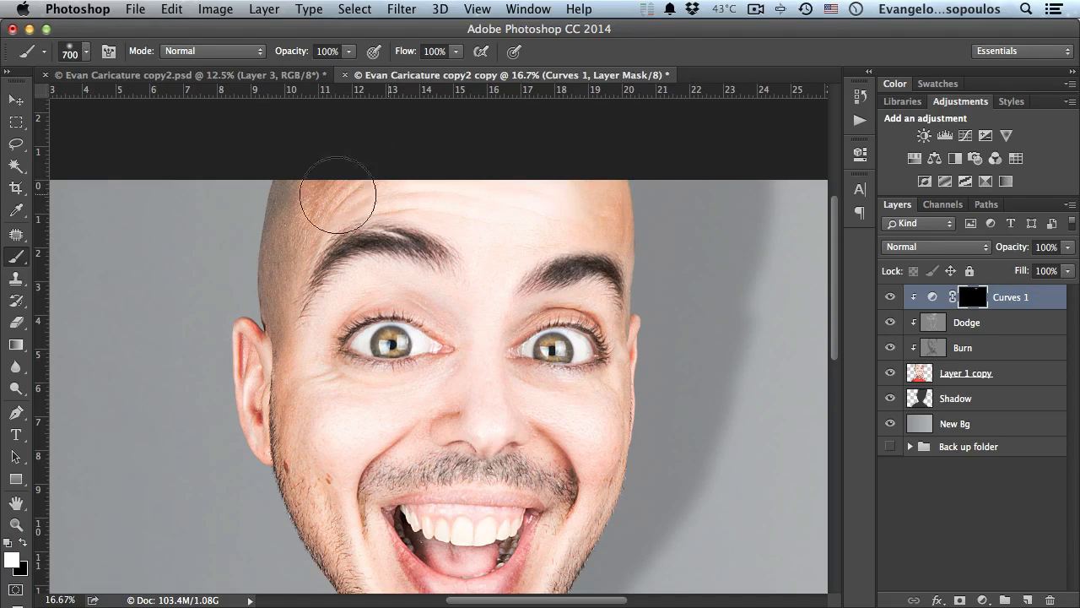
mouse_move(307, 167)
left_mouse_down()
mouse_move(278, 226)
mouse_move(277, 300)
mouse_move(267, 261)
mouse_move(259, 413)
left_mouse_up()
left_click_drag(247, 319, 221, 152)
left_click_drag(256, 261, 288, 409)
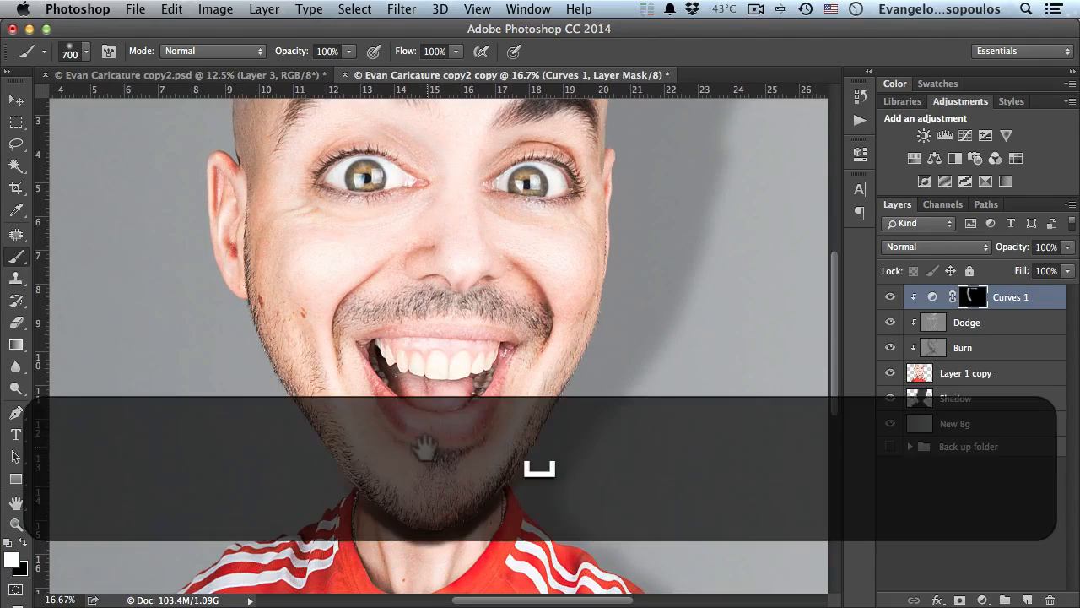
left_click_drag(530, 326, 429, 330)
Paint white on the Curves mask over the teeth with a 250 px brush
key("bracketleft")
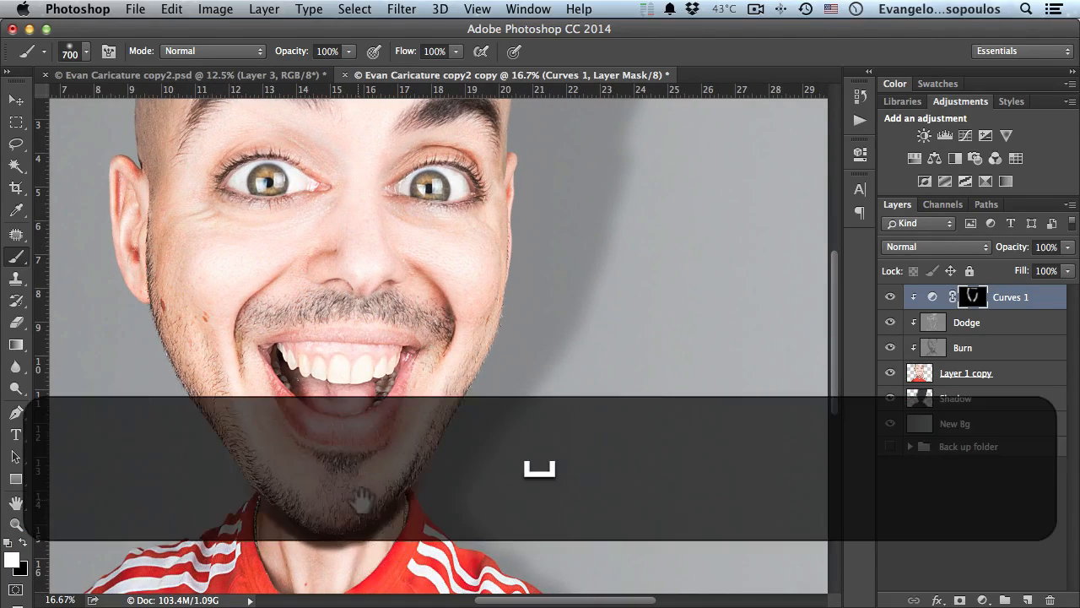
scroll(355, 481, "up", 2)
scroll(354, 481, "left", 2)
key("bracketleft")
left_click(366, 386)
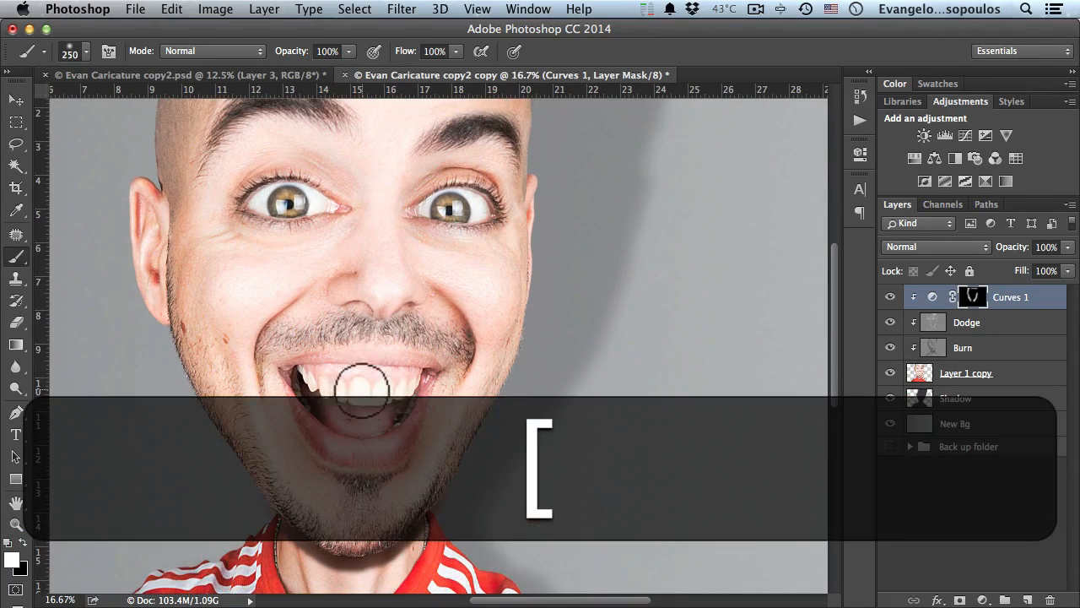
mouse_move(353, 398)
left_mouse_down()
mouse_move(395, 385)
mouse_move(308, 379)
left_mouse_up()
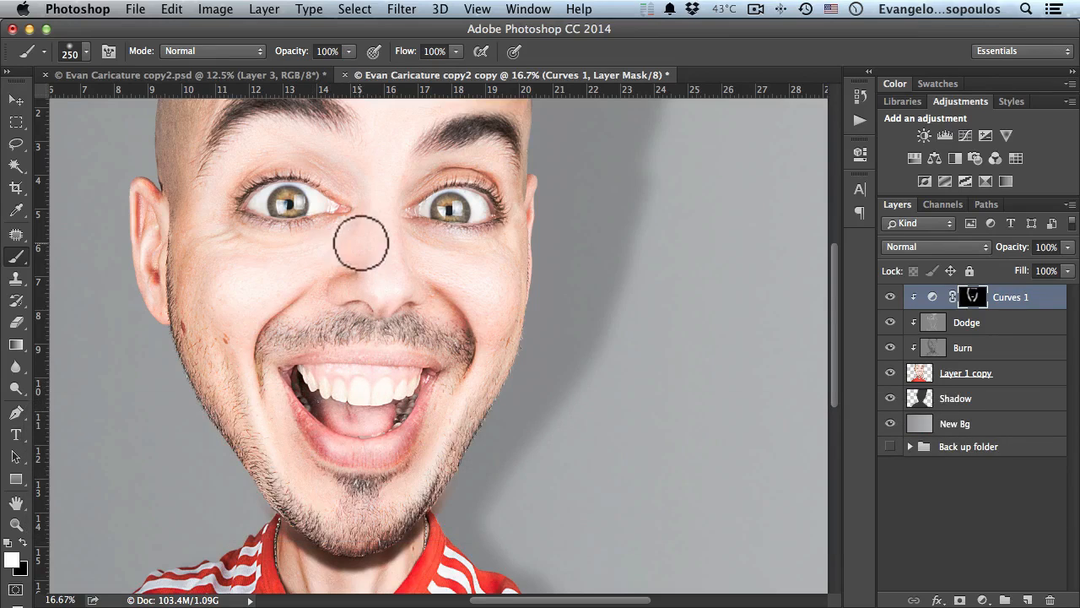
Paint white on the Curves mask over the skin around both eyes, enlarging the brush to 400 px
left_click(217, 224)
key("bracketright")
key("bracketright")
left_click(489, 241)
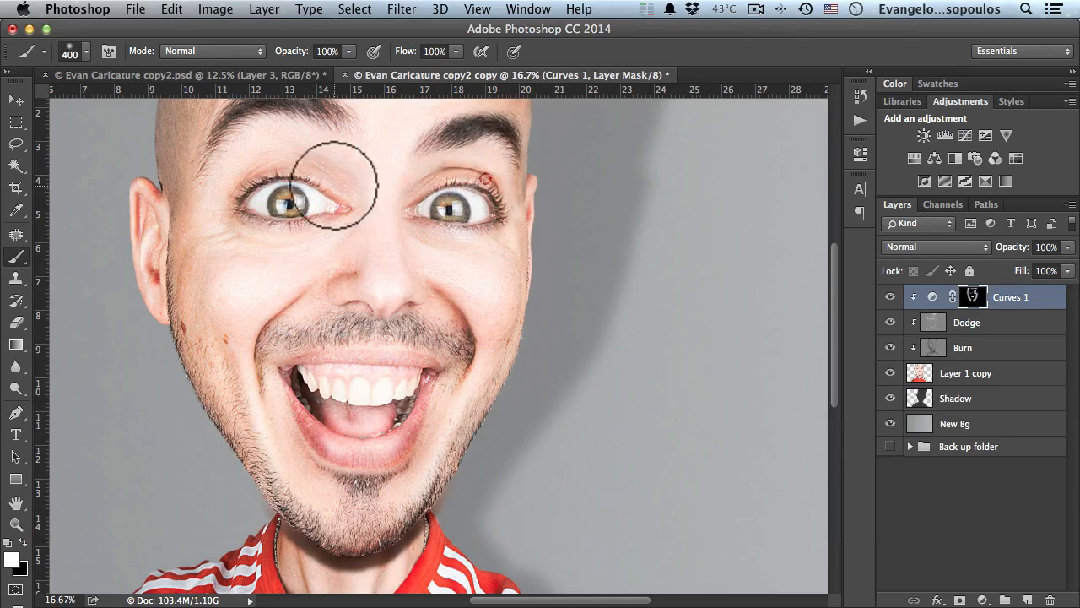
Lower the midpoint of the Curves adjustment slightly to soften the brightening on the portrait
double_click(932, 299)
mouse_move(733, 306)
left_mouse_down()
mouse_move(736, 322)
mouse_move(723, 307)
mouse_move(735, 323)
mouse_move(726, 312)
mouse_move(738, 299)
mouse_move(740, 320)
mouse_move(724, 316)
left_mouse_up()
key("space")
left_click(458, 336, "alt+super")
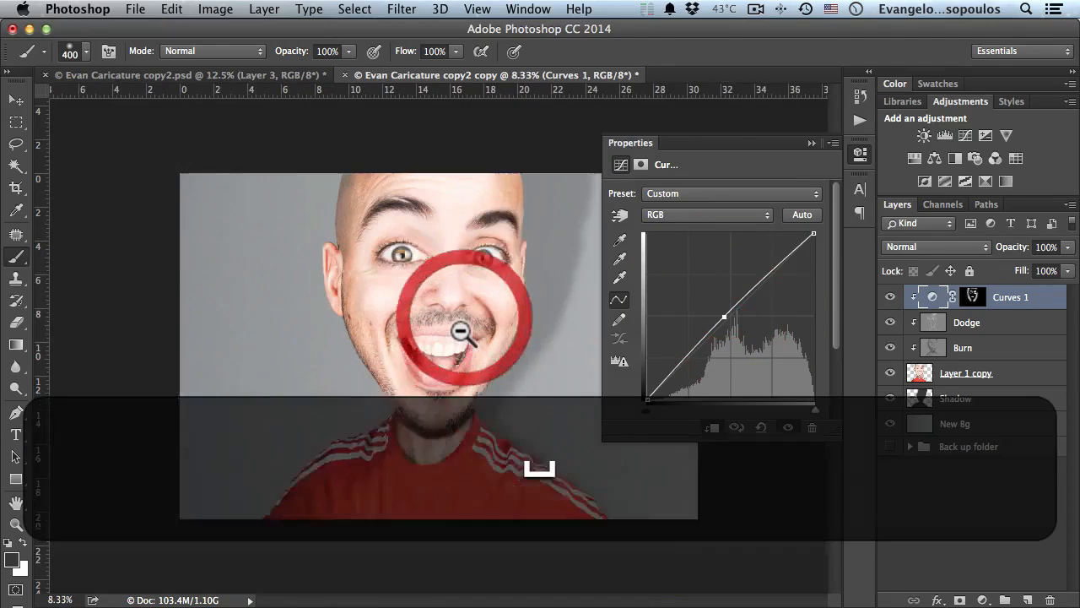
left_click(861, 152)
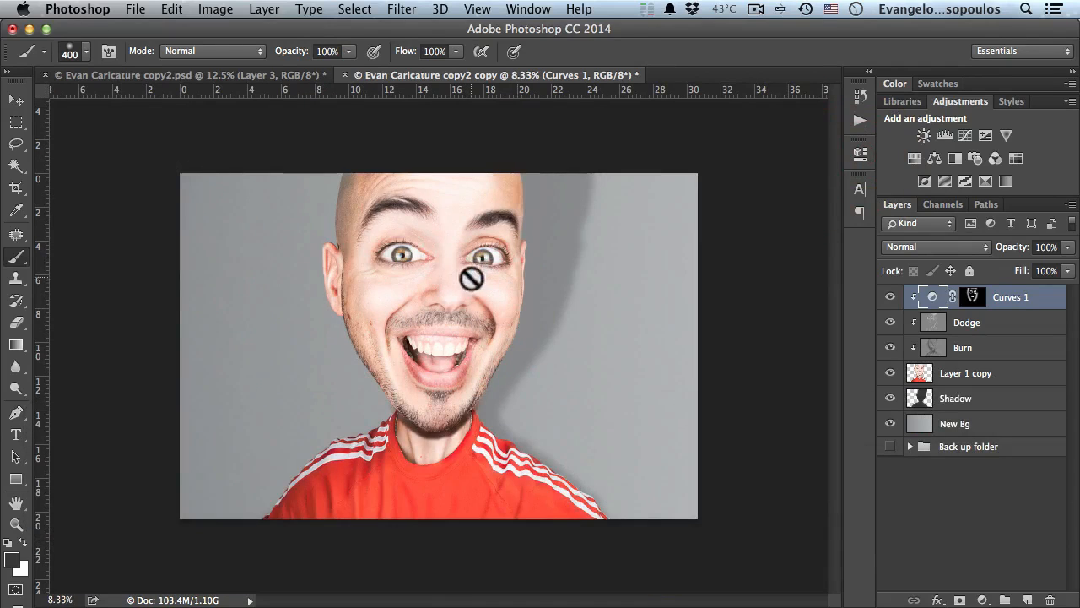
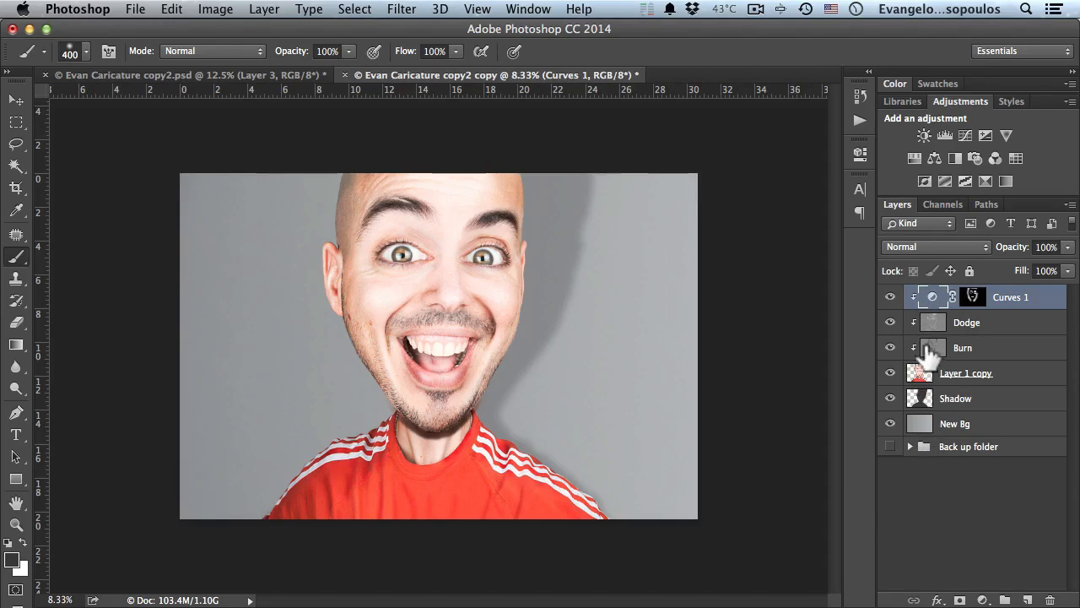
key("super")
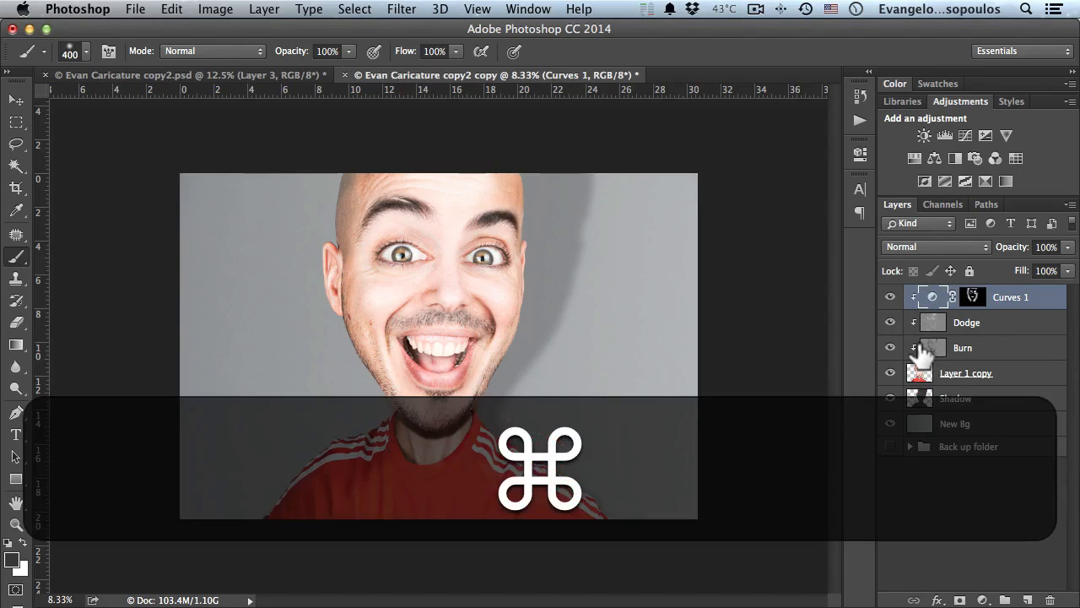
Stamp all visible layers into a new top layer and apply the Texturizer filter: Canvas texture, 120% scaling, relief 2, light from Top
key("alt+shift")
key("alt+shift+super+e")
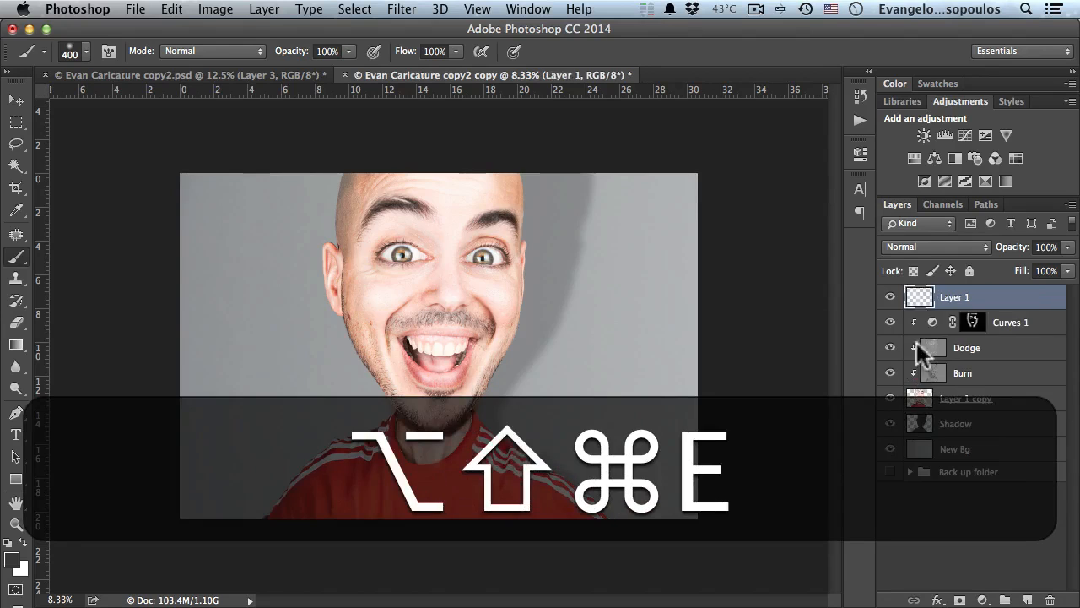
left_click(396, 9)
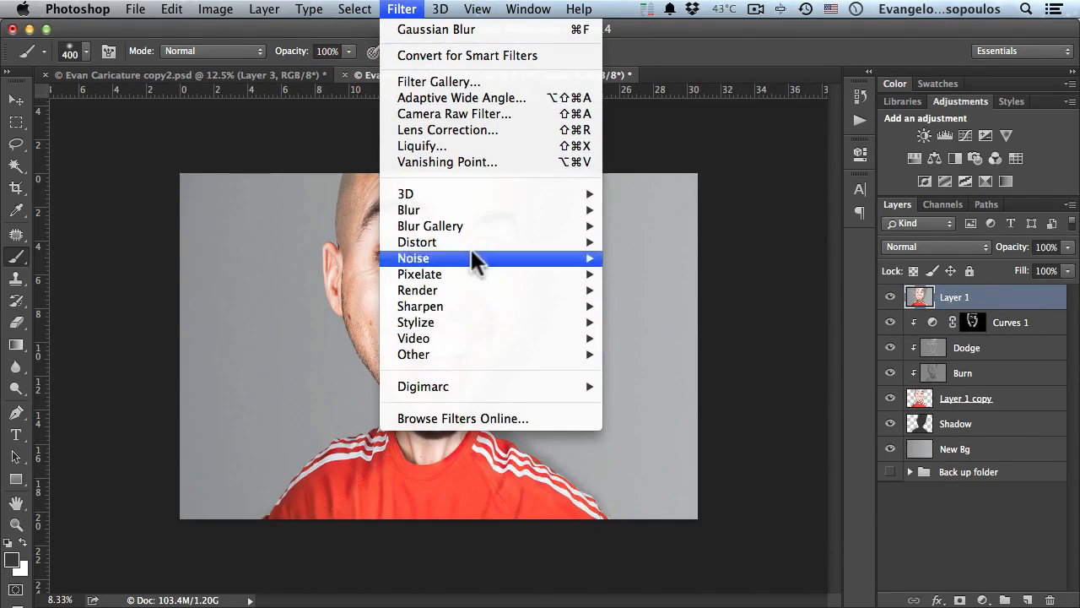
left_click(462, 77)
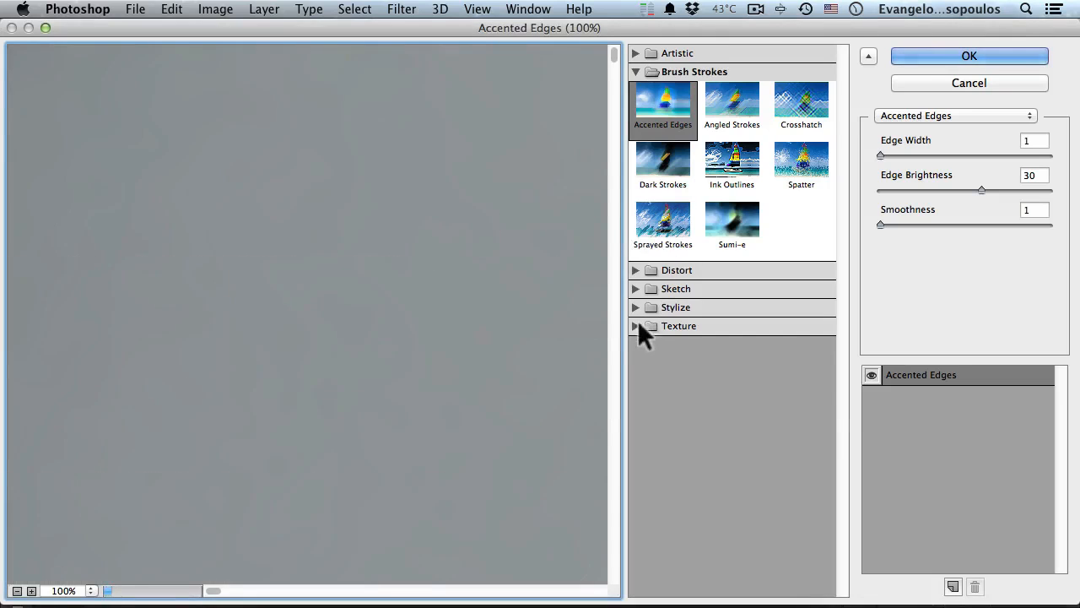
left_click(635, 326)
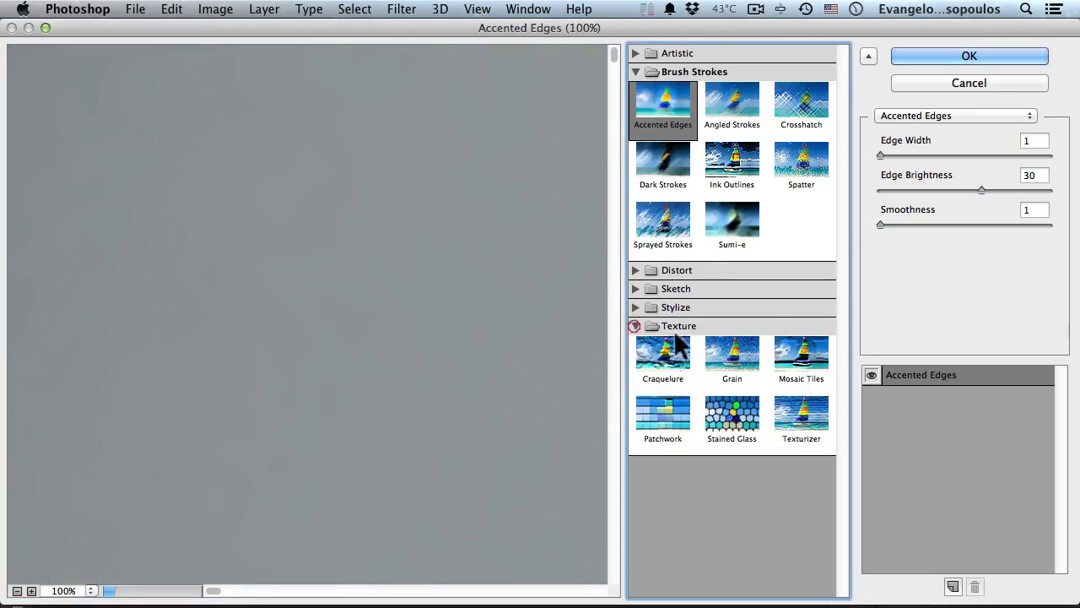
left_click(797, 413)
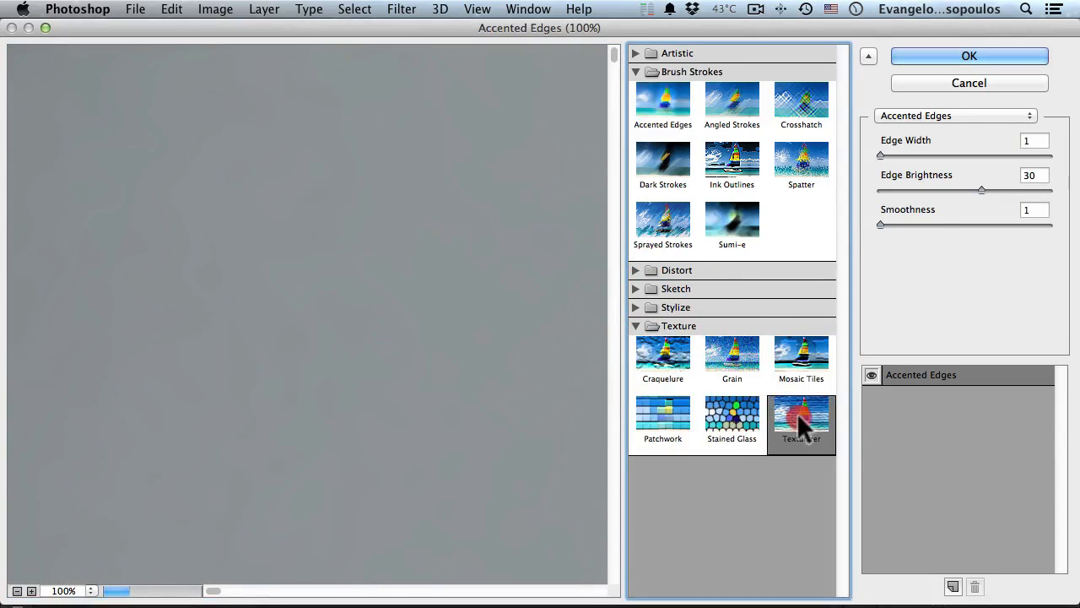
key("alt+space")
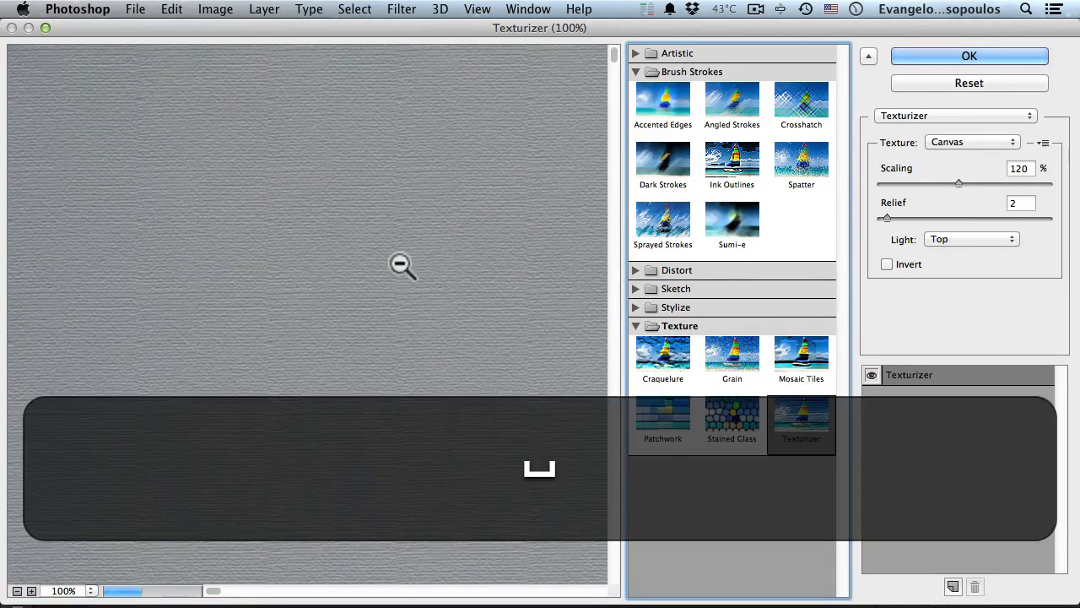
left_click(402, 269)
left_click(403, 287)
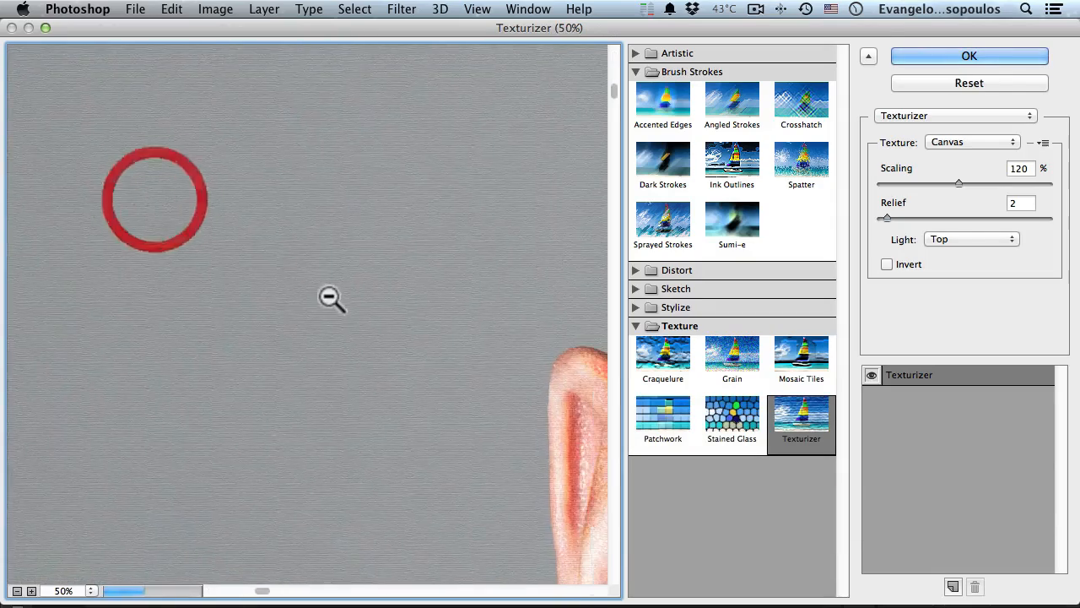
left_click(330, 298, "alt")
left_click_drag(405, 306, 139, 281)
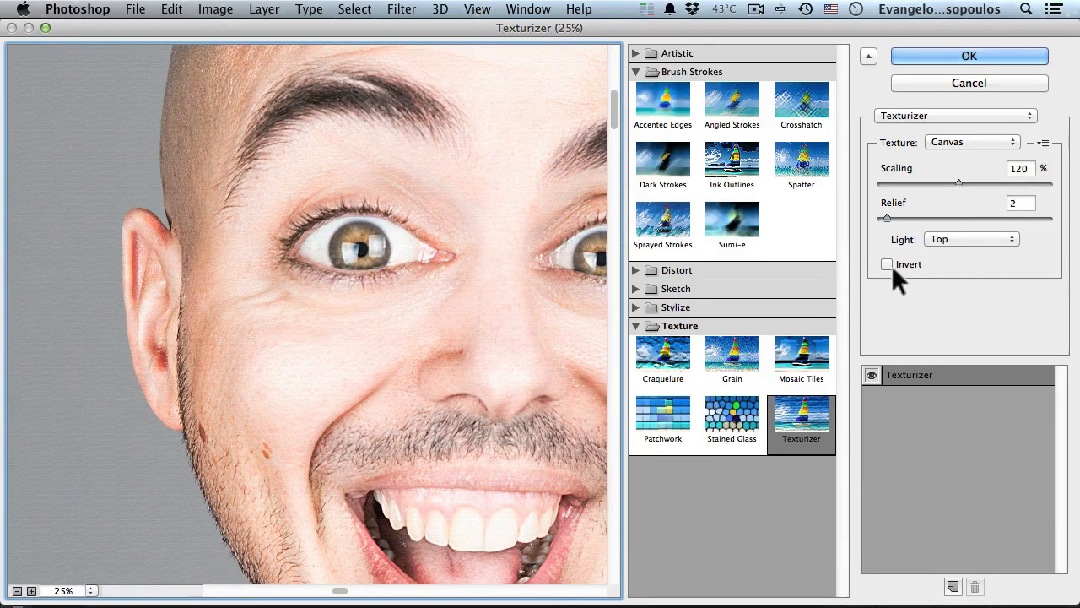
left_click(956, 52)
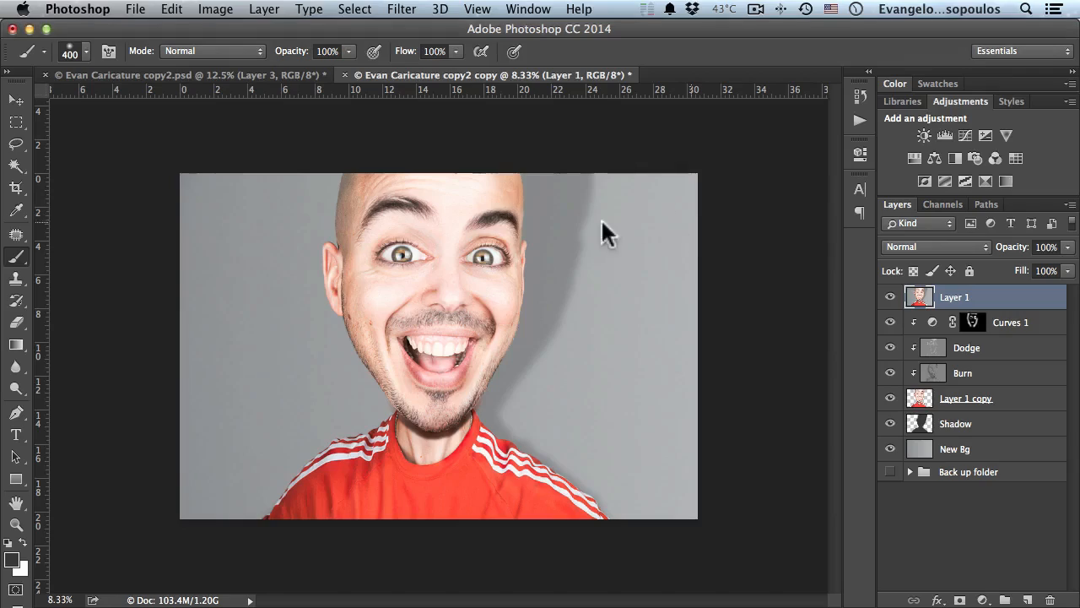
Examine the canvas texture up close on the portrait's cheek, ear and eye, and return to the full image
key("super+space")
left_click(383, 296, "super")
left_click(381, 298, "super")
left_click(376, 301, "super")
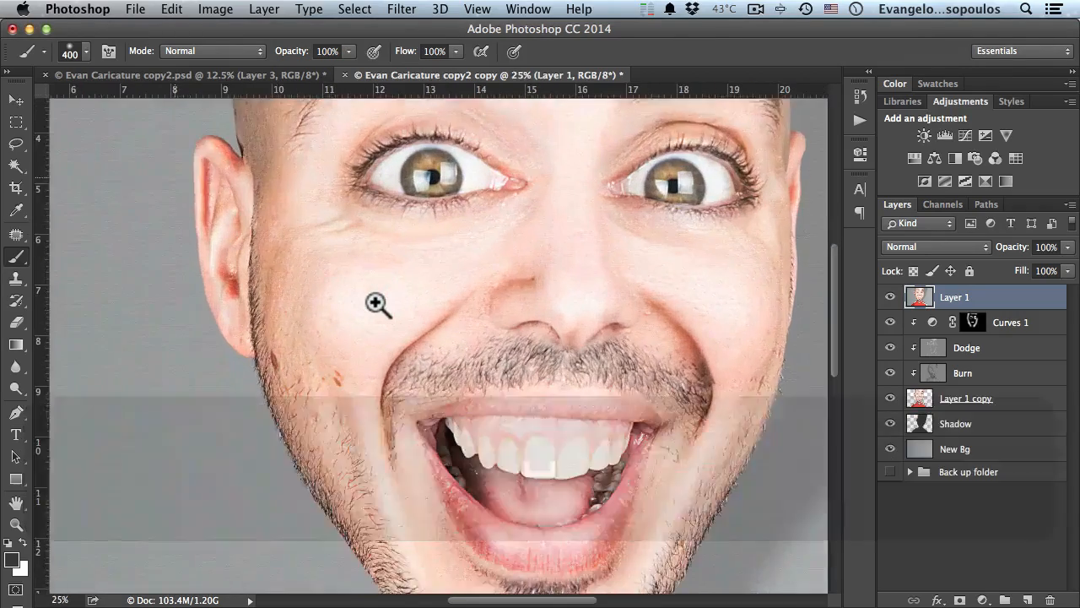
left_click(373, 302, "super")
left_click_drag(362, 301, 588, 315)
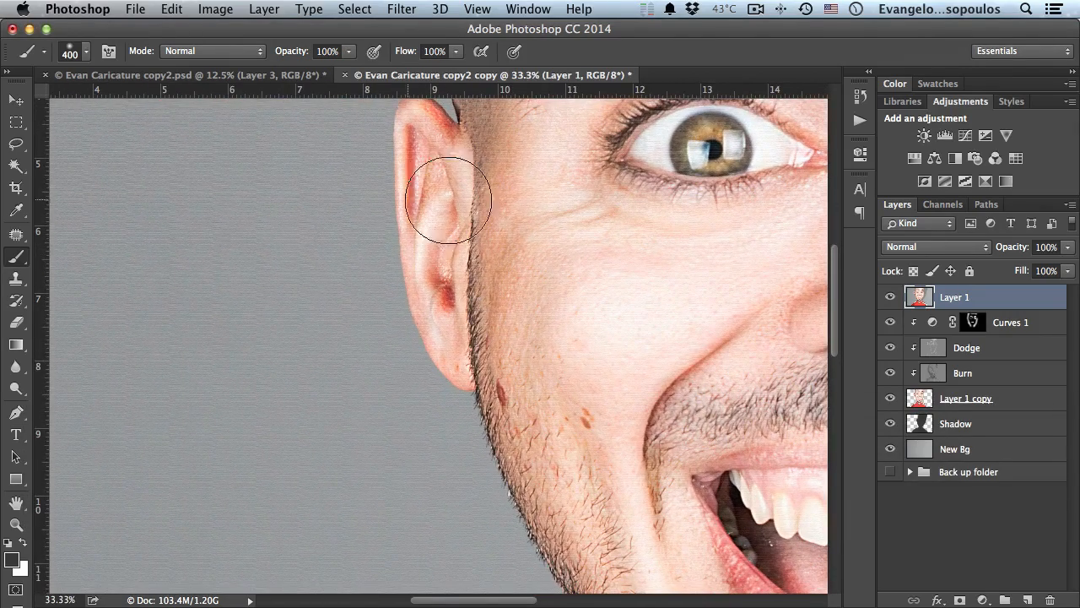
key("space")
left_click_drag(535, 224, 445, 317)
key("alt+space")
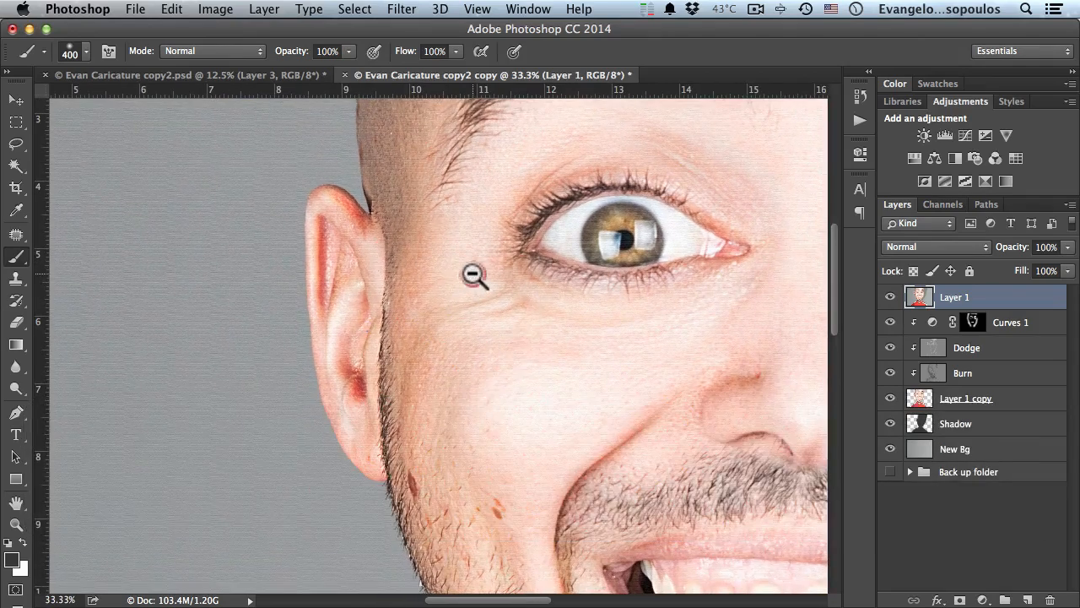
left_click(473, 279, "alt+super")
left_click(470, 282, "alt+super")
left_click(458, 277, "alt+super")
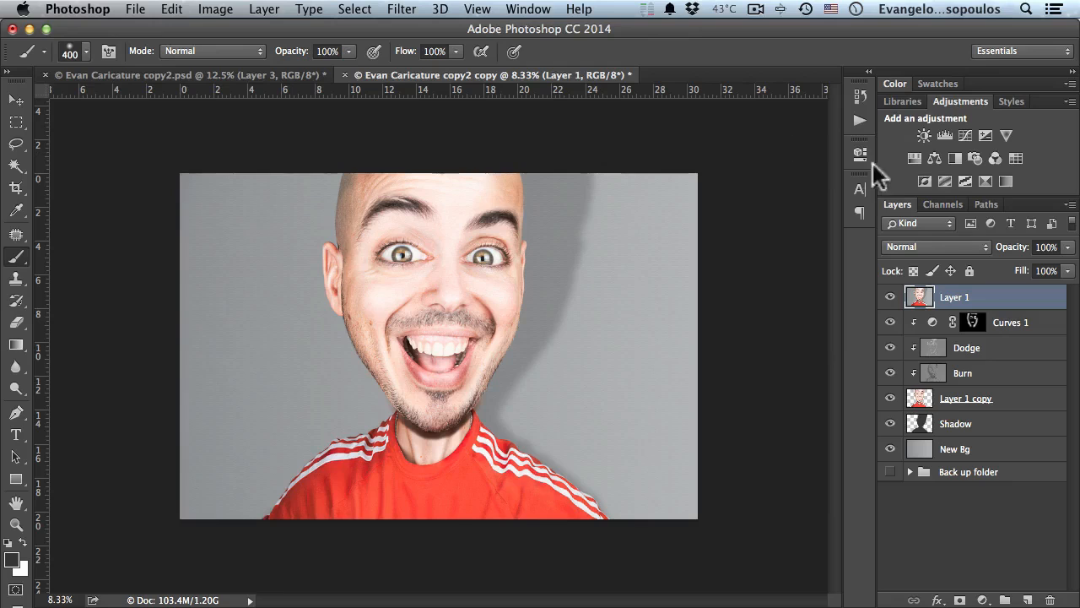
Add a Color Balance adjustment layer above the textured layer with Midtones at red +2, green +5 and blue +4
left_click(934, 158)
left_click(693, 259)
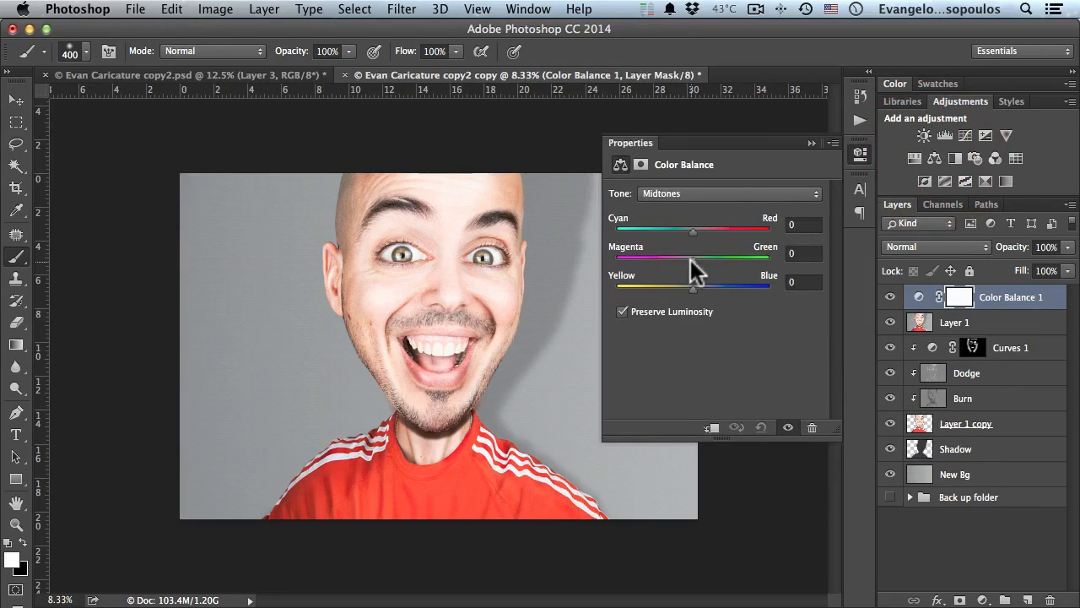
left_click_drag(694, 259, 695, 231)
left_click_drag(692, 284, 699, 284)
Set the Color Balance Shadows to cyan–red -7, magenta–green +10 and yellow–blue +11
left_click(707, 193)
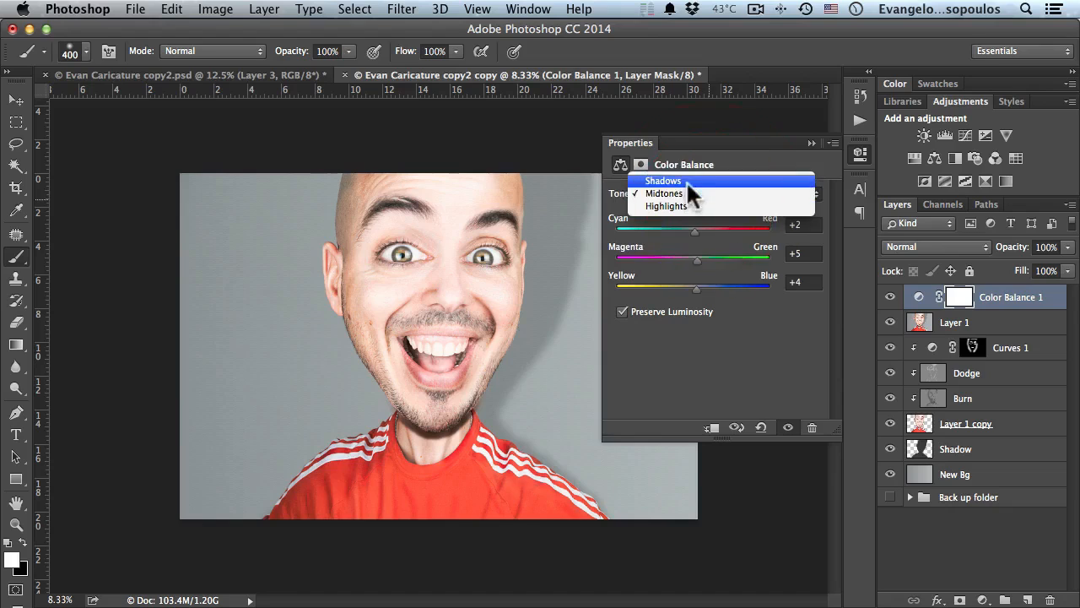
left_click(686, 180)
left_click_drag(692, 230, 701, 287)
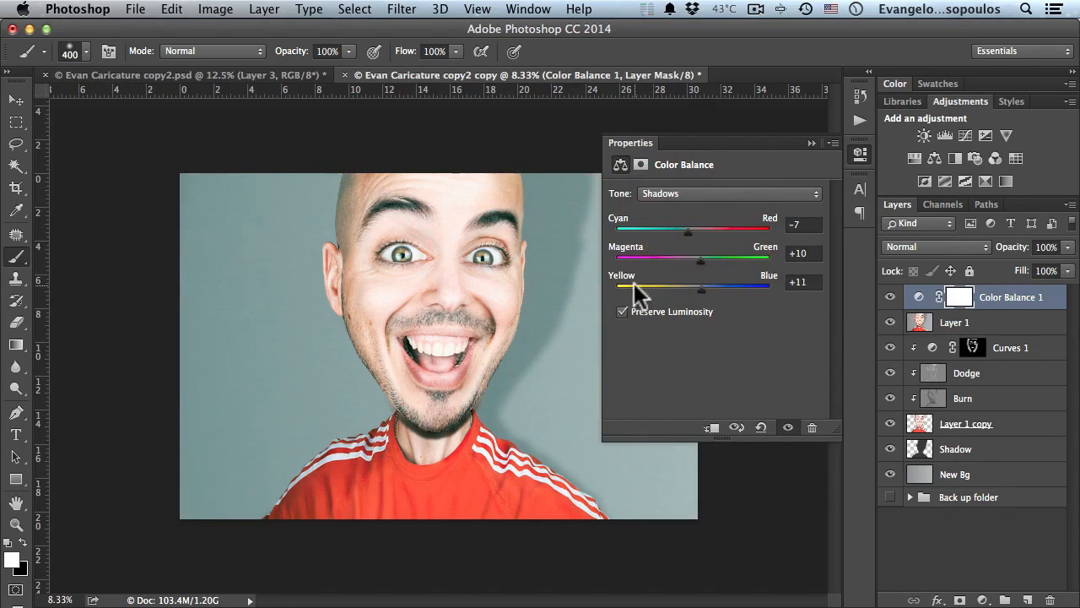
Adjust the Color Balance Highlights on all three color axes, shifting yellow–blue slightly toward blue, and close the adjustment settings
left_click(700, 192)
left_click(692, 223)
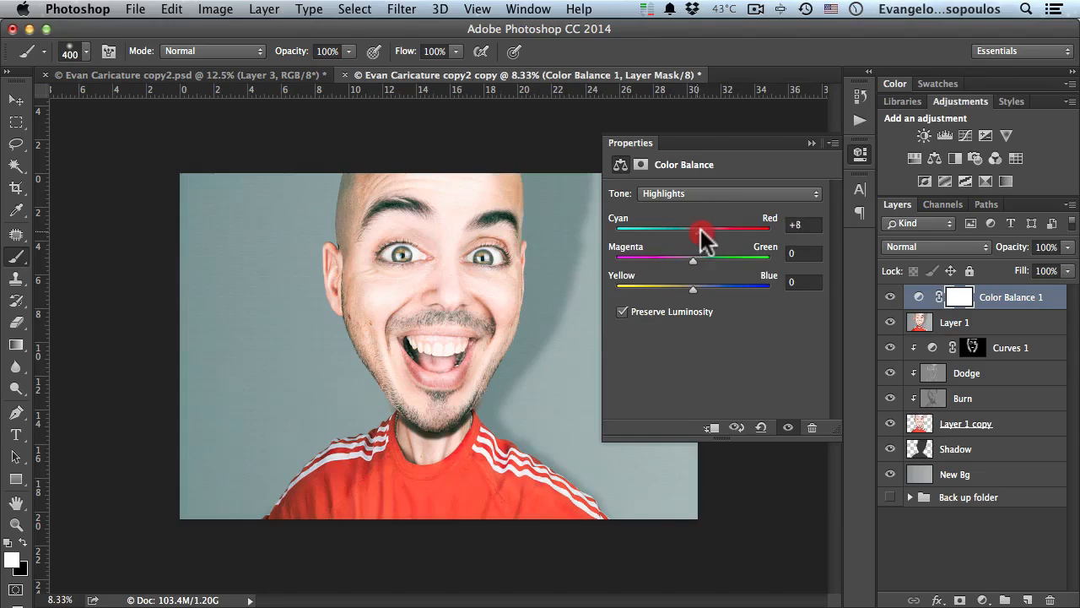
left_click_drag(688, 231, 694, 261)
left_click_drag(693, 288, 698, 286)
left_click(864, 151)
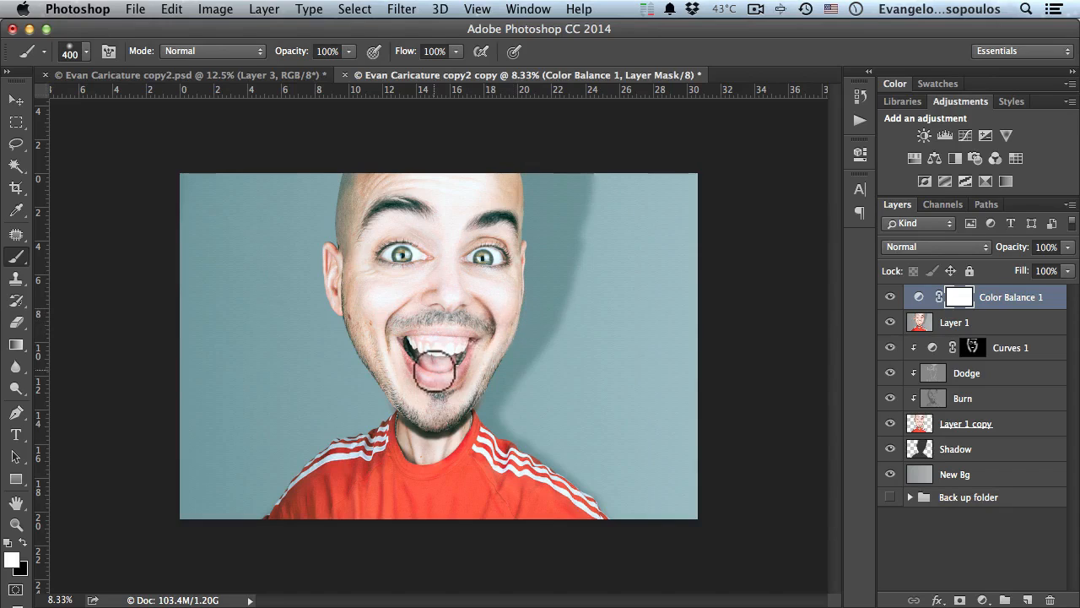
Compare the finished caricature with the original photo by isolating Layer 0 inside the Back up folder and restoring the other layers
key("space")
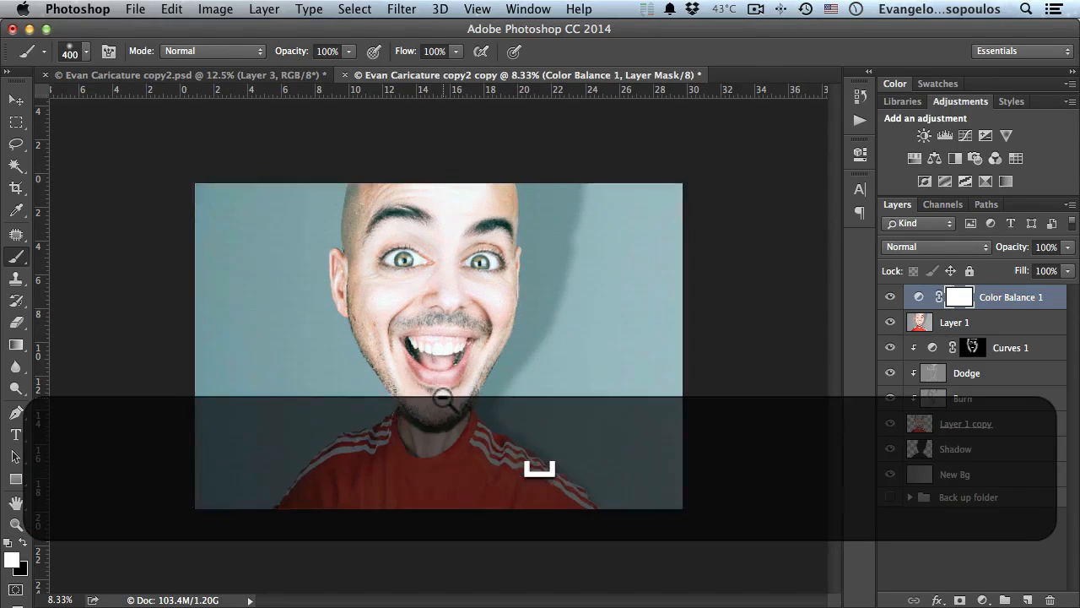
left_click(443, 399, "alt")
left_click(439, 380, "super")
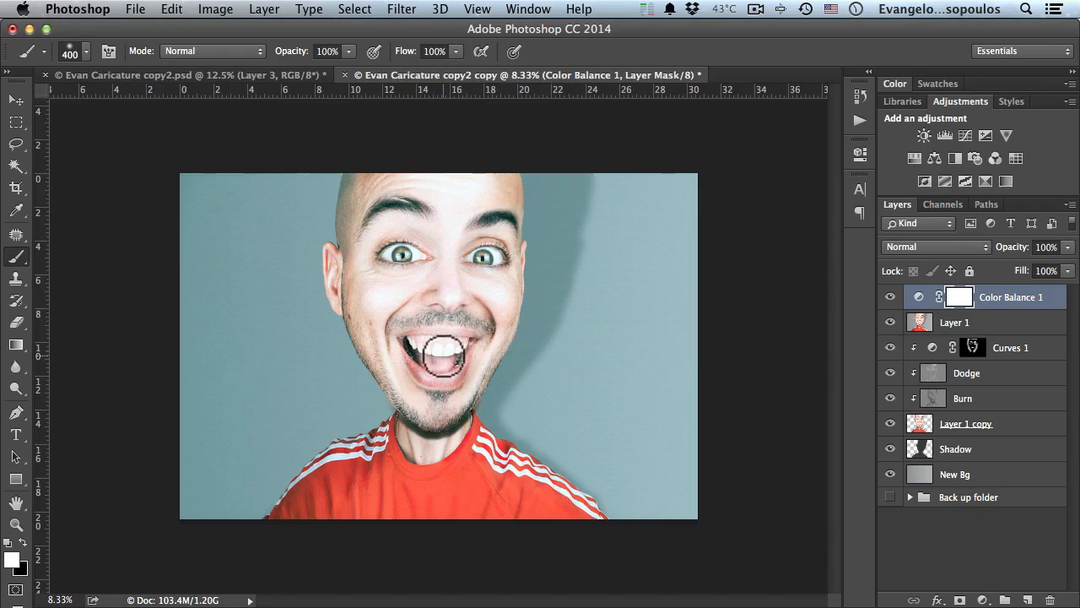
left_click(435, 292, "super")
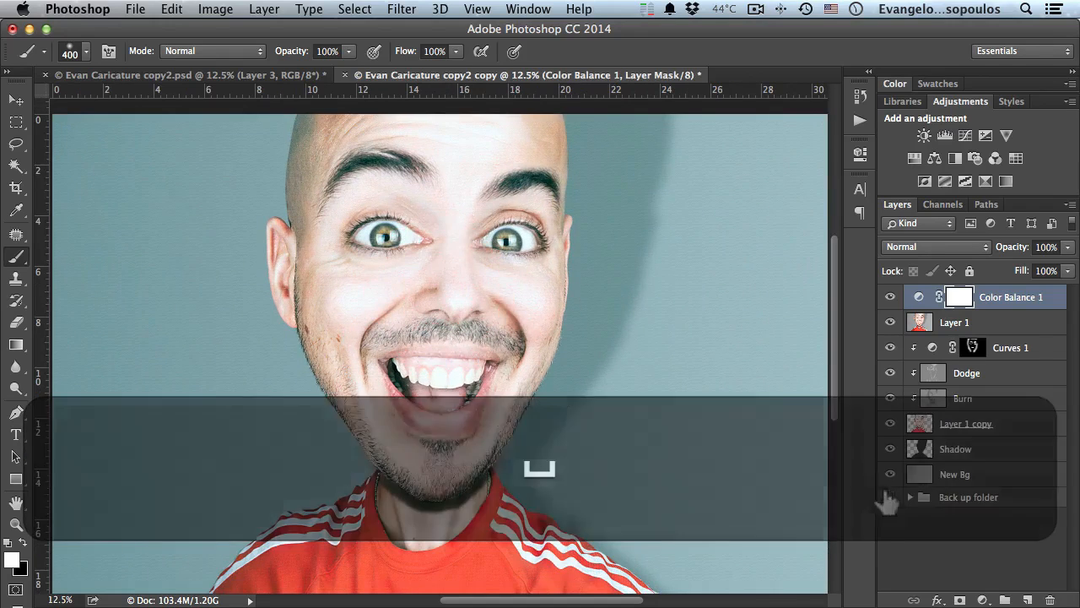
left_click(909, 497)
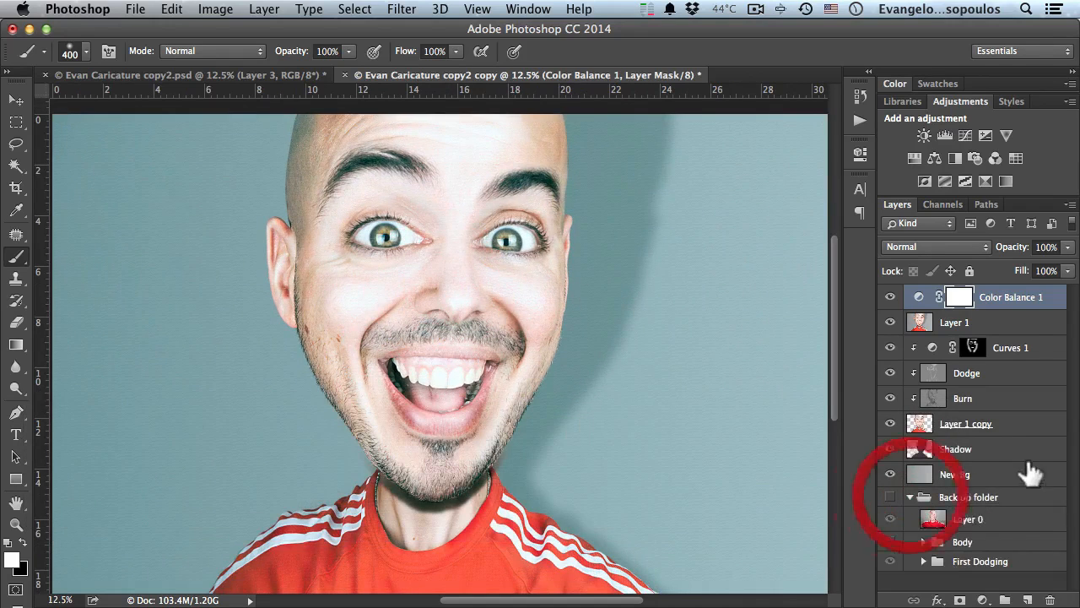
left_click(890, 519, "alt")
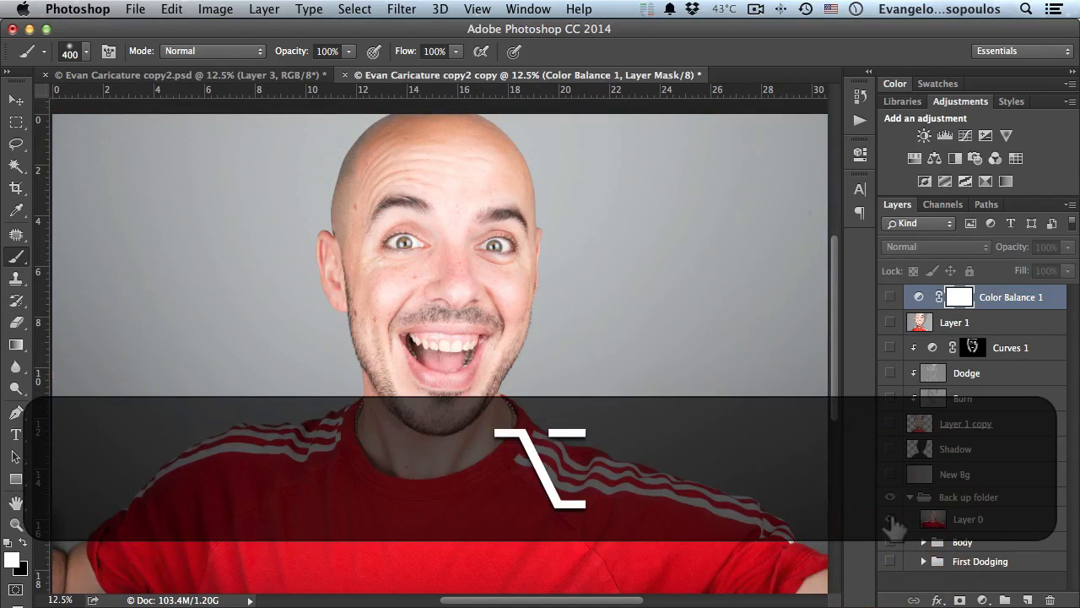
left_click(889, 519, "alt")
left_click(889, 519, "alt")
left_click(889, 519, "alt")
Hide the Color Balance 1 layer and compare the caricature without color toning against the original photo in Layer 0
left_click(890, 296)
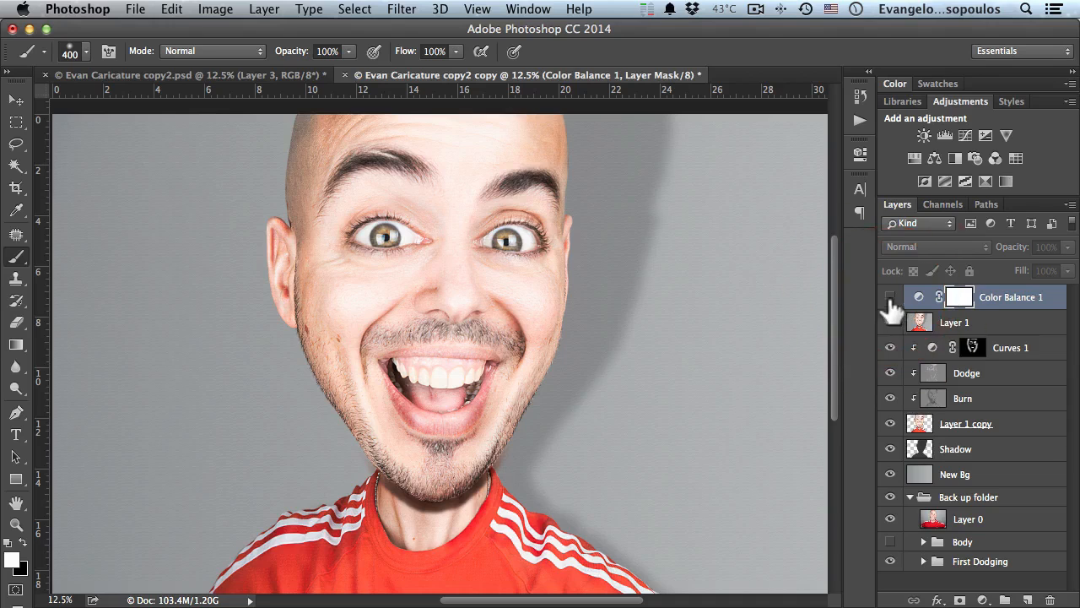
left_click(890, 519, "alt")
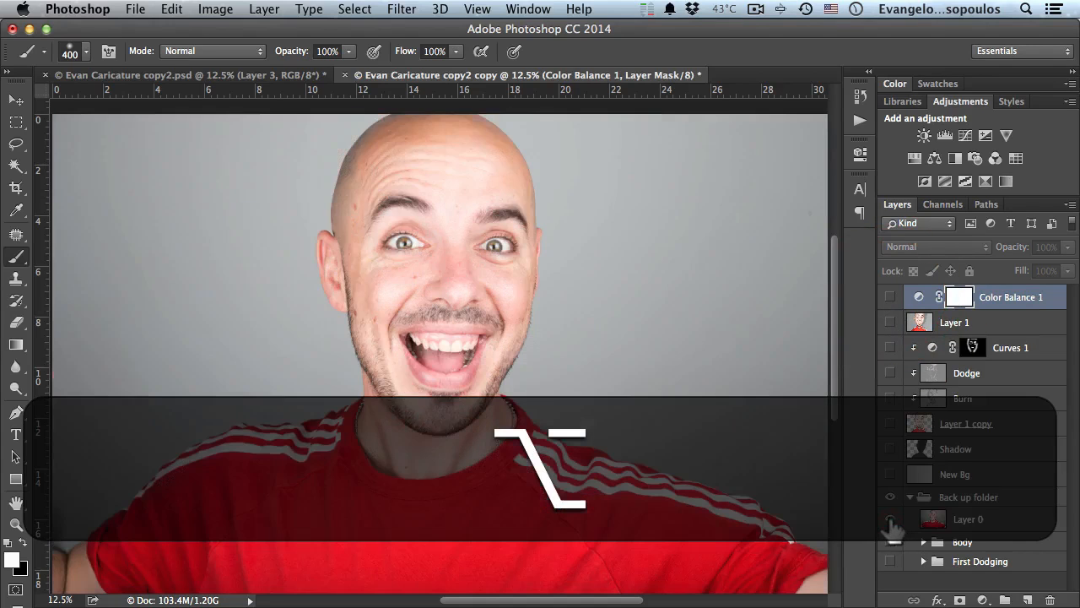
left_click(889, 519, "alt")
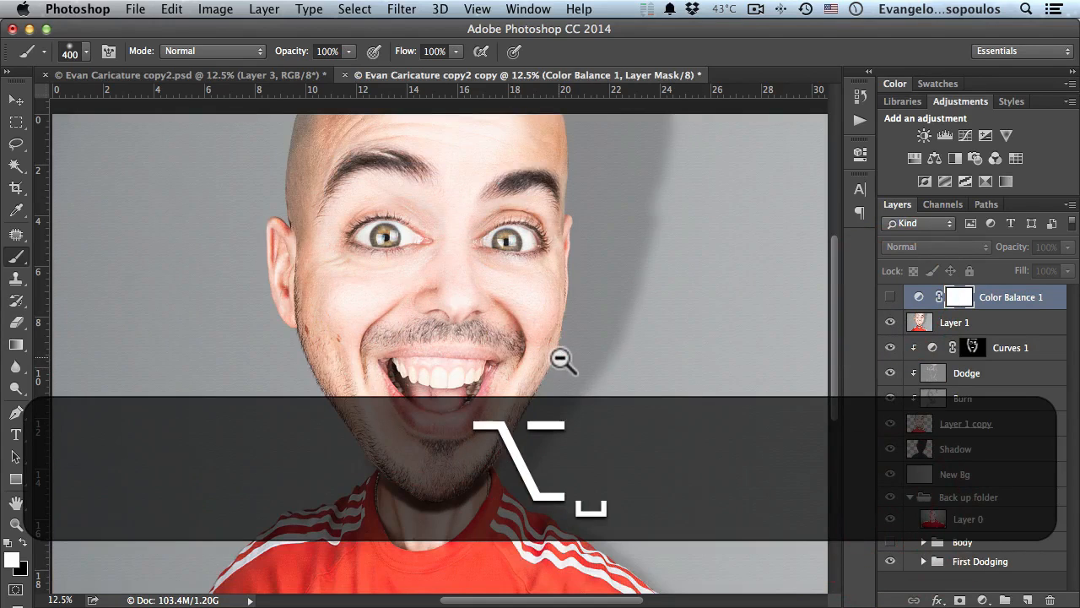
scroll(557, 371, "down", 1)
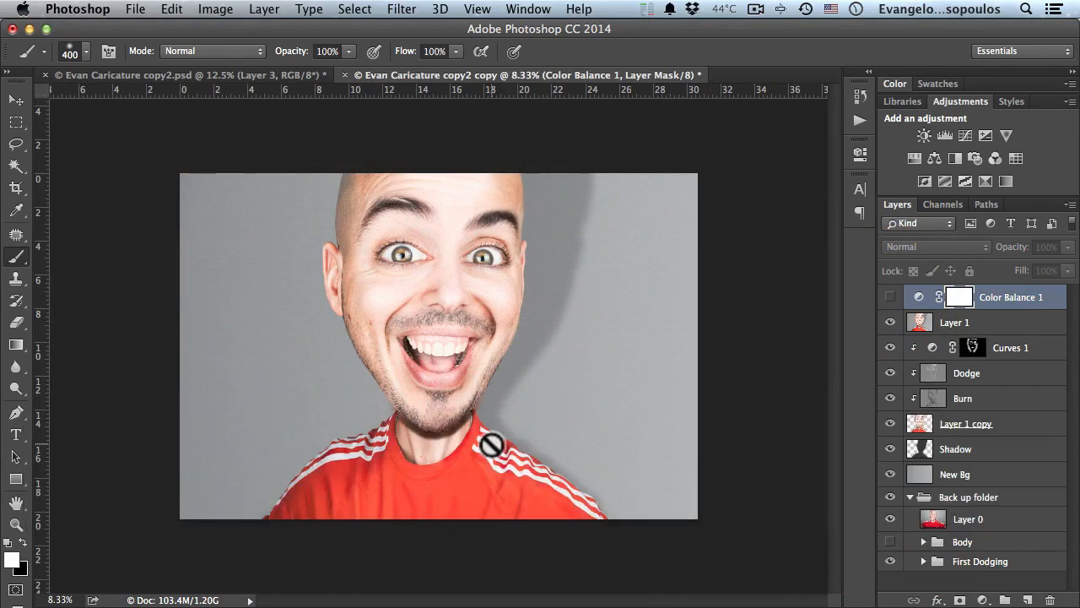